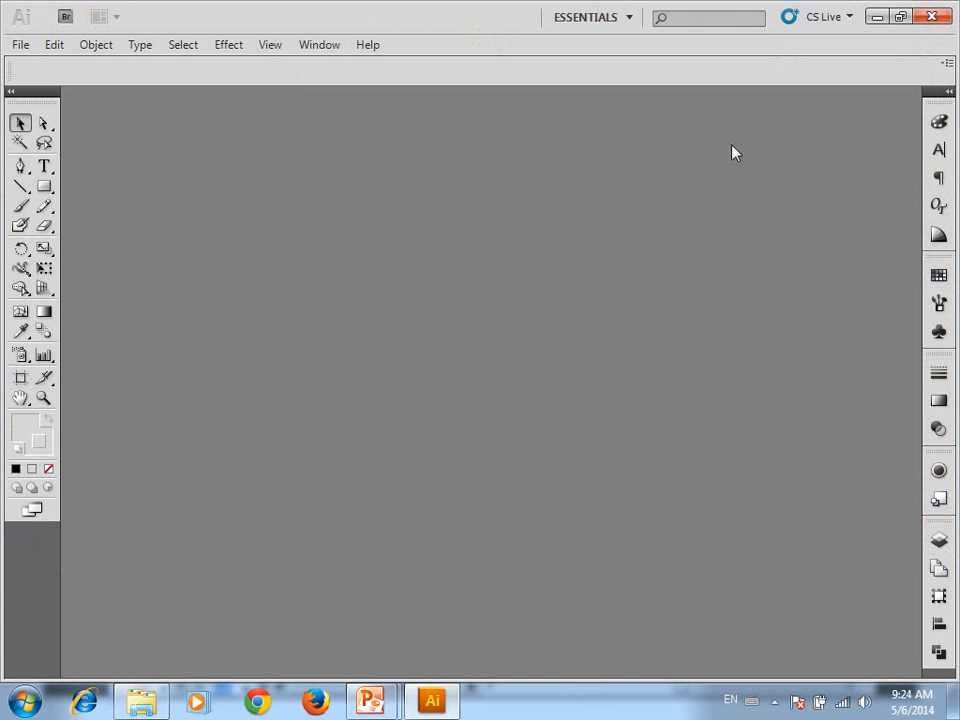
Switch the workspace layout to Like Photoshop
{"action": "left_click", "coordinate": [630, 17]}
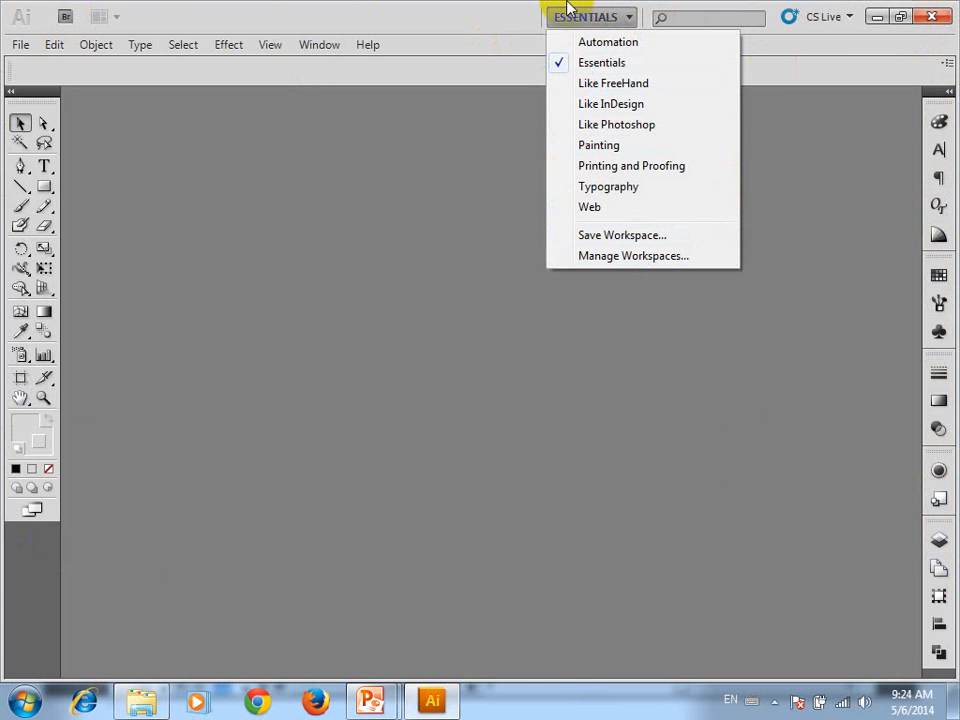
{"action": "left_click", "coordinate": [618, 126]}
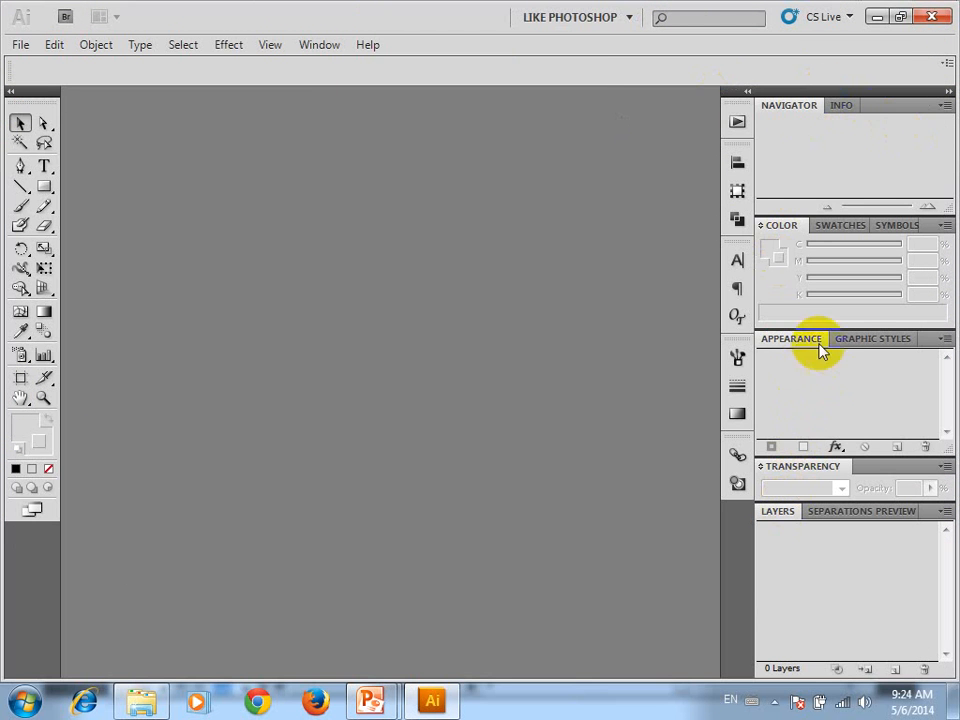
{"action": "left_click", "coordinate": [630, 17]}
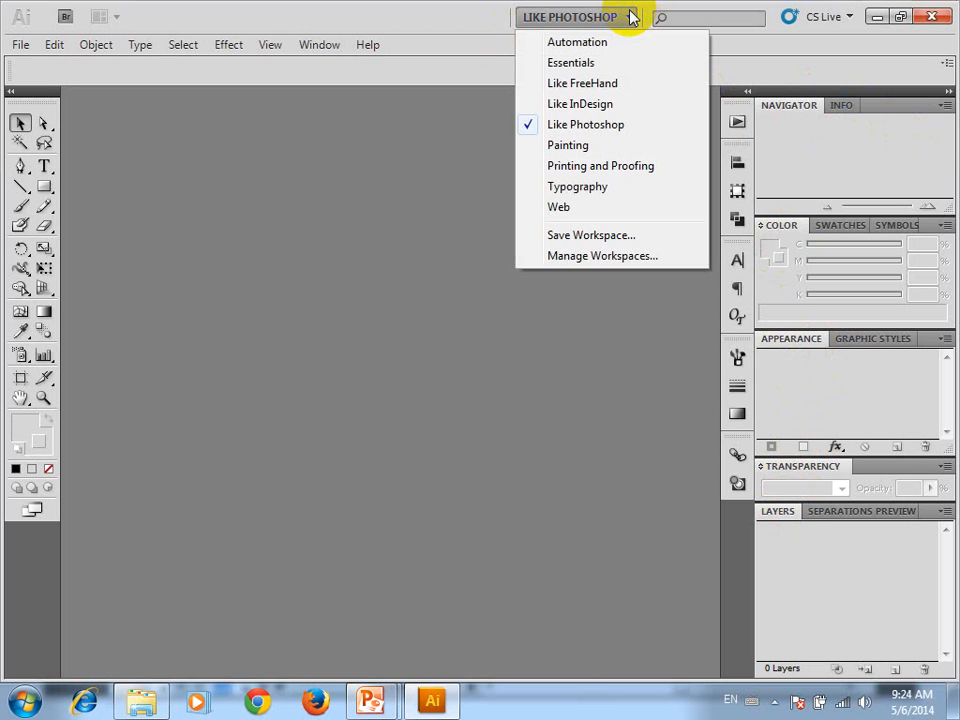
{"action": "left_click", "coordinate": [779, 562]}
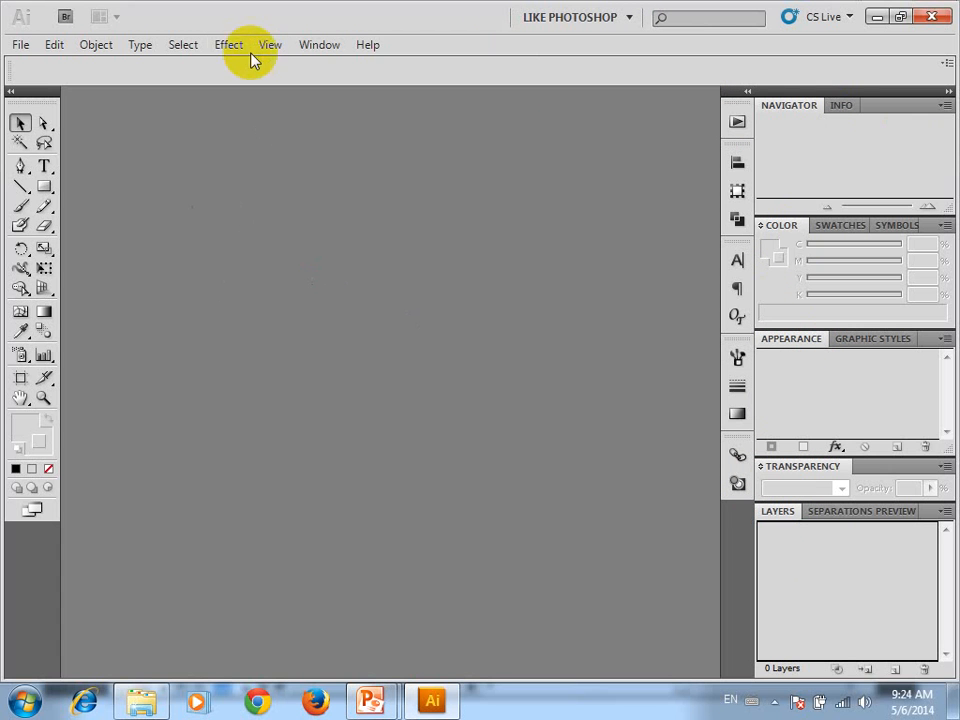
Start a new document and look through the available page sizes
{"action": "left_click", "coordinate": [21, 45]}
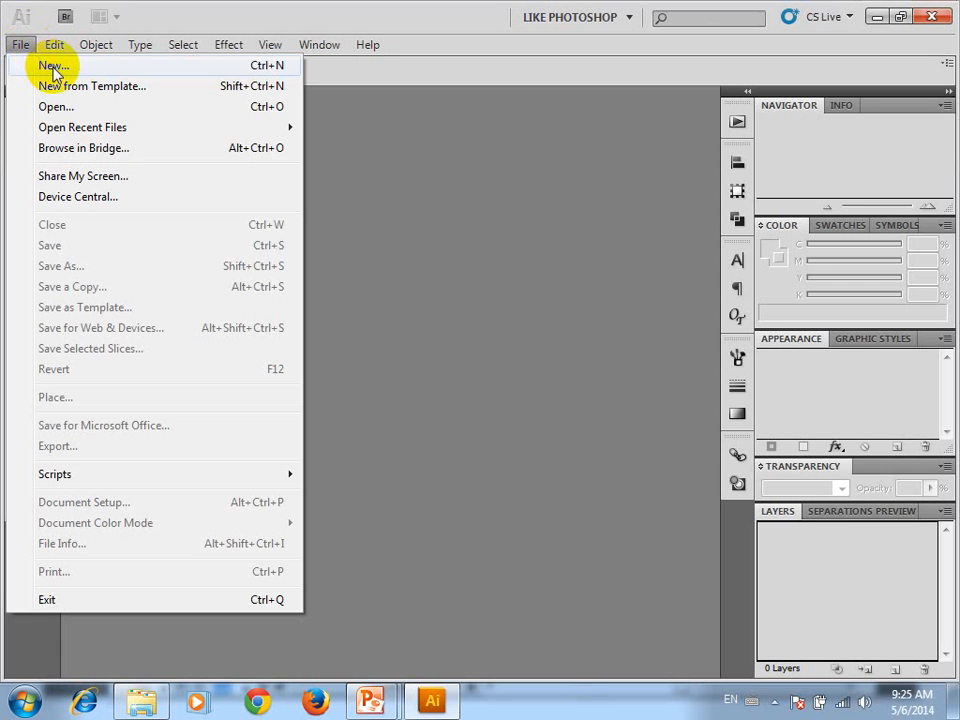
{"action": "left_click", "coordinate": [52, 67]}
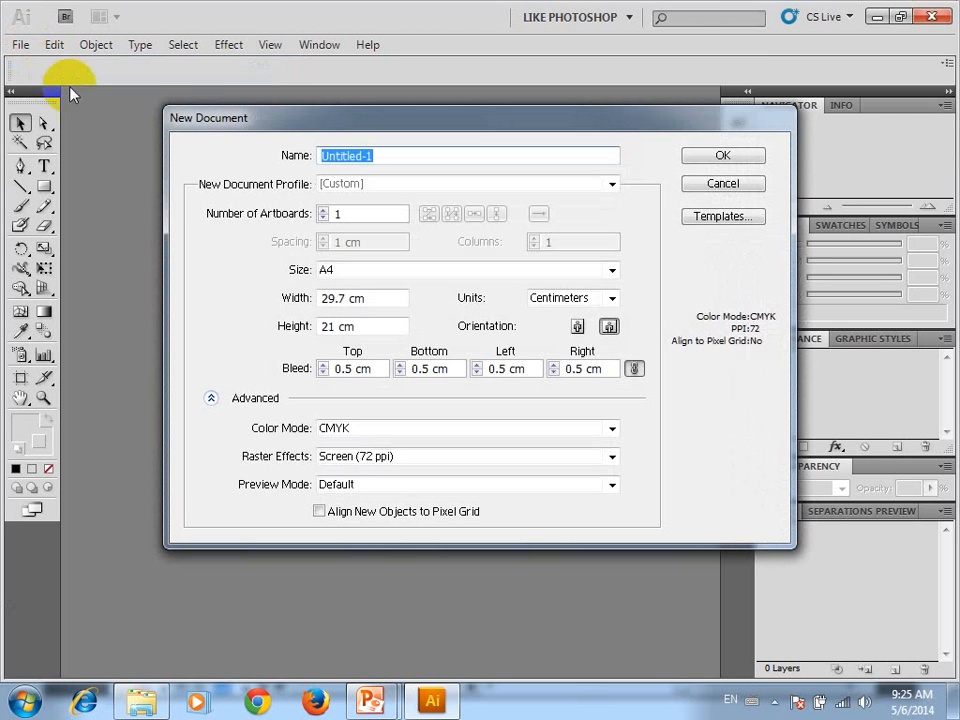
{"action": "left_click", "coordinate": [610, 272]}
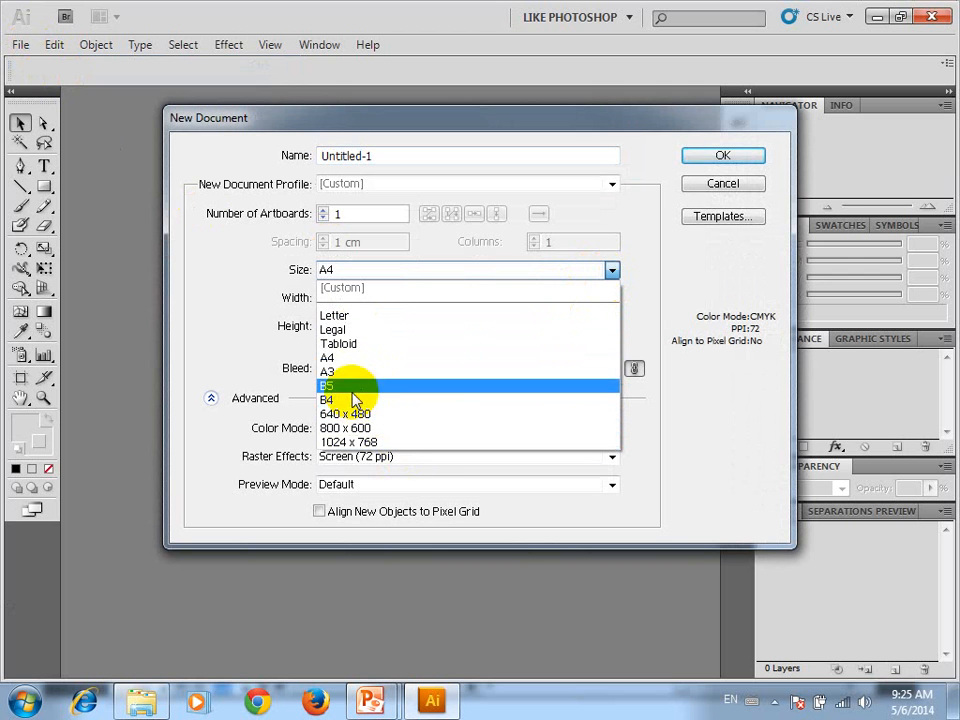
{"action": "left_click", "coordinate": [464, 187]}
Set the new document profile to Print and view the page sizes it offers
{"action": "left_click", "coordinate": [464, 190]}
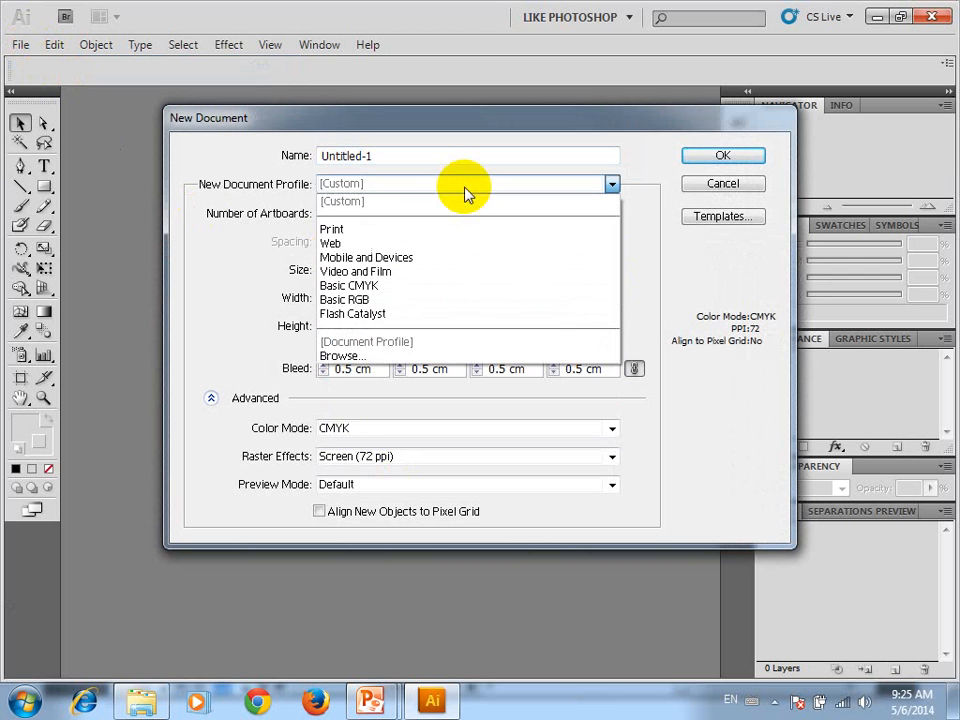
{"action": "left_click", "coordinate": [358, 230]}
{"action": "left_click", "coordinate": [395, 269]}
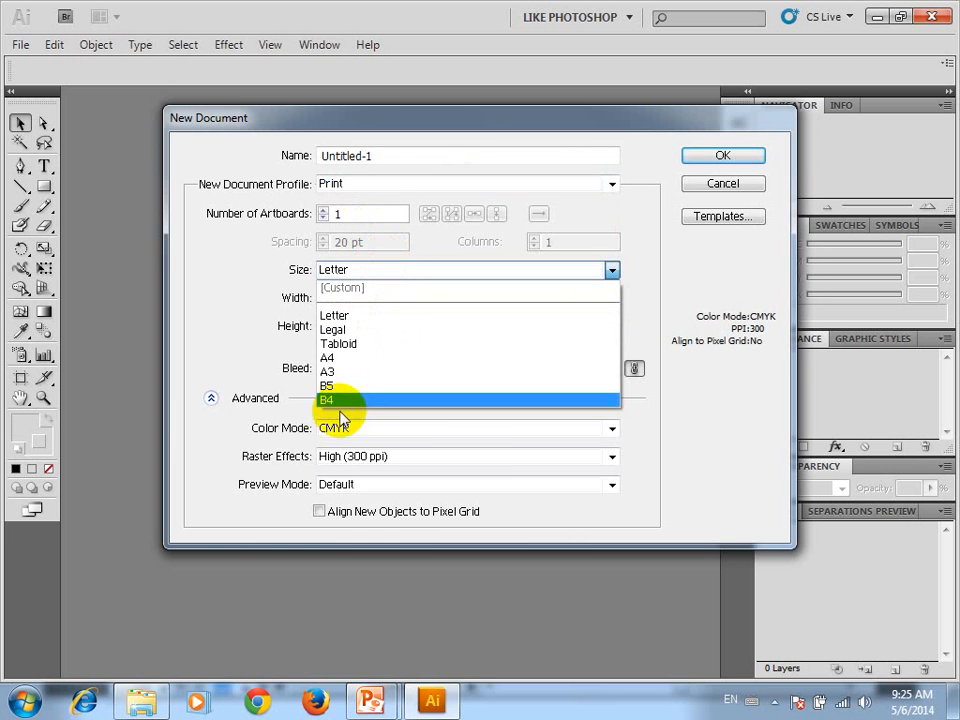
Set the new document profile to Web and view its preset sizes
{"action": "left_click", "coordinate": [379, 188]}
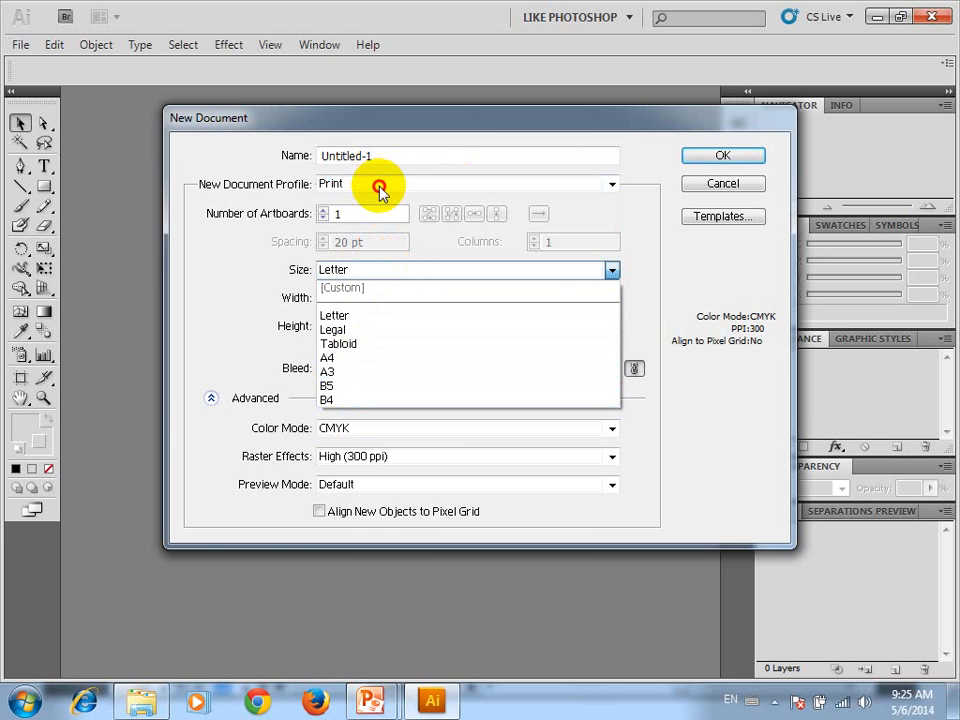
{"action": "left_click", "coordinate": [364, 244]}
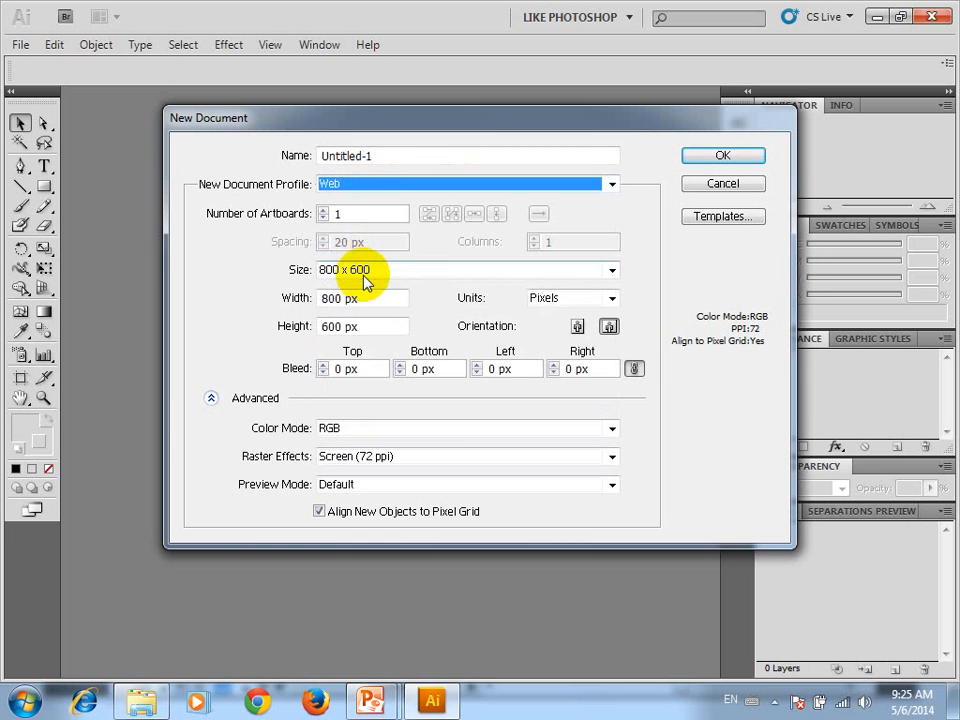
{"action": "left_click", "coordinate": [364, 272]}
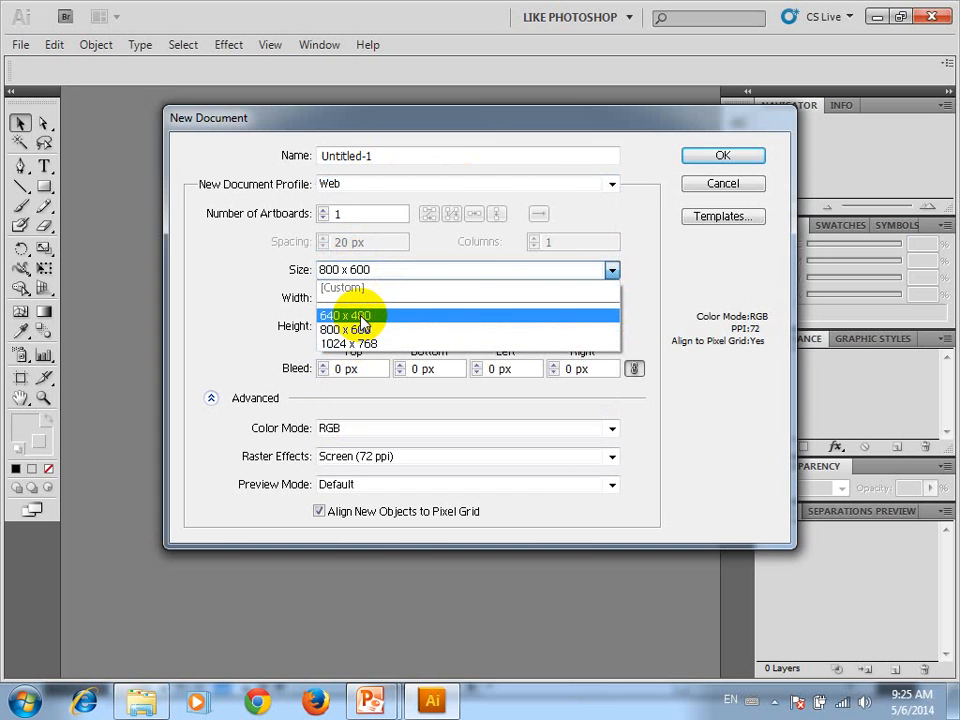
{"action": "left_click", "coordinate": [392, 189]}
Set the new document profile to Mobile and Devices and view its preset screen sizes
{"action": "left_click", "coordinate": [396, 189]}
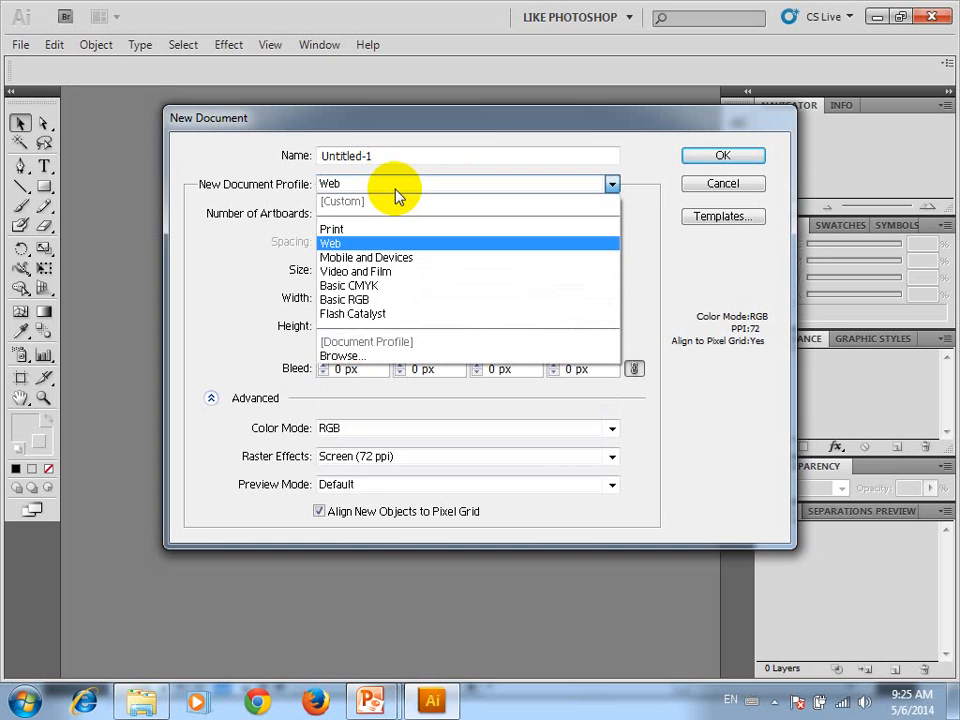
{"action": "left_click", "coordinate": [402, 258]}
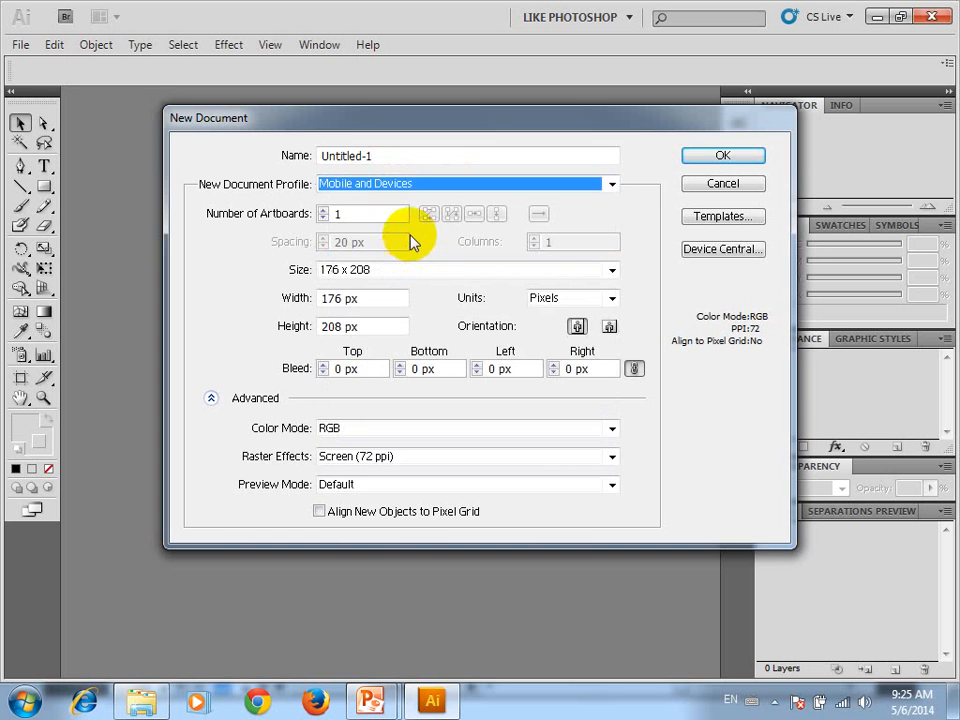
{"action": "left_click", "coordinate": [421, 274]}
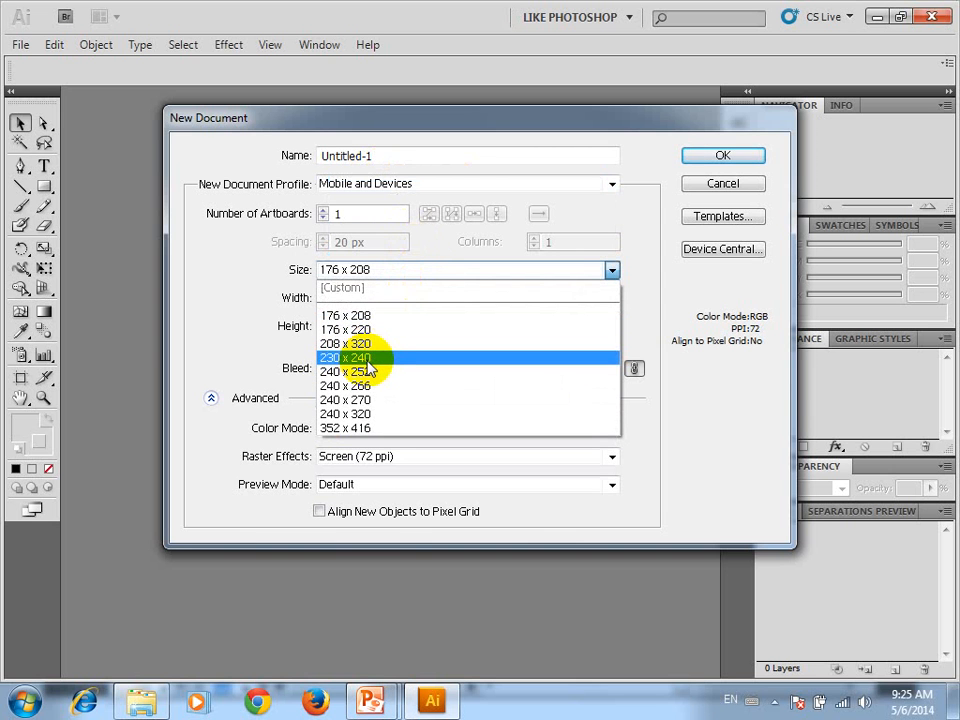
{"action": "left_click", "coordinate": [478, 185]}
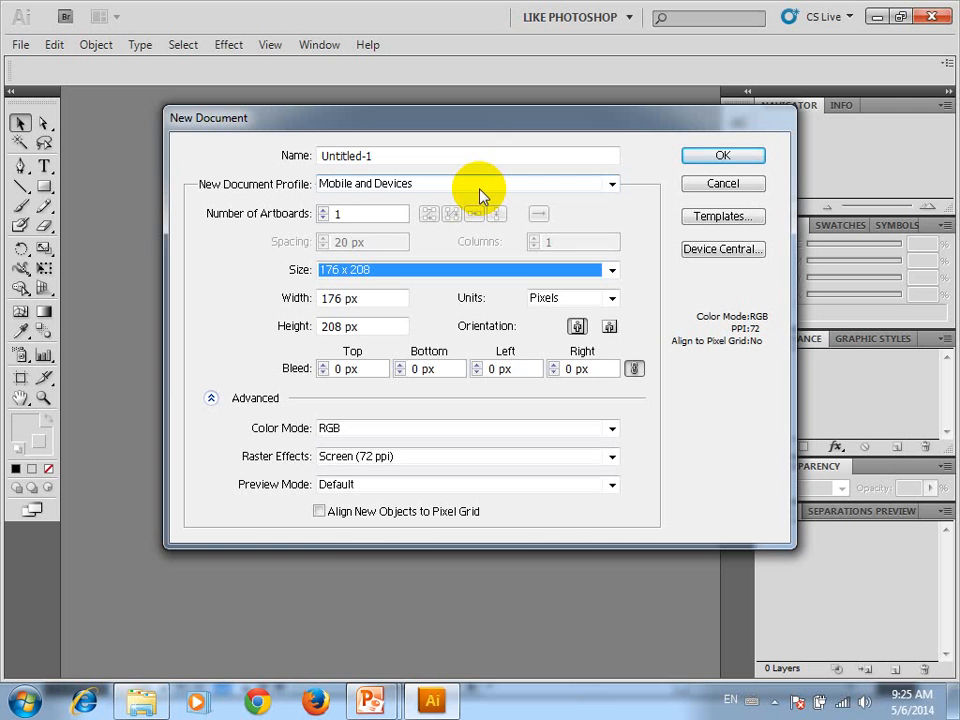
Set the new document profile to Video and Film and view its preset frame sizes
{"action": "left_click", "coordinate": [479, 190]}
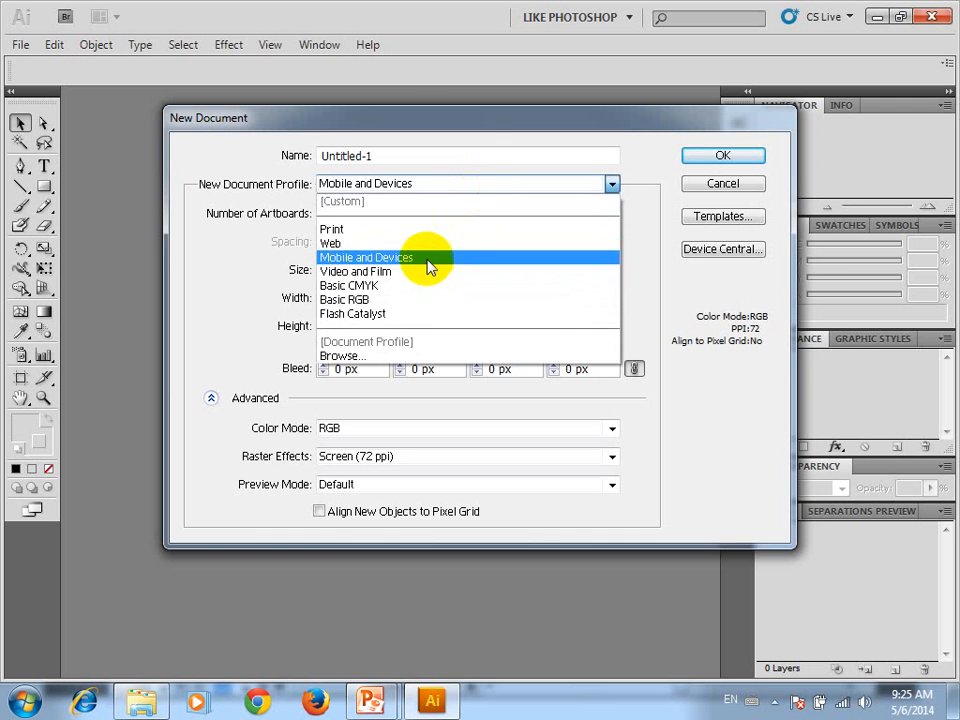
{"action": "left_click", "coordinate": [415, 281]}
{"action": "left_click", "coordinate": [341, 272]}
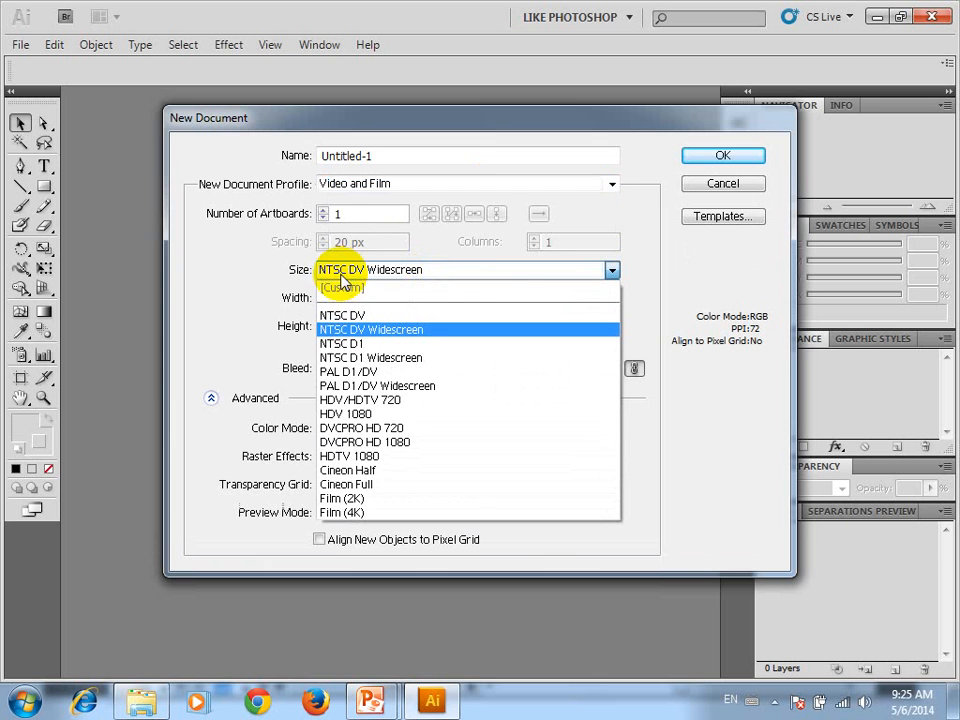
{"action": "left_click", "coordinate": [605, 222]}
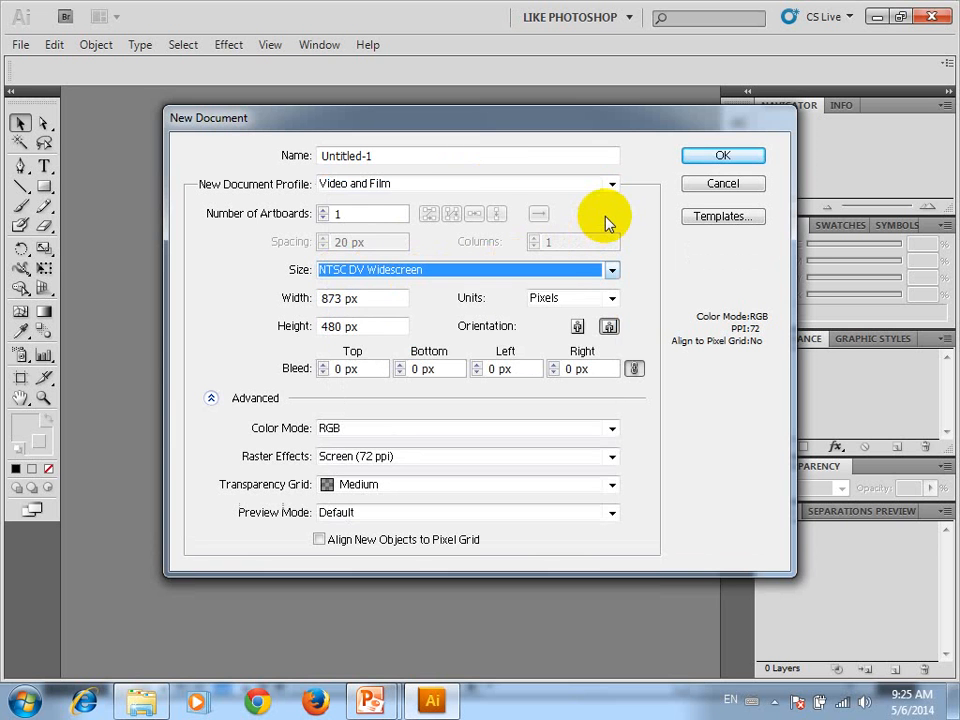
Set the new document profile to Basic CMYK and view its preset sizes
{"action": "left_click", "coordinate": [465, 184]}
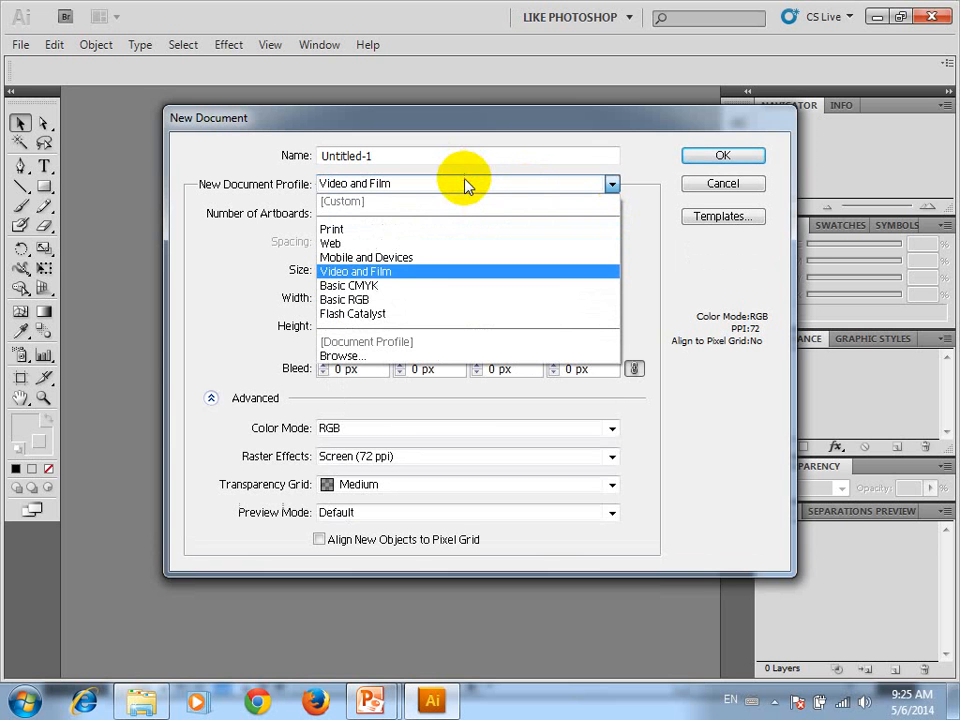
{"action": "left_click", "coordinate": [389, 286]}
{"action": "left_click", "coordinate": [391, 268]}
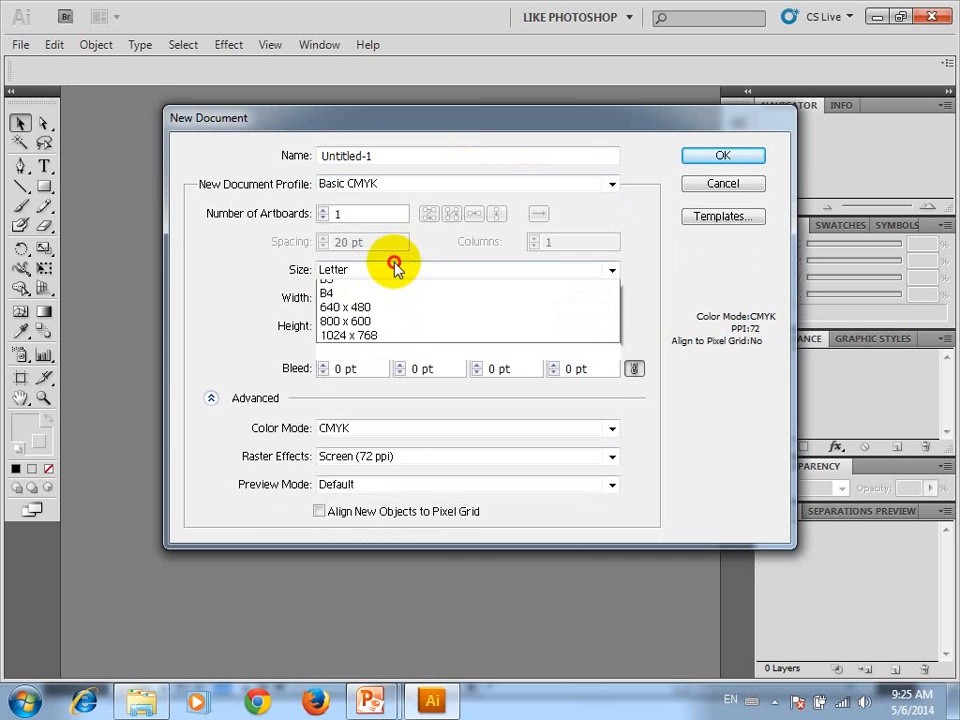
{"action": "left_click", "coordinate": [380, 188]}
Set the new document profile to Basic RGB and view its preset sizes
{"action": "left_click", "coordinate": [376, 186]}
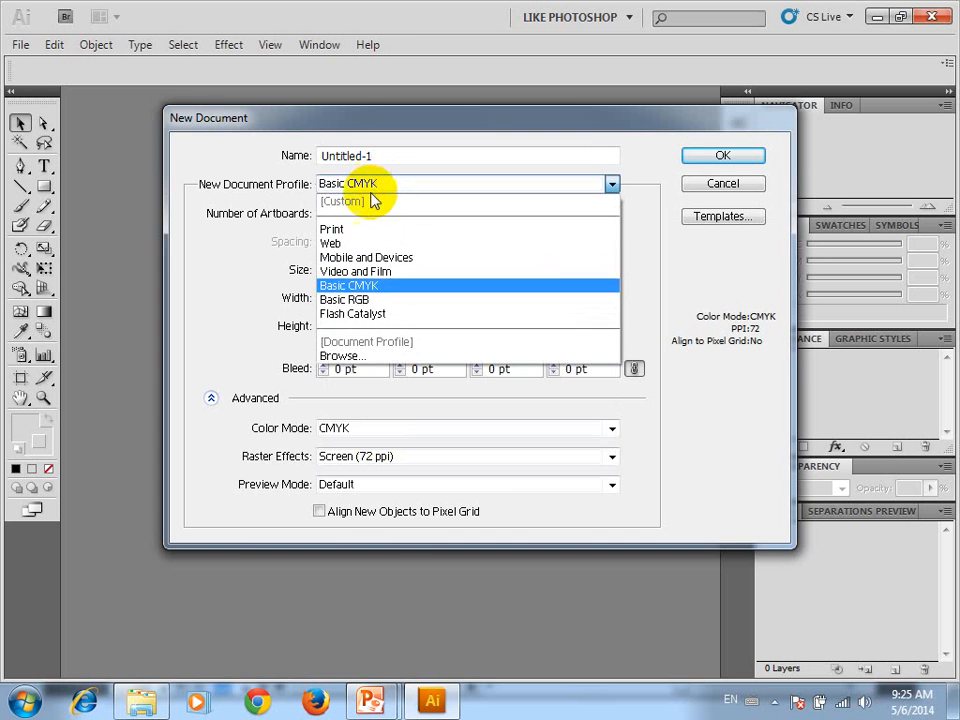
{"action": "left_click", "coordinate": [344, 300]}
{"action": "left_click", "coordinate": [374, 270]}
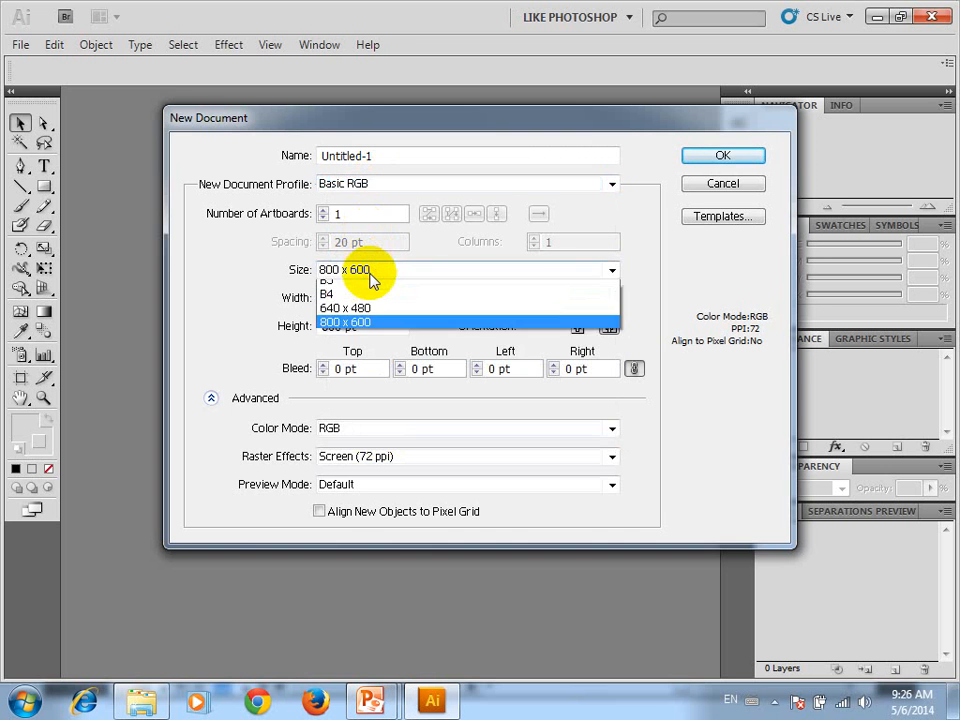
{"action": "left_click", "coordinate": [386, 181]}
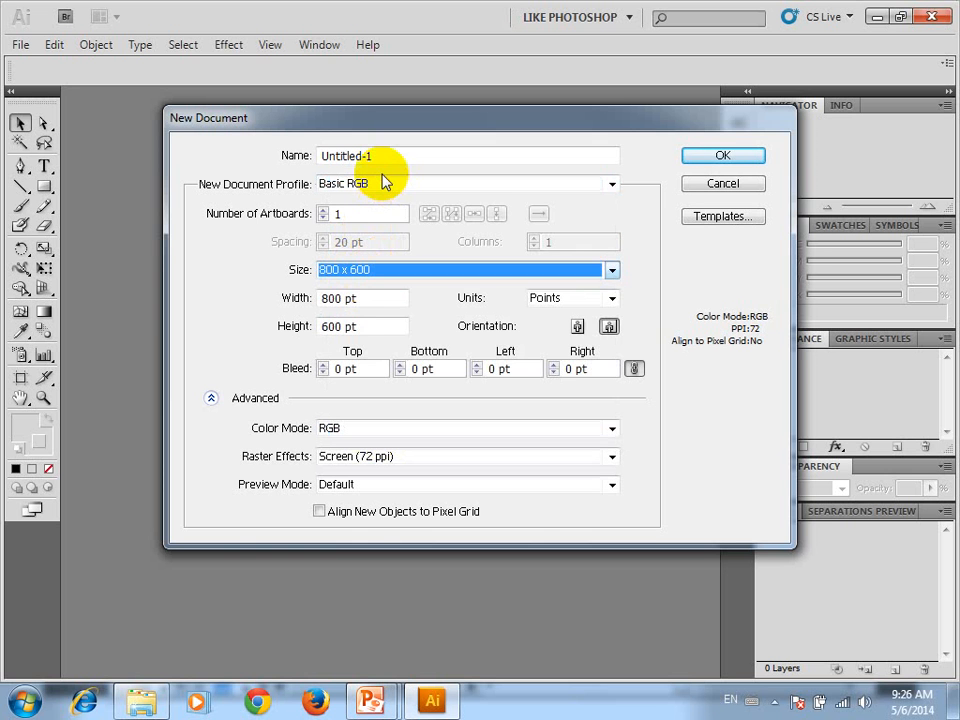
Set the new document profile to Flash Catalyst and view its preset sizes
{"action": "left_click", "coordinate": [386, 183]}
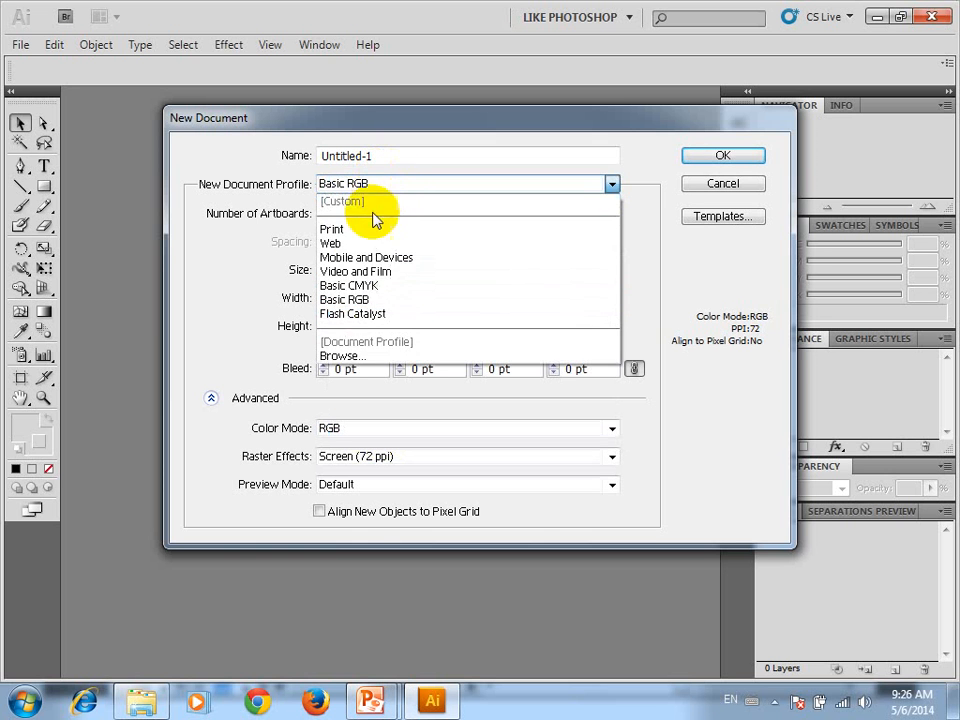
{"action": "left_click", "coordinate": [364, 313]}
{"action": "left_click", "coordinate": [467, 269]}
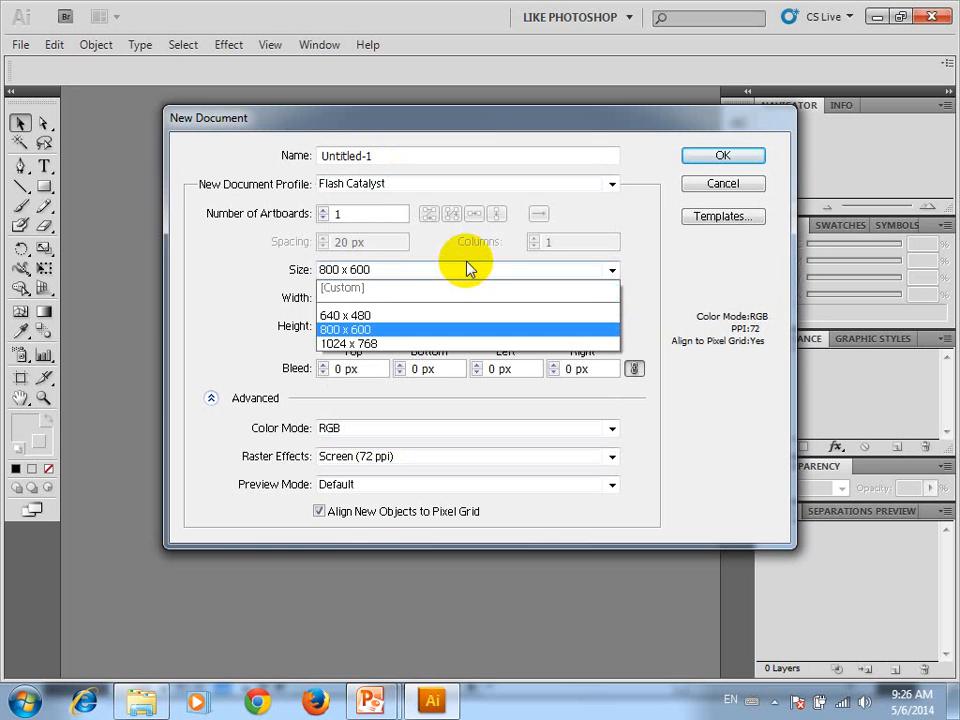
{"action": "left_click", "coordinate": [654, 219]}
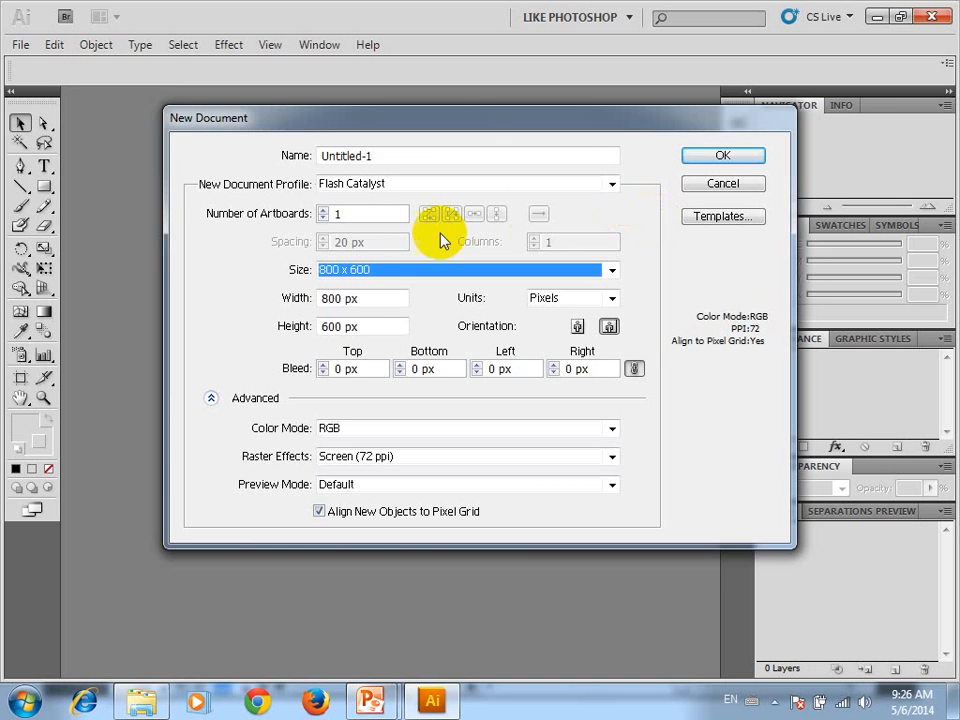
Review the Flash Catalyst size presets and the list of document profiles without changing either
{"action": "left_click", "coordinate": [348, 270]}
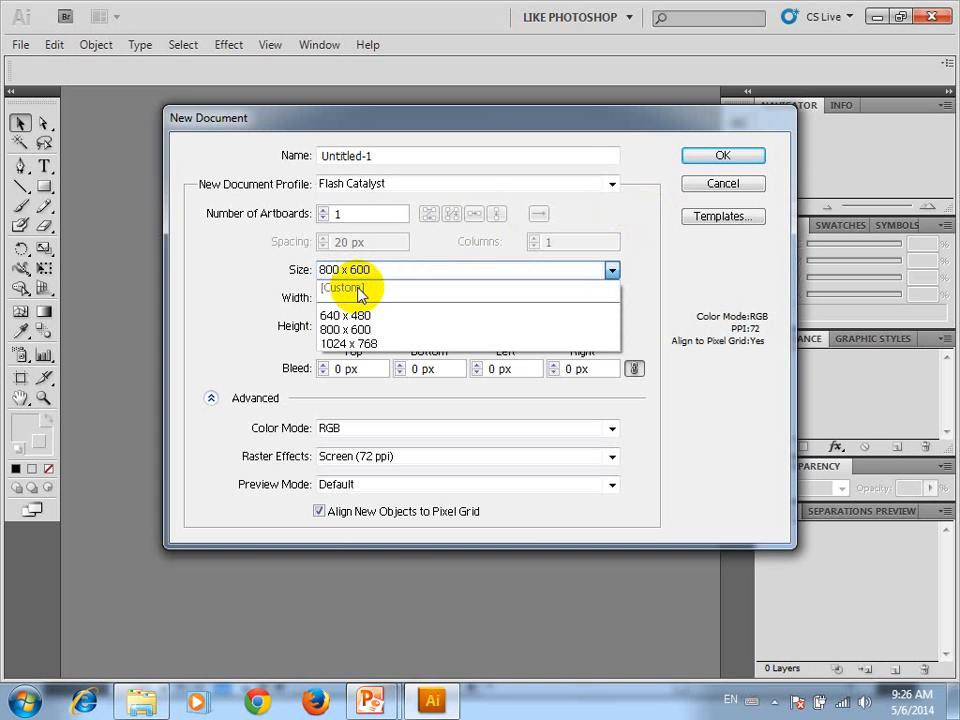
{"action": "left_click", "coordinate": [253, 313]}
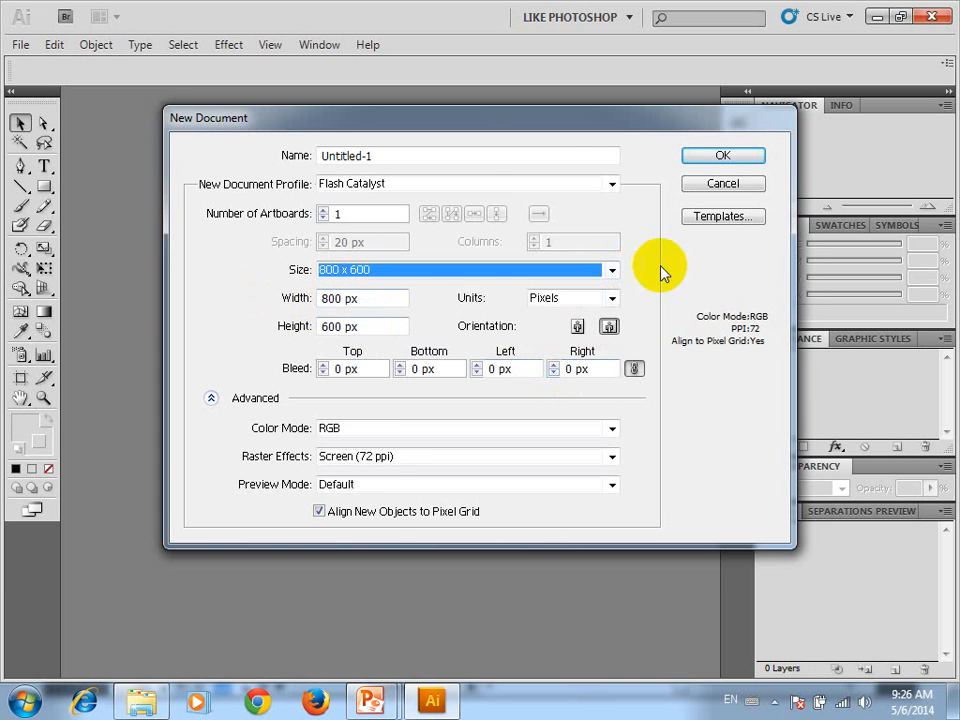
{"action": "left_click", "coordinate": [478, 187]}
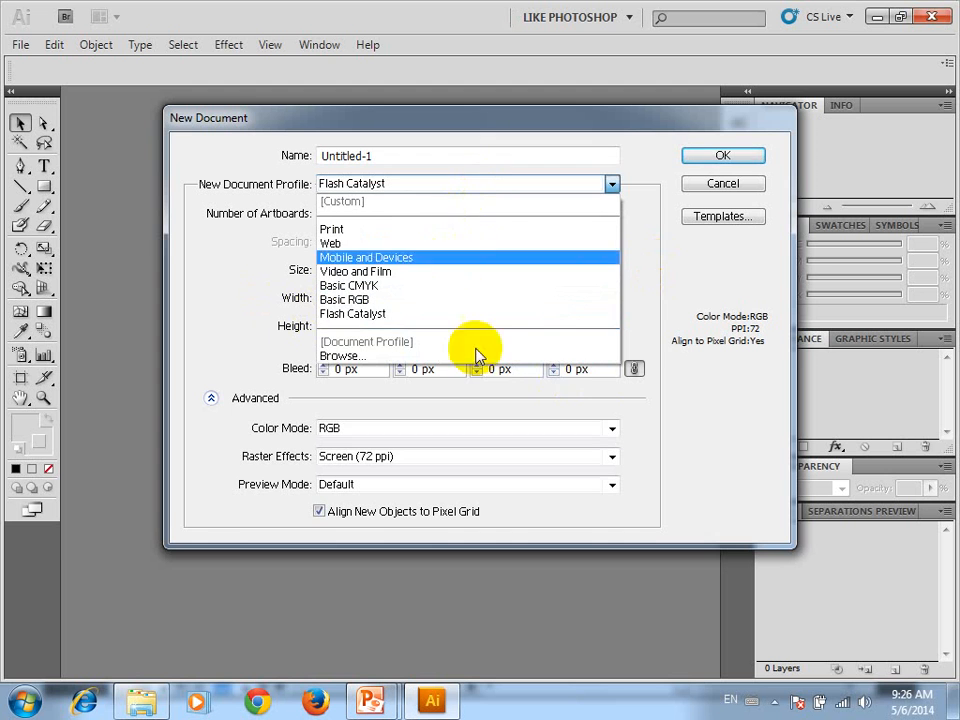
{"action": "left_click", "coordinate": [620, 297]}
{"action": "left_click", "coordinate": [467, 272]}
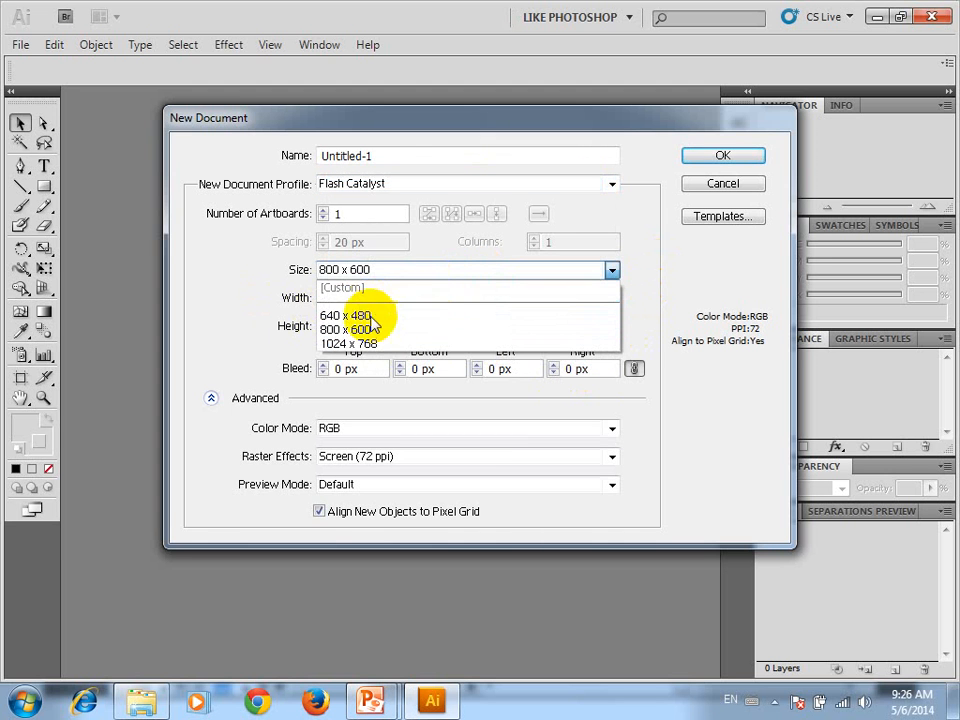
{"action": "left_click", "coordinate": [604, 228]}
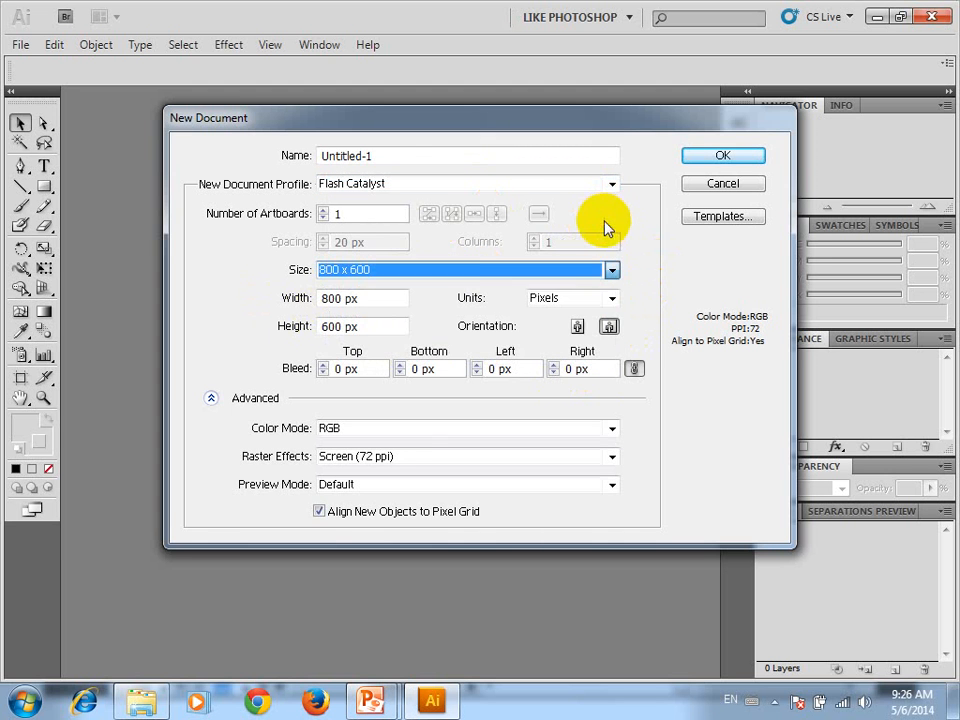
Base the new document on the Basic CMYK profile and set its size to A4
{"action": "left_click", "coordinate": [393, 183]}
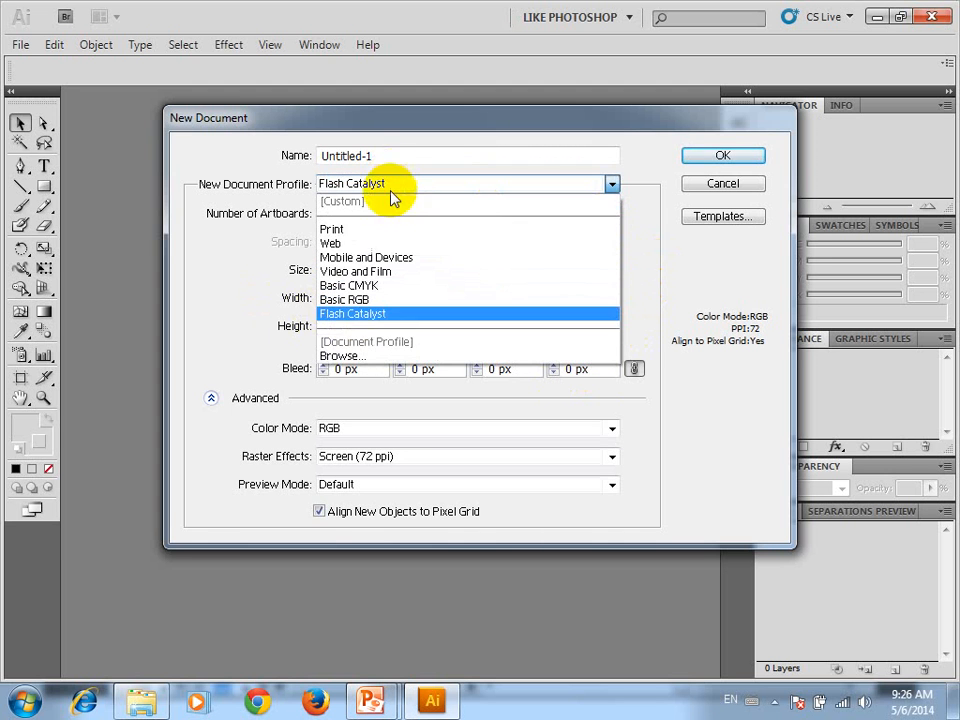
{"action": "left_click", "coordinate": [380, 287]}
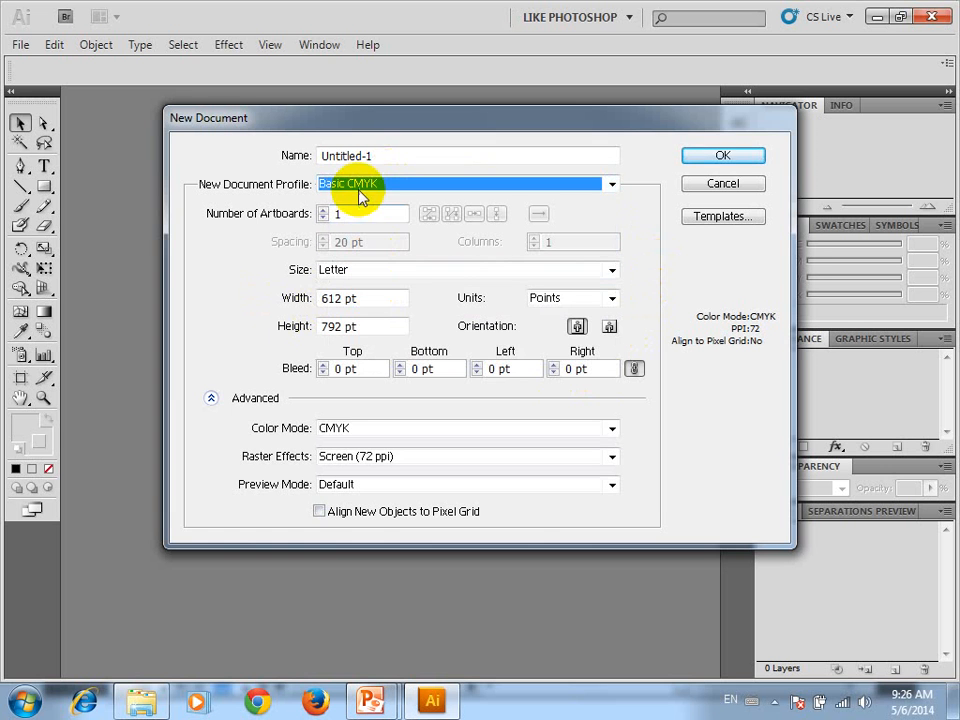
{"action": "left_click", "coordinate": [396, 272]}
{"action": "left_click", "coordinate": [366, 357]}
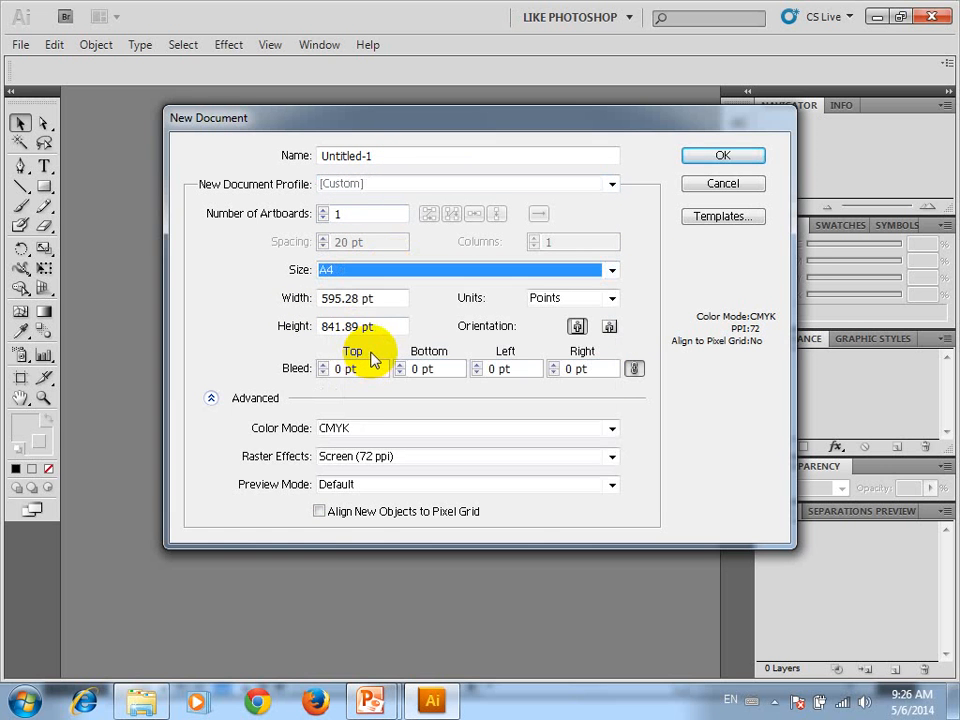
Set the new document's units to Centimeters and its orientation to landscape
{"action": "left_click", "coordinate": [540, 298]}
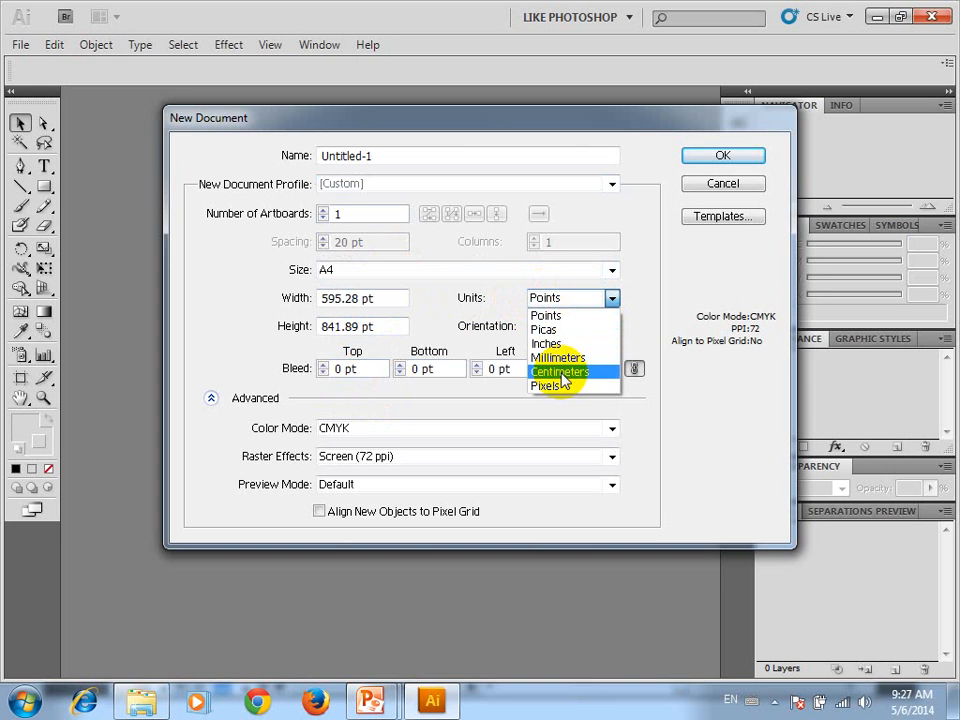
{"action": "left_click", "coordinate": [562, 372]}
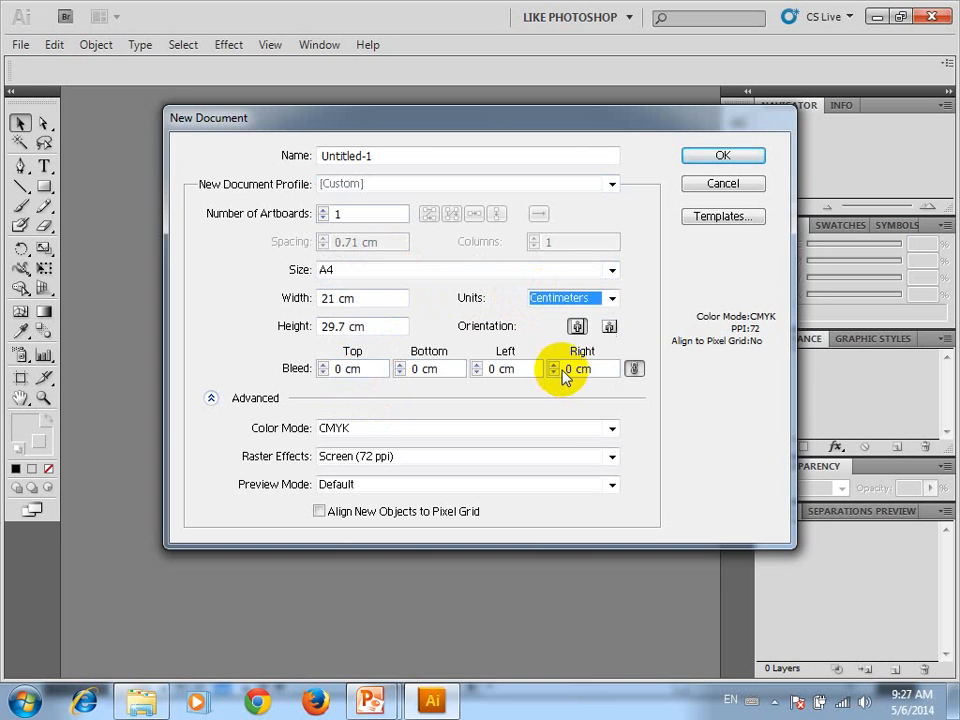
{"action": "left_click", "coordinate": [607, 327]}
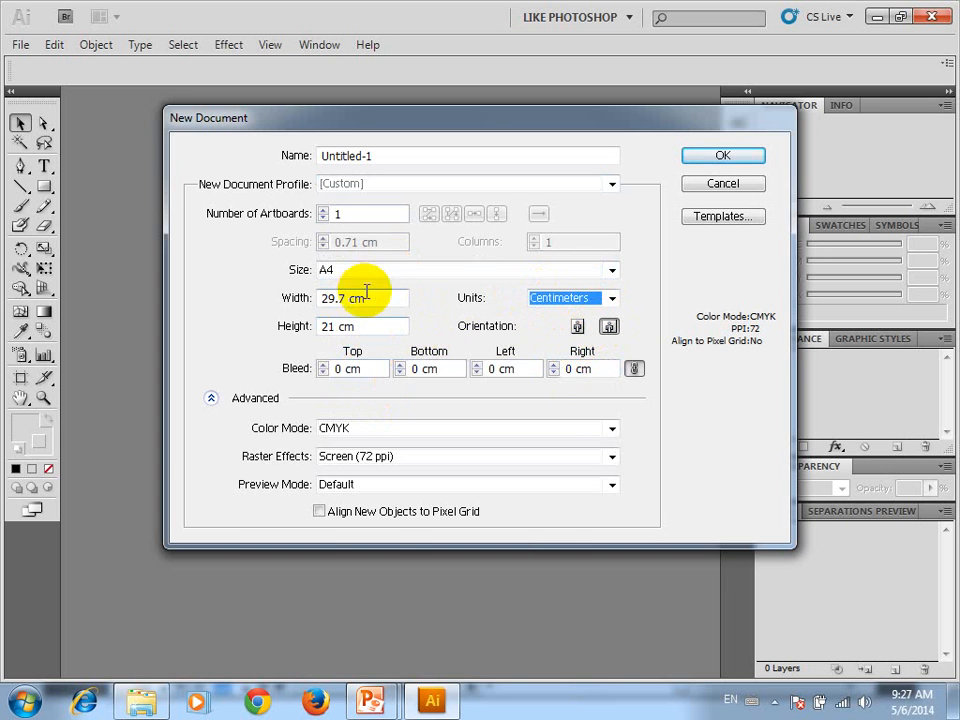
{"action": "left_click", "coordinate": [576, 327]}
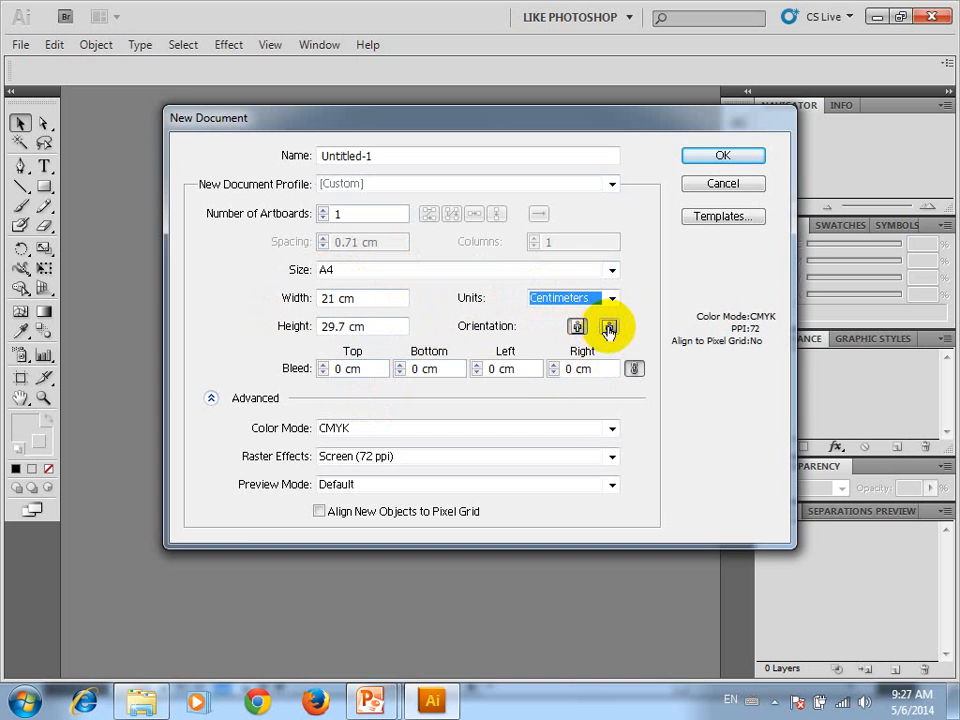
{"action": "left_click", "coordinate": [608, 327]}
Set the new document's linked bleed to 0.5 cm on all four sides
{"action": "left_click", "coordinate": [294, 371]}
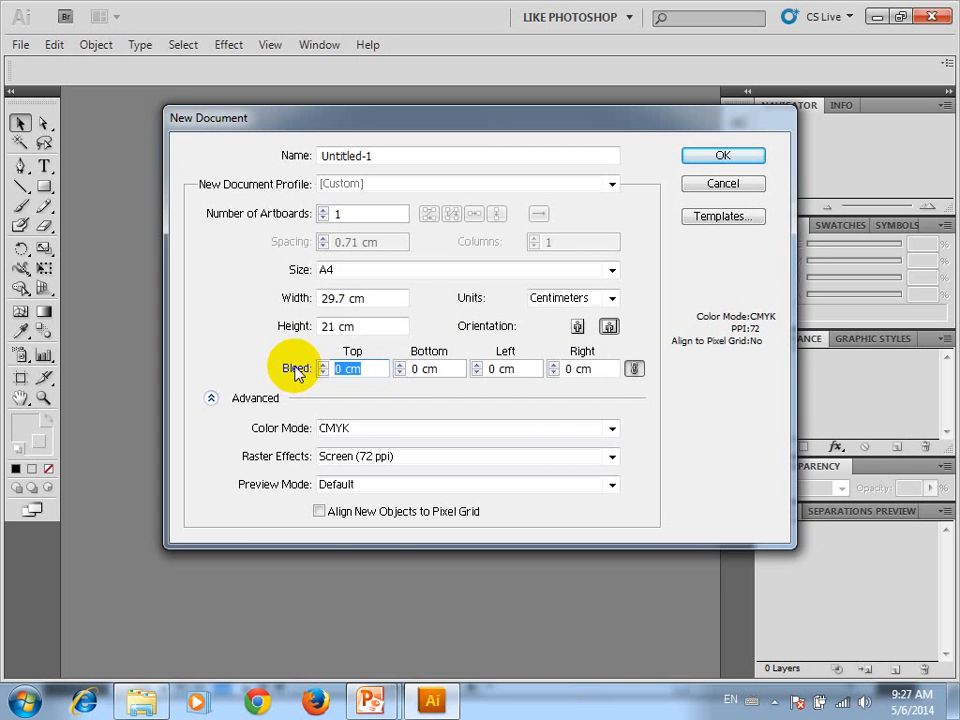
{"action": "type", "text": "0.5"}
{"action": "left_click", "coordinate": [440, 370]}
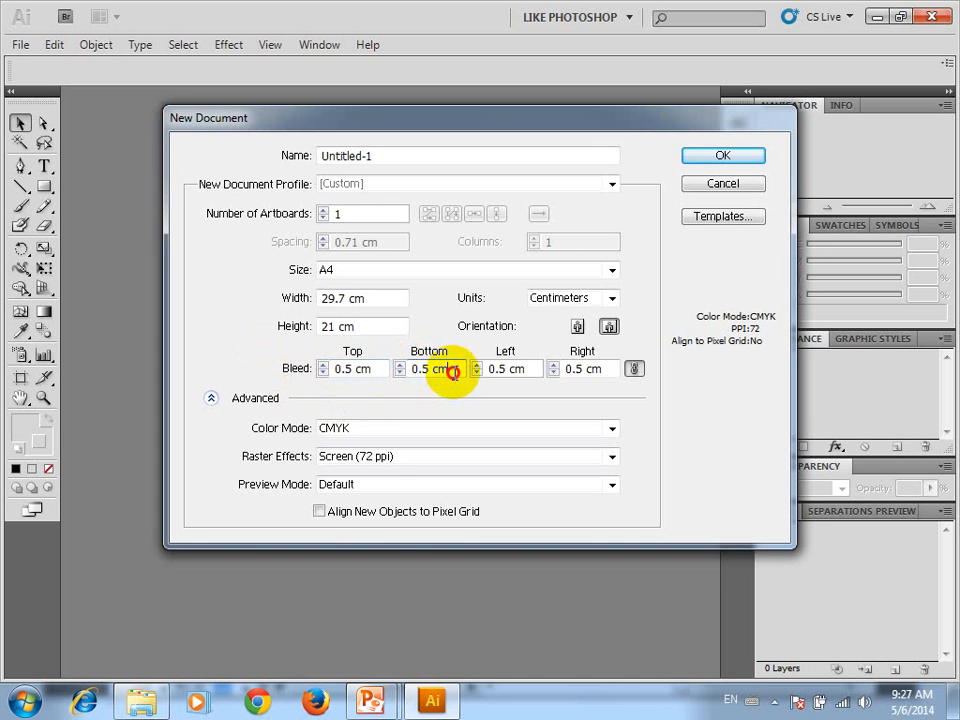
{"action": "left_click_drag", "start_coordinate": [450, 372], "coordinate": [379, 380]}
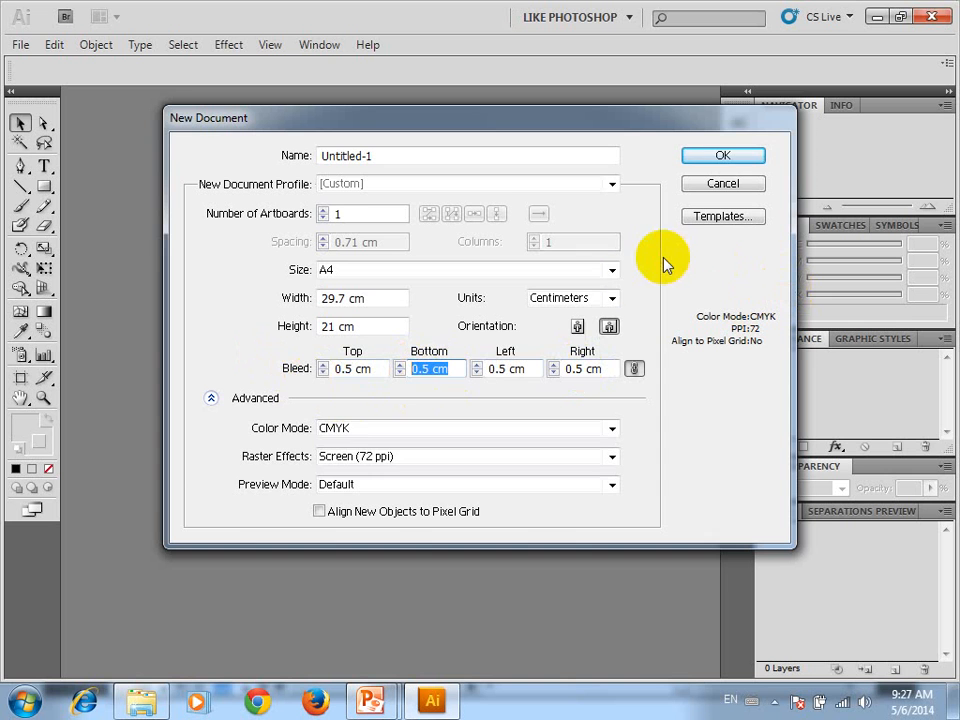
Review the Color Mode and Raster Effects options, keeping CMYK and Screen (72 ppi)
{"action": "left_click", "coordinate": [377, 429]}
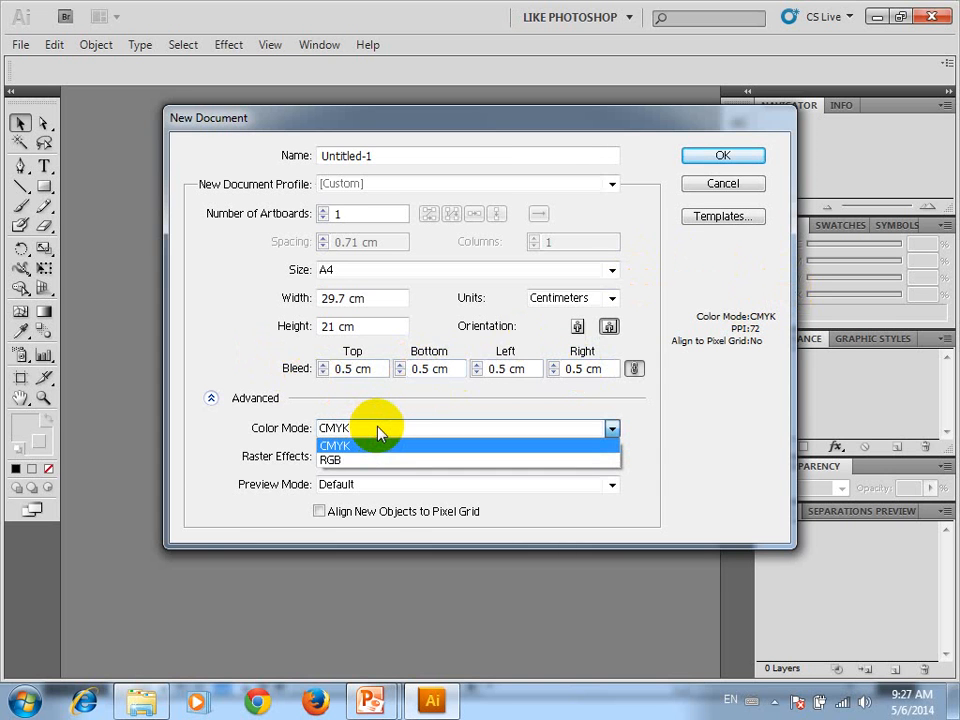
{"action": "left_click", "coordinate": [380, 435]}
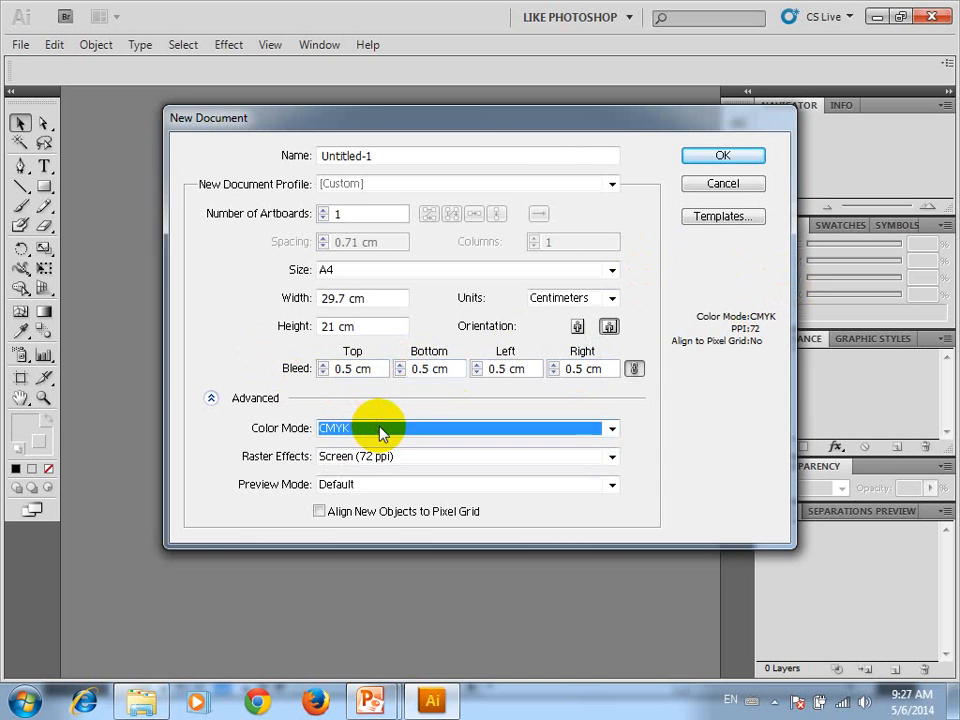
{"action": "left_click", "coordinate": [551, 460]}
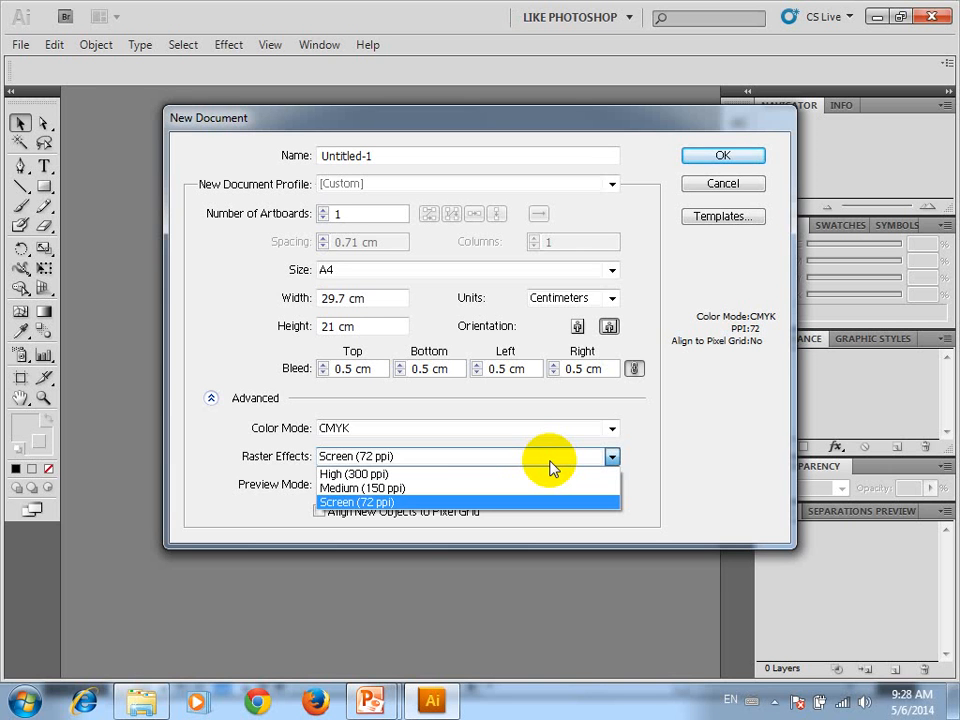
{"action": "left_click", "coordinate": [450, 238]}
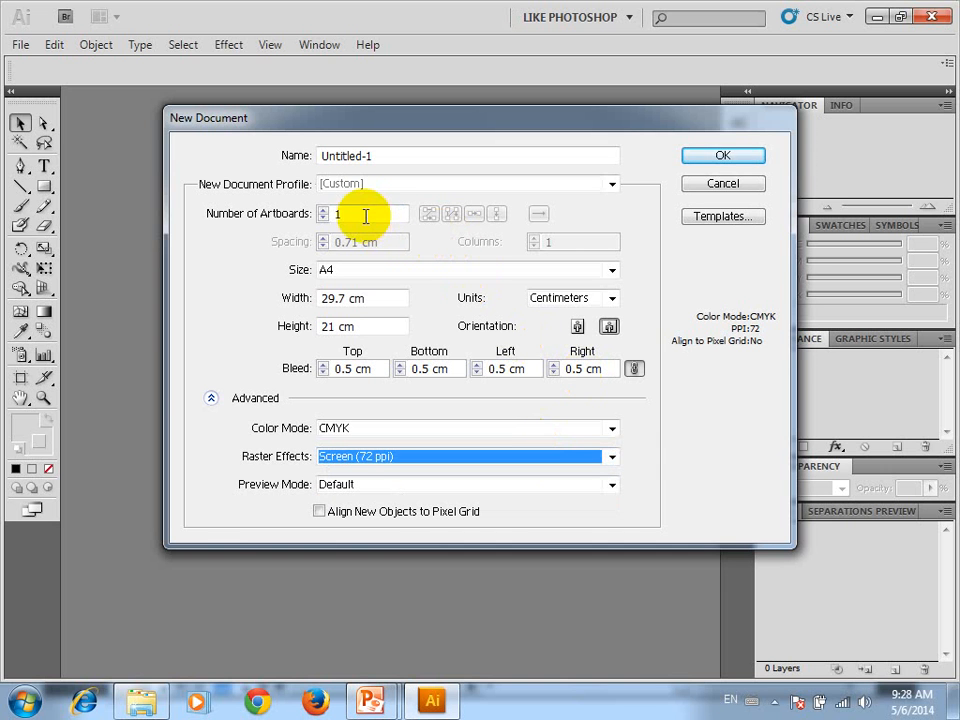
Keep the number of artboards at 1 and create the new document
{"action": "left_click", "coordinate": [365, 216]}
{"action": "left_click", "coordinate": [736, 157]}
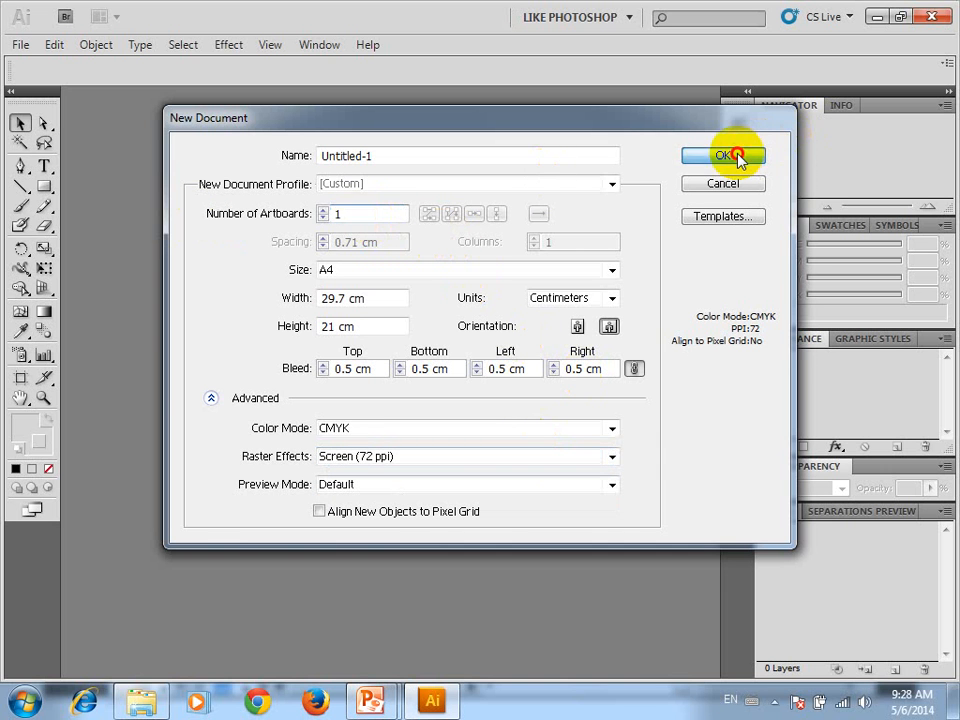
{"action": "left_click_drag", "start_coordinate": [738, 158], "coordinate": [306, 219]}
{"action": "left_click_drag", "start_coordinate": [369, 209], "coordinate": [232, 214]}
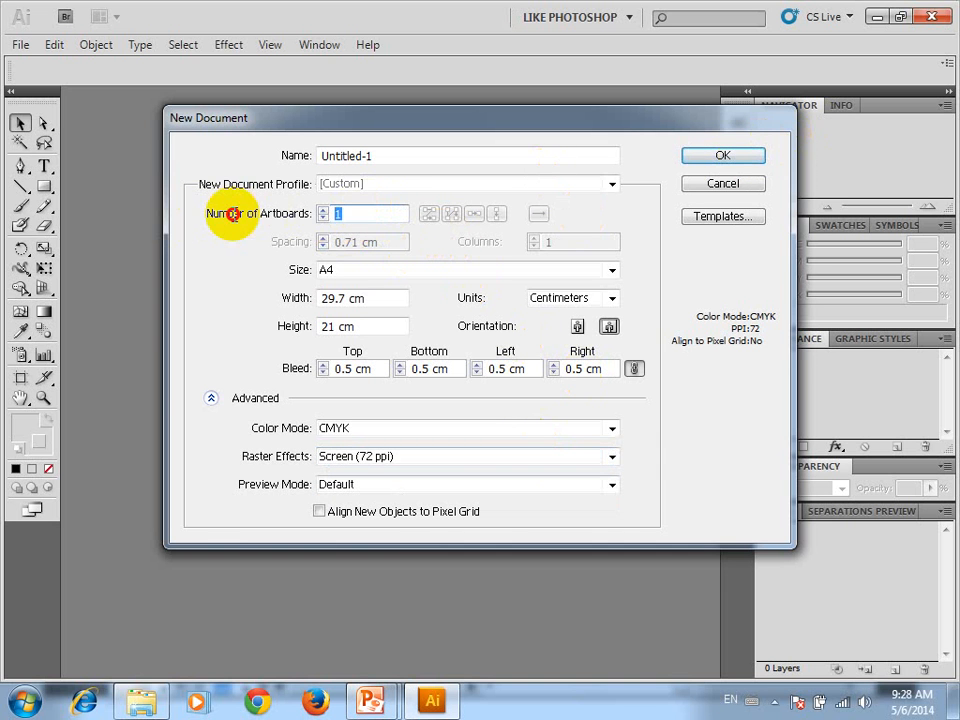
{"action": "left_click", "coordinate": [690, 158]}
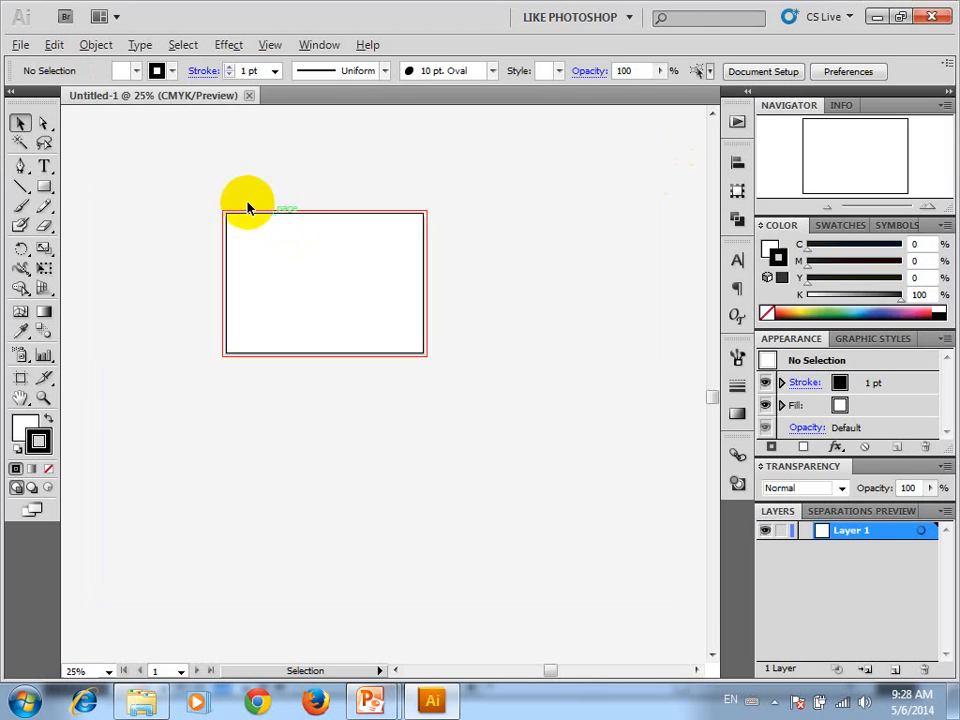
Examine the red bleed boundary around the artboard, close up at the corner and along the whole page
{"action": "scroll", "coordinate": [248, 207], "scroll_direction": "up", "scroll_amount": 5}
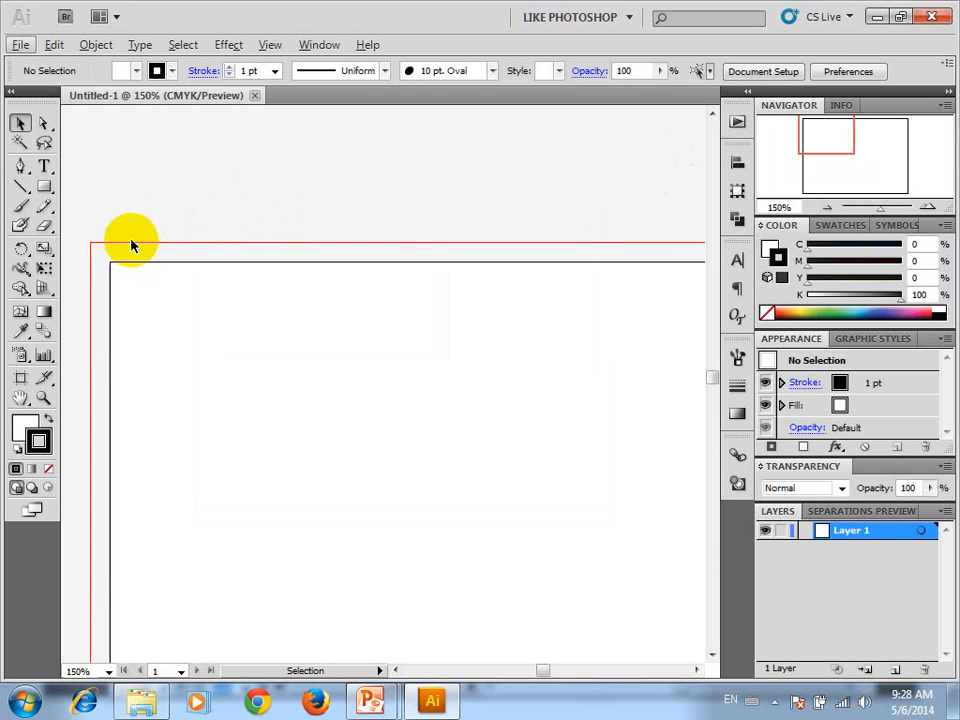
{"action": "left_click_drag", "start_coordinate": [128, 237], "coordinate": [162, 247]}
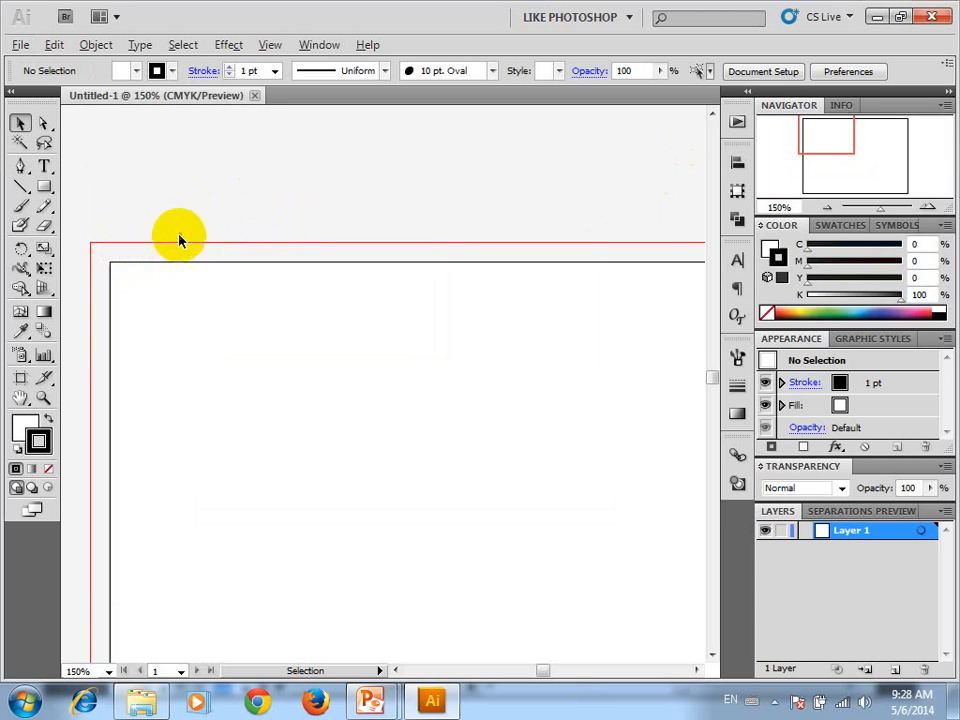
{"action": "scroll", "coordinate": [180, 238], "scroll_direction": "down", "scroll_amount": 3}
{"action": "left_click_drag", "start_coordinate": [427, 245], "coordinate": [398, 154]}
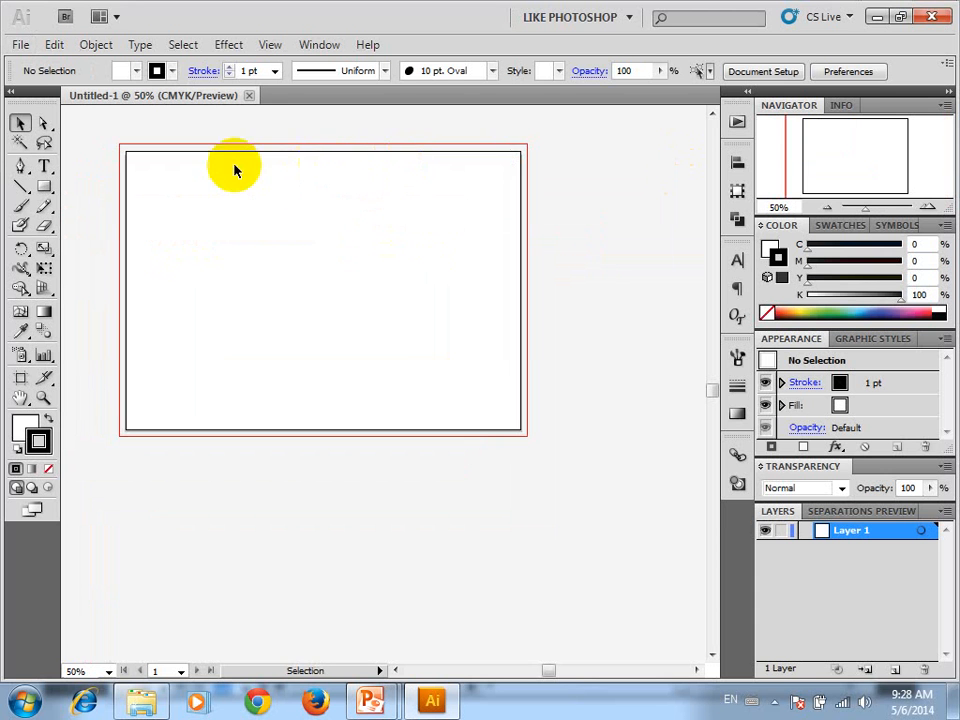
{"action": "scroll", "coordinate": [184, 146], "scroll_direction": "up", "scroll_amount": 2}
{"action": "left_click_drag", "start_coordinate": [184, 146], "coordinate": [234, 167]}
{"action": "scroll", "coordinate": [234, 167], "scroll_direction": "down", "scroll_amount": 1}
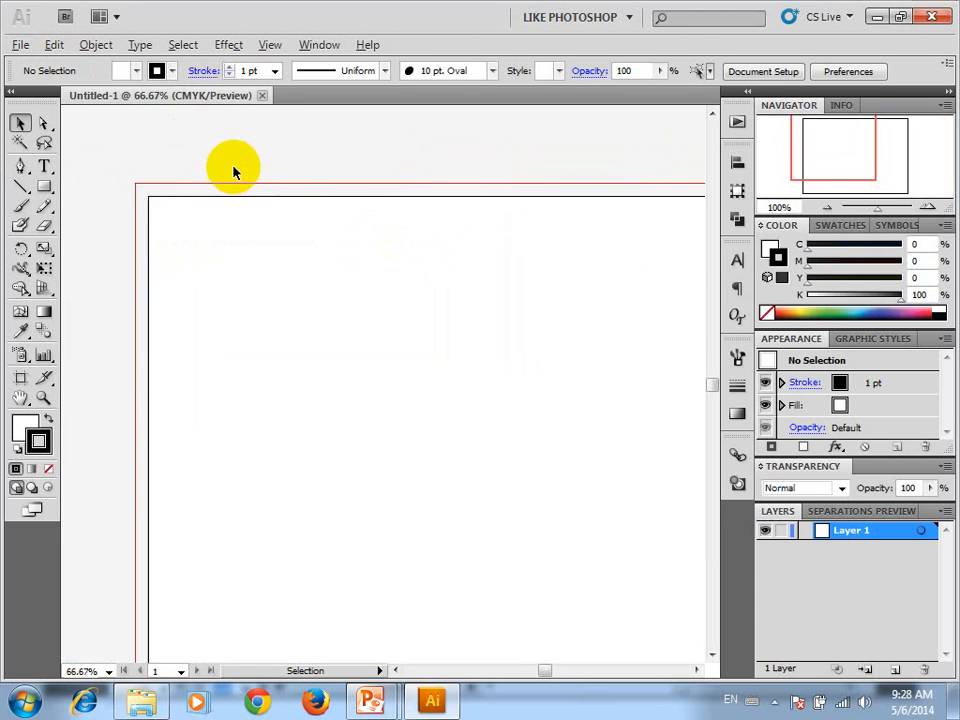
Activate the Rectangle tool with the fill as the active colour, and restore the maximized application window to a floating one
{"action": "left_click", "coordinate": [45, 185]}
{"action": "left_click", "coordinate": [46, 188]}
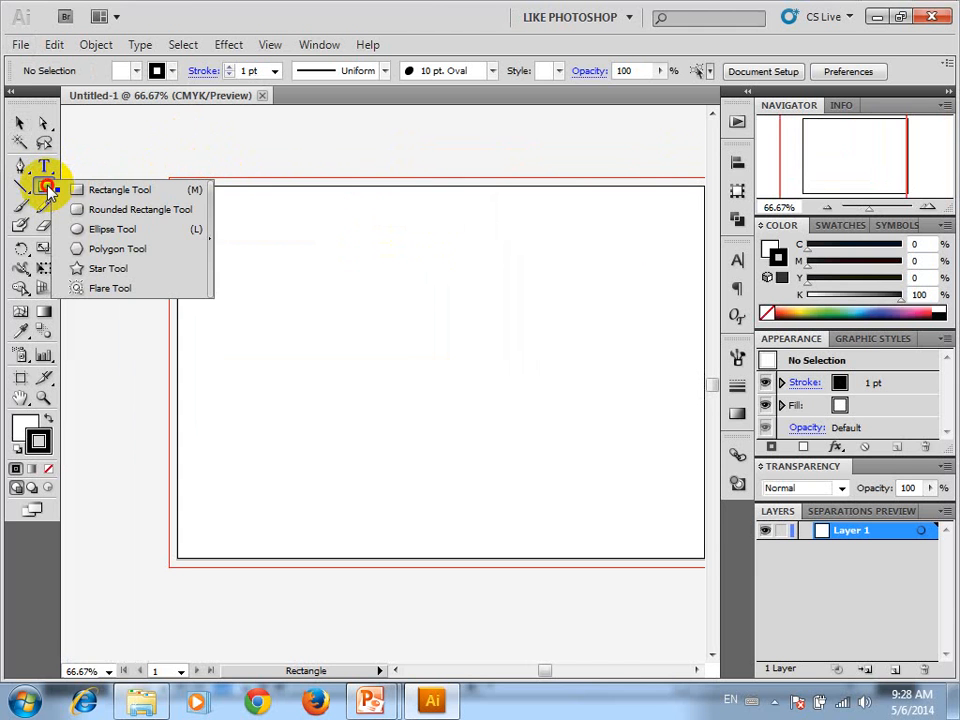
{"action": "left_click", "coordinate": [26, 430]}
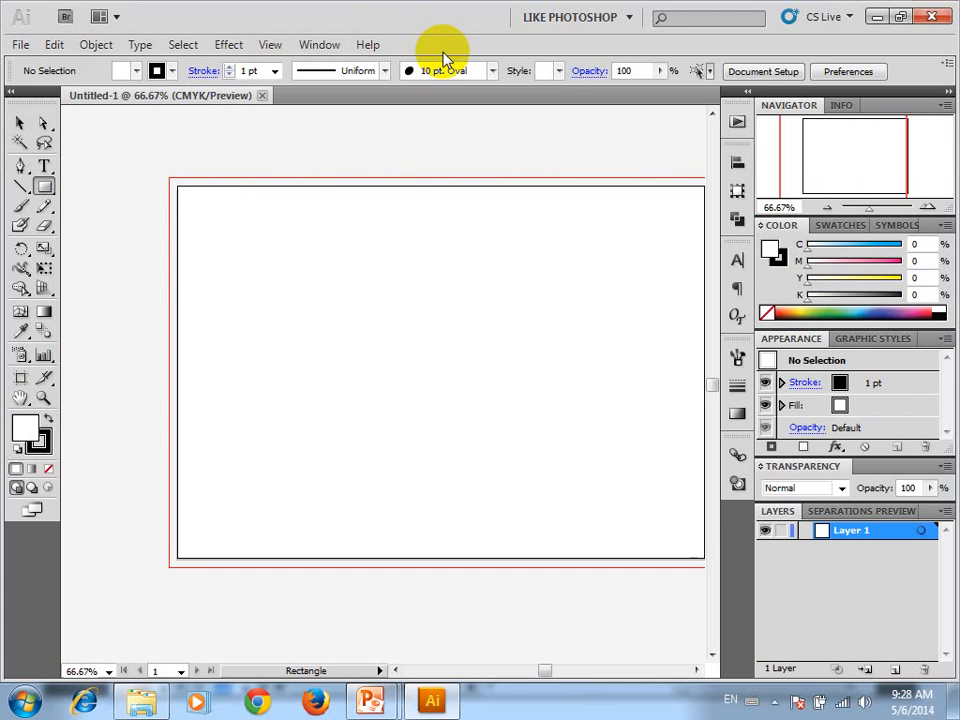
{"action": "left_click", "coordinate": [561, 17]}
{"action": "mouse_move", "coordinate": [561, 17]}
{"action": "left_mouse_down"}
{"action": "mouse_move", "coordinate": [610, 10]}
{"action": "mouse_move", "coordinate": [549, 30]}
{"action": "left_mouse_up"}
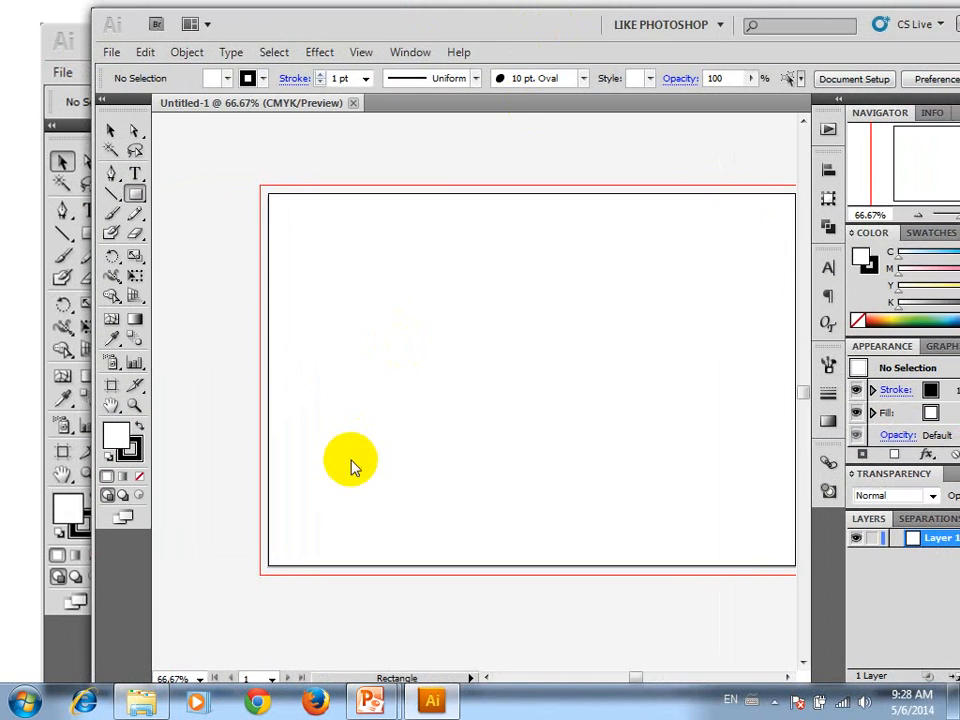
Set the stroke colour to a dark blue in the Color Picker
{"action": "left_click", "coordinate": [137, 451]}
{"action": "double_click", "coordinate": [137, 451]}
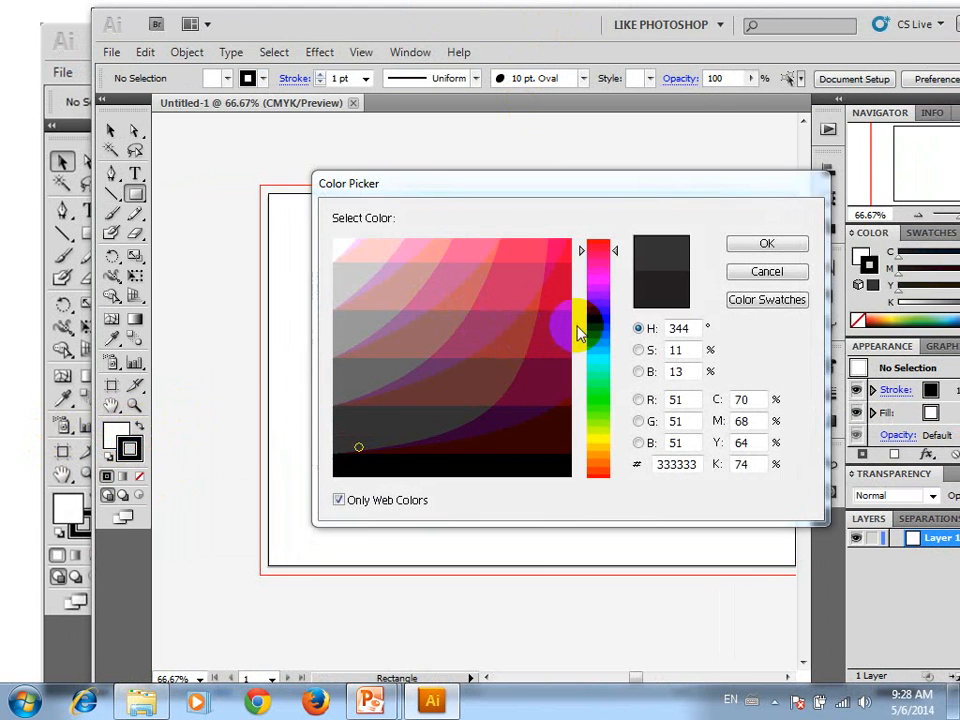
{"action": "left_click", "coordinate": [598, 318]}
{"action": "left_click", "coordinate": [559, 308]}
{"action": "left_click", "coordinate": [766, 243]}
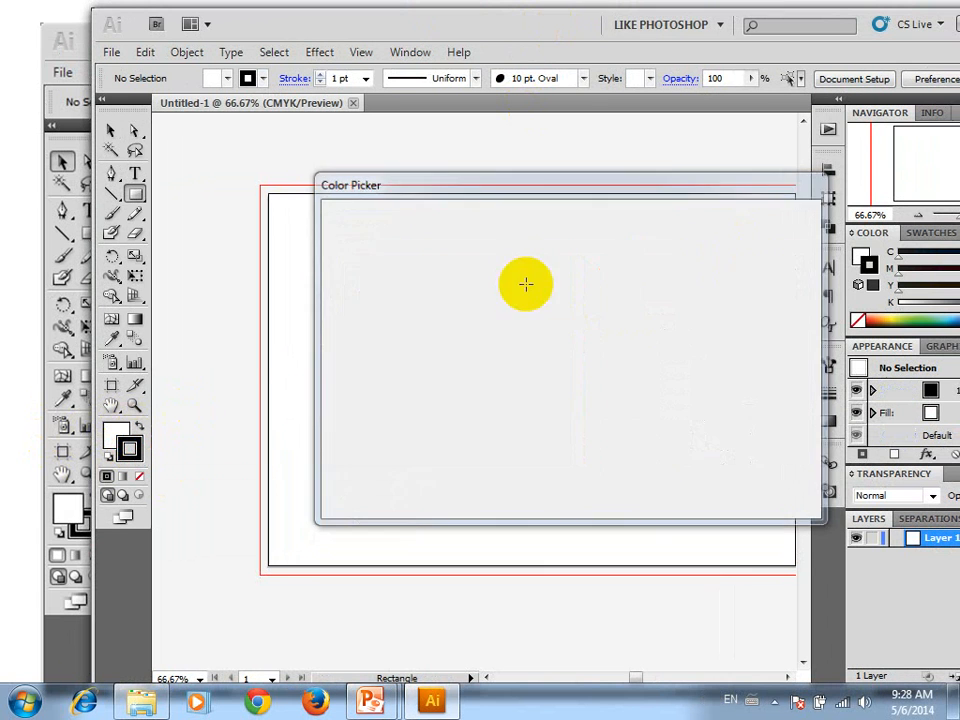
Set the fill colour to the yellow-green web colour CCFF33
{"action": "double_click", "coordinate": [115, 436]}
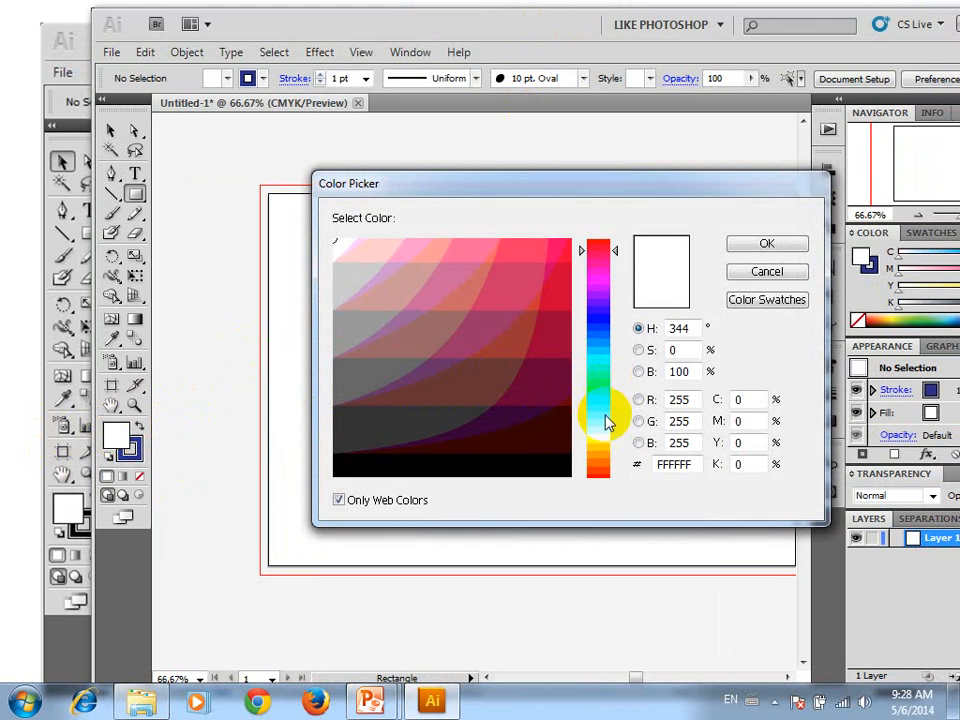
{"action": "left_click", "coordinate": [605, 432]}
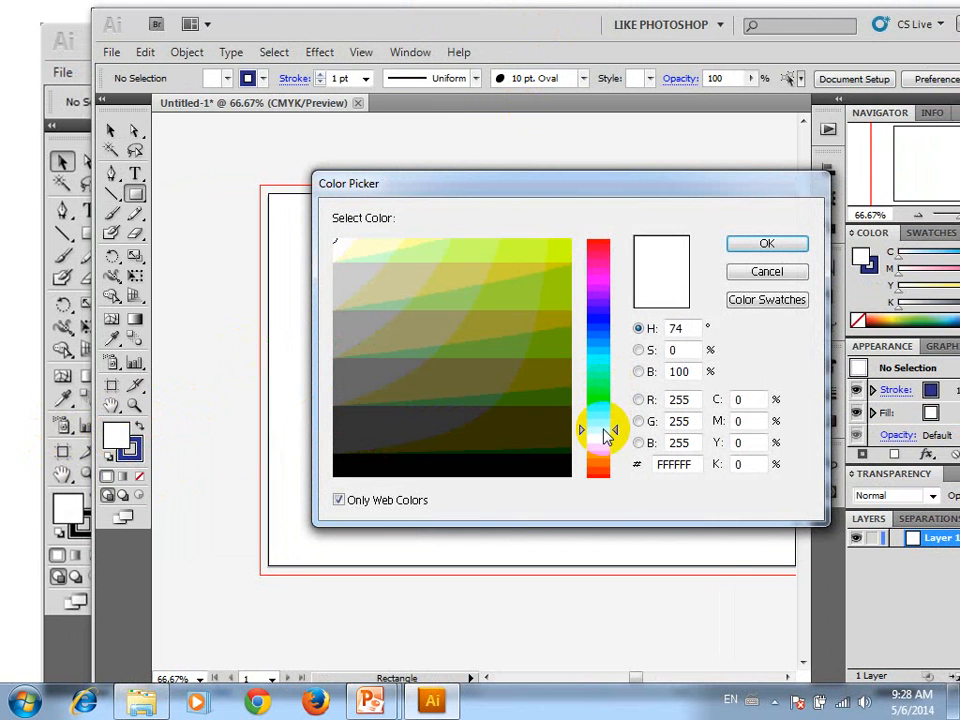
{"action": "left_click", "coordinate": [518, 254]}
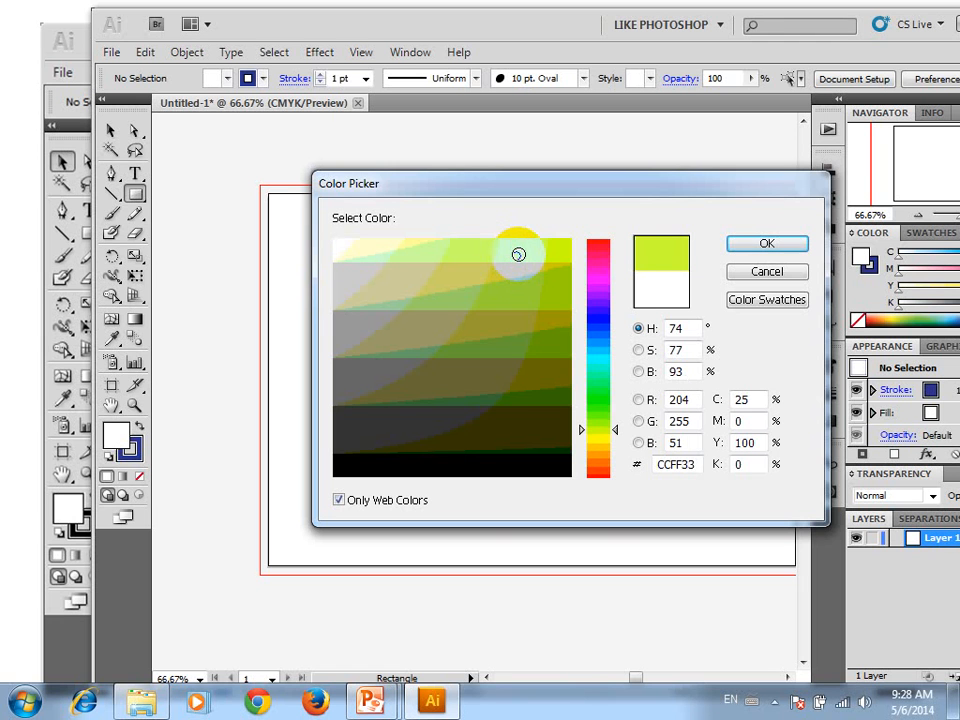
{"action": "left_click", "coordinate": [755, 246]}
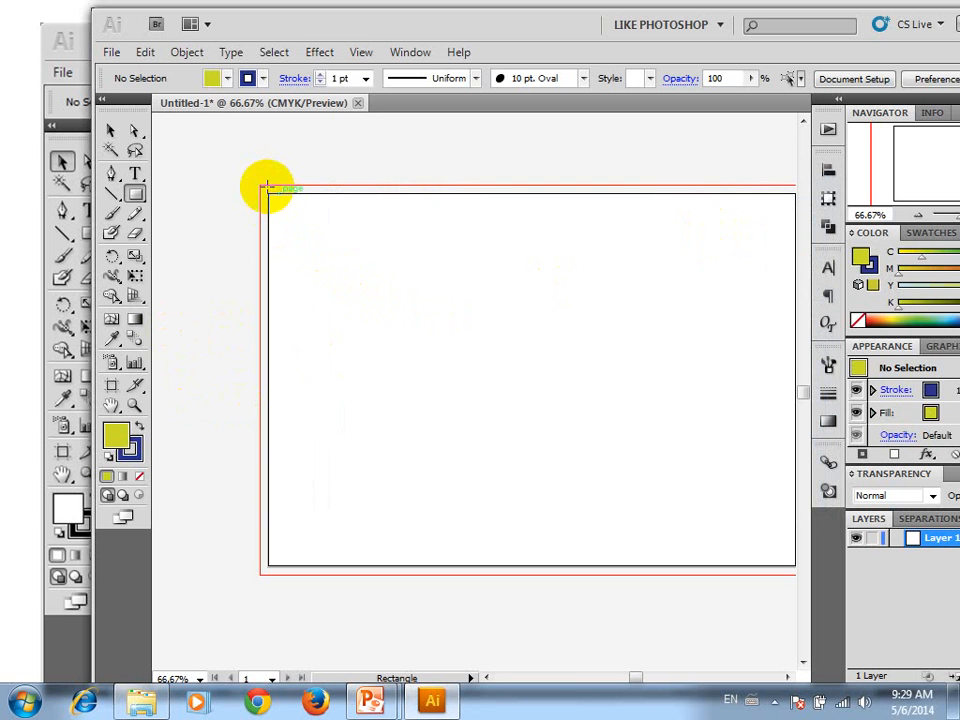
Draw a rectangle strip across the full width of the page's upper edge, extending out to the bleed boundary, and deselect it
{"action": "left_click_drag", "start_coordinate": [259, 183], "coordinate": [697, 251]}
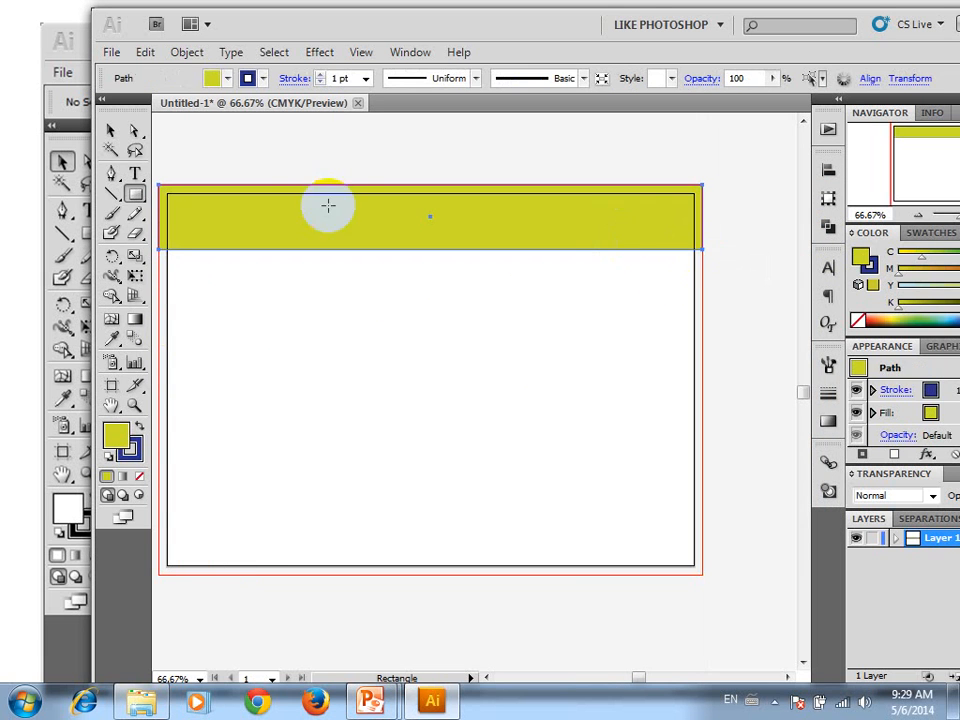
{"action": "left_click", "coordinate": [107, 131]}
{"action": "left_click", "coordinate": [225, 150]}
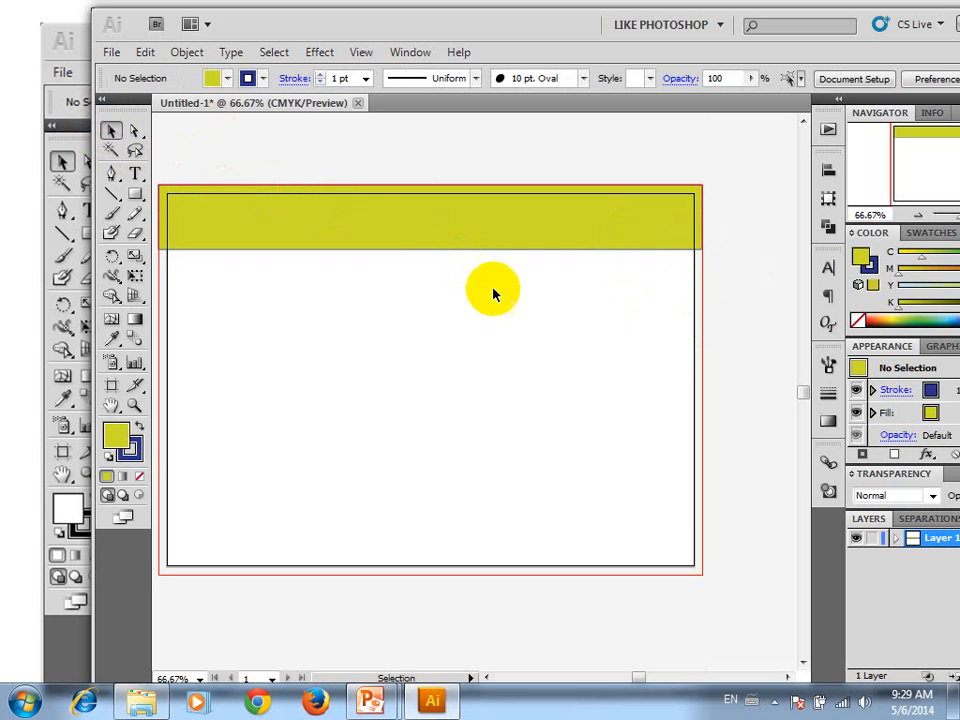
{"action": "key", "text": "space"}
{"action": "left_click_drag", "start_coordinate": [375, 234], "coordinate": [414, 257]}
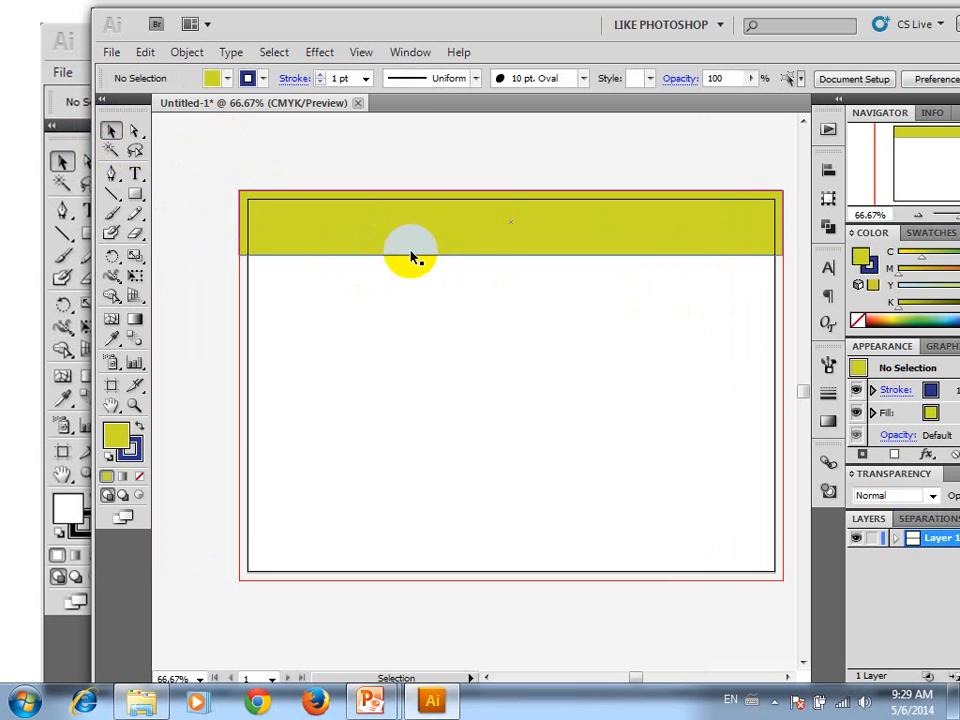
Move the yellow-green strip down and slightly left, off the upper bleed edge, and deselect it
{"action": "left_click", "coordinate": [394, 227]}
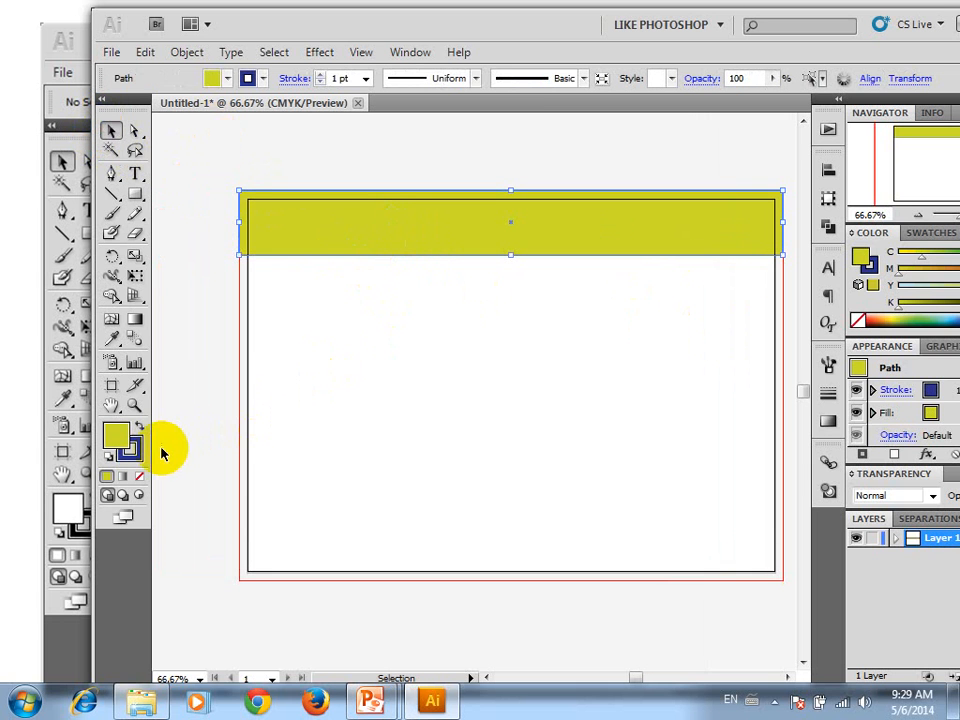
{"action": "left_click", "coordinate": [399, 268]}
{"action": "left_click_drag", "start_coordinate": [285, 248], "coordinate": [275, 309]}
{"action": "left_click", "coordinate": [450, 236]}
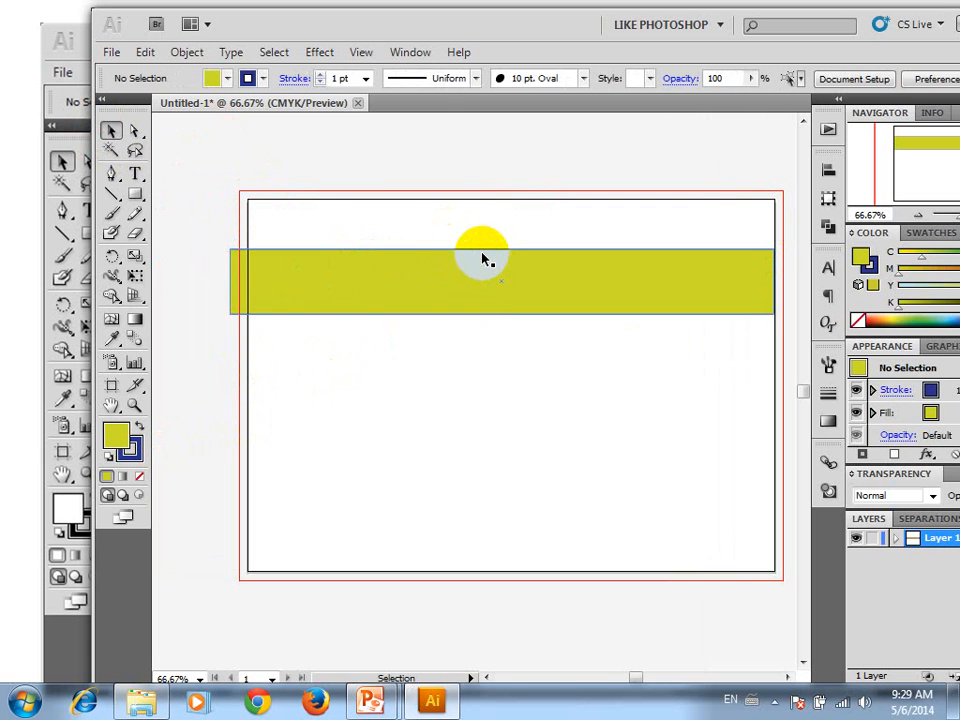
Remove the stroke from the yellow-green strip
{"action": "left_click", "coordinate": [478, 268]}
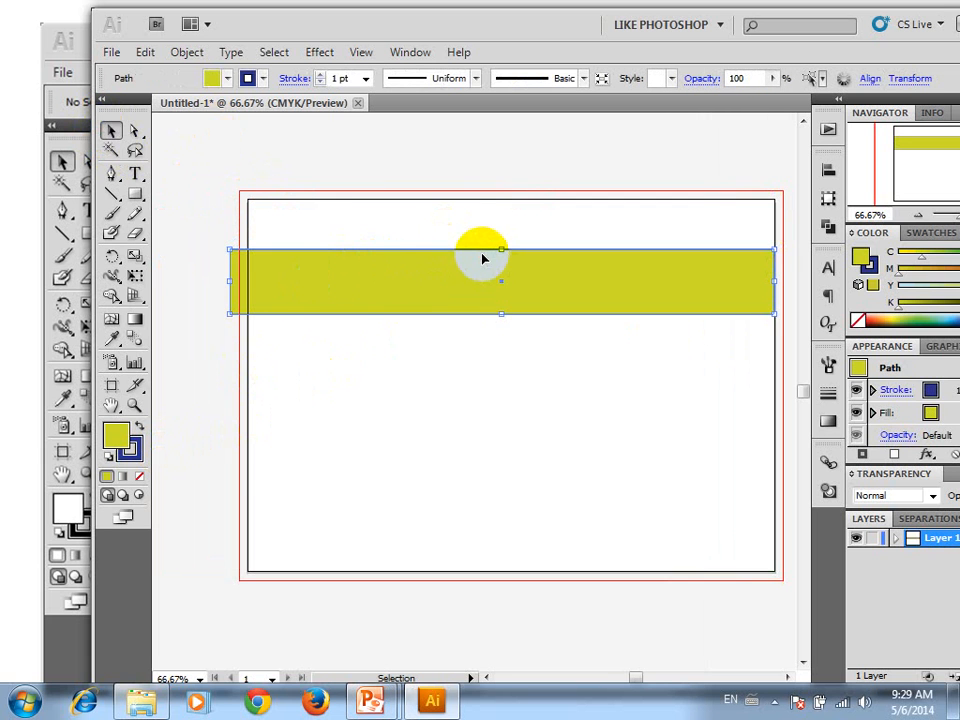
{"action": "left_click", "coordinate": [135, 450]}
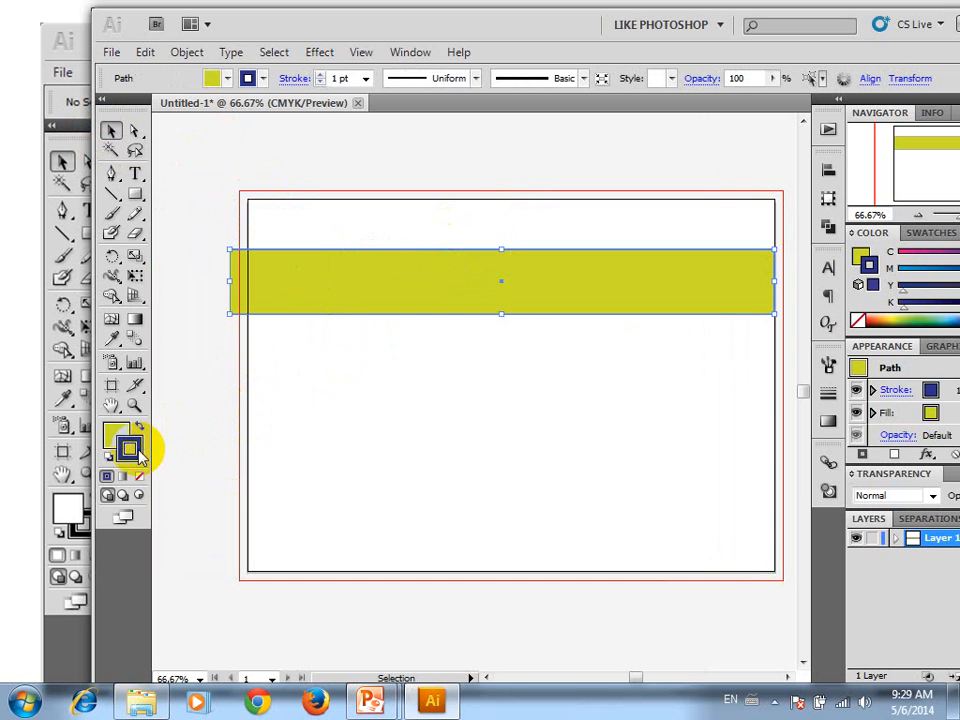
{"action": "left_click", "coordinate": [141, 480]}
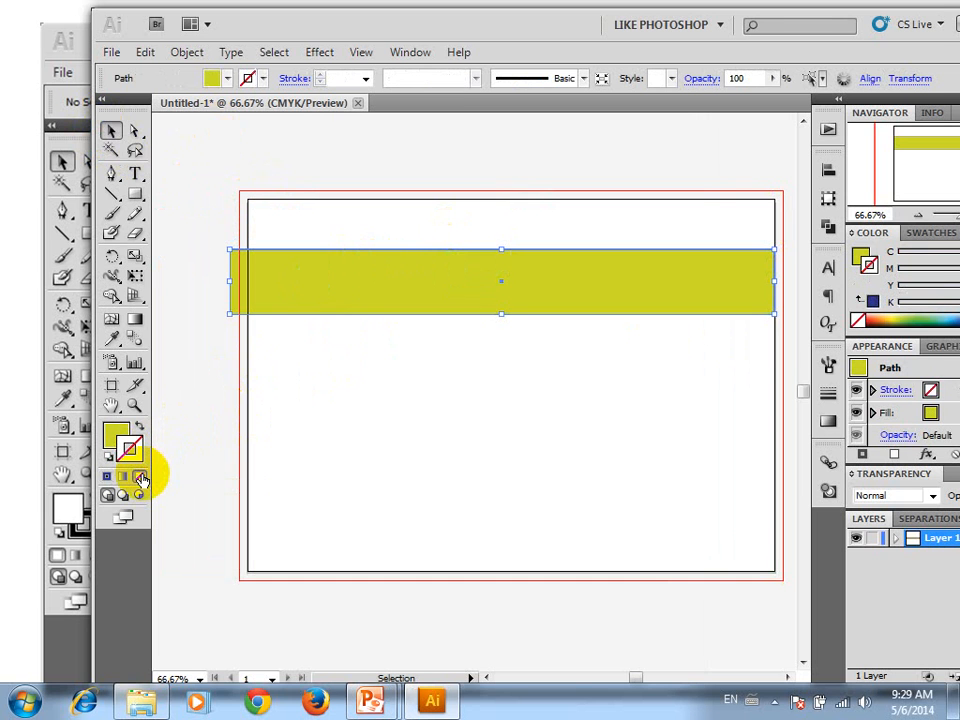
Swap the strip's fill and stroke so it has no fill and a yellow-green outline, and deselect it
{"action": "left_click", "coordinate": [517, 455]}
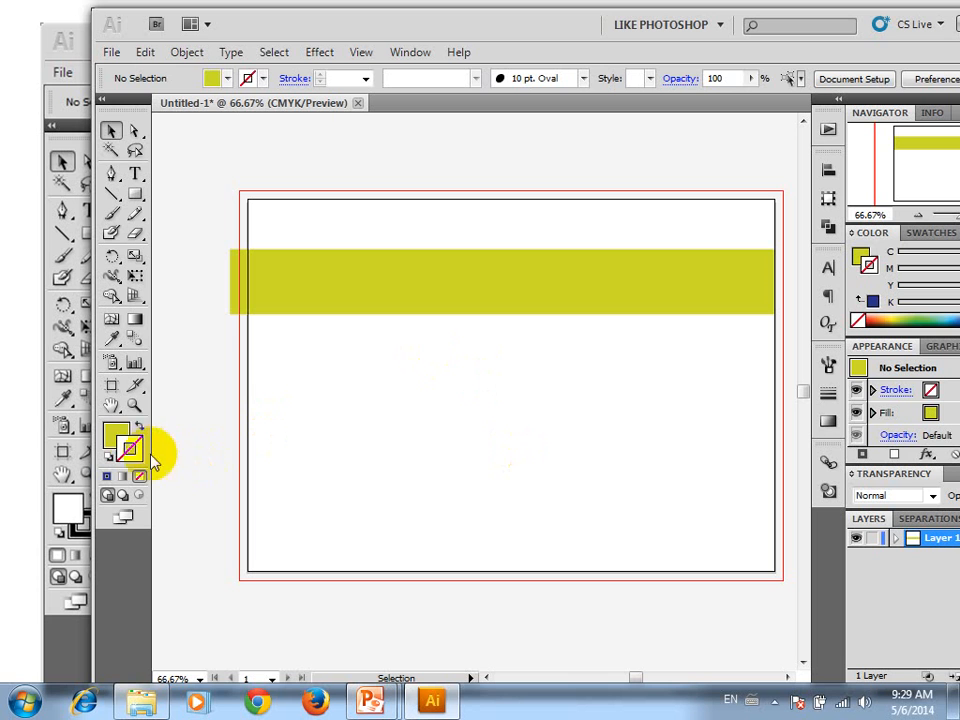
{"action": "left_click", "coordinate": [139, 428]}
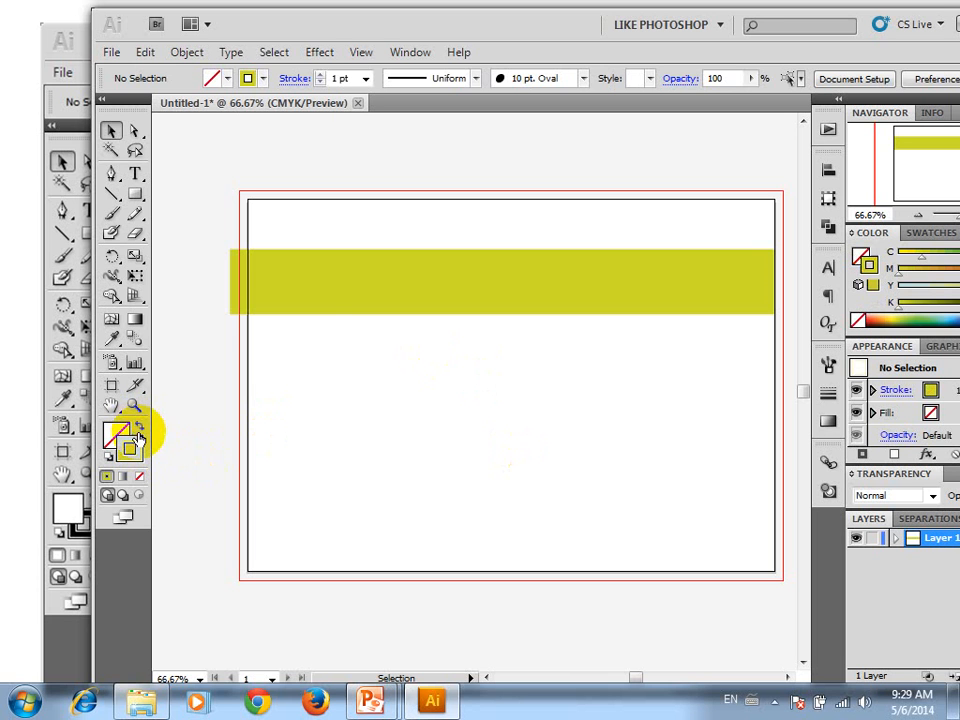
{"action": "left_click", "coordinate": [319, 294]}
{"action": "left_click", "coordinate": [137, 434]}
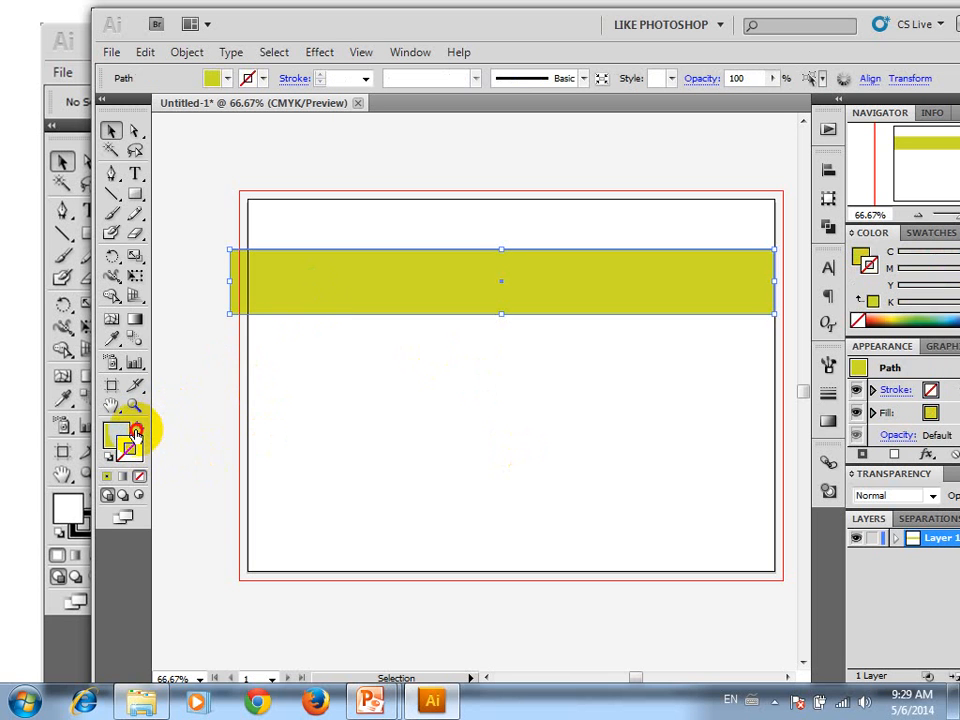
{"action": "left_click", "coordinate": [137, 430]}
{"action": "left_click", "coordinate": [445, 263]}
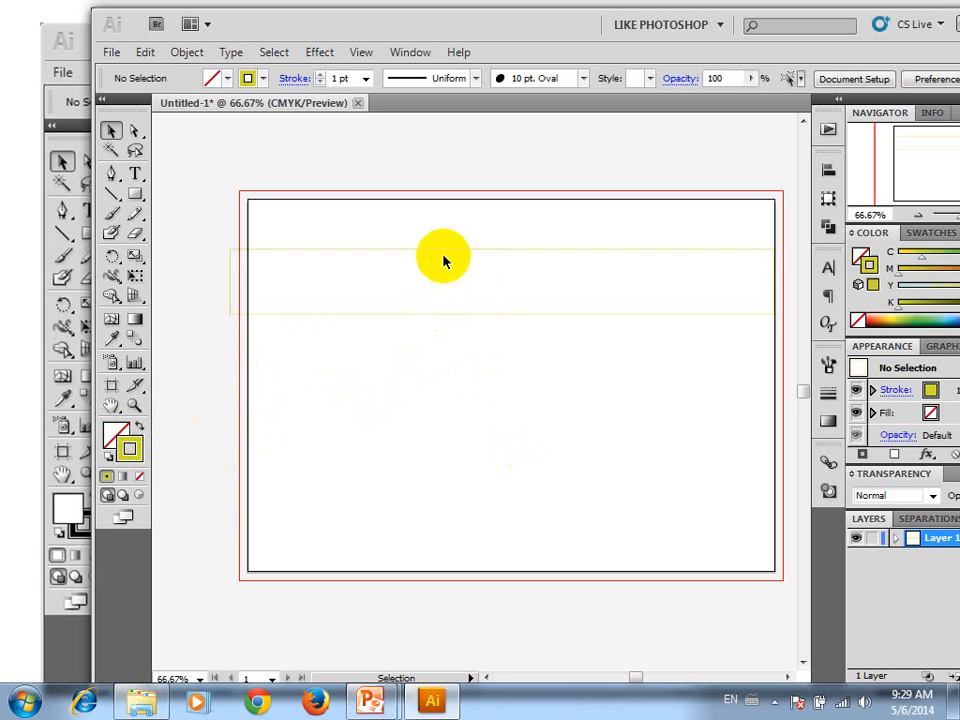
Change the rectangle's yellow-green stroke to a bright pinkish-red web colour
{"action": "left_click", "coordinate": [438, 283]}
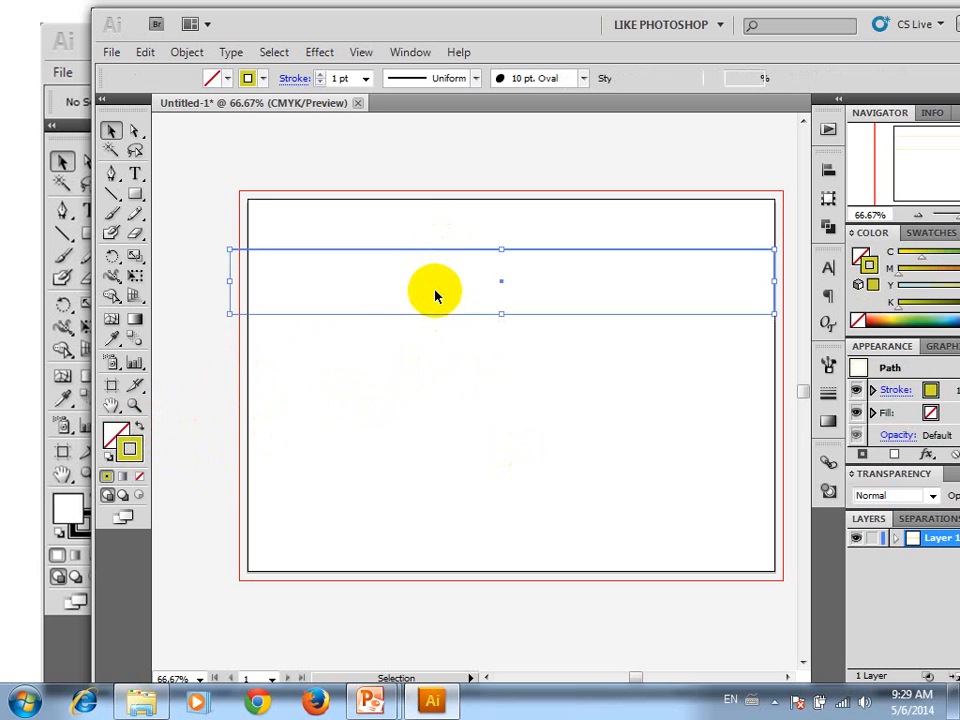
{"action": "double_click", "coordinate": [133, 450]}
{"action": "left_click", "coordinate": [598, 246]}
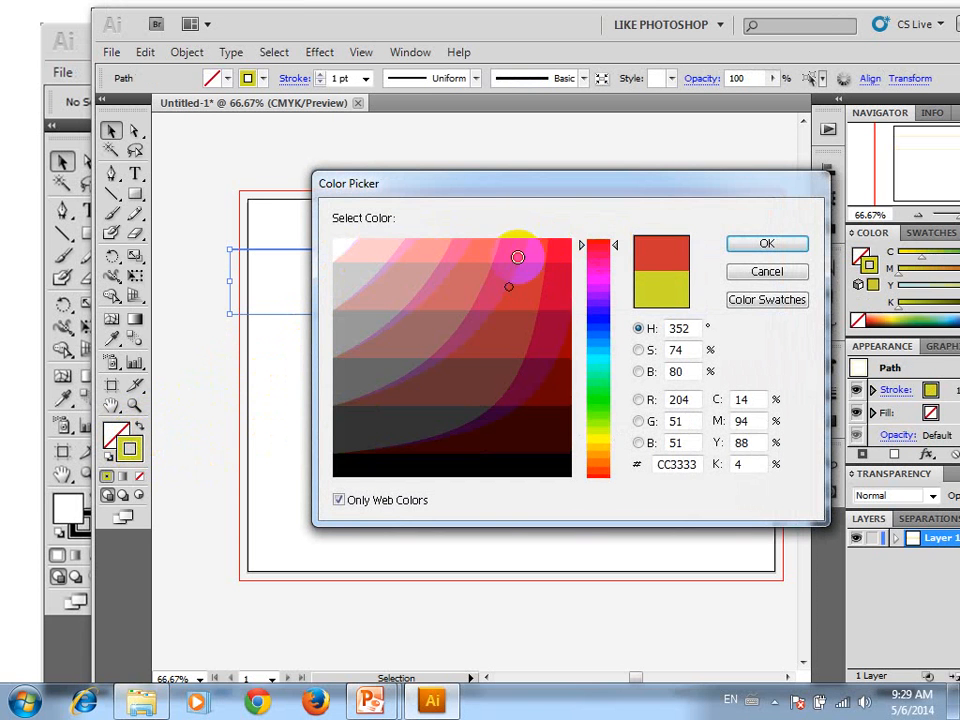
{"action": "left_click", "coordinate": [517, 257]}
{"action": "left_click", "coordinate": [767, 246]}
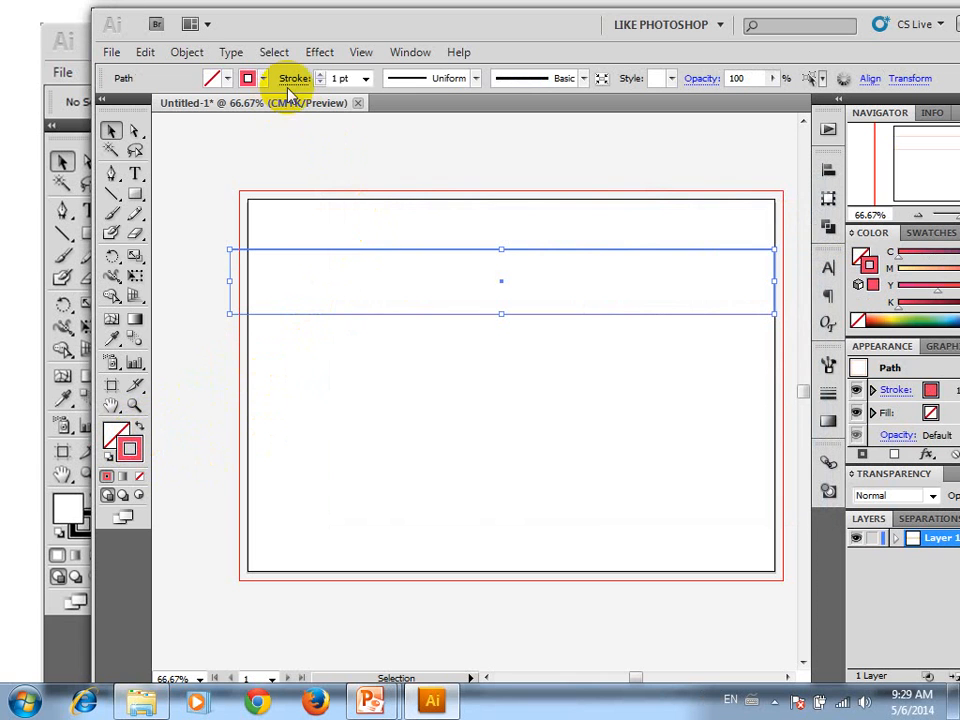
Set the rectangle's stroke weight to 14 pt and deselect it
{"action": "left_click", "coordinate": [366, 78]}
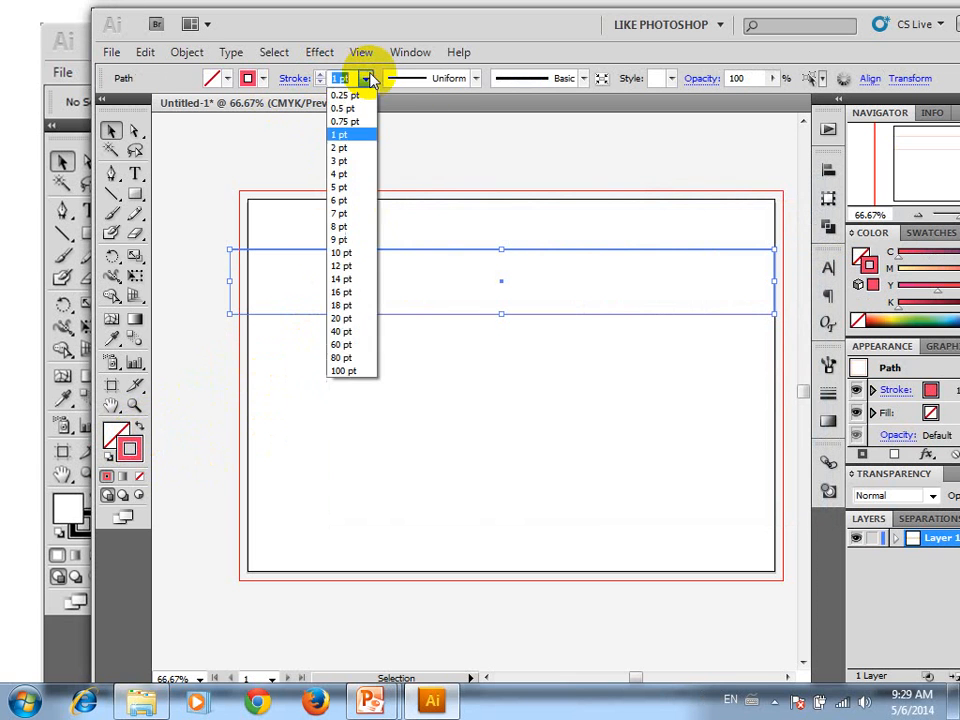
{"action": "left_click", "coordinate": [343, 279]}
{"action": "left_click", "coordinate": [422, 370]}
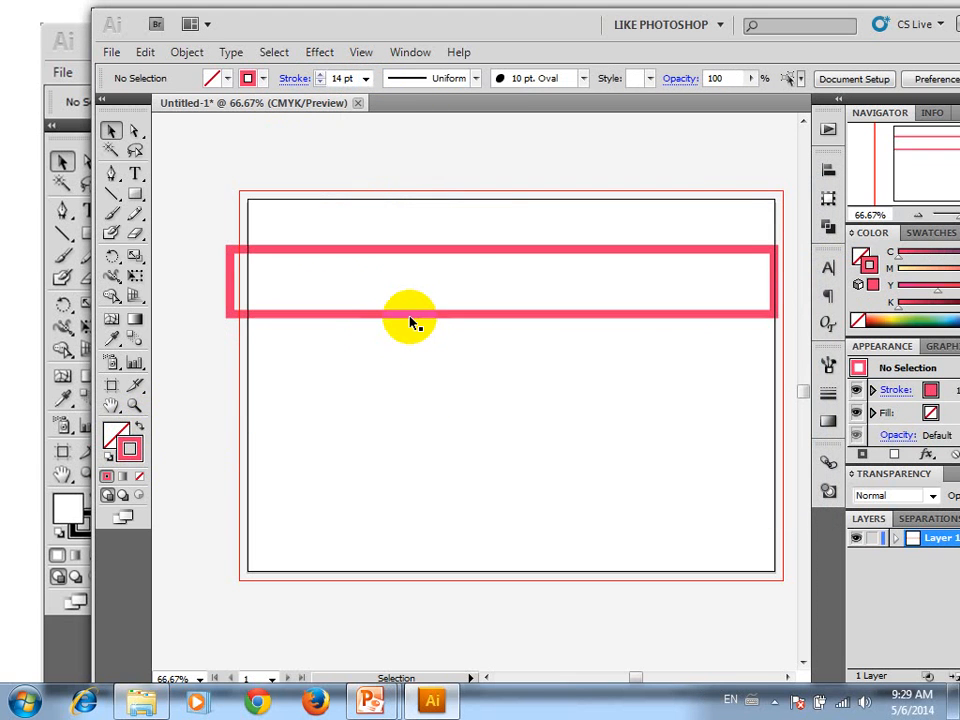
Move the outlined rectangle up to the bleed's upper-left corner and narrow it to about three fifths of its width
{"action": "left_click_drag", "start_coordinate": [410, 321], "coordinate": [420, 257]}
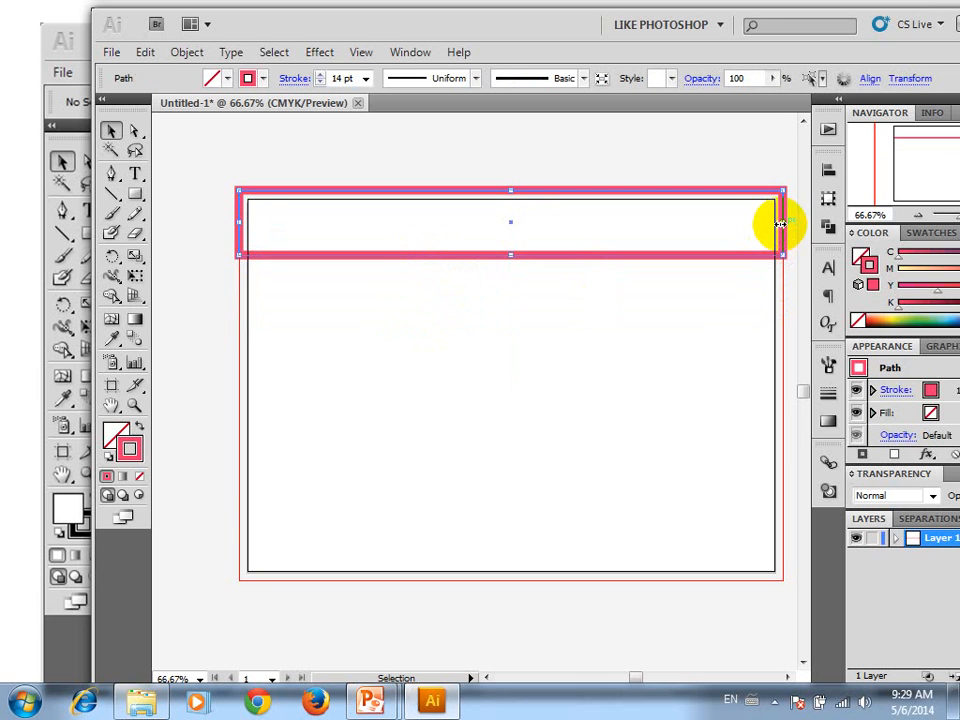
{"action": "left_click_drag", "start_coordinate": [767, 221], "coordinate": [568, 253]}
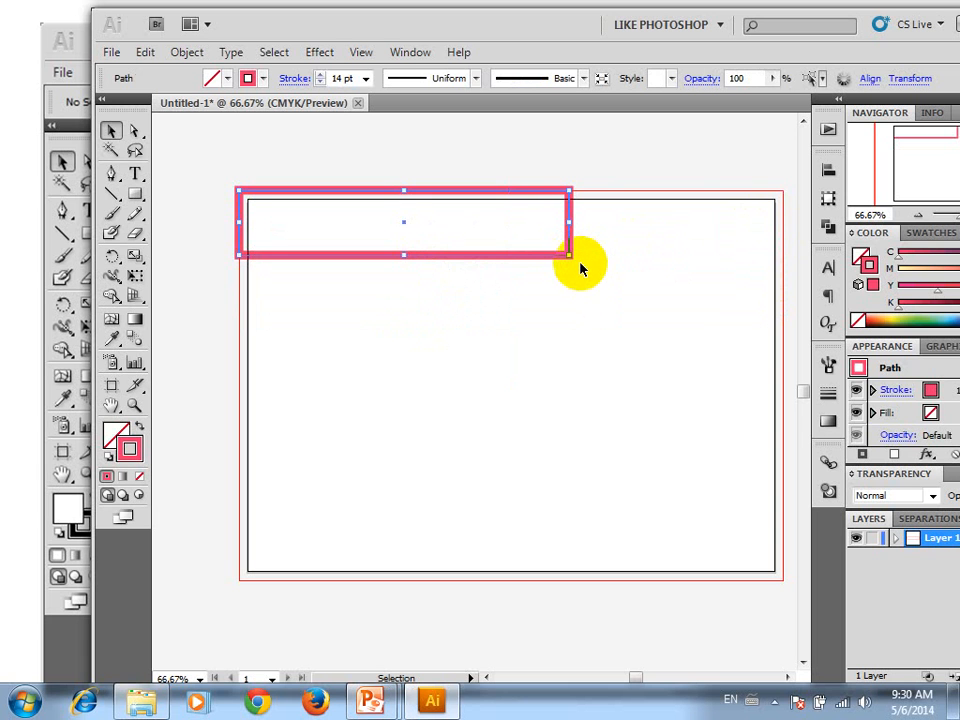
Rotate the outlined rectangle clockwise to a diagonal and move it to the middle of the artboard
{"action": "left_click_drag", "start_coordinate": [604, 298], "coordinate": [531, 422]}
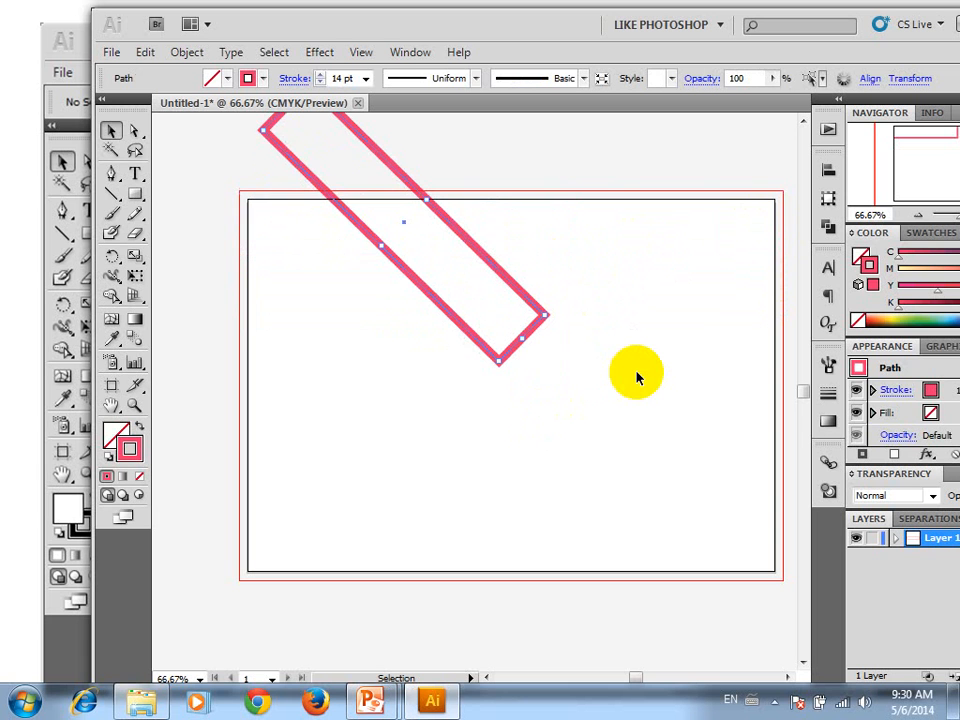
{"action": "left_click_drag", "start_coordinate": [426, 265], "coordinate": [515, 427]}
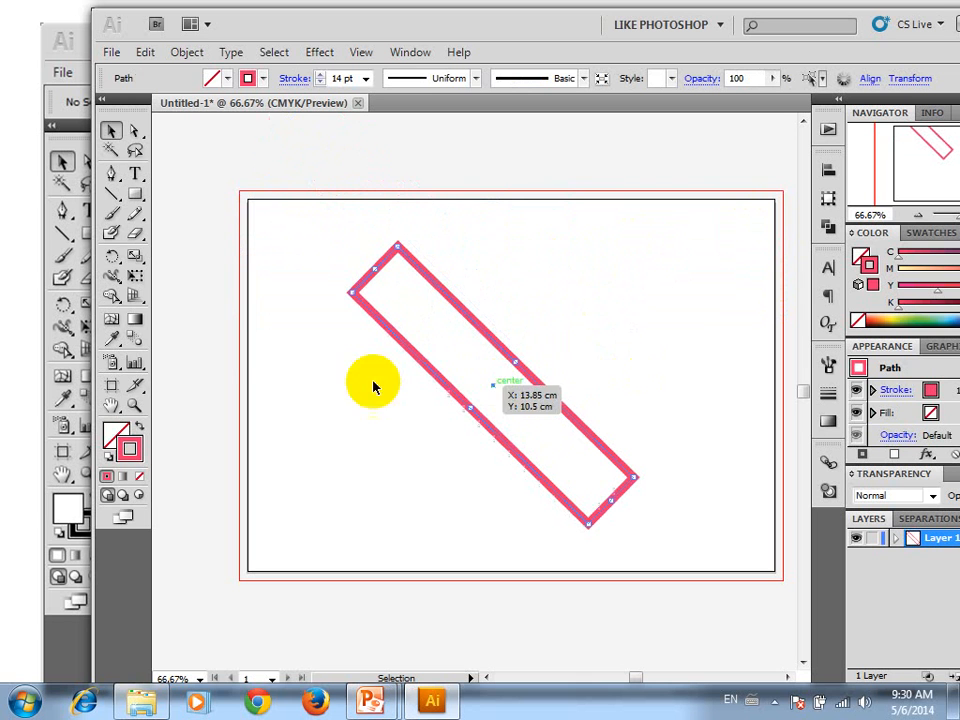
Rotate the outlined rectangle freely around its centre with the Rotate tool and undo the last rotations
{"action": "left_click", "coordinate": [111, 256]}
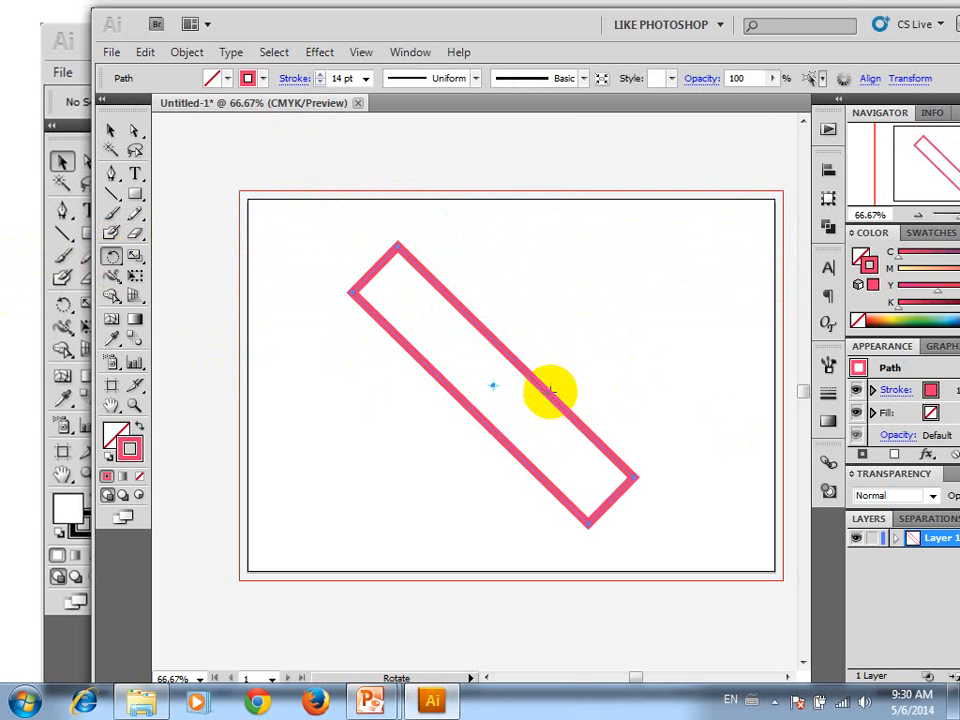
{"action": "left_click_drag", "start_coordinate": [454, 246], "coordinate": [577, 327]}
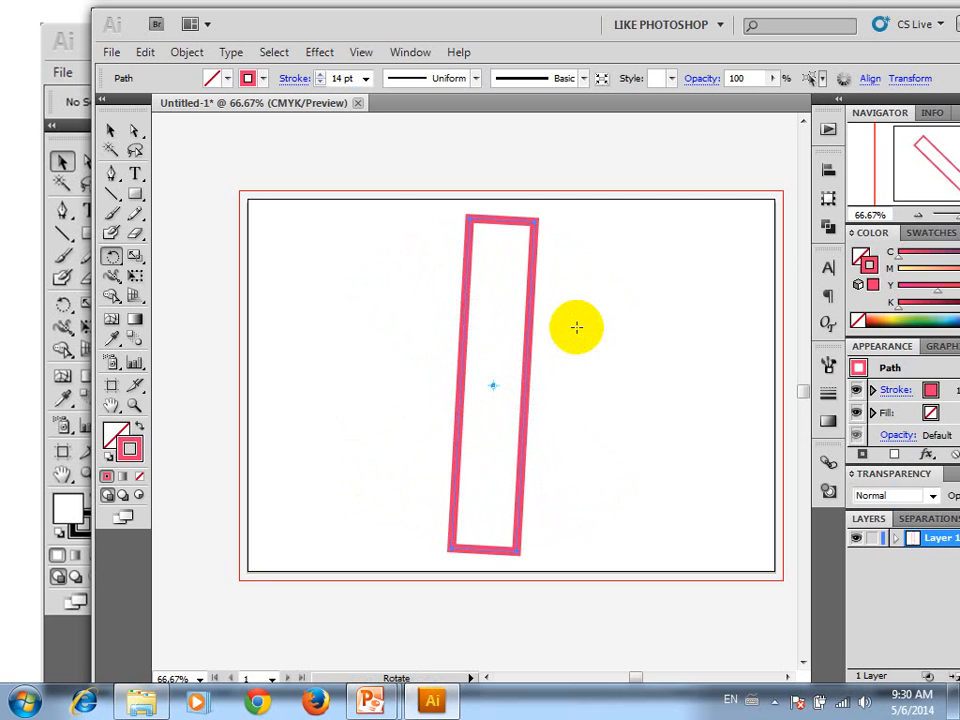
{"action": "key", "text": "ctrl+z"}
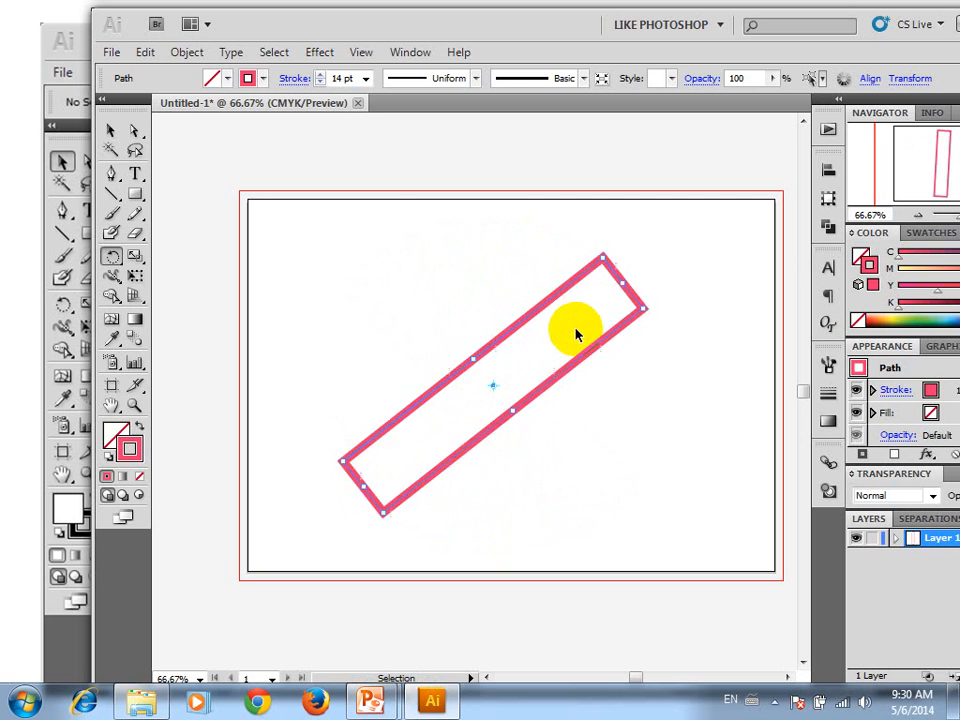
{"action": "key", "text": "ctrl+z"}
{"action": "key", "text": "ctrl+z"}
{"action": "key", "text": "ctrl+z"}
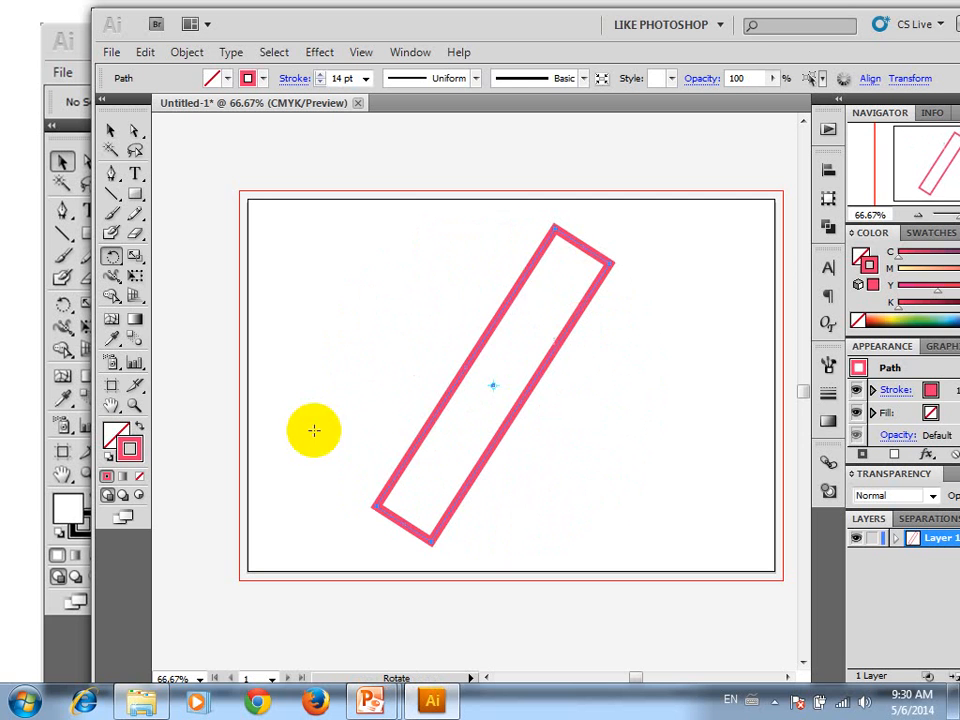
Delete the outlined rectangle from the artboard
{"action": "left_click", "coordinate": [111, 131]}
{"action": "left_click_drag", "start_coordinate": [456, 216], "coordinate": [600, 433]}
{"action": "key", "text": "Delete"}
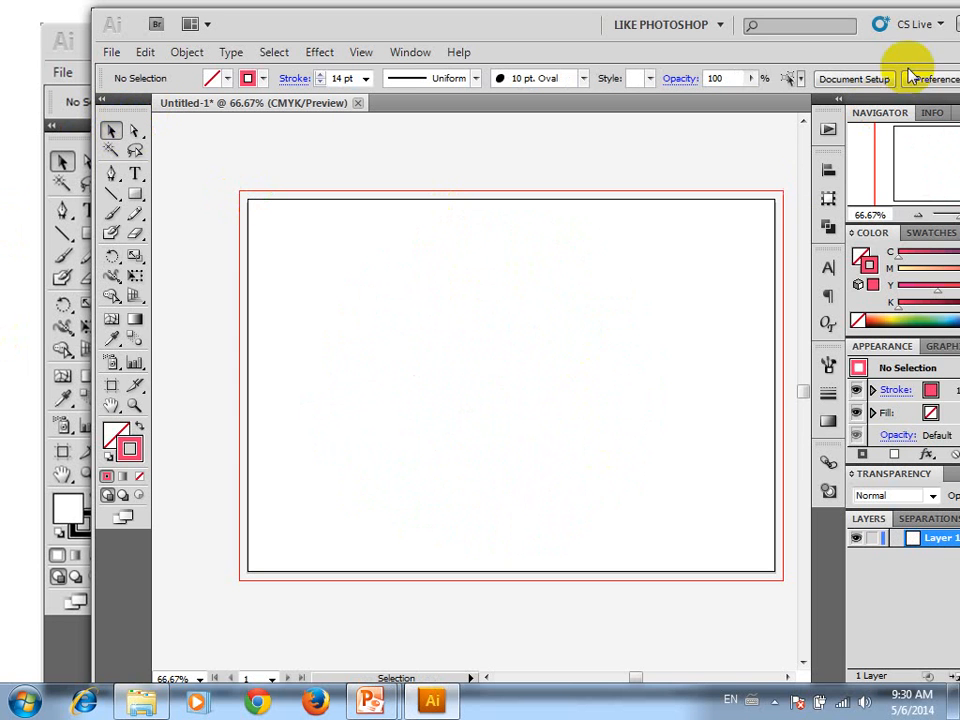
Maximize the program window and open the settings for a new document
{"action": "double_click", "coordinate": [628, 34]}
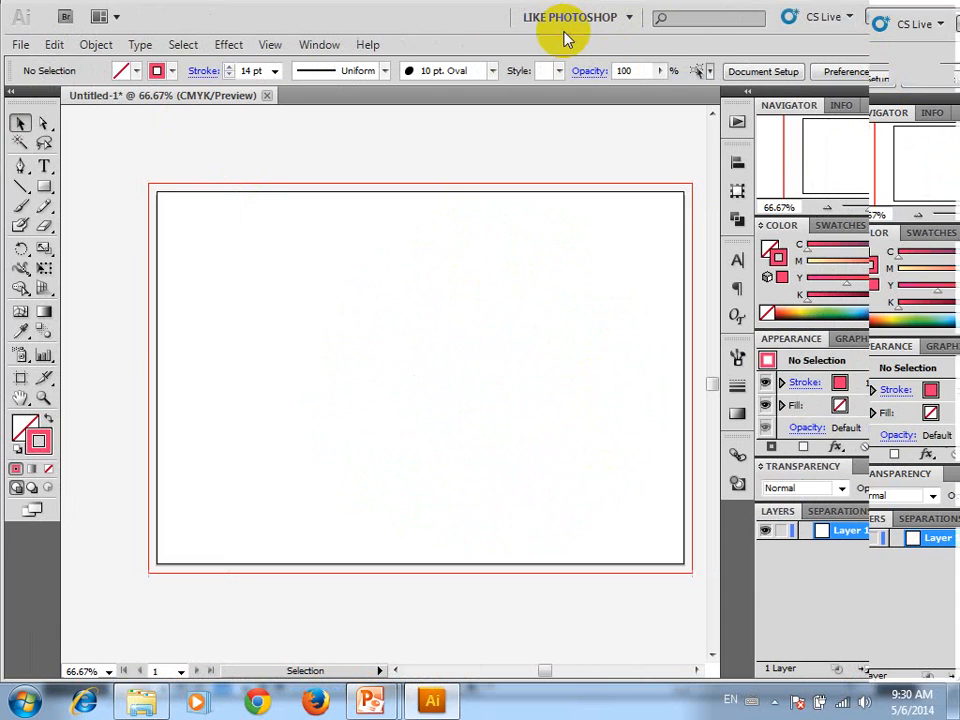
{"action": "left_click", "coordinate": [18, 46]}
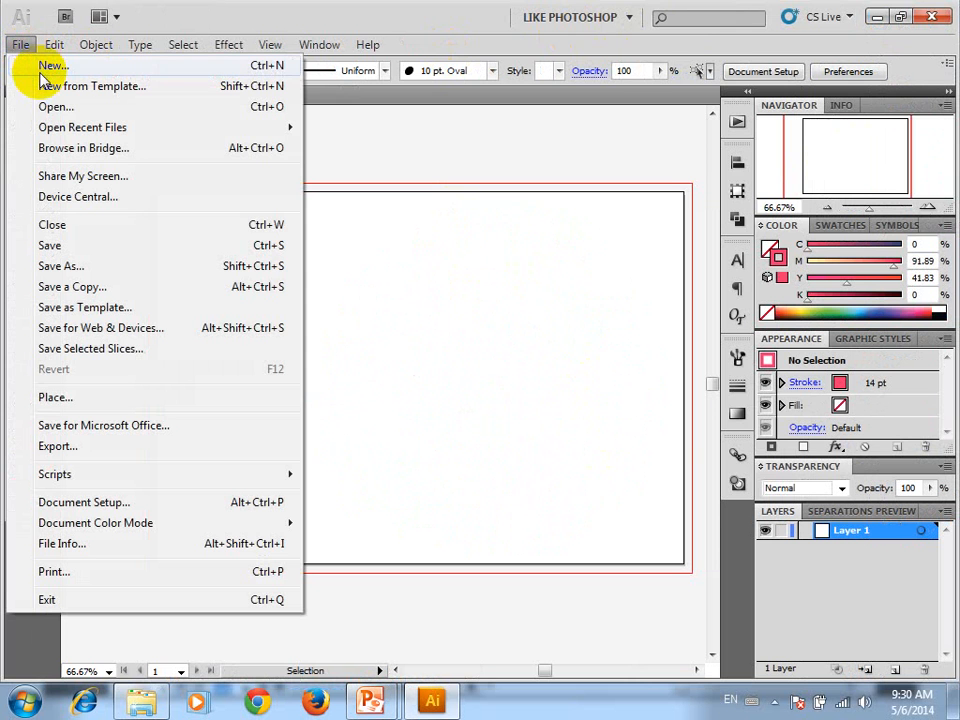
{"action": "left_click", "coordinate": [45, 66]}
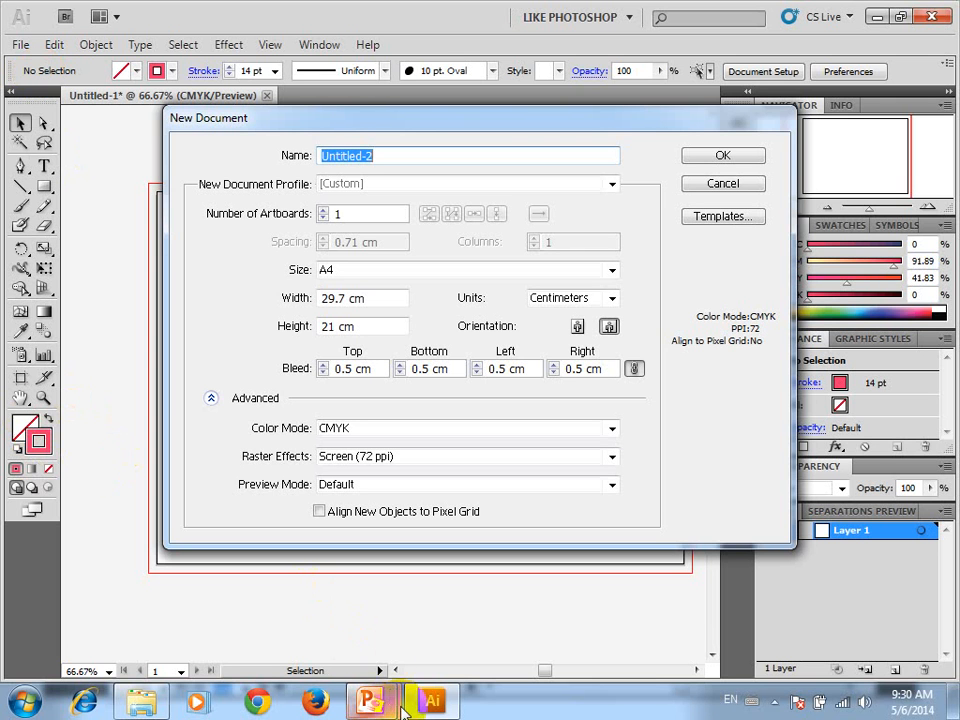
Switch to the PowerPoint slide show and page forward through the Illustrator lesson slides
{"action": "mouse_move", "coordinate": [372, 705]}
{"action": "left_click", "coordinate": [443, 608]}
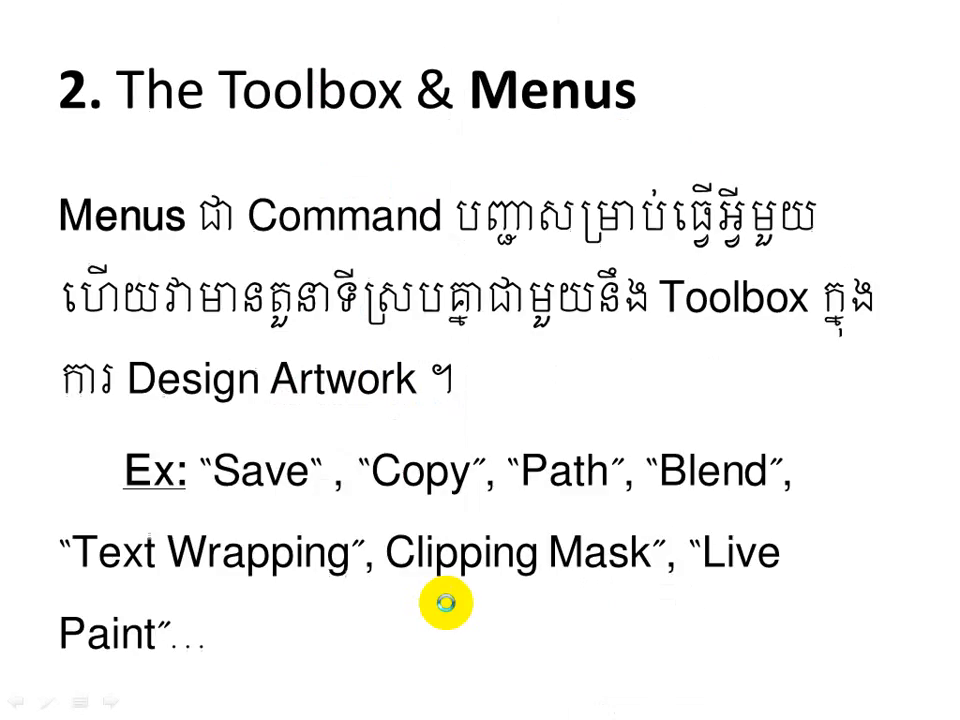
{"action": "left_click", "coordinate": [446, 603]}
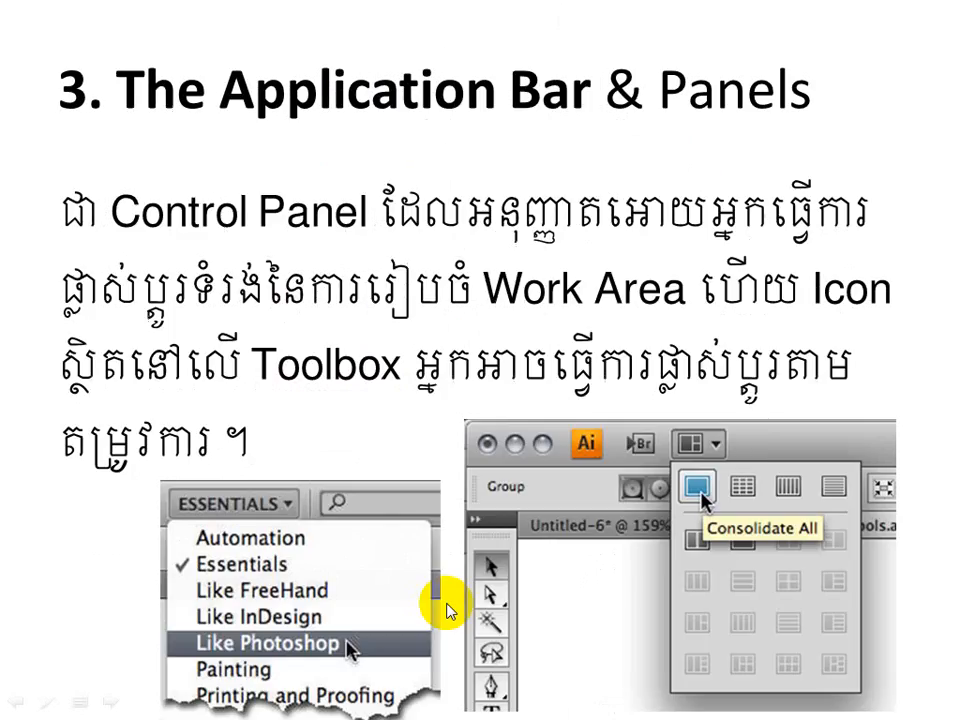
{"action": "left_click", "coordinate": [446, 603]}
{"action": "left_click", "coordinate": [446, 603]}
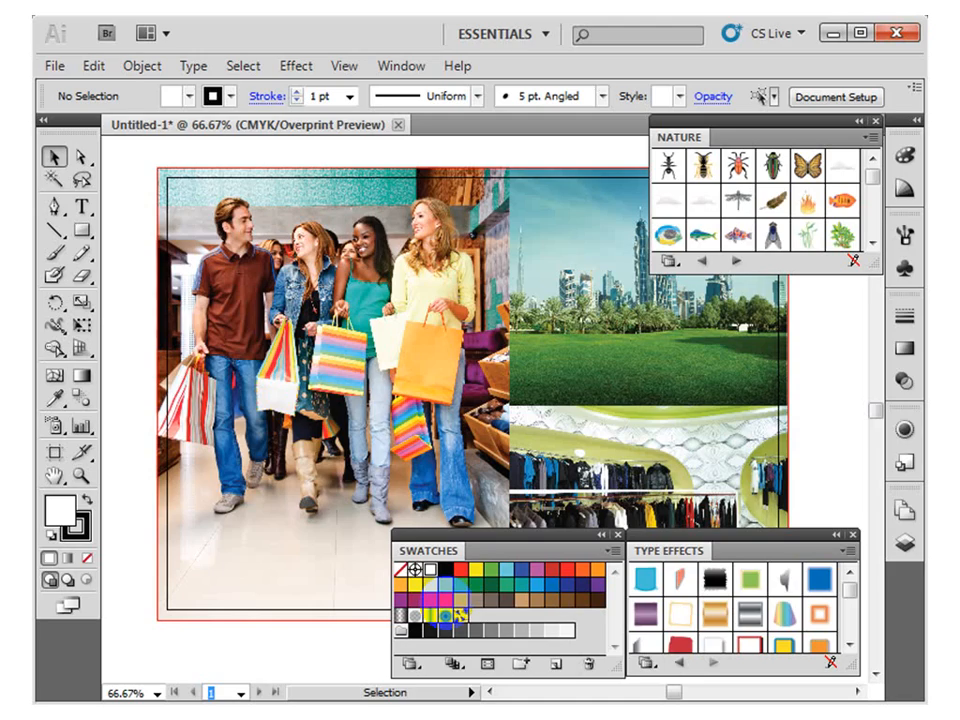
{"action": "left_click", "coordinate": [446, 603]}
{"action": "left_click", "coordinate": [446, 603]}
{"action": "left_click", "coordinate": [446, 603]}
{"action": "left_click", "coordinate": [446, 603]}
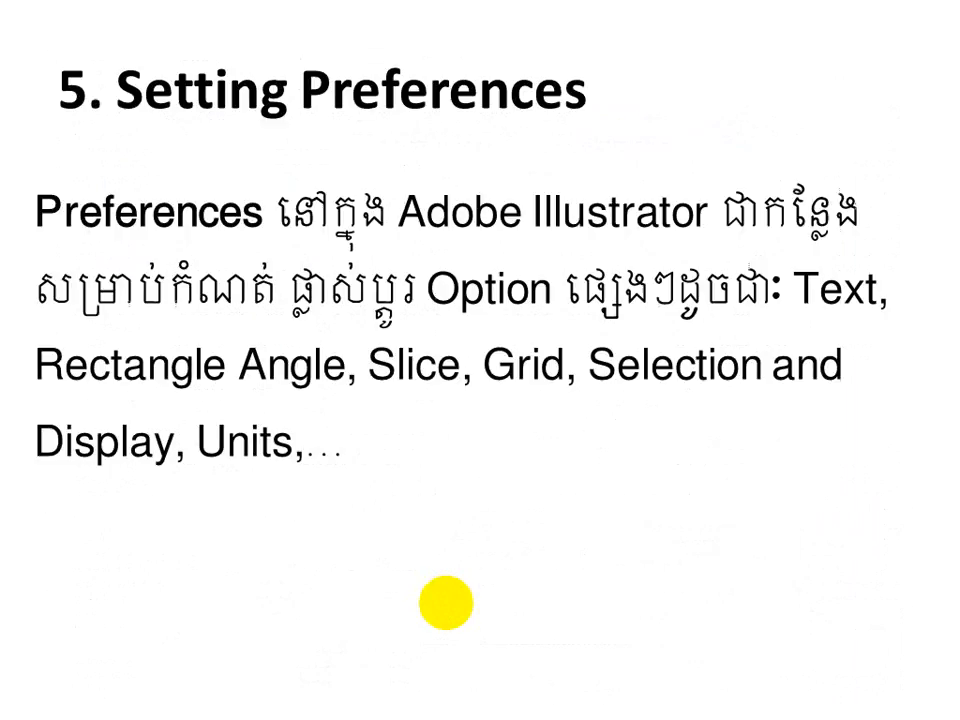
{"action": "left_click", "coordinate": [446, 603]}
{"action": "left_click", "coordinate": [446, 603]}
{"action": "left_click", "coordinate": [446, 603]}
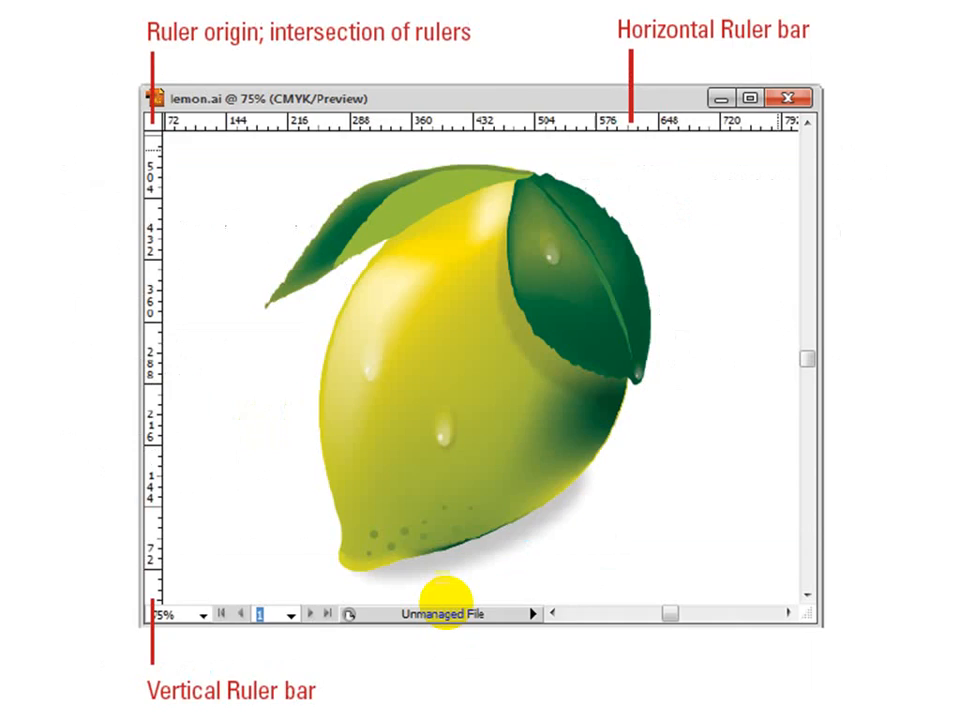
{"action": "left_click", "coordinate": [446, 603]}
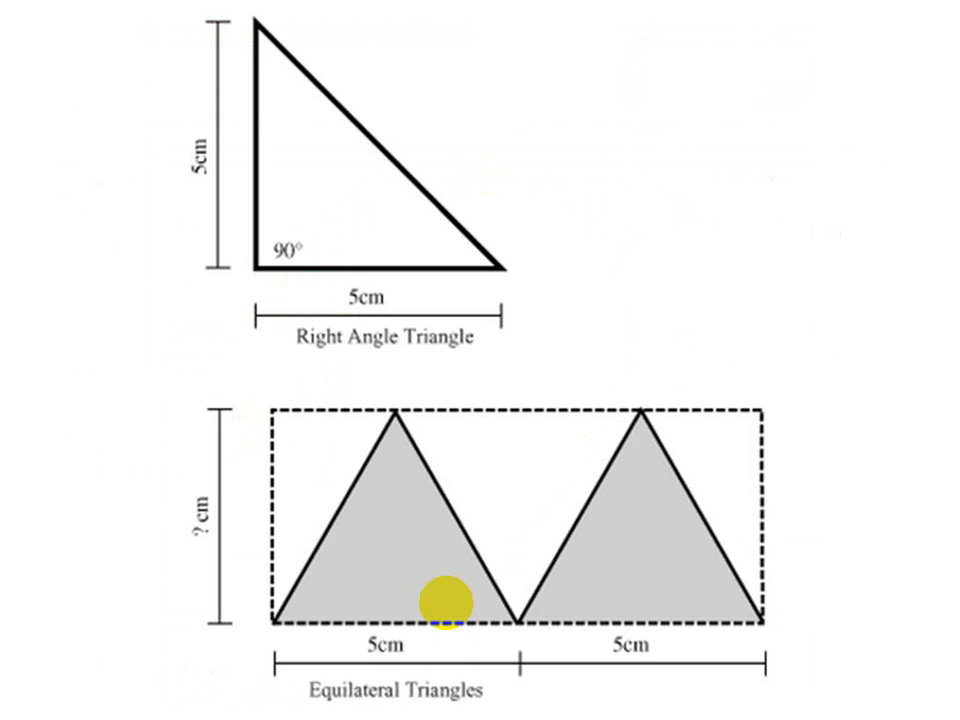
{"action": "left_click", "coordinate": [446, 603]}
{"action": "left_click", "coordinate": [446, 603]}
{"action": "left_click", "coordinate": [446, 603]}
{"action": "left_click", "coordinate": [446, 603]}
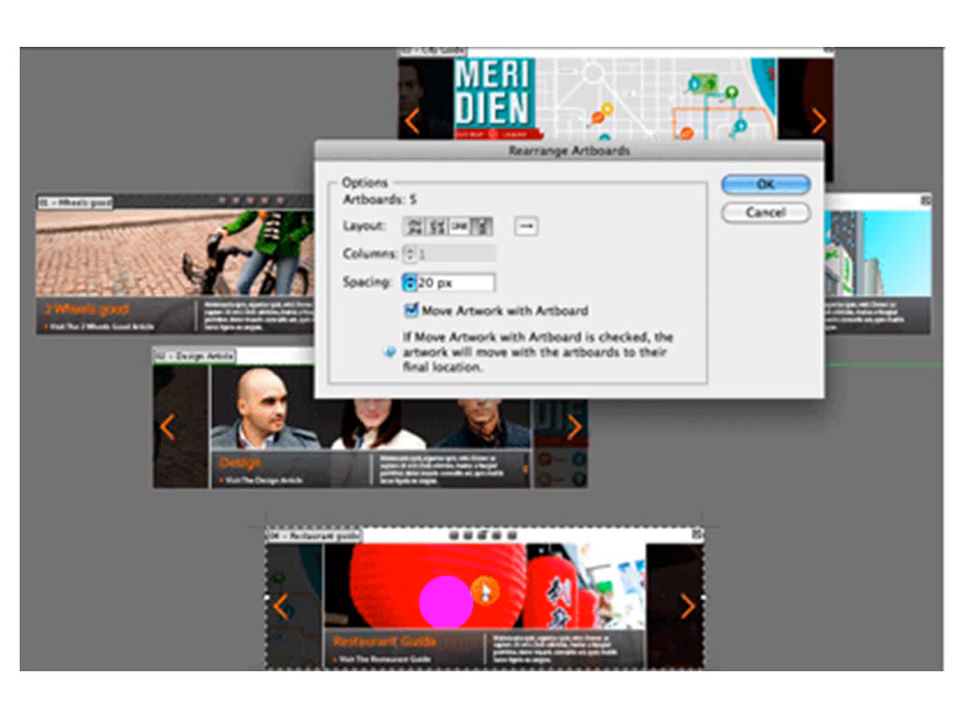
{"action": "left_click", "coordinate": [446, 603]}
{"action": "left_click", "coordinate": [446, 603]}
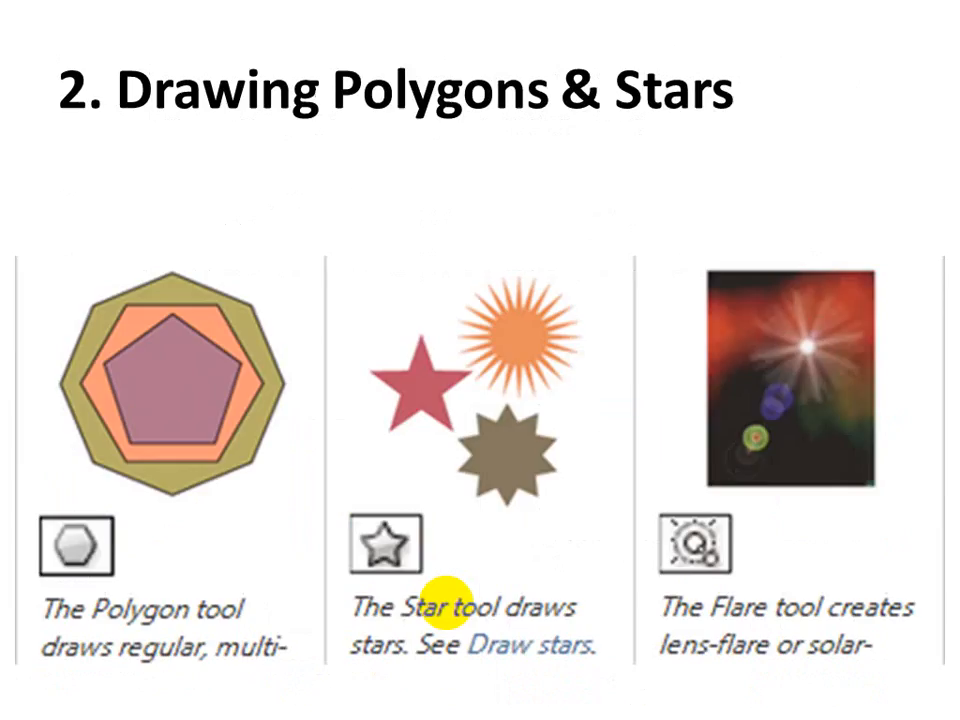
{"action": "left_click", "coordinate": [446, 603]}
{"action": "left_click", "coordinate": [446, 603]}
{"action": "left_click", "coordinate": [446, 603]}
{"action": "left_click", "coordinate": [446, 603]}
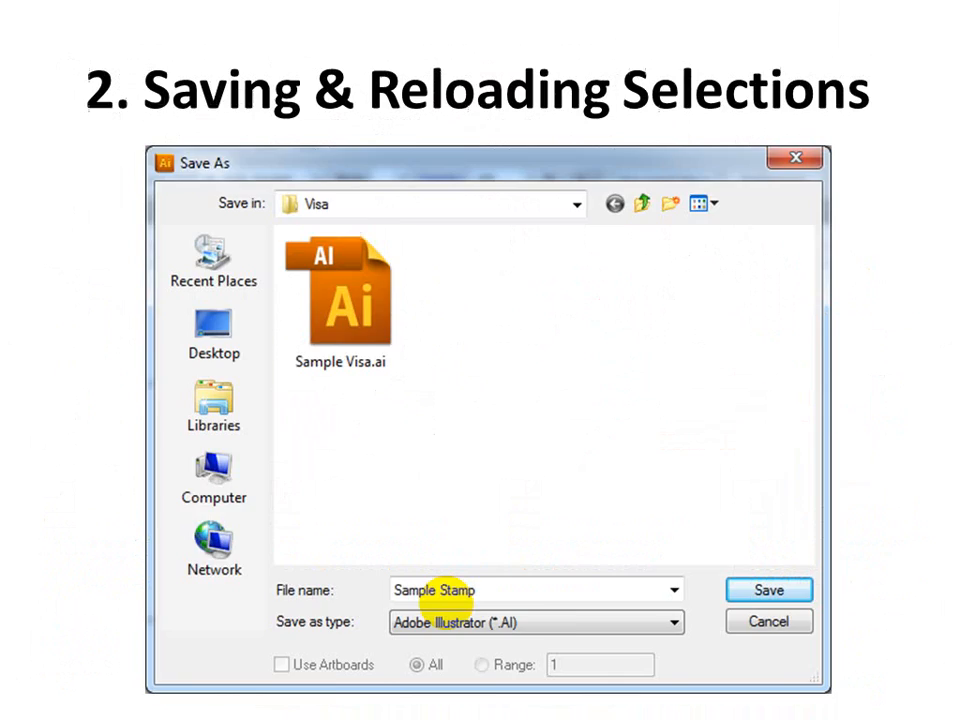
{"action": "left_click", "coordinate": [446, 603]}
{"action": "left_click", "coordinate": [446, 603]}
{"action": "left_click", "coordinate": [446, 603]}
{"action": "left_click", "coordinate": [446, 603]}
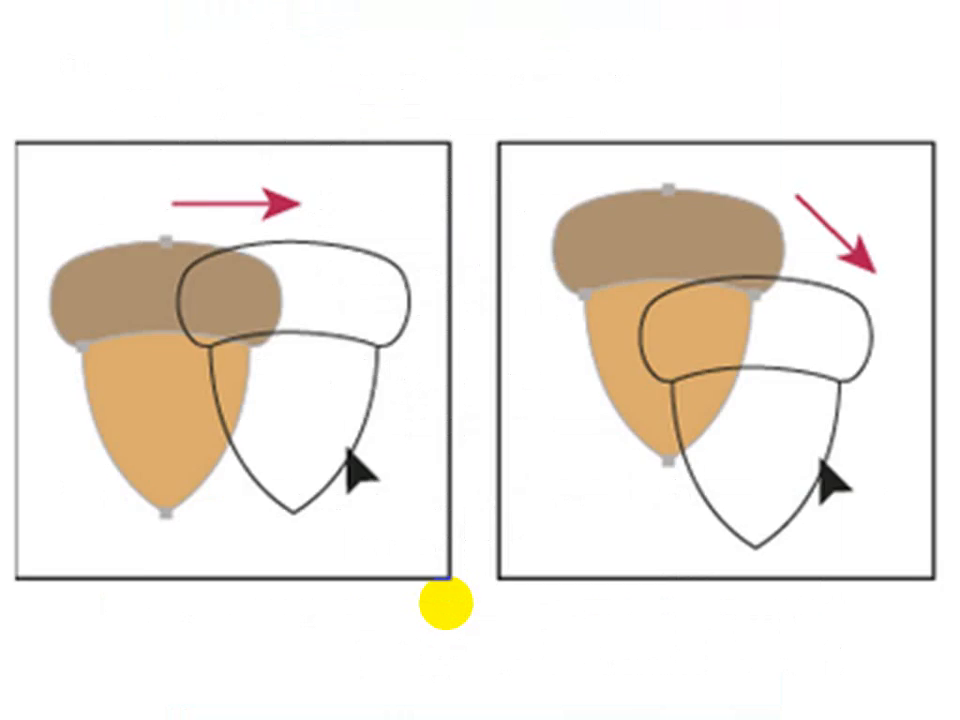
{"action": "left_click", "coordinate": [446, 603]}
{"action": "scroll", "coordinate": [446, 603], "scroll_direction": "up", "scroll_amount": 1}
{"action": "left_click", "coordinate": [446, 603]}
{"action": "left_click", "coordinate": [446, 603]}
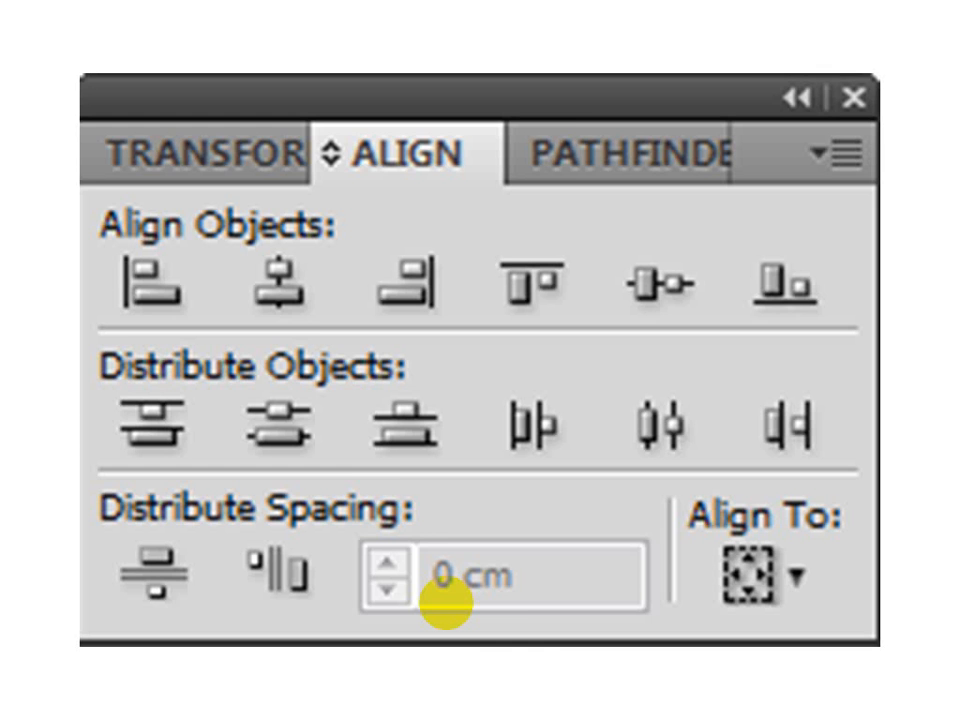
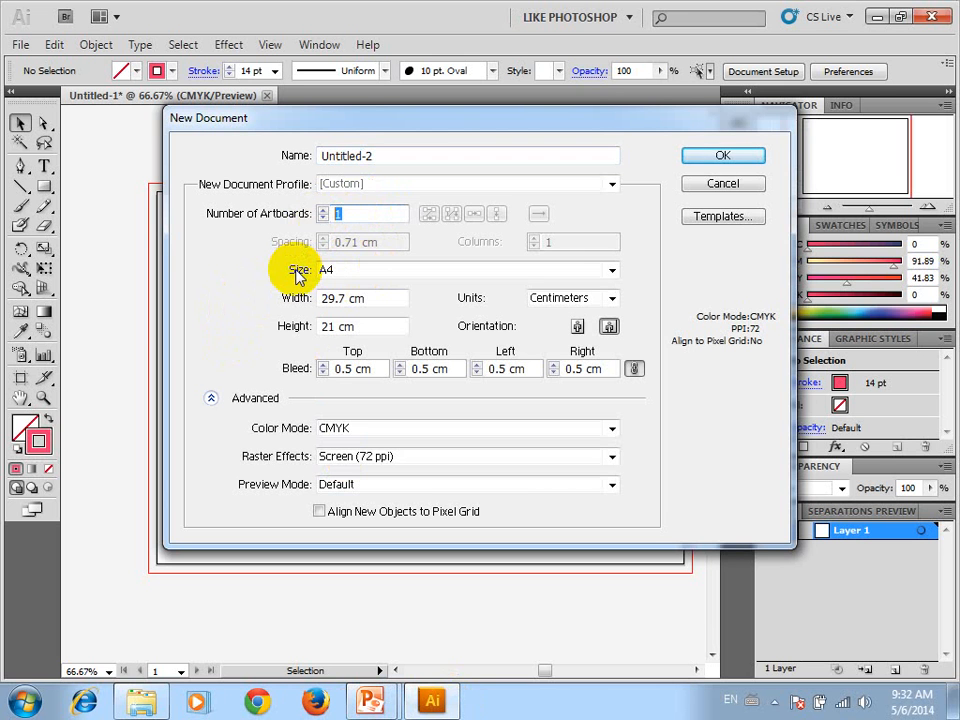
Create the new document with 5 artboards arranged in a single row and spaced 3 cm apart
{"action": "type", "text": "5"}
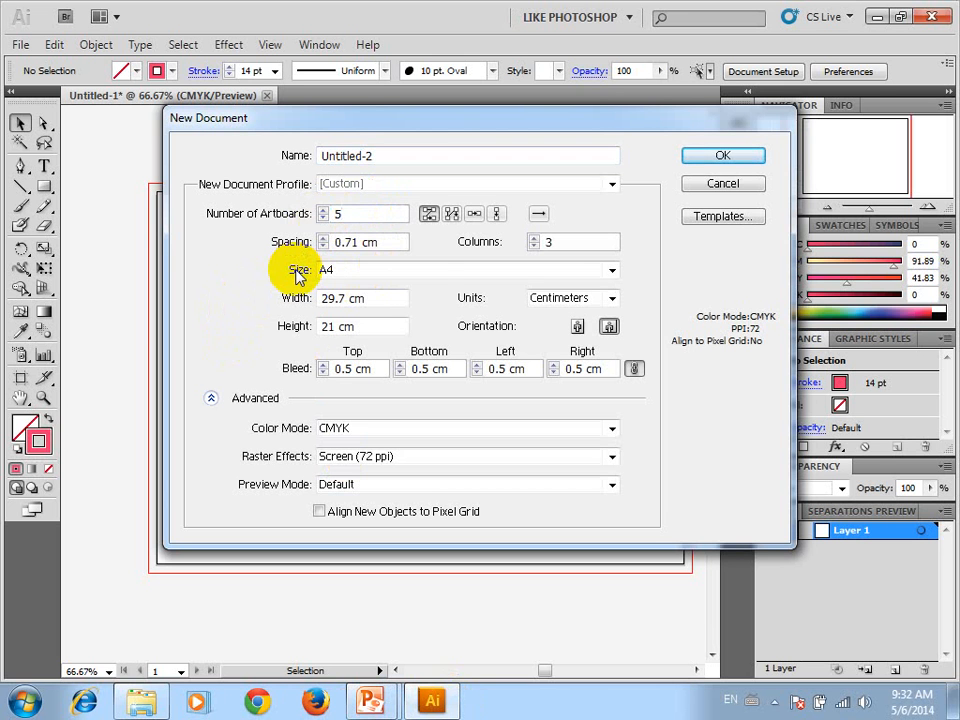
{"action": "left_click", "coordinate": [473, 215]}
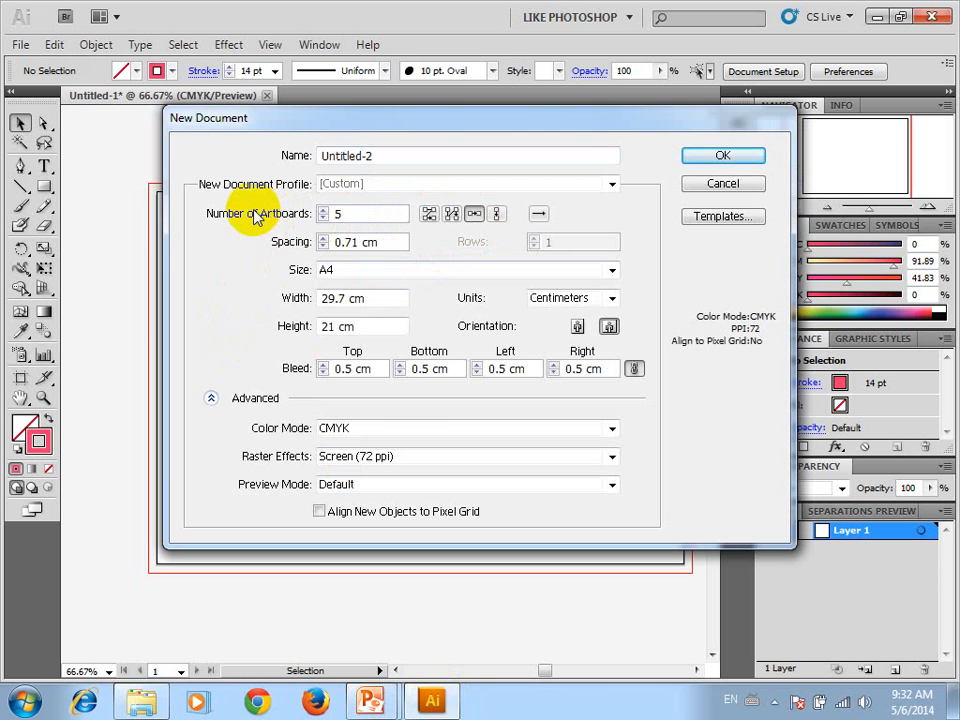
{"action": "left_click_drag", "start_coordinate": [392, 242], "coordinate": [250, 252]}
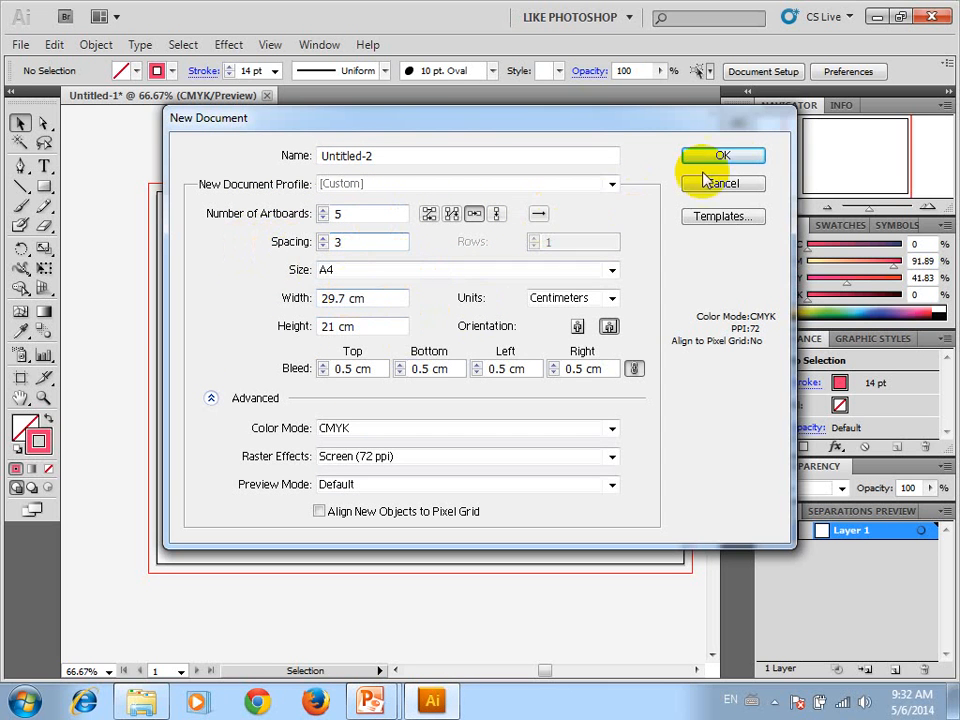
{"action": "left_click", "coordinate": [729, 155]}
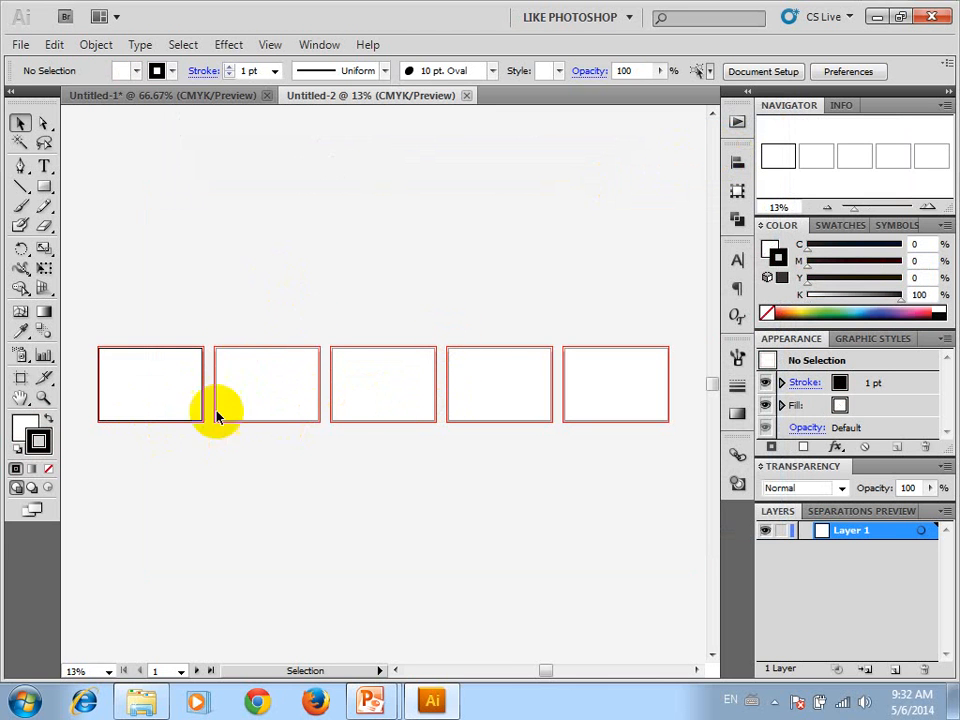
{"action": "left_click", "coordinate": [412, 432]}
{"action": "left_click_drag", "start_coordinate": [669, 300], "coordinate": [606, 533]}
Show the list of artboards and view artboards 4, 3 and 2 individually, followed by the last artboard in the row
{"action": "left_click", "coordinate": [319, 47]}
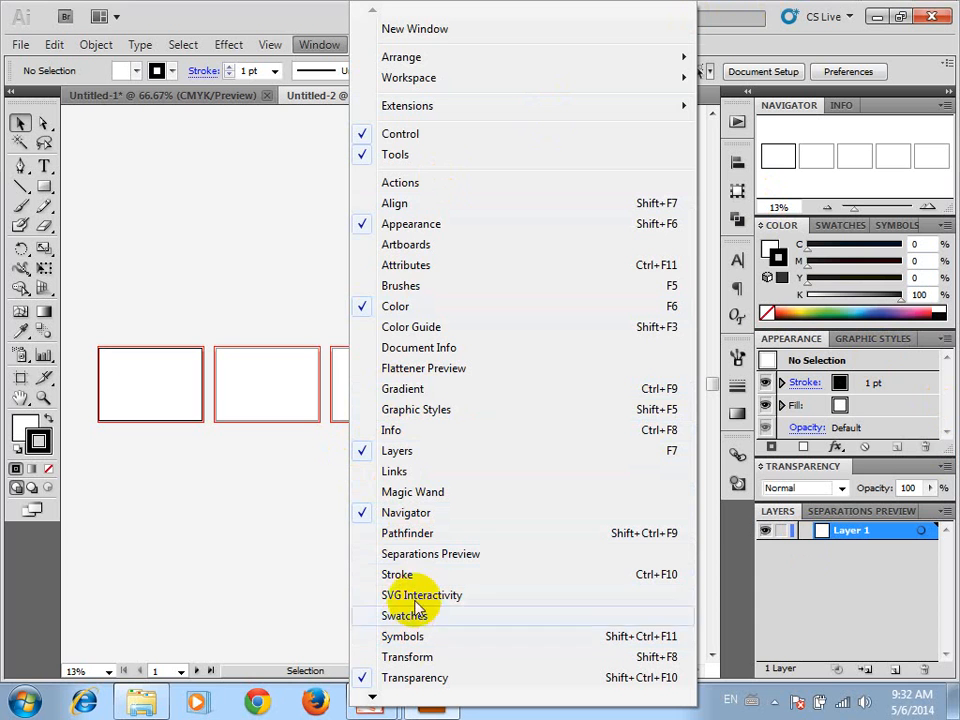
{"action": "left_click", "coordinate": [415, 248]}
{"action": "left_click_drag", "start_coordinate": [369, 349], "coordinate": [538, 144]}
{"action": "left_click", "coordinate": [500, 214]}
{"action": "left_click", "coordinate": [500, 223]}
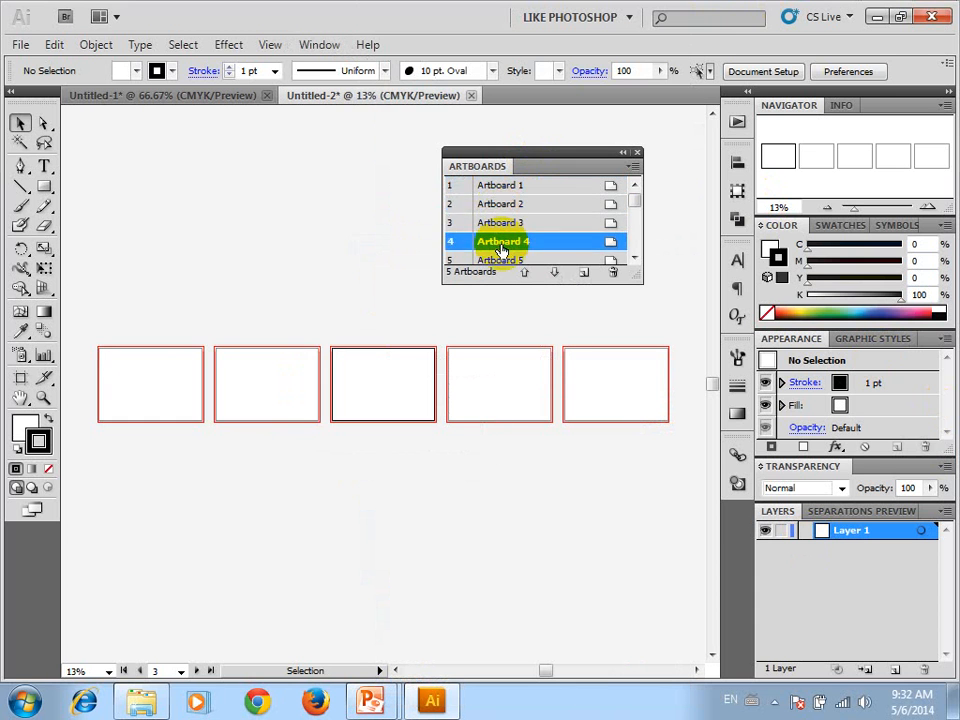
{"action": "double_click", "coordinate": [500, 242]}
{"action": "double_click", "coordinate": [497, 222]}
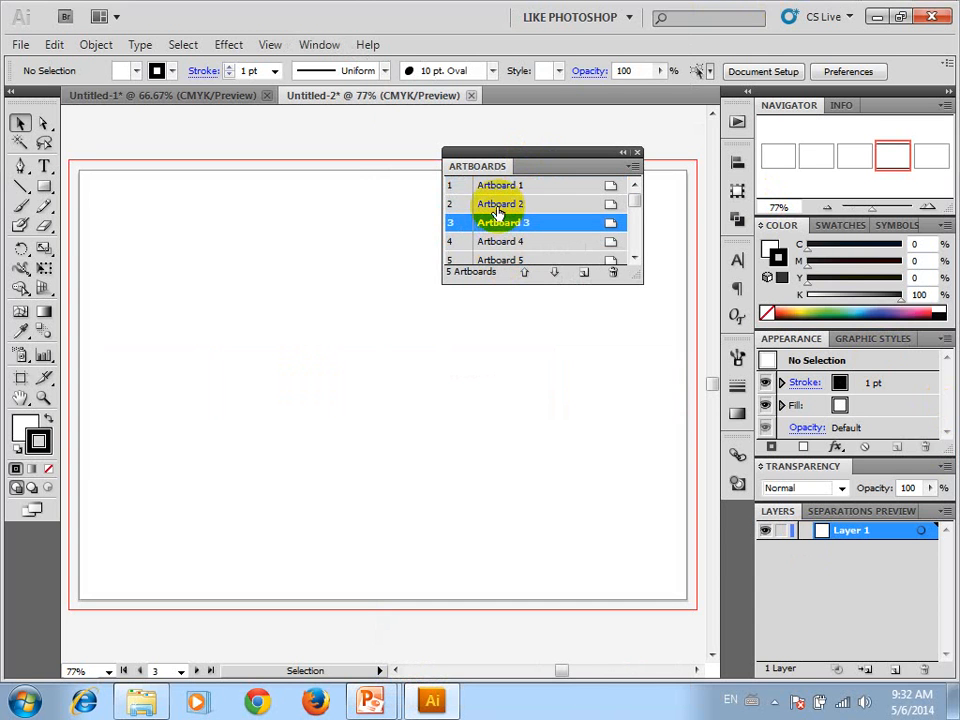
{"action": "double_click", "coordinate": [497, 205]}
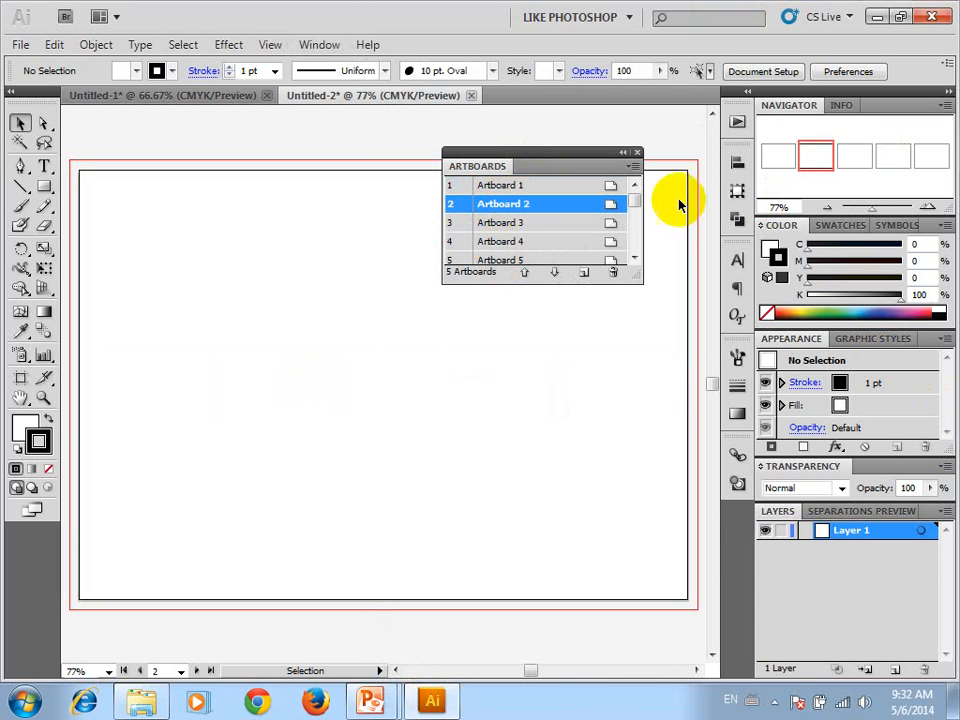
{"action": "left_click_drag", "start_coordinate": [860, 170], "coordinate": [928, 155]}
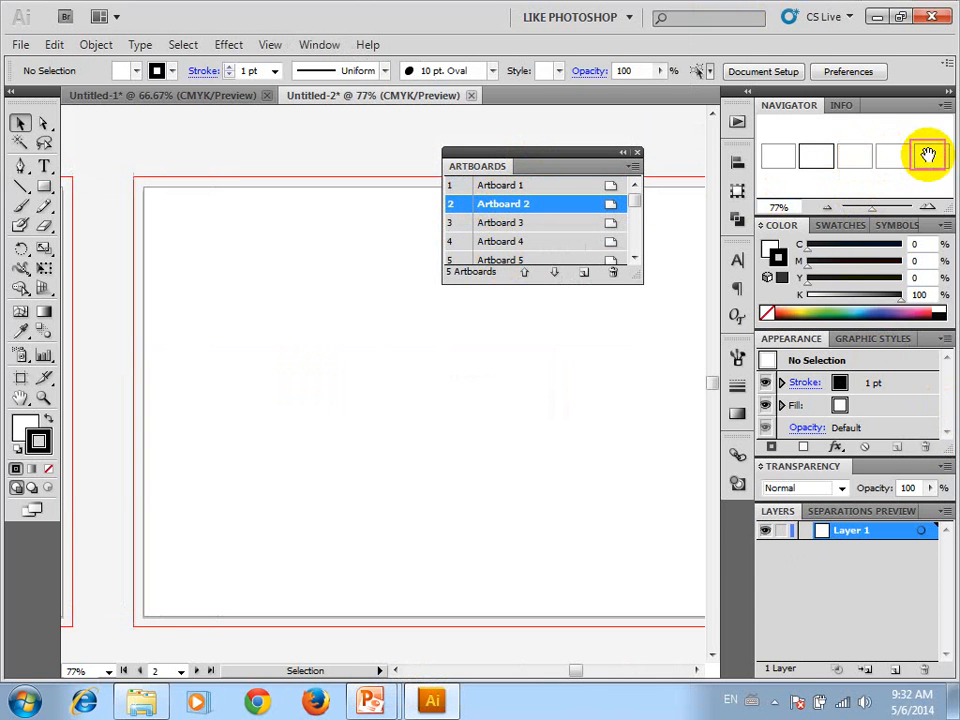
{"action": "left_click", "coordinate": [495, 207]}
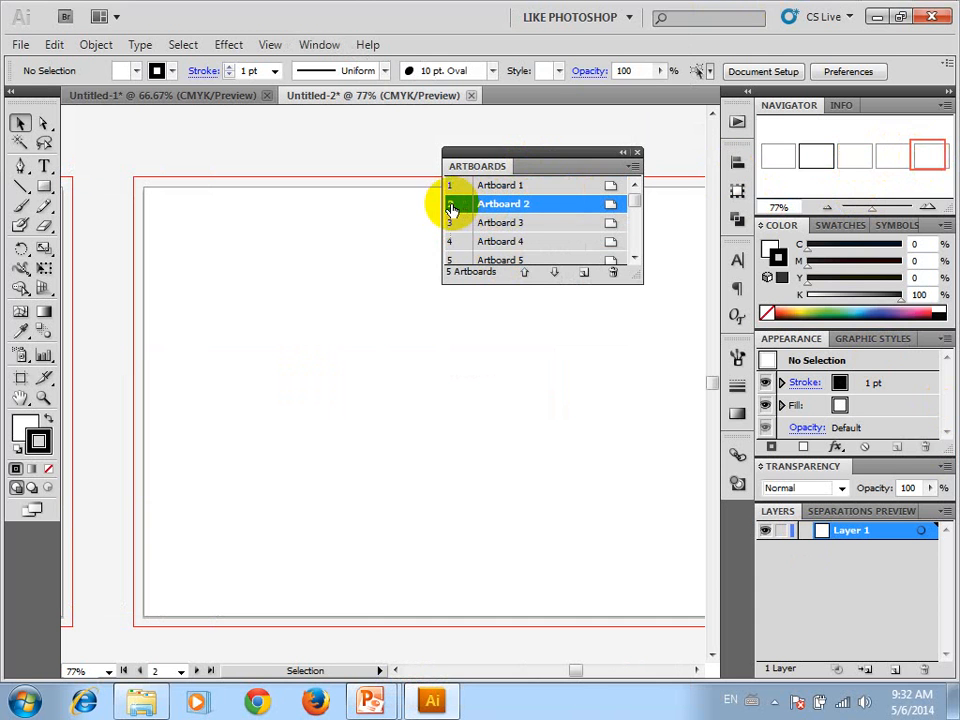
Make artboard 4 active and change it to portrait orientation with the Artboard tool
{"action": "left_click", "coordinate": [390, 267]}
{"action": "scroll", "coordinate": [390, 267], "scroll_direction": "down", "scroll_amount": 3}
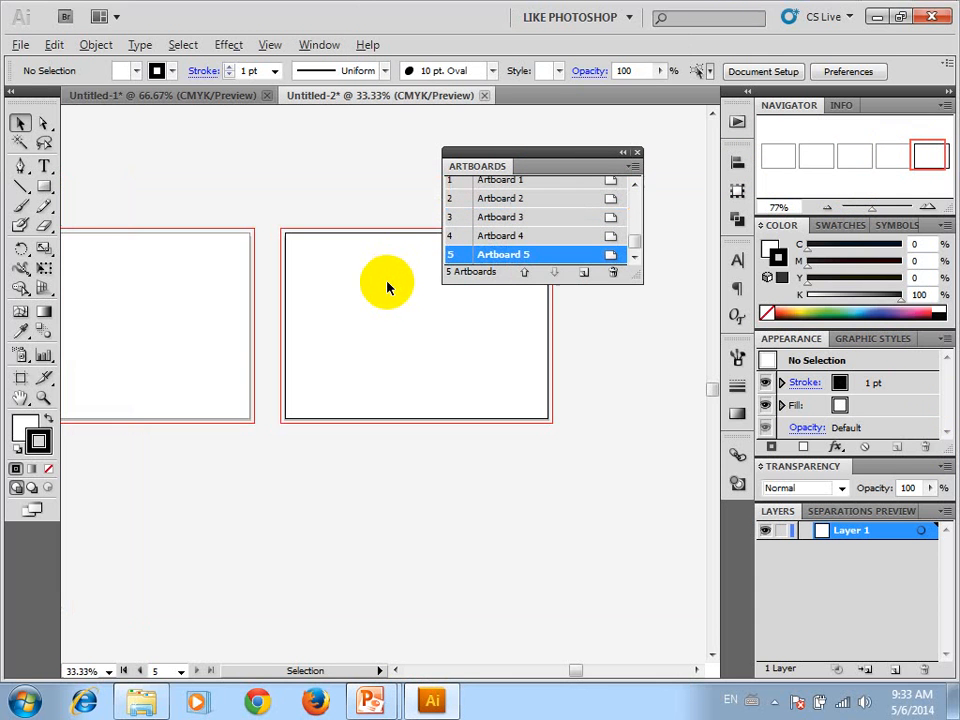
{"action": "left_click_drag", "start_coordinate": [238, 289], "coordinate": [416, 354]}
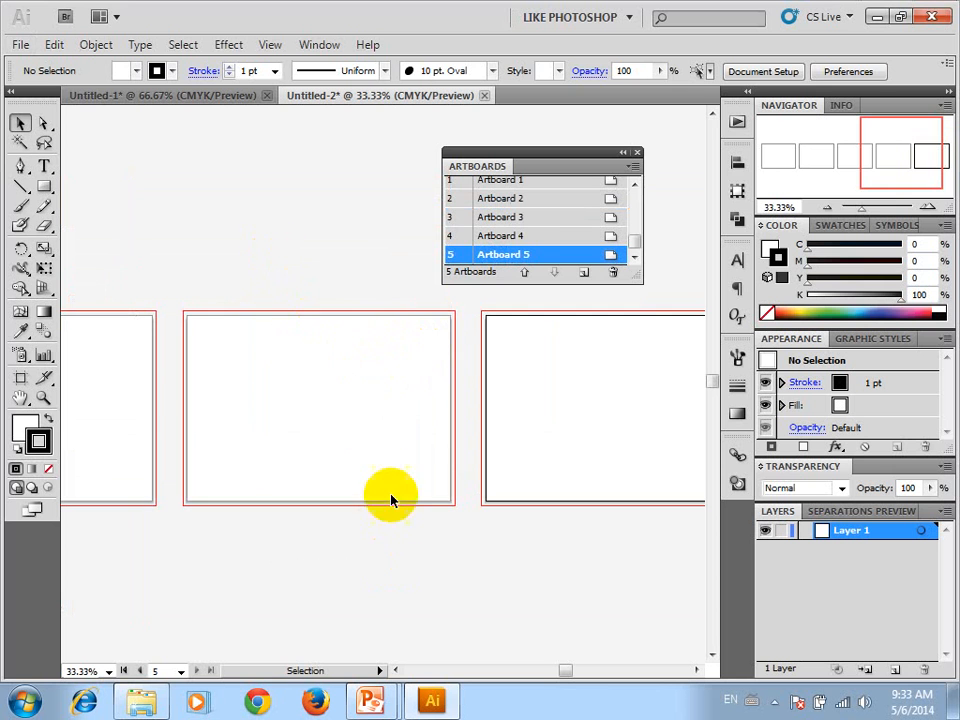
{"action": "left_click", "coordinate": [320, 380]}
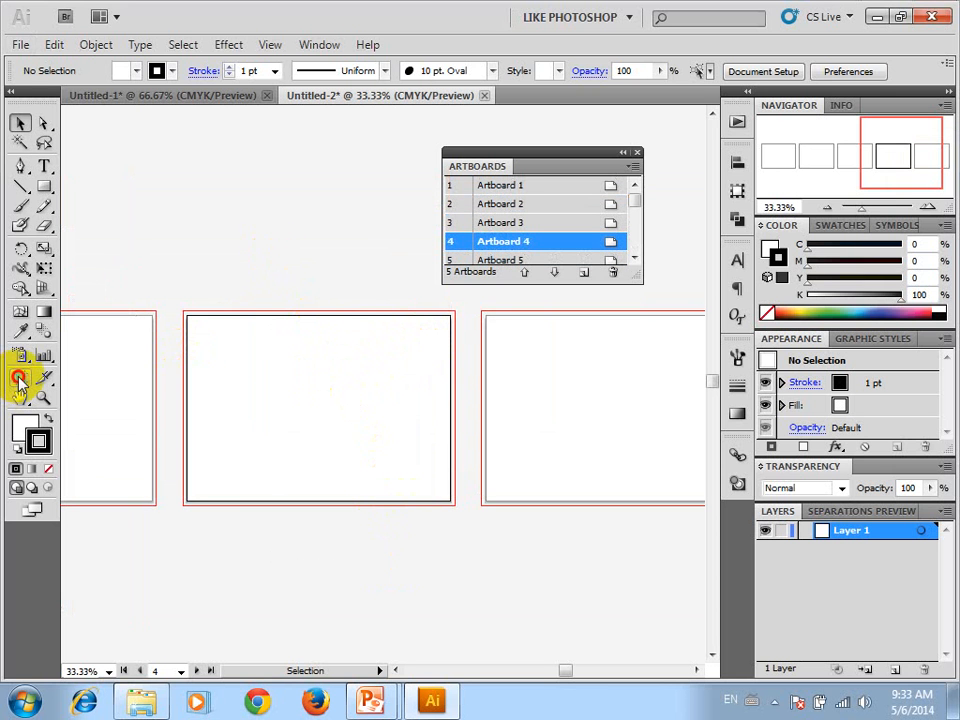
{"action": "left_click", "coordinate": [19, 379]}
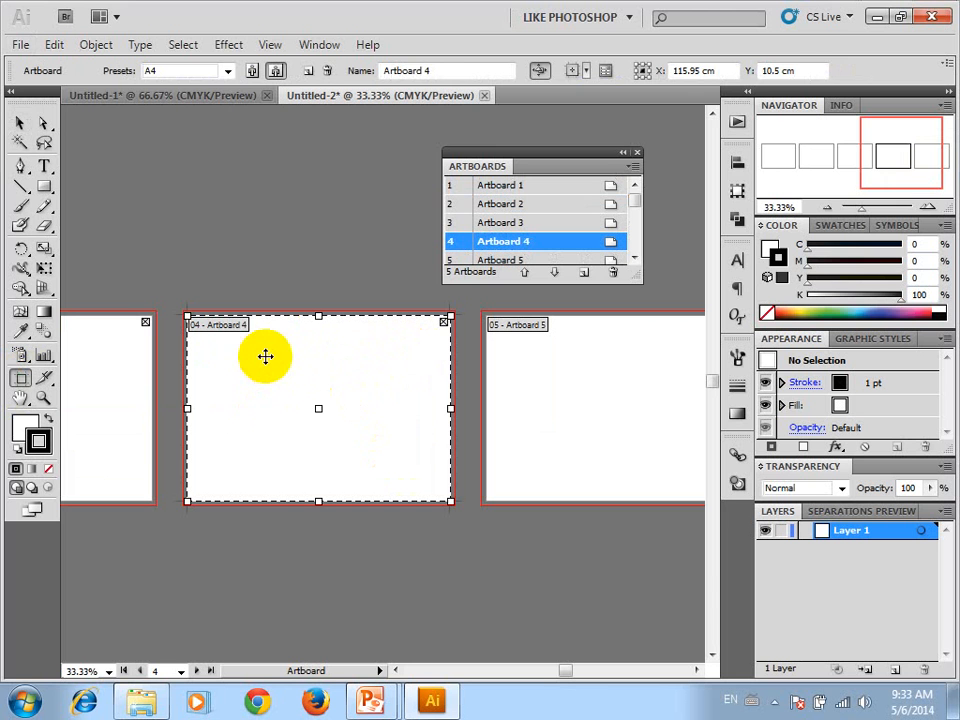
{"action": "left_click", "coordinate": [227, 71]}
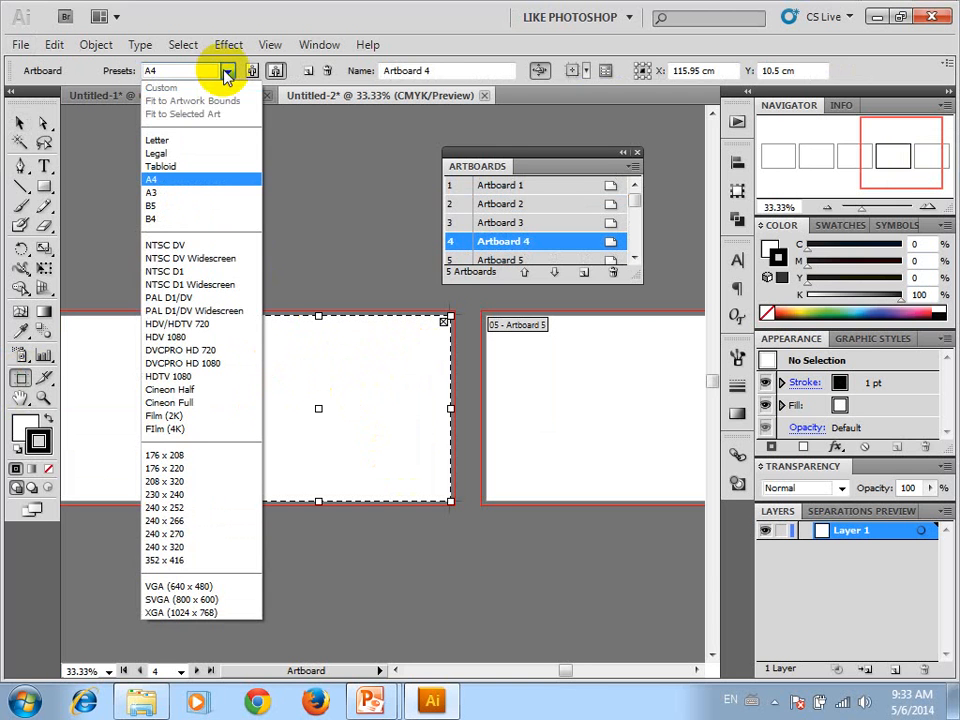
{"action": "left_click", "coordinate": [240, 72]}
{"action": "left_click", "coordinate": [251, 72]}
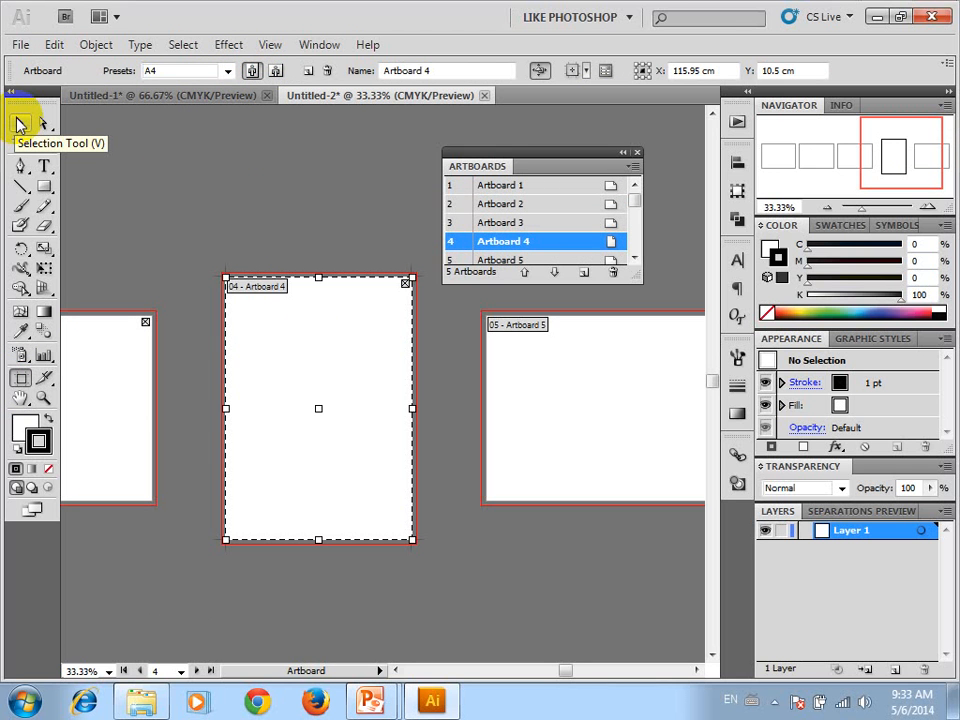
{"action": "left_click", "coordinate": [20, 123]}
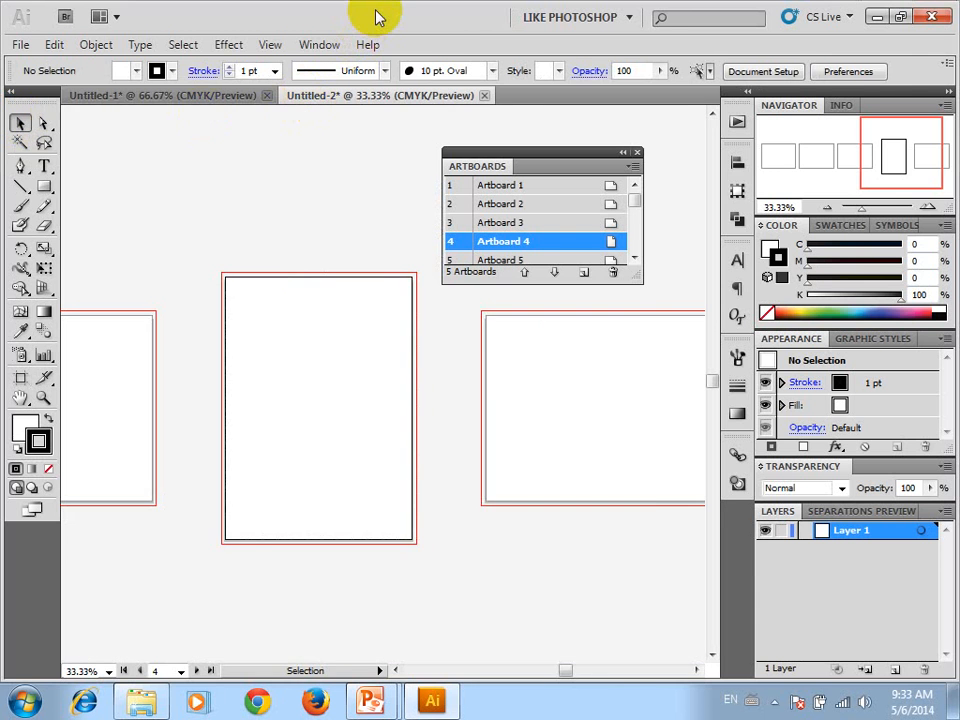
Move the program window aside and set artboard 4 to the A3 preset with the Artboard tool
{"action": "left_click_drag", "start_coordinate": [378, 16], "coordinate": [461, 26]}
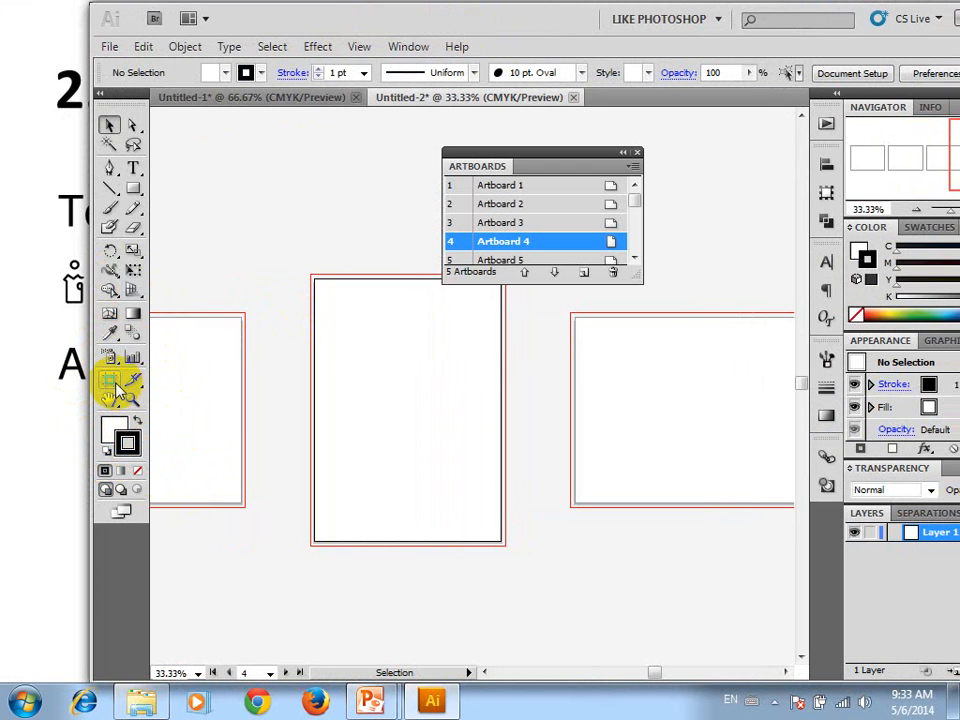
{"action": "left_click", "coordinate": [110, 381]}
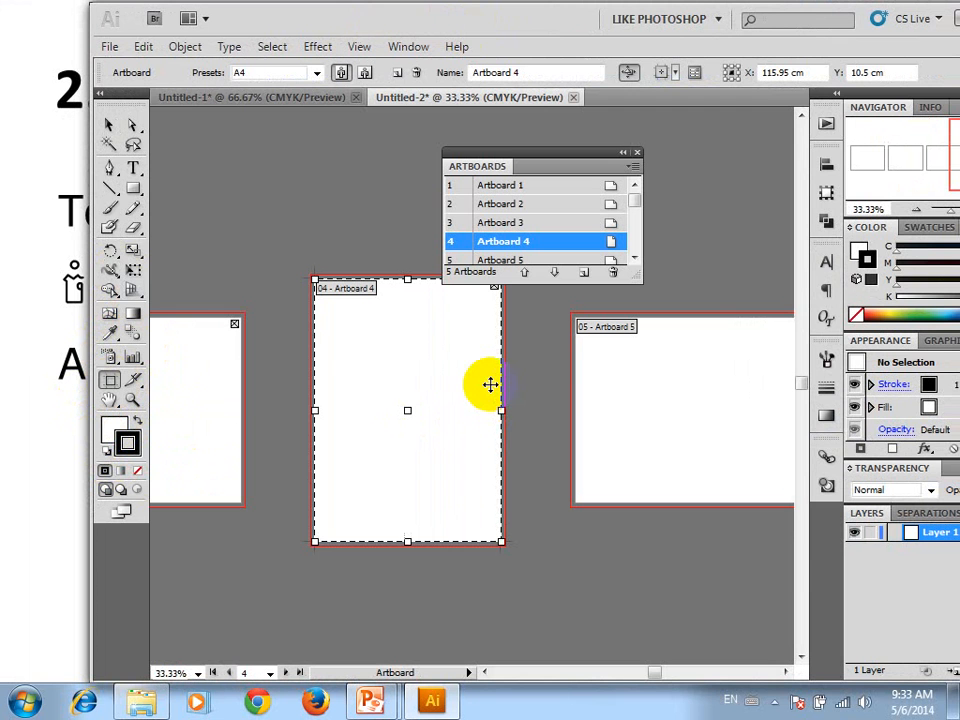
{"action": "left_click", "coordinate": [316, 73]}
{"action": "left_click", "coordinate": [273, 194]}
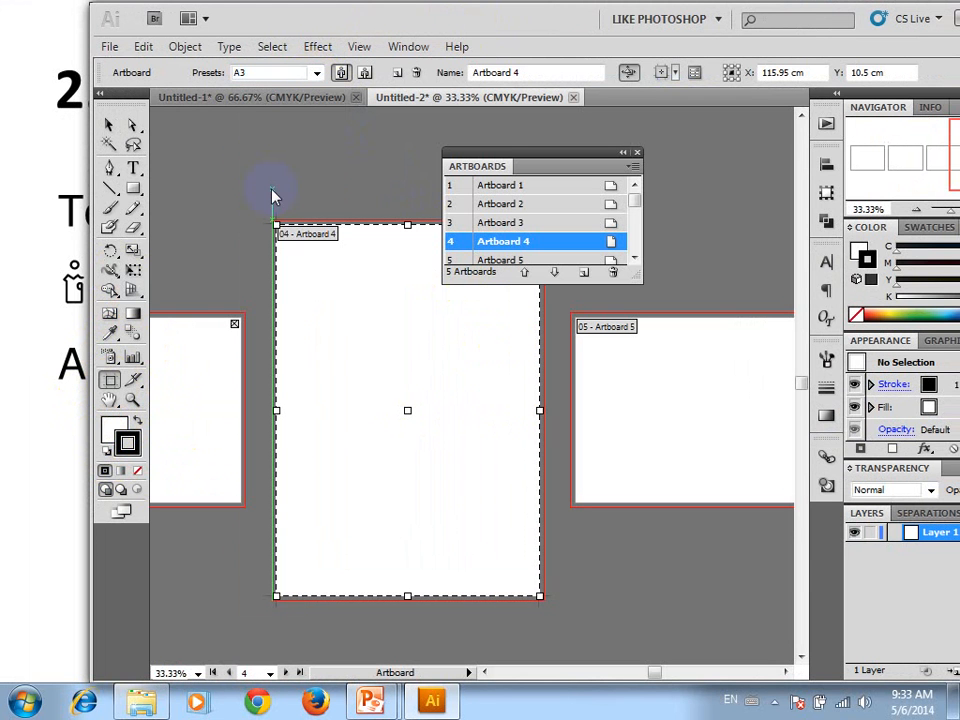
{"action": "left_click", "coordinate": [109, 125]}
Look over the whole row of artboards to compare artboard 4 with its neighbours
{"action": "left_click_drag", "start_coordinate": [292, 342], "coordinate": [428, 348]}
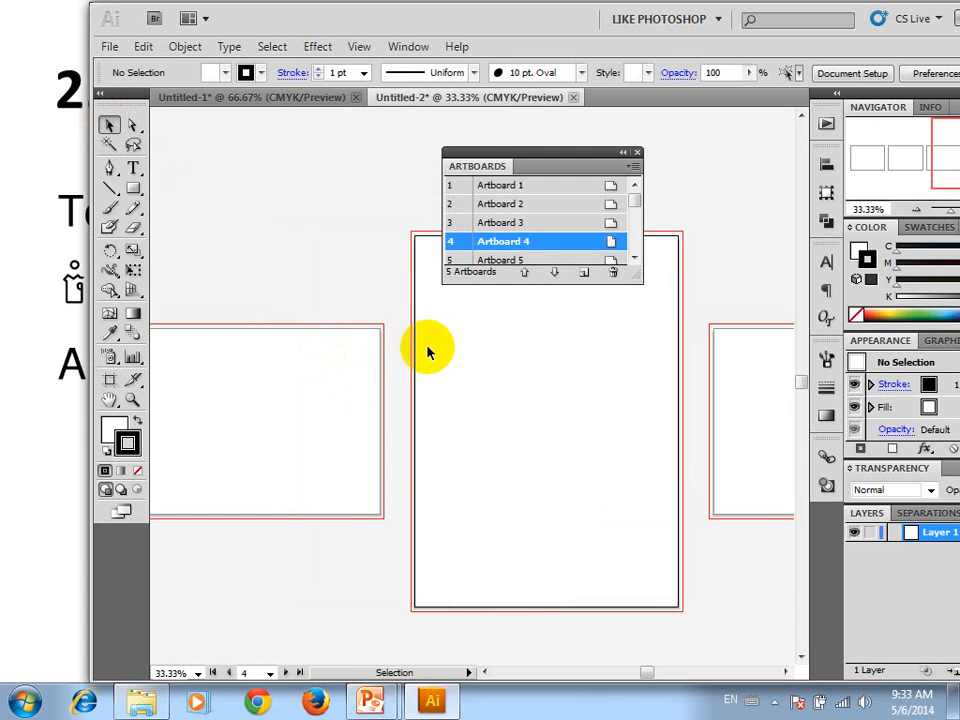
{"action": "scroll", "coordinate": [428, 348], "scroll_direction": "down", "scroll_amount": 3}
{"action": "left_click_drag", "start_coordinate": [518, 371], "coordinate": [681, 381]}
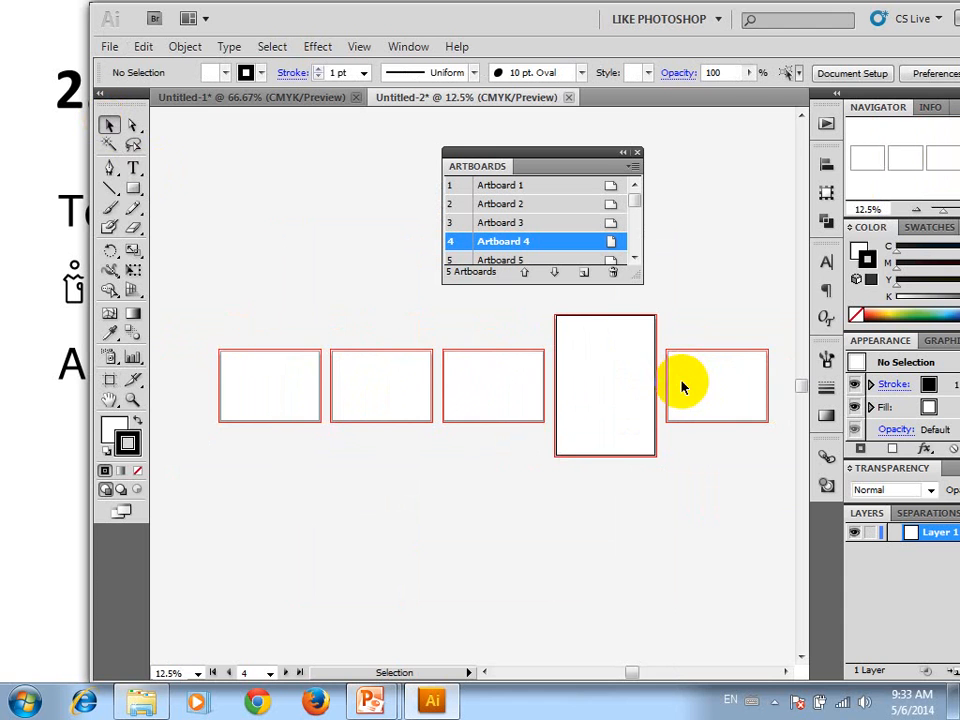
{"action": "scroll", "coordinate": [422, 360], "scroll_direction": "up", "scroll_amount": 3}
{"action": "left_click_drag", "start_coordinate": [296, 321], "coordinate": [355, 319]}
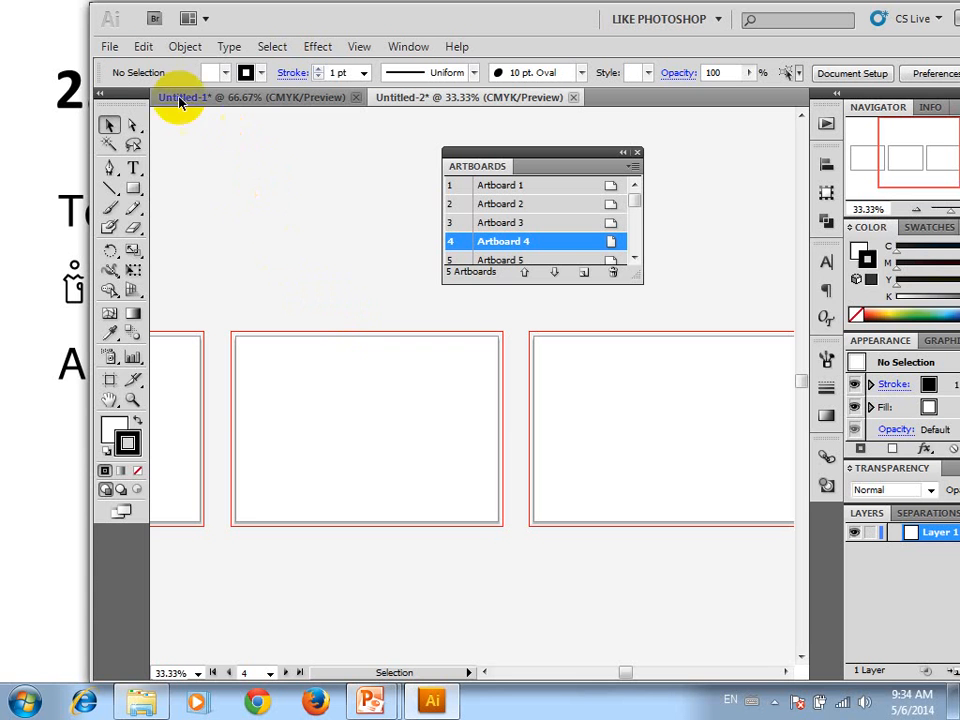
Start a new document from a template and preview the Film templates, including the print items, Web Site.ait and Banner.ait
{"action": "left_click", "coordinate": [109, 47]}
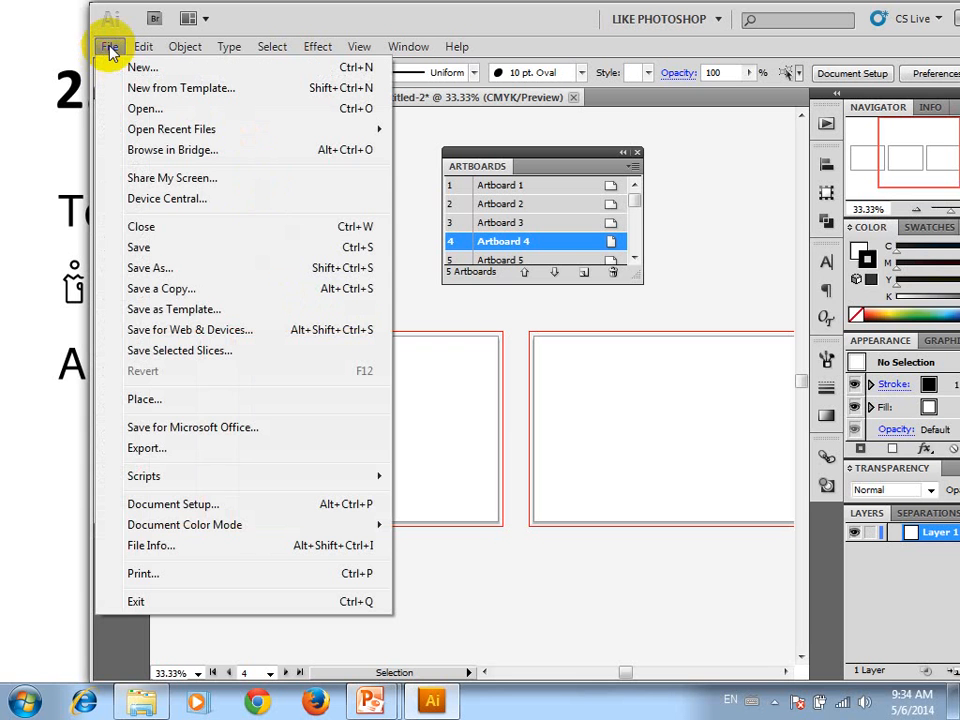
{"action": "left_click", "coordinate": [217, 90]}
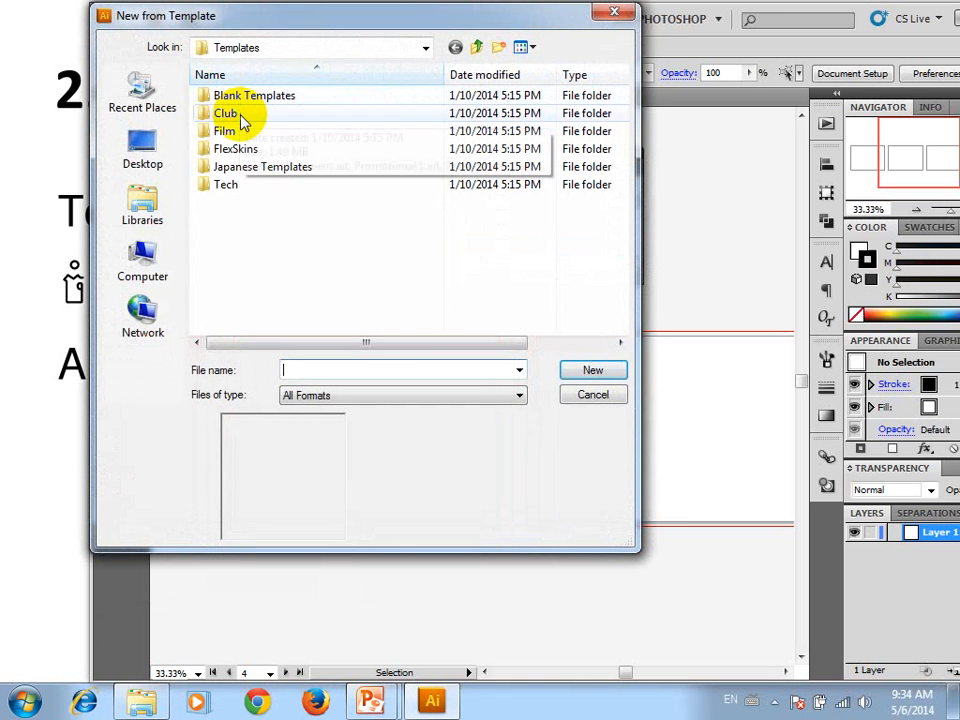
{"action": "left_click", "coordinate": [250, 101]}
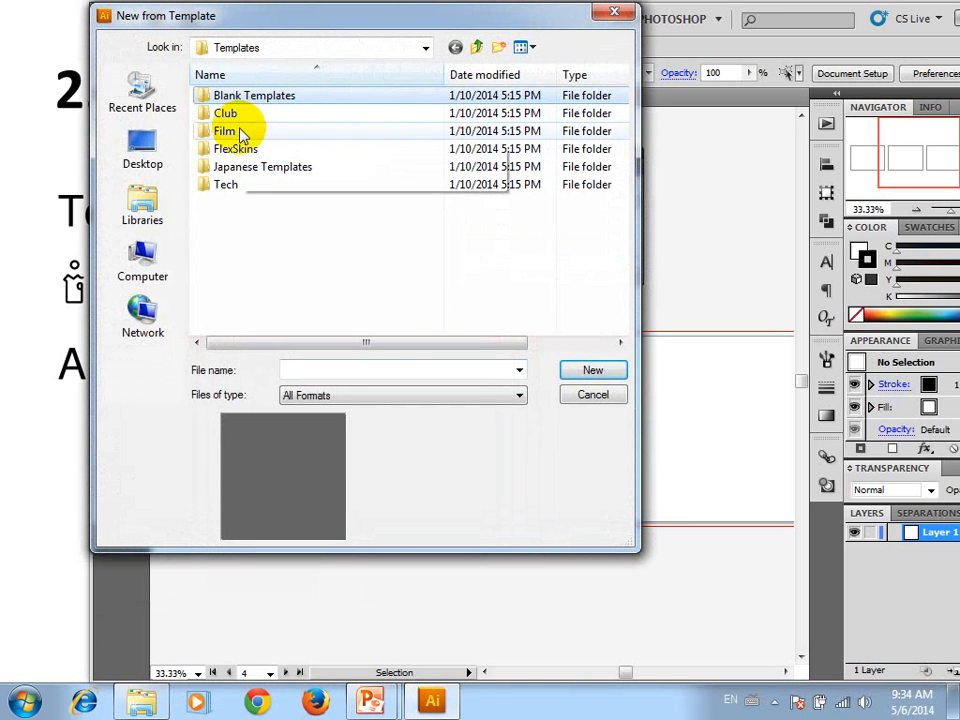
{"action": "double_click", "coordinate": [240, 133]}
{"action": "left_click", "coordinate": [242, 134]}
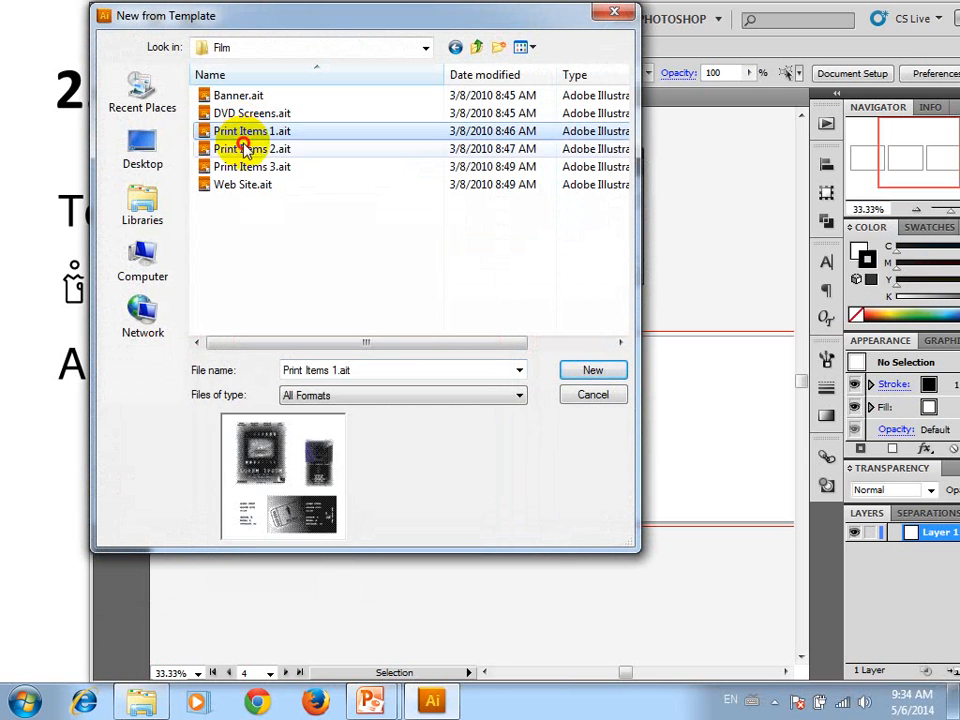
{"action": "left_click", "coordinate": [243, 149]}
{"action": "left_click", "coordinate": [241, 167]}
{"action": "left_click", "coordinate": [240, 184]}
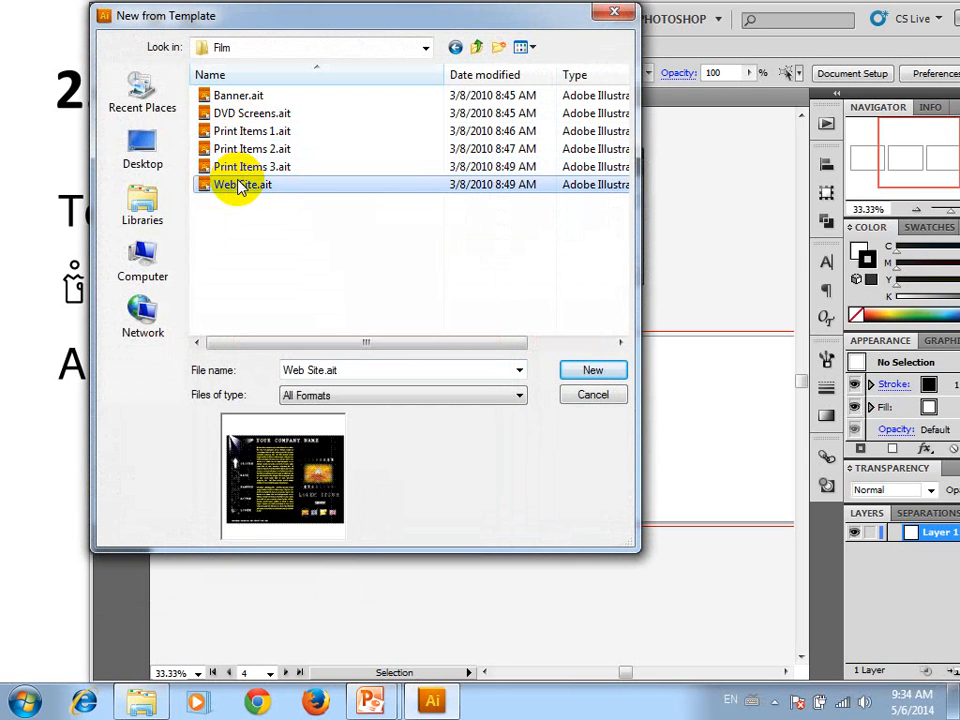
{"action": "left_click", "coordinate": [237, 96]}
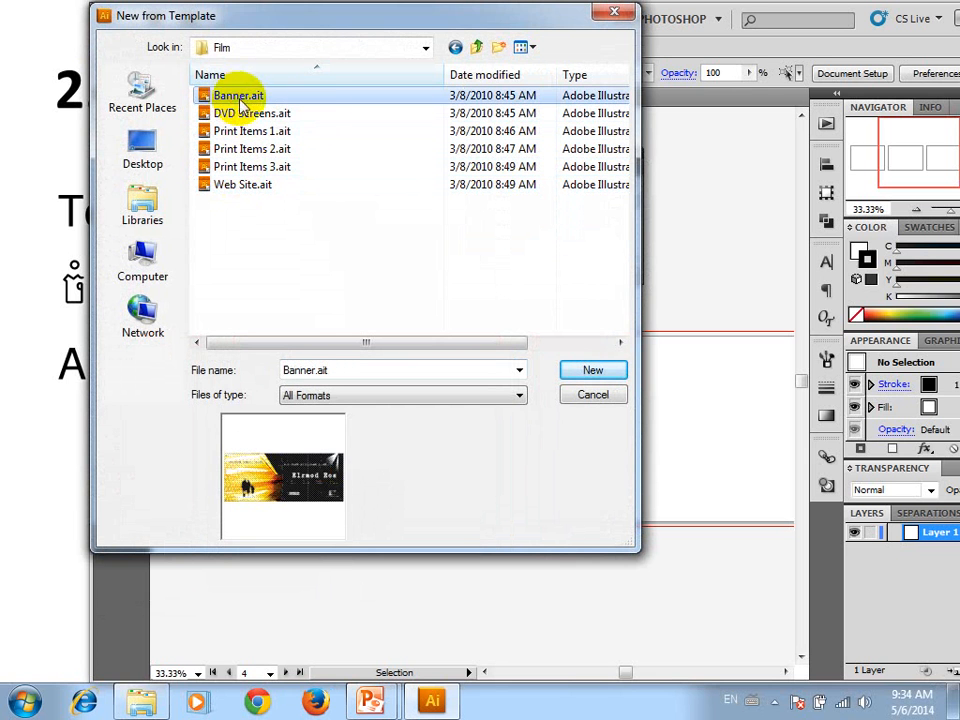
Preview the templates in the Club folder, from DVD Screens.ait through Web Site.ait
{"action": "left_click", "coordinate": [477, 47]}
{"action": "double_click", "coordinate": [243, 116]}
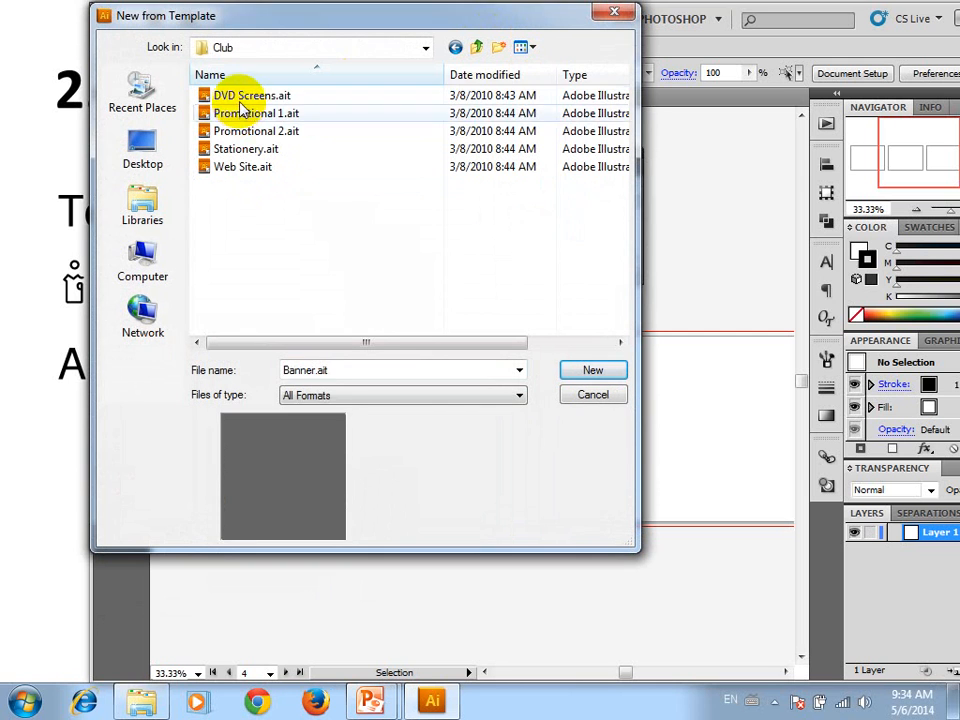
{"action": "left_click", "coordinate": [242, 96]}
{"action": "left_click", "coordinate": [246, 113]}
{"action": "left_click", "coordinate": [240, 133]}
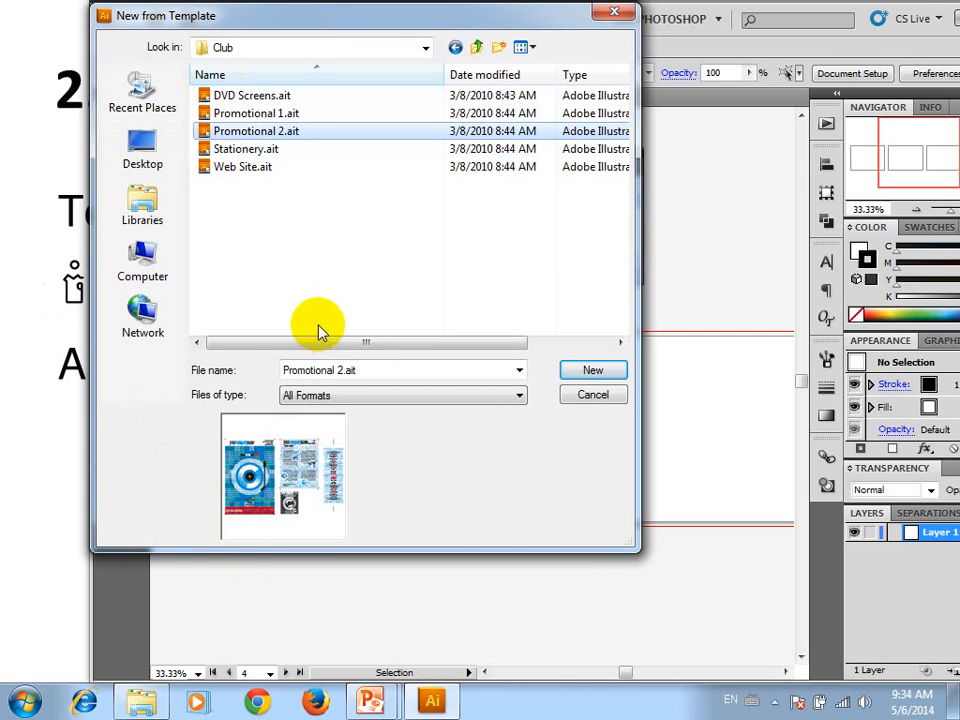
{"action": "left_click", "coordinate": [238, 152]}
{"action": "left_click", "coordinate": [240, 168]}
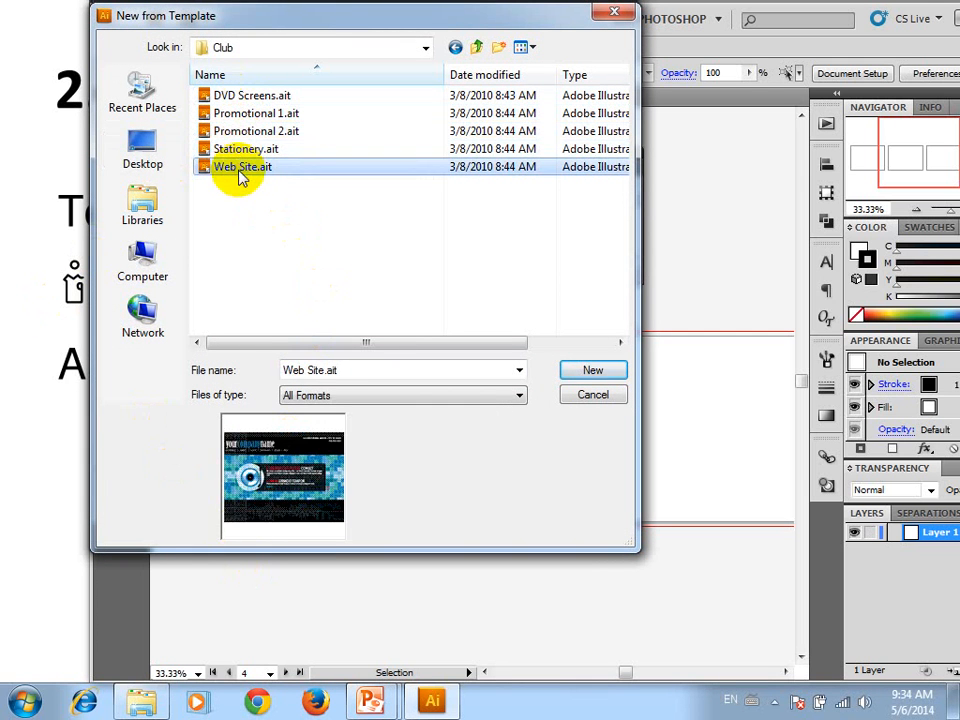
Preview flex_skins.ait in the FlexSkins folder and return to the main Templates folder
{"action": "left_click", "coordinate": [452, 50]}
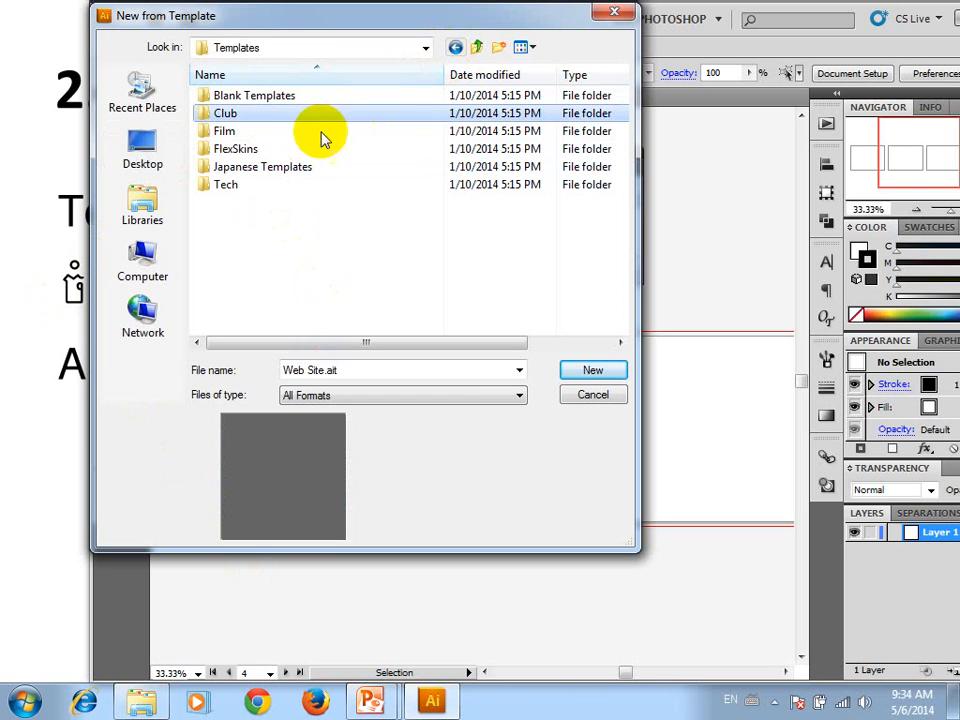
{"action": "double_click", "coordinate": [242, 150]}
{"action": "left_click", "coordinate": [238, 114]}
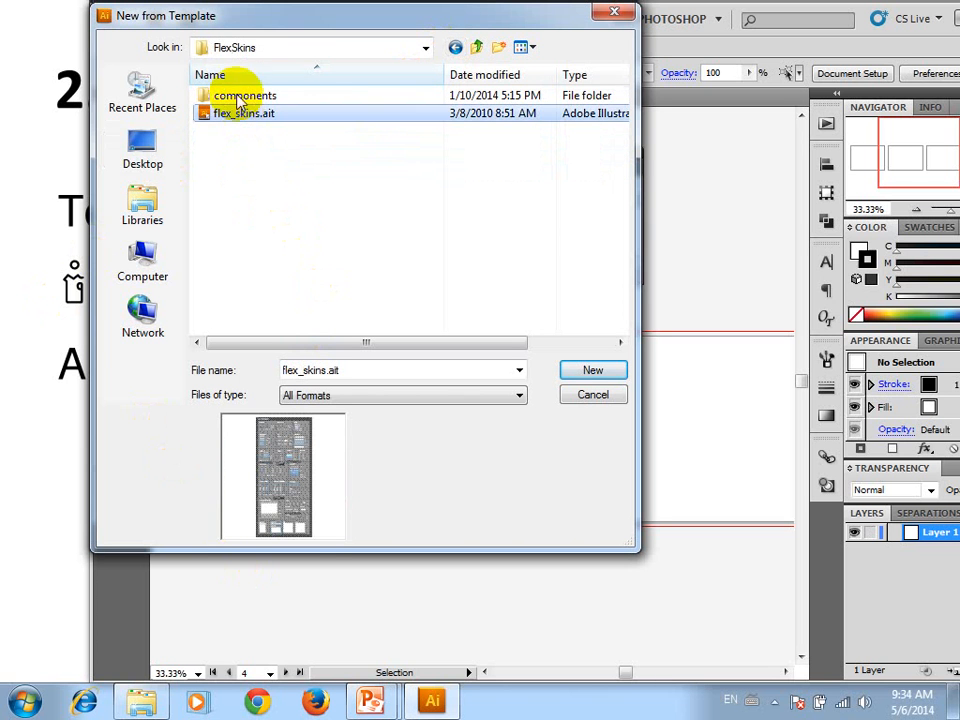
{"action": "left_click", "coordinate": [220, 75]}
{"action": "left_click", "coordinate": [476, 47]}
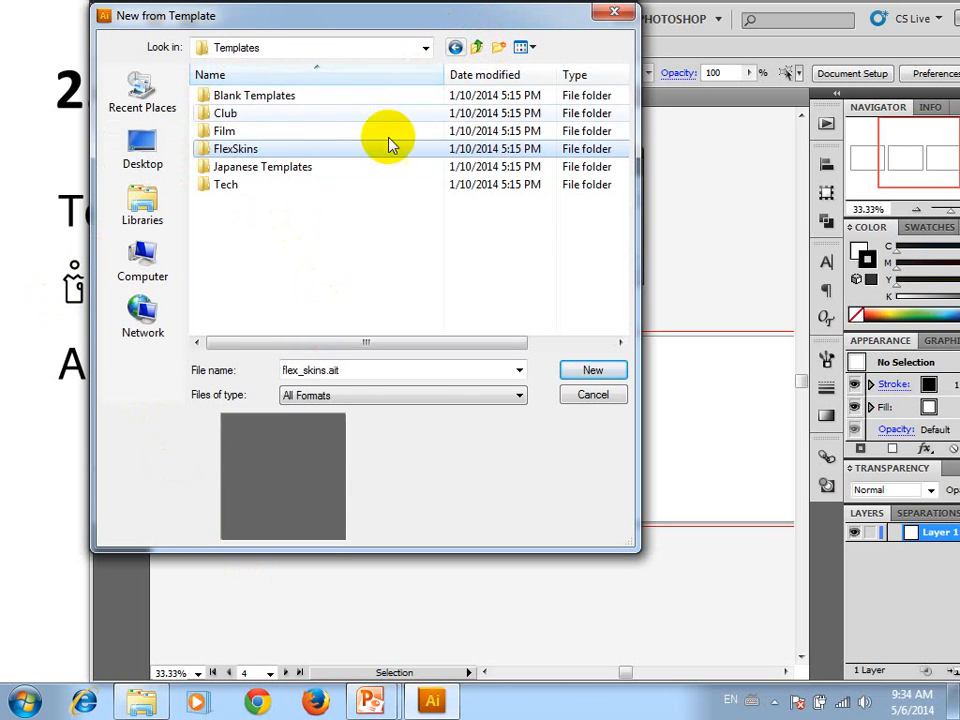
Preview the Japanese Restaurant templates, including J_Menu.ait, J_Gift Certificate.ait, J_Table Tent.ait and J_Business Card.ait, and return to the parent folder
{"action": "double_click", "coordinate": [309, 169]}
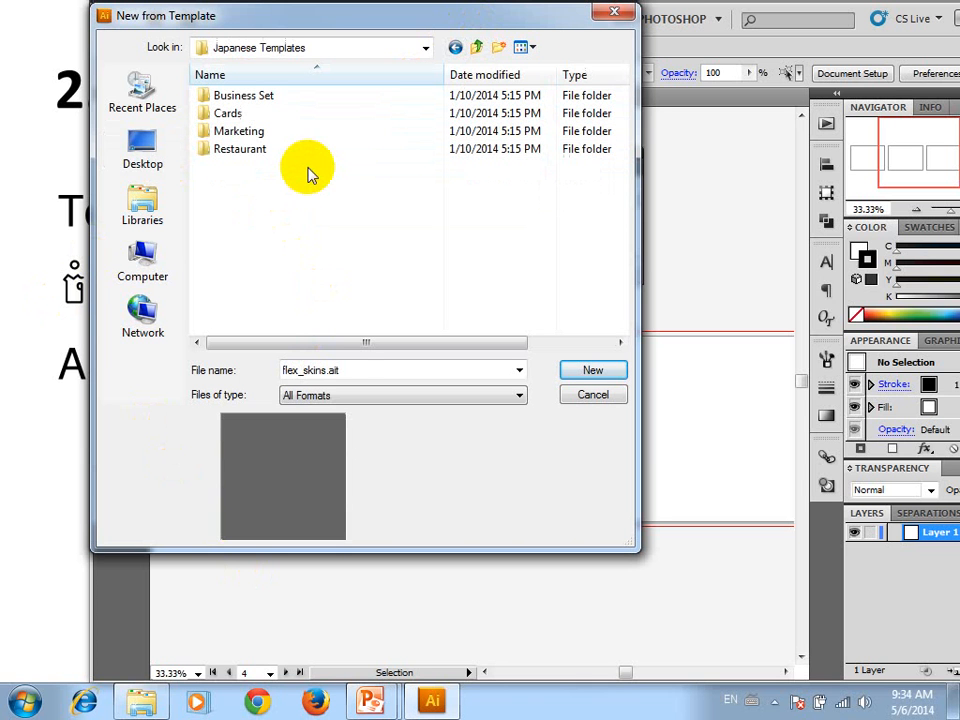
{"action": "double_click", "coordinate": [280, 150]}
{"action": "left_click", "coordinate": [245, 131]}
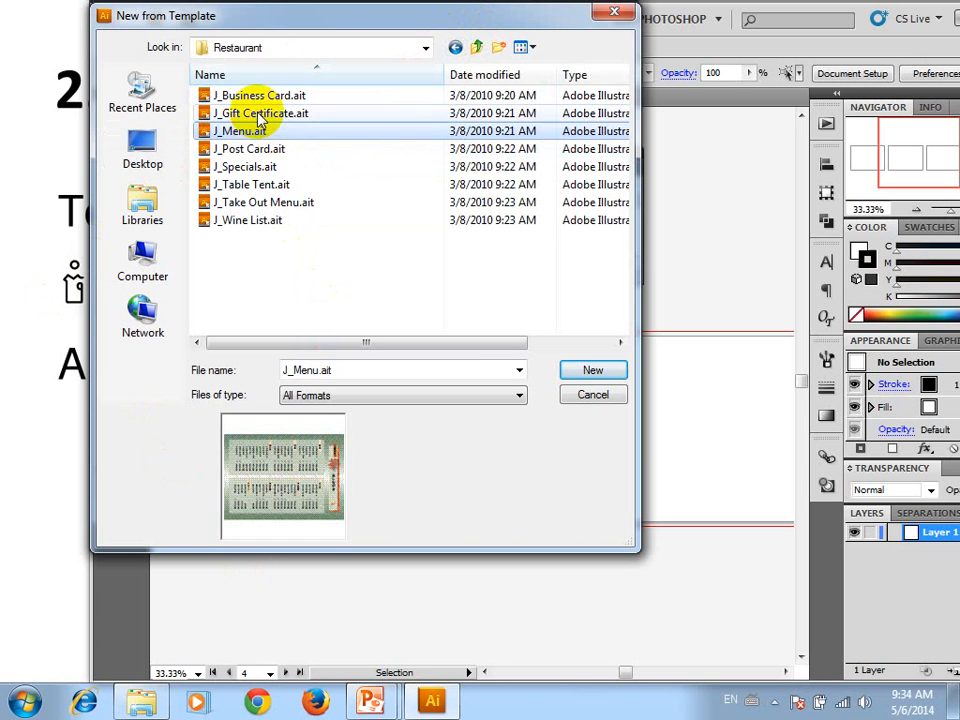
{"action": "left_click", "coordinate": [255, 113]}
{"action": "left_click", "coordinate": [258, 96]}
{"action": "left_click", "coordinate": [250, 149]}
{"action": "left_click", "coordinate": [250, 185]}
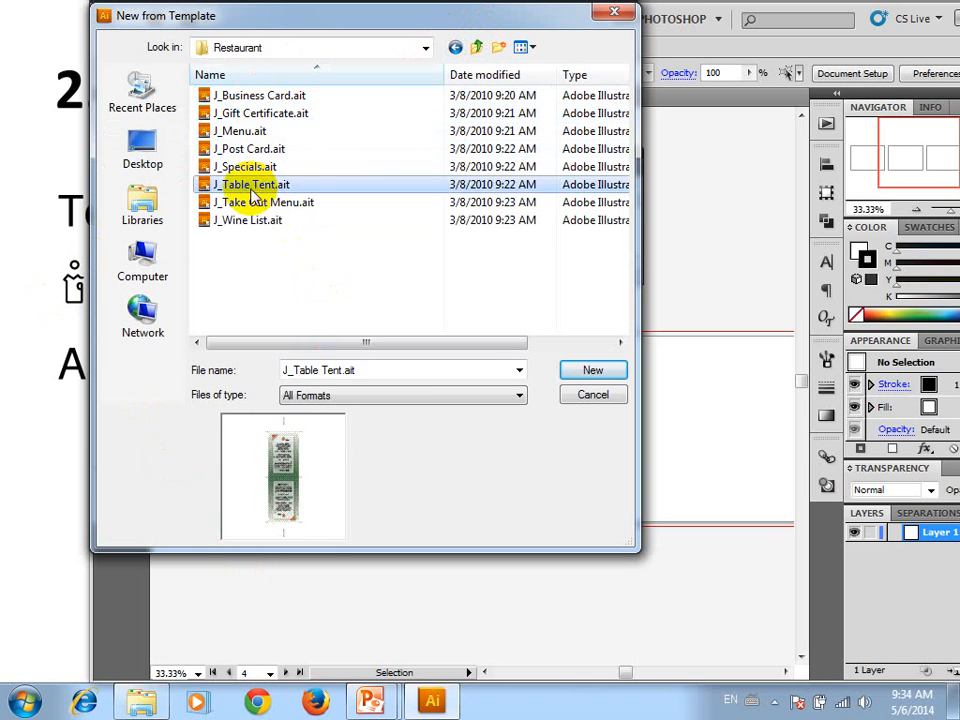
{"action": "left_click", "coordinate": [247, 221]}
{"action": "left_click", "coordinate": [245, 95]}
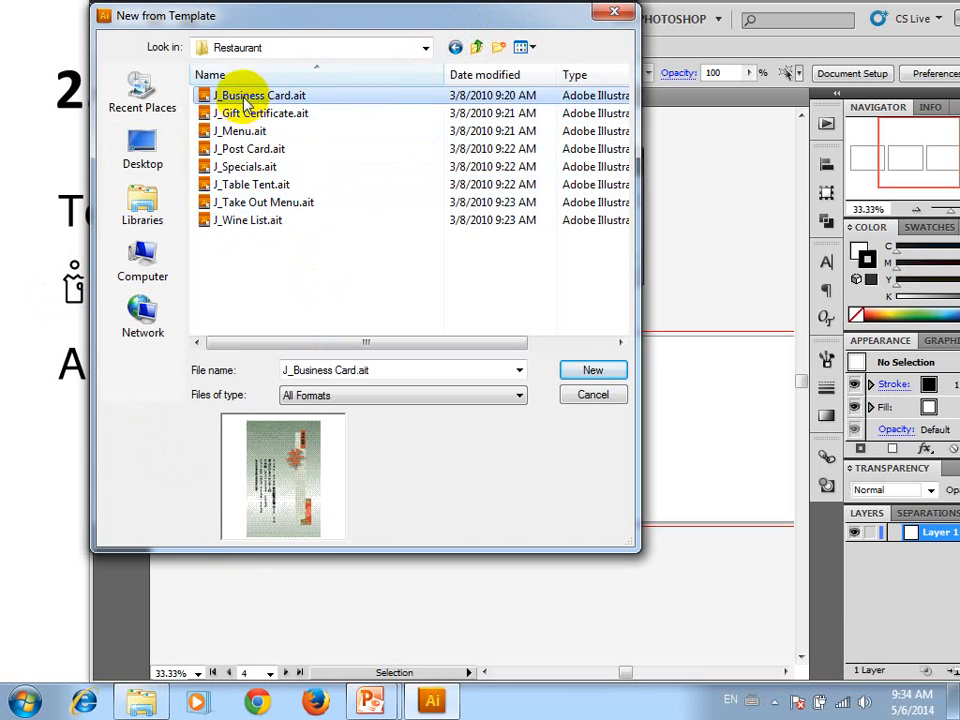
{"action": "left_click", "coordinate": [476, 48]}
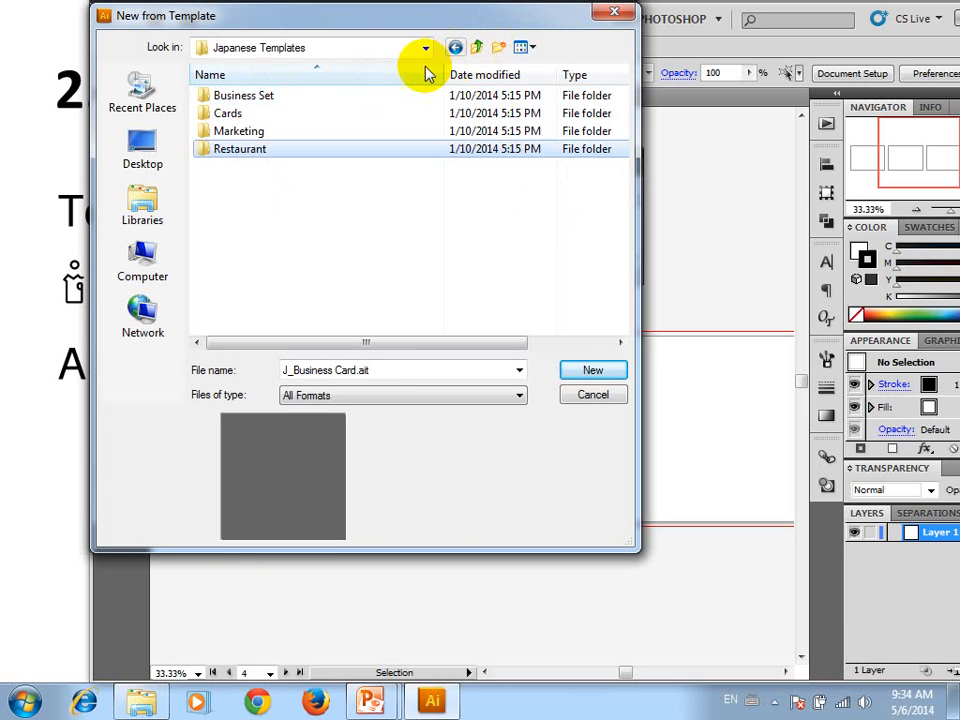
Preview the Japanese Business Set templates from J_Brochures.ait through J_Letterheads.ait
{"action": "double_click", "coordinate": [246, 97]}
{"action": "left_click", "coordinate": [233, 97]}
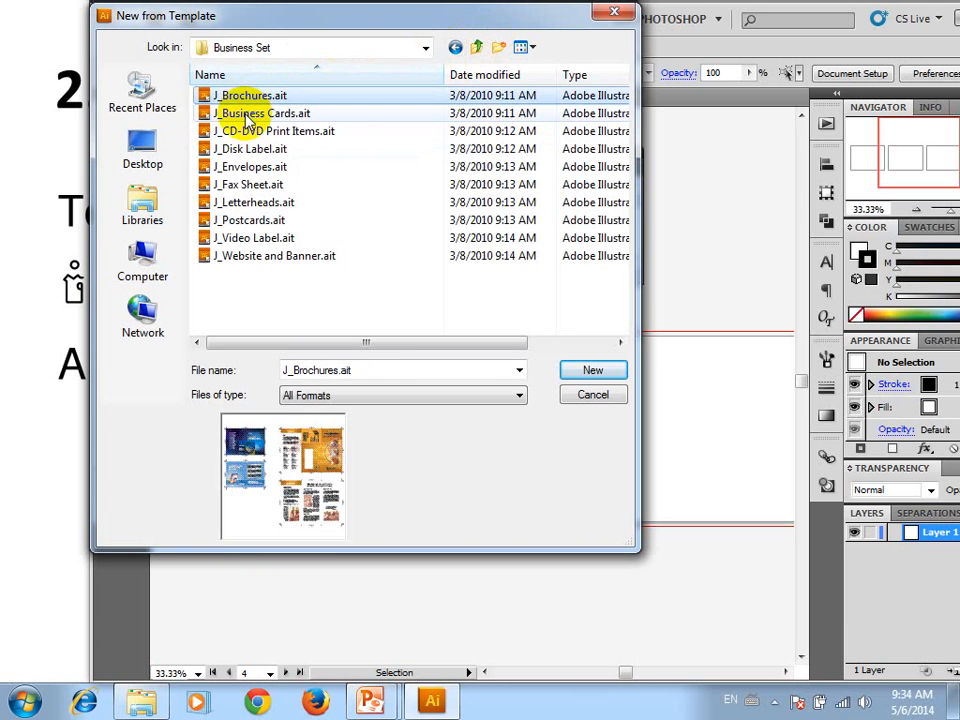
{"action": "left_click", "coordinate": [234, 113]}
{"action": "left_click", "coordinate": [245, 131]}
{"action": "left_click", "coordinate": [250, 149]}
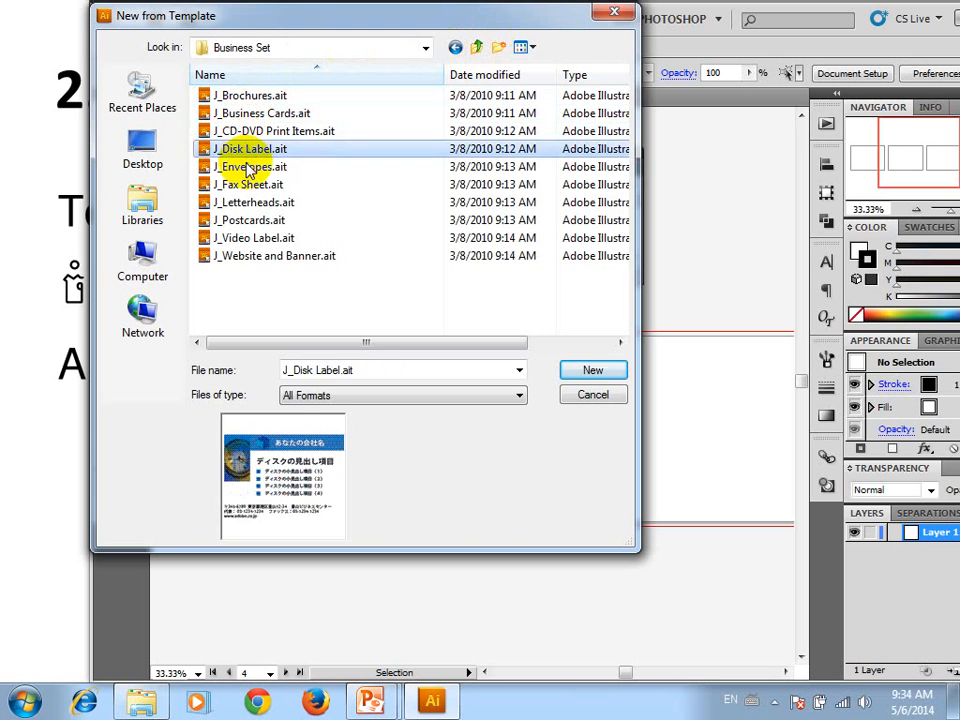
{"action": "left_click", "coordinate": [251, 166]}
{"action": "left_click", "coordinate": [252, 185]}
{"action": "left_click", "coordinate": [243, 203]}
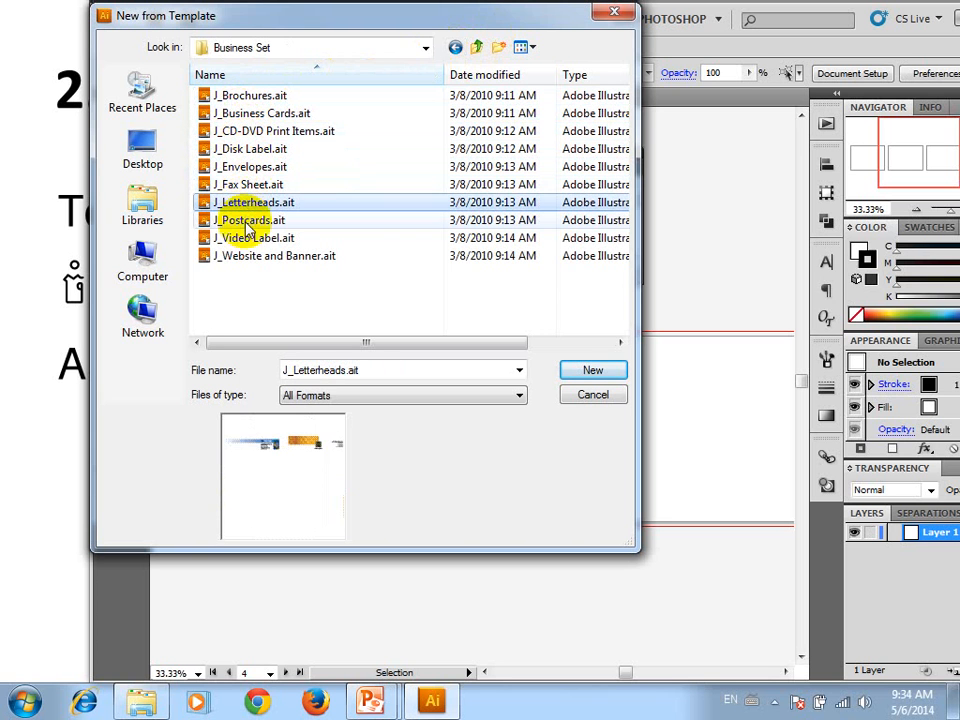
Preview the remaining Business Set templates, including J_Website and Banner.ait, and return to the main Templates folder
{"action": "left_click", "coordinate": [245, 220]}
{"action": "left_click", "coordinate": [247, 203]}
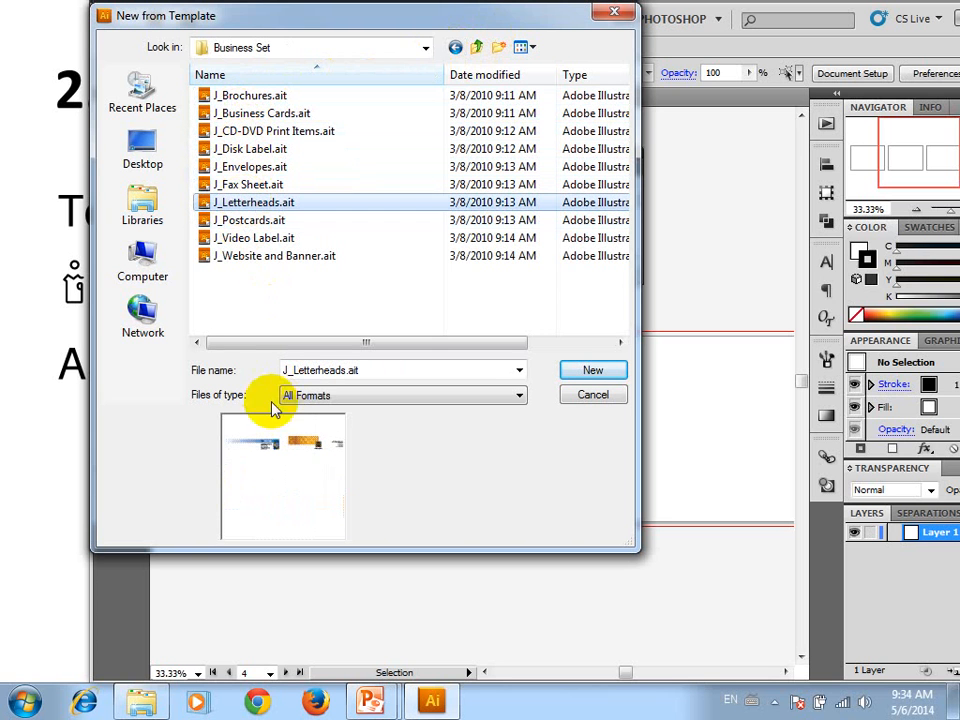
{"action": "left_click", "coordinate": [245, 238]}
{"action": "left_click", "coordinate": [244, 258]}
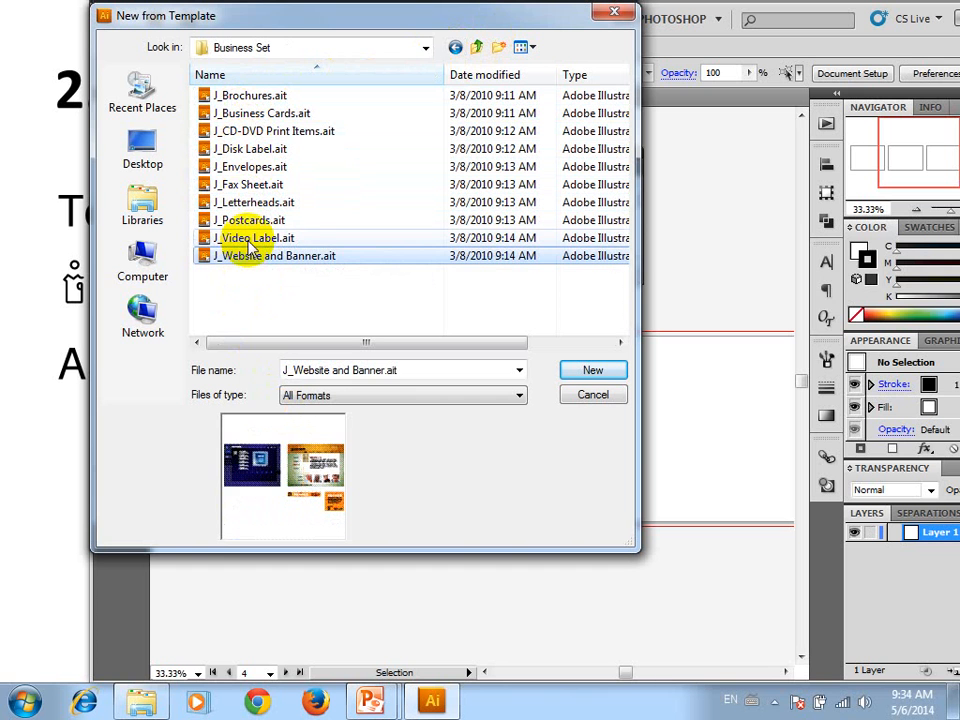
{"action": "left_click", "coordinate": [248, 238]}
{"action": "left_click", "coordinate": [245, 97]}
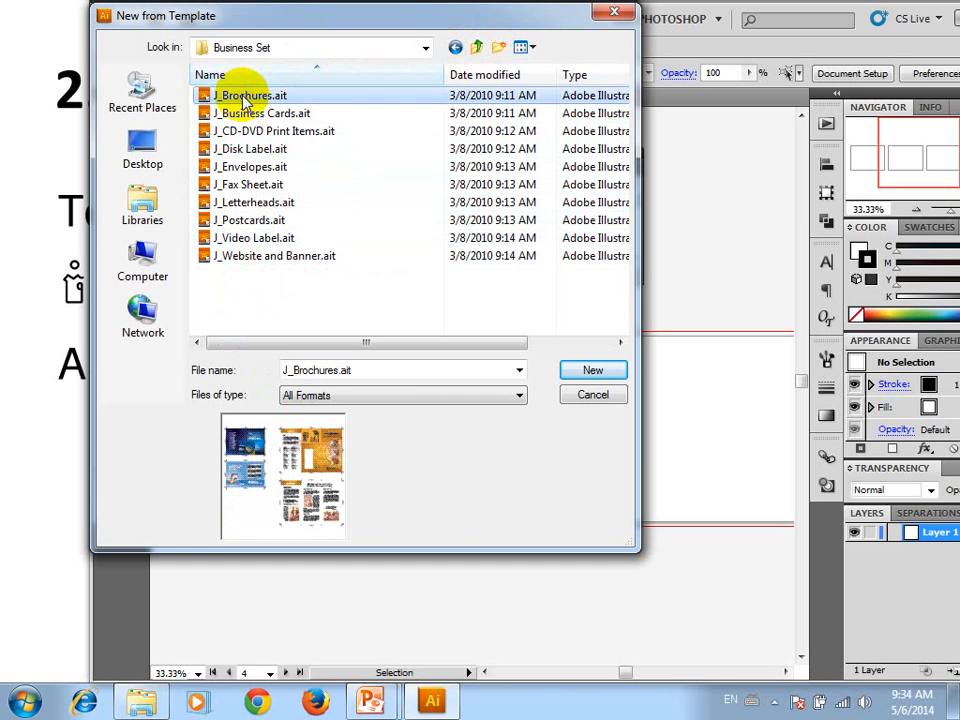
{"action": "left_click", "coordinate": [478, 47]}
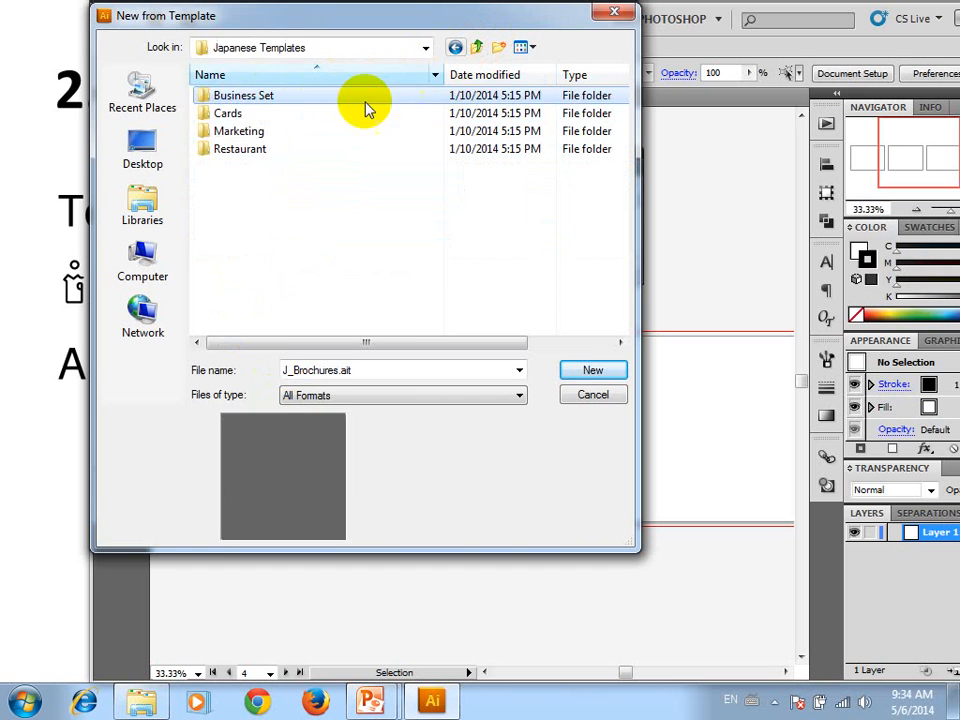
{"action": "left_click", "coordinate": [476, 48]}
Preview the templates in the Tech folder, from Online and Display Items.ait and Stationery.ait back to Annual Report.ait
{"action": "left_click", "coordinate": [258, 188]}
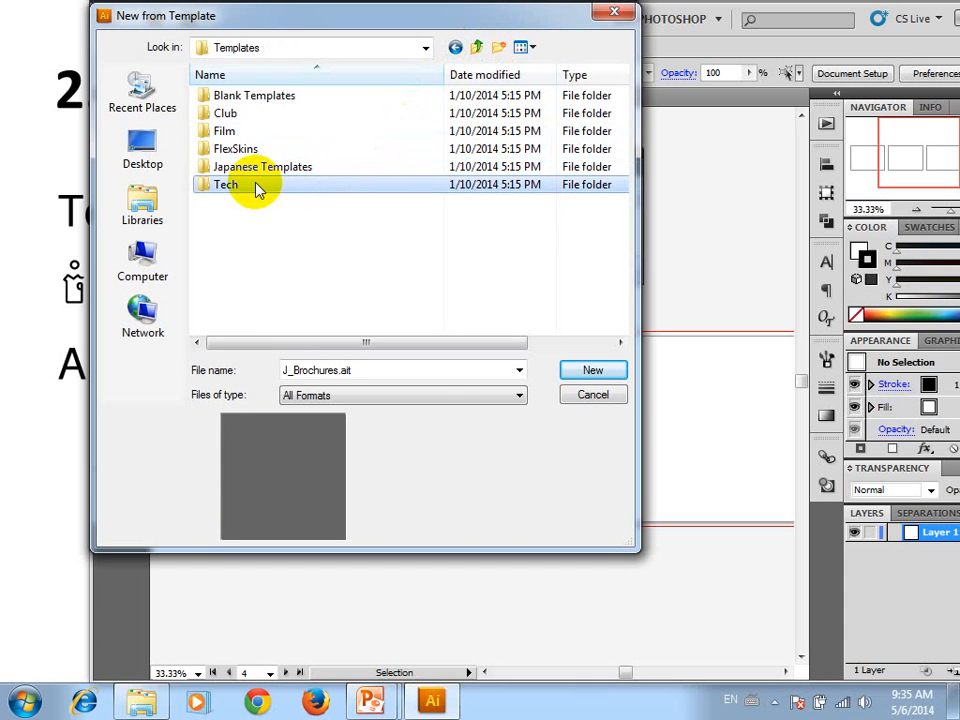
{"action": "double_click", "coordinate": [258, 189]}
{"action": "left_click", "coordinate": [255, 188]}
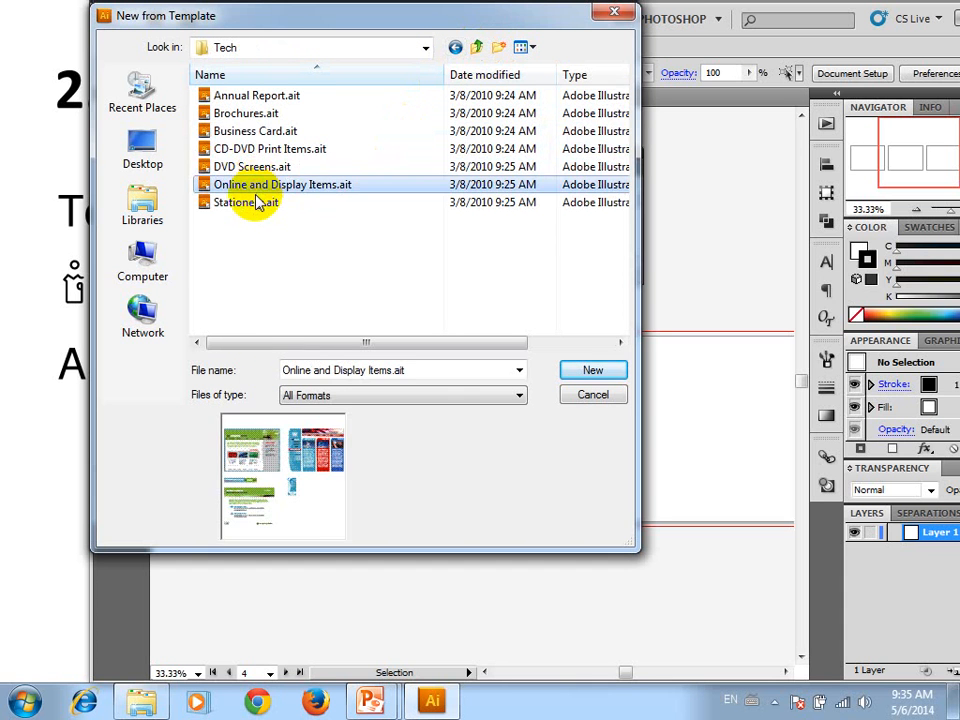
{"action": "left_click", "coordinate": [258, 204]}
{"action": "left_click", "coordinate": [243, 167]}
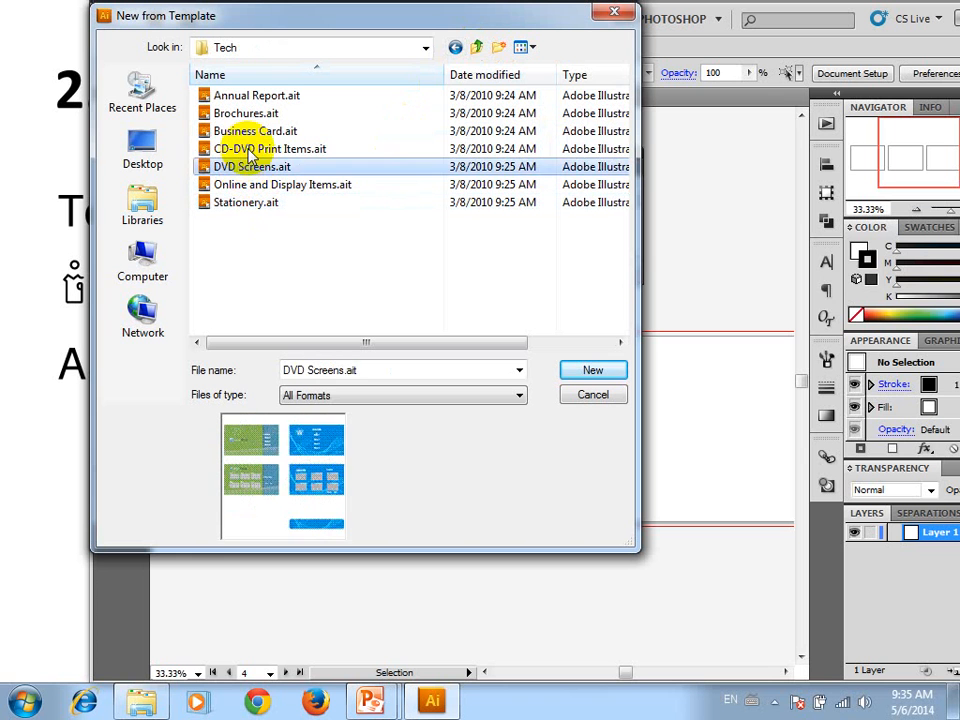
{"action": "left_click", "coordinate": [250, 150]}
{"action": "left_click", "coordinate": [244, 130]}
{"action": "left_click", "coordinate": [243, 113]}
{"action": "left_click", "coordinate": [248, 99]}
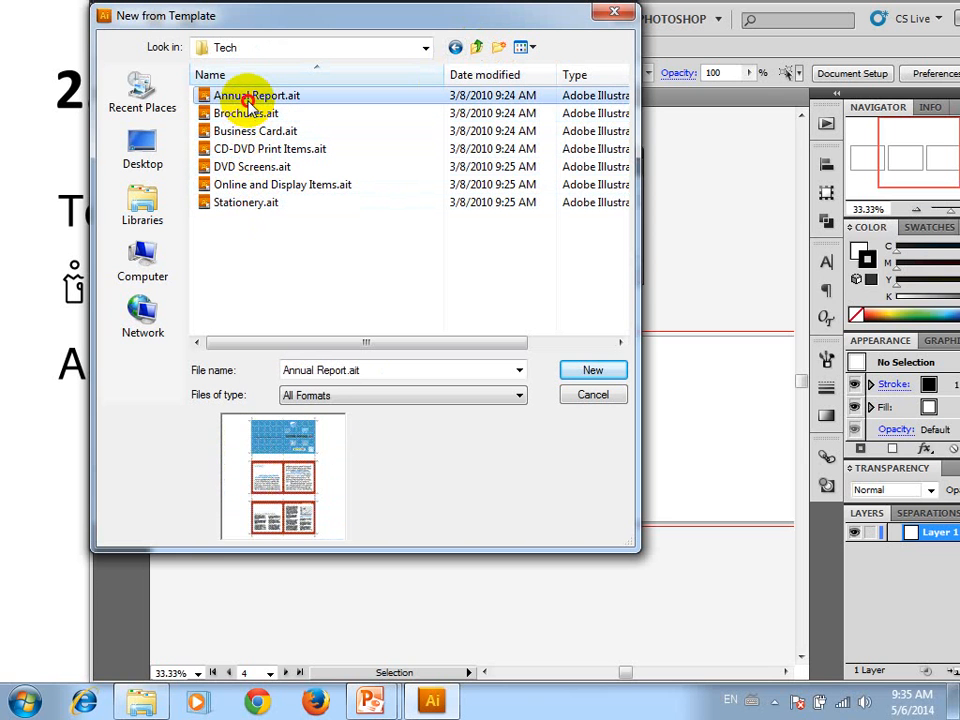
Create a new document from the Tech template DVD Screens.ait and close the Artboards panel covering it
{"action": "left_click", "coordinate": [248, 167]}
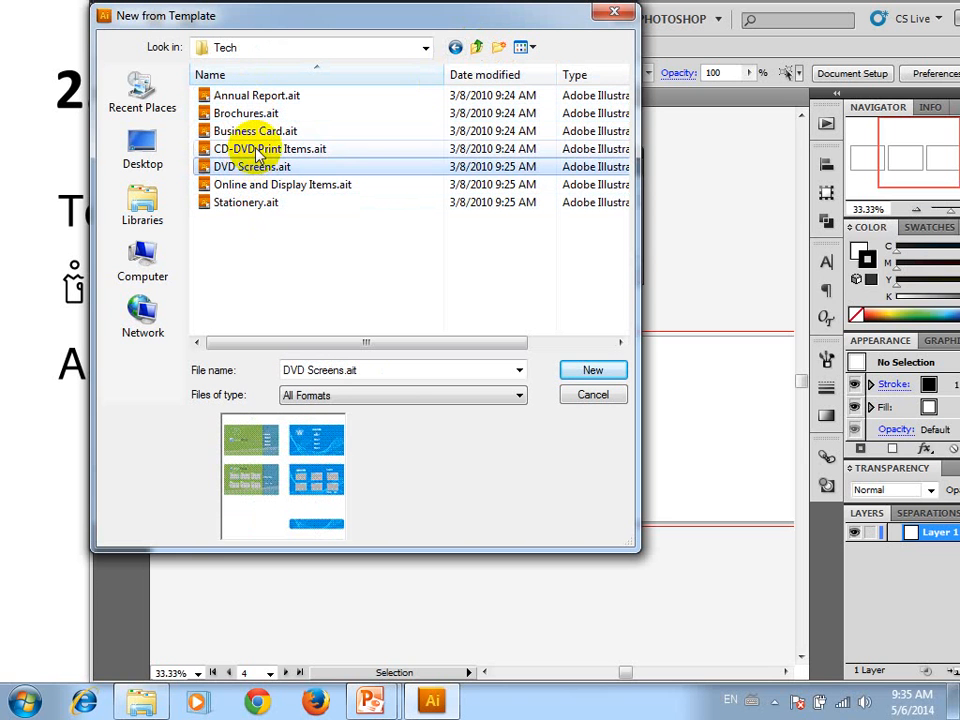
{"action": "left_click", "coordinate": [592, 370]}
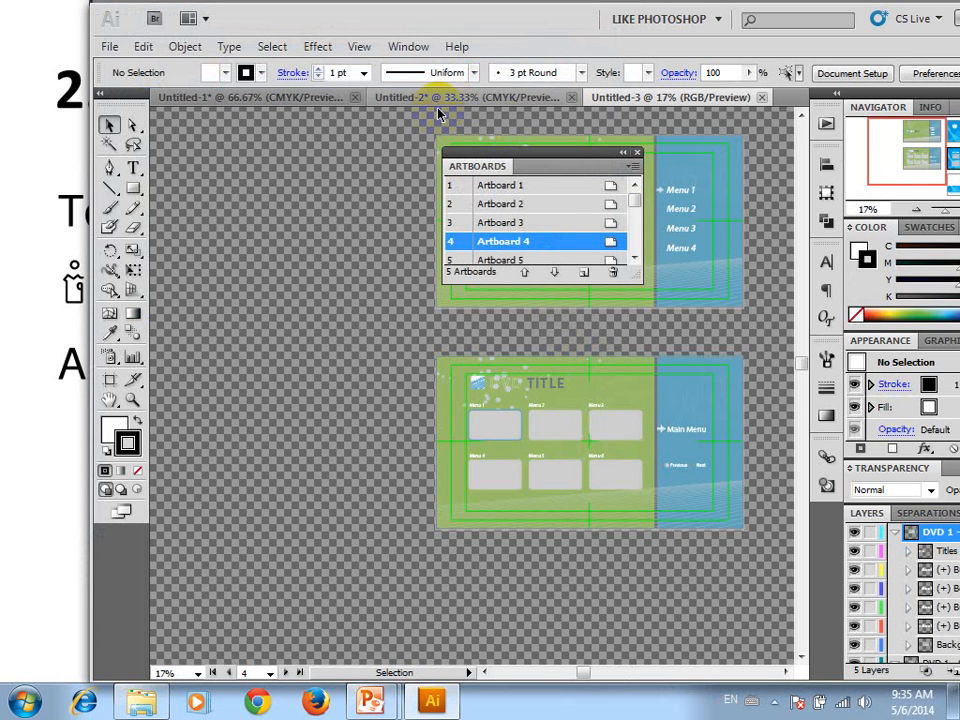
{"action": "left_click", "coordinate": [641, 154]}
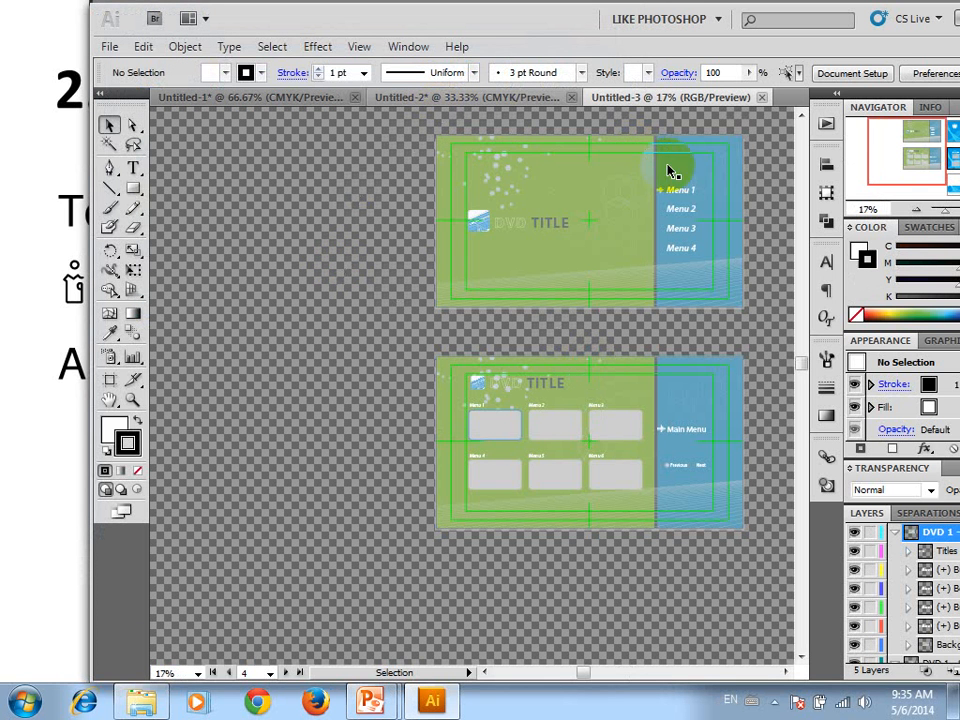
Examine the green DVD menu artboard up close and continue across to the blue DVD Title artboard
{"action": "scroll", "coordinate": [642, 232], "scroll_direction": "up", "scroll_amount": 2}
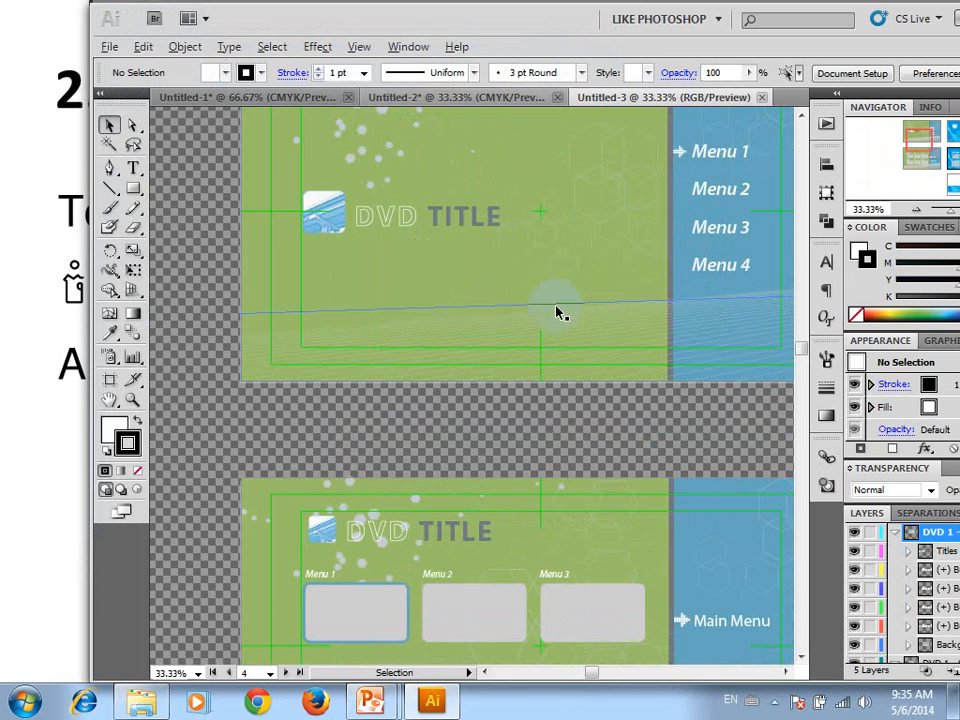
{"action": "scroll", "coordinate": [560, 315], "scroll_direction": "up", "scroll_amount": 2}
{"action": "left_click_drag", "start_coordinate": [639, 403], "coordinate": [279, 266]}
{"action": "scroll", "coordinate": [390, 296], "scroll_direction": "down", "scroll_amount": 2}
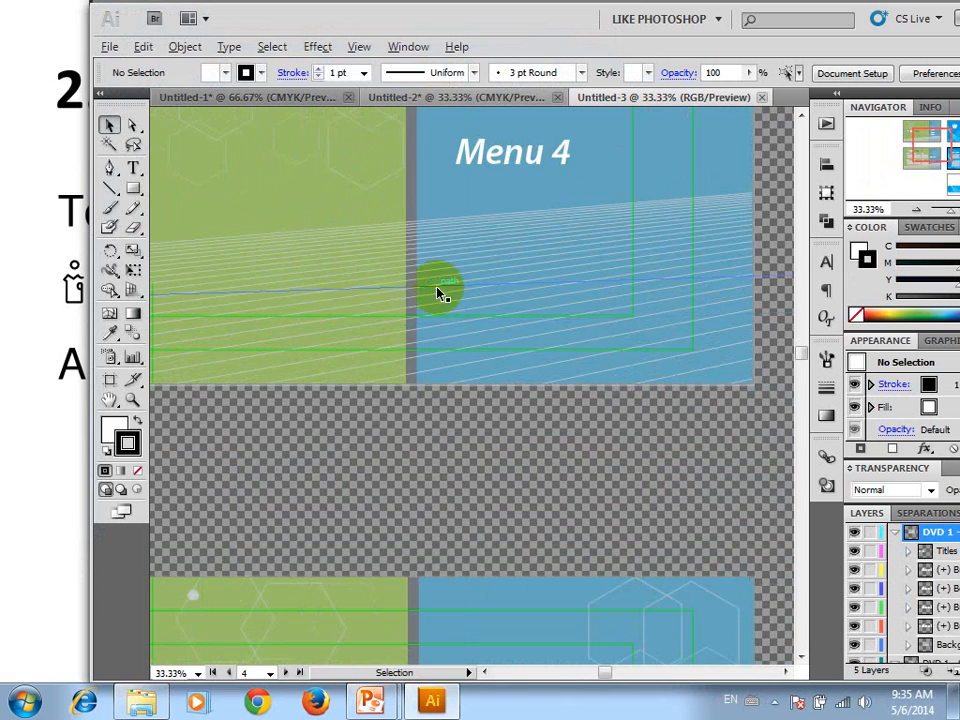
{"action": "left_click_drag", "start_coordinate": [439, 294], "coordinate": [568, 435]}
{"action": "left_click_drag", "start_coordinate": [655, 363], "coordinate": [437, 225]}
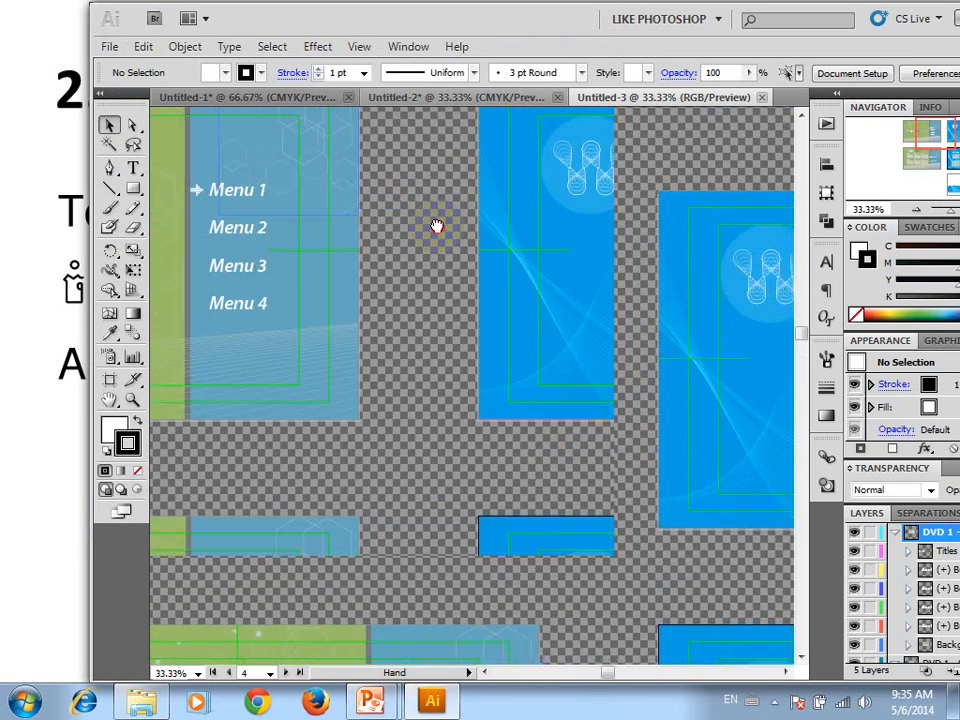
{"action": "left_click_drag", "start_coordinate": [677, 347], "coordinate": [401, 422]}
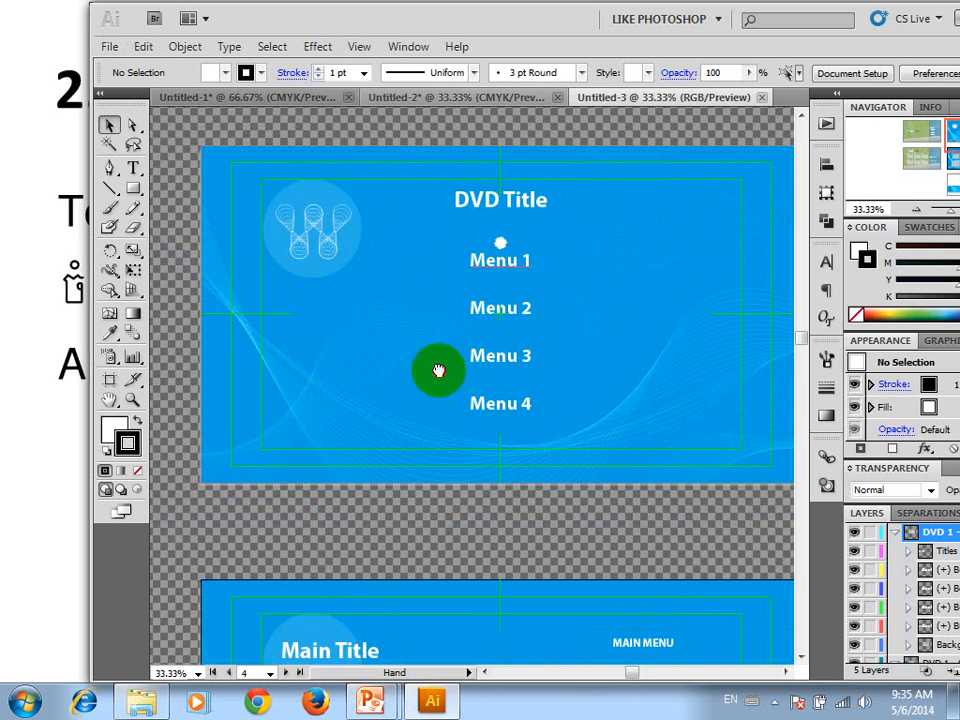
{"action": "left_click_drag", "start_coordinate": [554, 405], "coordinate": [343, 356]}
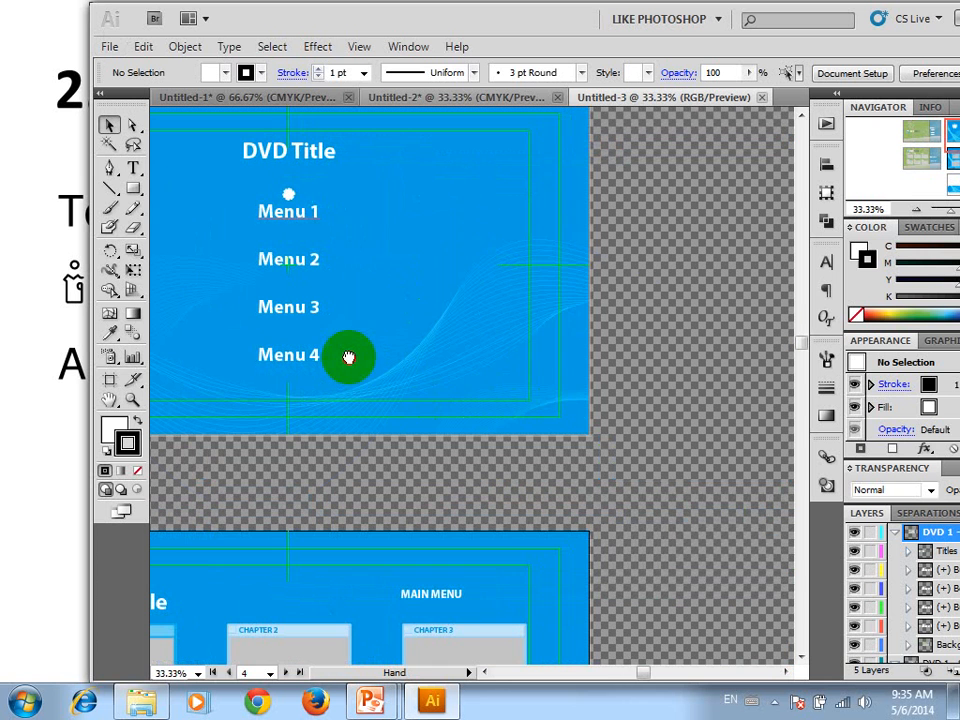
Examine the blue DVD Title artboard and the Main Title chapter artboard below it
{"action": "left_click", "coordinate": [574, 270]}
{"action": "left_click", "coordinate": [677, 243]}
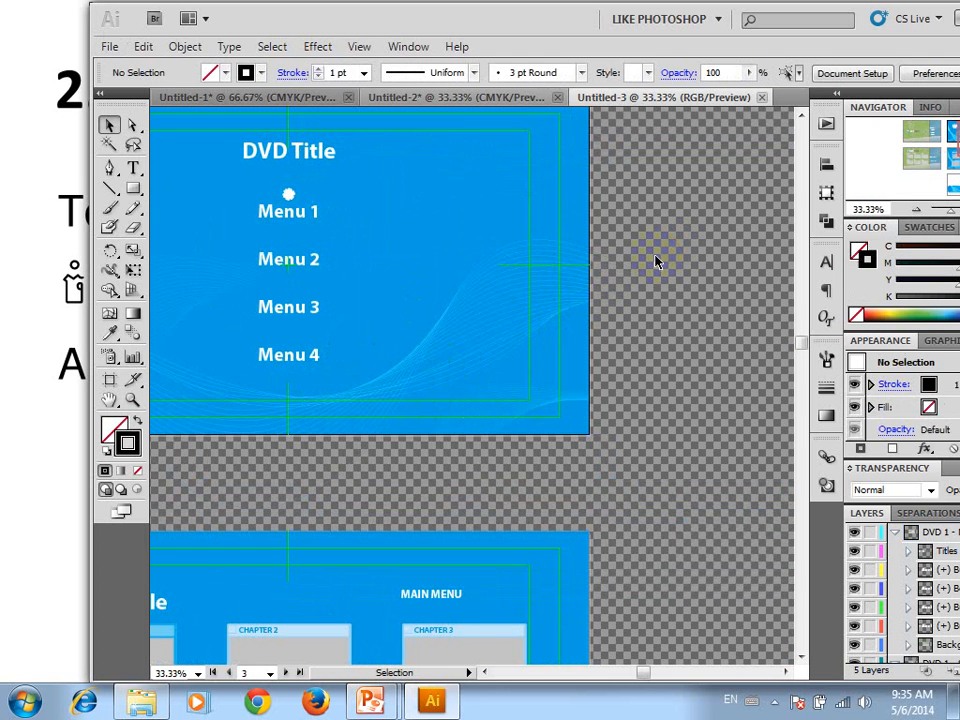
{"action": "scroll", "coordinate": [608, 272], "scroll_direction": "down", "scroll_amount": 1}
{"action": "key", "text": "space"}
{"action": "left_click_drag", "start_coordinate": [430, 272], "coordinate": [616, 262]}
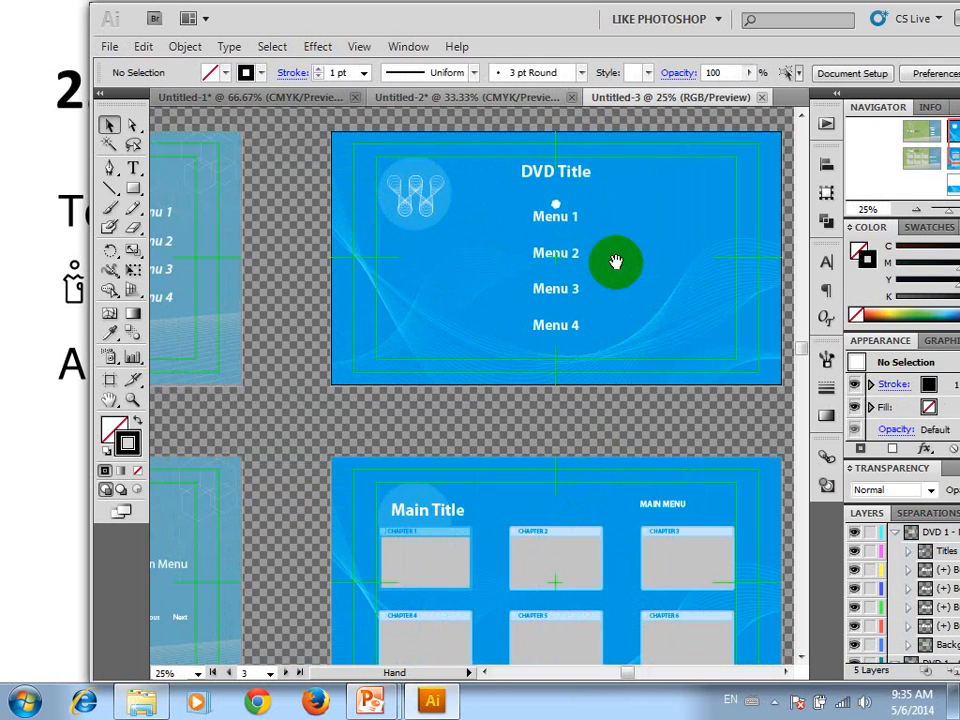
{"action": "scroll", "coordinate": [523, 293], "scroll_direction": "down", "scroll_amount": 1}
{"action": "key", "text": "alt"}
{"action": "key", "text": "space"}
{"action": "left_click_drag", "start_coordinate": [525, 491], "coordinate": [564, 255]}
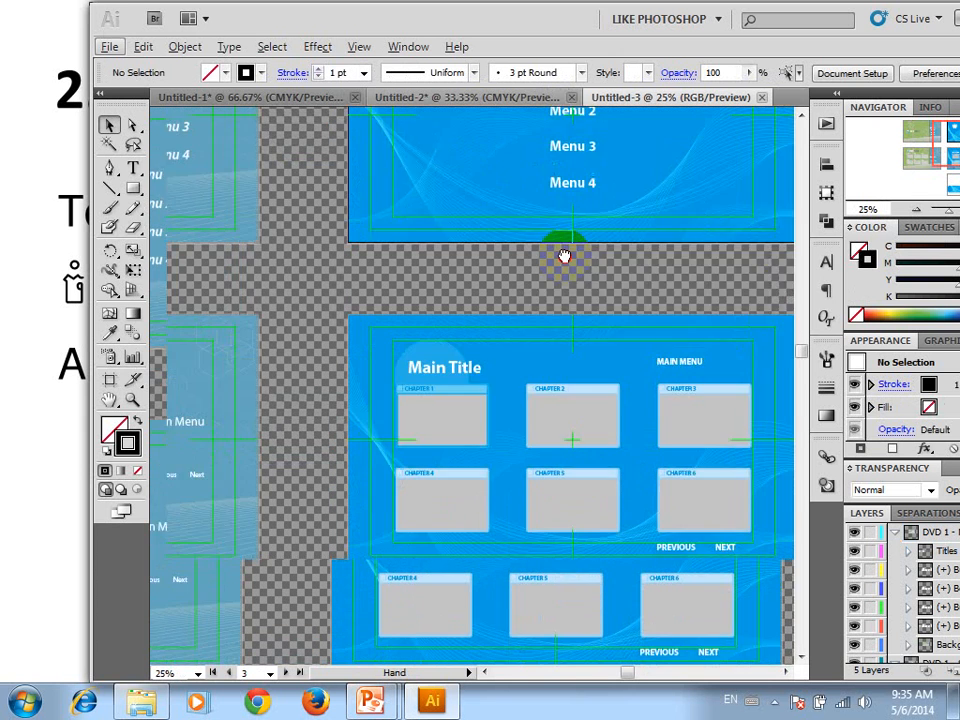
Move the Chapter 4 button frame up and to the right, off its grey placeholder on the blue chapter artboard
{"action": "scroll", "coordinate": [443, 370], "scroll_direction": "up", "scroll_amount": 4}
{"action": "left_click", "coordinate": [429, 317]}
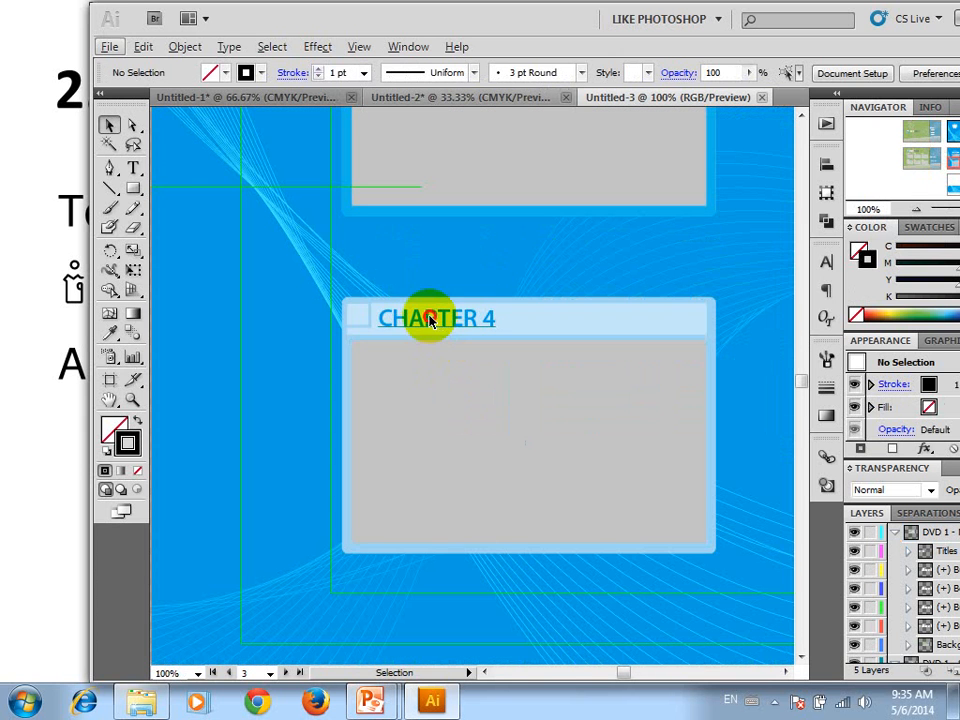
{"action": "key", "text": "space"}
{"action": "left_click_drag", "start_coordinate": [232, 328], "coordinate": [454, 294]}
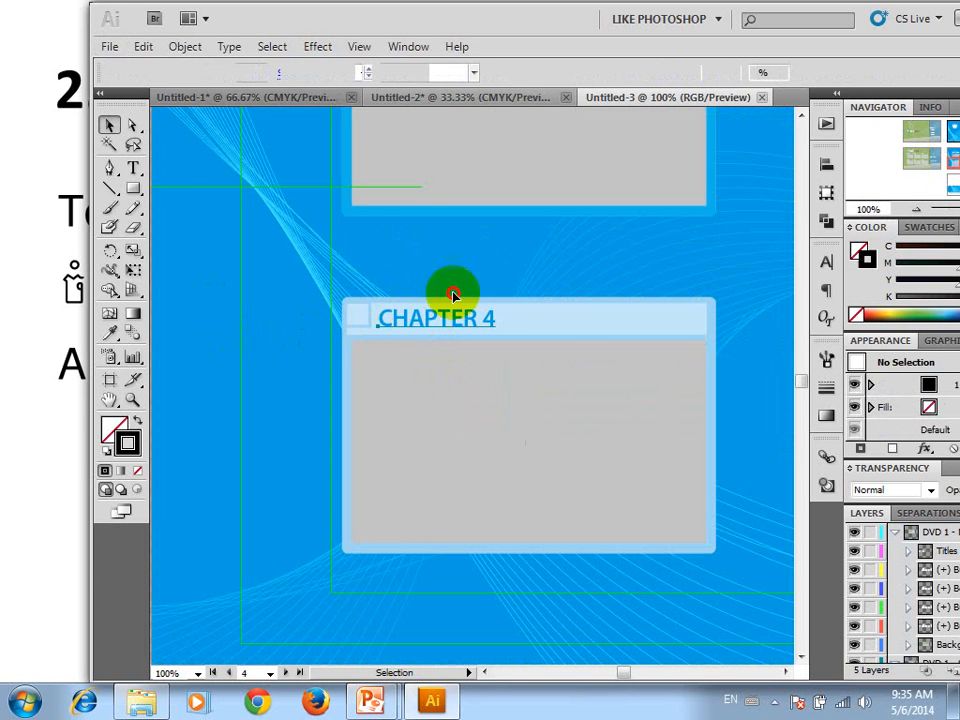
Look over the full set of green and blue DVD screen artboards as a whole
{"action": "scroll", "coordinate": [454, 294], "scroll_direction": "down", "scroll_amount": 2}
{"action": "scroll", "coordinate": [330, 298], "scroll_direction": "down", "scroll_amount": 3}
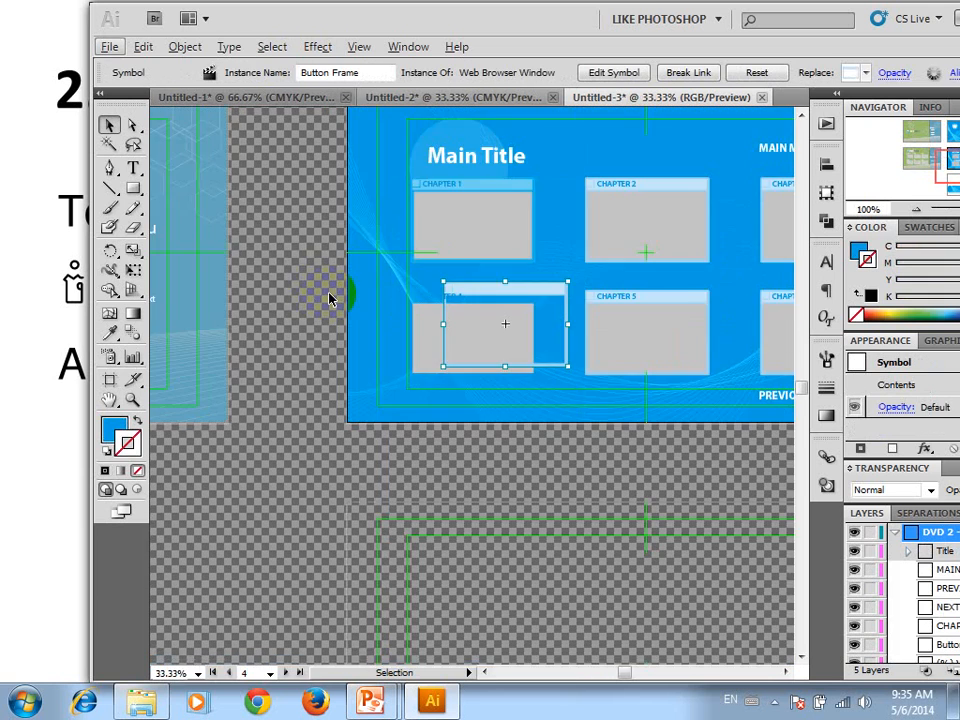
{"action": "scroll", "coordinate": [408, 267], "scroll_direction": "down", "scroll_amount": 1}
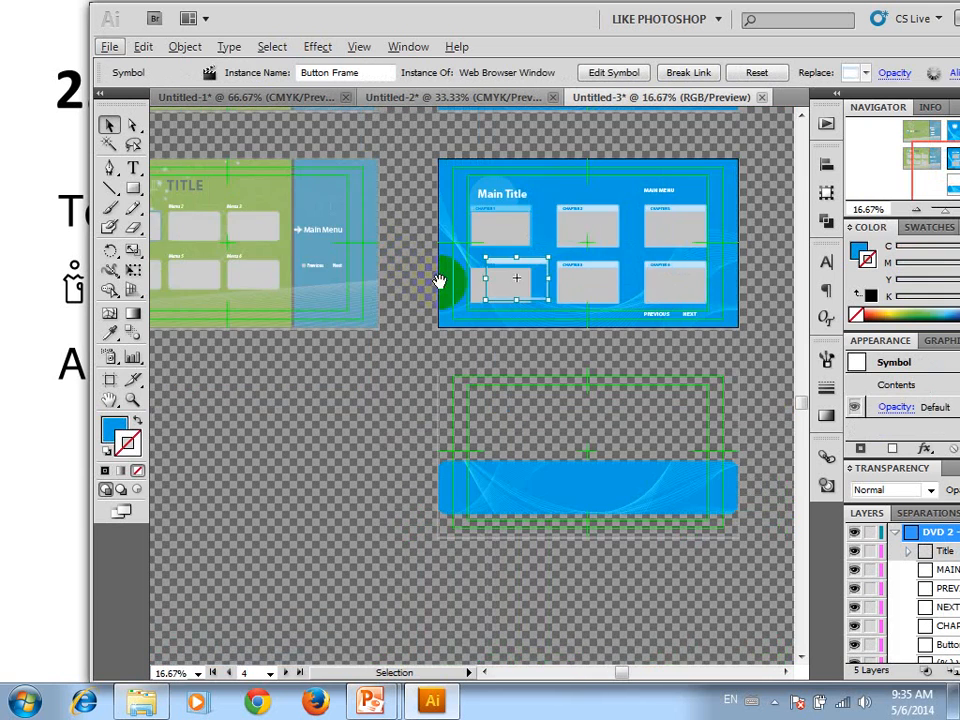
{"action": "key", "text": "space"}
{"action": "left_click_drag", "start_coordinate": [354, 268], "coordinate": [574, 251]}
{"action": "scroll", "coordinate": [448, 290], "scroll_direction": "down", "scroll_amount": 1}
{"action": "key", "text": "space"}
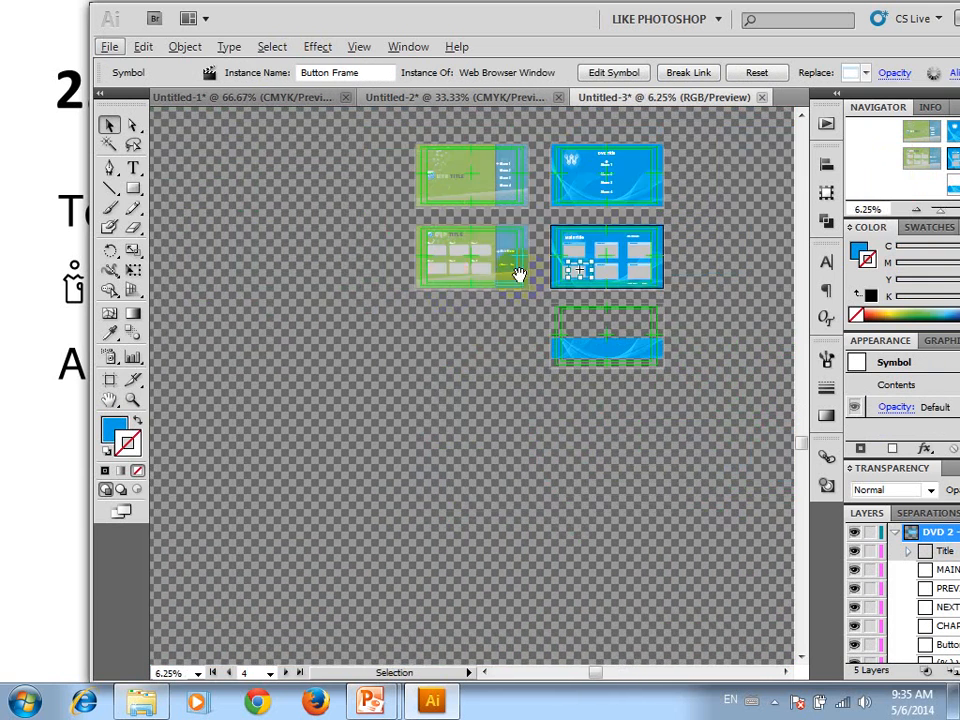
{"action": "left_click_drag", "start_coordinate": [516, 274], "coordinate": [366, 354]}
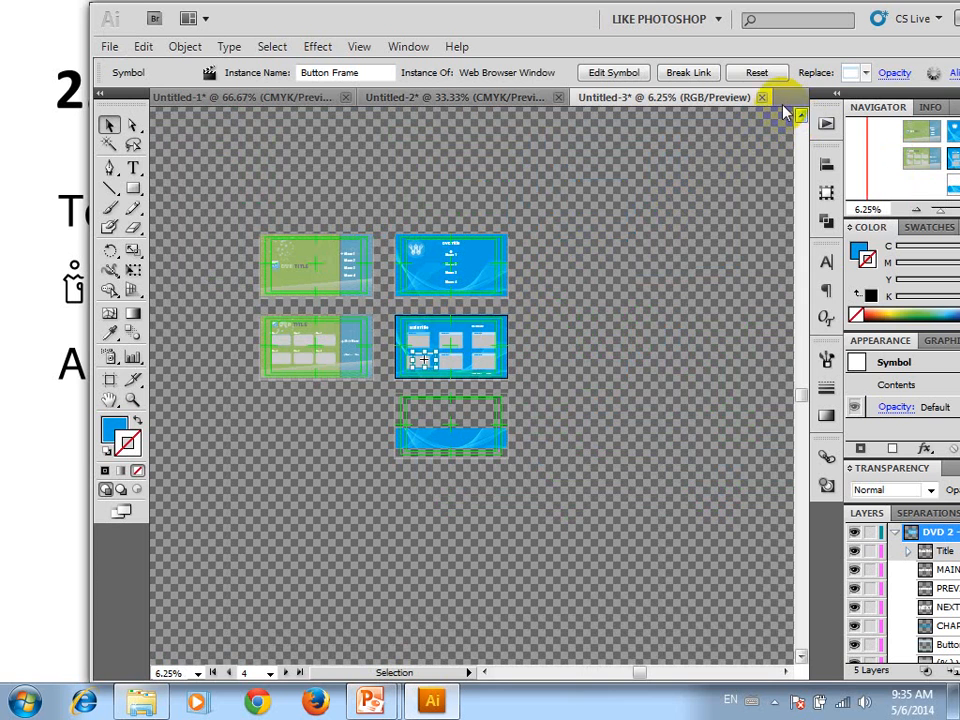
Close the document made from the DVD Screens template without saving its changes
{"action": "left_click", "coordinate": [760, 98]}
{"action": "left_click", "coordinate": [569, 388]}
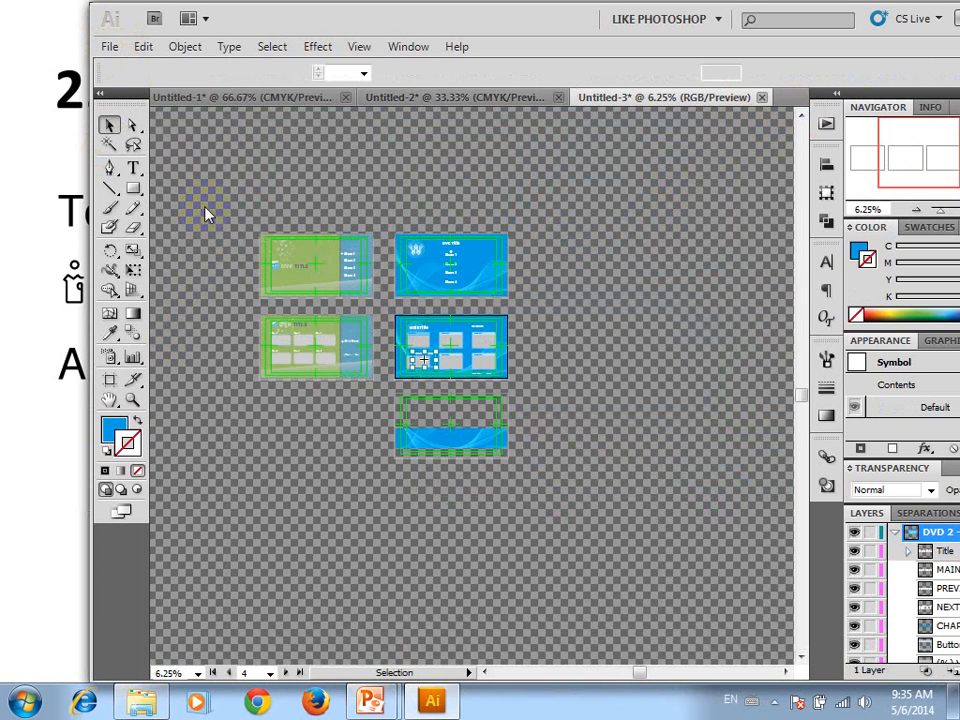
{"action": "left_click", "coordinate": [133, 93]}
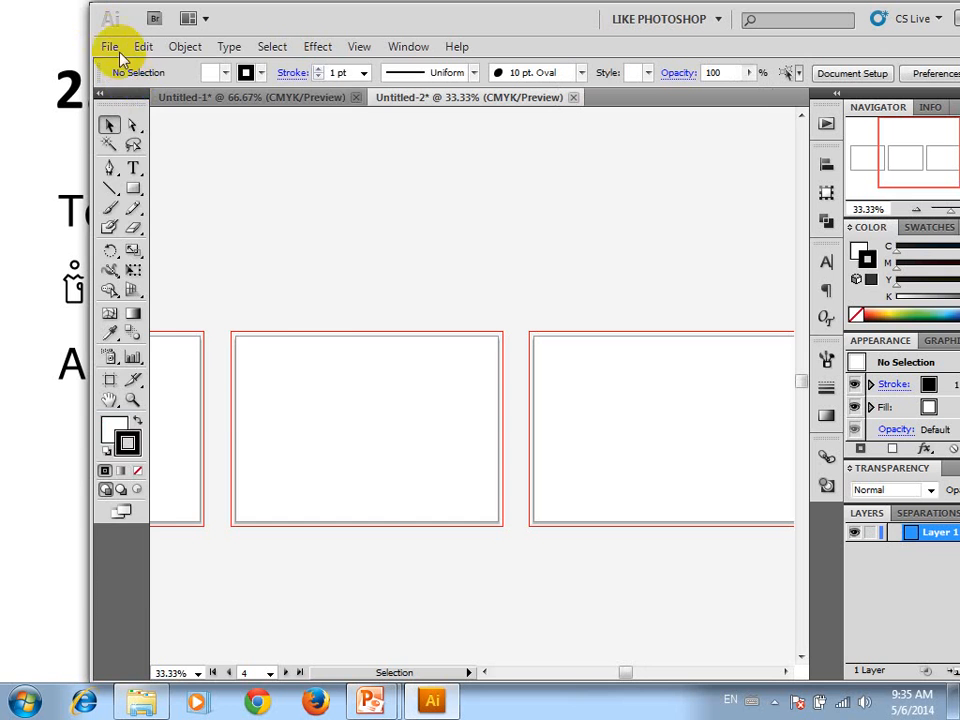
Start a new document from a template and browse to the Sample Art folder inside Sample Files
{"action": "left_click", "coordinate": [109, 46]}
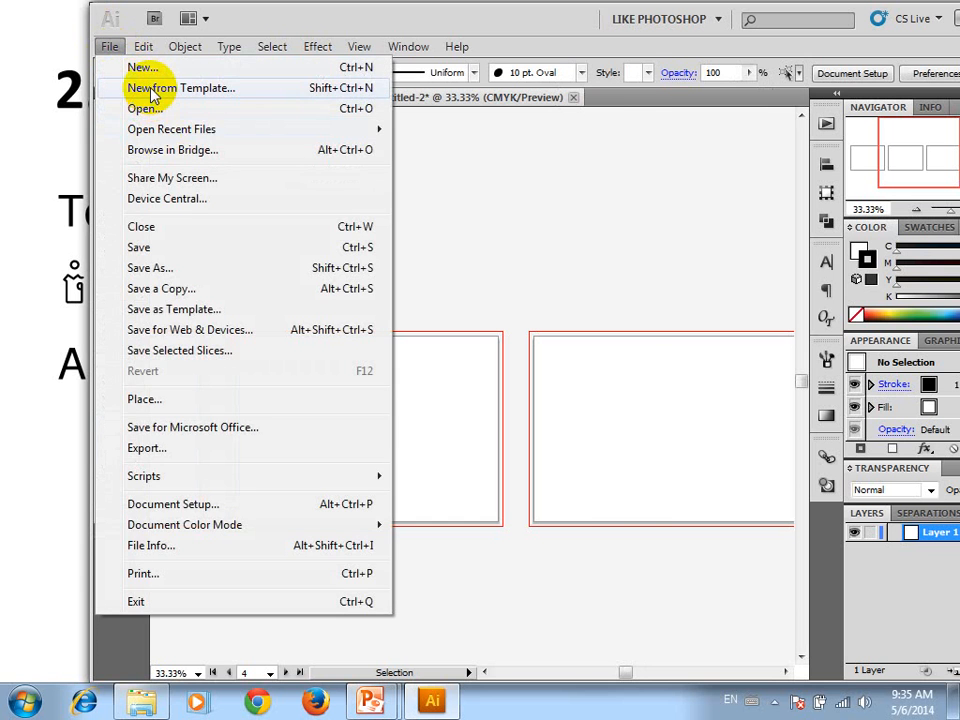
{"action": "left_click", "coordinate": [151, 90]}
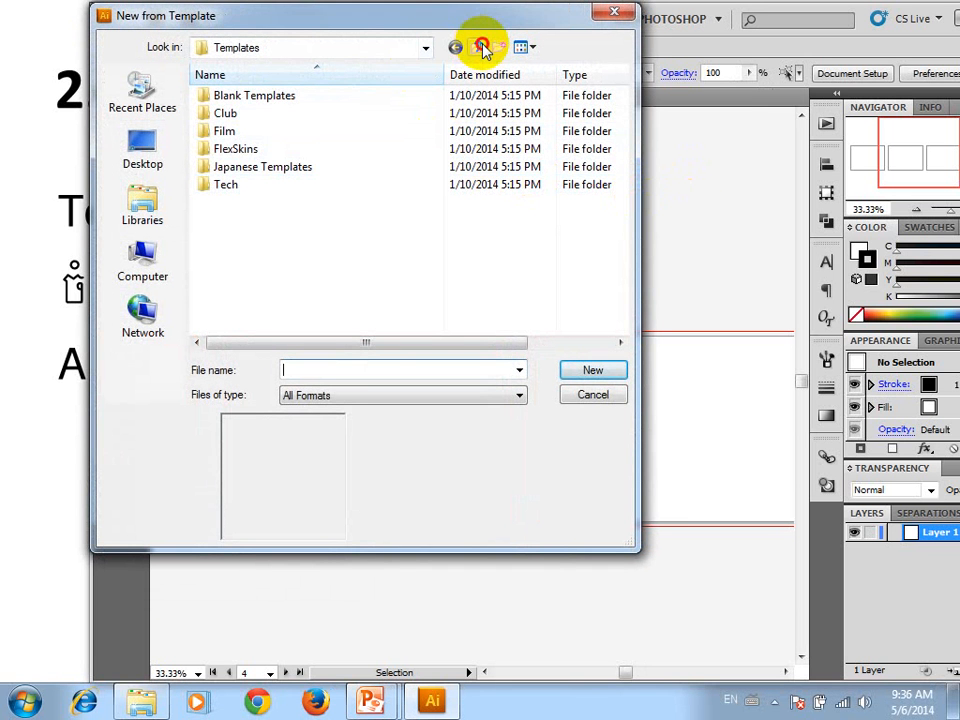
{"action": "left_click", "coordinate": [483, 48]}
{"action": "left_click", "coordinate": [250, 98]}
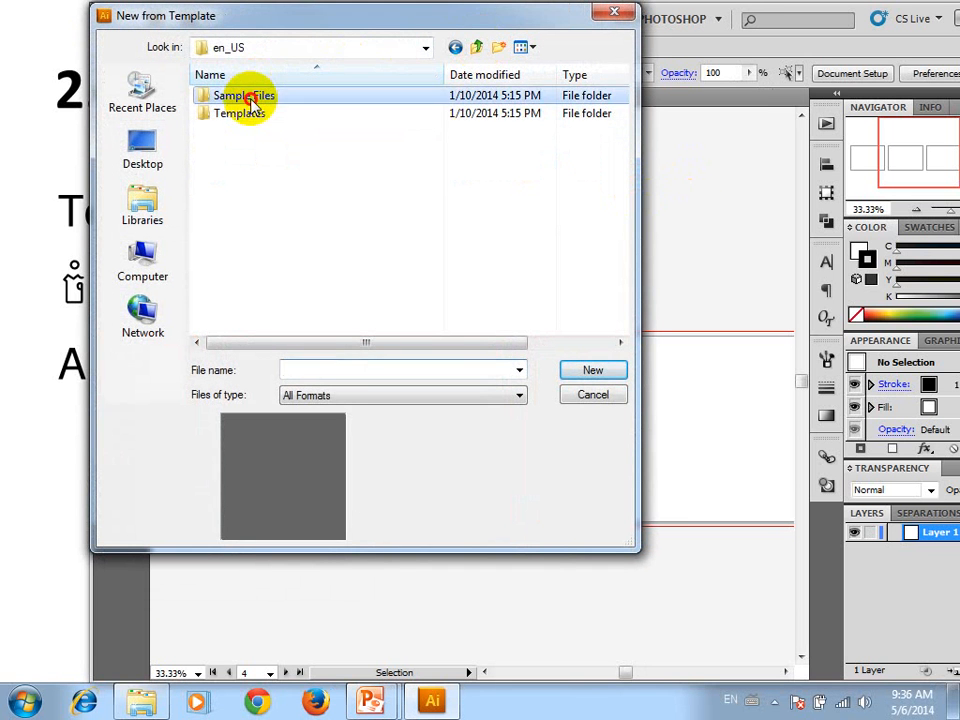
{"action": "double_click", "coordinate": [250, 100]}
{"action": "left_click", "coordinate": [285, 116]}
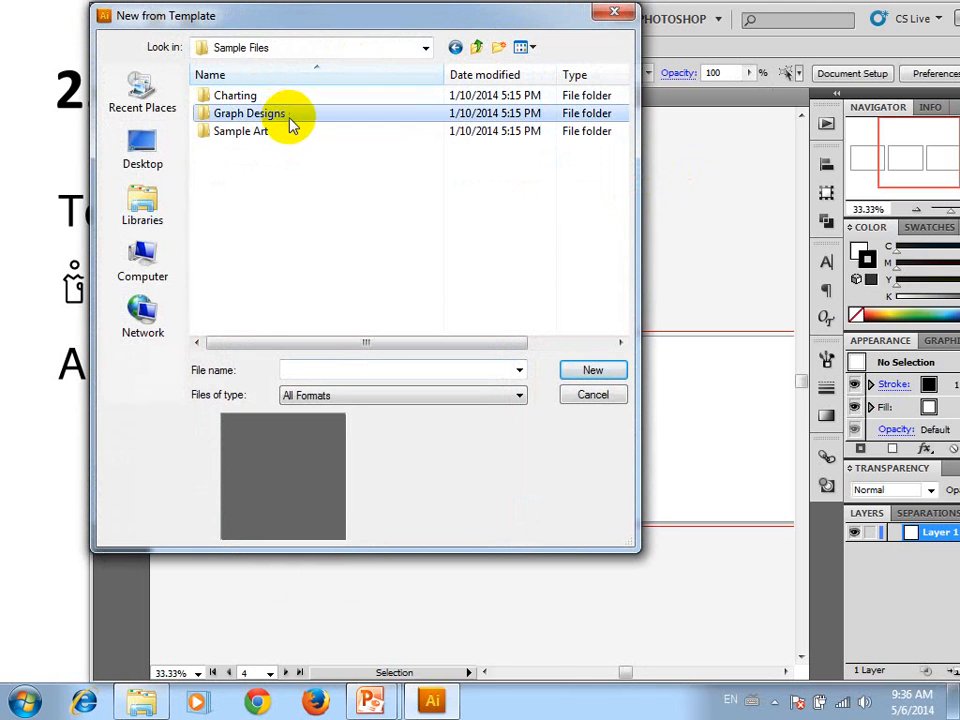
{"action": "double_click", "coordinate": [265, 131]}
Preview the Sample Art files, including Concert Undersea.ai, Local Fare.ai, Loyal Order of Wormwood.ai, Yellowstone Map.ai and In the Cradle of the Deep.ai
{"action": "left_click", "coordinate": [280, 133]}
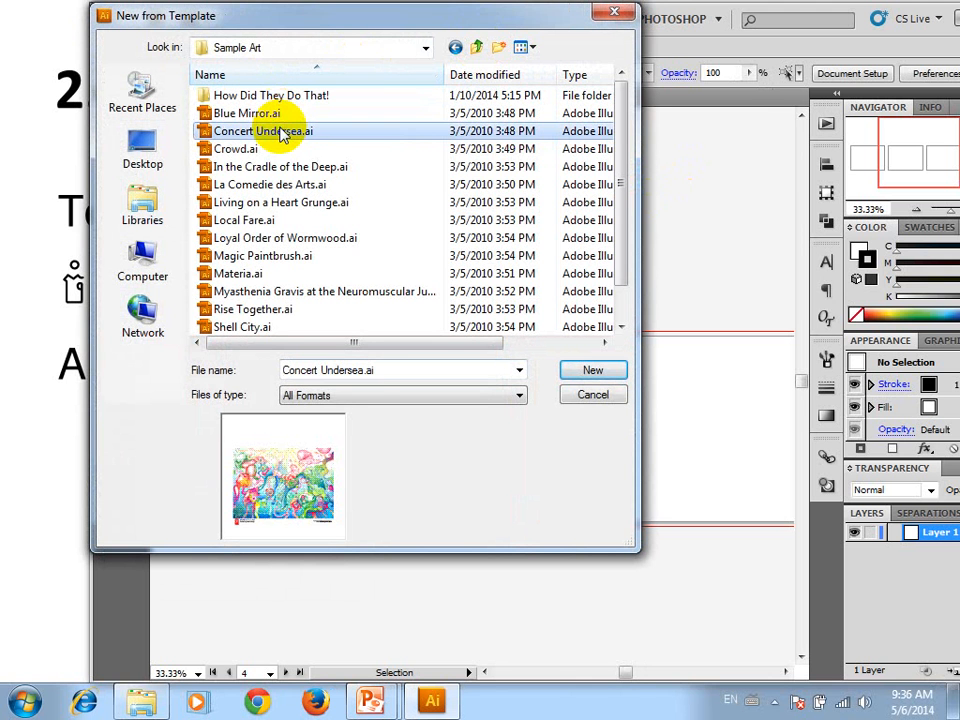
{"action": "left_click", "coordinate": [260, 149]}
{"action": "left_click", "coordinate": [257, 204]}
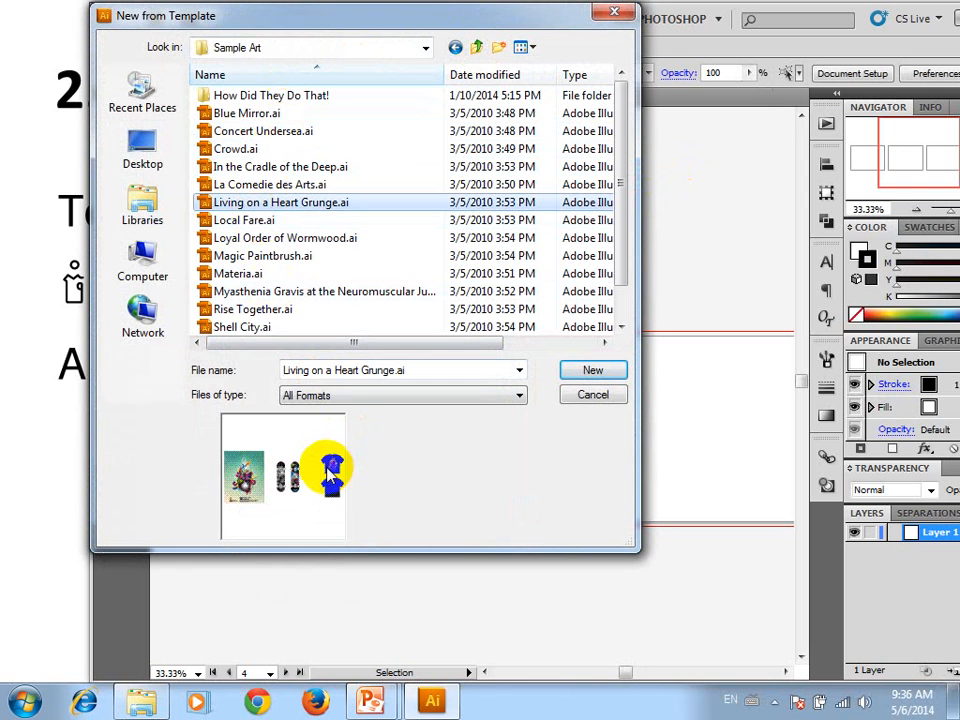
{"action": "left_click", "coordinate": [232, 220]}
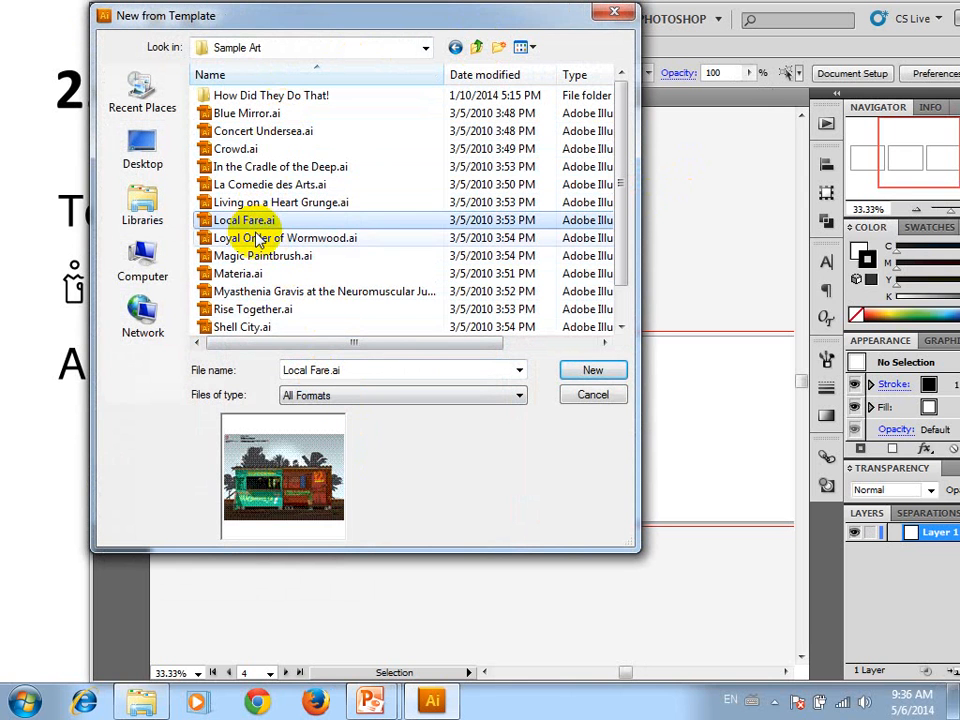
{"action": "left_click", "coordinate": [258, 238]}
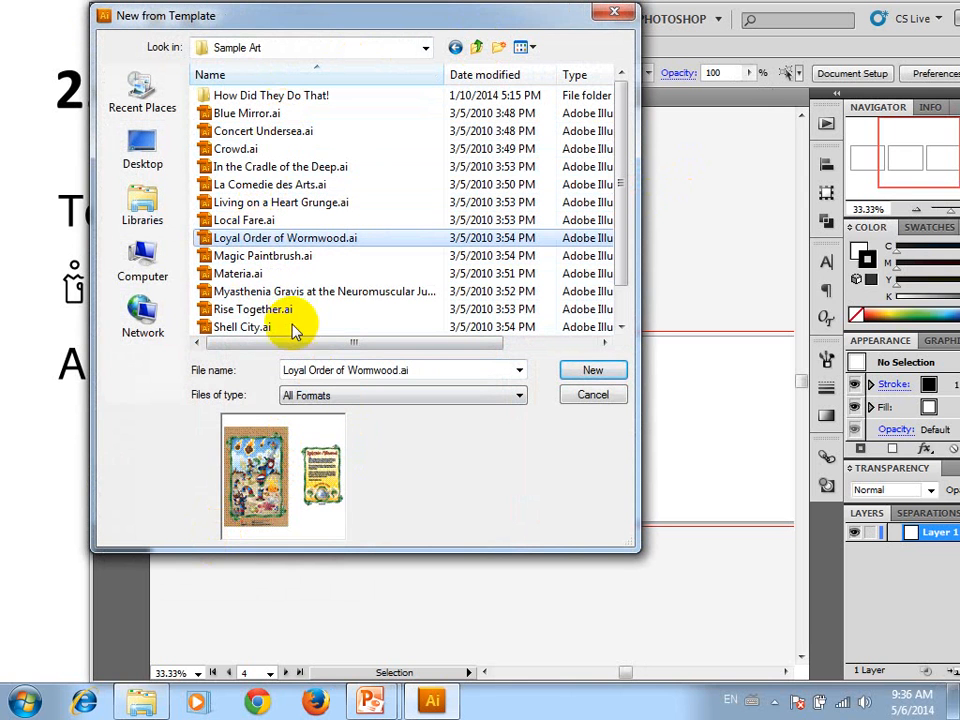
{"action": "left_click", "coordinate": [275, 292]}
{"action": "scroll", "coordinate": [255, 275], "scroll_direction": "down", "scroll_amount": 1}
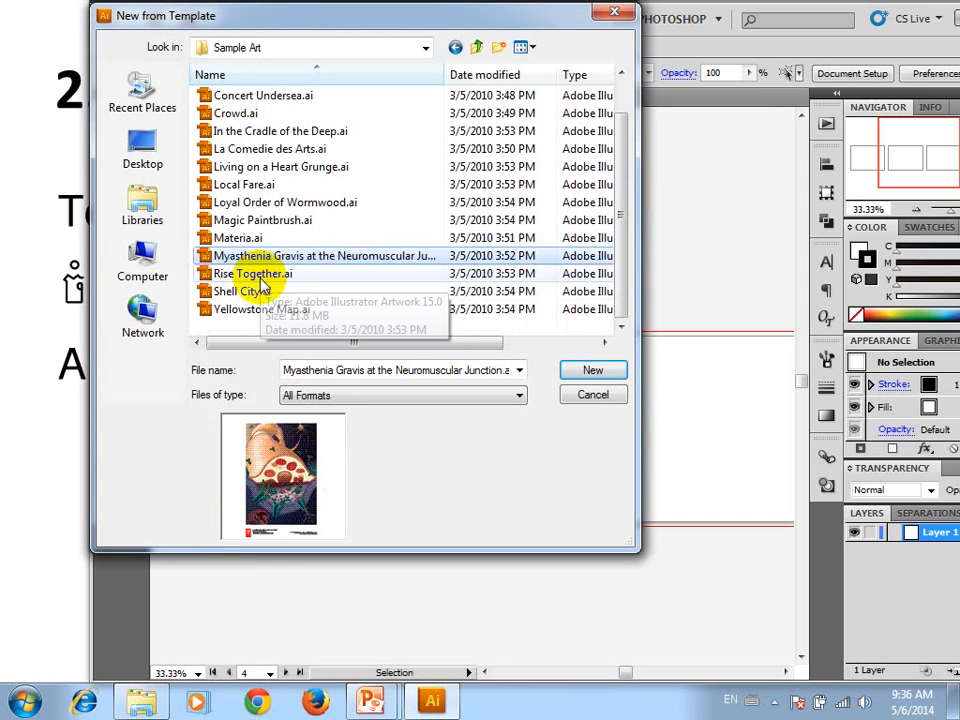
{"action": "left_click", "coordinate": [243, 273]}
{"action": "left_click", "coordinate": [250, 292]}
{"action": "left_click", "coordinate": [252, 313]}
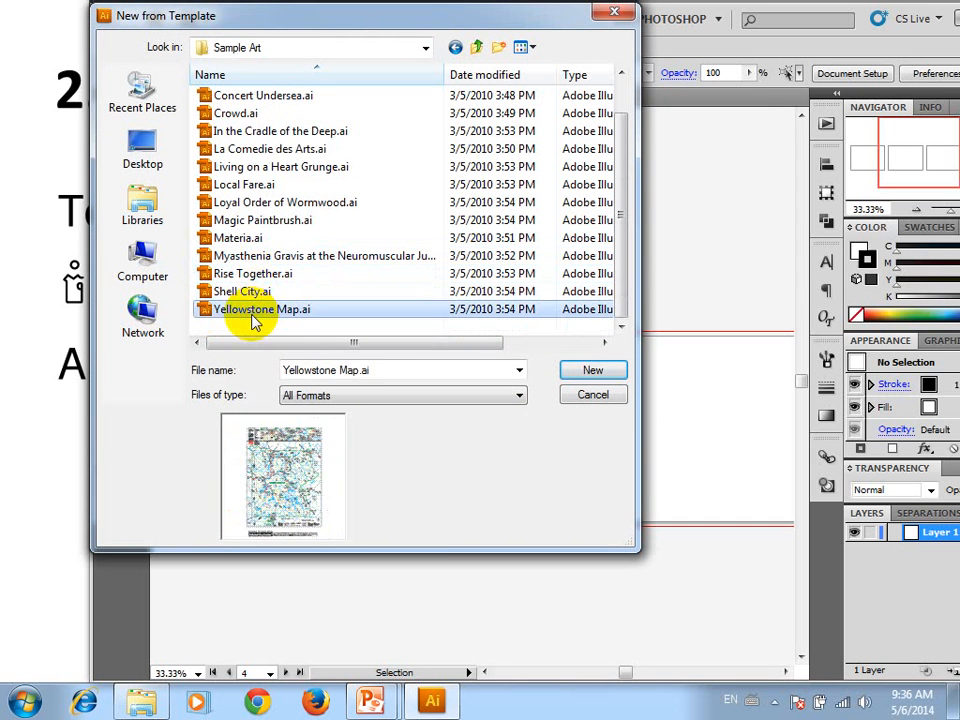
{"action": "left_click", "coordinate": [245, 131]}
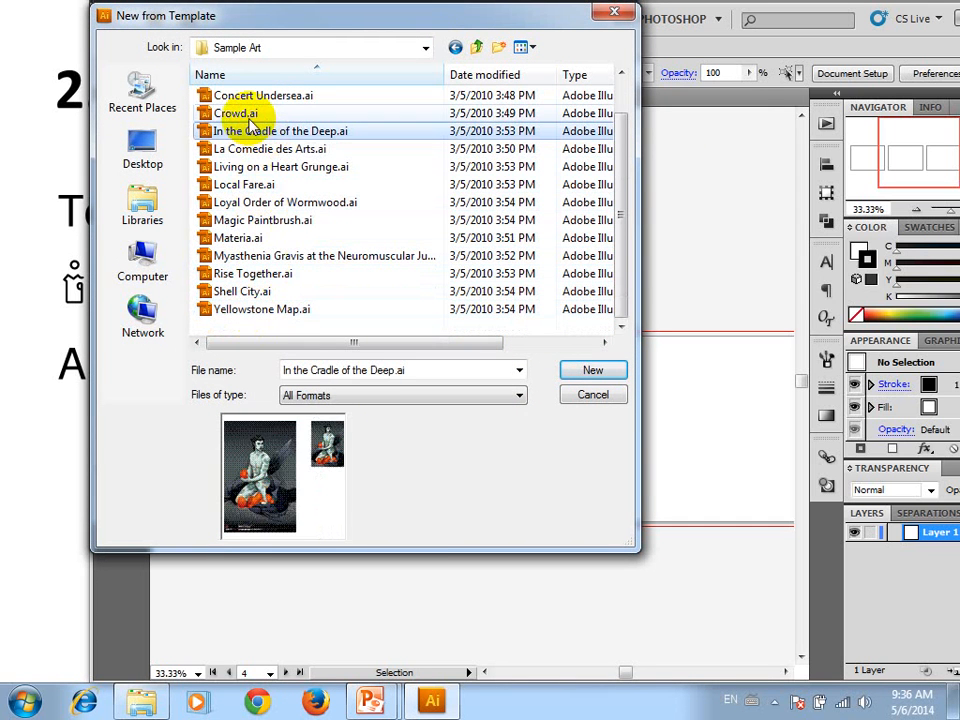
{"action": "scroll", "coordinate": [300, 250], "scroll_direction": "up", "scroll_amount": 1}
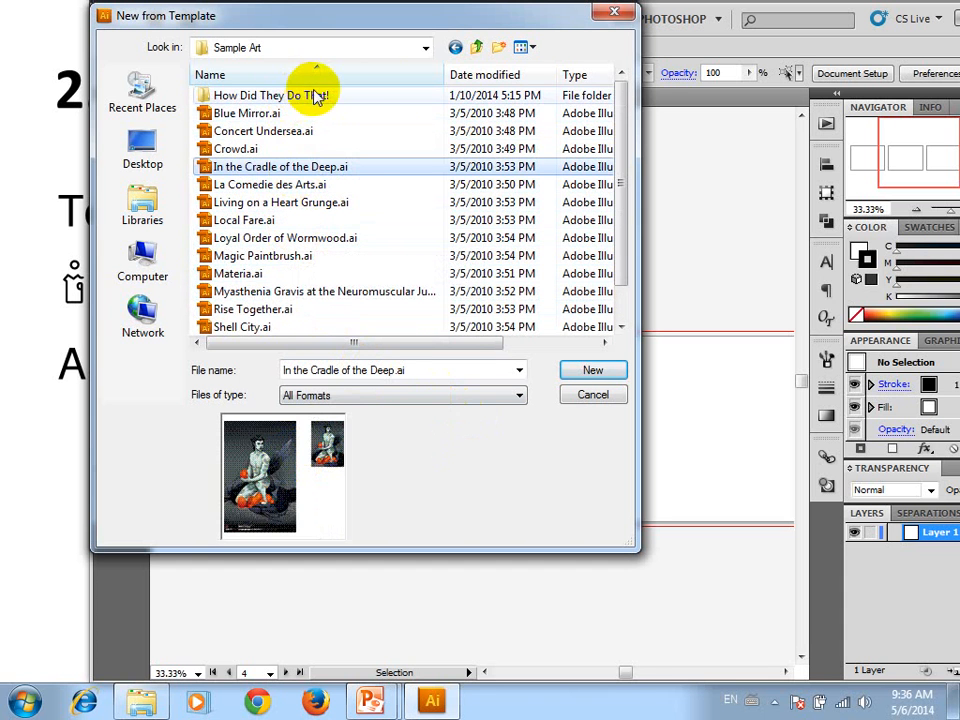
Preview the column, marker and graph sample files in the Graph Designs folder
{"action": "left_click", "coordinate": [473, 47]}
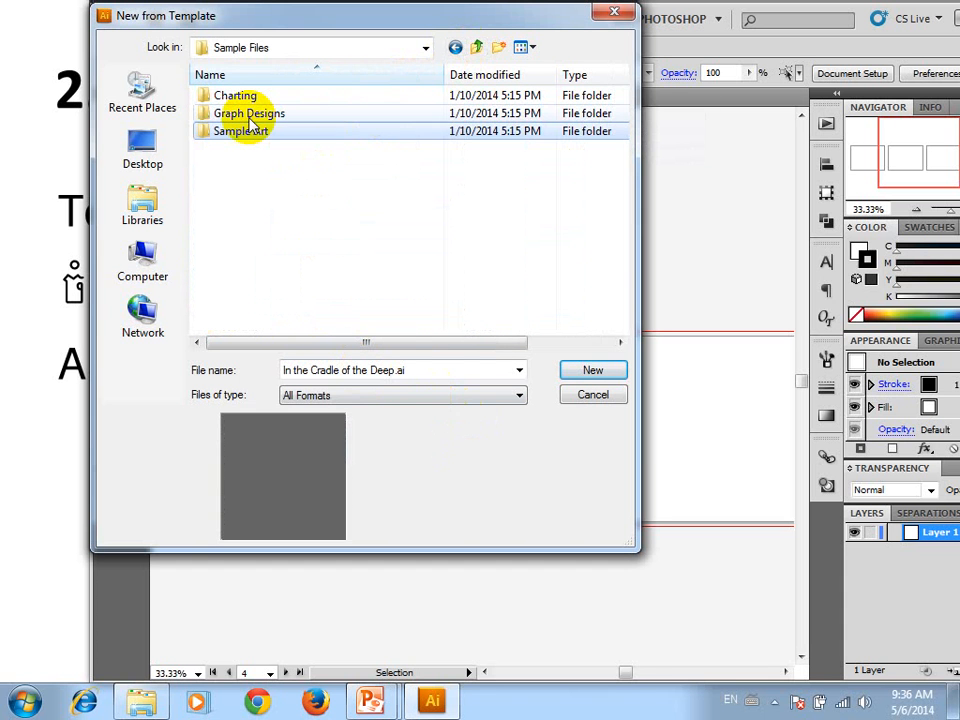
{"action": "double_click", "coordinate": [265, 113]}
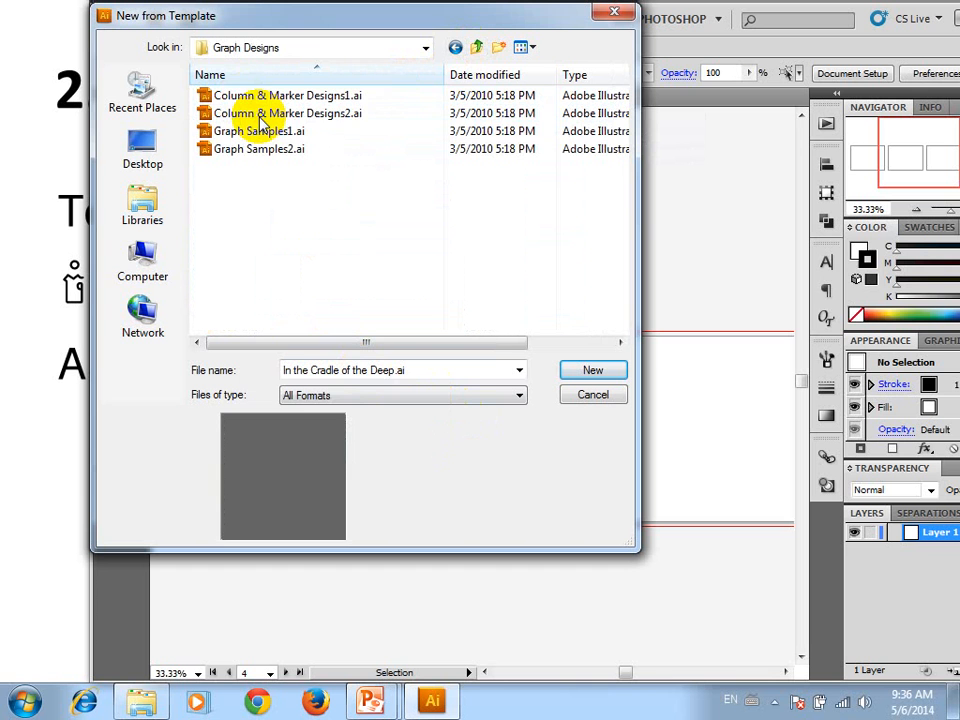
{"action": "left_click", "coordinate": [260, 116]}
{"action": "left_click", "coordinate": [252, 131]}
{"action": "left_click", "coordinate": [252, 148]}
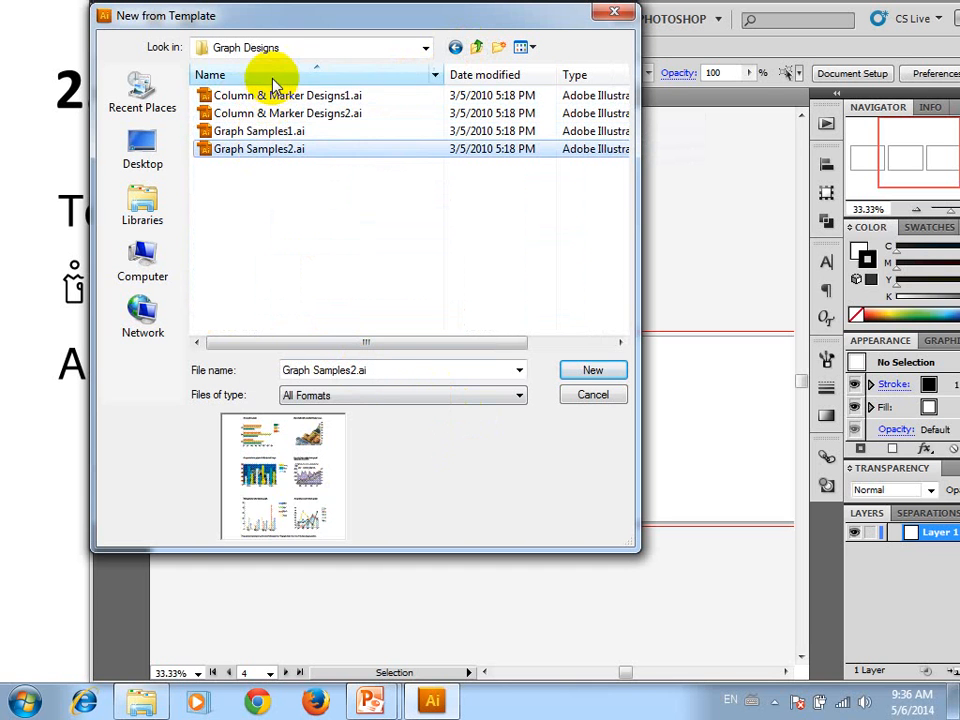
{"action": "left_click", "coordinate": [280, 95]}
Look through the How Did They Do That! folder of how-to PDFs inside Sample Art
{"action": "left_click", "coordinate": [477, 52]}
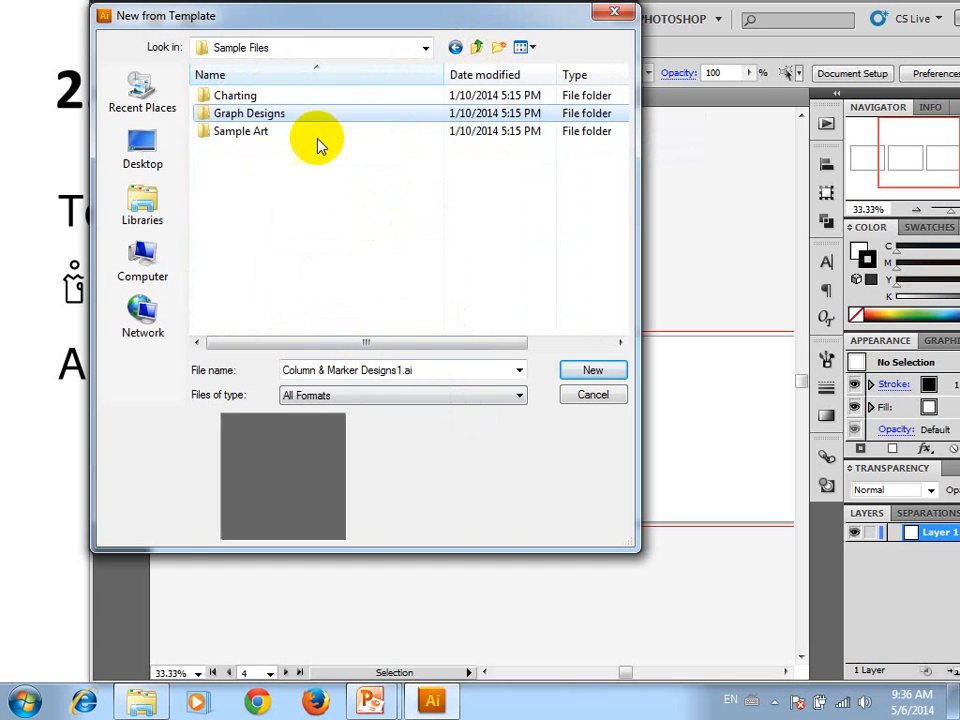
{"action": "left_click", "coordinate": [474, 50]}
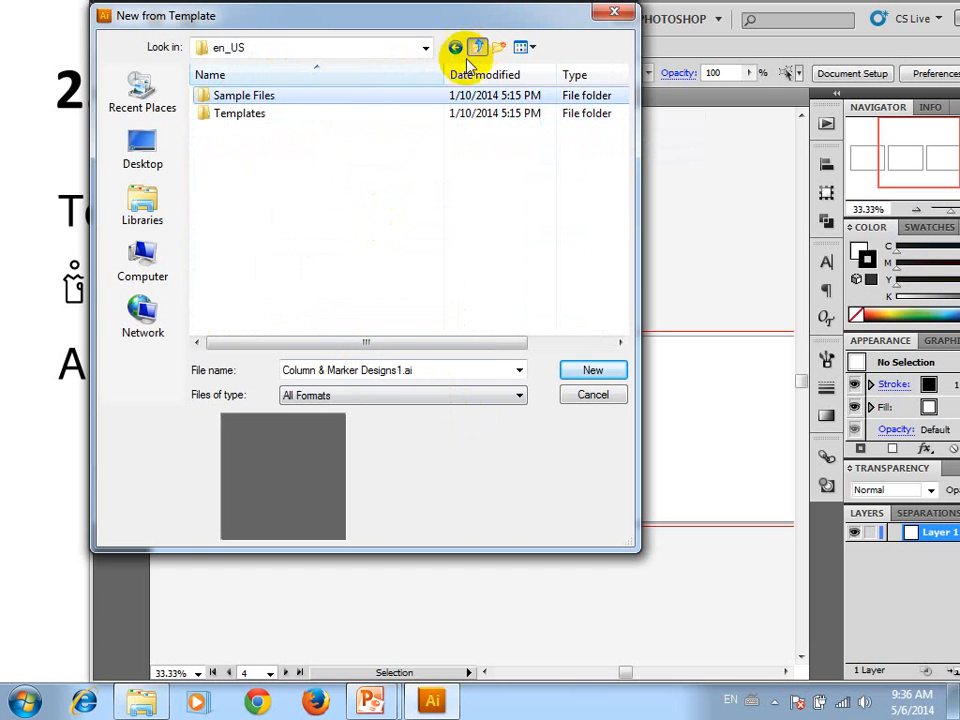
{"action": "double_click", "coordinate": [258, 95]}
{"action": "double_click", "coordinate": [262, 133]}
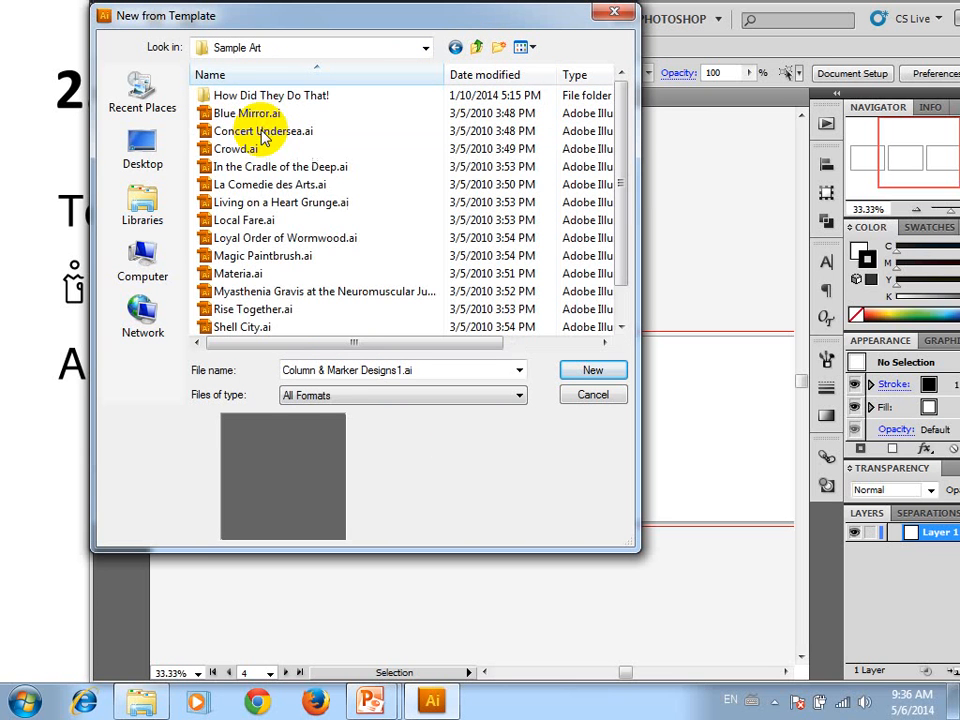
{"action": "double_click", "coordinate": [258, 97]}
{"action": "left_click", "coordinate": [268, 100]}
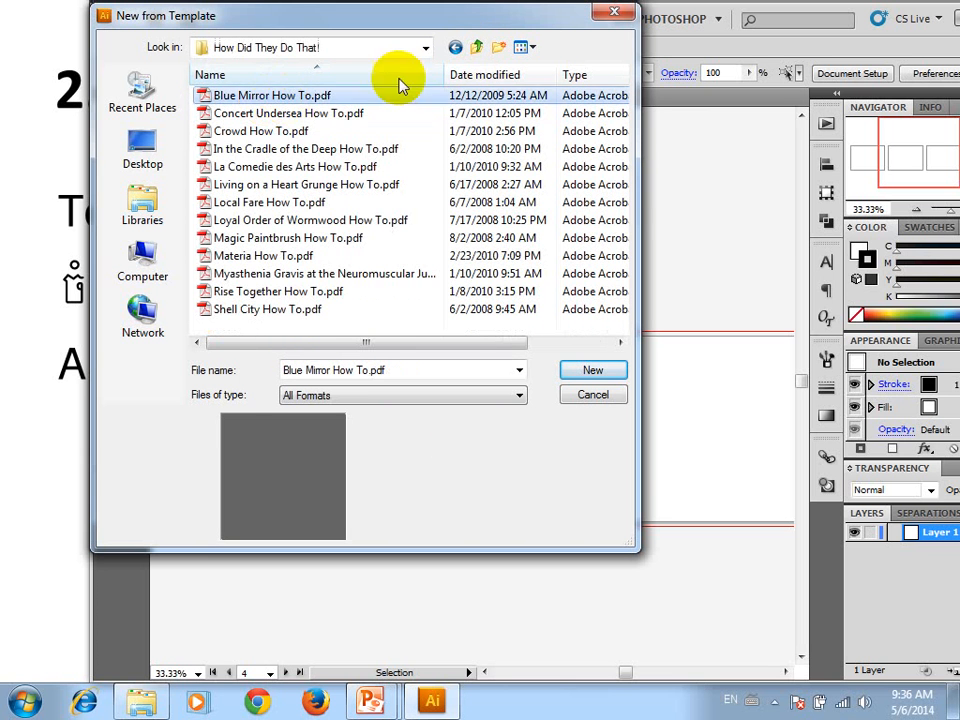
Create a new document from In the Cradle of the Deep.ai in the Sample Art folder
{"action": "left_click", "coordinate": [476, 47]}
{"action": "left_click", "coordinate": [242, 133]}
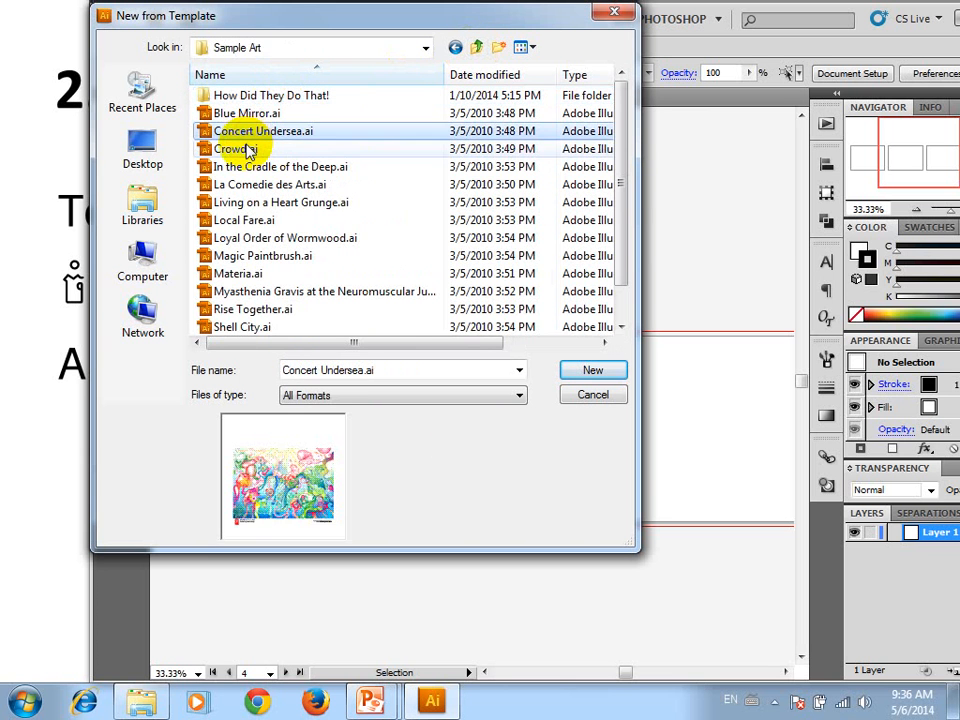
{"action": "left_click", "coordinate": [251, 149]}
{"action": "left_click", "coordinate": [228, 166]}
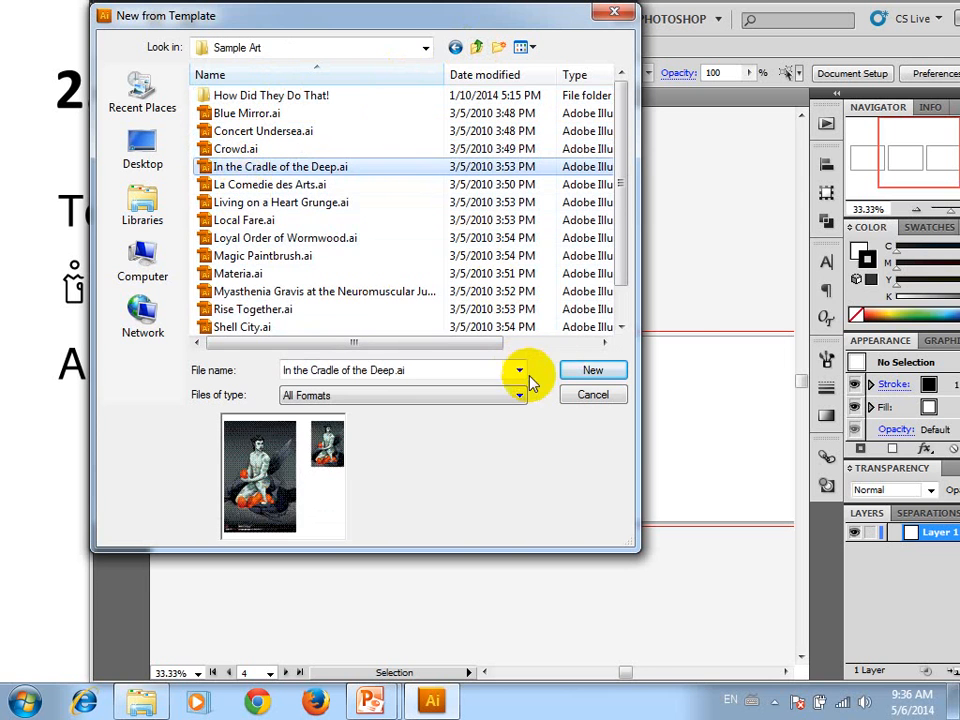
{"action": "left_click", "coordinate": [588, 371]}
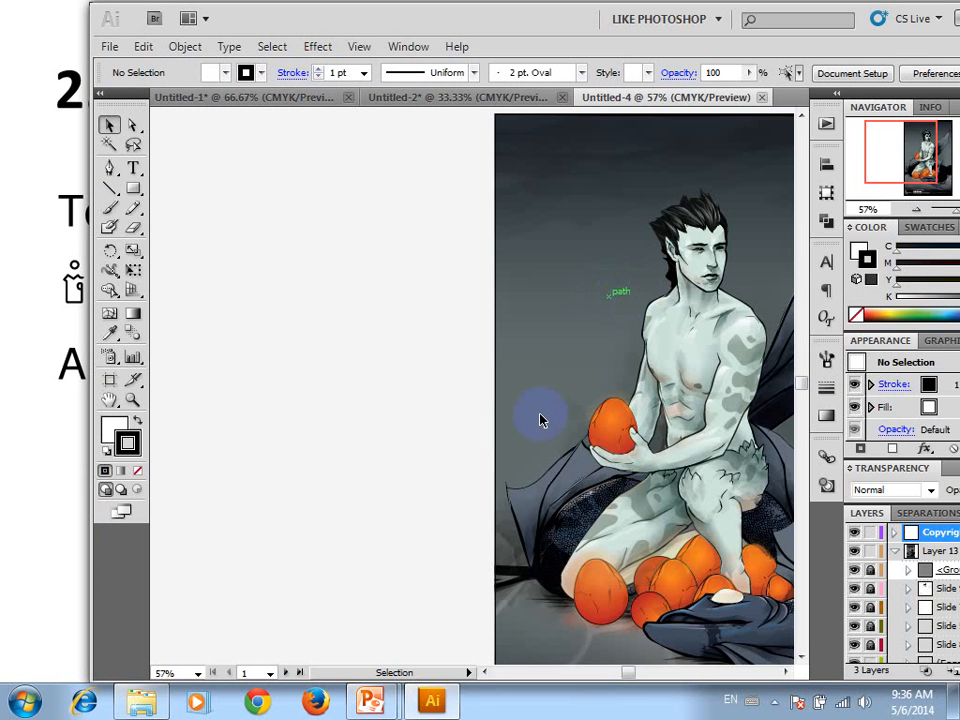
Examine the large winged-figure artwork on the first artboard, both up close and as a whole
{"action": "key", "text": "space"}
{"action": "left_click_drag", "start_coordinate": [716, 336], "coordinate": [332, 318]}
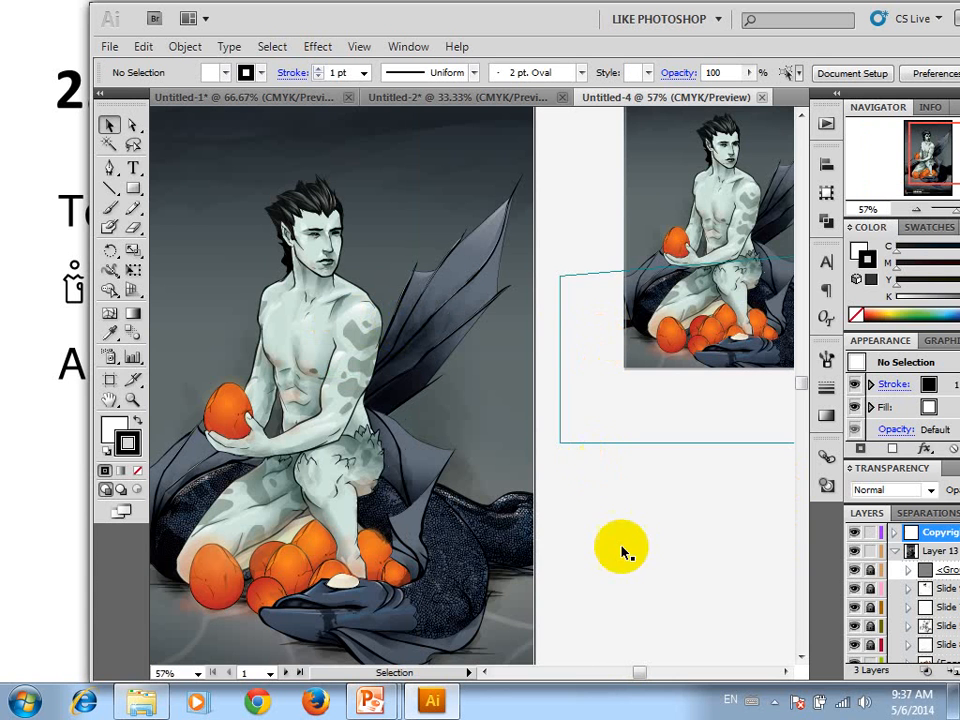
{"action": "left_click_drag", "start_coordinate": [420, 526], "coordinate": [368, 522]}
{"action": "key", "text": "space"}
{"action": "mouse_move", "coordinate": [317, 405]}
{"action": "left_mouse_down"}
{"action": "mouse_move", "coordinate": [366, 352]}
{"action": "mouse_move", "coordinate": [340, 340]}
{"action": "left_mouse_up"}
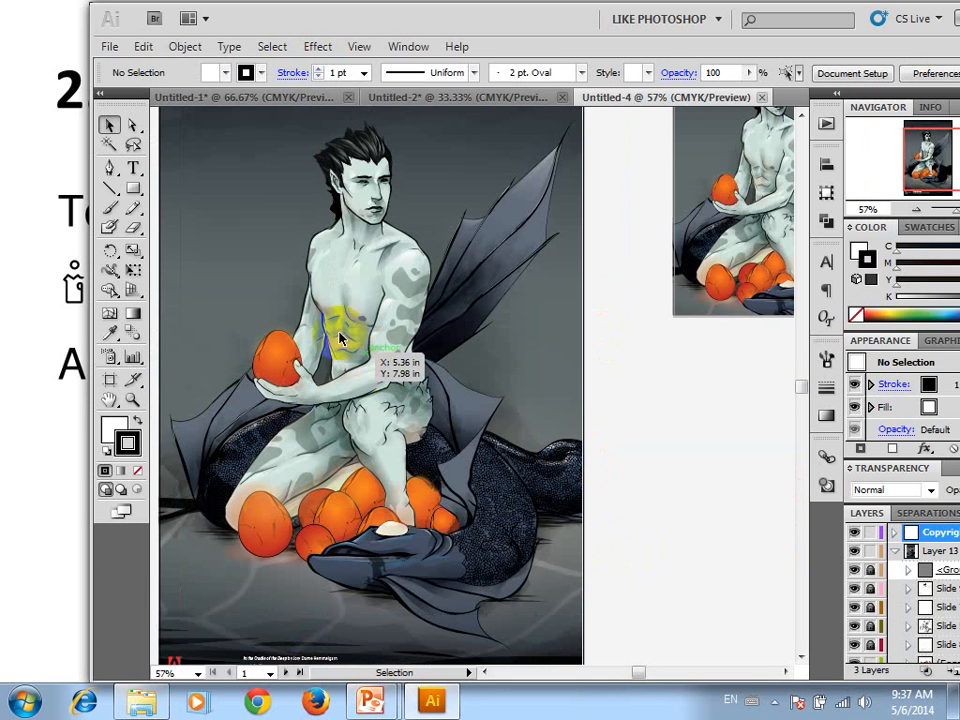
{"action": "scroll", "coordinate": [340, 340], "scroll_direction": "up", "scroll_amount": 2}
{"action": "key", "text": "space"}
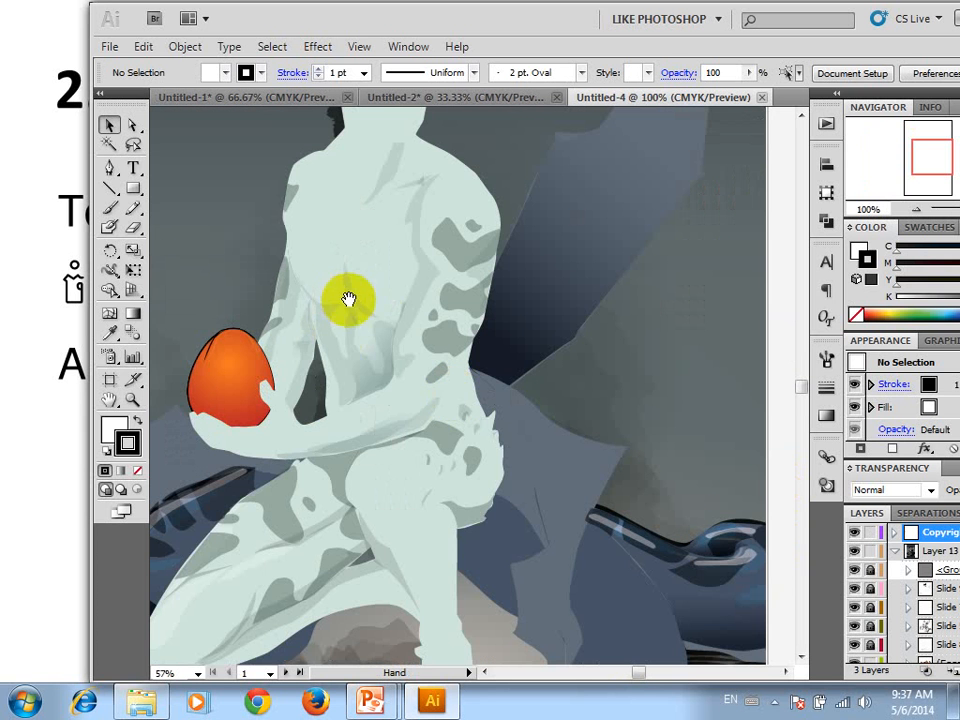
{"action": "left_click_drag", "start_coordinate": [400, 326], "coordinate": [456, 478]}
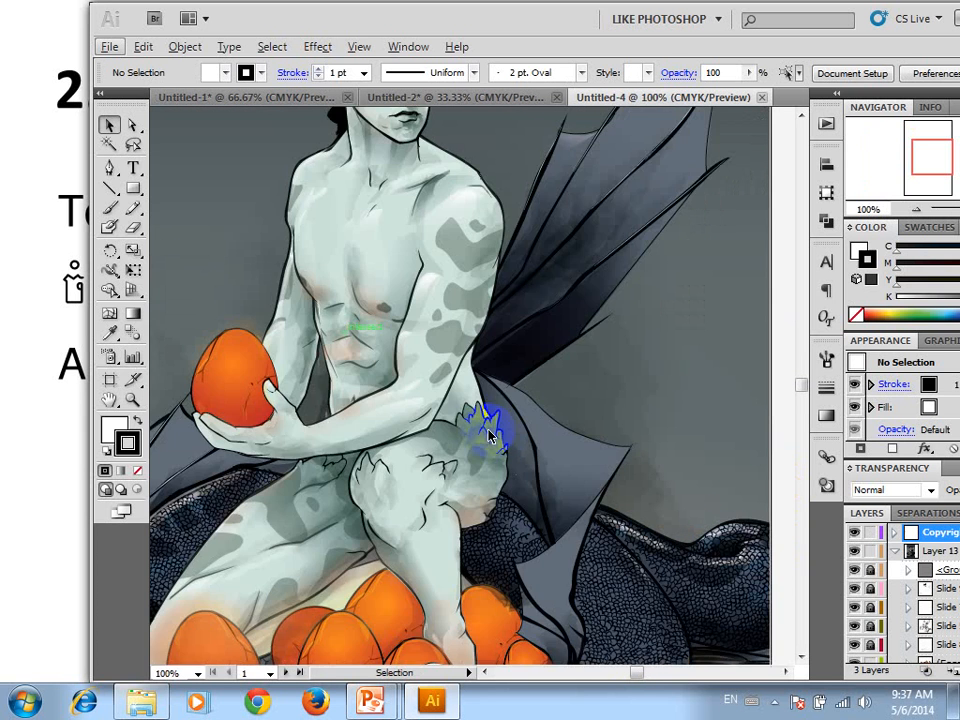
{"action": "scroll", "coordinate": [490, 436], "scroll_direction": "down", "scroll_amount": 2}
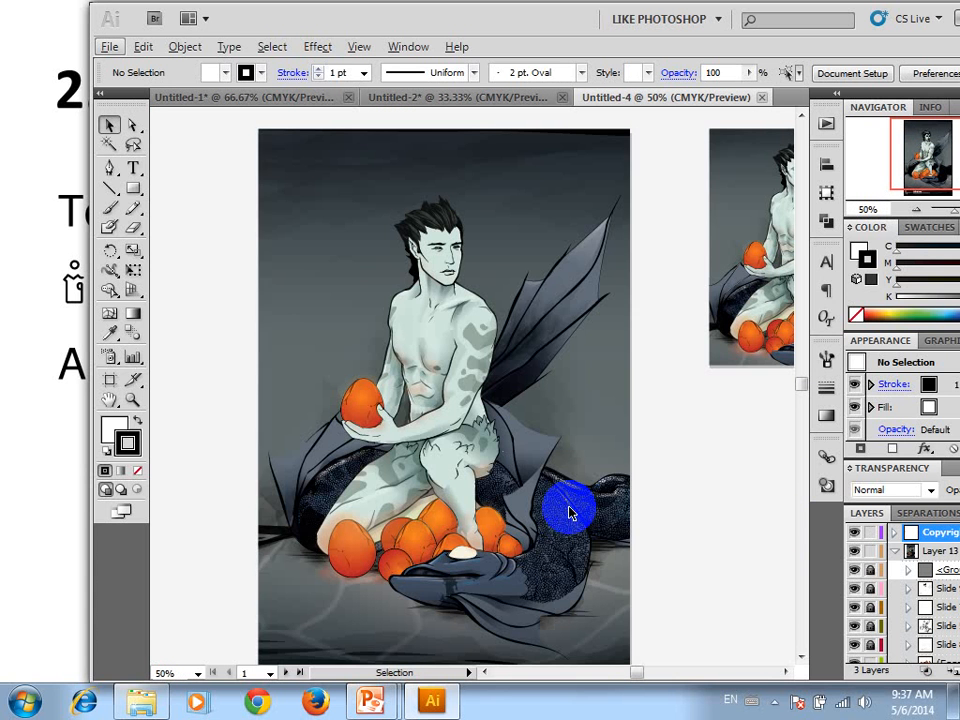
{"action": "left_click", "coordinate": [419, 328]}
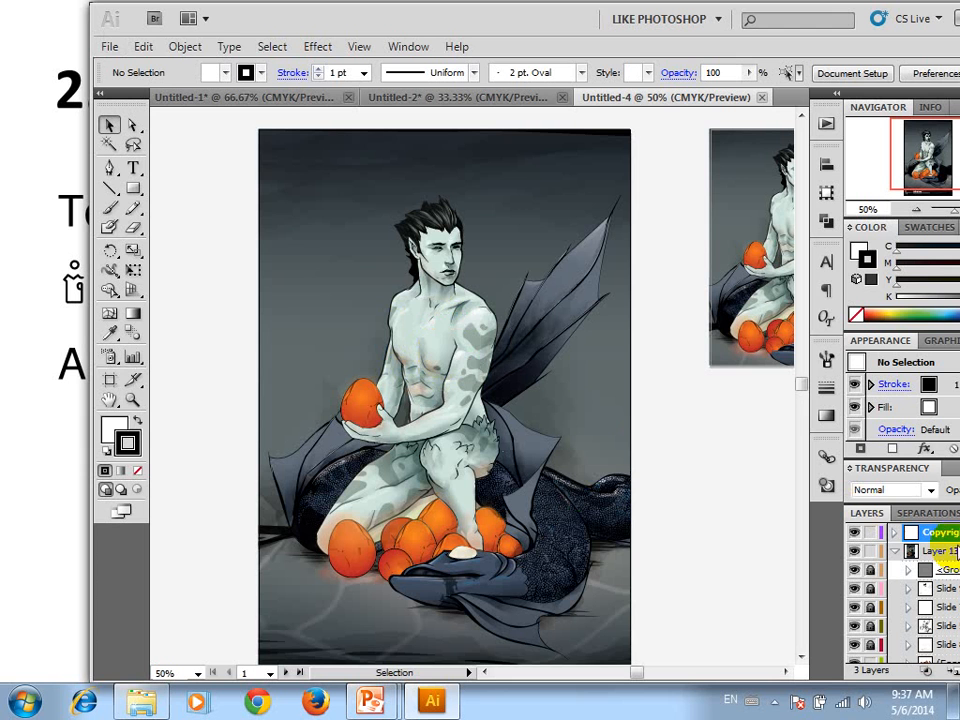
{"action": "left_click_drag", "start_coordinate": [623, 313], "coordinate": [428, 385]}
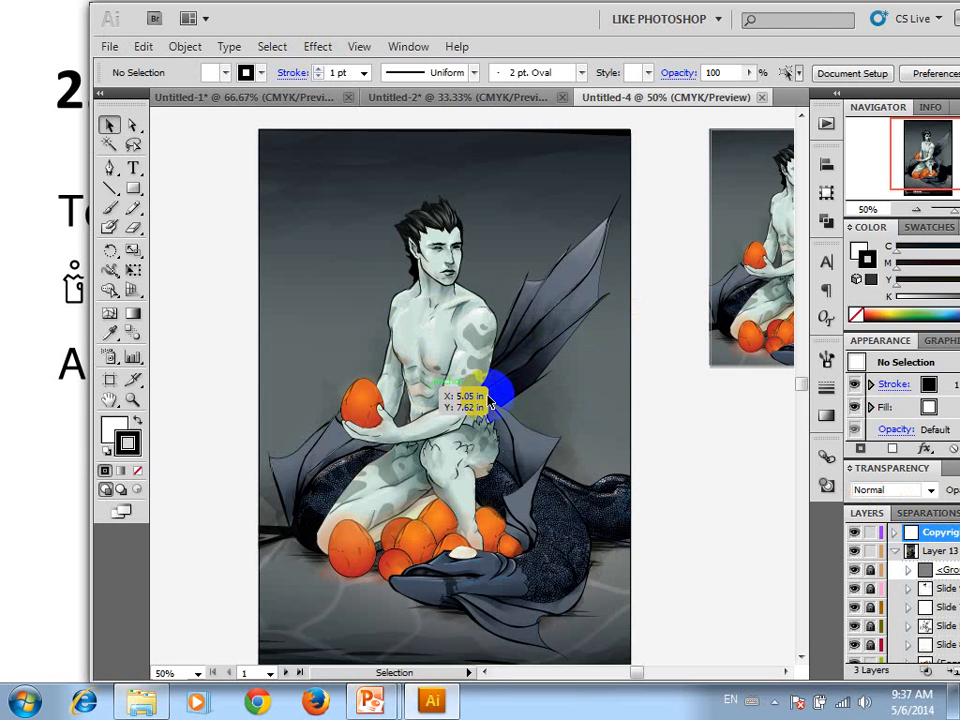
Select the winged-figure artwork group on the smaller second artboard and examine its paths up close
{"action": "scroll", "coordinate": [488, 398], "scroll_direction": "down", "scroll_amount": 1}
{"action": "scroll", "coordinate": [488, 398], "scroll_direction": "down", "scroll_amount": 2}
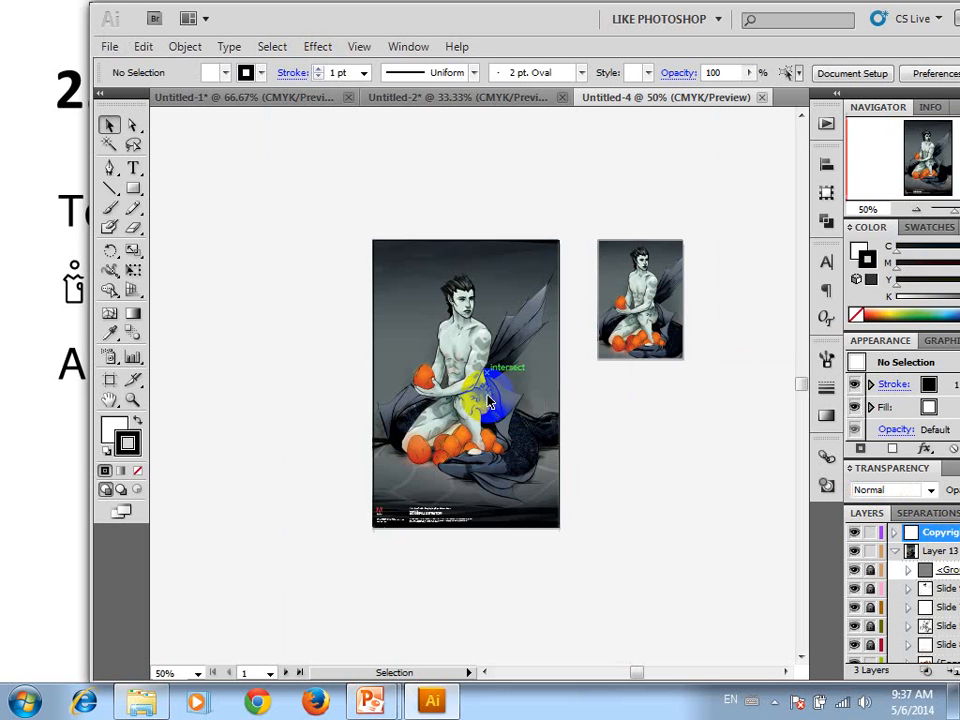
{"action": "left_click", "coordinate": [649, 289]}
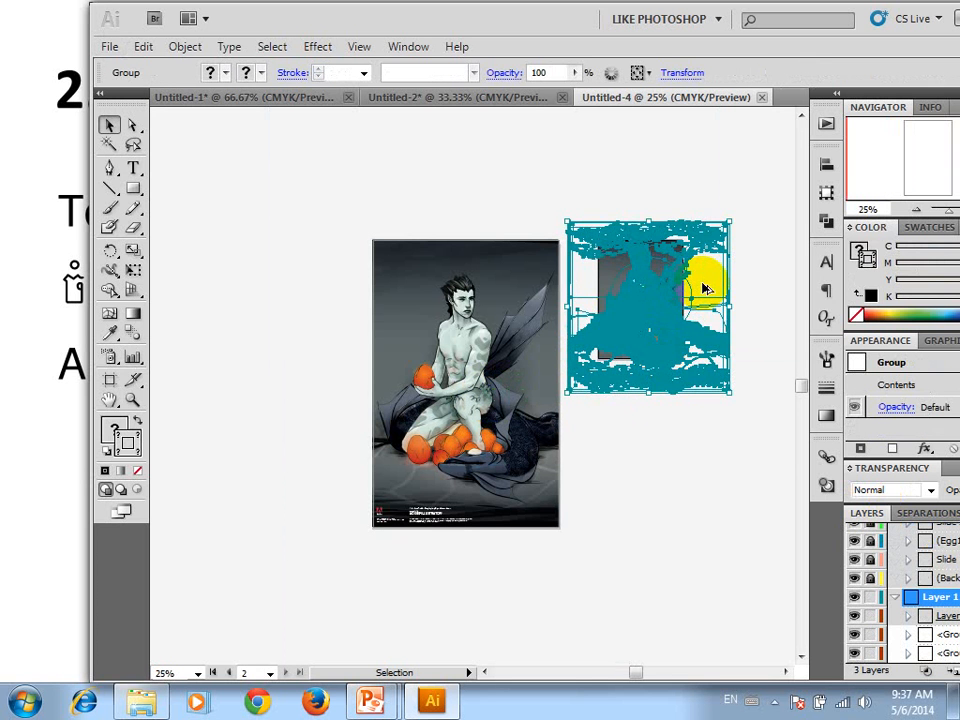
{"action": "scroll", "coordinate": [700, 283], "scroll_direction": "up", "scroll_amount": 2}
{"action": "left_click_drag", "start_coordinate": [645, 256], "coordinate": [488, 287]}
{"action": "left_click", "coordinate": [420, 340]}
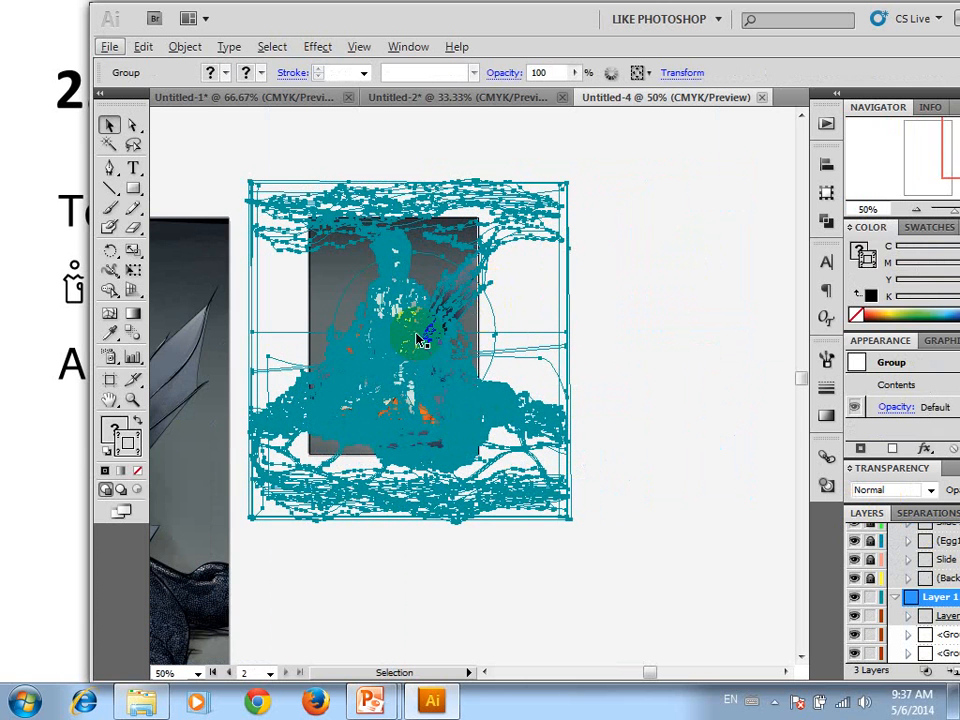
{"action": "scroll", "coordinate": [415, 343], "scroll_direction": "up", "scroll_amount": 2}
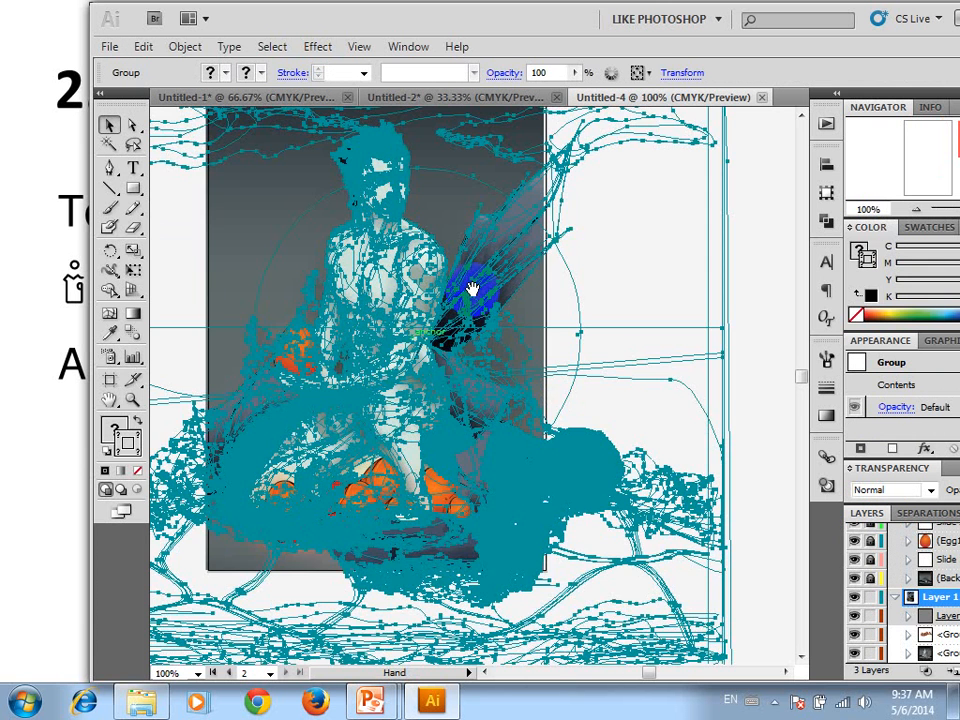
{"action": "scroll", "coordinate": [472, 289], "scroll_direction": "down", "scroll_amount": 1}
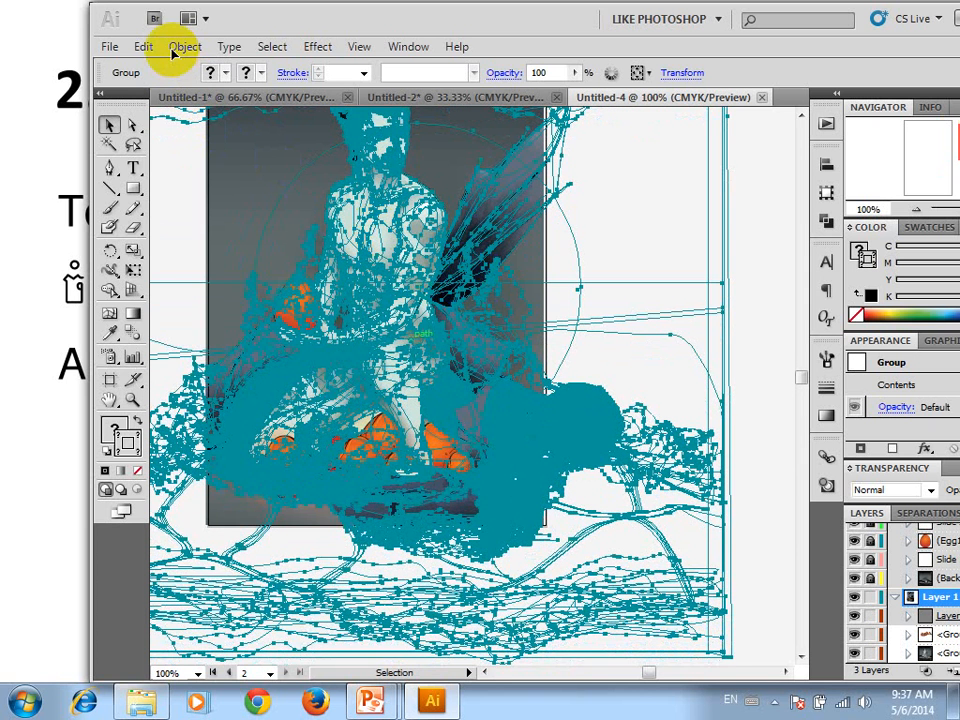
Expand the appearance of the selected winged-figure group and deselect it
{"action": "left_click", "coordinate": [182, 47]}
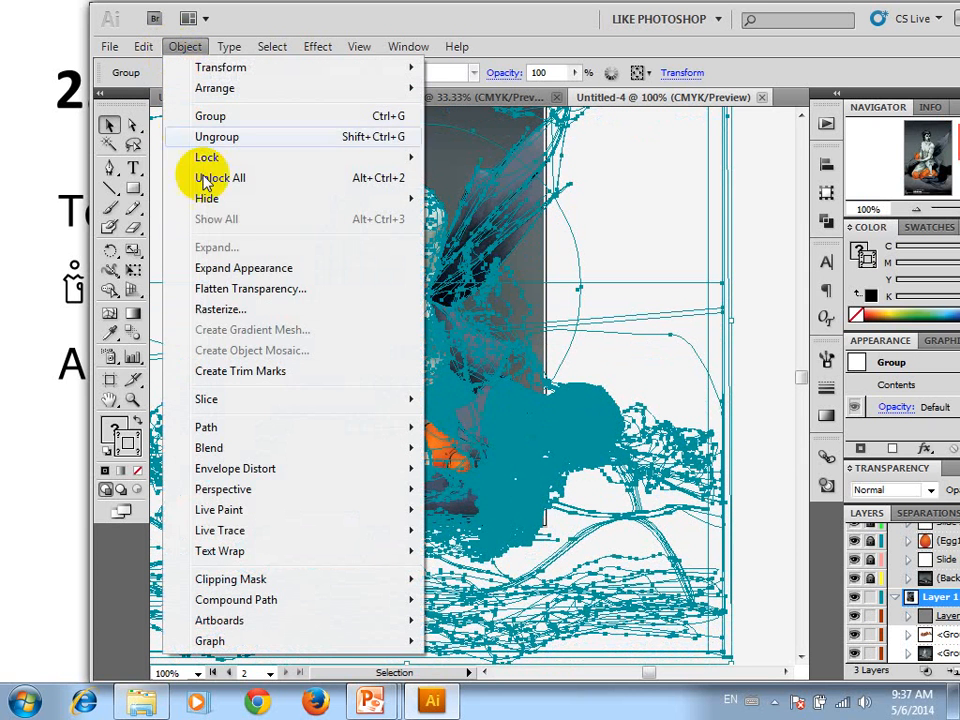
{"action": "left_click", "coordinate": [278, 270]}
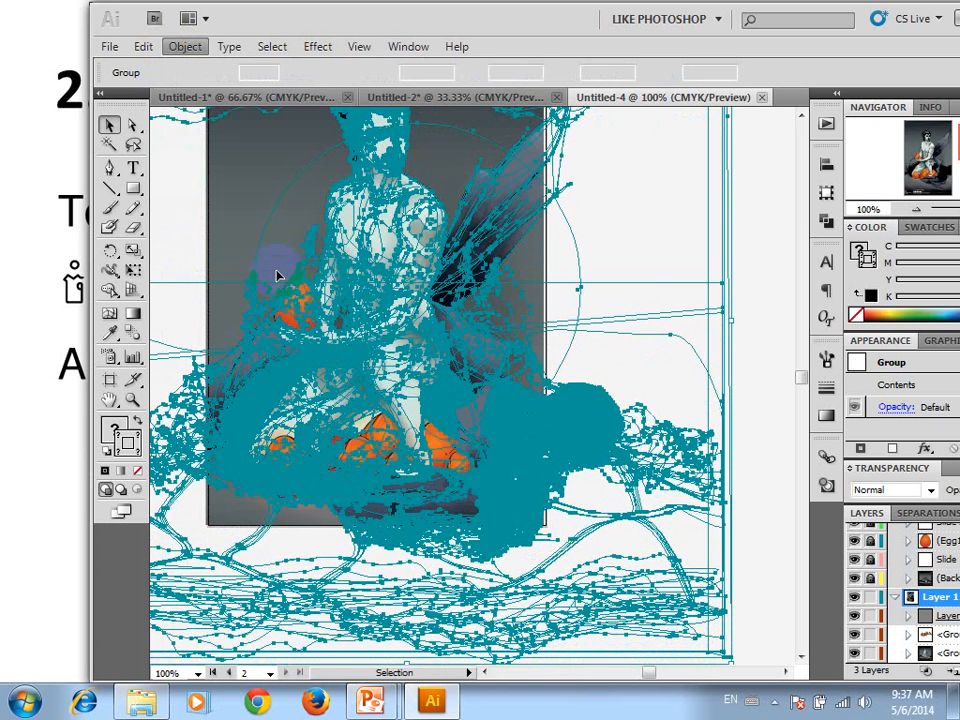
{"action": "key", "text": "ctrl+h"}
{"action": "key", "text": "ctrl+h"}
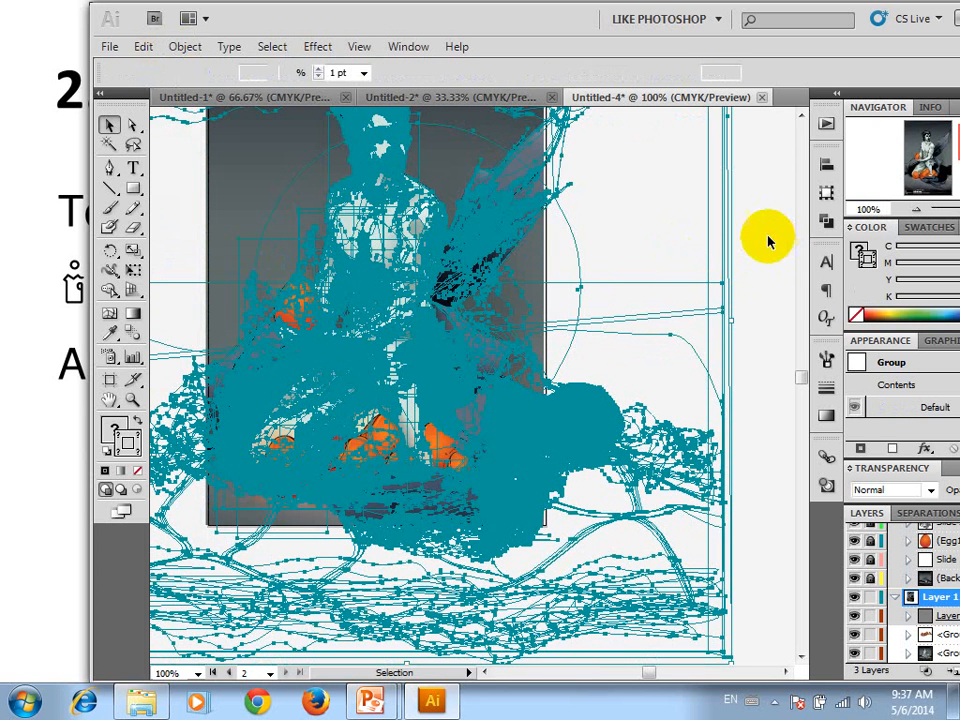
{"action": "left_click", "coordinate": [678, 231]}
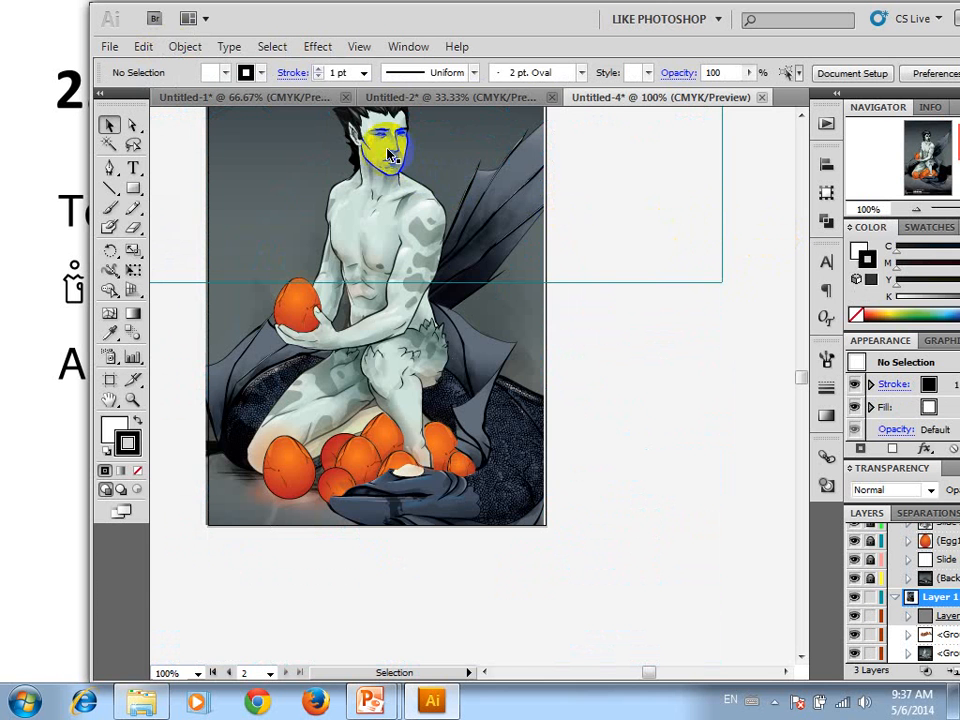
Select the winged-figure group and expand its object, fill and stroke, with gradients expanded to 255 objects
{"action": "left_click", "coordinate": [418, 214]}
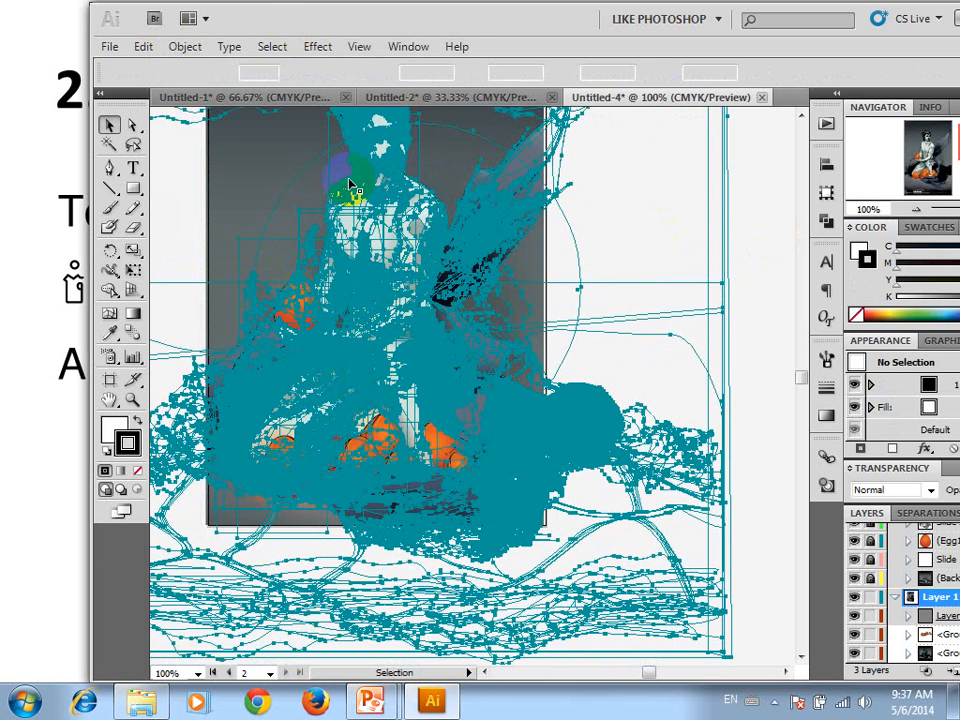
{"action": "left_click", "coordinate": [190, 47]}
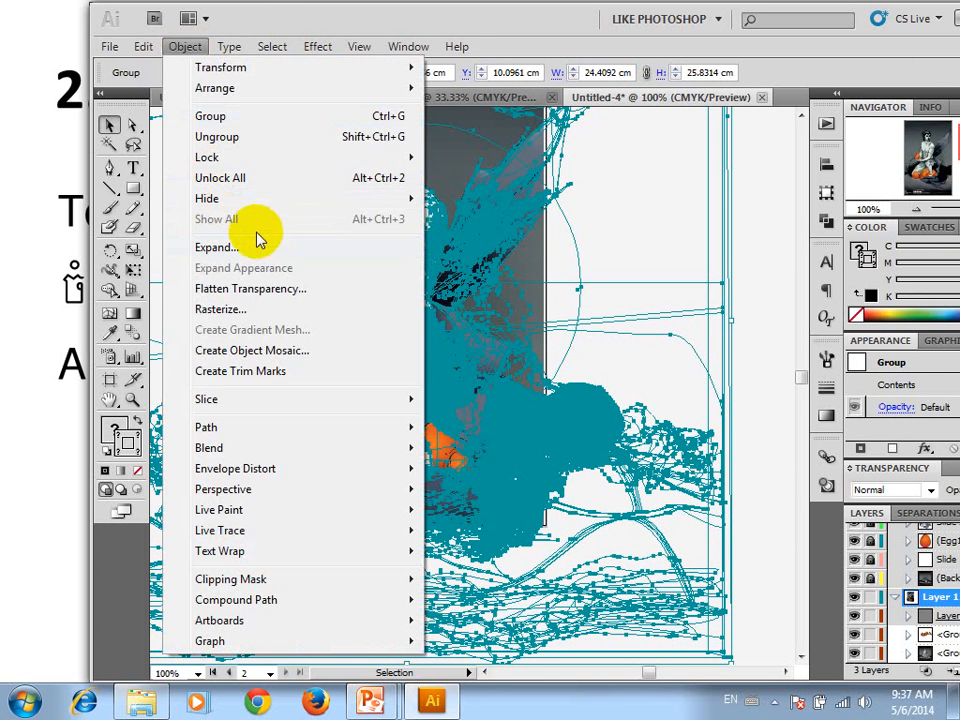
{"action": "left_click", "coordinate": [267, 249]}
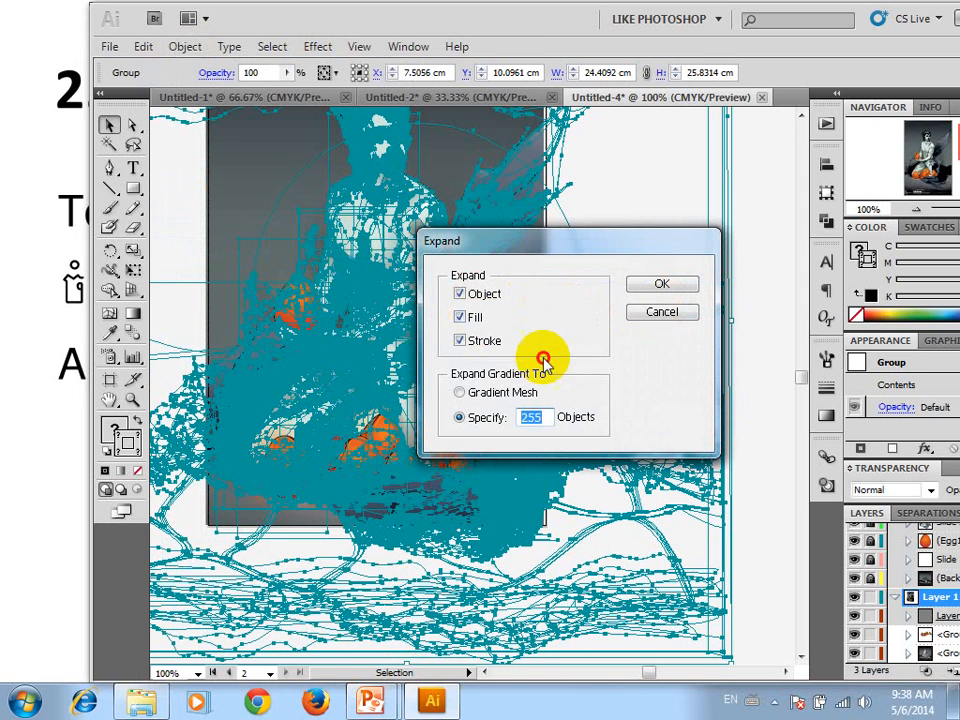
{"action": "left_click", "coordinate": [682, 285]}
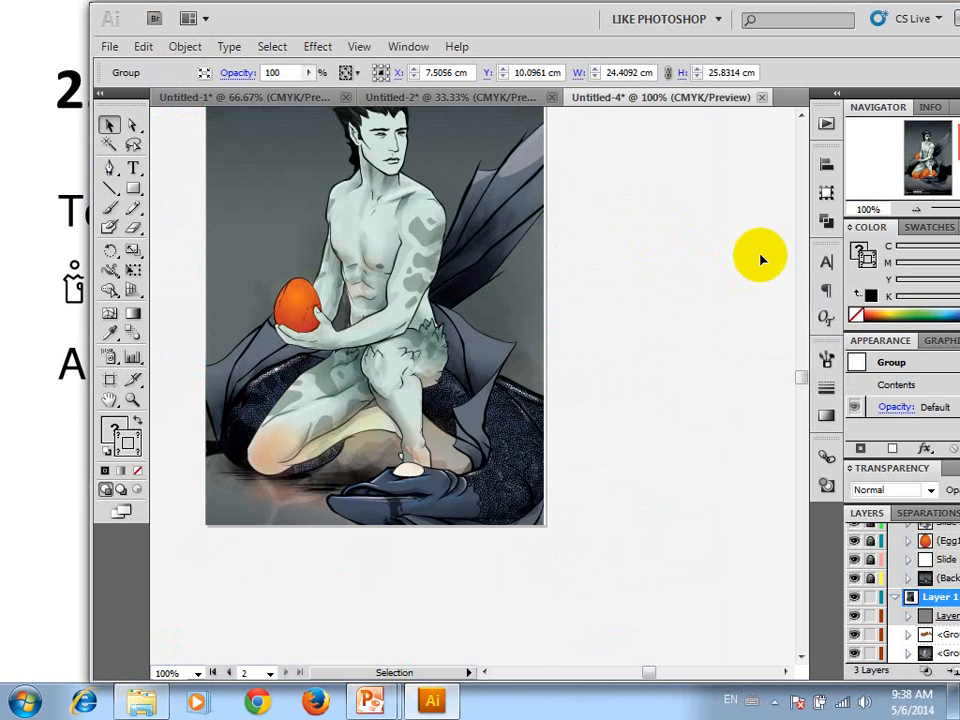
Use Direct Selection to move one of the figure's chest paths about 2.56 in right and 0.22 in up, over the wing's outer edge
{"action": "left_click", "coordinate": [135, 125]}
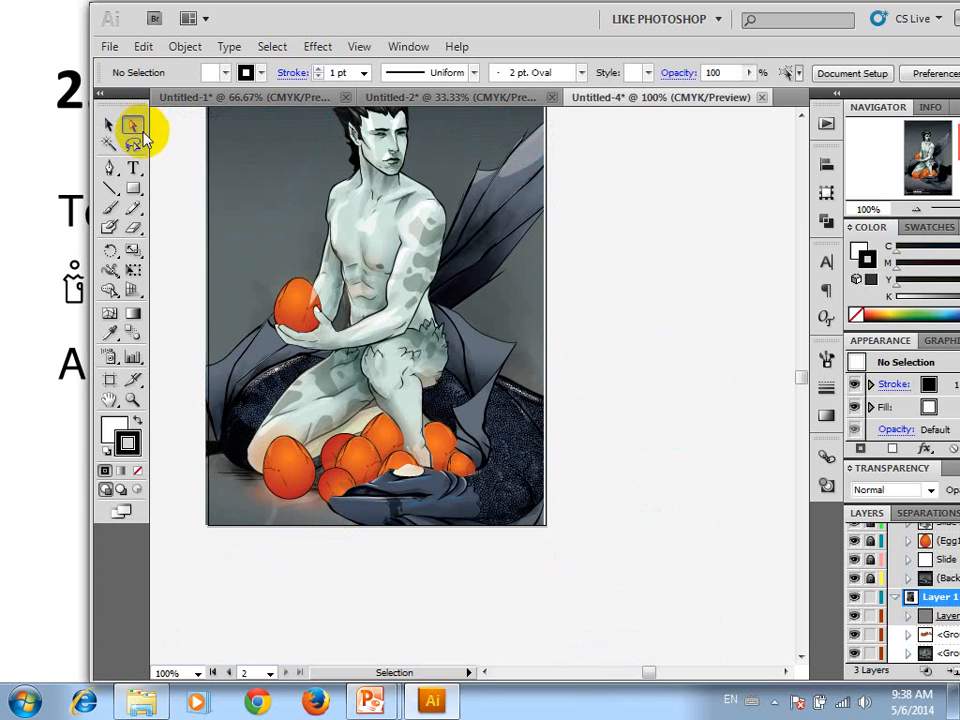
{"action": "left_click", "coordinate": [384, 216]}
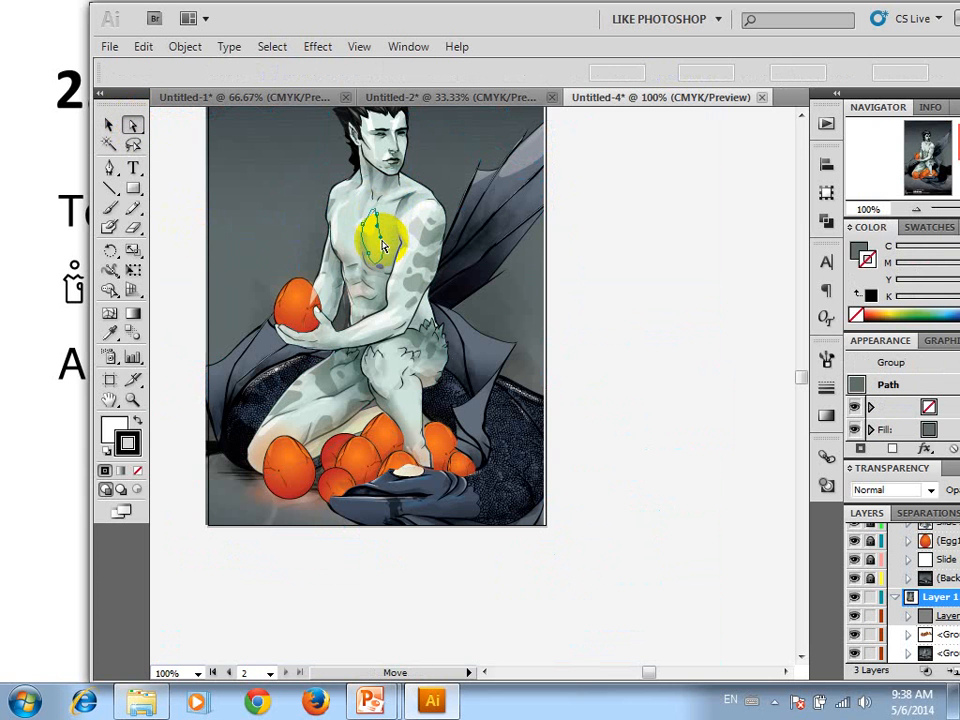
{"action": "left_click_drag", "start_coordinate": [368, 250], "coordinate": [554, 229]}
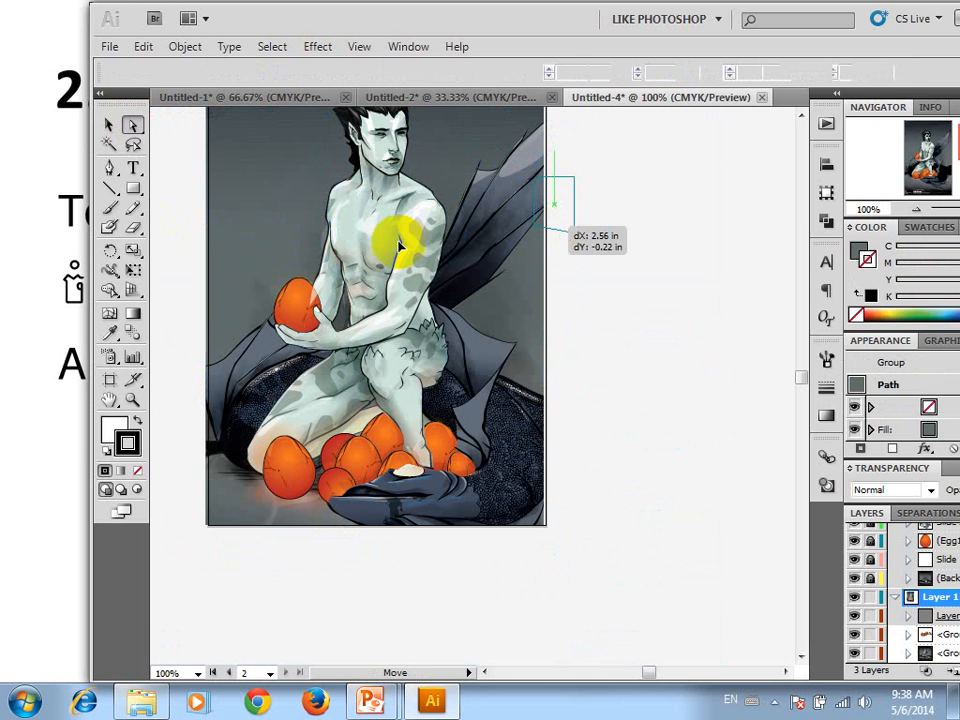
{"action": "left_click", "coordinate": [426, 236]}
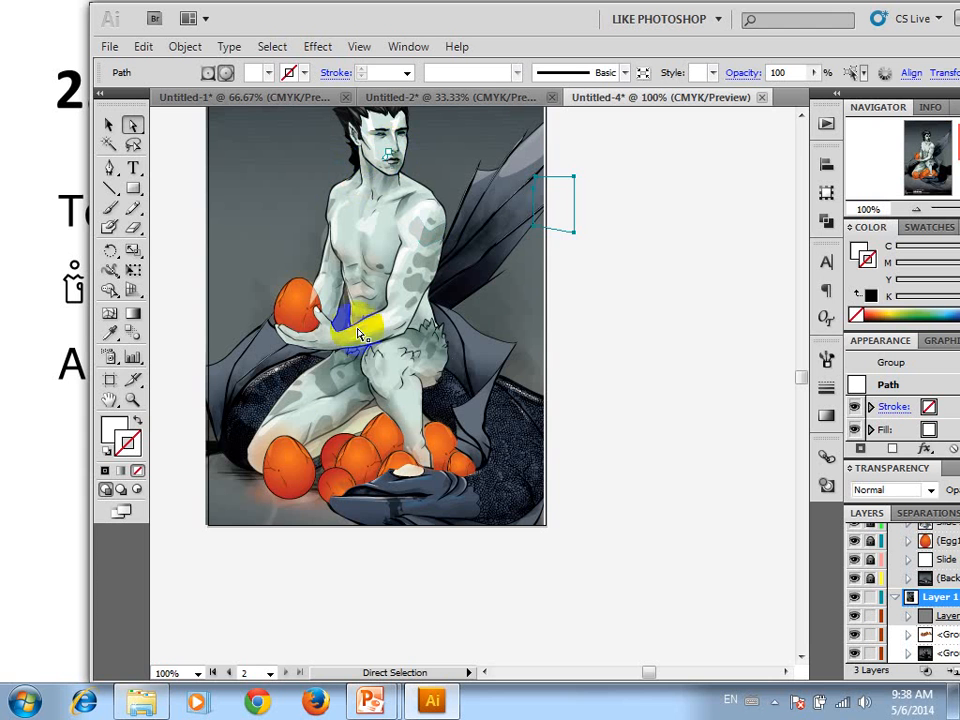
Pull the large egg near the figure's knee apart, moving its orange gradient path about 0.72 in left and 0.08 in up
{"action": "left_click_drag", "start_coordinate": [301, 469], "coordinate": [175, 441]}
{"action": "left_click_drag", "start_coordinate": [292, 447], "coordinate": [257, 461]}
{"action": "left_click_drag", "start_coordinate": [257, 462], "coordinate": [325, 495]}
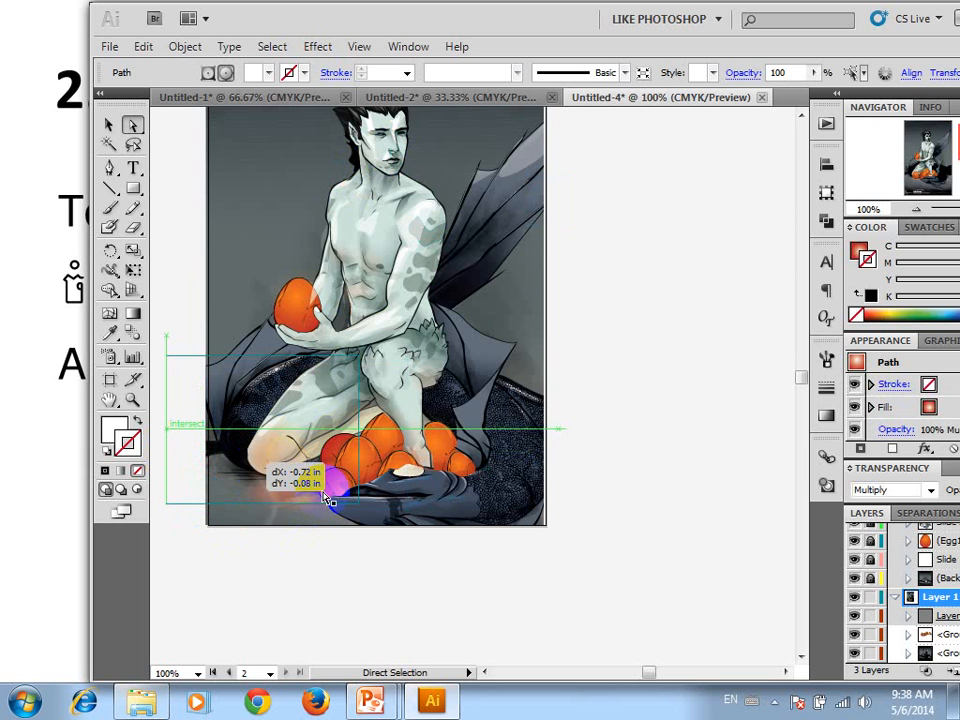
{"action": "scroll", "coordinate": [360, 300], "scroll_direction": "up", "scroll_amount": 1}
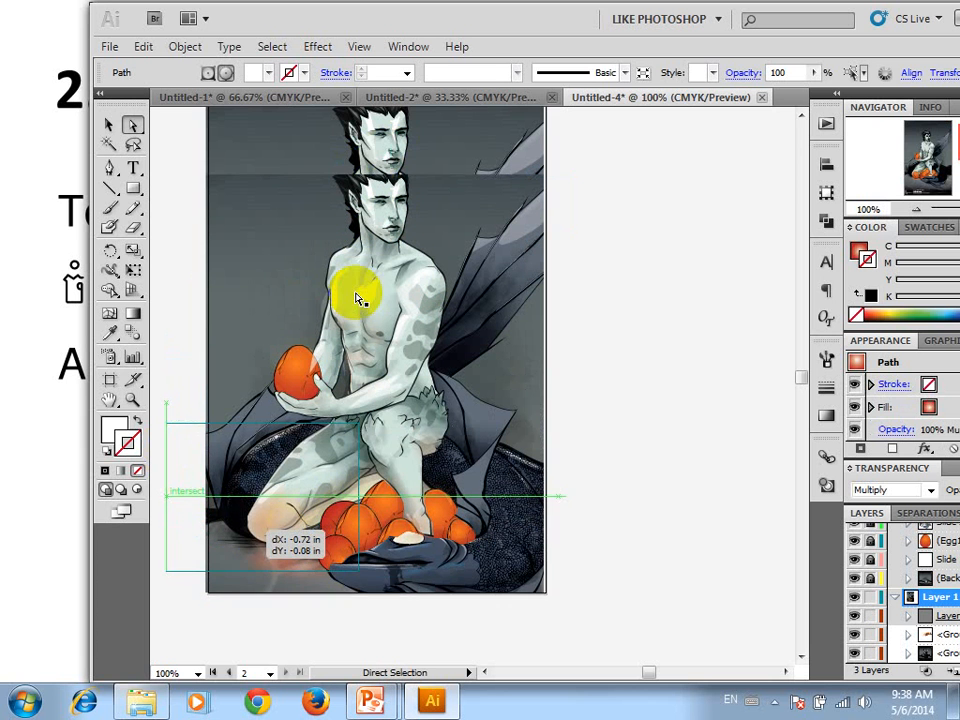
{"action": "scroll", "coordinate": [388, 233], "scroll_direction": "up", "scroll_amount": 1}
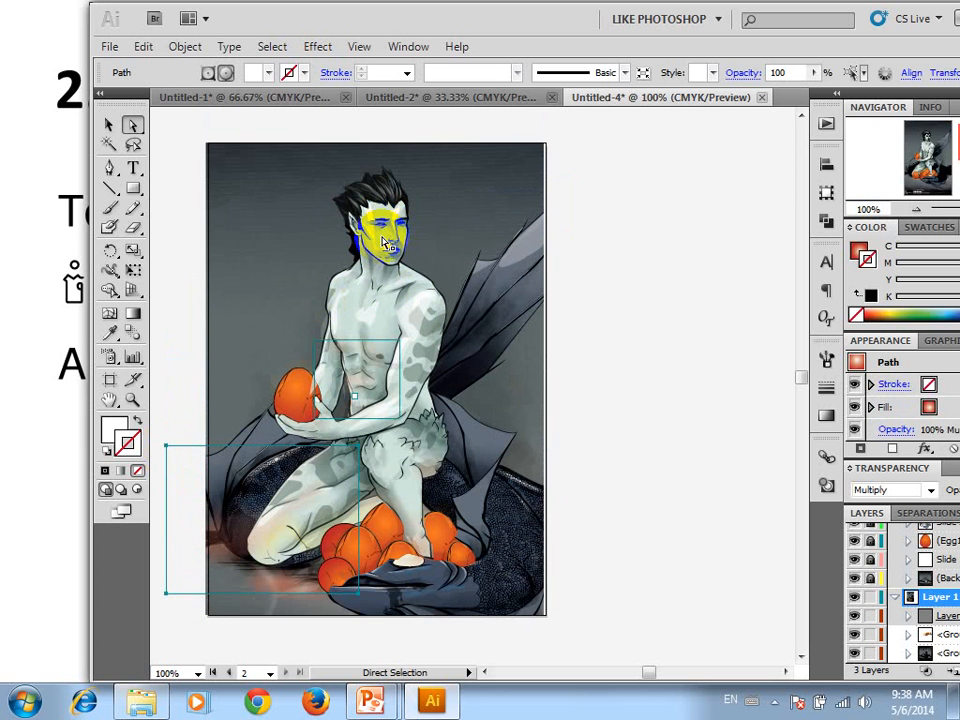
Pick the face group with Direct Selection, and use the Selection tool to move the whole winged-figure group about 3 cm right
{"action": "left_click", "coordinate": [388, 244]}
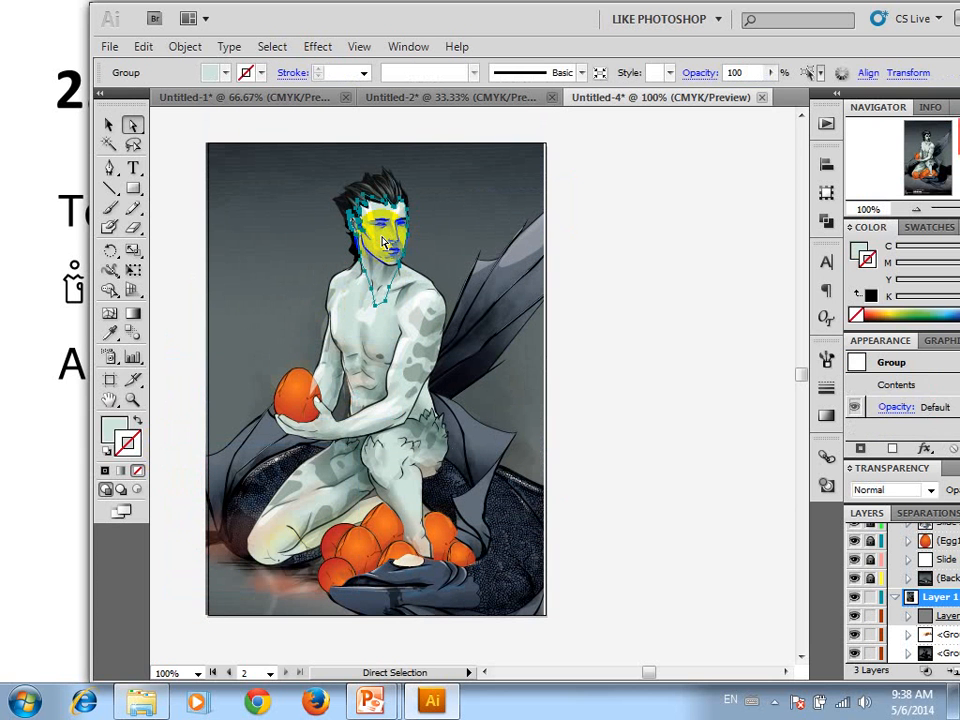
{"action": "scroll", "coordinate": [382, 242], "scroll_direction": "up", "scroll_amount": 2}
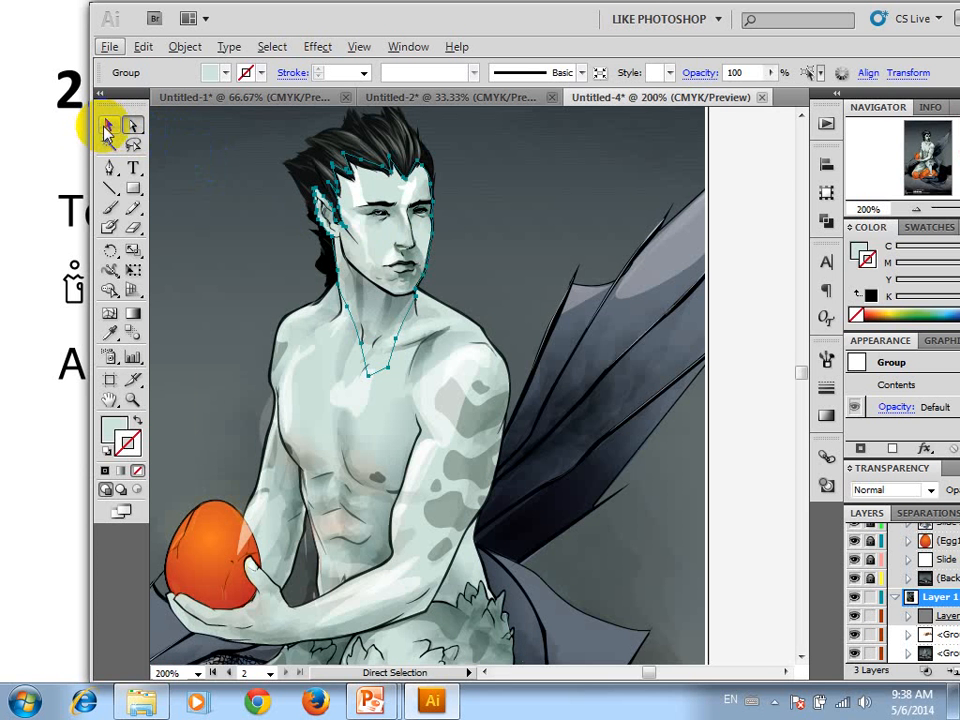
{"action": "left_click", "coordinate": [108, 125]}
{"action": "left_click", "coordinate": [370, 240]}
{"action": "left_click_drag", "start_coordinate": [370, 240], "coordinate": [528, 236]}
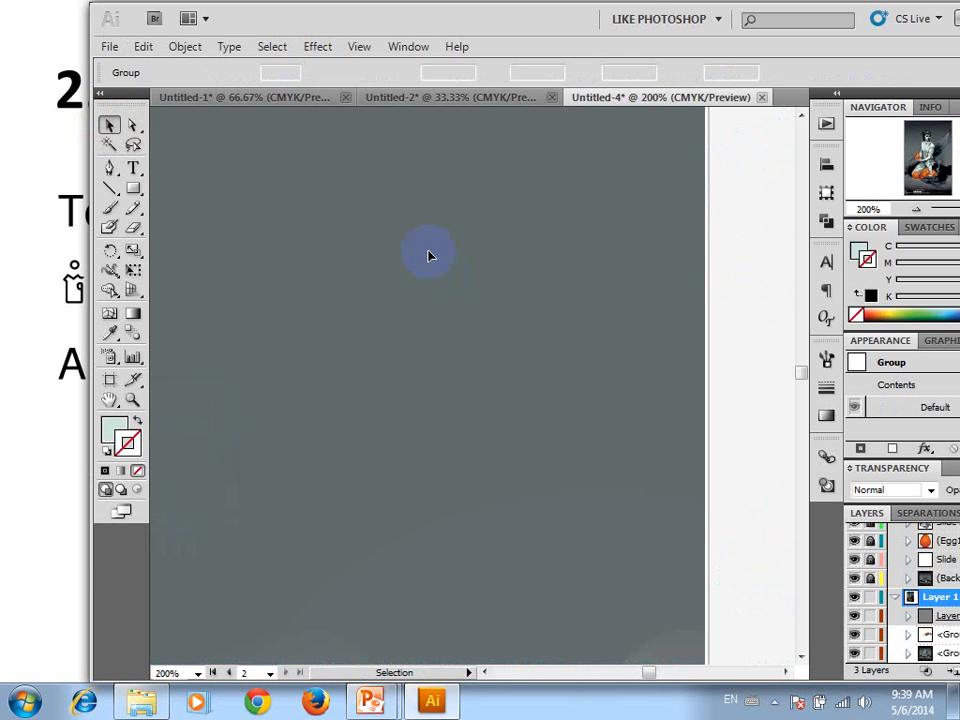
{"action": "key", "text": "a"}
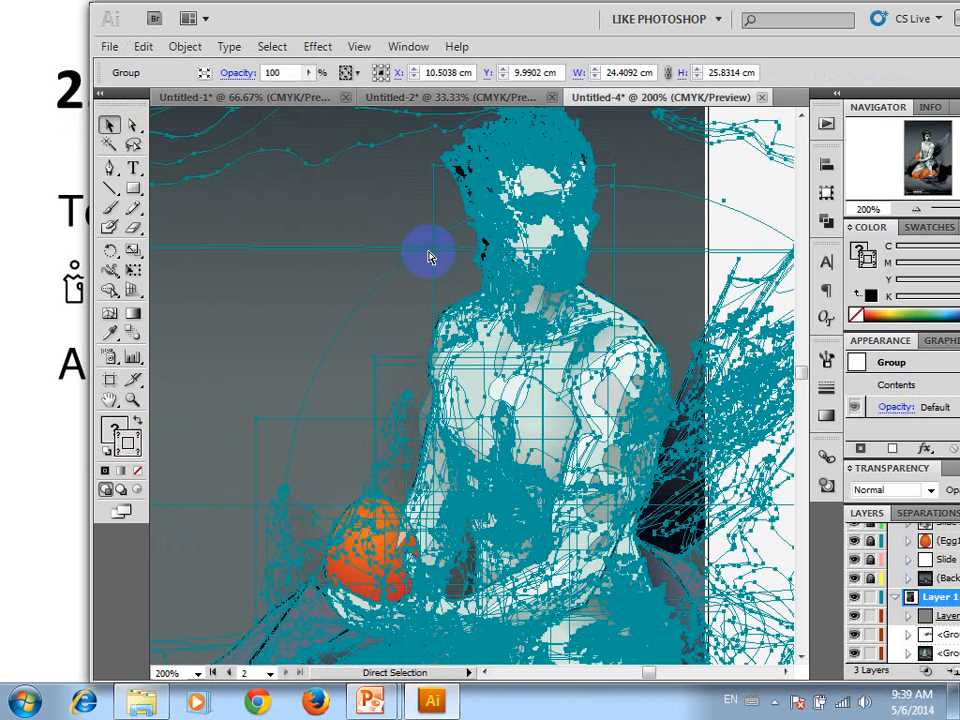
{"action": "left_click", "coordinate": [132, 124]}
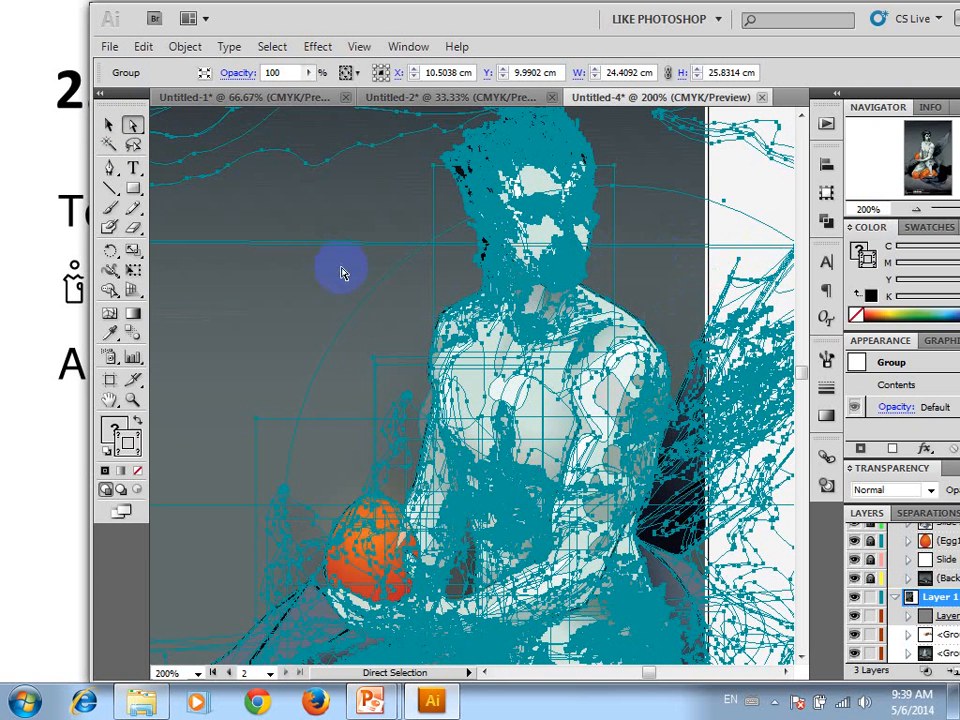
{"action": "left_click_drag", "start_coordinate": [638, 245], "coordinate": [403, 267]}
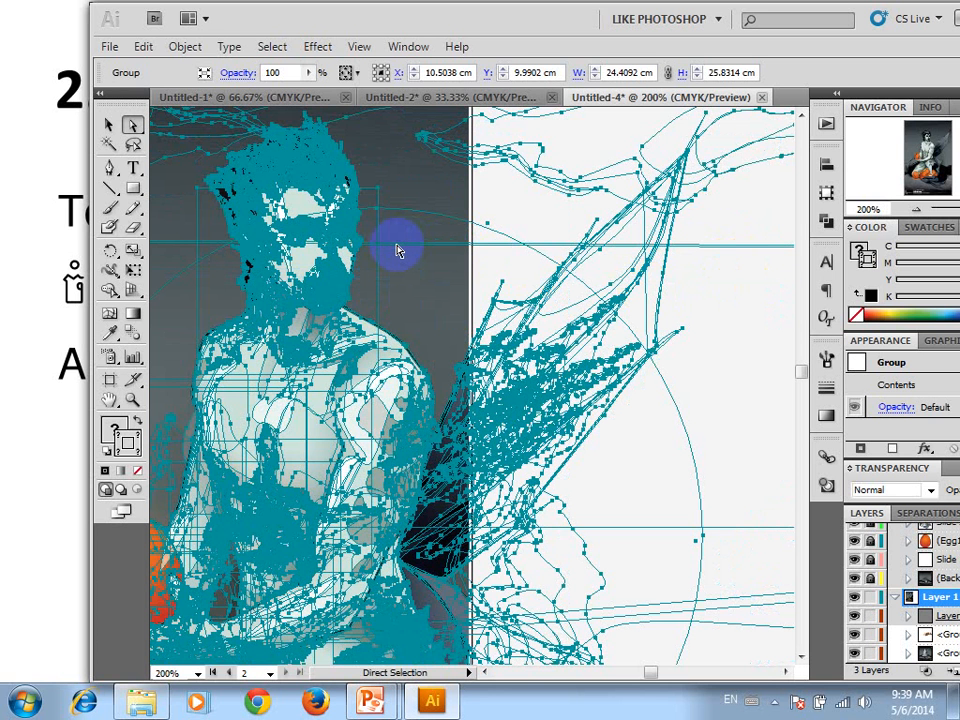
{"action": "left_click", "coordinate": [447, 73]}
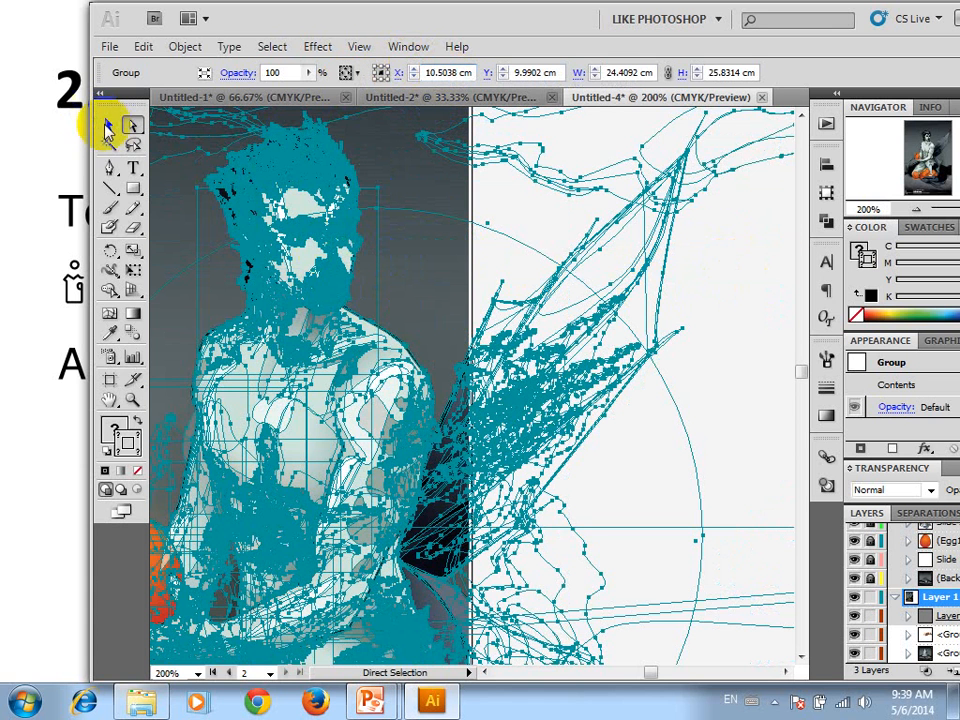
Close the Untitled-4 document without saving its changes
{"action": "left_click", "coordinate": [109, 127]}
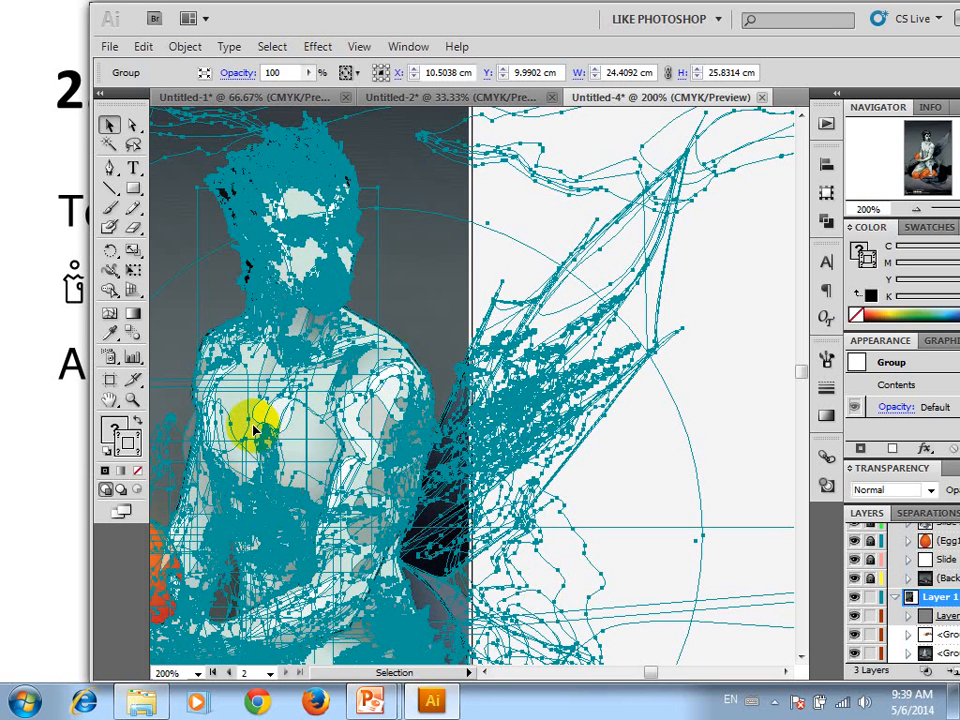
{"action": "left_click", "coordinate": [762, 97]}
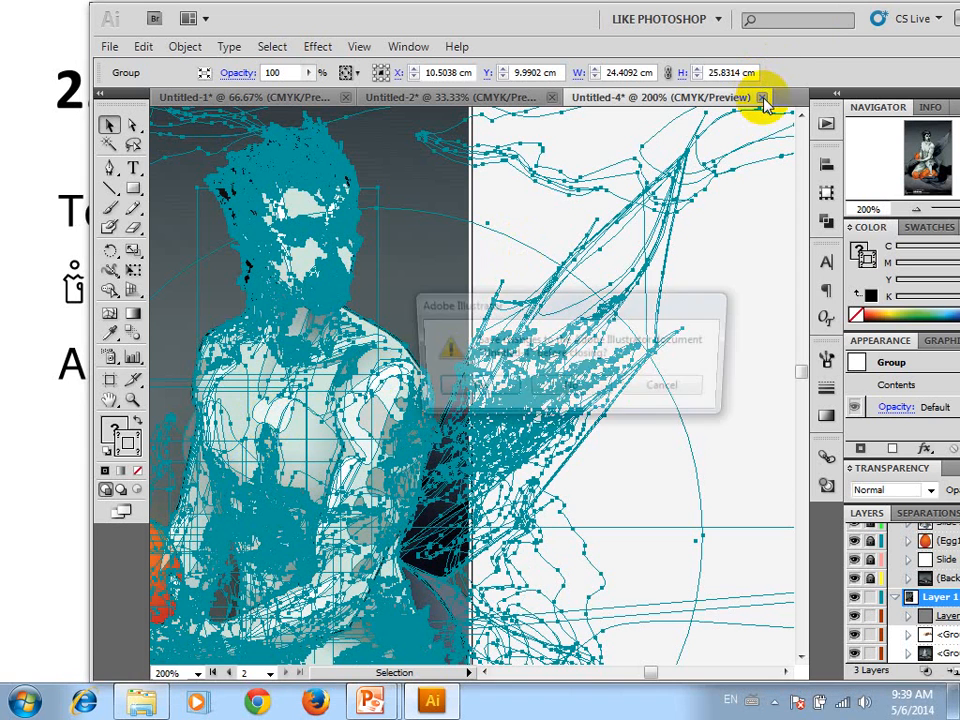
{"action": "left_click", "coordinate": [596, 388]}
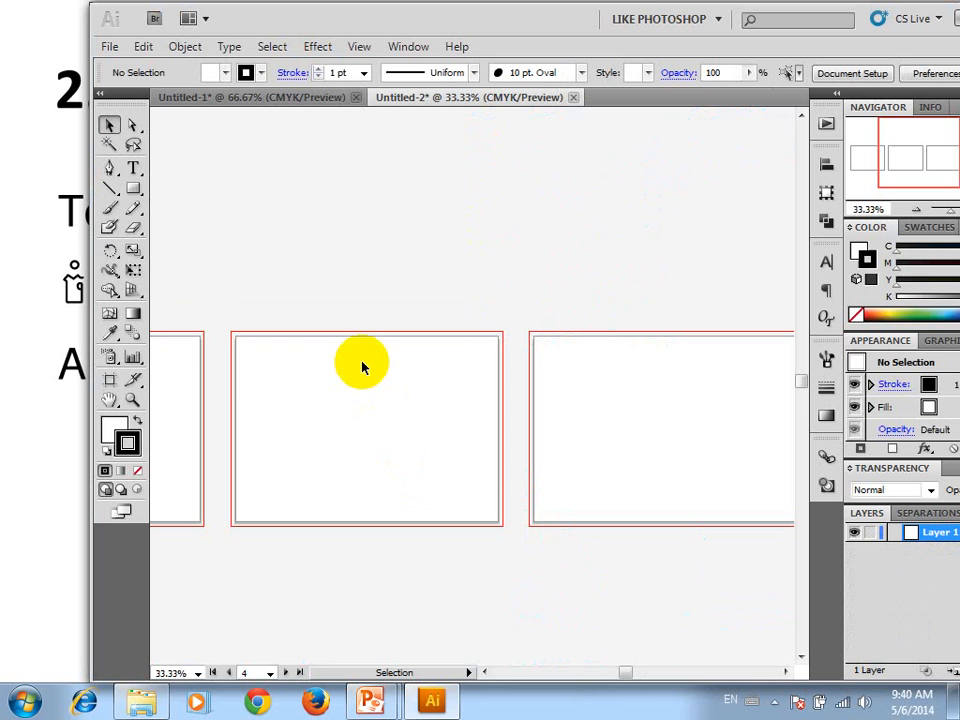
Draw a rectangular strip along the bottom of the fourth artboard in Untitled-2, reaching the bleed edges on both sides
{"action": "key", "text": "ctrl+1"}
{"action": "left_click_drag", "start_coordinate": [351, 385], "coordinate": [392, 257]}
{"action": "key", "text": "ctrl+minus"}
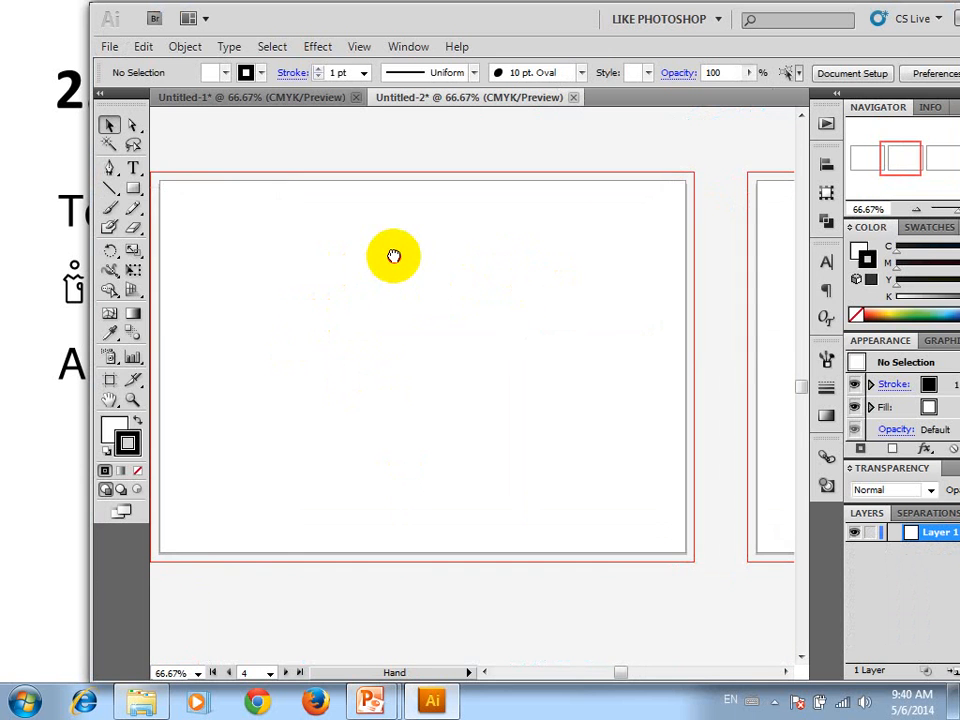
{"action": "left_click", "coordinate": [133, 188]}
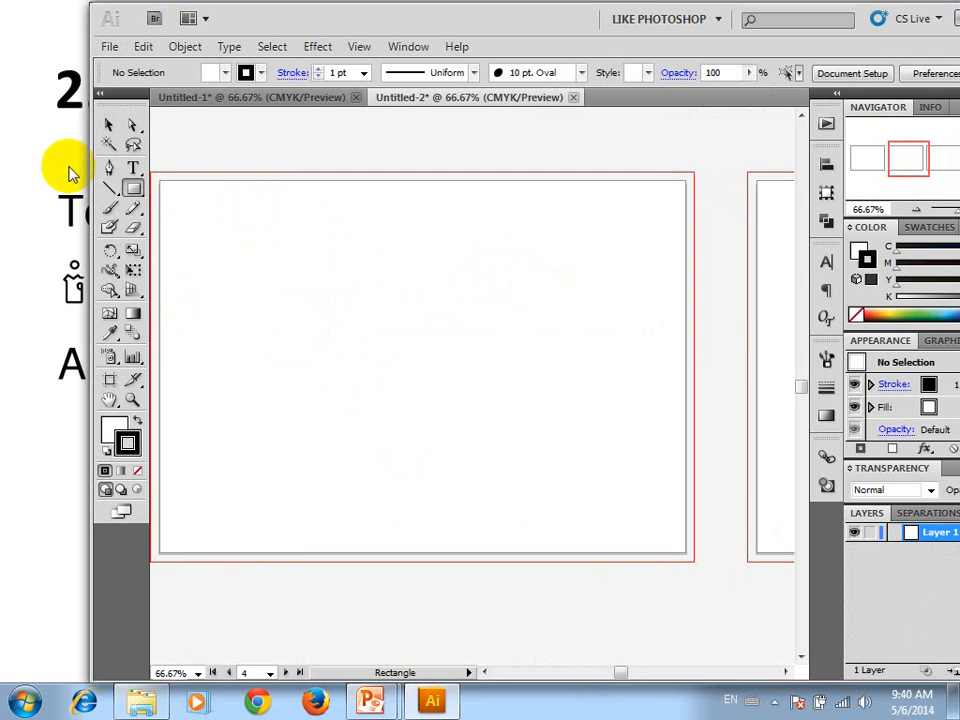
{"action": "left_click_drag", "start_coordinate": [247, 206], "coordinate": [628, 446]}
{"action": "key", "text": "ctrl+z"}
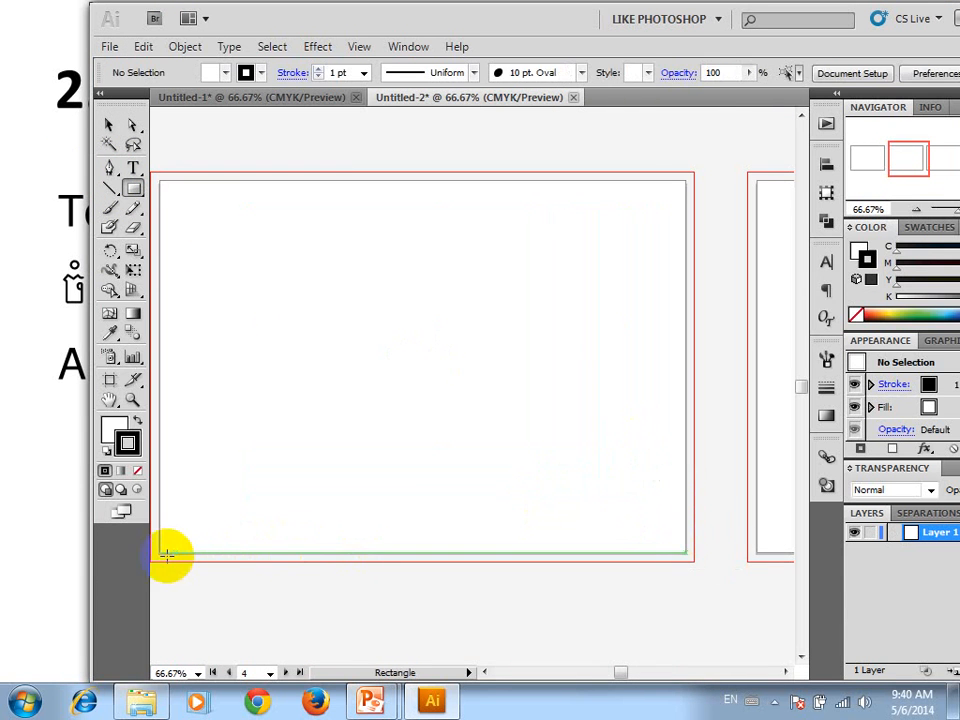
{"action": "key", "text": "space"}
{"action": "left_click_drag", "start_coordinate": [306, 457], "coordinate": [384, 397]}
{"action": "left_click_drag", "start_coordinate": [229, 499], "coordinate": [771, 417]}
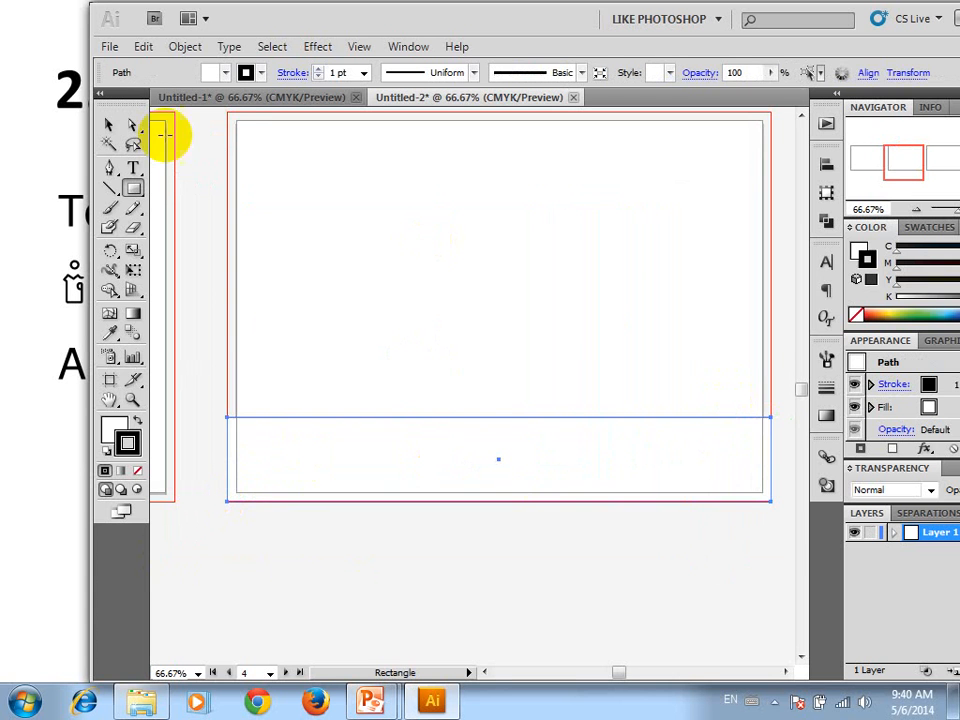
{"action": "double_click", "coordinate": [112, 426]}
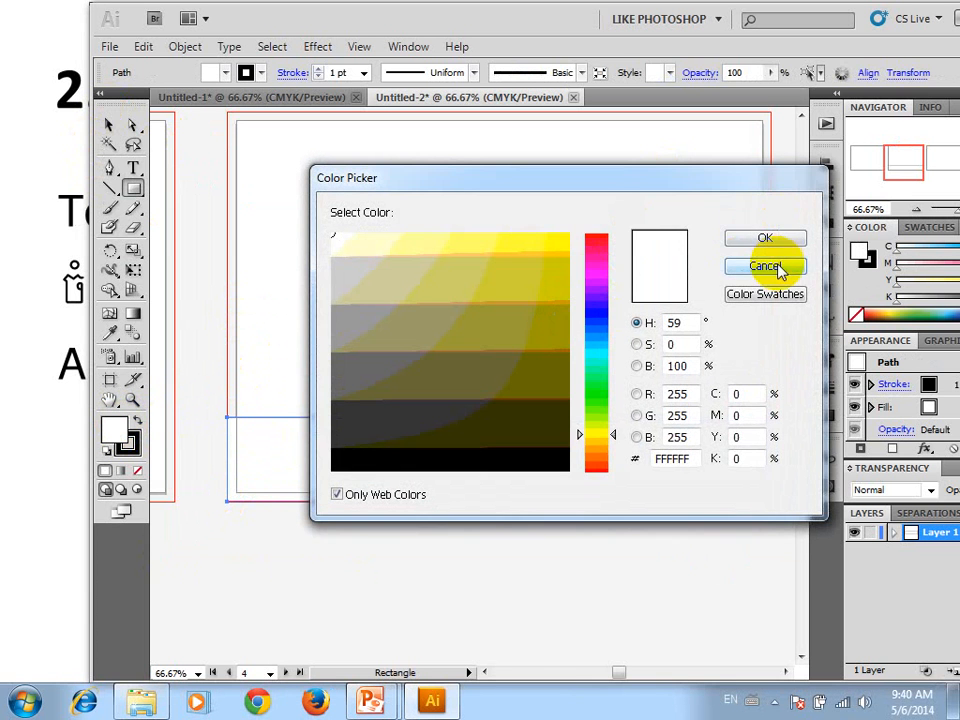
{"action": "left_click", "coordinate": [760, 266]}
Detach the Pen tool set as a floating palette and convert the strip's upper-right corner to a smooth point, arching its top edge upward
{"action": "left_click", "coordinate": [109, 168]}
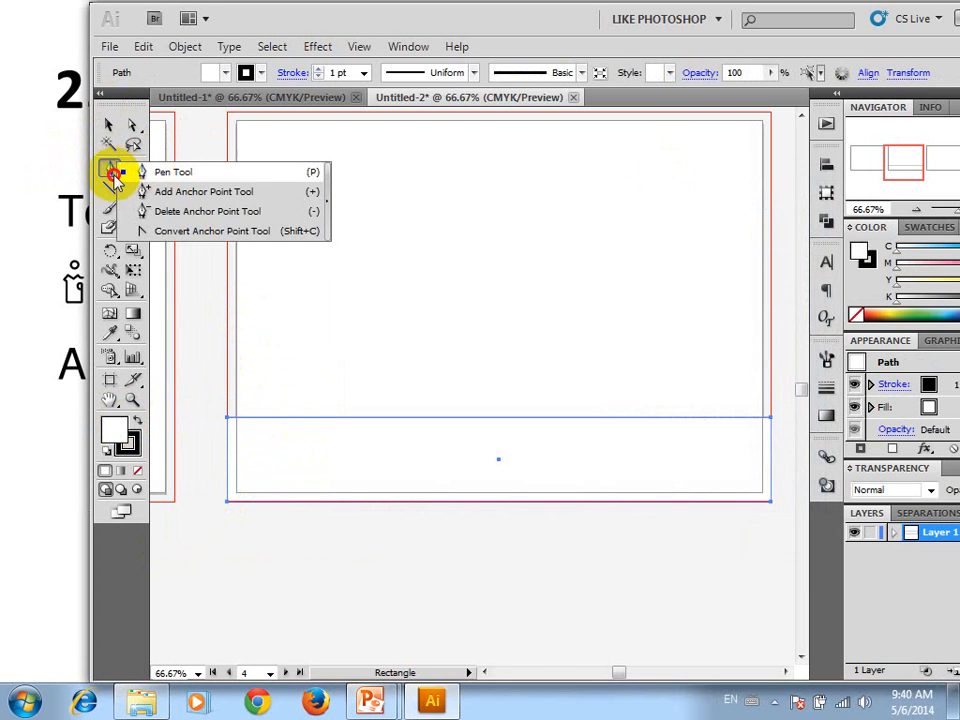
{"action": "left_click_drag", "start_coordinate": [109, 172], "coordinate": [326, 209]}
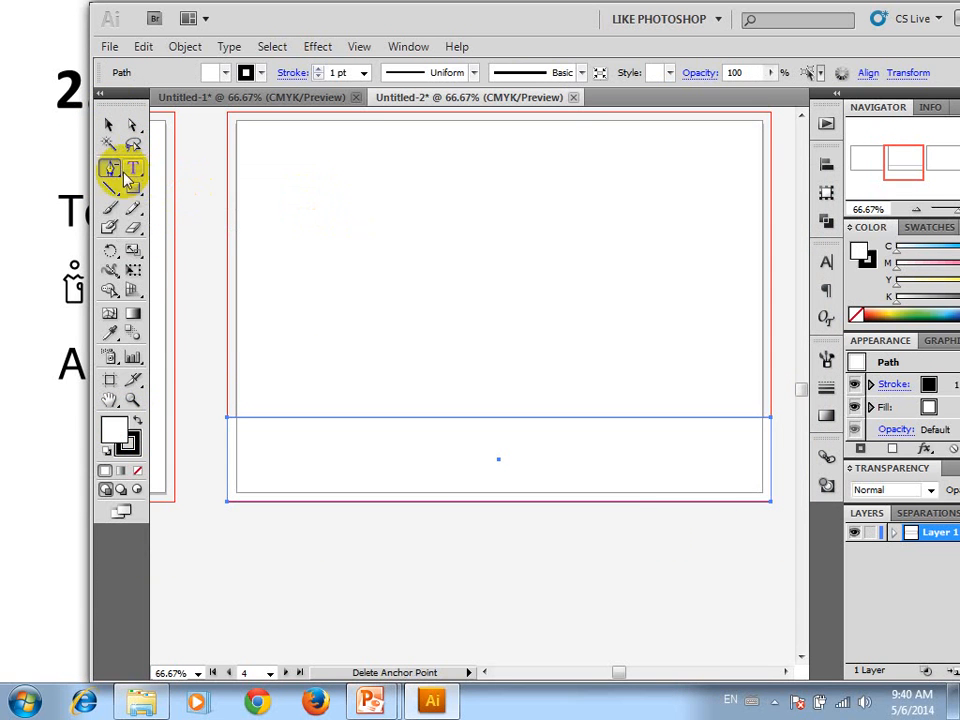
{"action": "left_click_drag", "start_coordinate": [116, 168], "coordinate": [326, 193]}
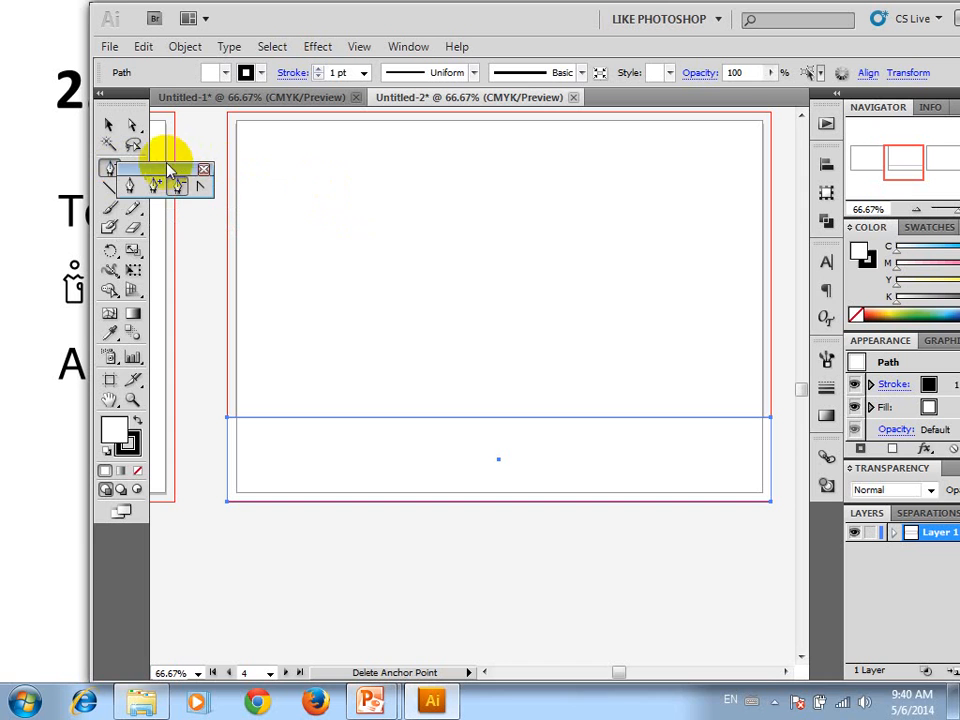
{"action": "left_click_drag", "start_coordinate": [165, 161], "coordinate": [458, 200]}
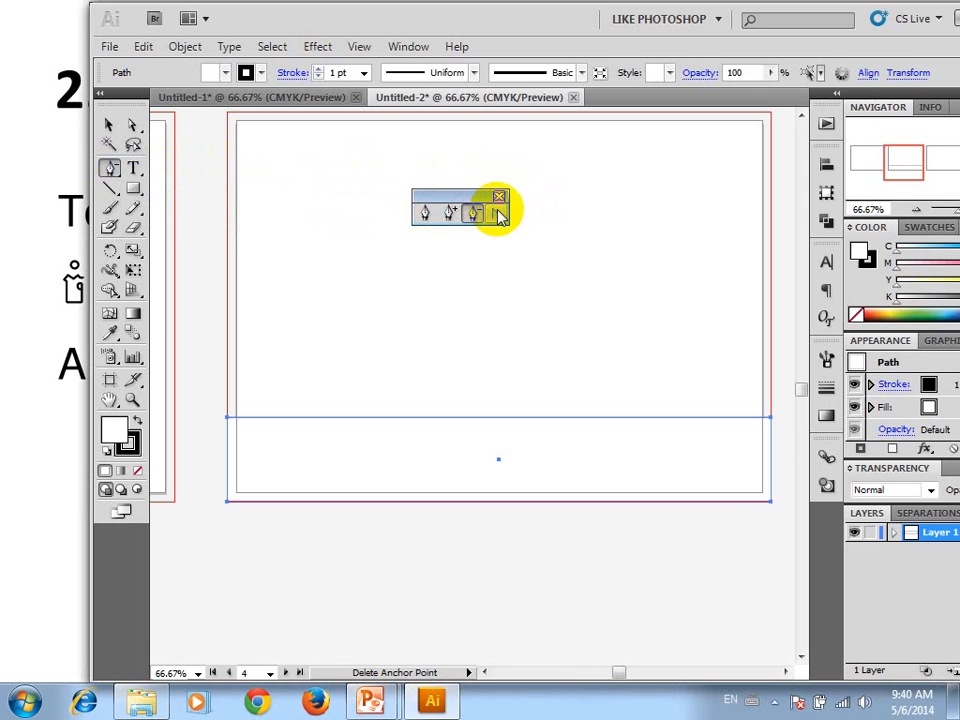
{"action": "left_click", "coordinate": [495, 213]}
{"action": "left_click_drag", "start_coordinate": [770, 418], "coordinate": [771, 326]}
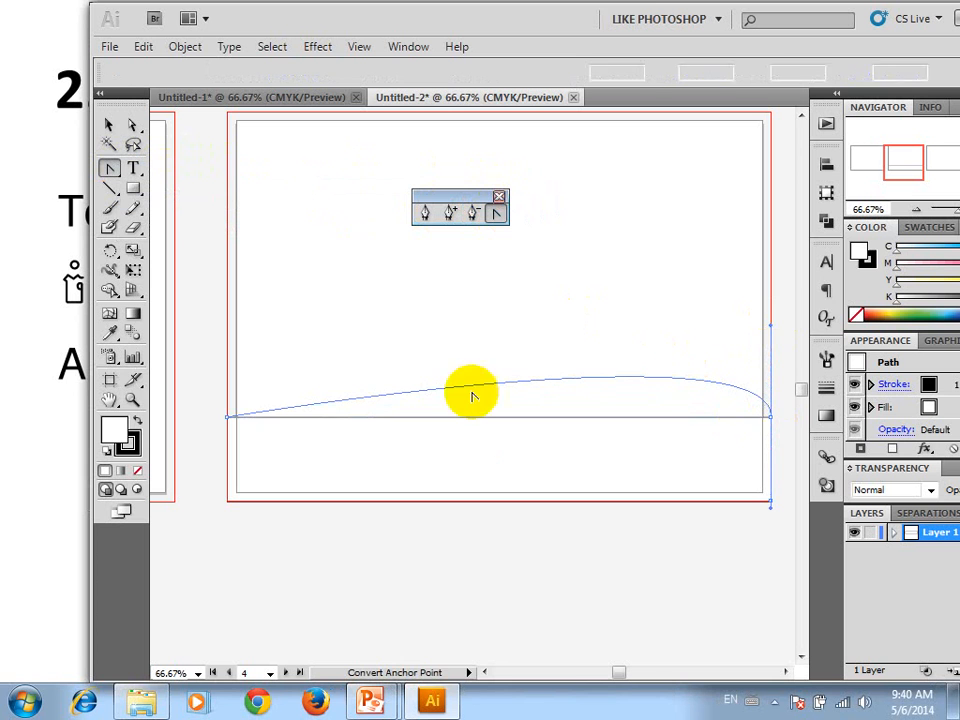
Reshape the strip's top edge into a wave dipping on its left half and cresting on its right half with Convert Anchor Point
{"action": "left_click_drag", "start_coordinate": [227, 418], "coordinate": [227, 466]}
{"action": "left_click_drag", "start_coordinate": [228, 367], "coordinate": [478, 495]}
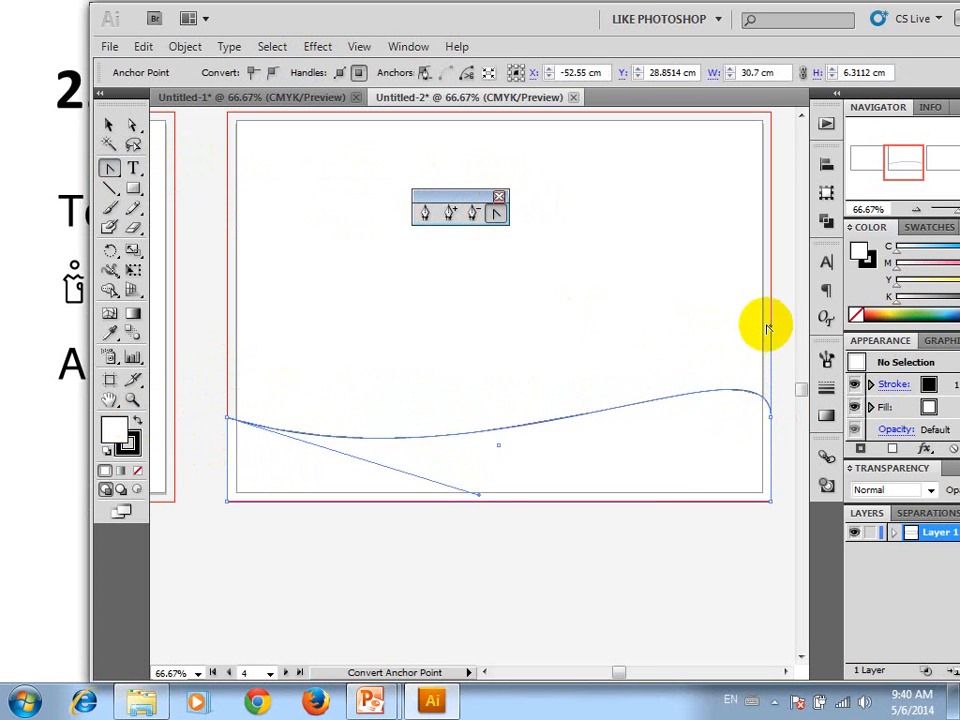
{"action": "left_click_drag", "start_coordinate": [772, 330], "coordinate": [625, 340]}
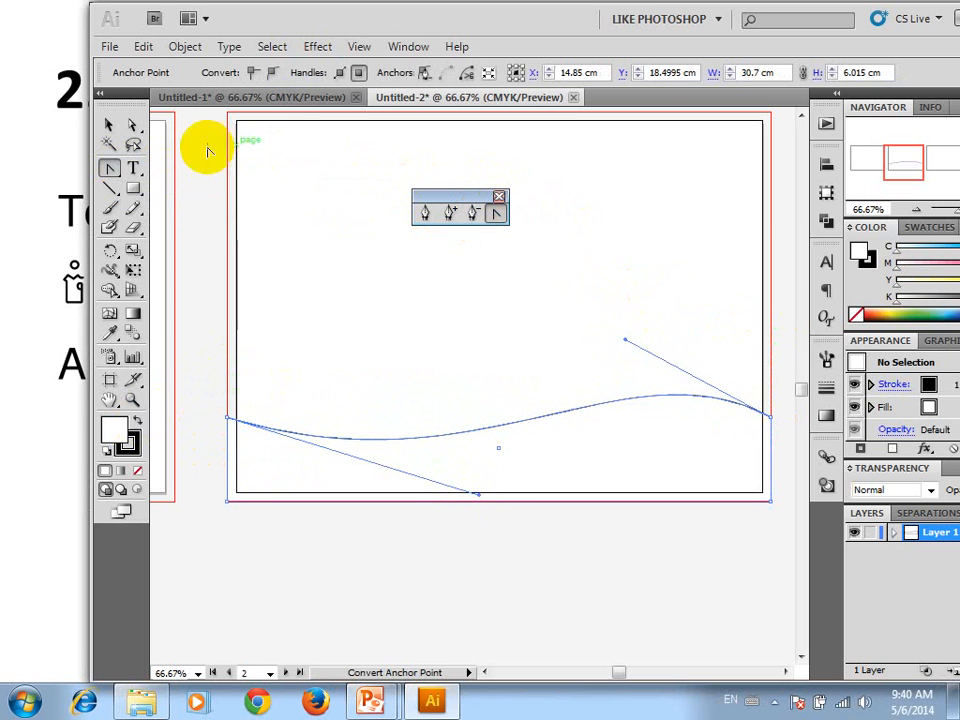
Select the wavy strip and add five gradient mesh points across it with the Mesh tool
{"action": "left_click", "coordinate": [110, 124]}
{"action": "left_click", "coordinate": [360, 273]}
{"action": "left_click", "coordinate": [568, 479]}
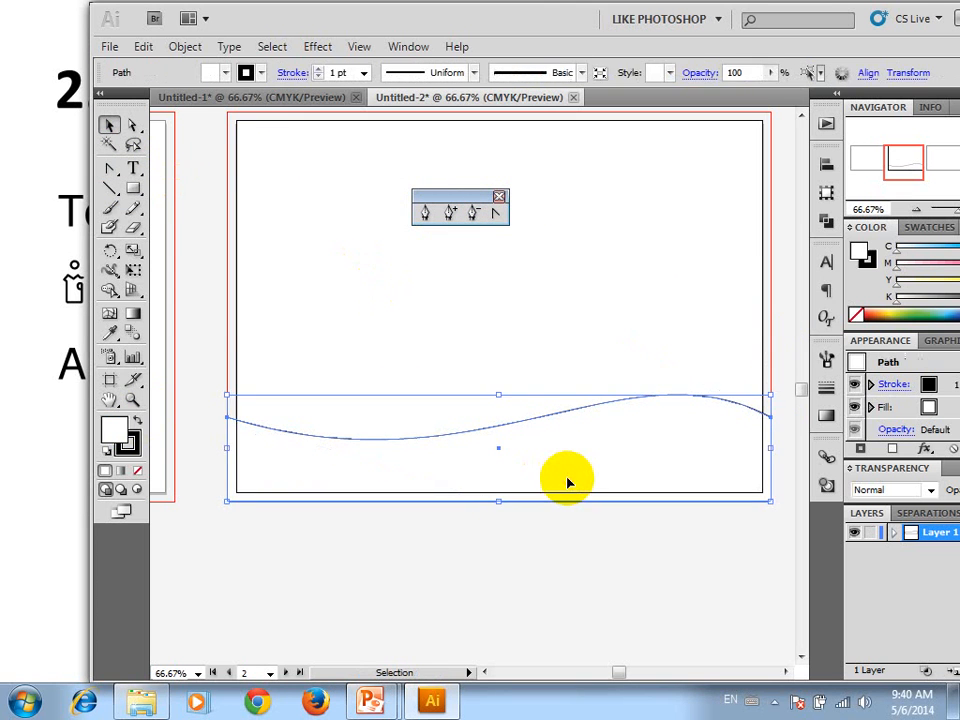
{"action": "left_click", "coordinate": [111, 313]}
{"action": "left_click", "coordinate": [444, 456]}
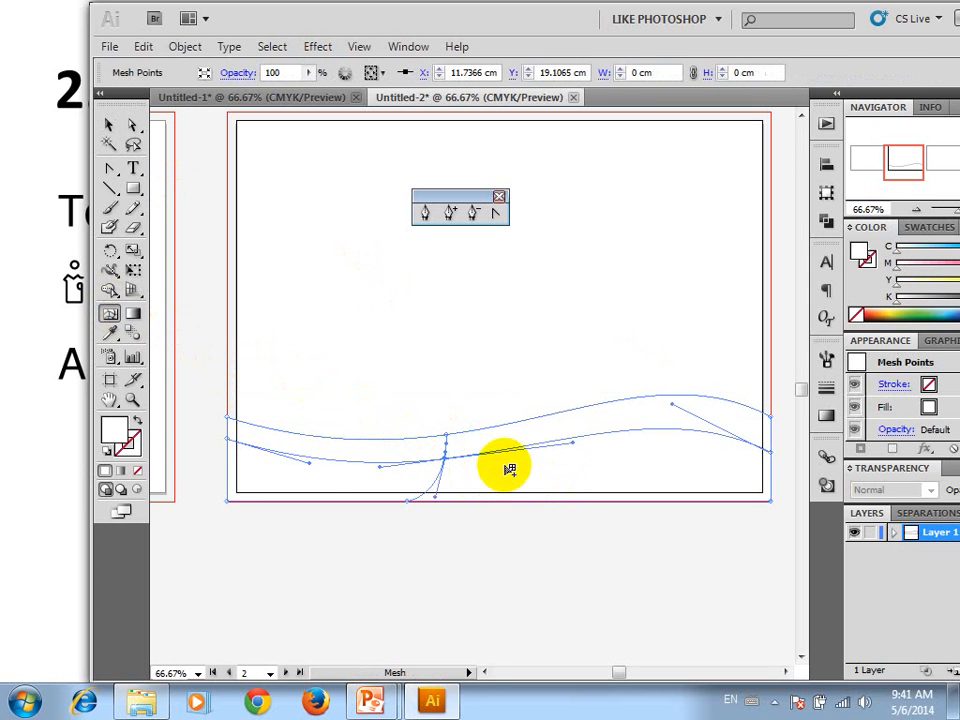
{"action": "left_click", "coordinate": [560, 465]}
{"action": "left_click", "coordinate": [670, 475]}
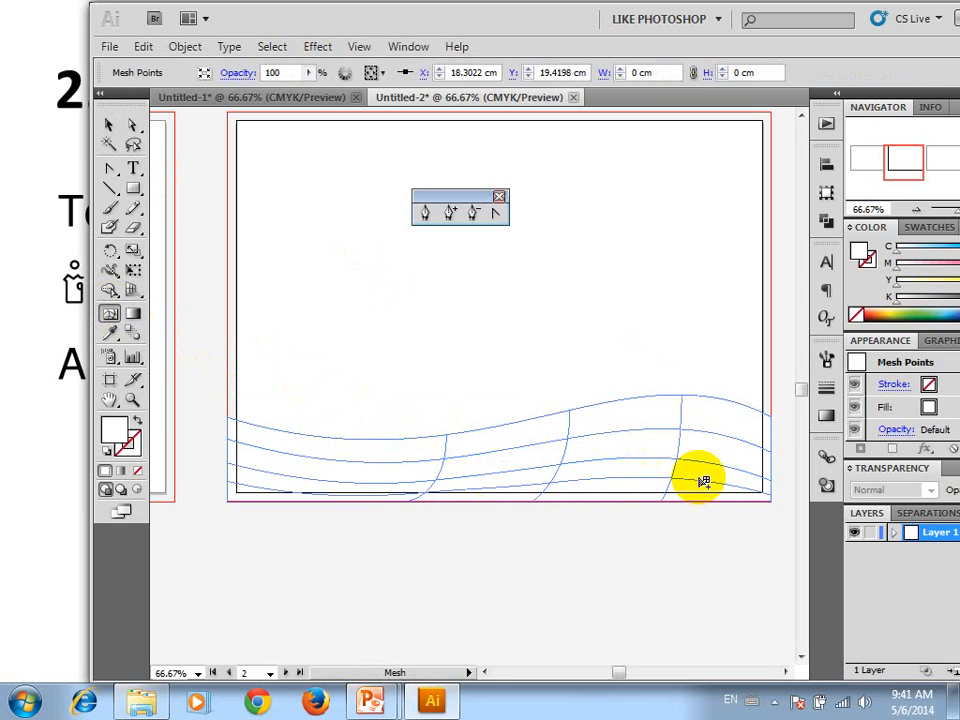
{"action": "left_click", "coordinate": [648, 411]}
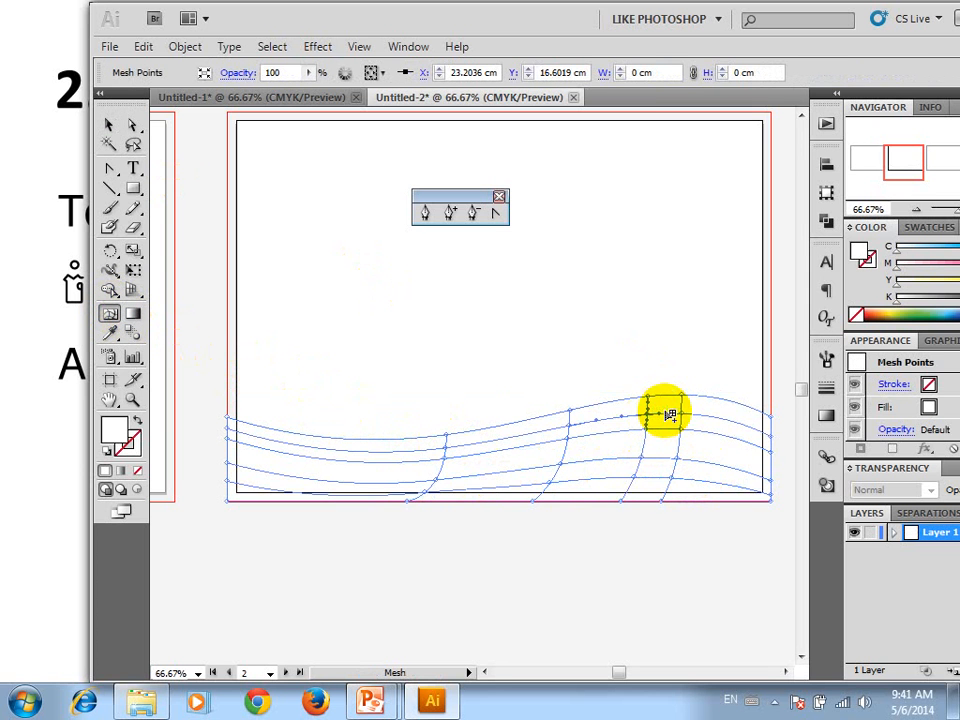
{"action": "left_click", "coordinate": [335, 473]}
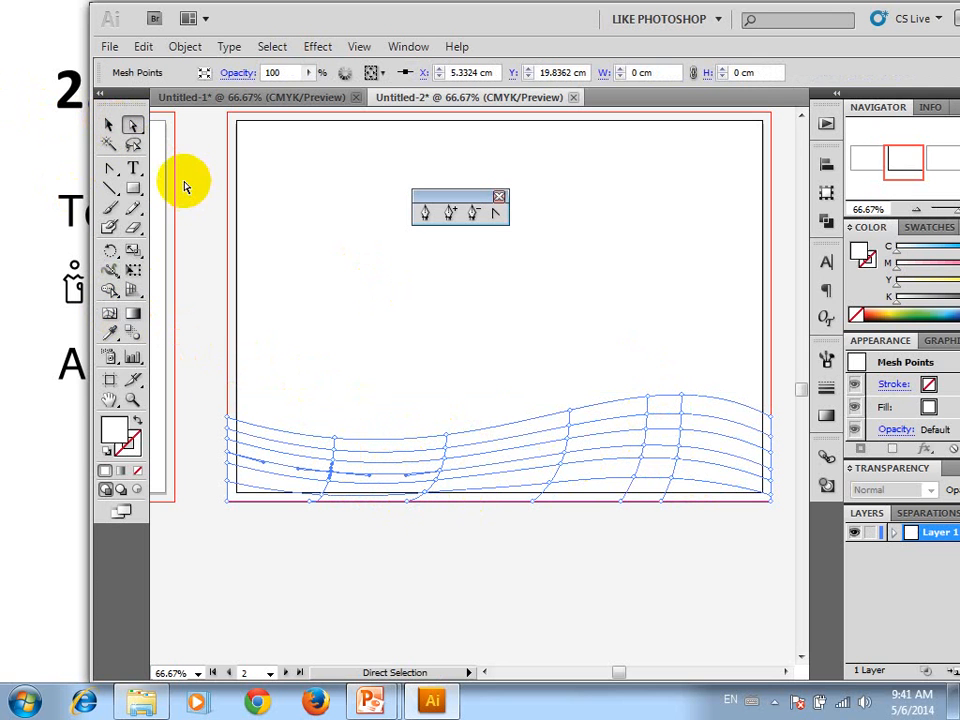
Select all the mesh points along the strip's wavy top edge with the Direct Selection tool
{"action": "left_click", "coordinate": [133, 125]}
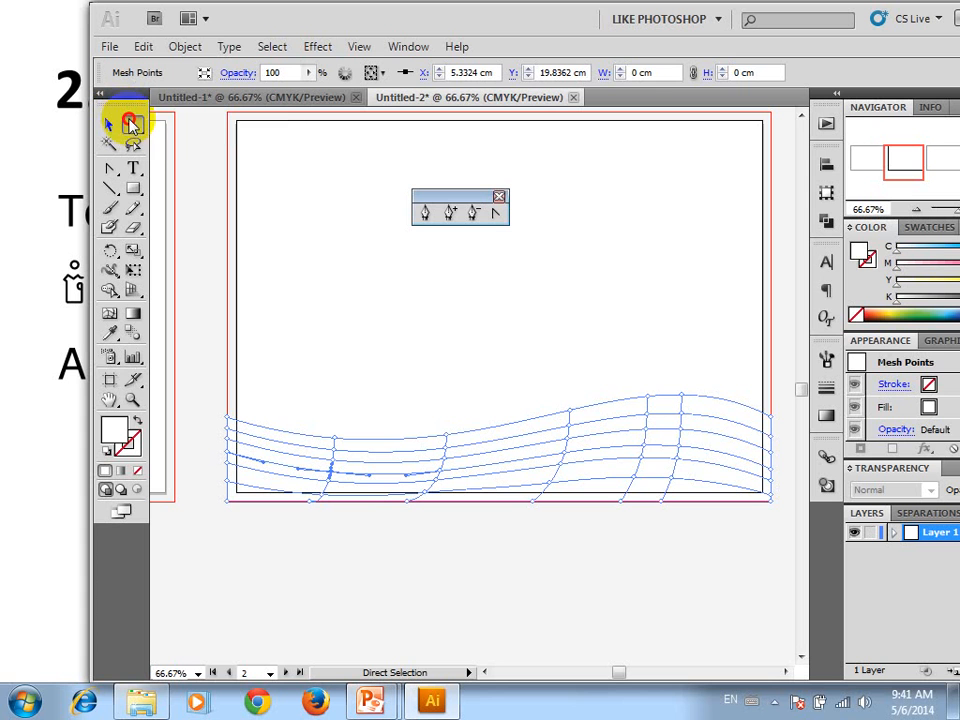
{"action": "left_click_drag", "start_coordinate": [133, 125], "coordinate": [182, 128]}
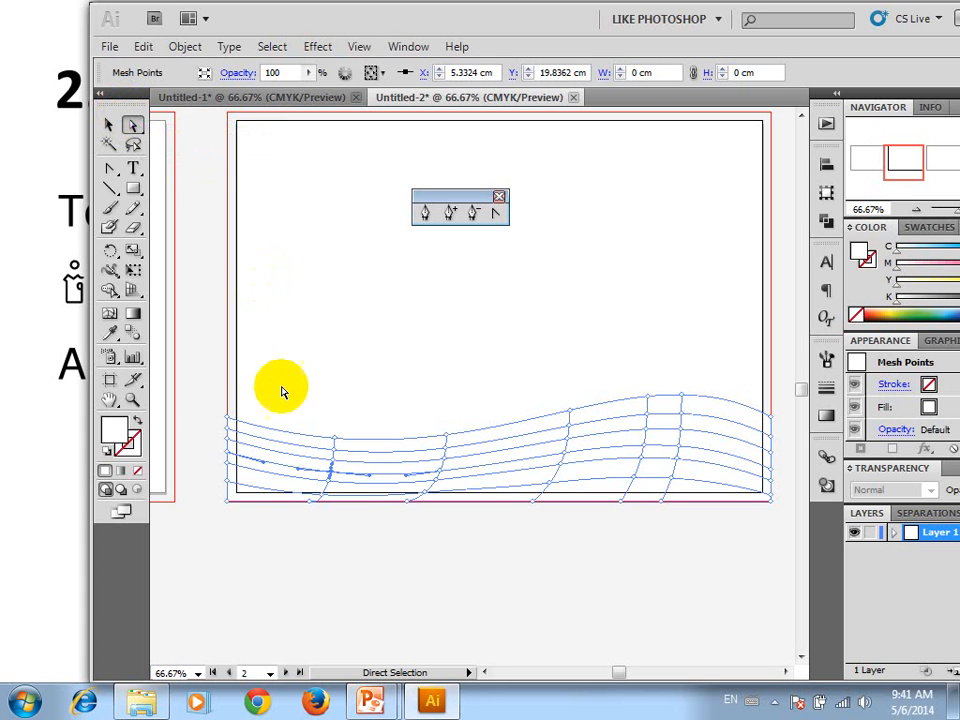
{"action": "left_click_drag", "start_coordinate": [197, 386], "coordinate": [331, 442]}
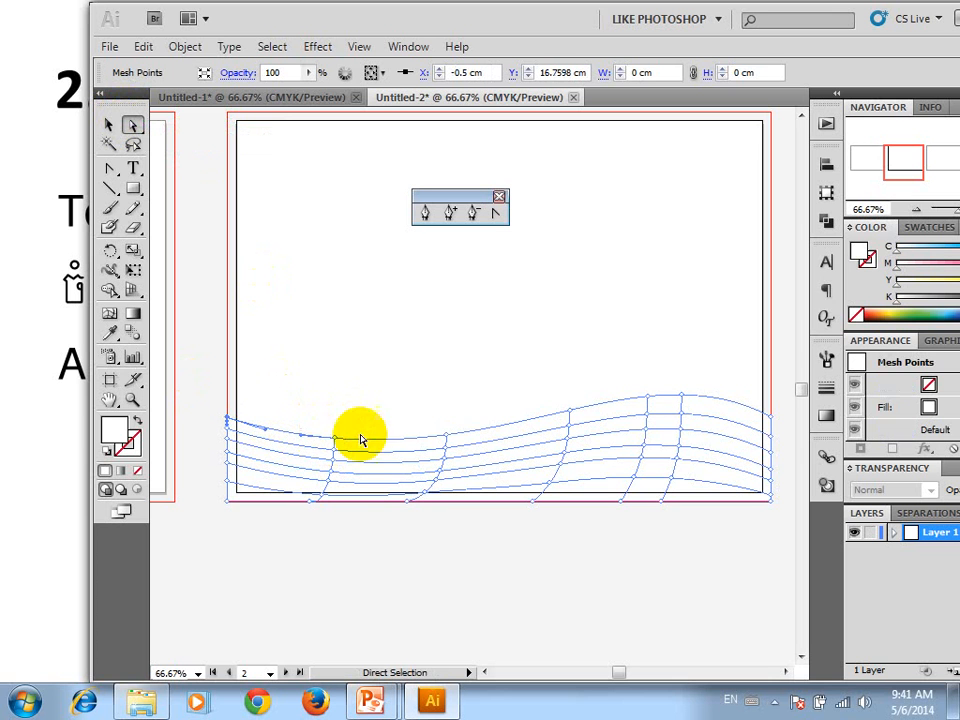
{"action": "left_click_drag", "start_coordinate": [462, 413], "coordinate": [438, 438]}
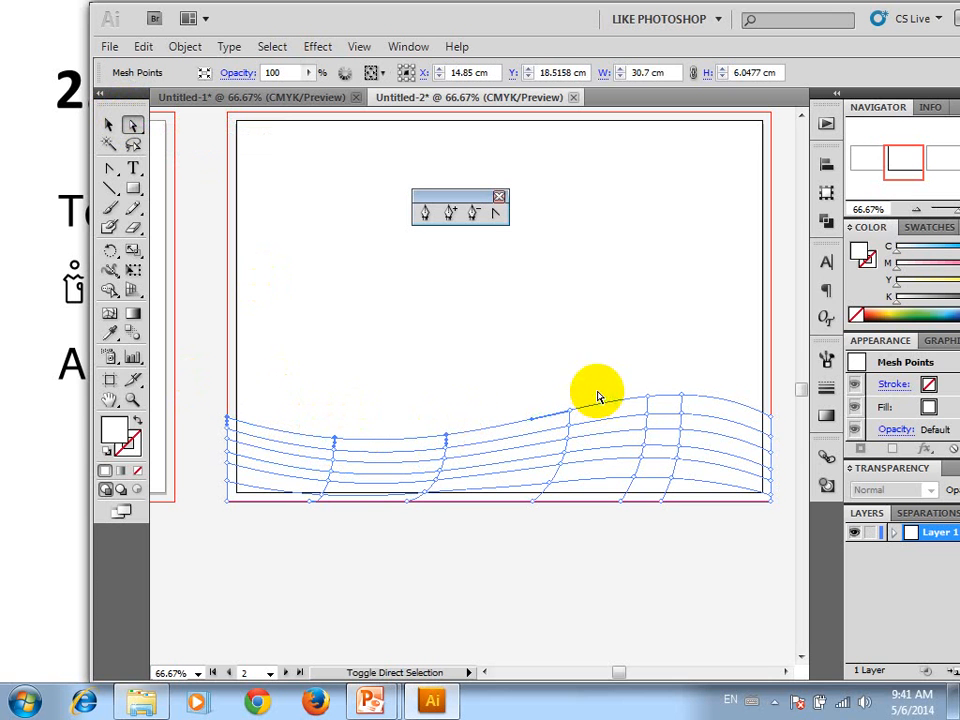
{"action": "left_click_drag", "start_coordinate": [585, 400], "coordinate": [560, 416]}
{"action": "left_click_drag", "start_coordinate": [658, 379], "coordinate": [641, 408]}
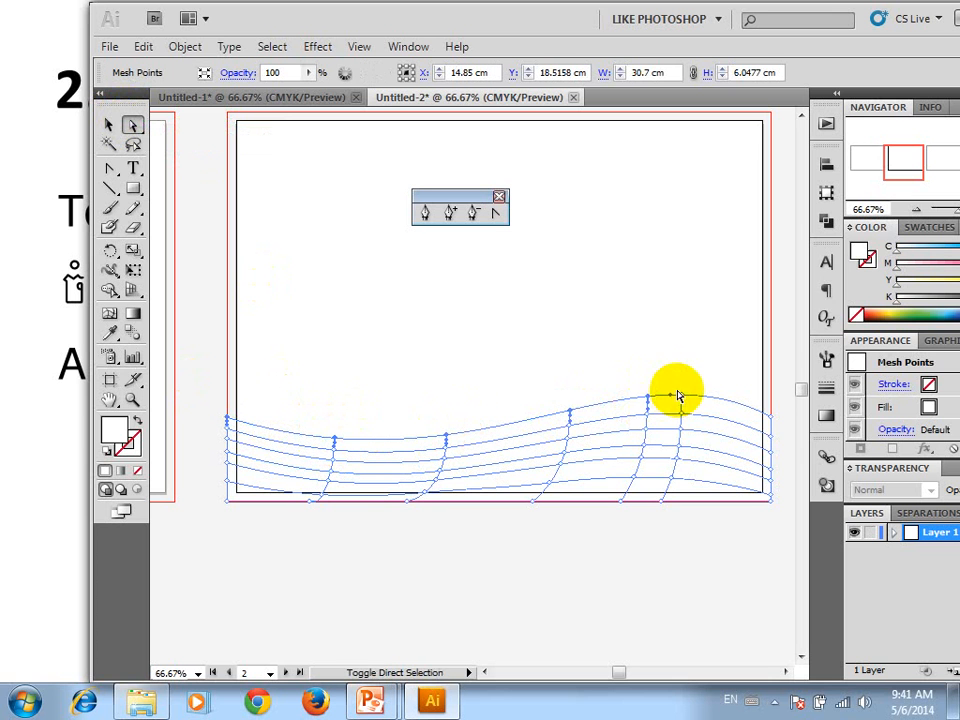
{"action": "left_click_drag", "start_coordinate": [700, 381], "coordinate": [671, 405]}
{"action": "left_click_drag", "start_coordinate": [778, 410], "coordinate": [754, 429]}
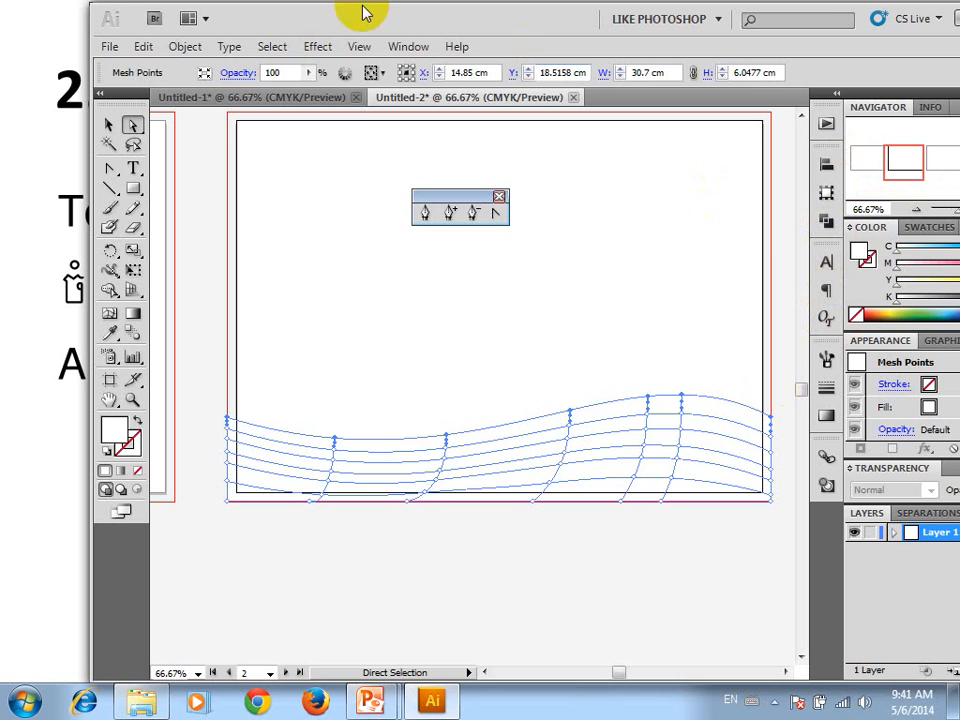
{"action": "left_click", "coordinate": [409, 47]}
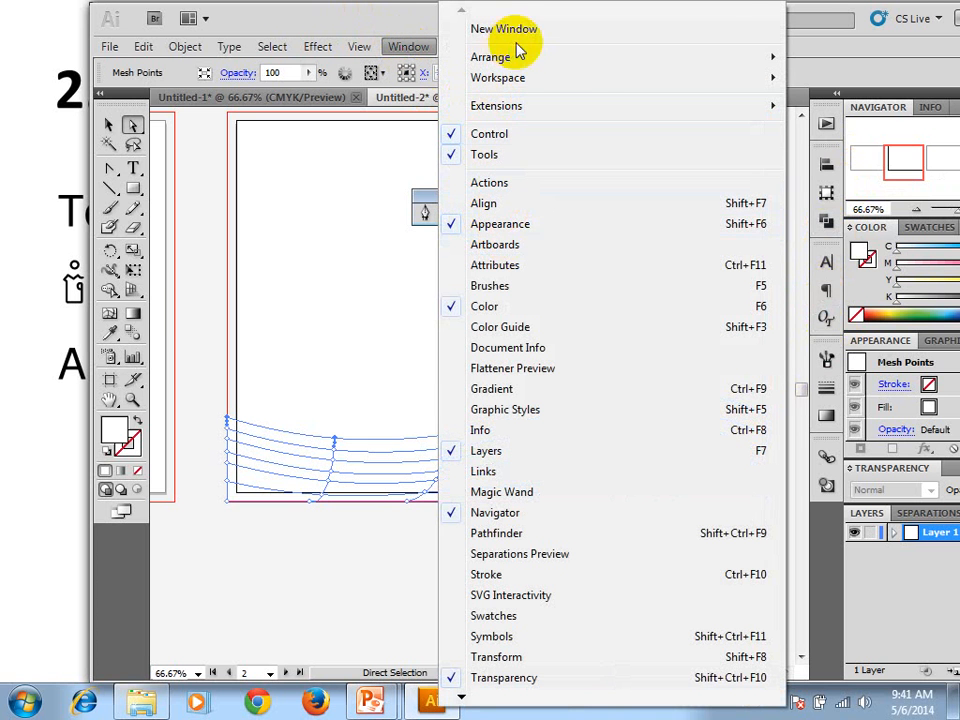
{"action": "key", "text": "alt+Tab"}
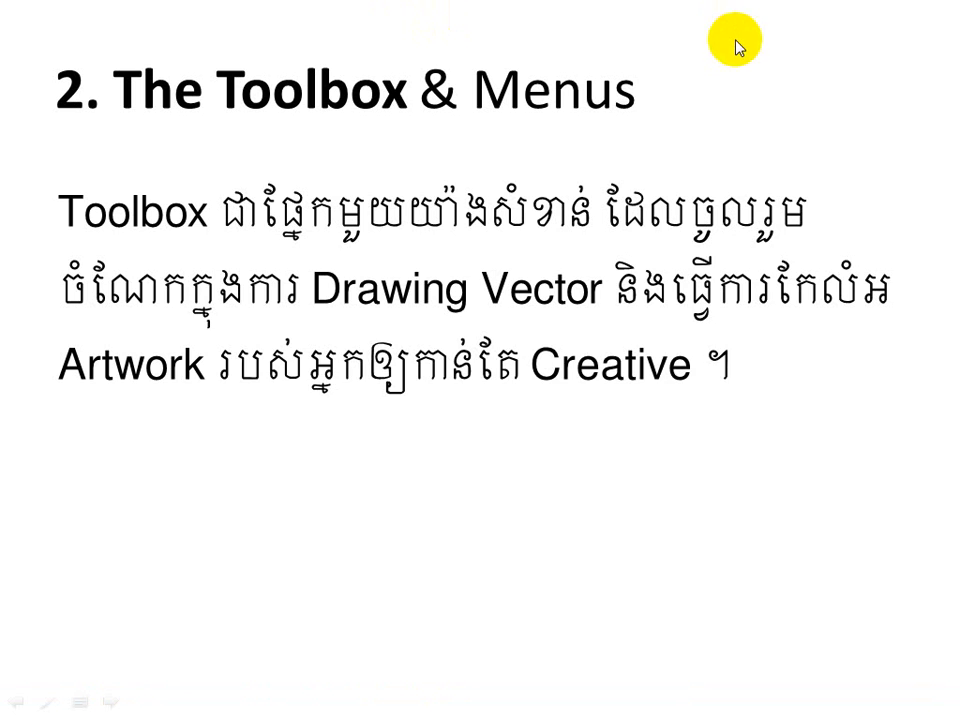
{"action": "key", "text": "alt+Tab"}
{"action": "left_click", "coordinate": [186, 409]}
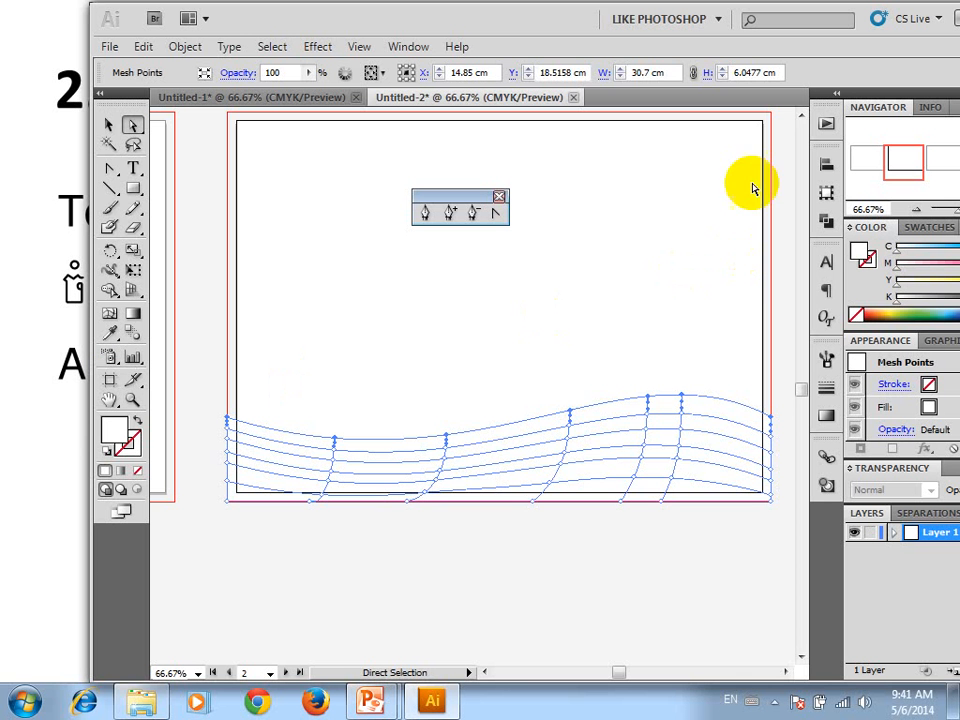
Switch to the Essentials workspace and shift the application window so its panel dock is fully on screen
{"action": "left_click", "coordinate": [707, 20]}
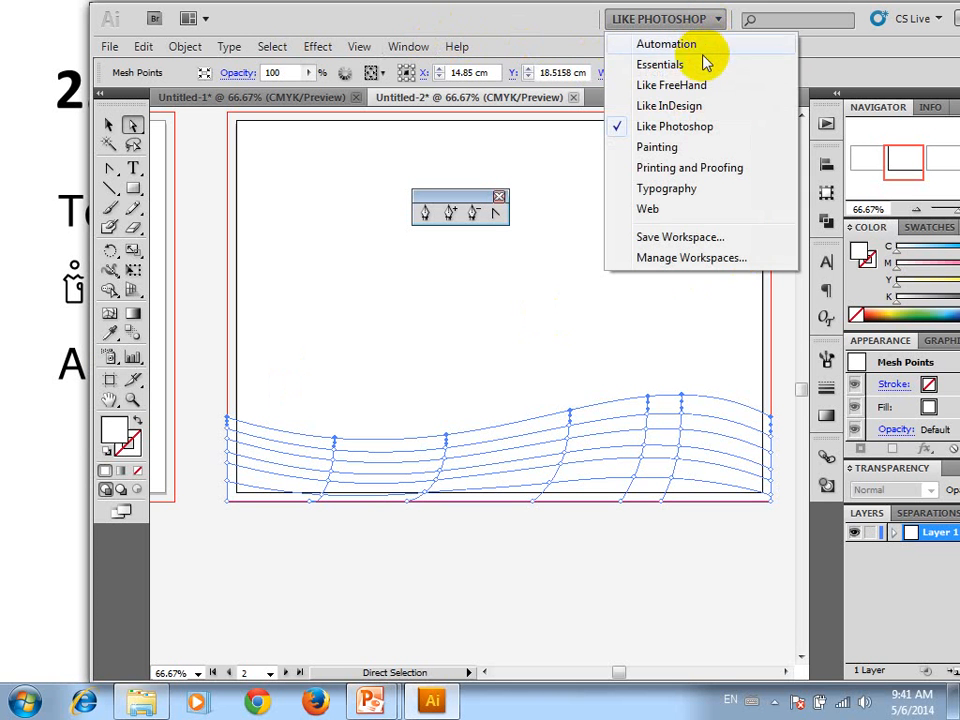
{"action": "left_click", "coordinate": [705, 64]}
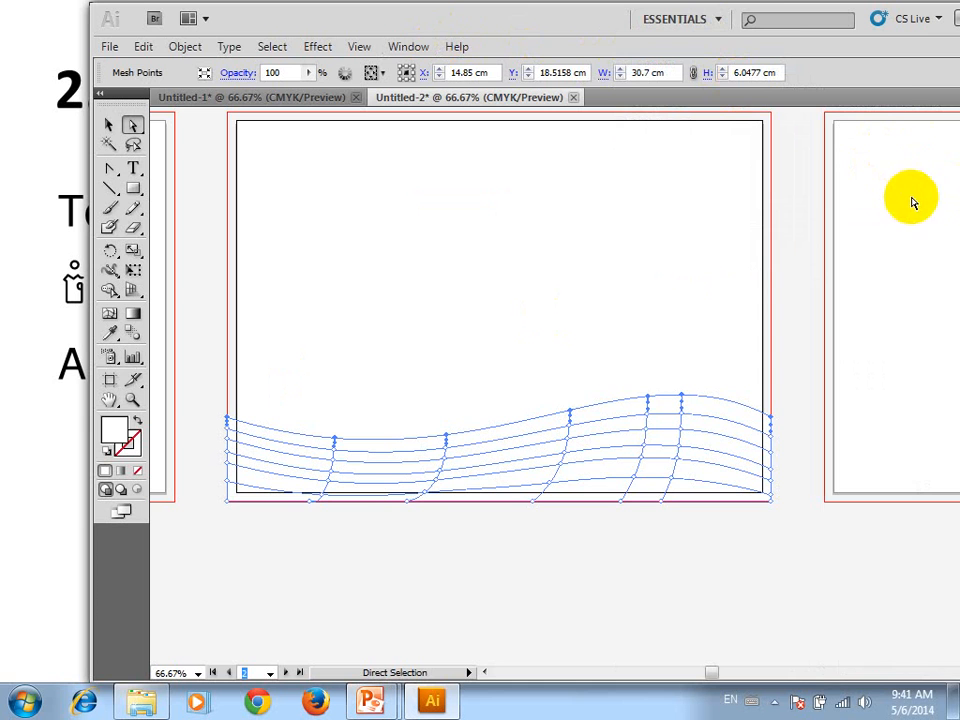
{"action": "left_click_drag", "start_coordinate": [561, 32], "coordinate": [516, 33]}
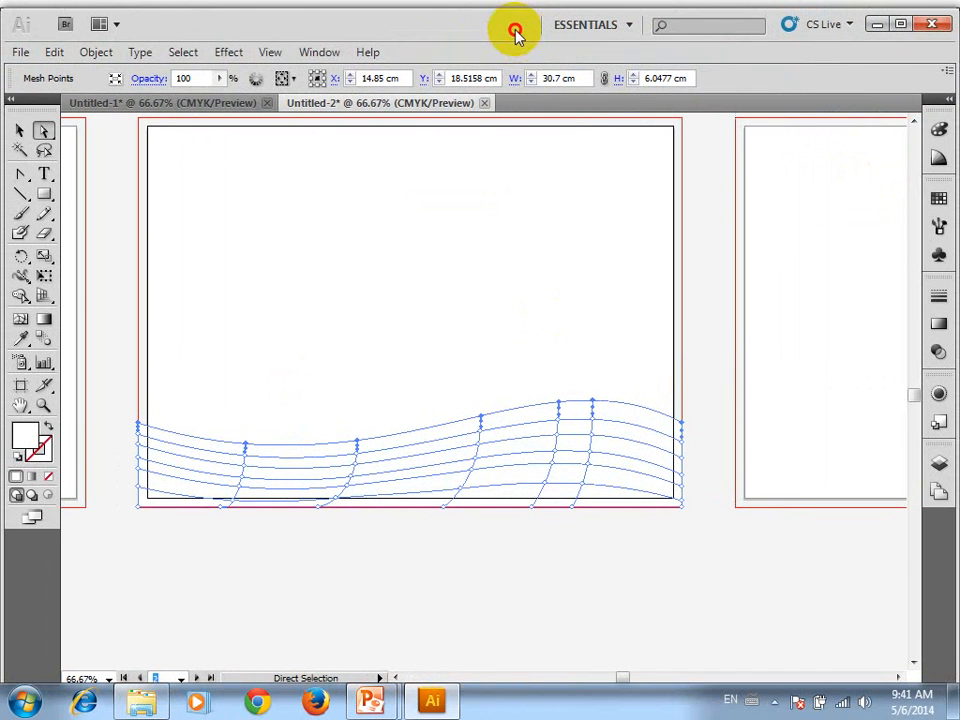
Colour the selected top-edge mesh points with the dark red swatch and deselect the strip
{"action": "left_click", "coordinate": [940, 202]}
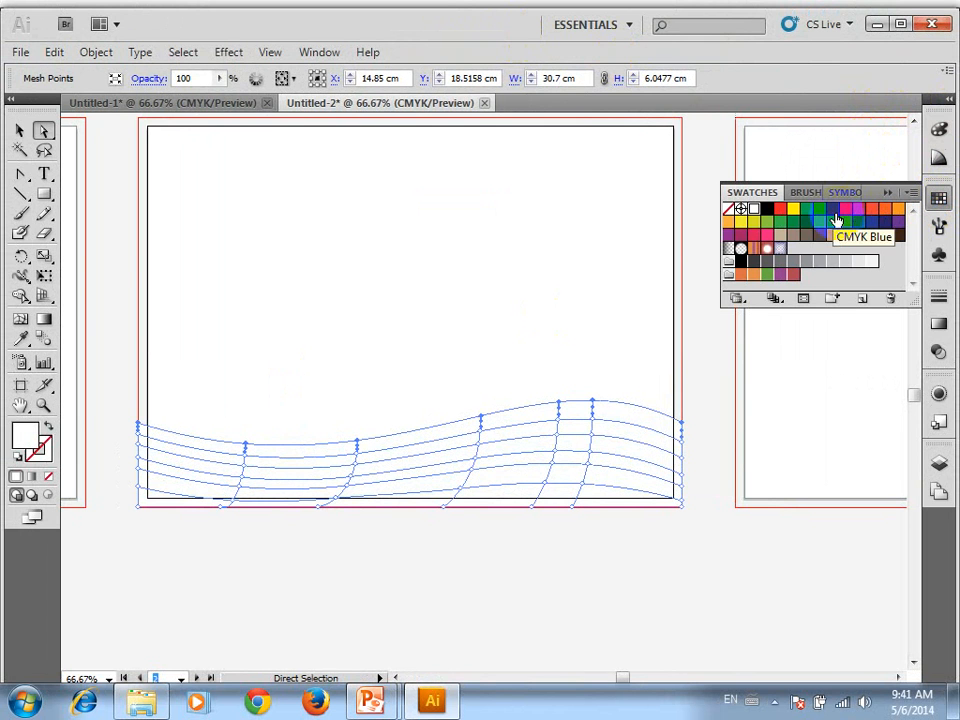
{"action": "left_click", "coordinate": [858, 215]}
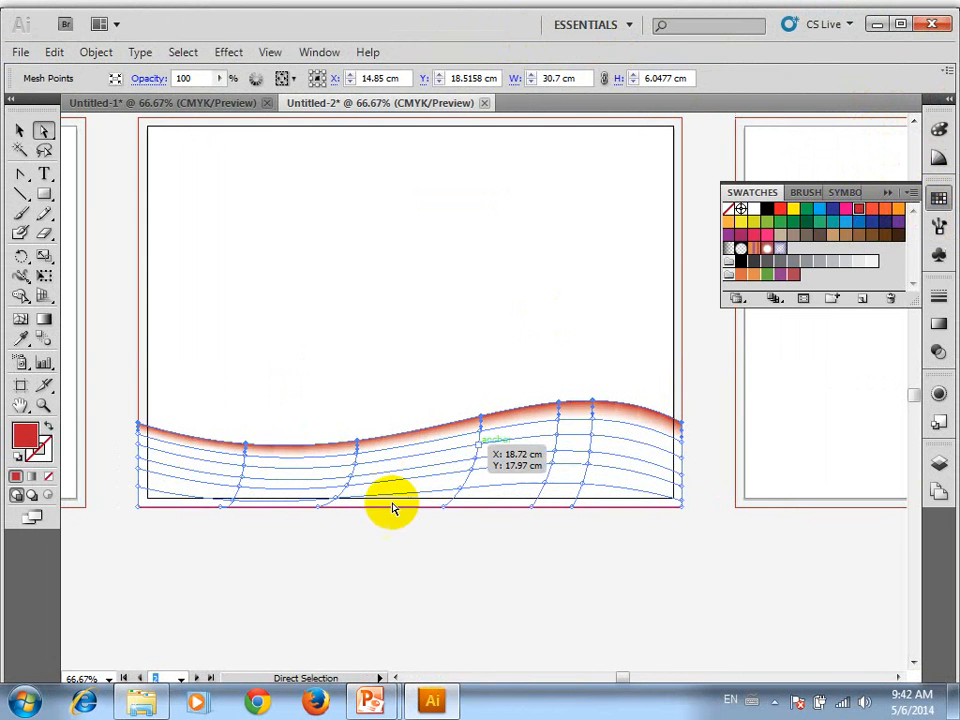
{"action": "left_click", "coordinate": [248, 390]}
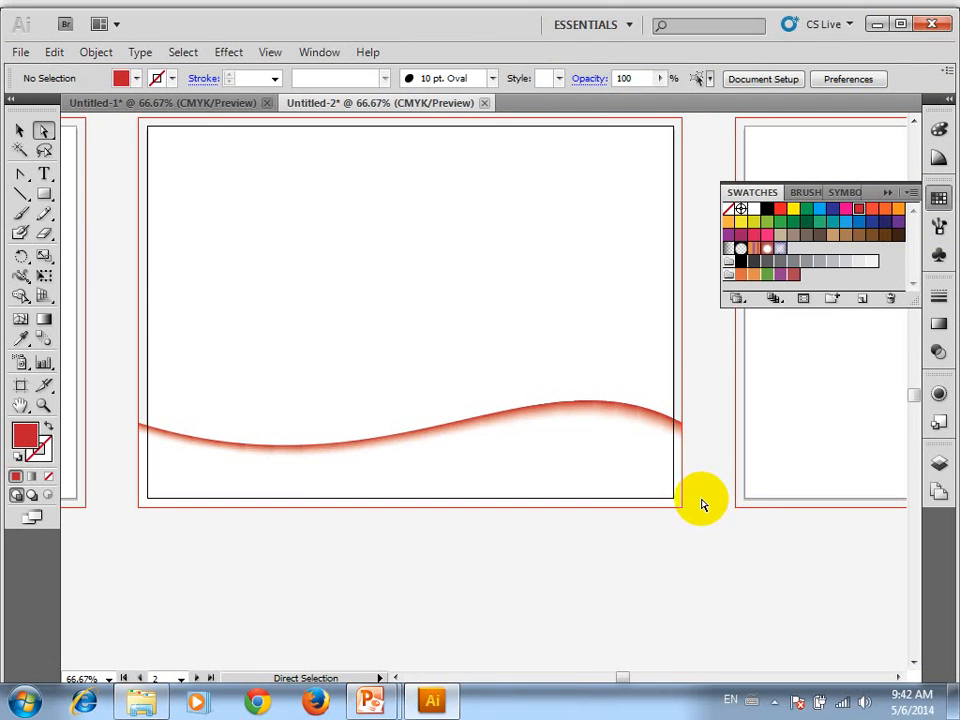
Select the mesh points along the strip's bottom edge, colour them with the orange swatch and deselect
{"action": "left_click_drag", "start_coordinate": [700, 498], "coordinate": [120, 563]}
{"action": "left_click", "coordinate": [388, 446]}
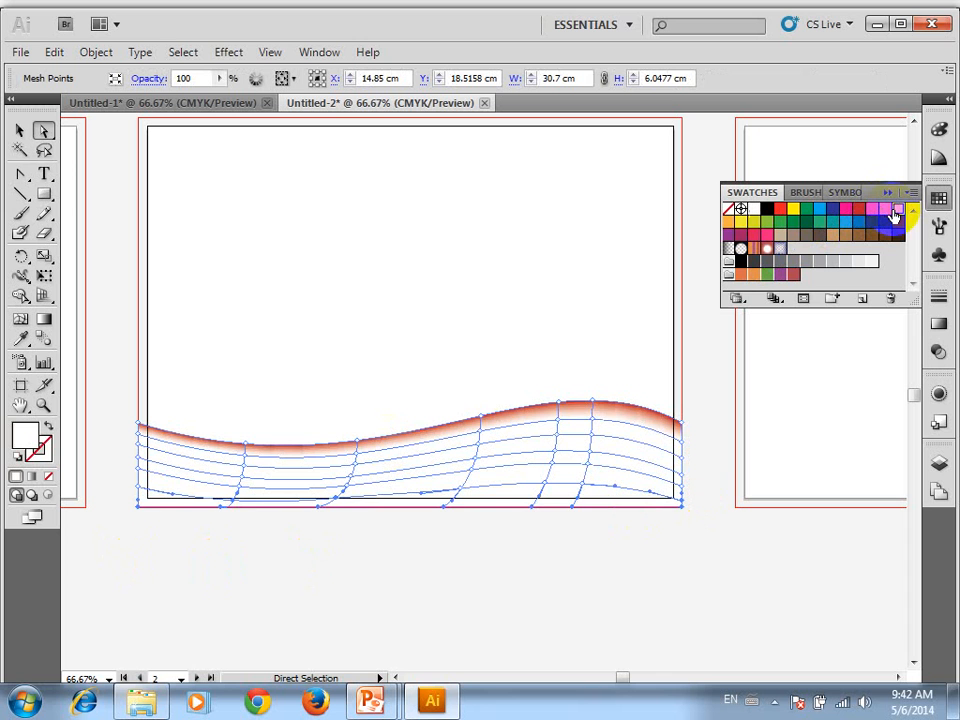
{"action": "left_click", "coordinate": [896, 211]}
{"action": "left_click", "coordinate": [20, 130]}
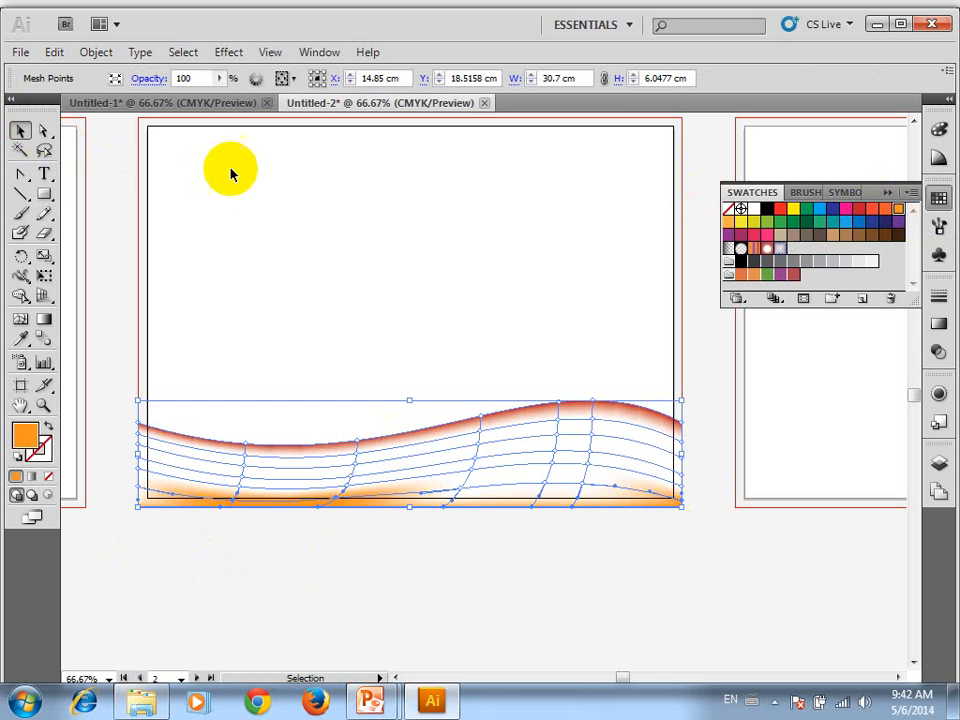
{"action": "left_click", "coordinate": [305, 176]}
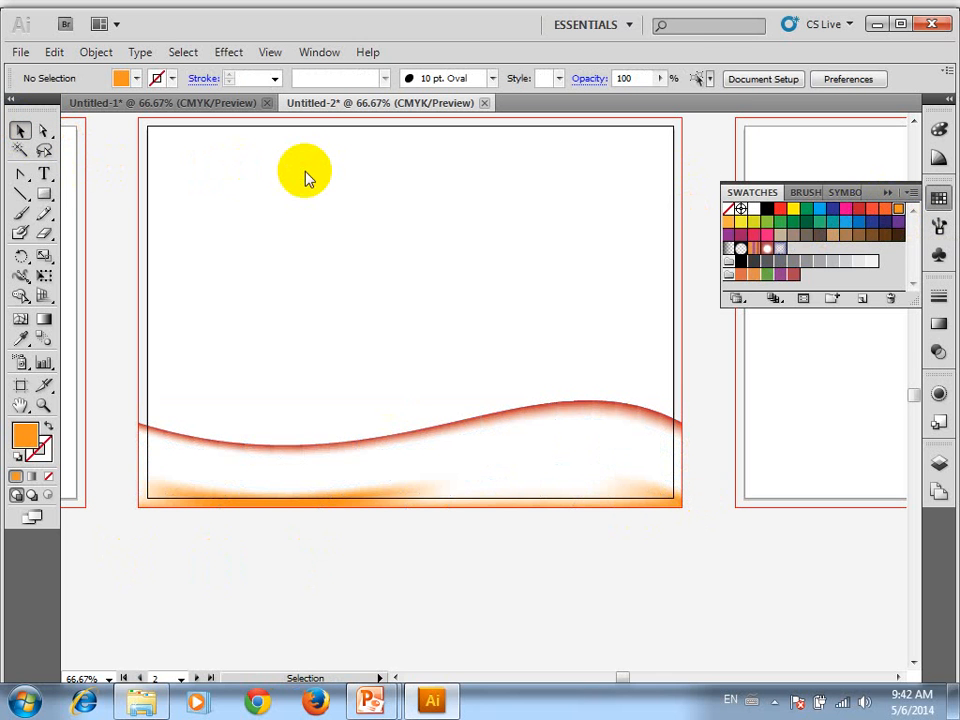
{"action": "left_click", "coordinate": [550, 441]}
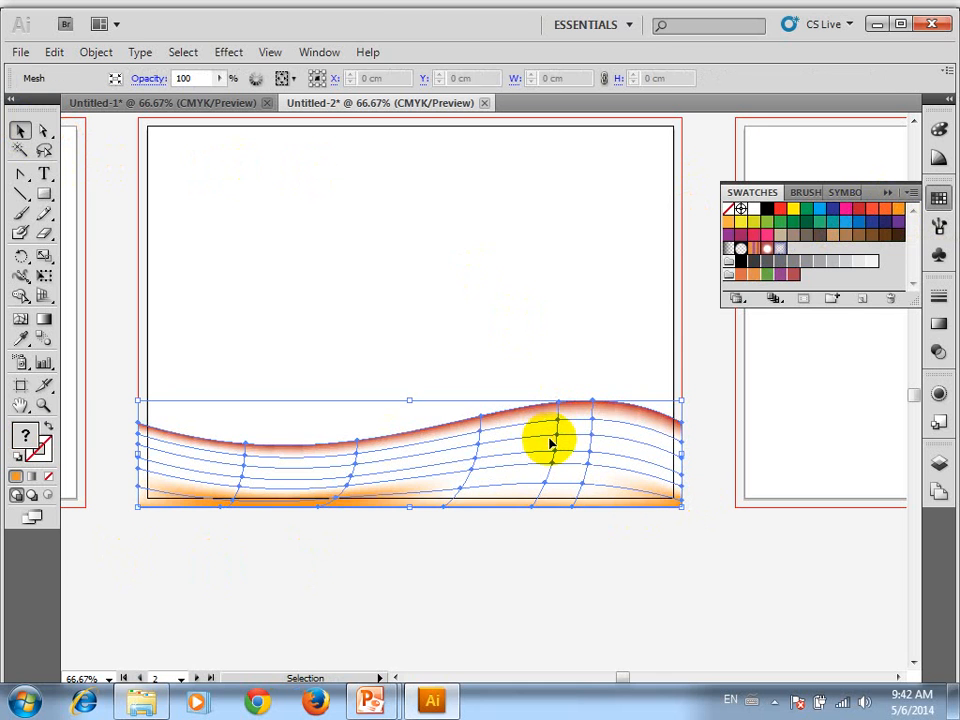
{"action": "left_click", "coordinate": [43, 131]}
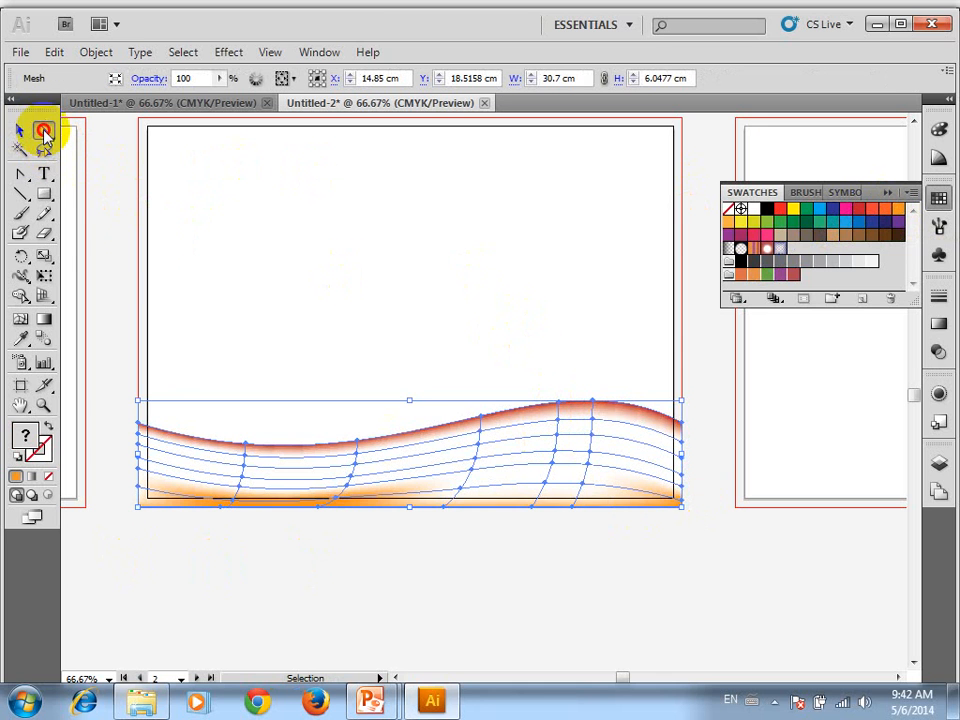
{"action": "left_click", "coordinate": [480, 449]}
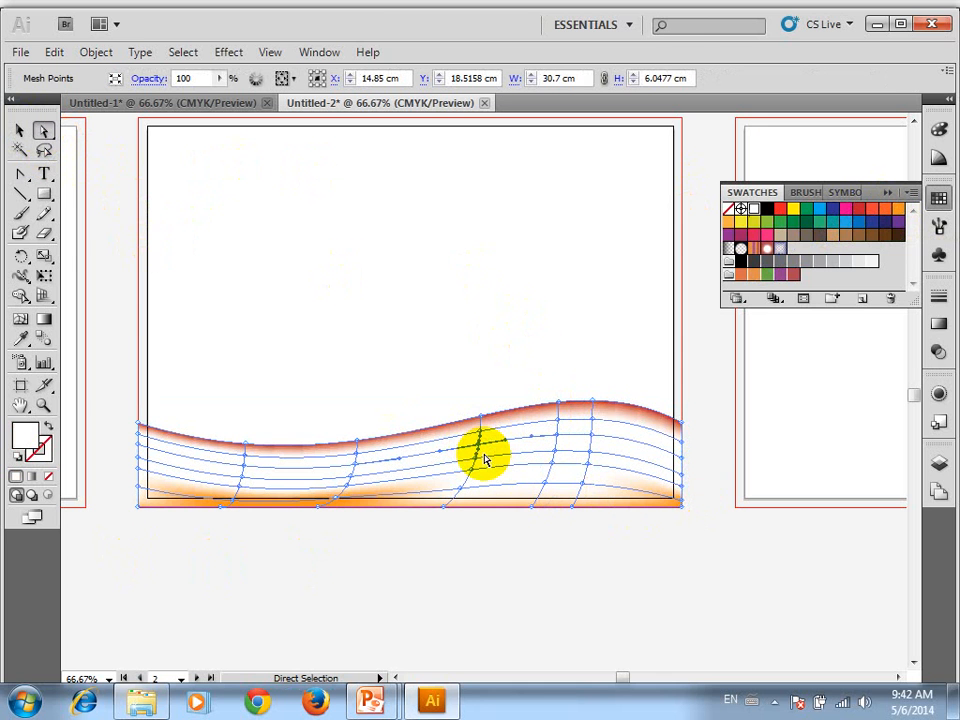
{"action": "left_click", "coordinate": [306, 334]}
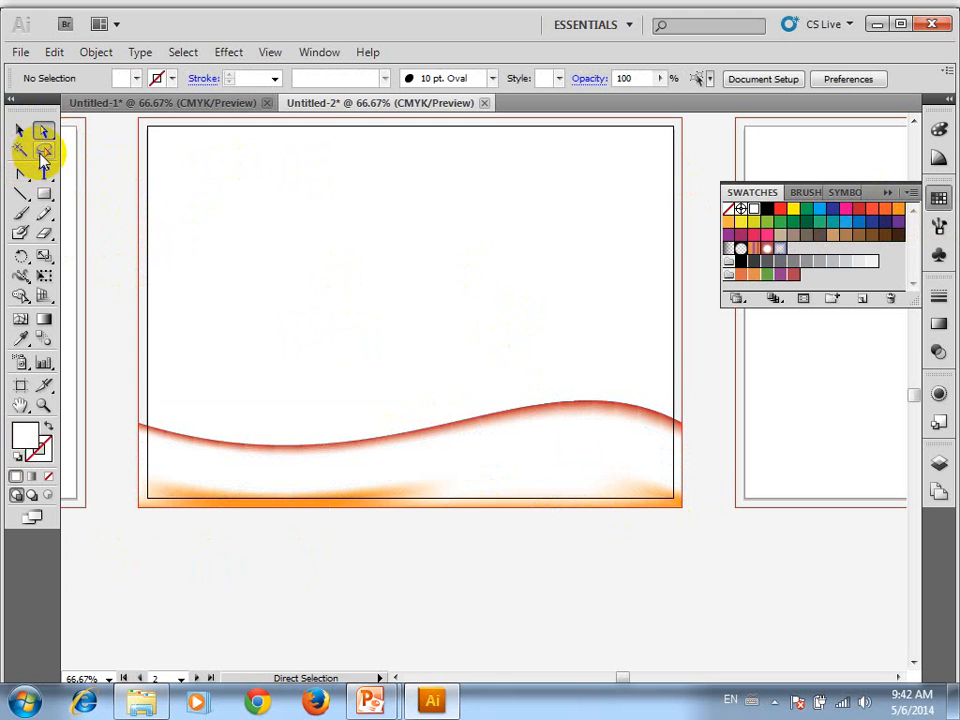
{"action": "left_click", "coordinate": [43, 150]}
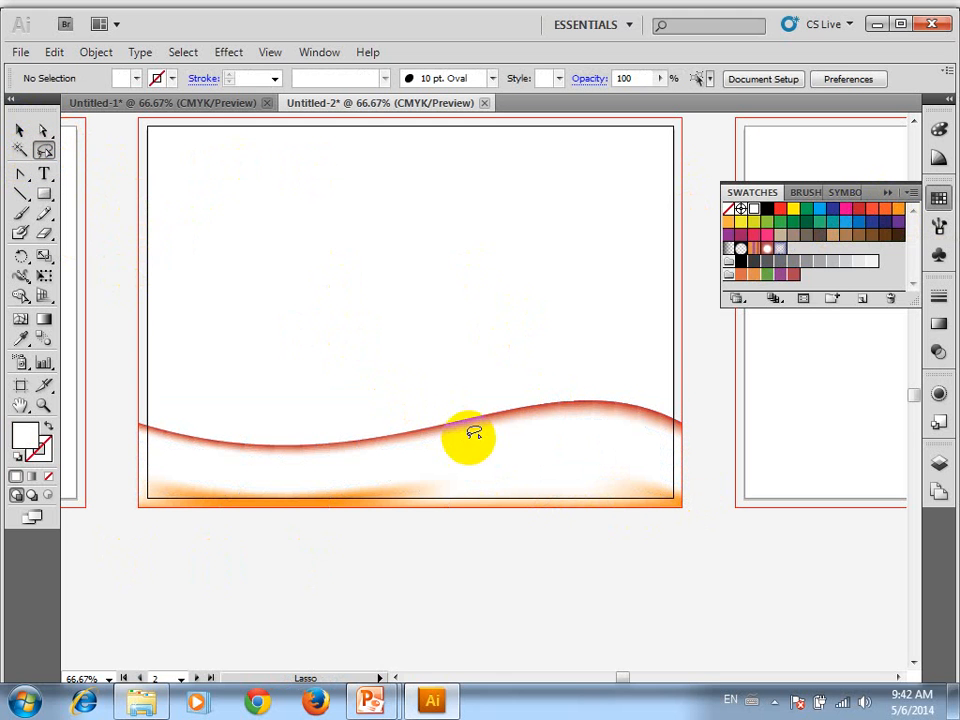
{"action": "key", "text": "v"}
Lasso the middle row of mesh points in the strip's right half and colour them with the yellow-green swatch
{"action": "left_click", "coordinate": [544, 428]}
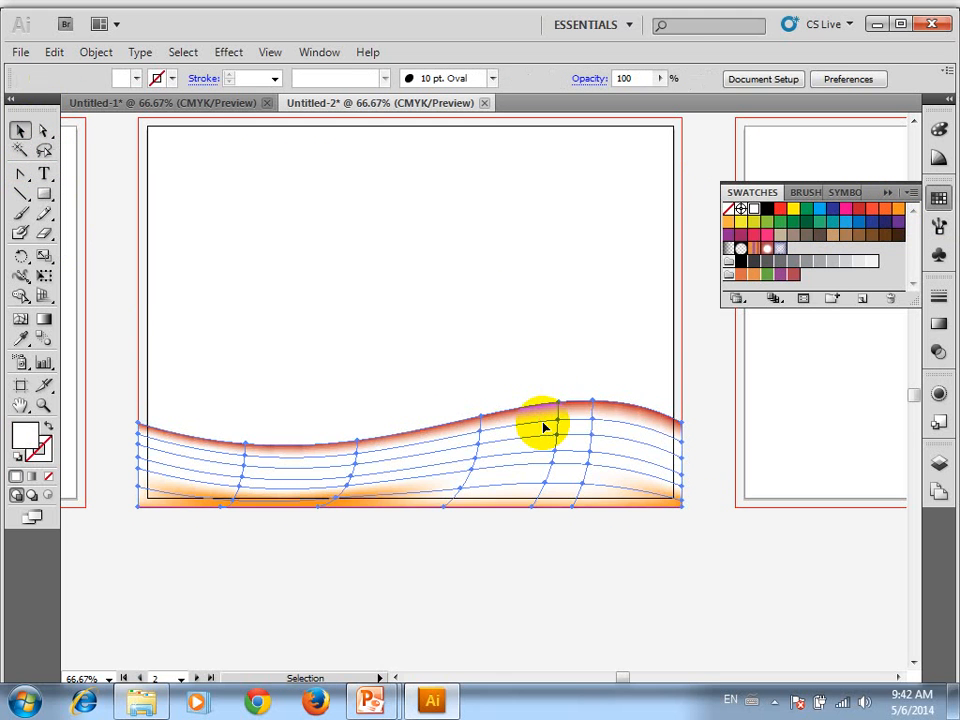
{"action": "left_click", "coordinate": [43, 150]}
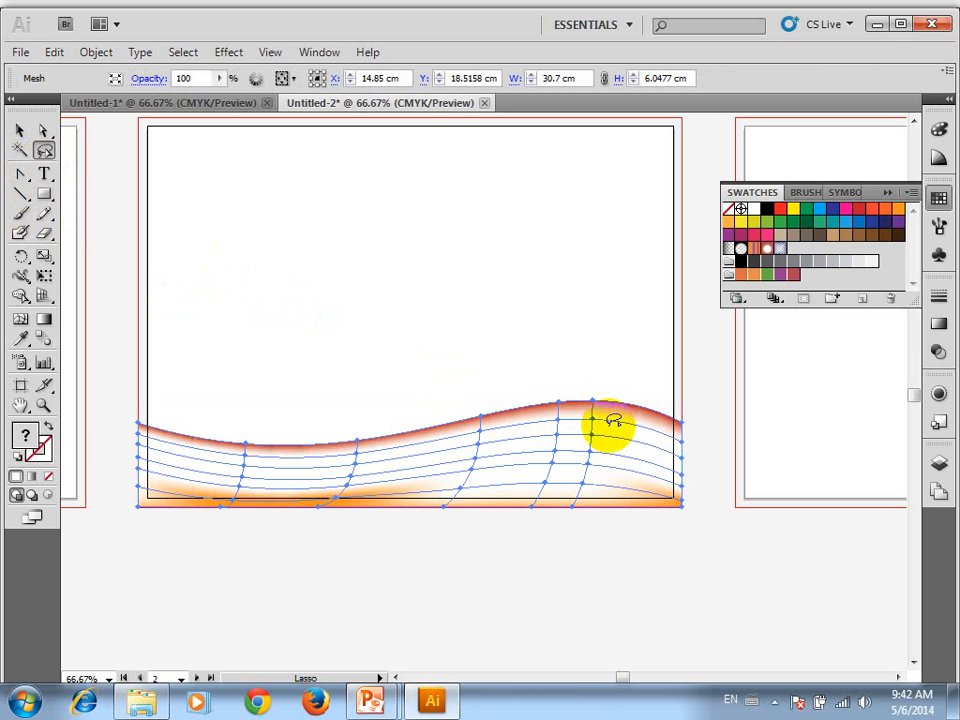
{"action": "mouse_move", "coordinate": [690, 446]}
{"action": "left_mouse_down"}
{"action": "mouse_move", "coordinate": [665, 466]}
{"action": "mouse_move", "coordinate": [526, 457]}
{"action": "mouse_move", "coordinate": [397, 467]}
{"action": "mouse_move", "coordinate": [436, 454]}
{"action": "mouse_move", "coordinate": [578, 443]}
{"action": "mouse_move", "coordinate": [708, 450]}
{"action": "left_mouse_up"}
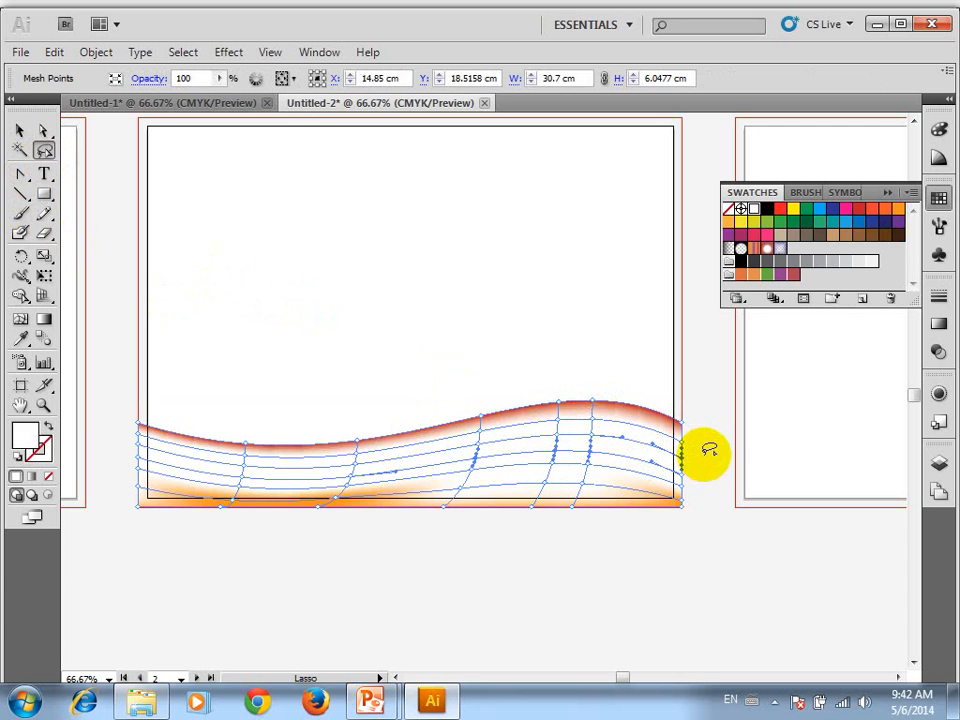
{"action": "left_click", "coordinate": [741, 248]}
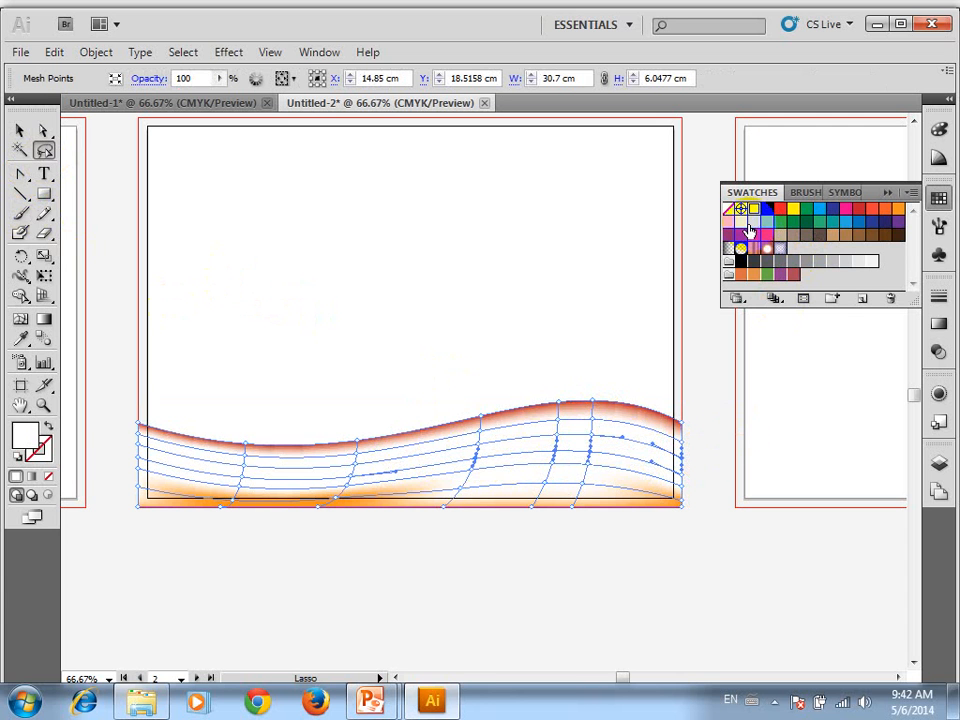
{"action": "left_click", "coordinate": [752, 222]}
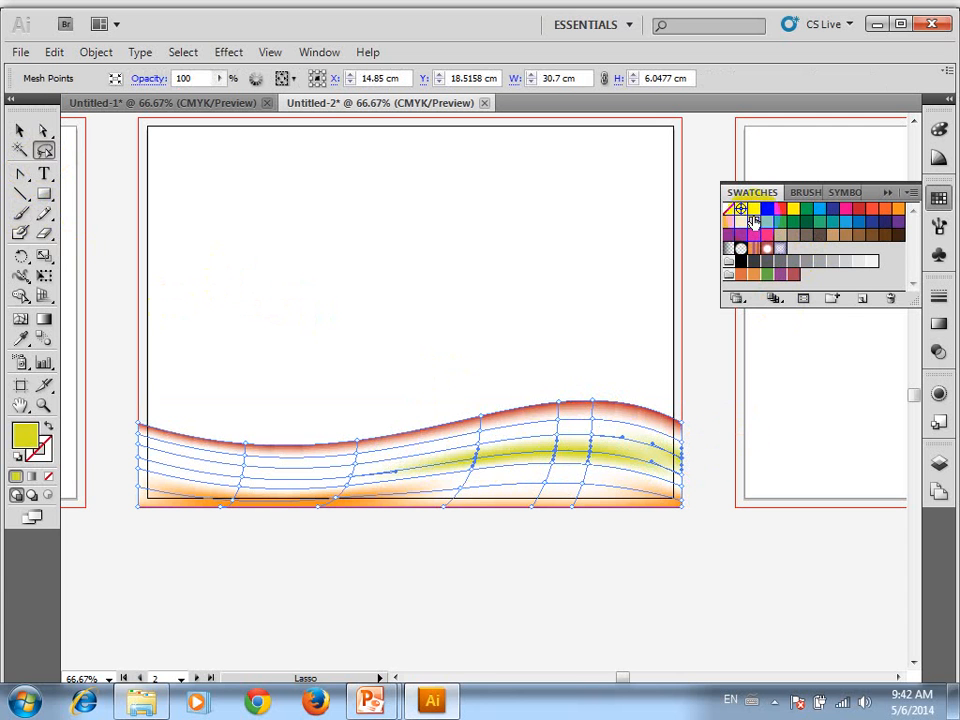
Lasso the middle row of mesh points in the strip's left half, colour them with the C=5 M=0 Y=90 K=0 yellow swatch and deselect
{"action": "mouse_move", "coordinate": [185, 480]}
{"action": "left_mouse_down"}
{"action": "mouse_move", "coordinate": [244, 456]}
{"action": "mouse_move", "coordinate": [377, 448]}
{"action": "mouse_move", "coordinate": [364, 465]}
{"action": "mouse_move", "coordinate": [281, 469]}
{"action": "mouse_move", "coordinate": [247, 484]}
{"action": "mouse_move", "coordinate": [197, 486]}
{"action": "mouse_move", "coordinate": [176, 470]}
{"action": "left_mouse_up"}
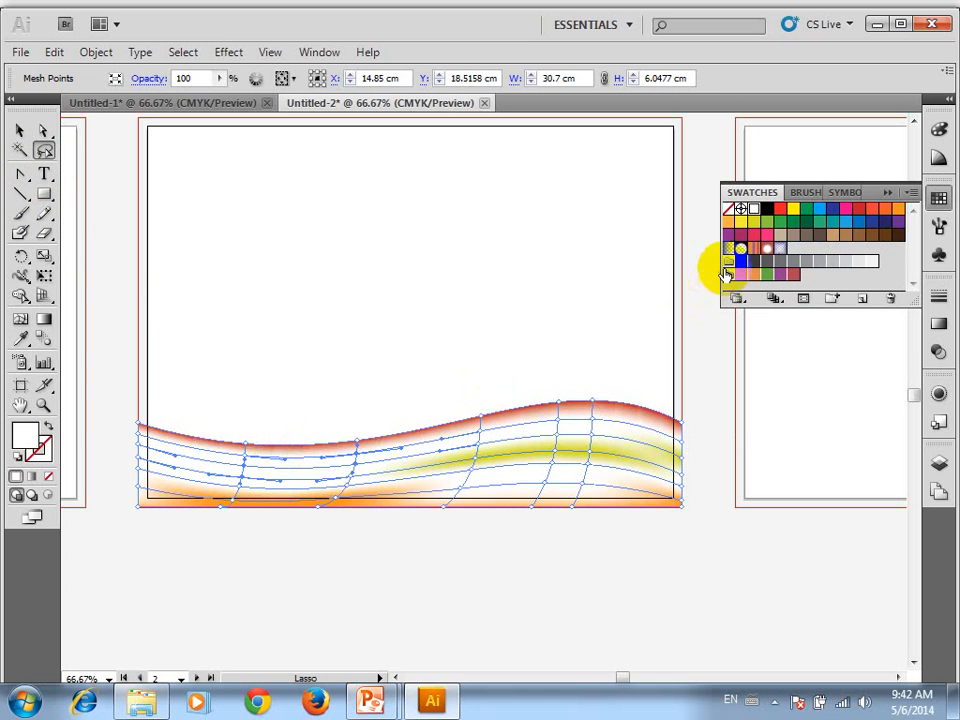
{"action": "double_click", "coordinate": [738, 219]}
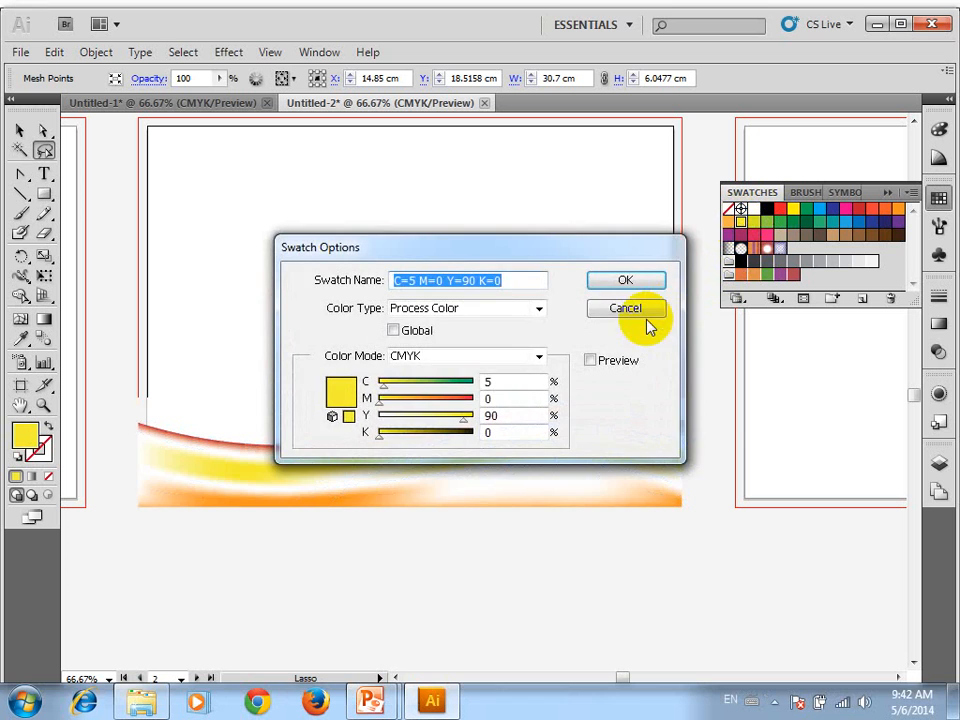
{"action": "left_click", "coordinate": [628, 309]}
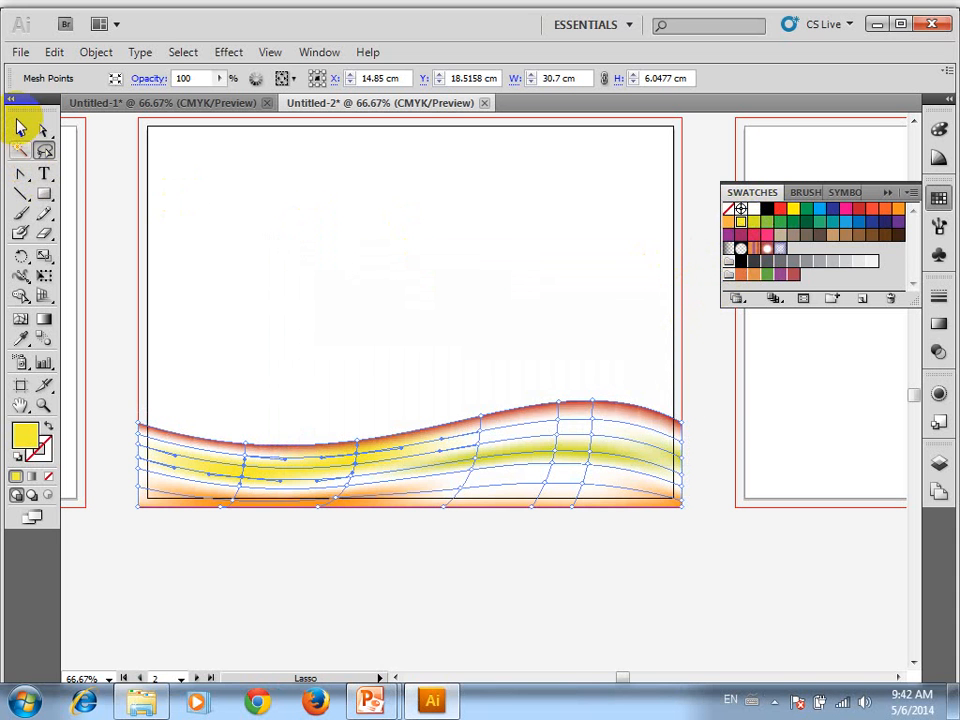
{"action": "left_click", "coordinate": [23, 131]}
{"action": "left_click", "coordinate": [325, 239]}
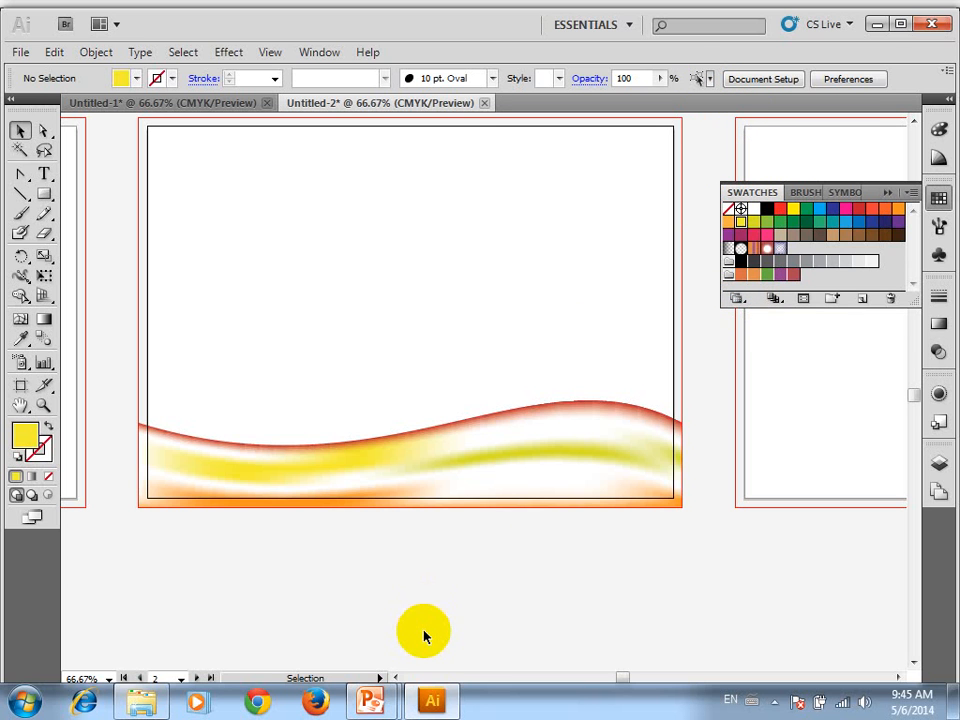
Show the document's symbols and open the Flowers symbol library
{"action": "mouse_move", "coordinate": [379, 700]}
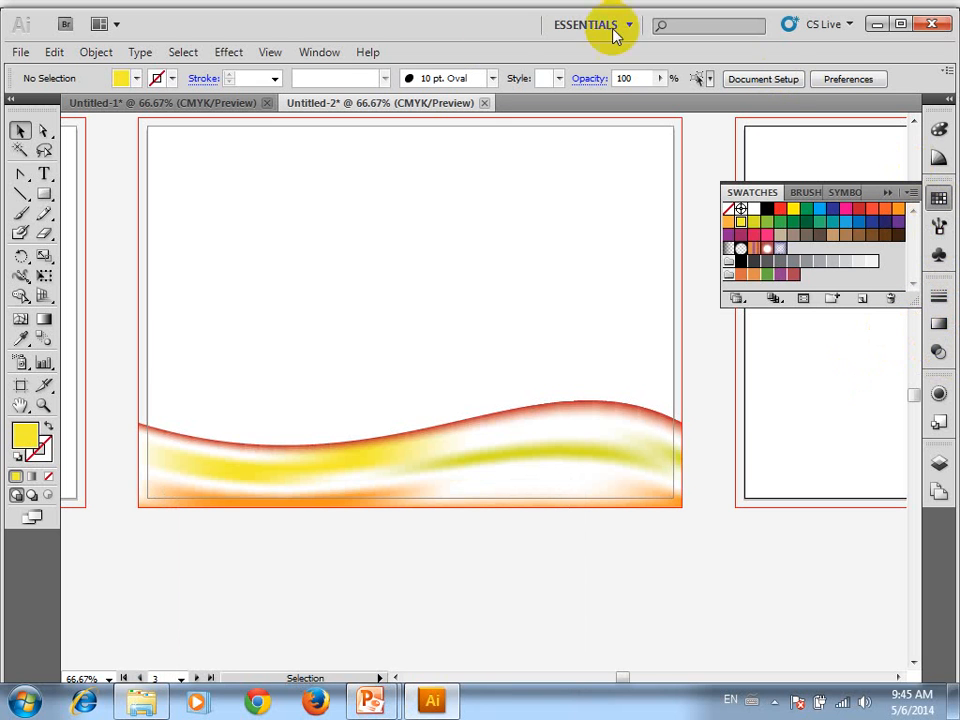
{"action": "left_click", "coordinate": [320, 52]}
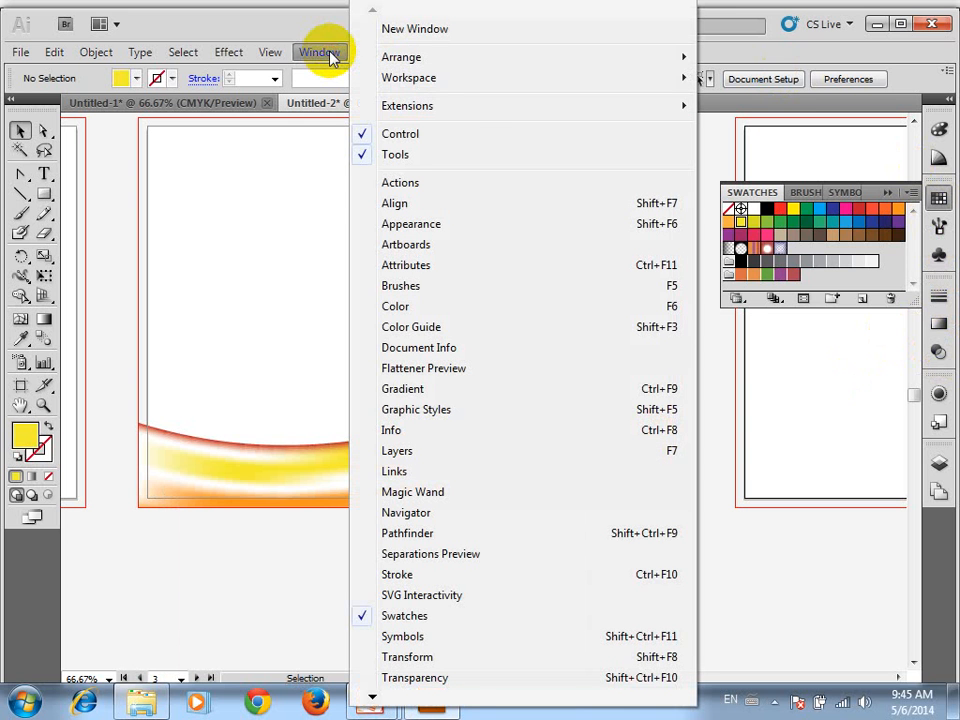
{"action": "left_click", "coordinate": [443, 646]}
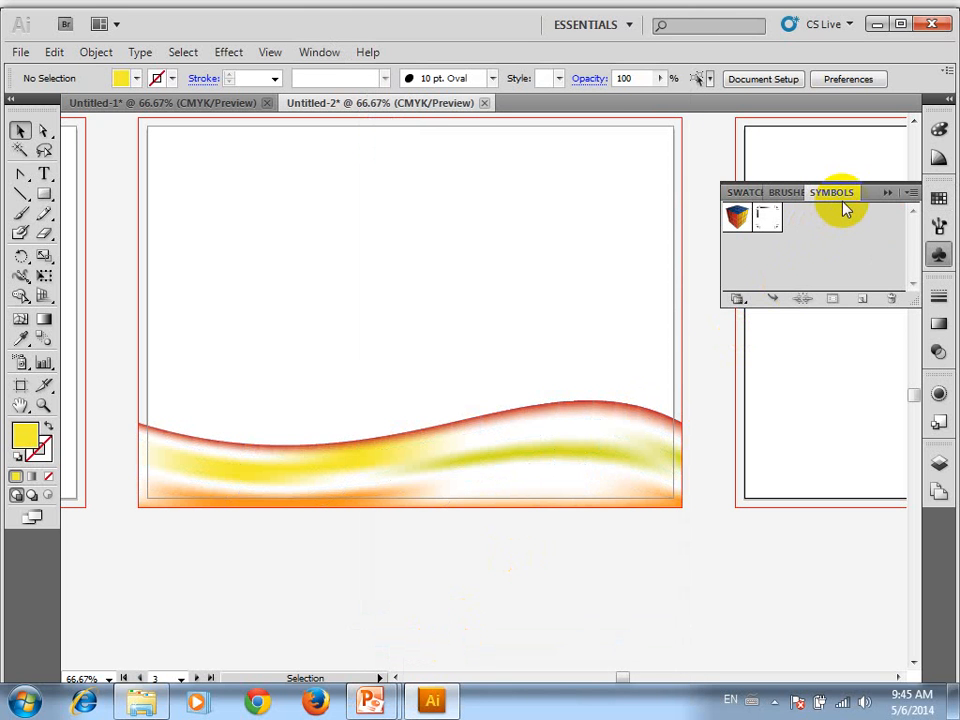
{"action": "left_click", "coordinate": [738, 299]}
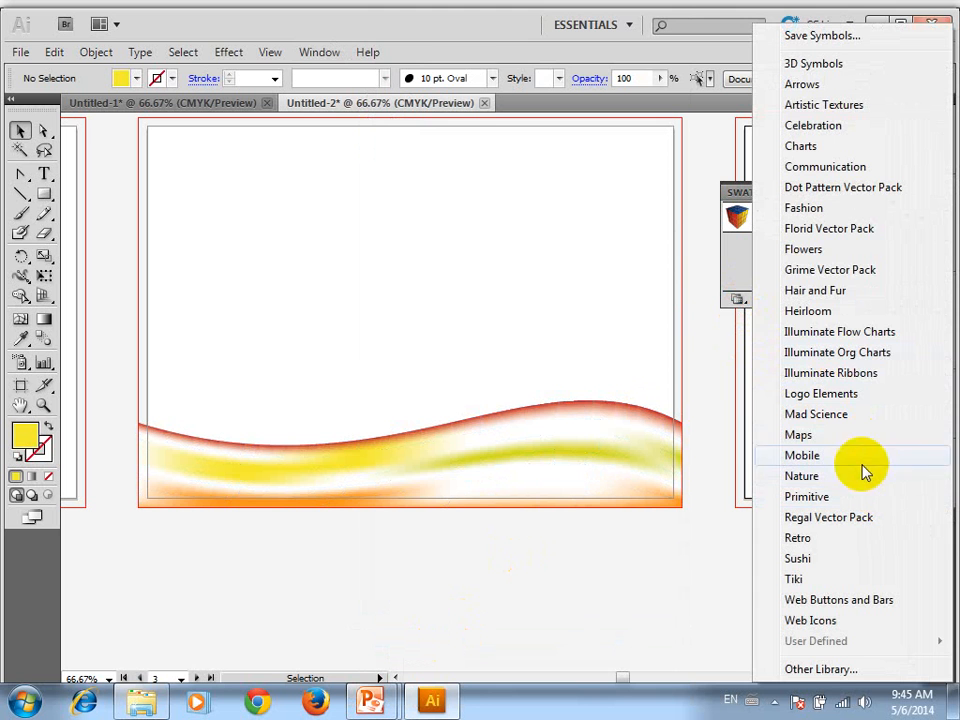
{"action": "left_click", "coordinate": [846, 254]}
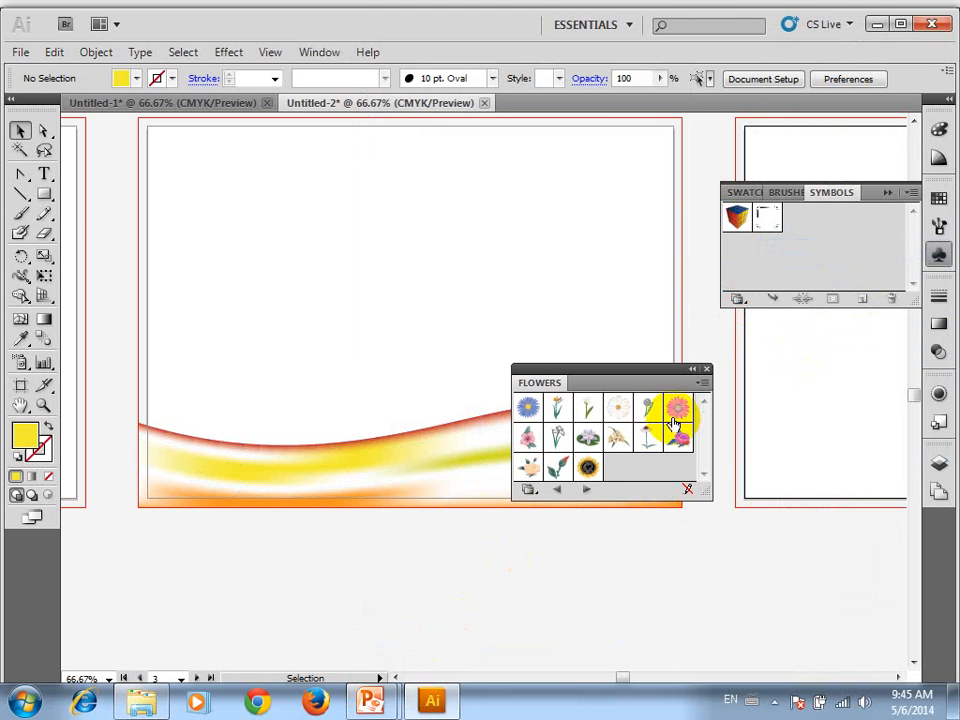
Place a Red Rose symbol on the artboard above the wavy strip, enlarge it to span down to the strip, and deselect
{"action": "left_click", "coordinate": [672, 436]}
{"action": "left_click_drag", "start_coordinate": [681, 435], "coordinate": [660, 116]}
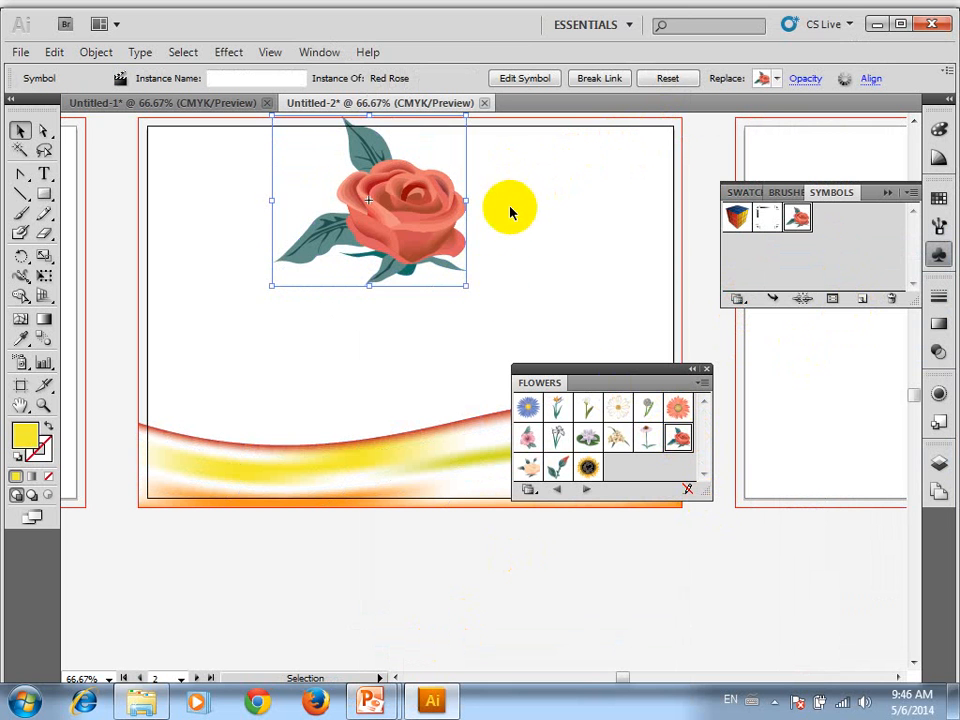
{"action": "left_click_drag", "start_coordinate": [507, 225], "coordinate": [480, 380]}
{"action": "left_click", "coordinate": [422, 258]}
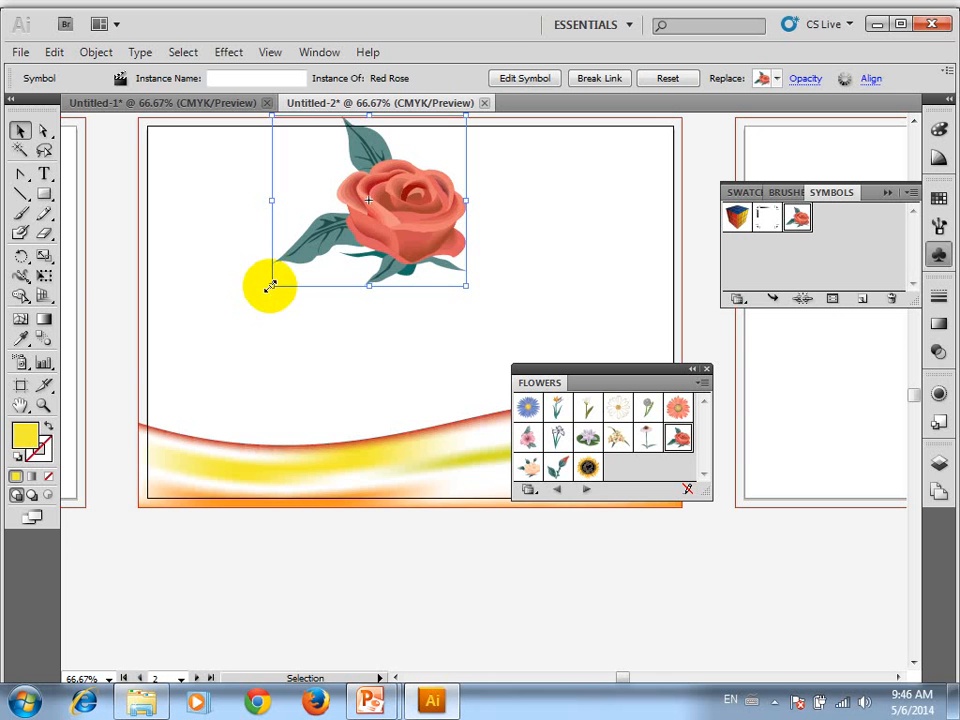
{"action": "left_click_drag", "start_coordinate": [270, 286], "coordinate": [147, 402]}
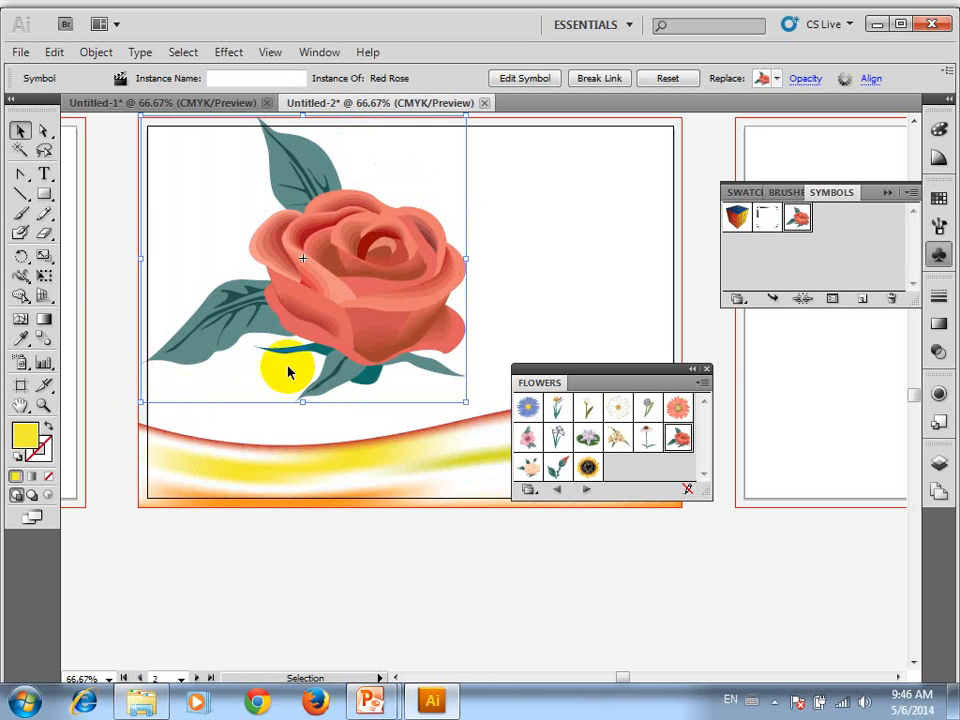
{"action": "left_click", "coordinate": [562, 260]}
Inspect the rose's outlines up close and expand the symbol's object and fill into editable artwork
{"action": "scroll", "coordinate": [493, 250], "scroll_direction": "up", "scroll_amount": 3}
{"action": "left_click_drag", "start_coordinate": [385, 222], "coordinate": [539, 284]}
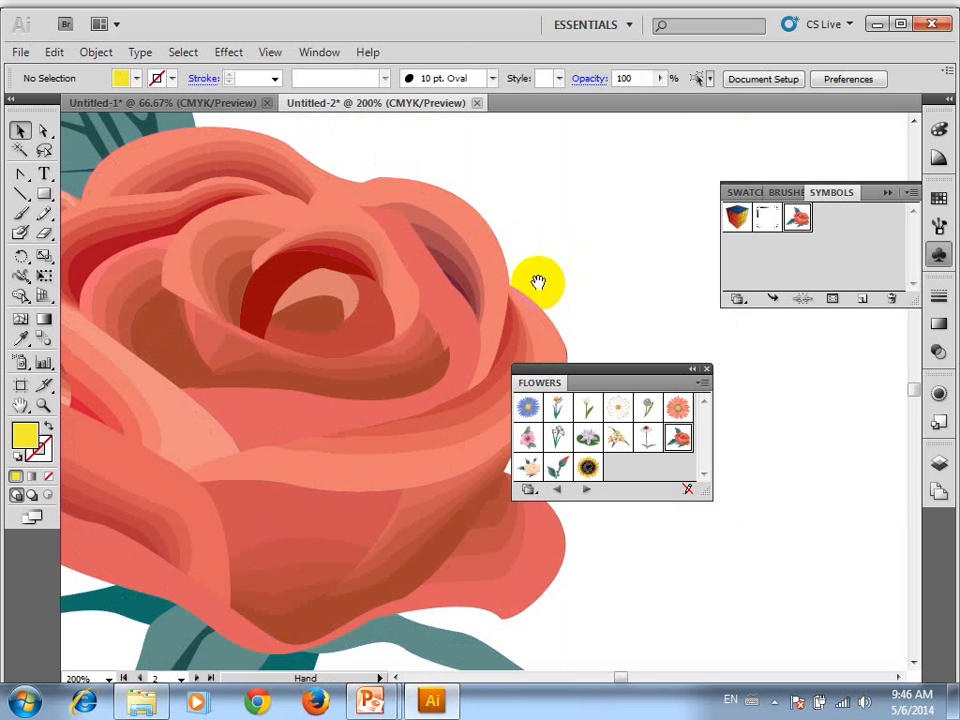
{"action": "left_click_drag", "start_coordinate": [476, 279], "coordinate": [566, 186]}
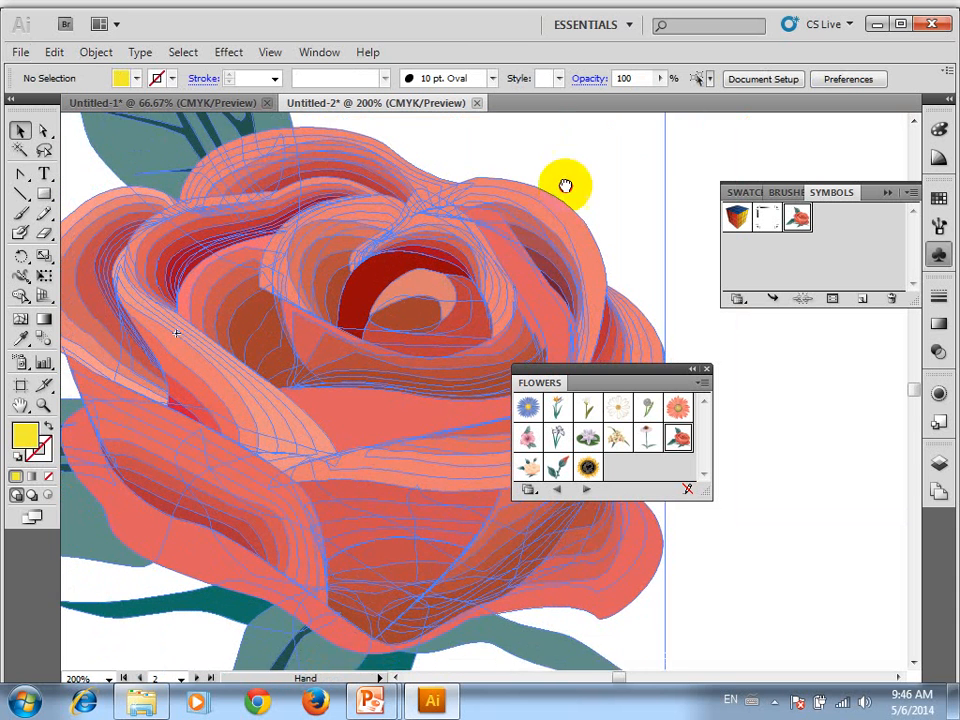
{"action": "scroll", "coordinate": [307, 371], "scroll_direction": "down", "scroll_amount": 3}
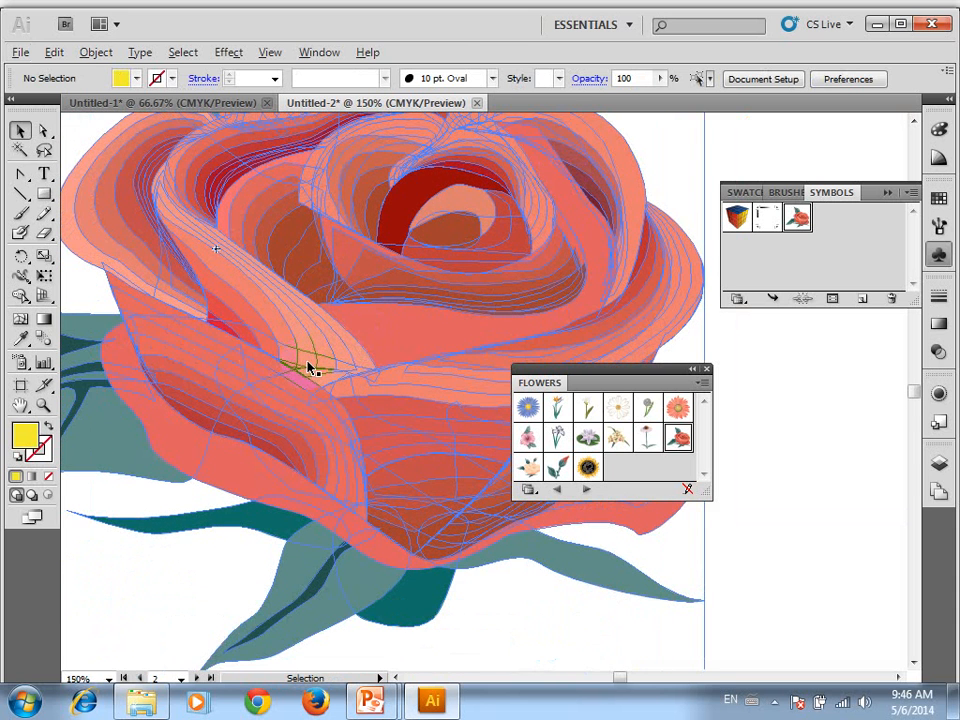
{"action": "scroll", "coordinate": [383, 370], "scroll_direction": "down", "scroll_amount": 2}
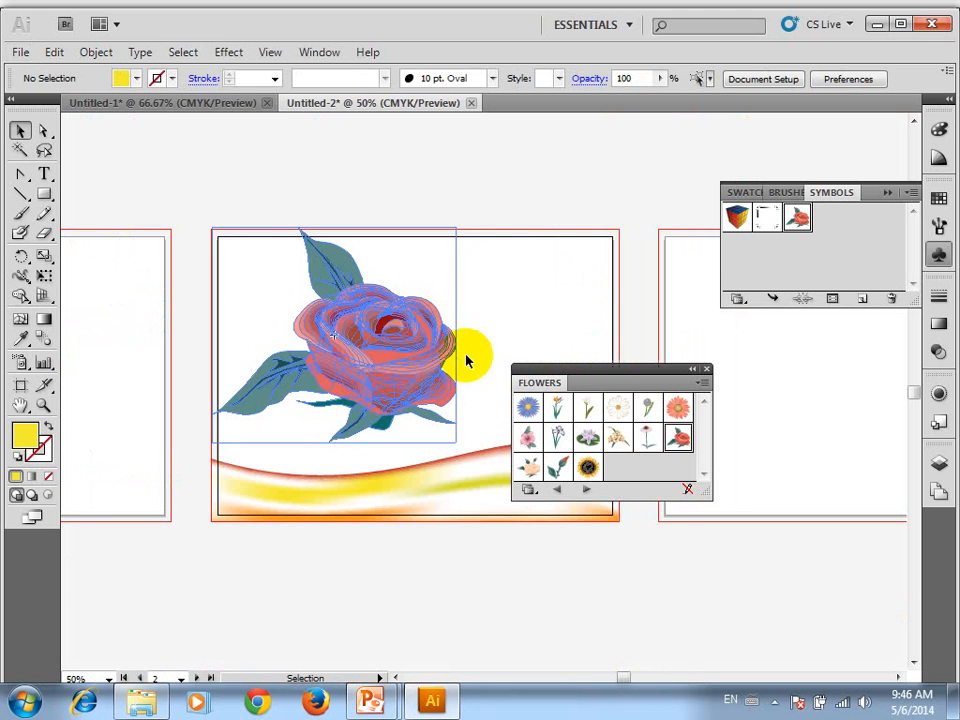
{"action": "left_click", "coordinate": [439, 315]}
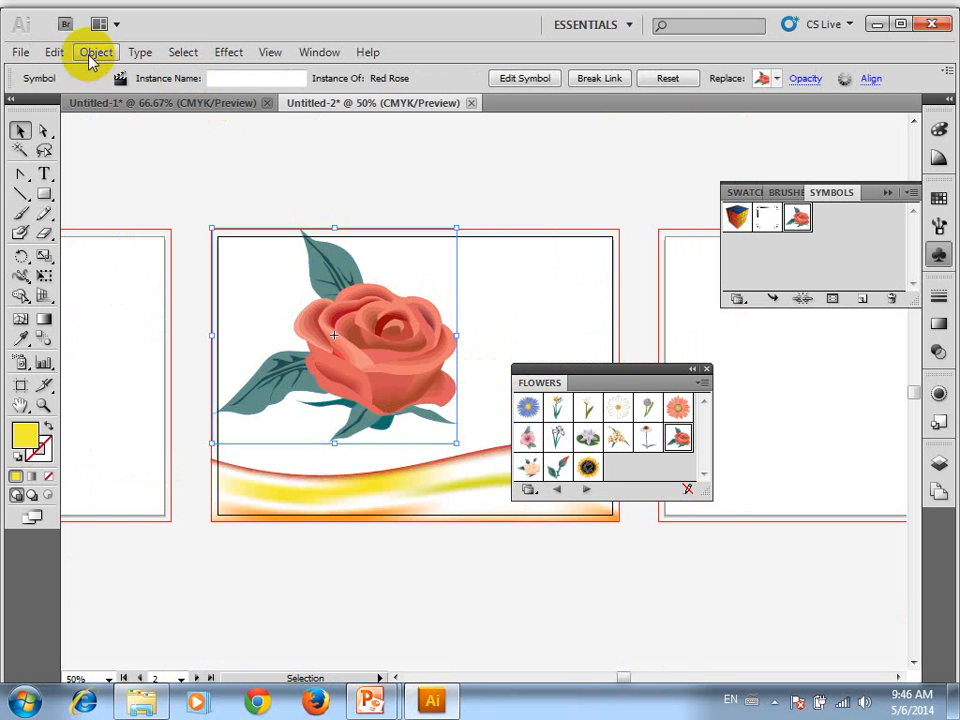
{"action": "left_click", "coordinate": [90, 55]}
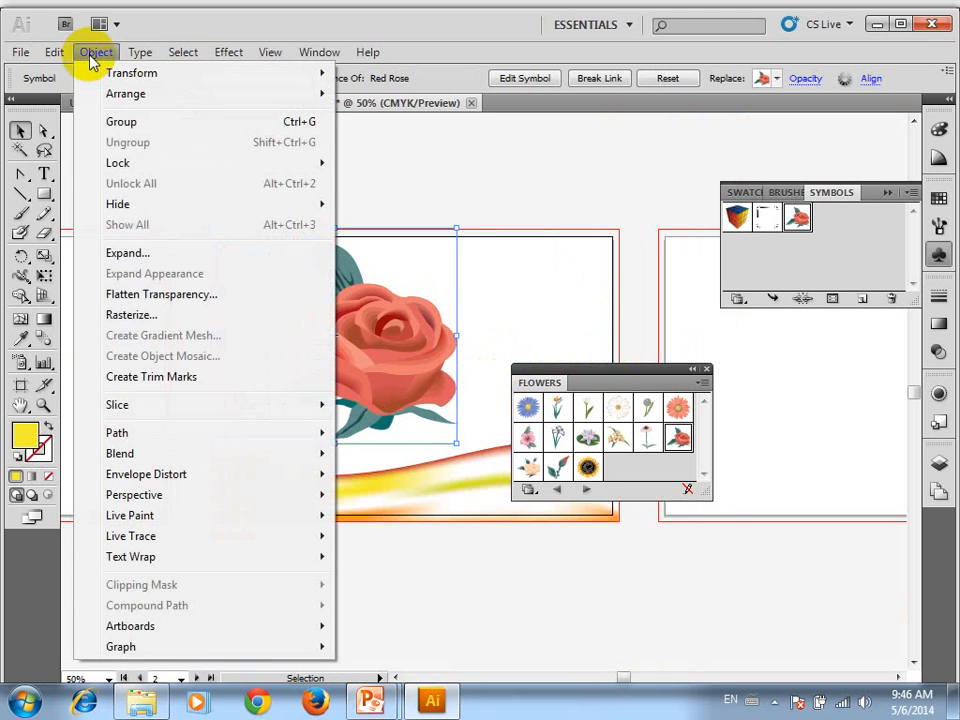
{"action": "left_click", "coordinate": [157, 256]}
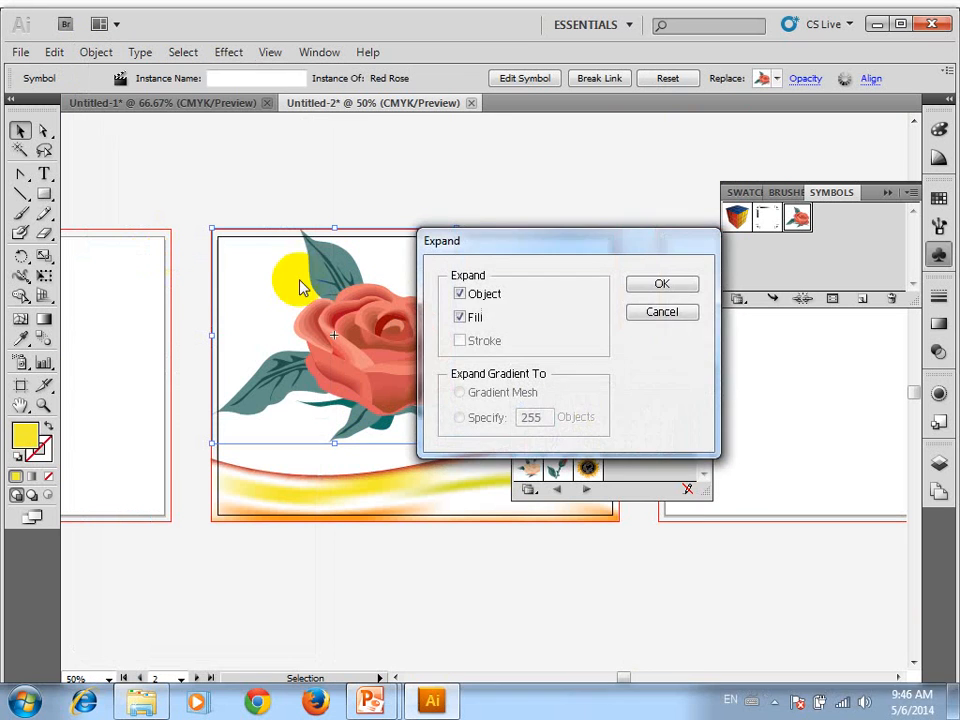
{"action": "left_click", "coordinate": [673, 287]}
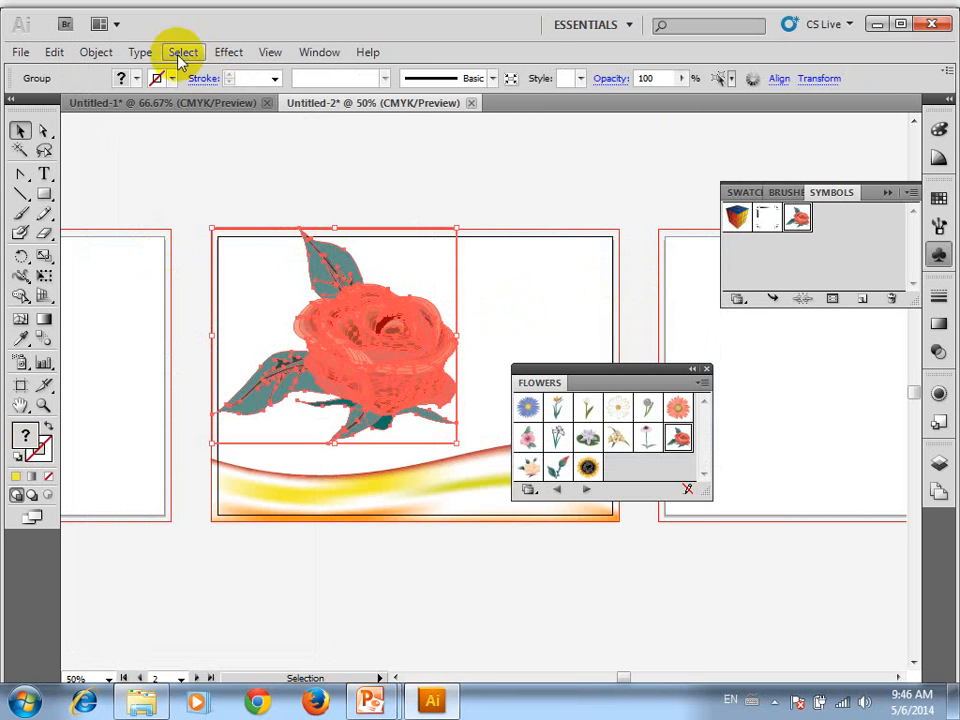
Ungroup the expanded rose repeatedly until its petals and leaves are separate pieces, and deselect
{"action": "right_click", "coordinate": [343, 331]}
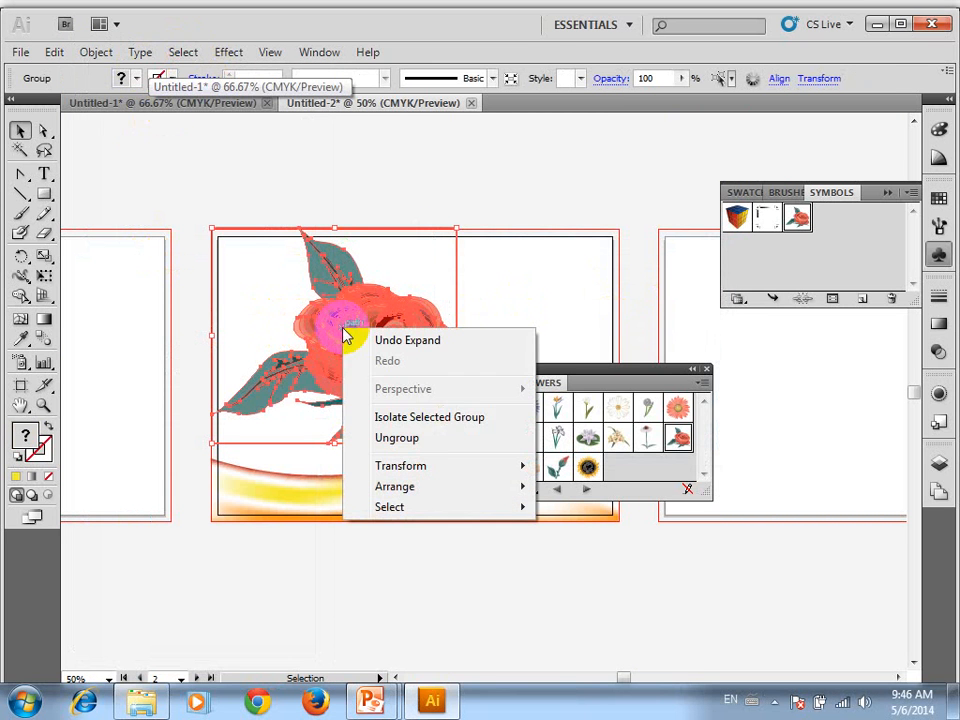
{"action": "left_click", "coordinate": [447, 439]}
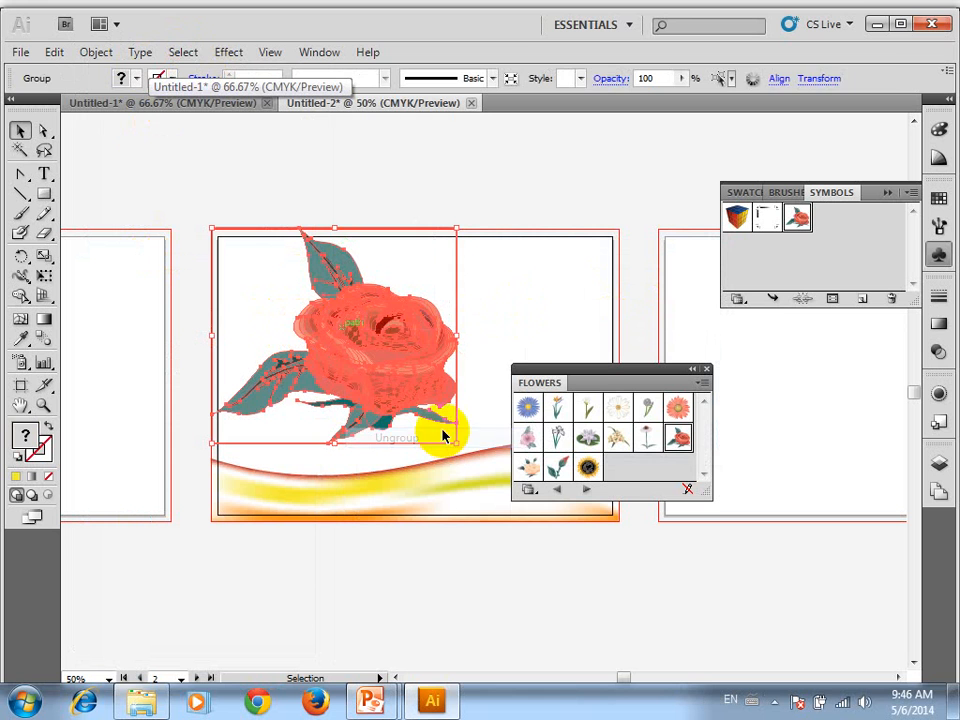
{"action": "left_click", "coordinate": [508, 326]}
{"action": "right_click", "coordinate": [408, 352]}
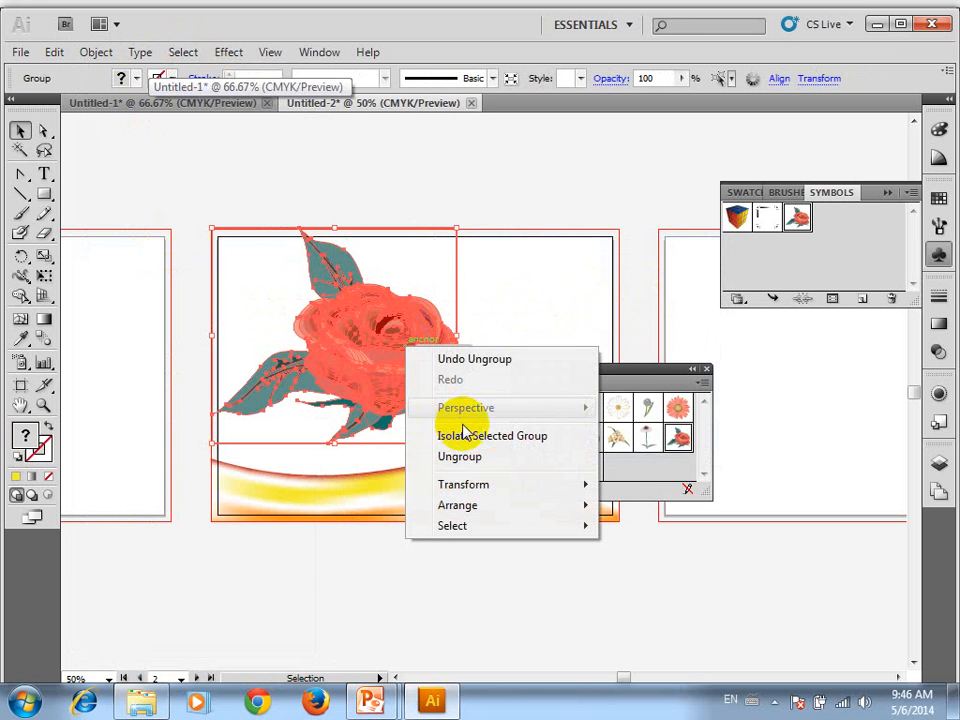
{"action": "left_click", "coordinate": [470, 456]}
{"action": "left_click", "coordinate": [434, 338]}
{"action": "left_click", "coordinate": [429, 326]}
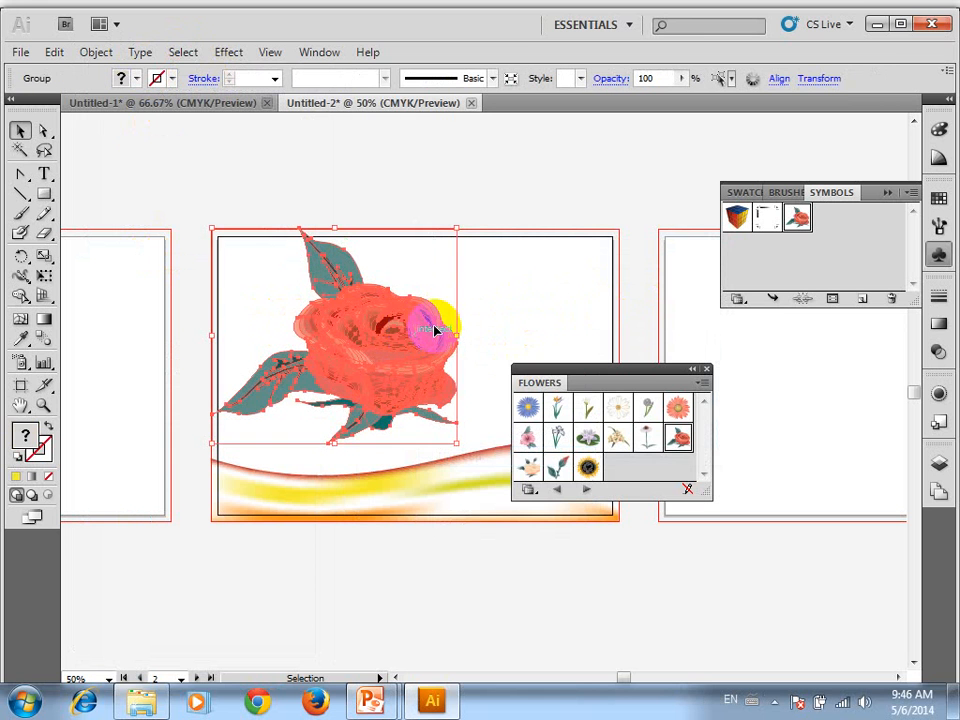
{"action": "right_click", "coordinate": [439, 343]}
{"action": "left_click", "coordinate": [483, 441]}
{"action": "left_click", "coordinate": [546, 274]}
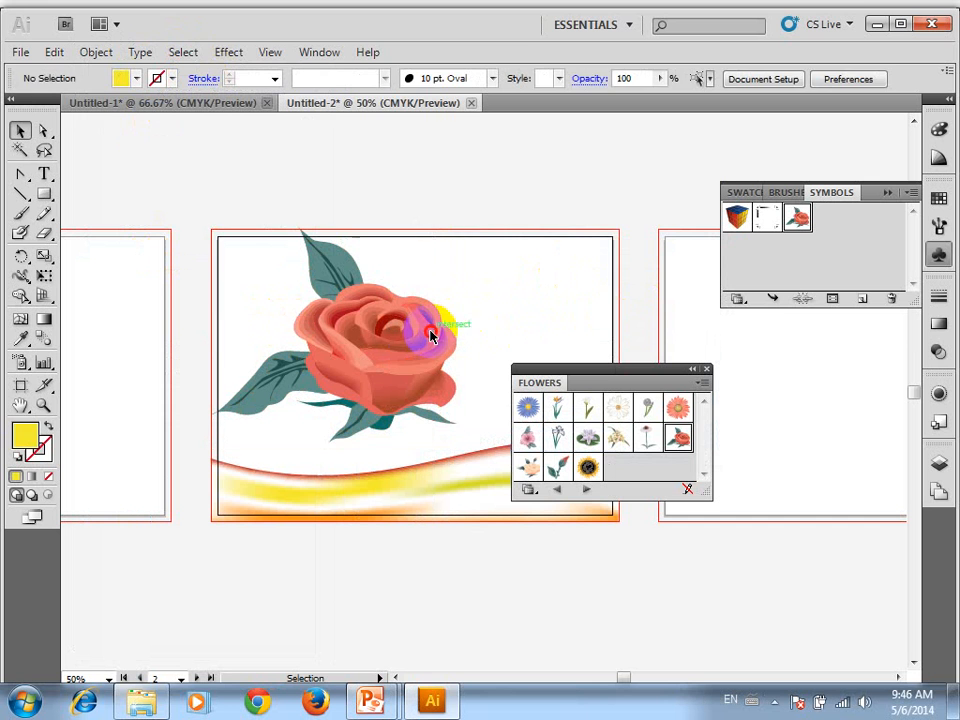
Pull the large curved front petal group out of the rose to the empty area at its upper right and deselect
{"action": "left_click", "coordinate": [436, 328]}
{"action": "scroll", "coordinate": [390, 335], "scroll_direction": "up", "scroll_amount": 4}
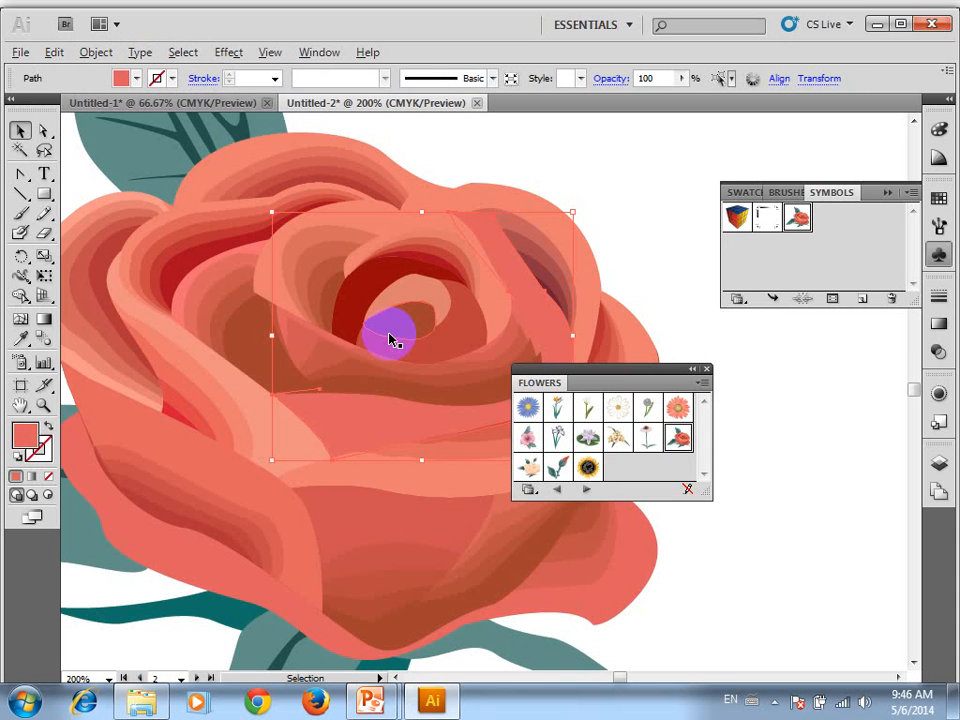
{"action": "left_click_drag", "start_coordinate": [390, 518], "coordinate": [660, 244]}
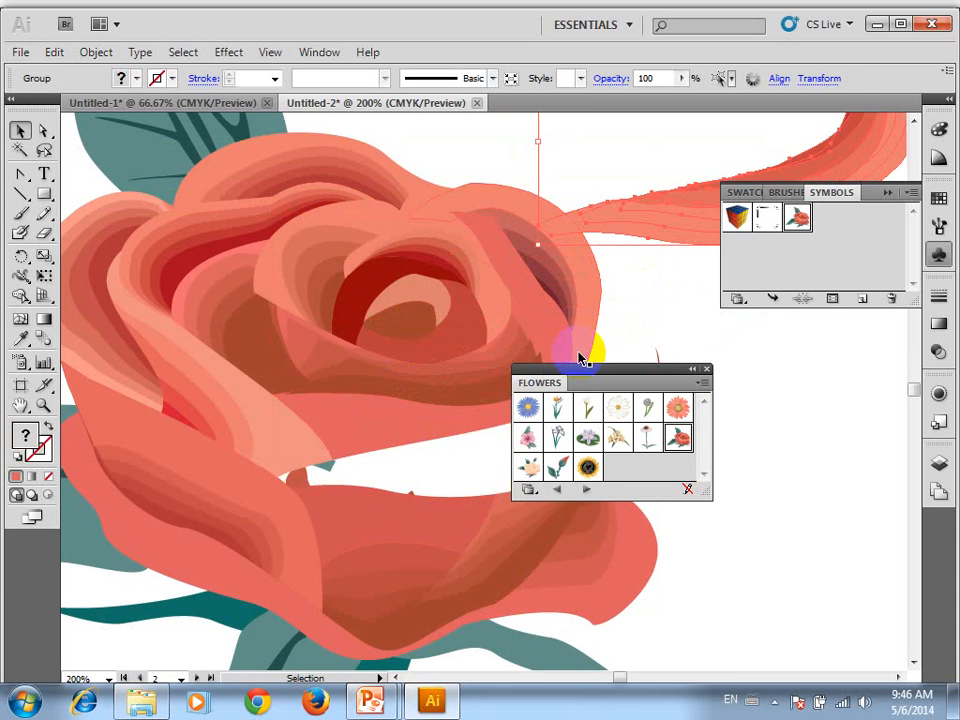
{"action": "left_click_drag", "start_coordinate": [606, 225], "coordinate": [246, 268]}
{"action": "left_click_drag", "start_coordinate": [423, 263], "coordinate": [532, 287]}
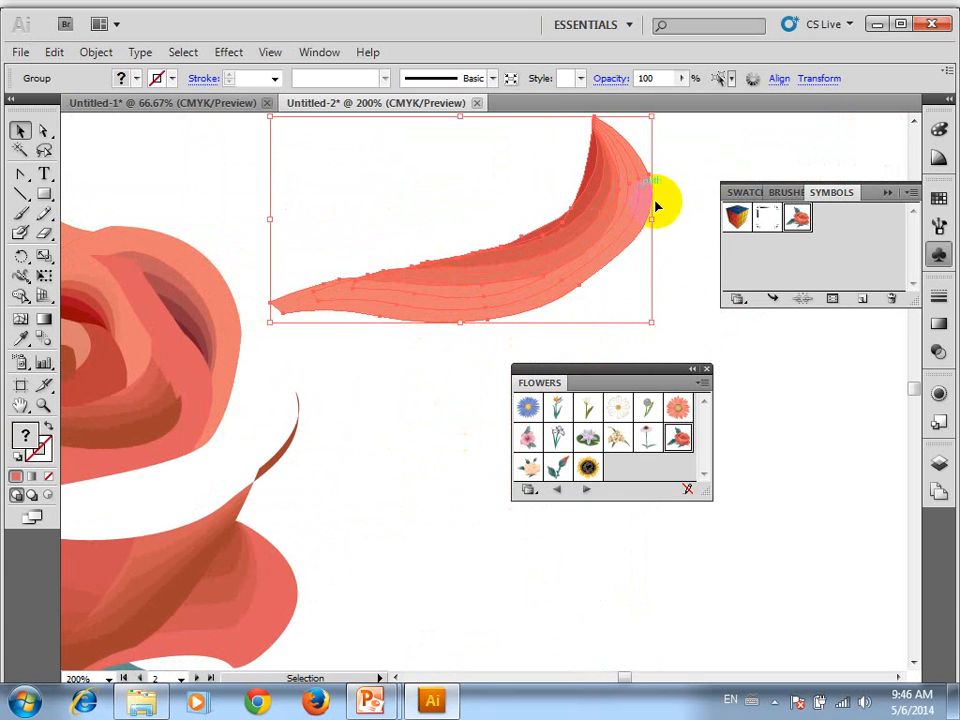
{"action": "left_click", "coordinate": [676, 308]}
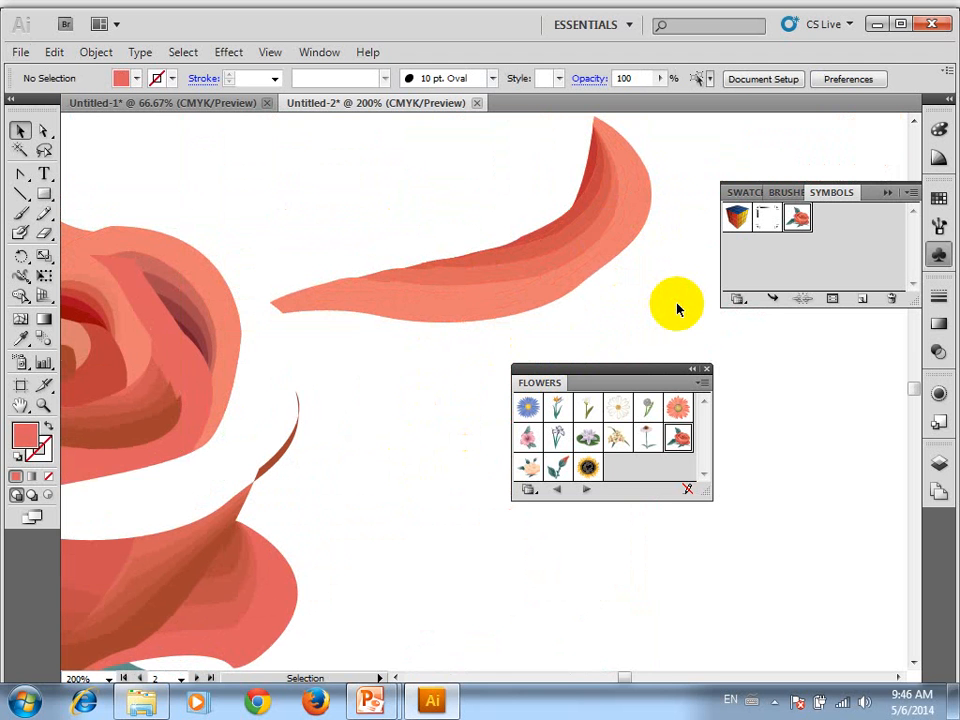
Move two grey-green leaf shapes out from beneath the flower, one to its lower right and one slightly downward
{"action": "key", "text": "space"}
{"action": "left_click_drag", "start_coordinate": [257, 316], "coordinate": [607, 158]}
{"action": "left_click_drag", "start_coordinate": [279, 572], "coordinate": [823, 591]}
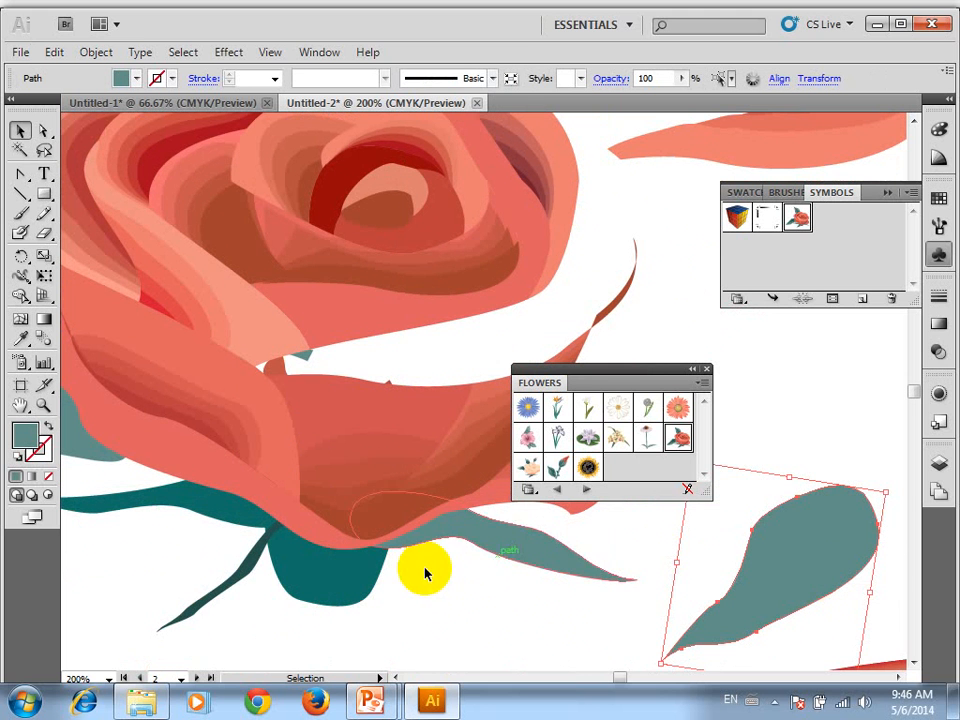
{"action": "left_click_drag", "start_coordinate": [490, 576], "coordinate": [492, 622]}
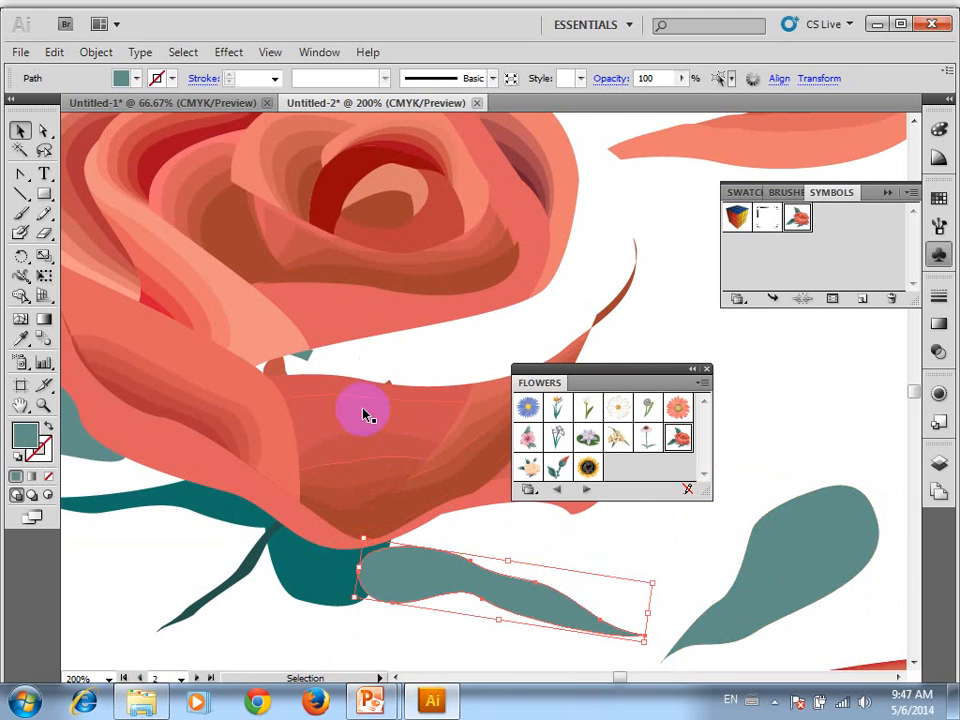
Move the small brown shape and the inner petal group from the rose's centre to the empty area at its right
{"action": "left_click_drag", "start_coordinate": [354, 321], "coordinate": [732, 314]}
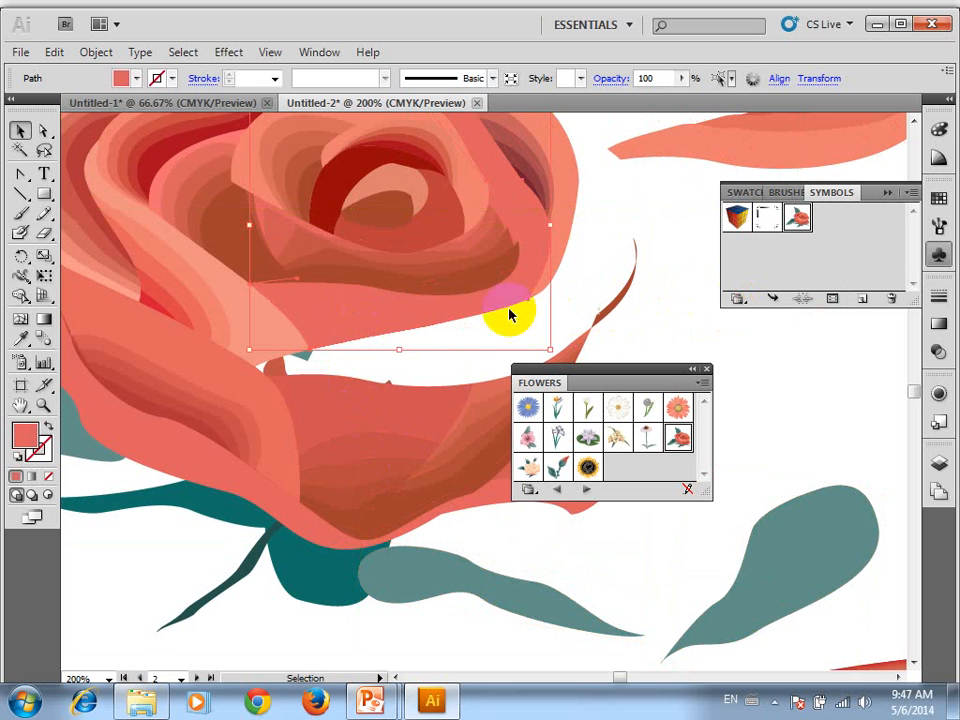
{"action": "left_click_drag", "start_coordinate": [374, 234], "coordinate": [680, 235]}
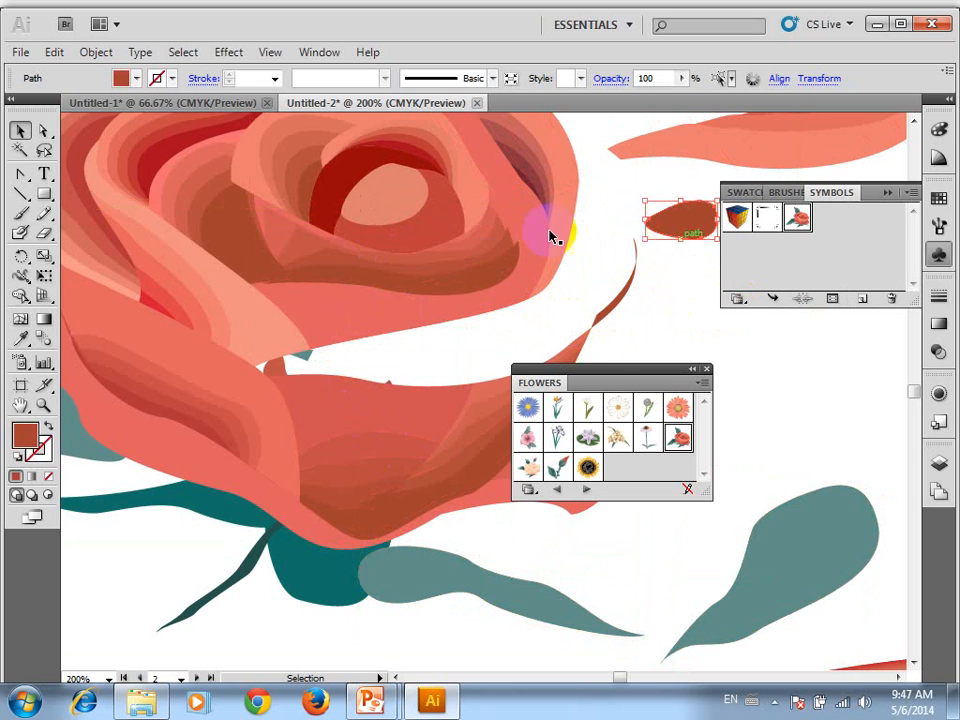
{"action": "left_click_drag", "start_coordinate": [463, 182], "coordinate": [793, 327]}
{"action": "scroll", "coordinate": [523, 345], "scroll_direction": "down", "scroll_amount": 5}
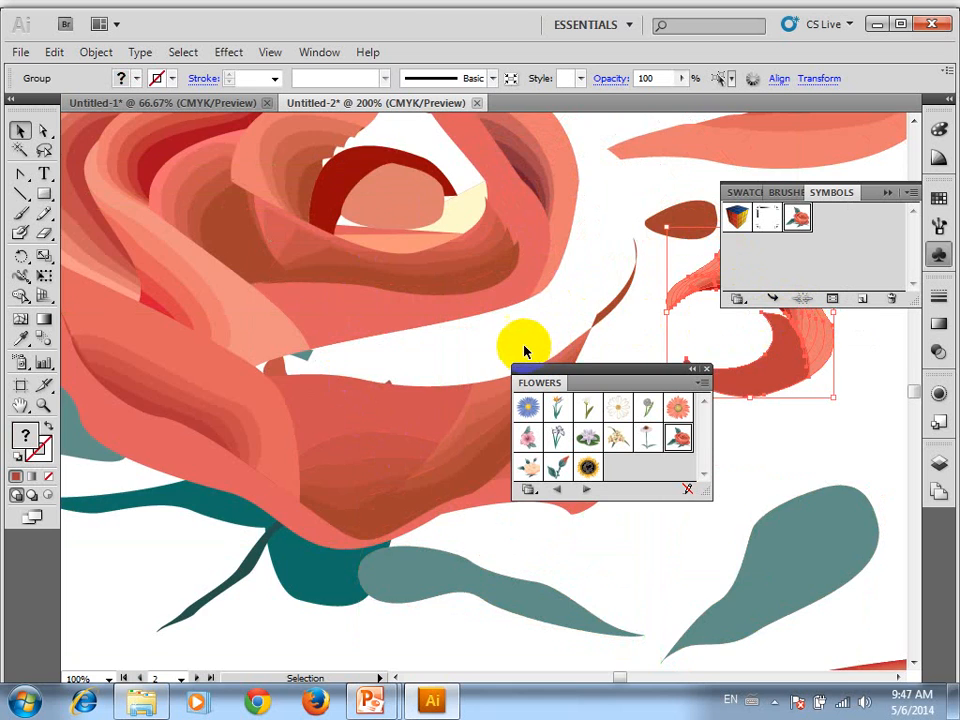
{"action": "left_click_drag", "start_coordinate": [523, 352], "coordinate": [513, 362]}
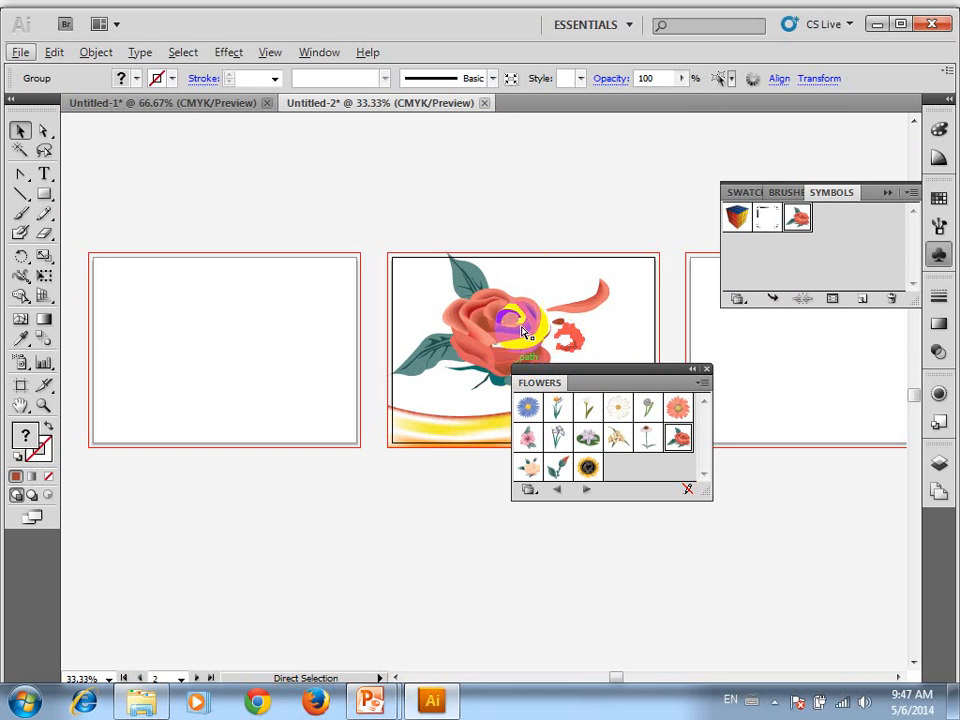
Undo the petal and leaf moves until the rose is whole again, and deselect
{"action": "left_click", "coordinate": [542, 199]}
{"action": "key", "text": "ctrl+z"}
{"action": "key", "text": "ctrl+z"}
{"action": "key", "text": "ctrl+z"}
{"action": "key", "text": "ctrl+z"}
{"action": "key", "text": "ctrl+z"}
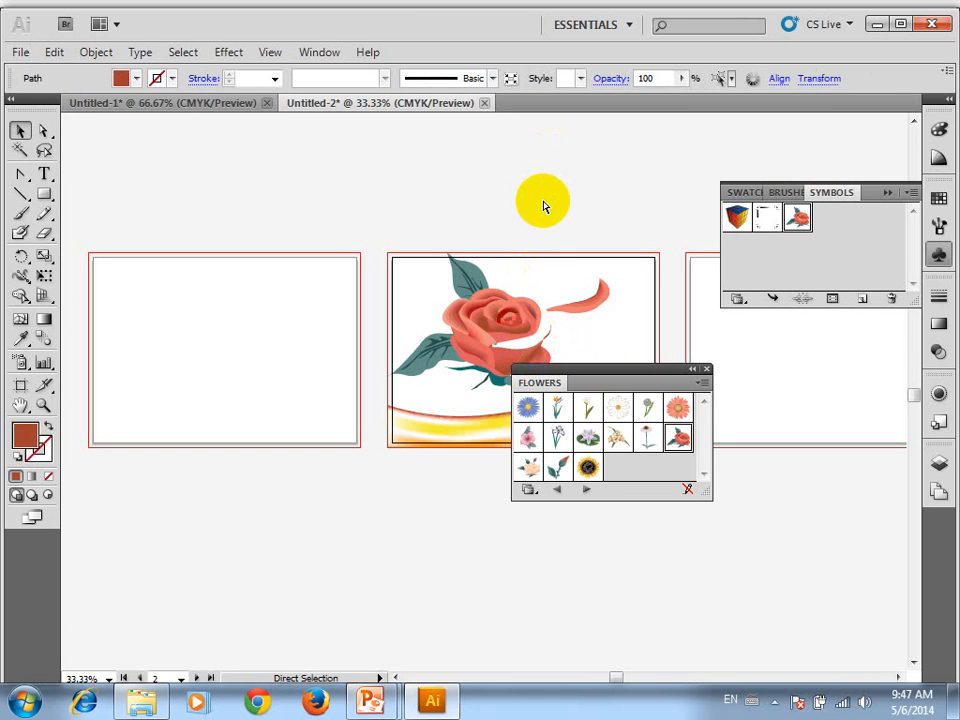
{"action": "key", "text": "ctrl+z"}
{"action": "key", "text": "ctrl+z"}
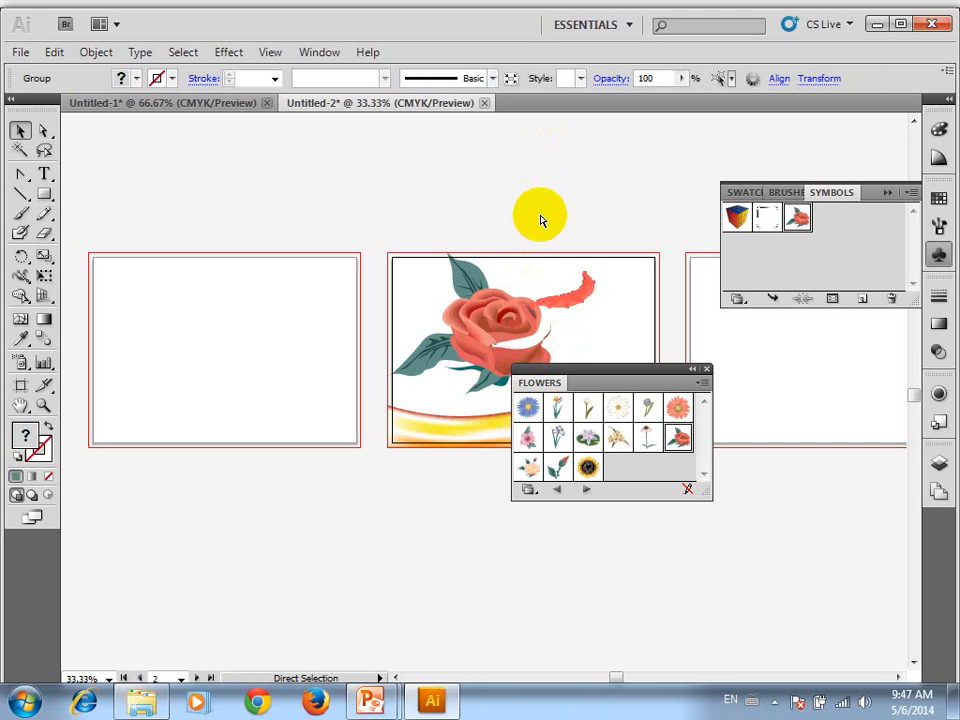
{"action": "left_click", "coordinate": [542, 220]}
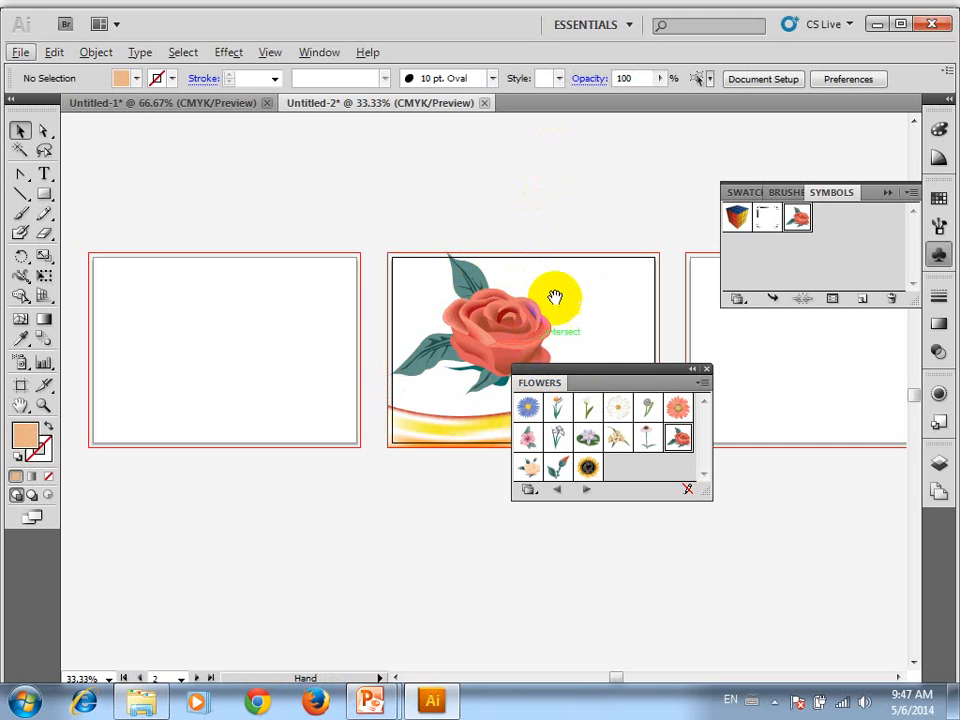
Replace the Flowers symbol library with the Arrows library
{"action": "left_click_drag", "start_coordinate": [553, 294], "coordinate": [392, 268]}
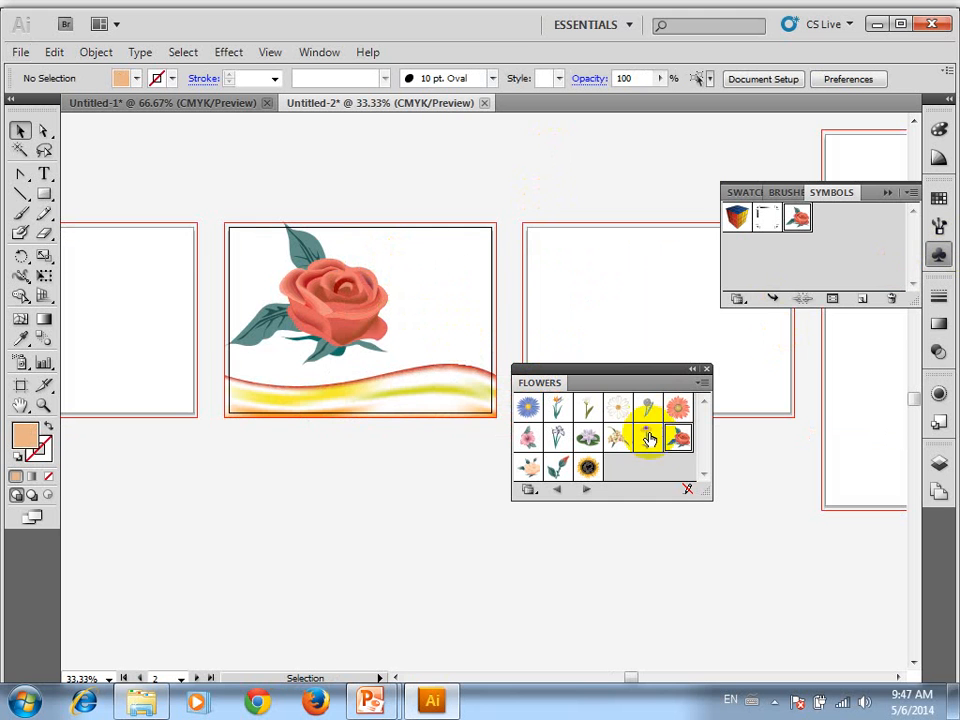
{"action": "left_click", "coordinate": [529, 491]}
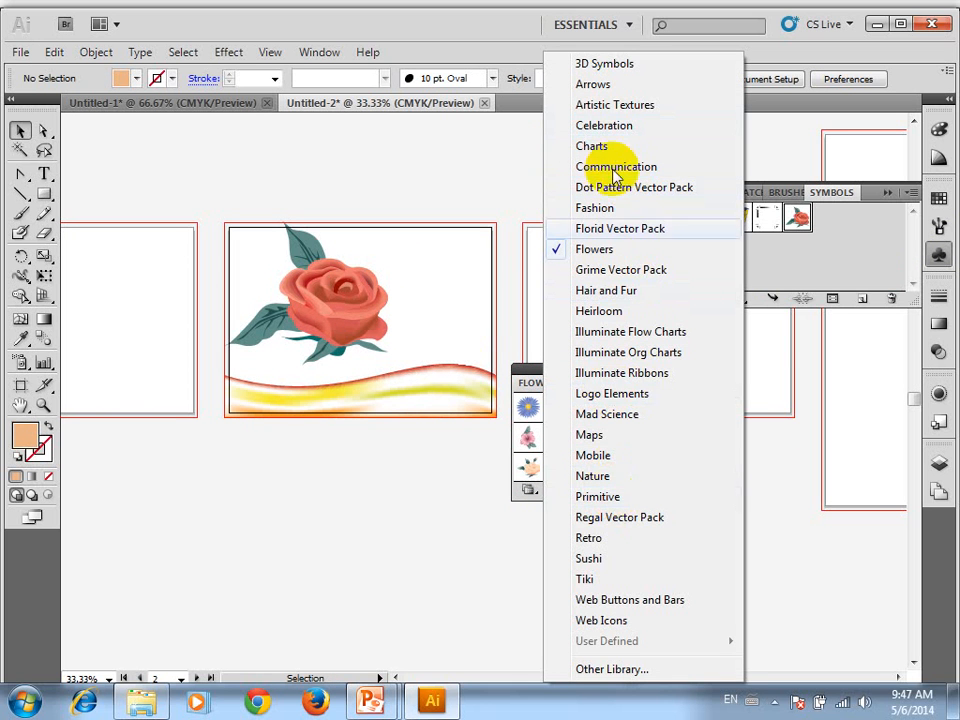
{"action": "left_click", "coordinate": [593, 88]}
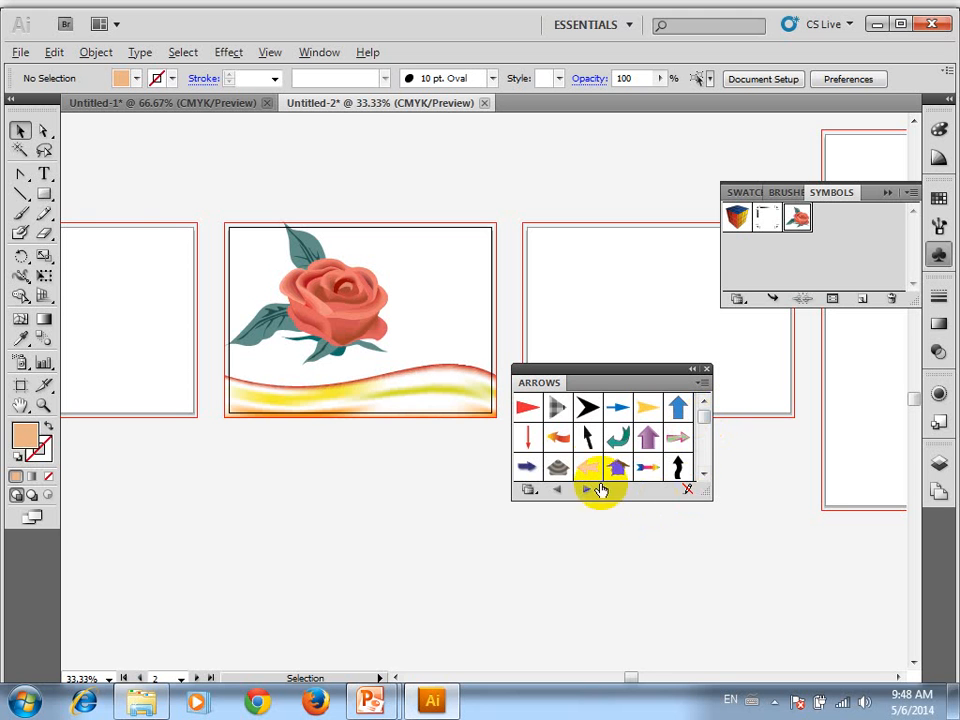
Load the Nature symbol library
{"action": "key", "text": "alt"}
{"action": "left_click", "coordinate": [528, 490]}
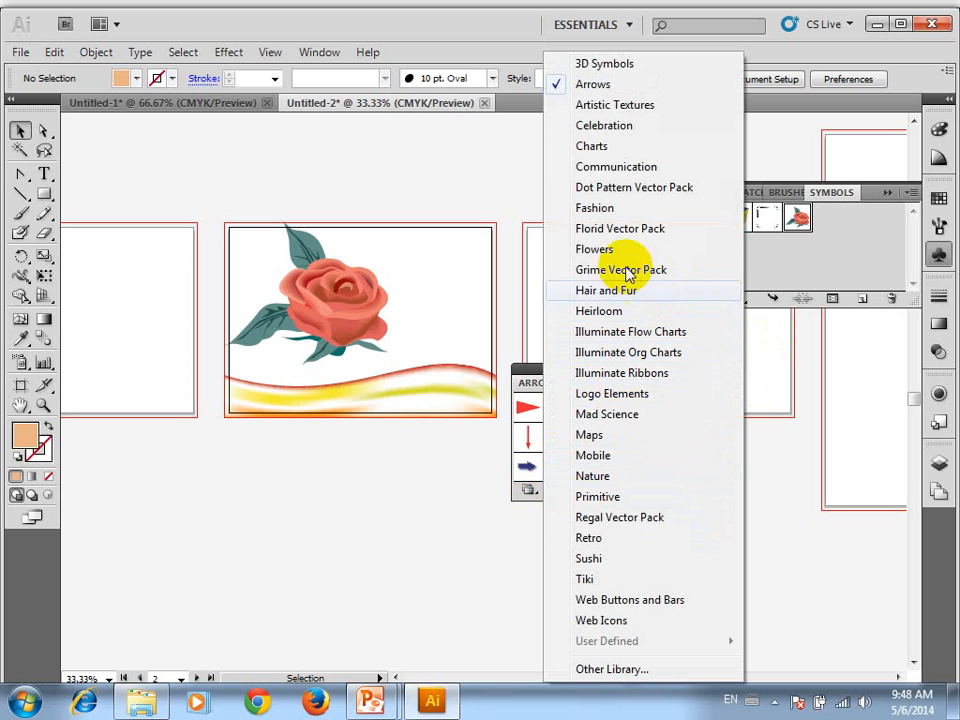
{"action": "left_click", "coordinate": [617, 476]}
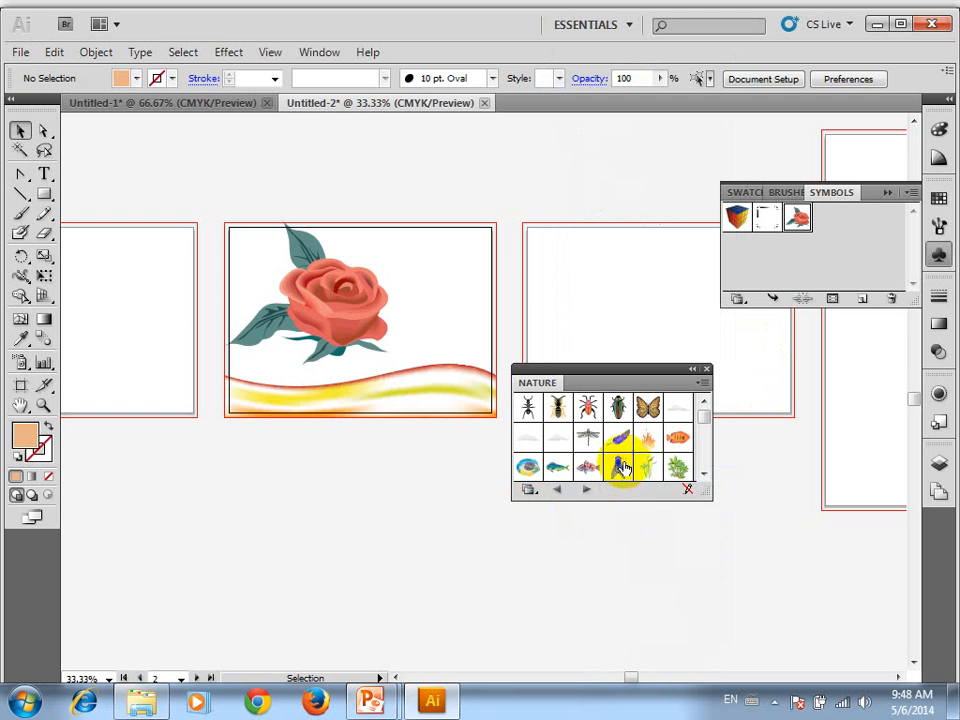
Place the Rock 5 symbol on the third artboard, shift it toward the artboard's left side and deselect
{"action": "scroll", "coordinate": [552, 254], "scroll_direction": "up", "scroll_amount": 3}
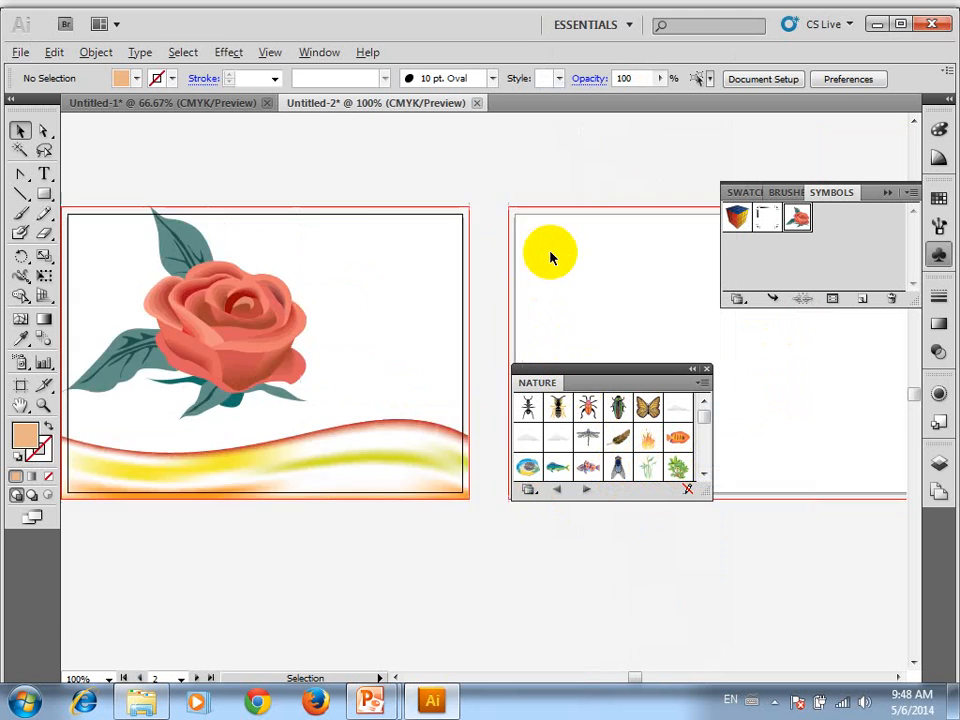
{"action": "left_click_drag", "start_coordinate": [582, 254], "coordinate": [129, 238]}
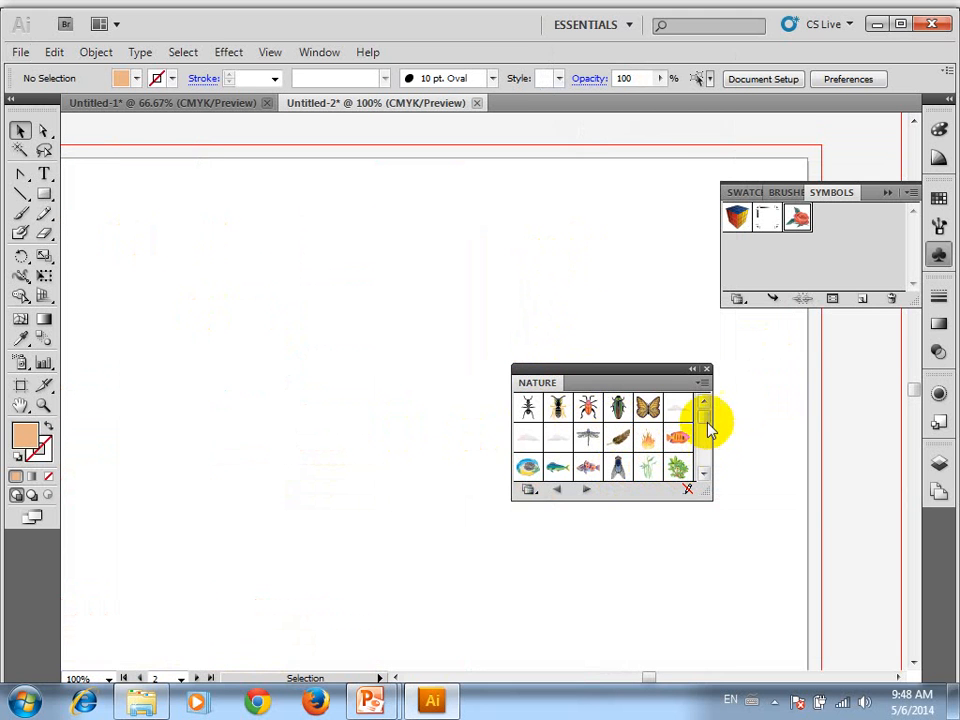
{"action": "left_click_drag", "start_coordinate": [707, 422], "coordinate": [598, 300]}
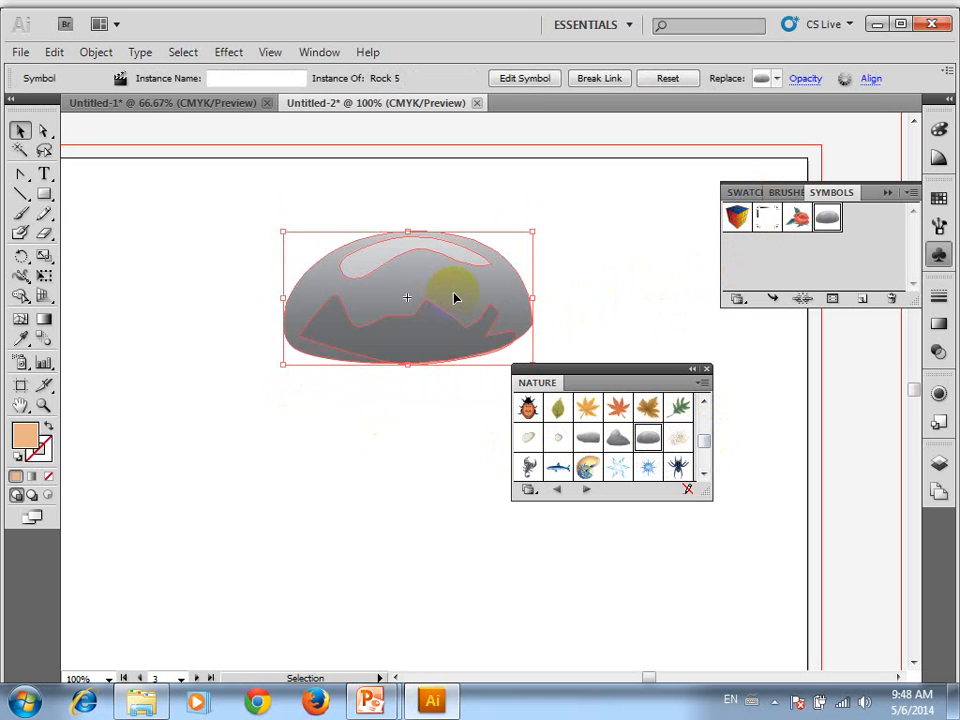
{"action": "left_click", "coordinate": [351, 283]}
{"action": "left_click_drag", "start_coordinate": [351, 283], "coordinate": [370, 307]}
{"action": "left_click", "coordinate": [478, 349]}
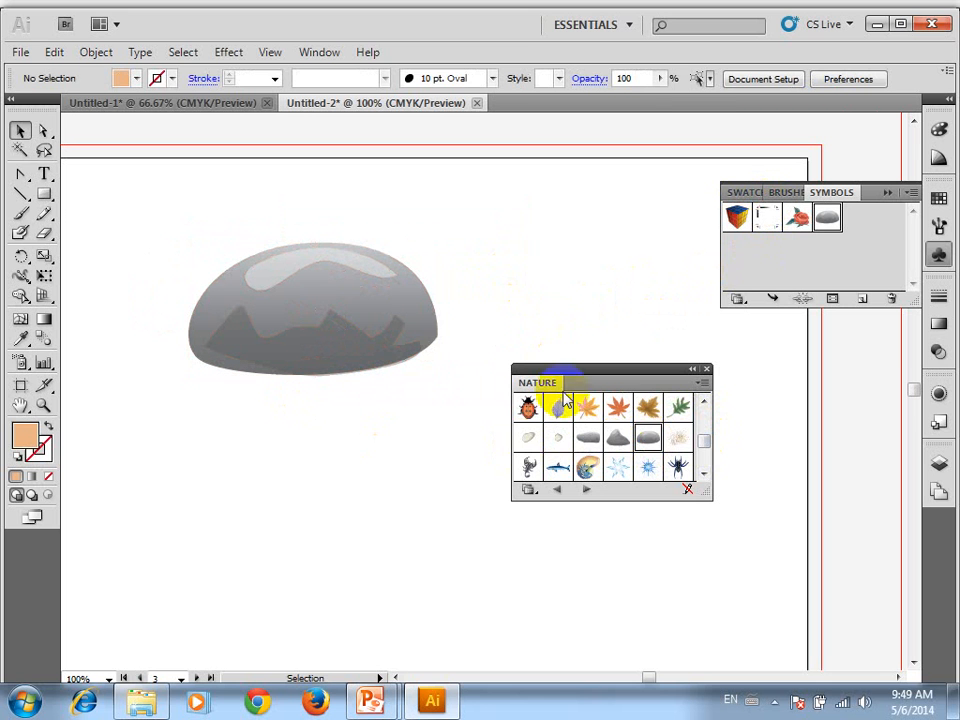
Place the Trees 1 symbol over the rock's left part, enlarge it above the rock's height and shift it slightly up and left
{"action": "scroll", "coordinate": [652, 432], "scroll_direction": "down", "scroll_amount": 1}
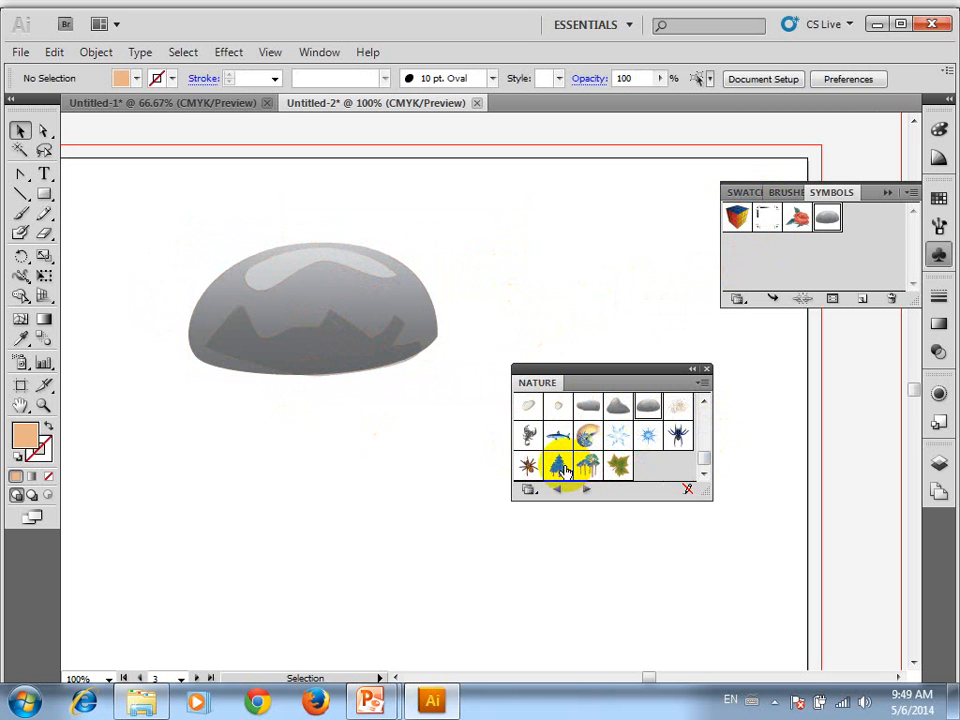
{"action": "left_click_drag", "start_coordinate": [560, 465], "coordinate": [275, 400]}
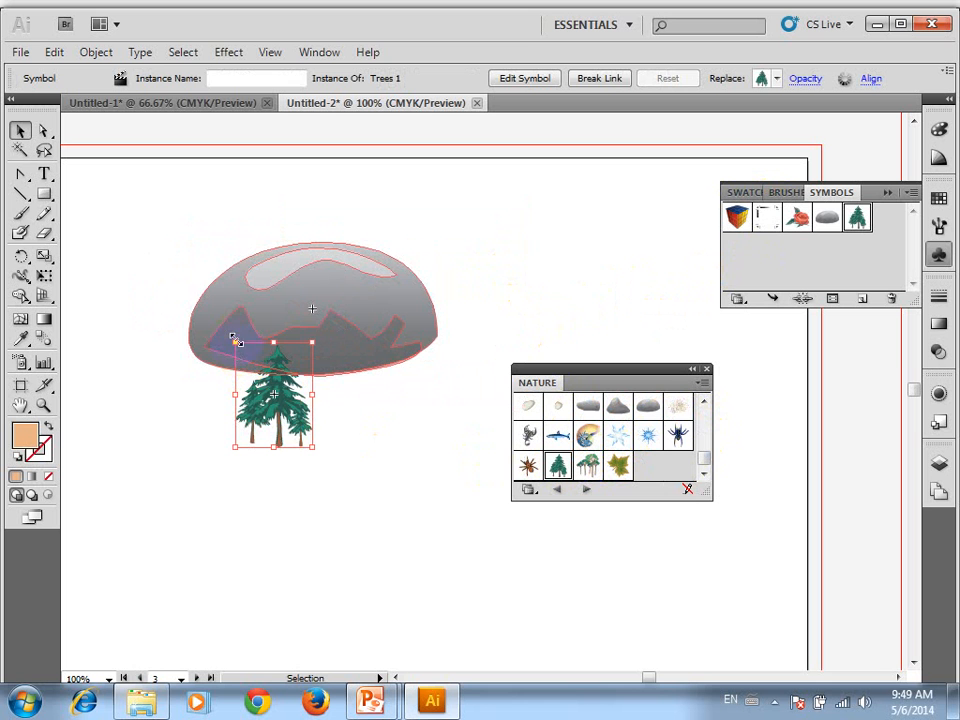
{"action": "left_click_drag", "start_coordinate": [180, 272], "coordinate": [102, 184]}
{"action": "left_click_drag", "start_coordinate": [225, 353], "coordinate": [214, 317]}
Place the broad-leaved tree group symbol at the rock's lower right edge, scale it down and deselect
{"action": "left_click_drag", "start_coordinate": [588, 465], "coordinate": [341, 366]}
{"action": "left_click", "coordinate": [358, 374], "text": "shift"}
{"action": "left_click_drag", "start_coordinate": [438, 440], "coordinate": [396, 407]}
{"action": "left_click", "coordinate": [420, 440]}
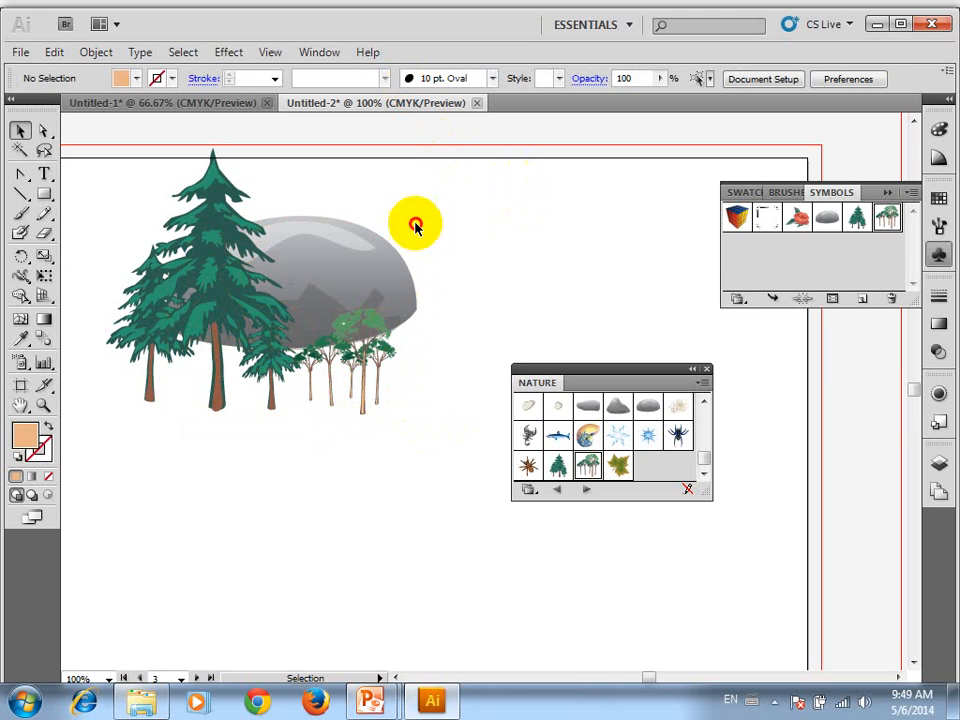
{"action": "left_click_drag", "start_coordinate": [516, 178], "coordinate": [262, 411]}
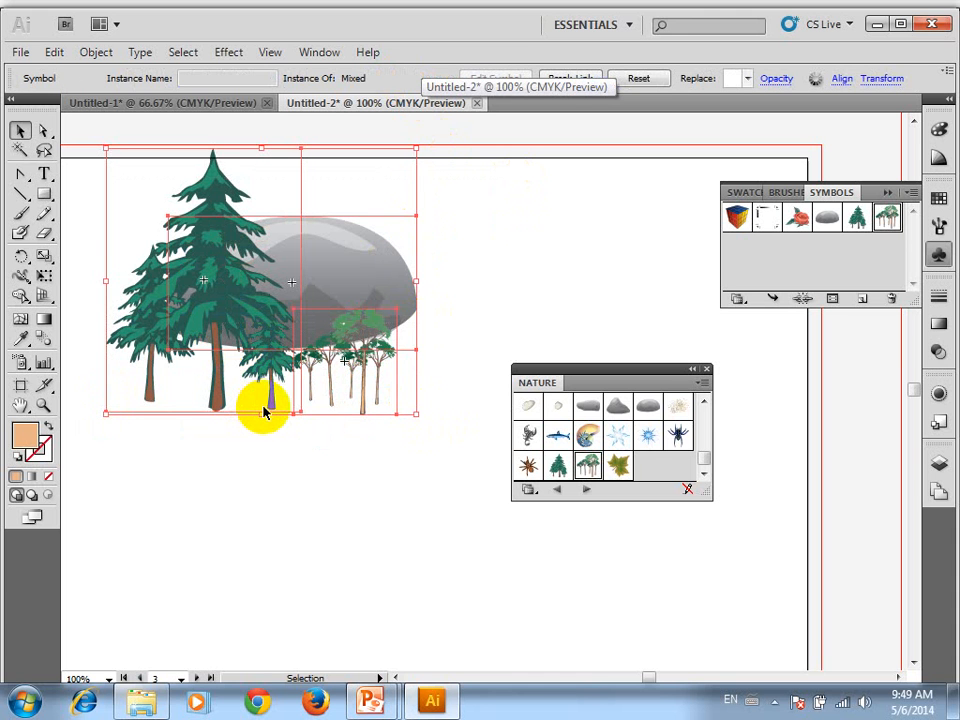
{"action": "left_click", "coordinate": [300, 446]}
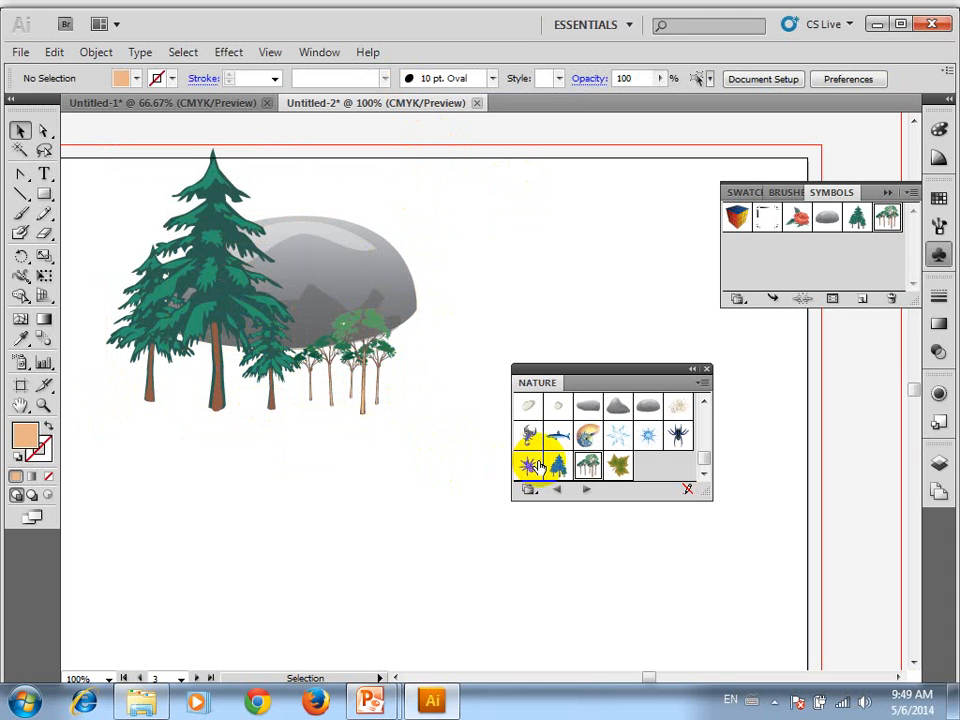
Place the Grass 4 symbol at the foot of the large tree and duplicate it rightward into a continuous grass strip
{"action": "scroll", "coordinate": [675, 442], "scroll_direction": "up", "scroll_amount": 3}
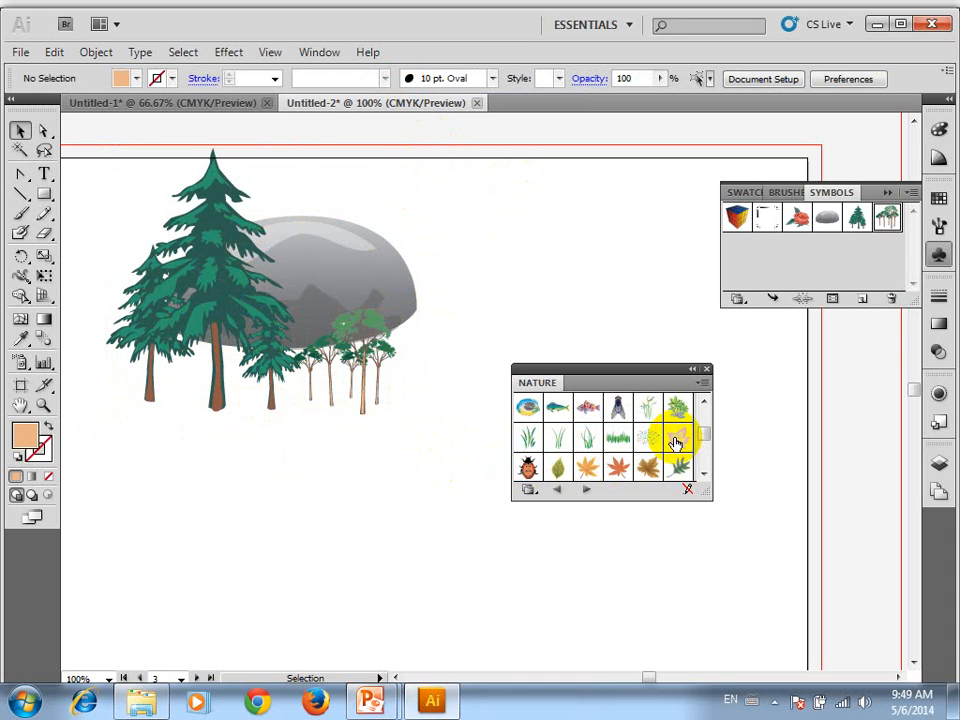
{"action": "left_click_drag", "start_coordinate": [619, 446], "coordinate": [252, 401]}
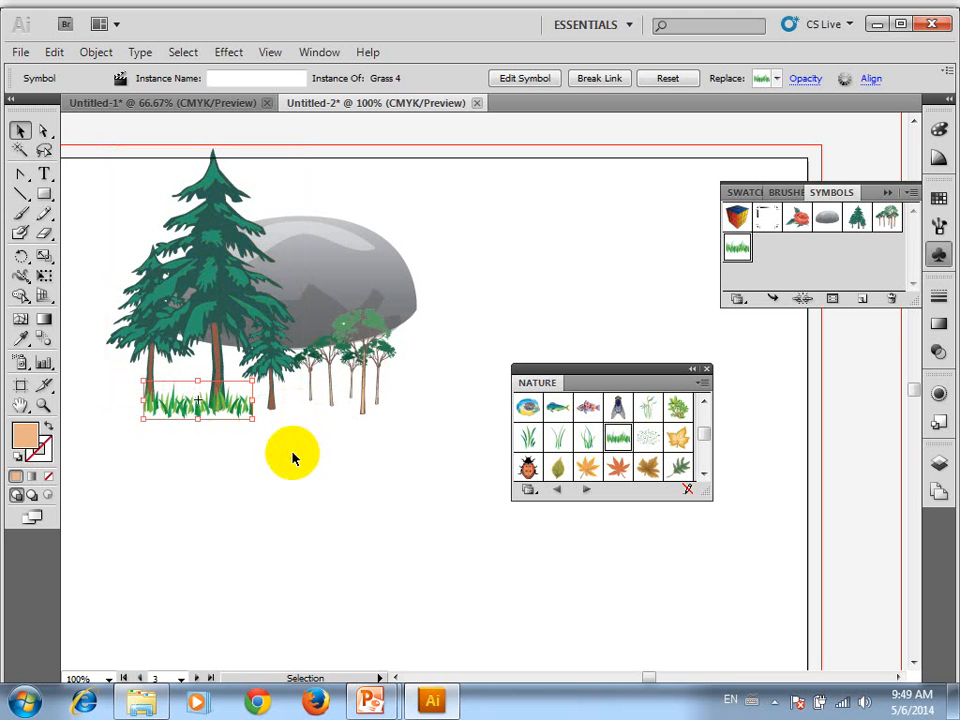
{"action": "left_click", "coordinate": [238, 425]}
{"action": "left_click_drag", "start_coordinate": [189, 405], "coordinate": [264, 394]}
{"action": "left_click_drag", "start_coordinate": [266, 393], "coordinate": [315, 402]}
{"action": "left_click_drag", "start_coordinate": [313, 401], "coordinate": [376, 404]}
{"action": "left_click_drag", "start_coordinate": [348, 402], "coordinate": [299, 414]}
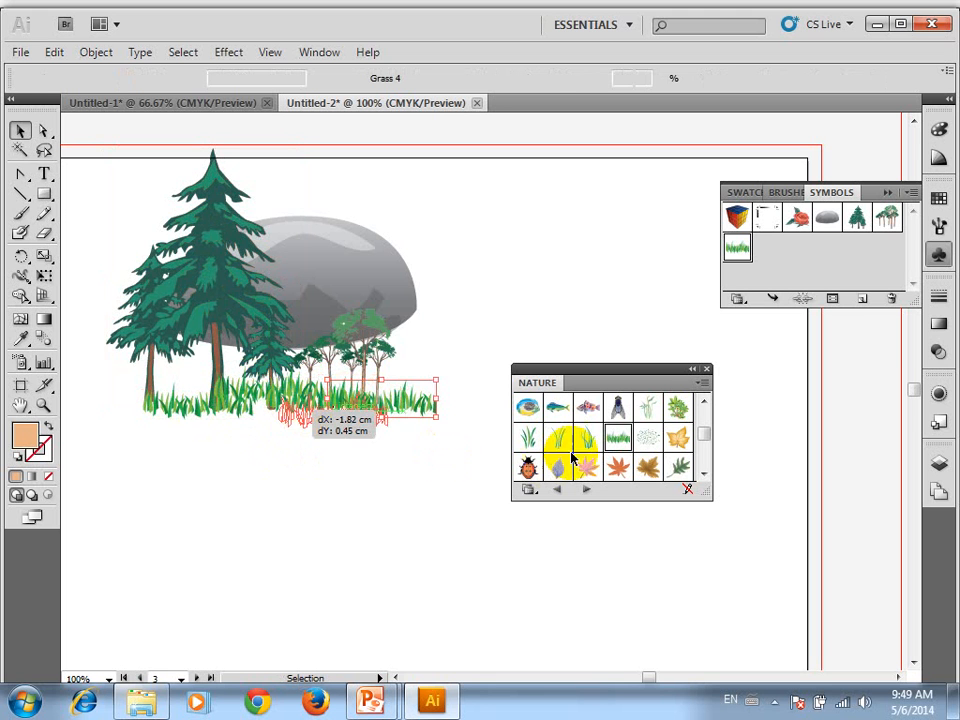
Place the Foliage 2 symbol at the left trunk's base and the Foliage 1 symbol beside it, in front of the large tree
{"action": "left_click_drag", "start_coordinate": [677, 407], "coordinate": [154, 427]}
{"action": "left_click", "coordinate": [183, 470]}
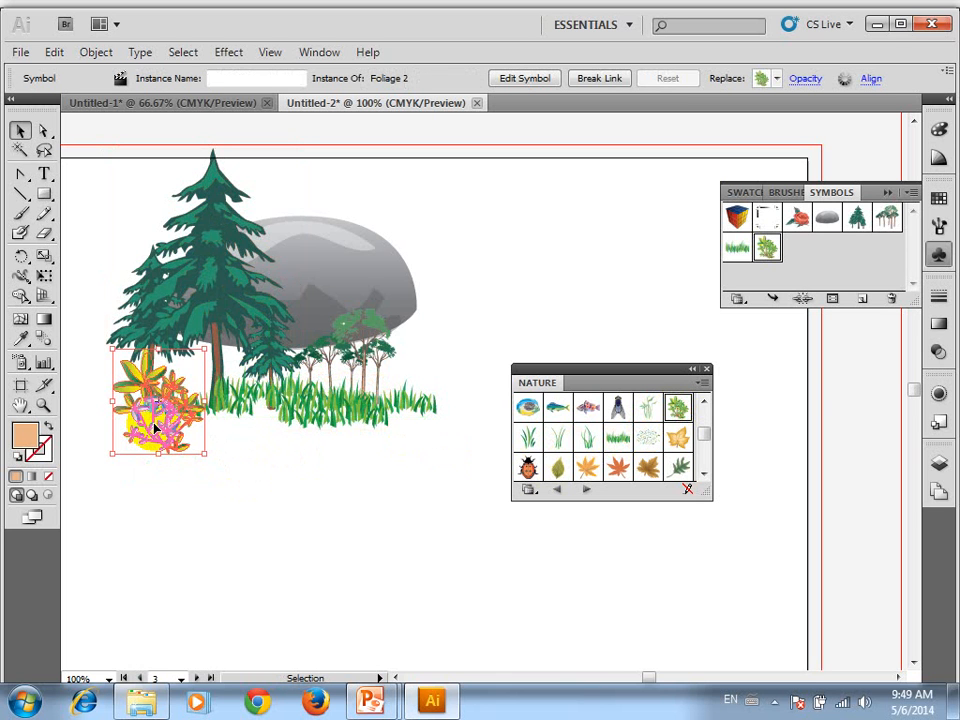
{"action": "left_click", "coordinate": [422, 493]}
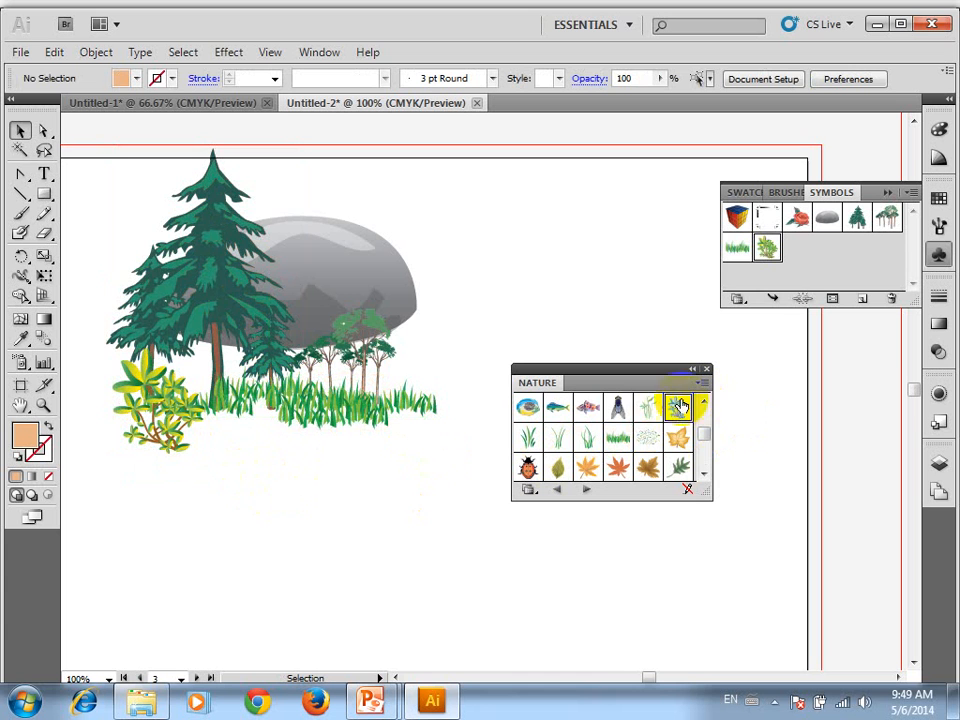
{"action": "left_click_drag", "start_coordinate": [651, 420], "coordinate": [222, 410]}
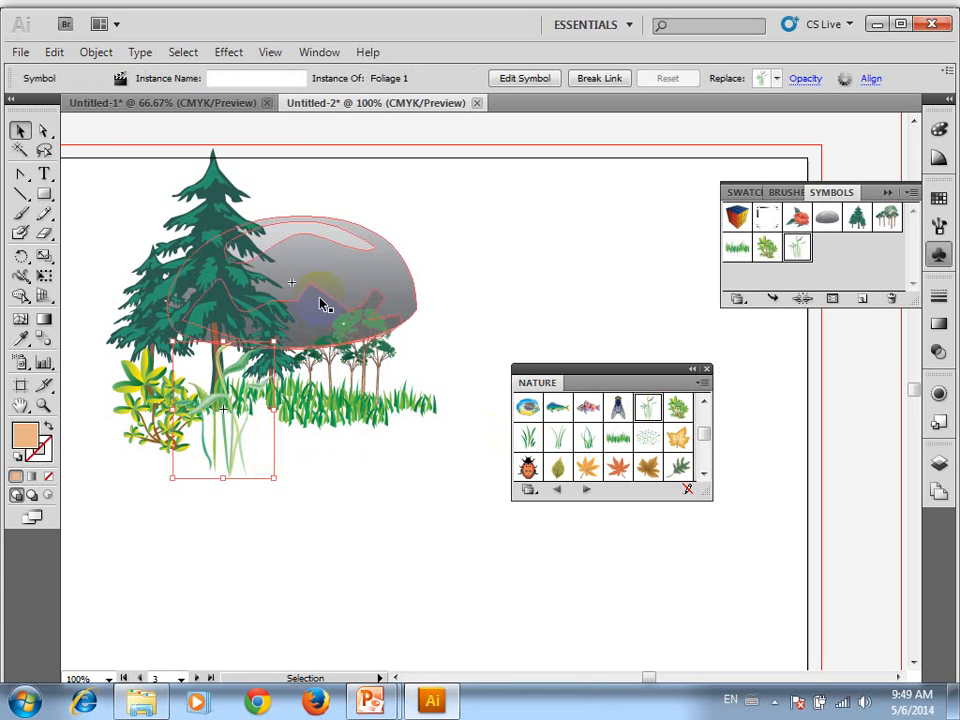
Move the rock about 2.1 cm left and 2.7 cm down behind the trees and plants, and deselect
{"action": "left_click_drag", "start_coordinate": [309, 287], "coordinate": [252, 358]}
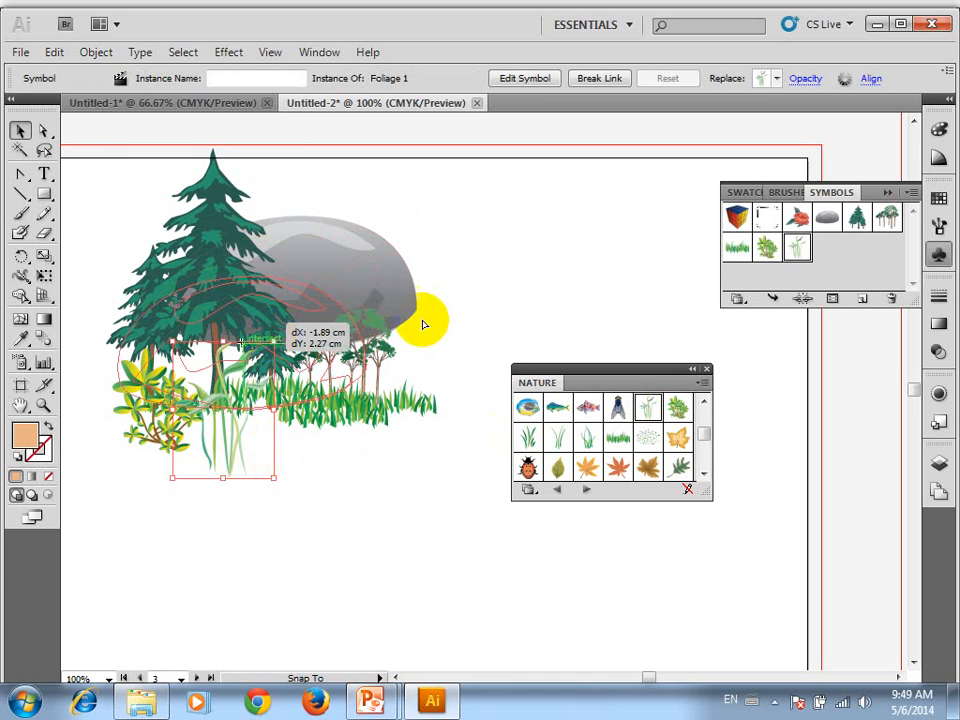
{"action": "left_click", "coordinate": [466, 271]}
{"action": "scroll", "coordinate": [463, 293], "scroll_direction": "down", "scroll_amount": 3}
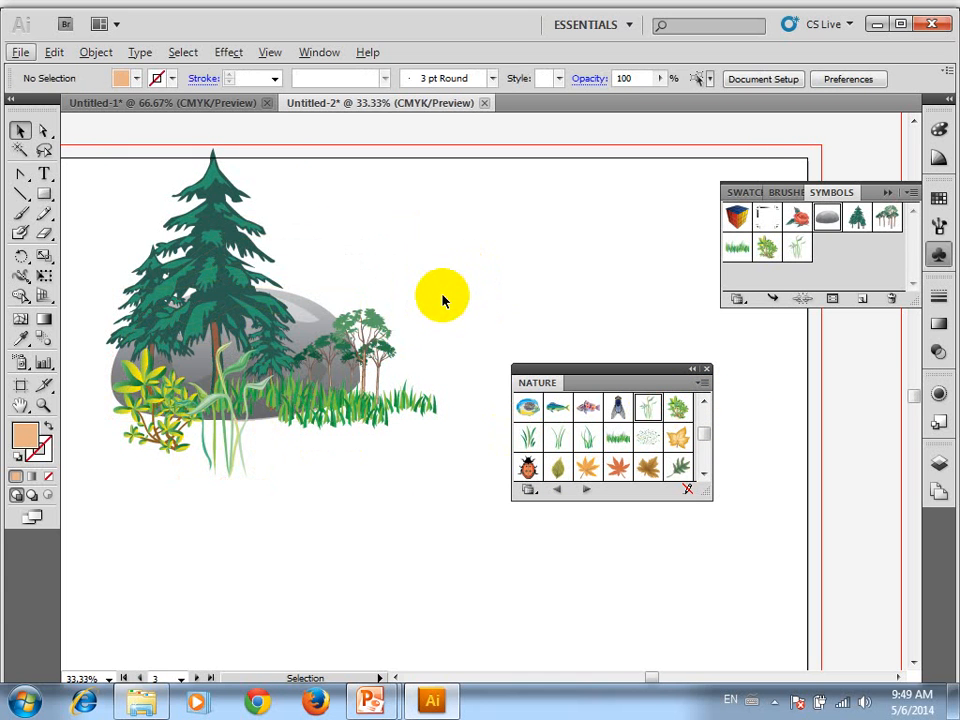
{"action": "left_click_drag", "start_coordinate": [444, 296], "coordinate": [378, 290]}
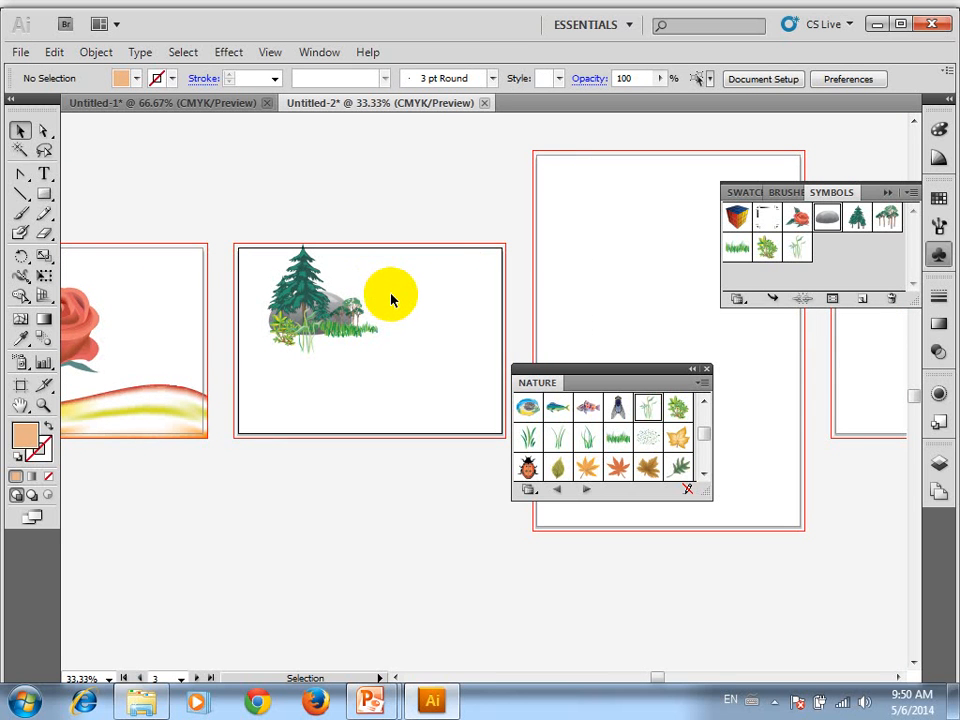
Draw a tall, narrow light-orange rectangle over the right end of the grass strip
{"action": "scroll", "coordinate": [311, 364], "scroll_direction": "up", "scroll_amount": 2}
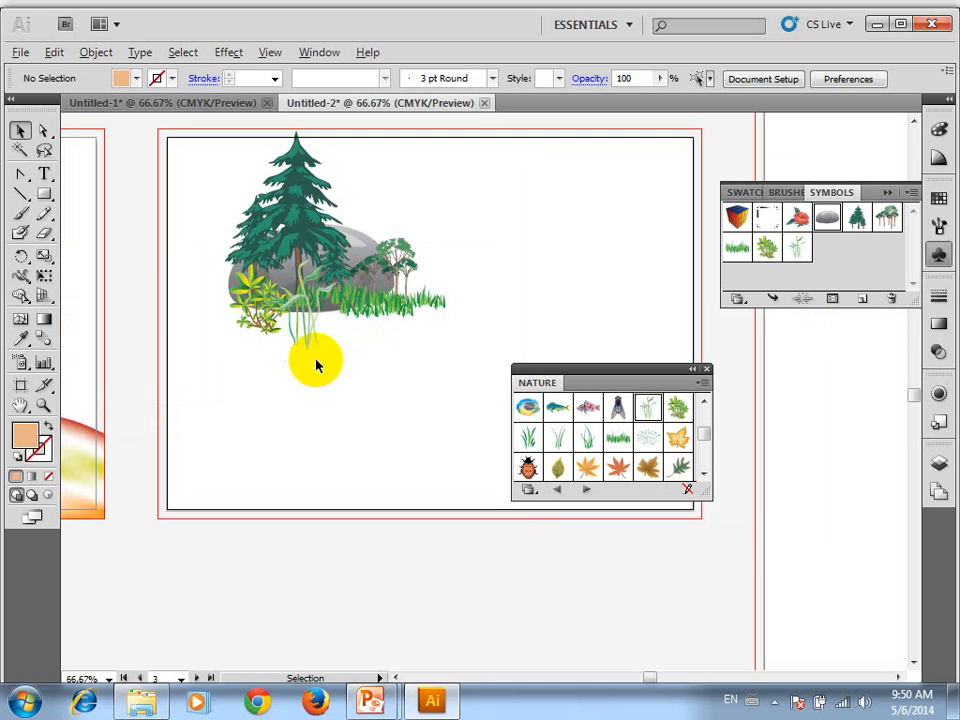
{"action": "left_click", "coordinate": [44, 194]}
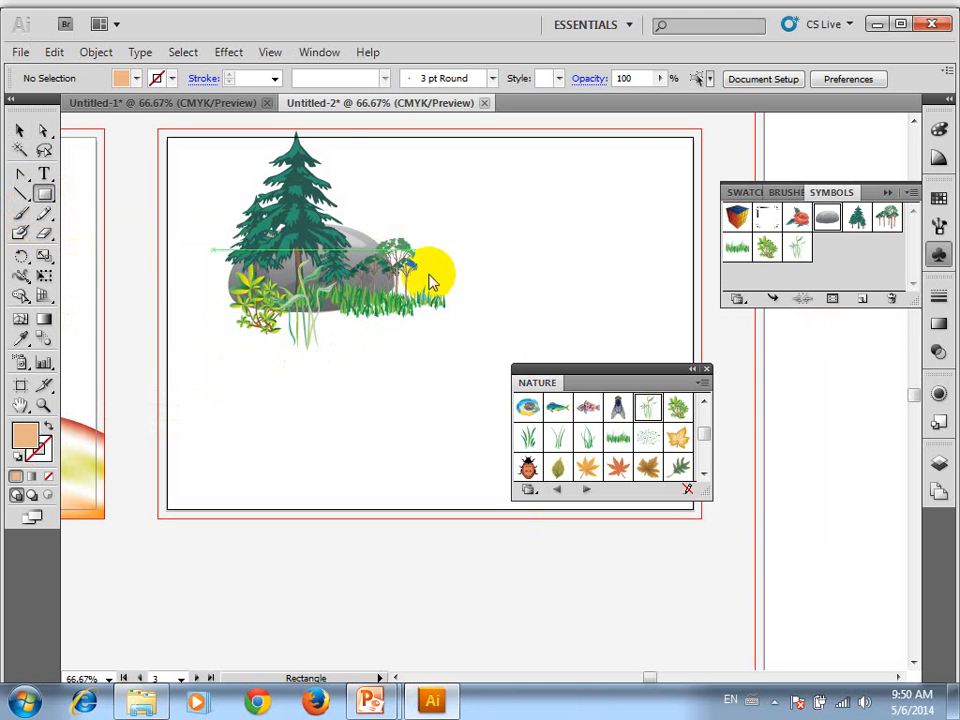
{"action": "left_click_drag", "start_coordinate": [416, 265], "coordinate": [454, 409]}
Taper the rectangle upward by moving its two top corner anchors inward
{"action": "key", "text": "a"}
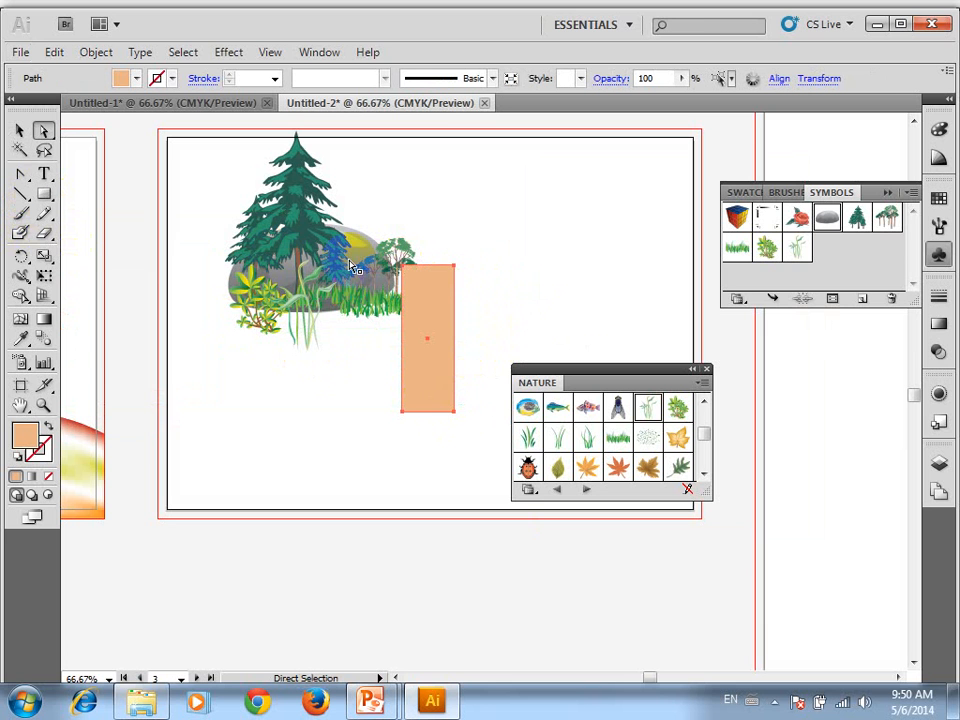
{"action": "left_click", "coordinate": [448, 269]}
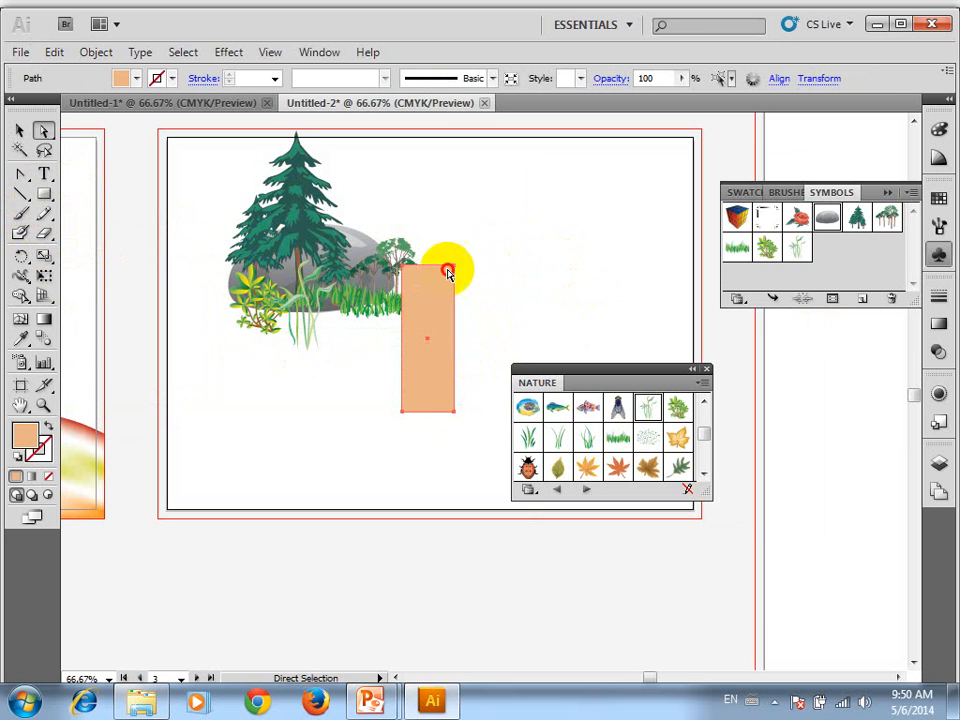
{"action": "left_click_drag", "start_coordinate": [455, 266], "coordinate": [412, 267]}
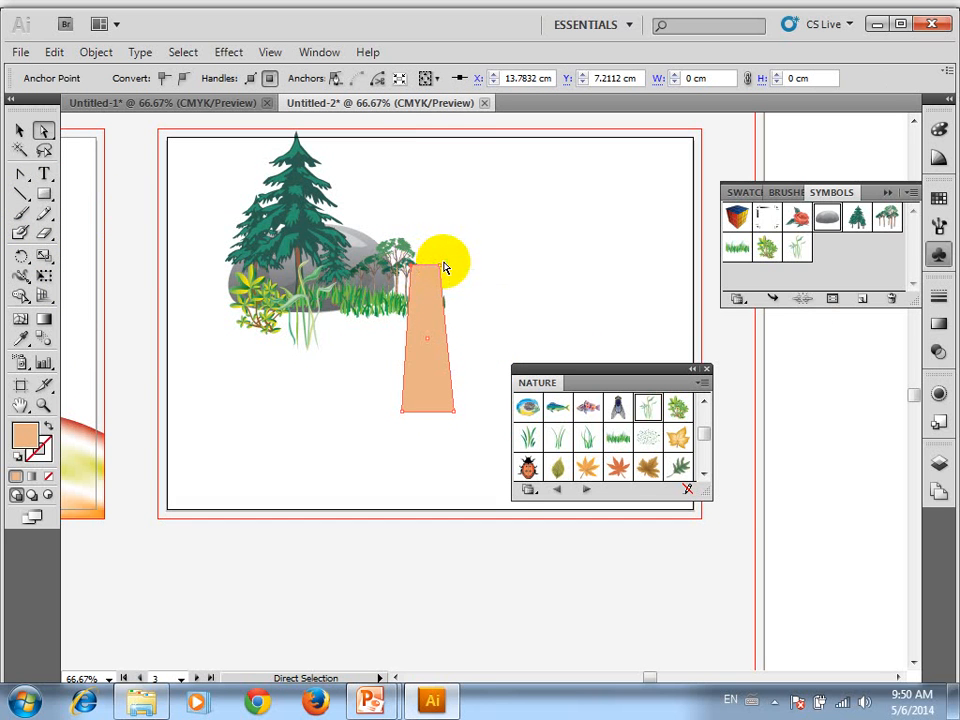
Select both top anchors of the tapered shape and shift its top edge slightly up and to the right
{"action": "left_click", "coordinate": [440, 266], "text": "shift"}
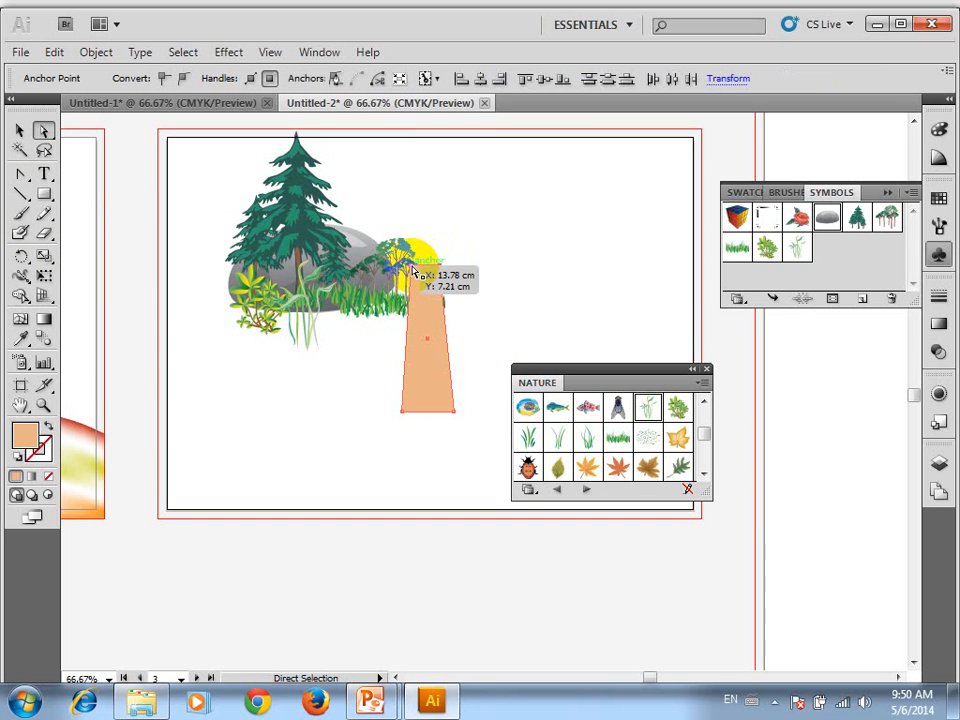
{"action": "mouse_move", "coordinate": [413, 270]}
{"action": "left_mouse_down"}
{"action": "mouse_move", "coordinate": [401, 278]}
{"action": "mouse_move", "coordinate": [461, 259]}
{"action": "mouse_move", "coordinate": [398, 257]}
{"action": "left_mouse_up"}
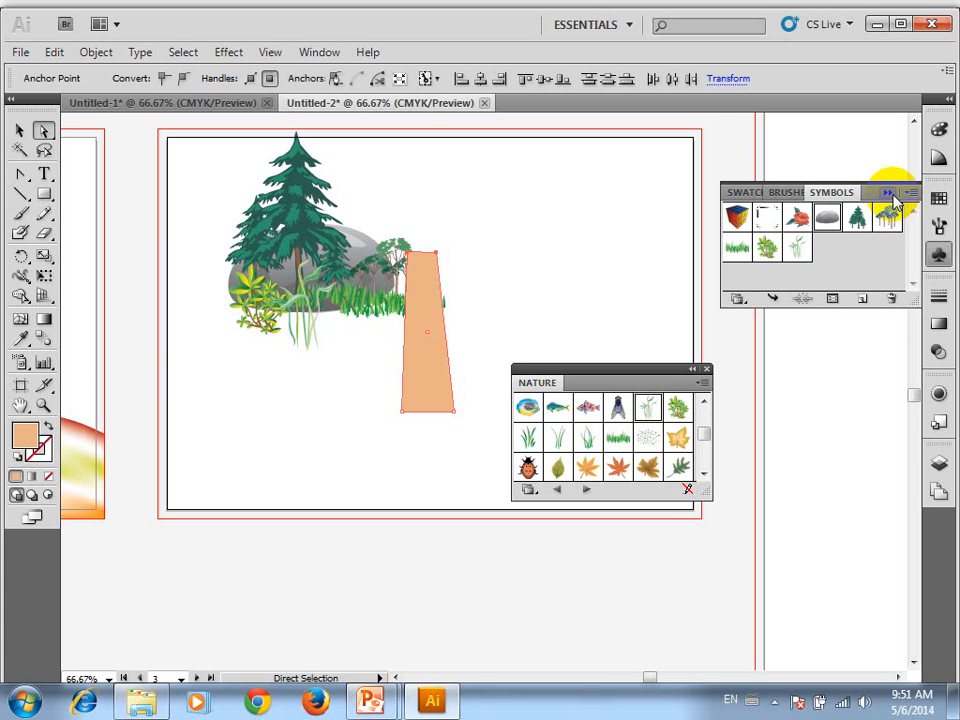
{"action": "scroll", "coordinate": [388, 307], "scroll_direction": "up", "scroll_amount": 2}
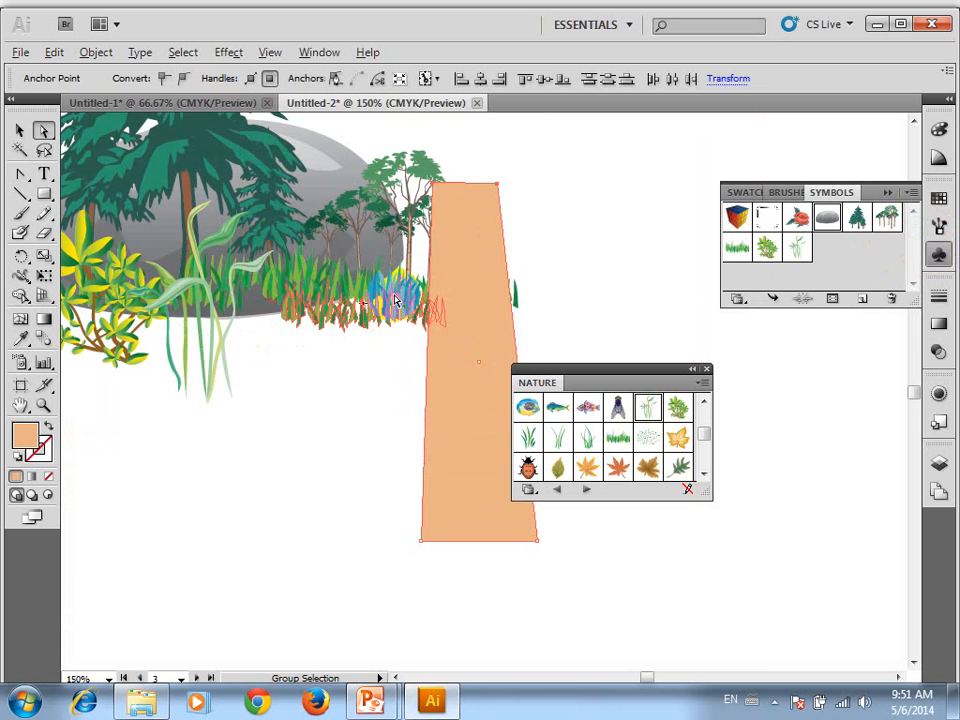
{"action": "left_click_drag", "start_coordinate": [433, 183], "coordinate": [462, 181]}
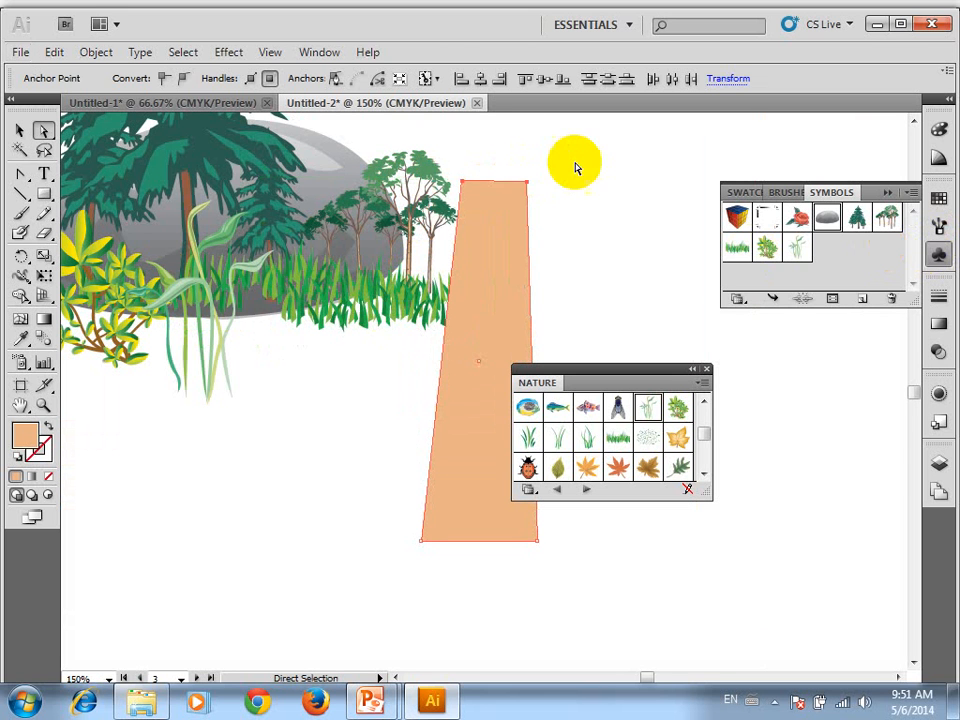
Move only the tapered shape's top-left anchor about 1.1 cm to the right, narrowing its top edge almost to a point
{"action": "left_click", "coordinate": [464, 183]}
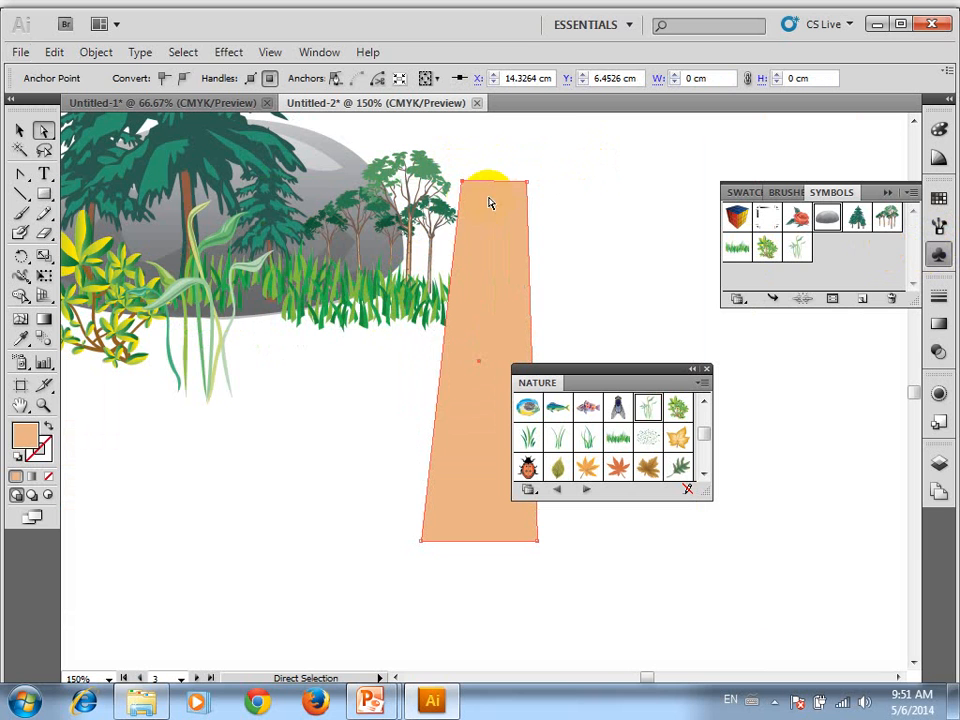
{"action": "left_click_drag", "start_coordinate": [469, 188], "coordinate": [512, 188]}
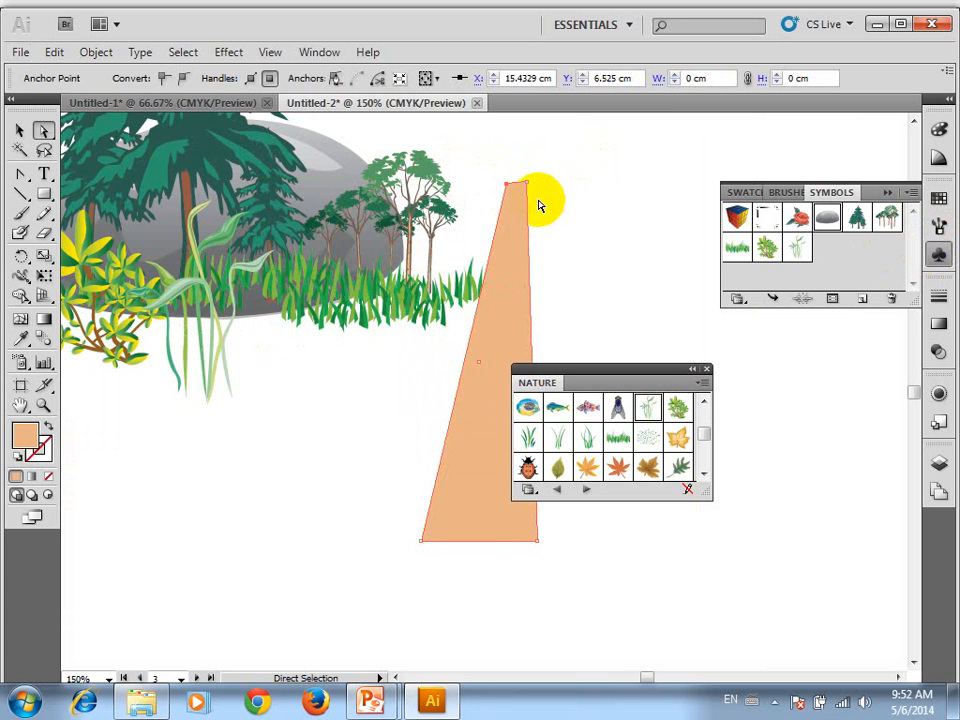
Activate the Paintbrush tool for freehand painting around the rose and nature-scene artboards
{"action": "scroll", "coordinate": [526, 222], "scroll_direction": "down", "scroll_amount": 3}
{"action": "left_click_drag", "start_coordinate": [232, 308], "coordinate": [257, 317]}
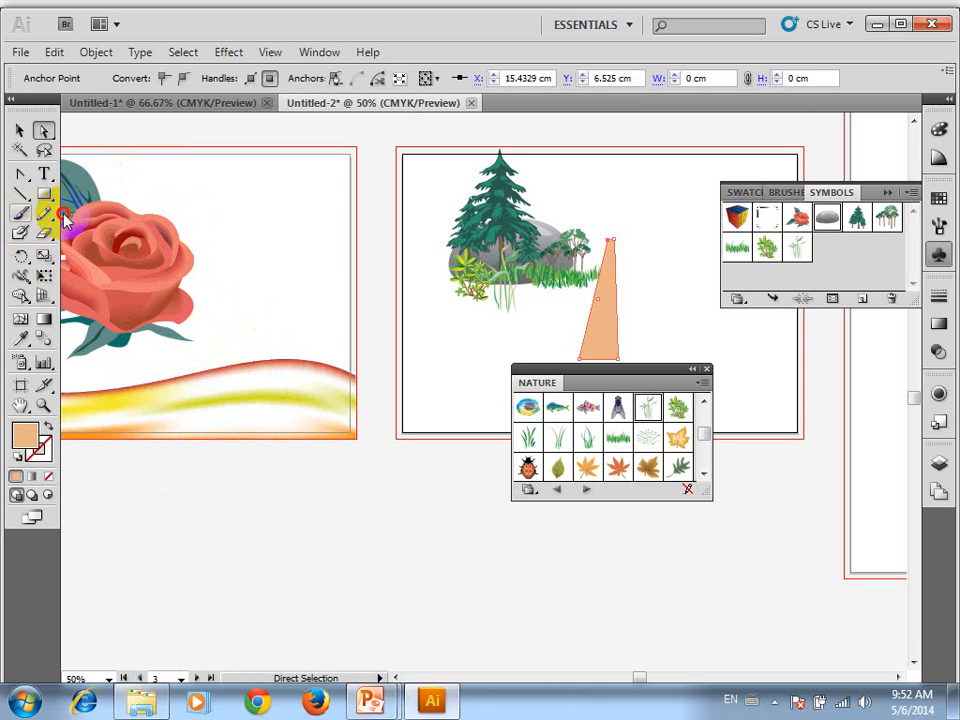
{"action": "left_click", "coordinate": [21, 213]}
{"action": "key", "text": "space"}
{"action": "key", "text": "space"}
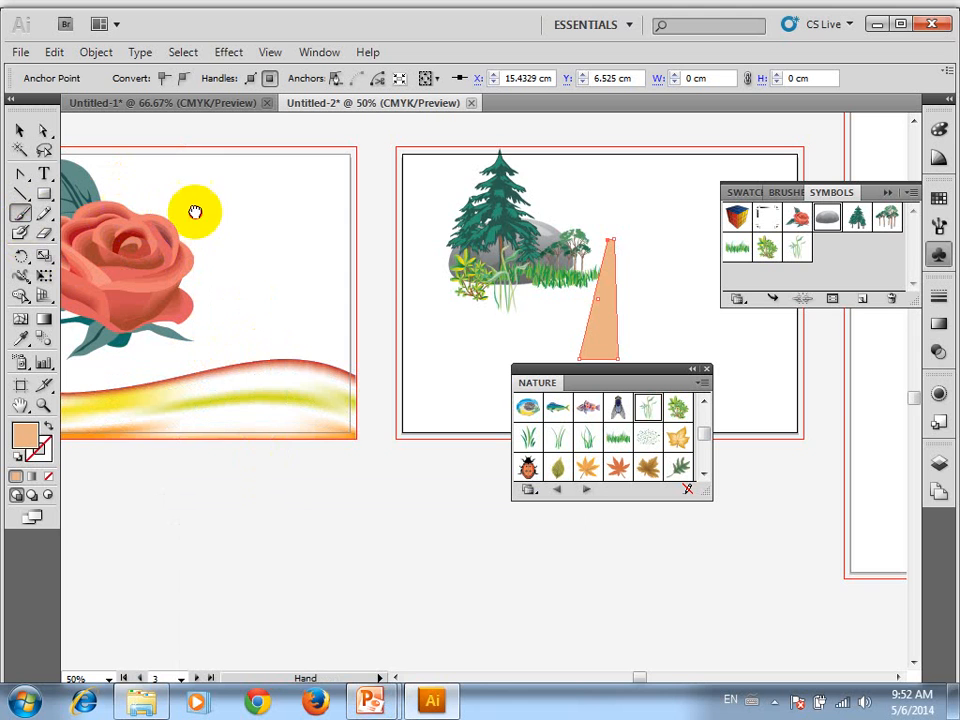
{"action": "left_click_drag", "start_coordinate": [195, 212], "coordinate": [270, 227]}
Switch to the running PowerPoint slide show and advance from the Toolbox & Menus slide to the labelled toolbox diagram
{"action": "mouse_move", "coordinate": [370, 698]}
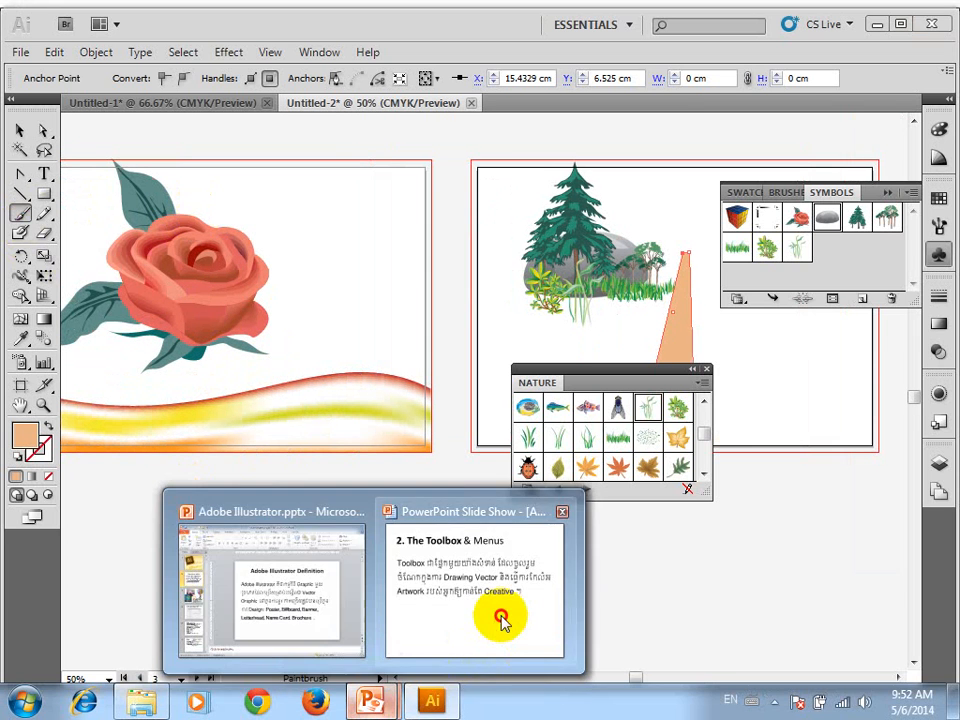
{"action": "left_click", "coordinate": [503, 622]}
{"action": "left_click", "coordinate": [561, 447]}
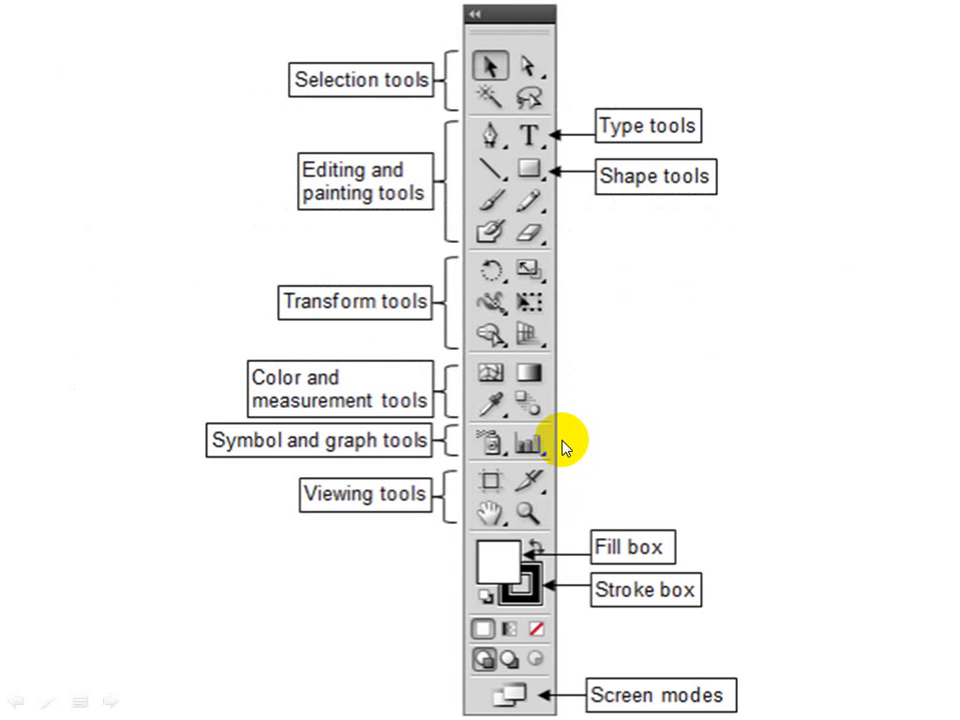
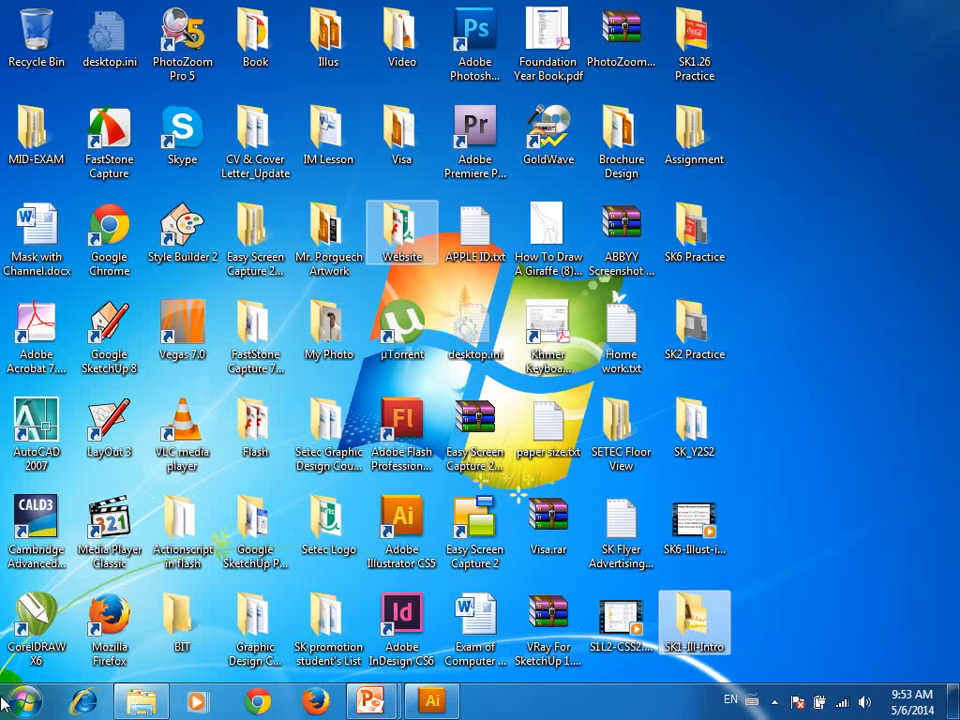
Switch back to Illustrator and use the Magic Wand to select the wavy mesh band, followed by the rose's like-coloured petals
{"action": "left_click", "coordinate": [432, 700]}
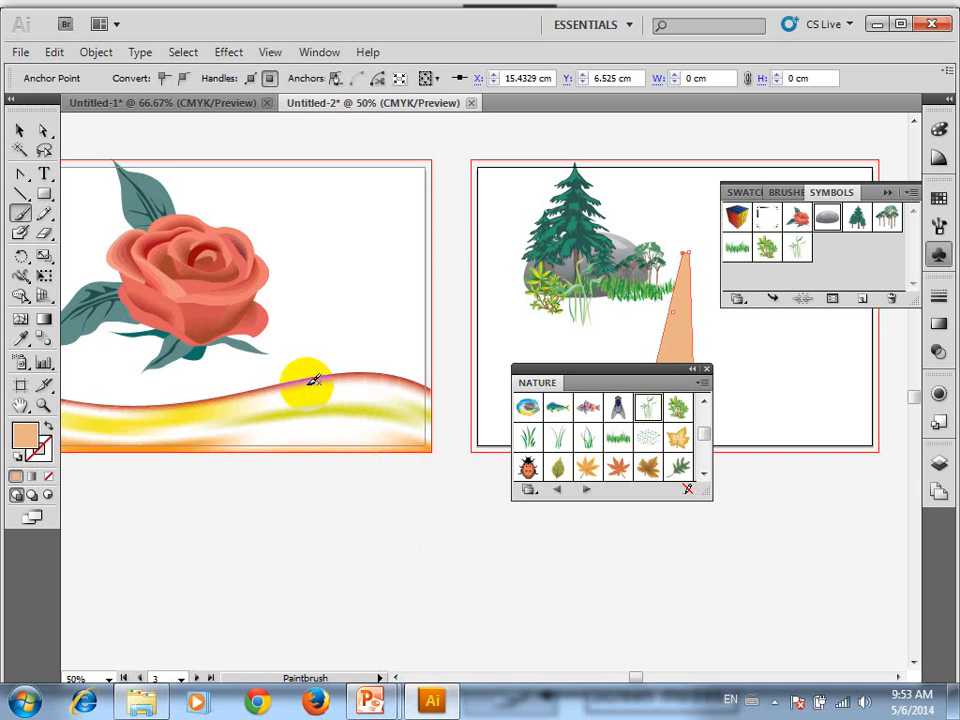
{"action": "key", "text": "space"}
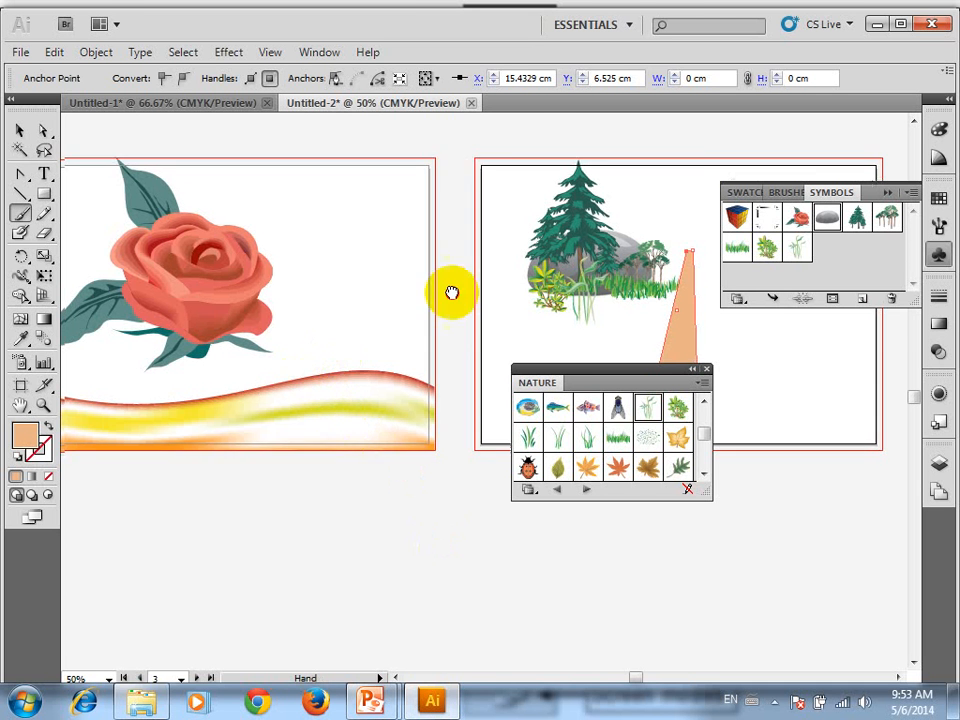
{"action": "mouse_move", "coordinate": [452, 292]}
{"action": "left_mouse_down"}
{"action": "mouse_move", "coordinate": [480, 270]}
{"action": "mouse_move", "coordinate": [171, 388]}
{"action": "mouse_move", "coordinate": [396, 297]}
{"action": "mouse_move", "coordinate": [409, 302]}
{"action": "left_mouse_up"}
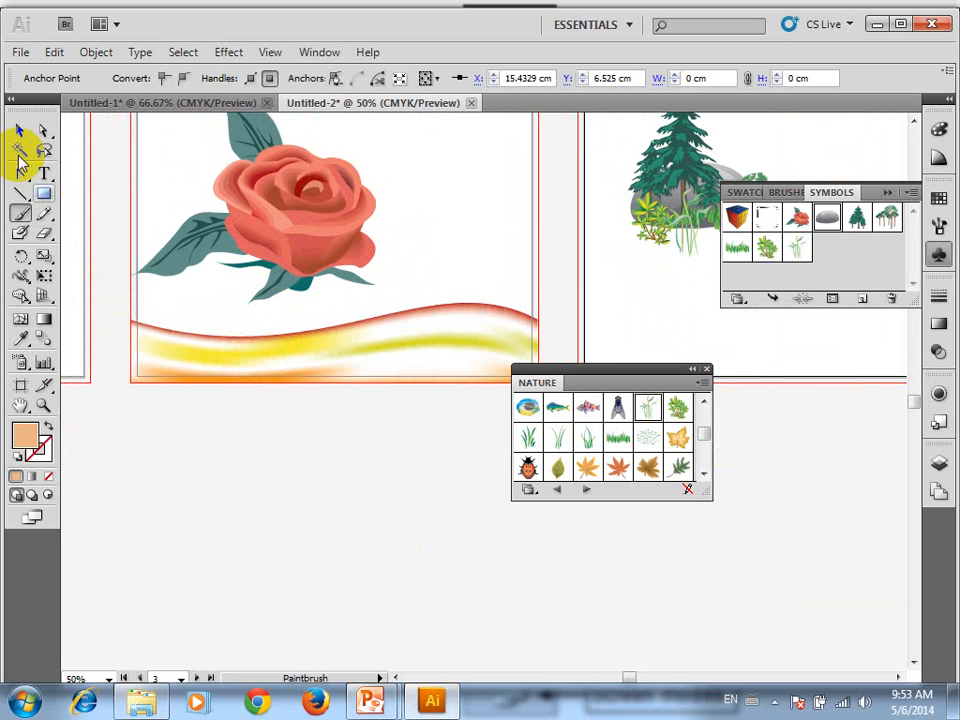
{"action": "left_click", "coordinate": [19, 148]}
{"action": "left_click", "coordinate": [143, 330]}
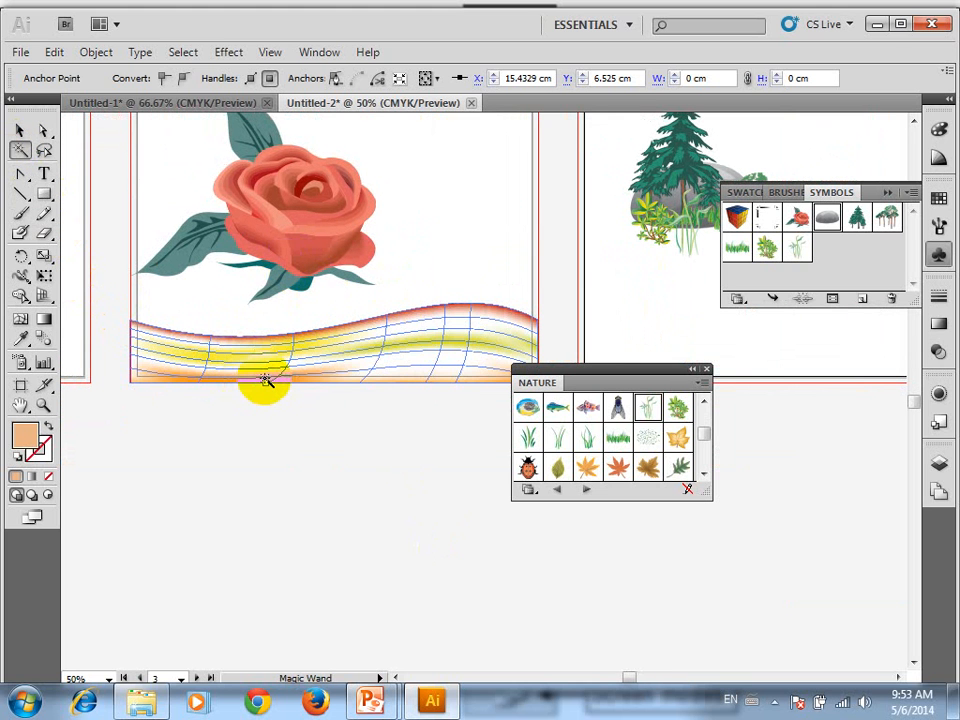
{"action": "left_click", "coordinate": [350, 235]}
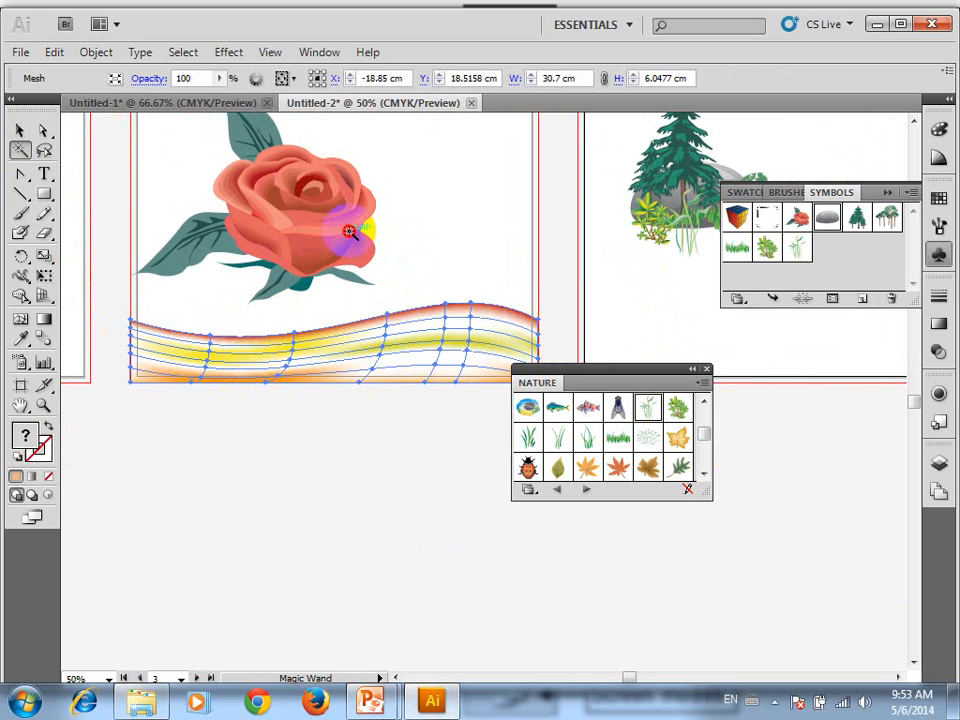
Select the tapered orange shape on the nature-scene artboard with the Magic Wand
{"action": "left_click_drag", "start_coordinate": [586, 220], "coordinate": [208, 300]}
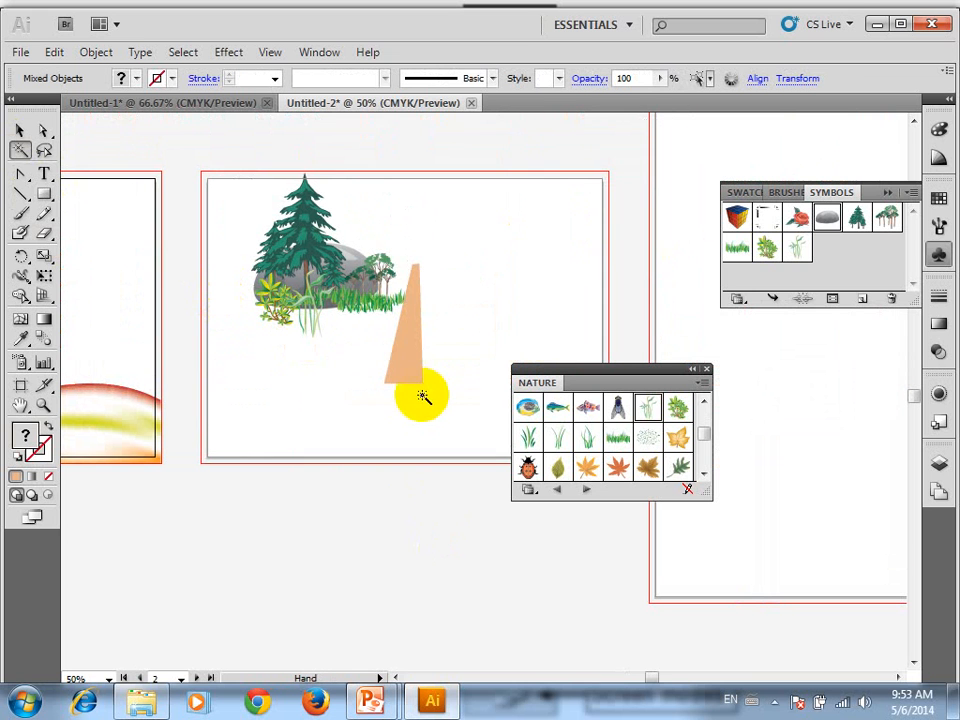
{"action": "left_click", "coordinate": [414, 368]}
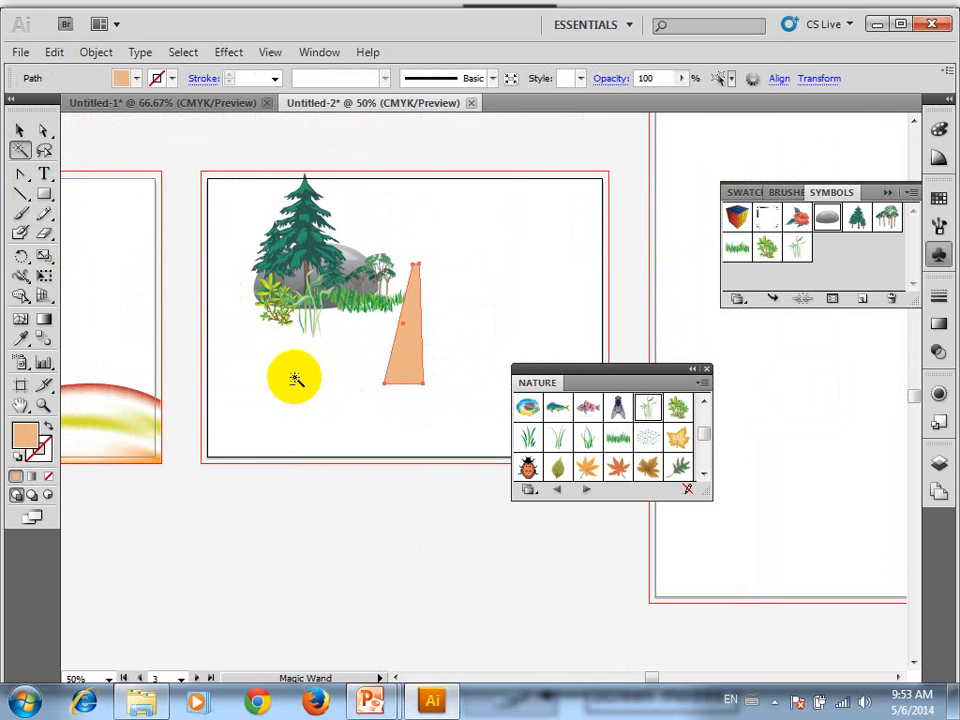
{"action": "scroll", "coordinate": [295, 378], "scroll_direction": "down", "scroll_amount": 2}
{"action": "left_click_drag", "start_coordinate": [285, 364], "coordinate": [524, 316]}
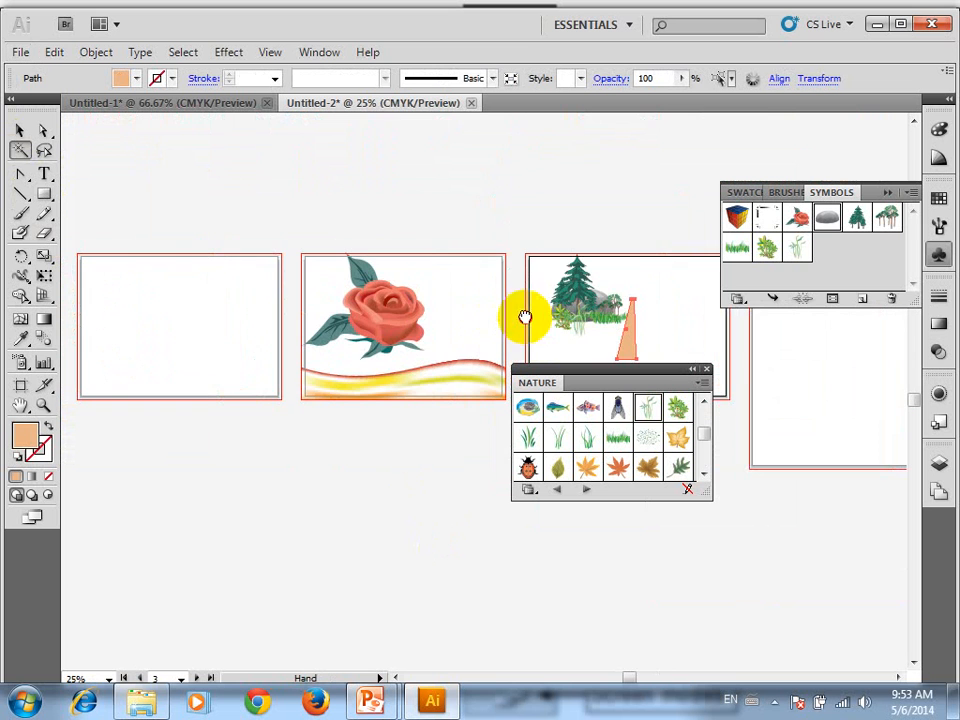
{"action": "scroll", "coordinate": [521, 266], "scroll_direction": "up", "scroll_amount": 5}
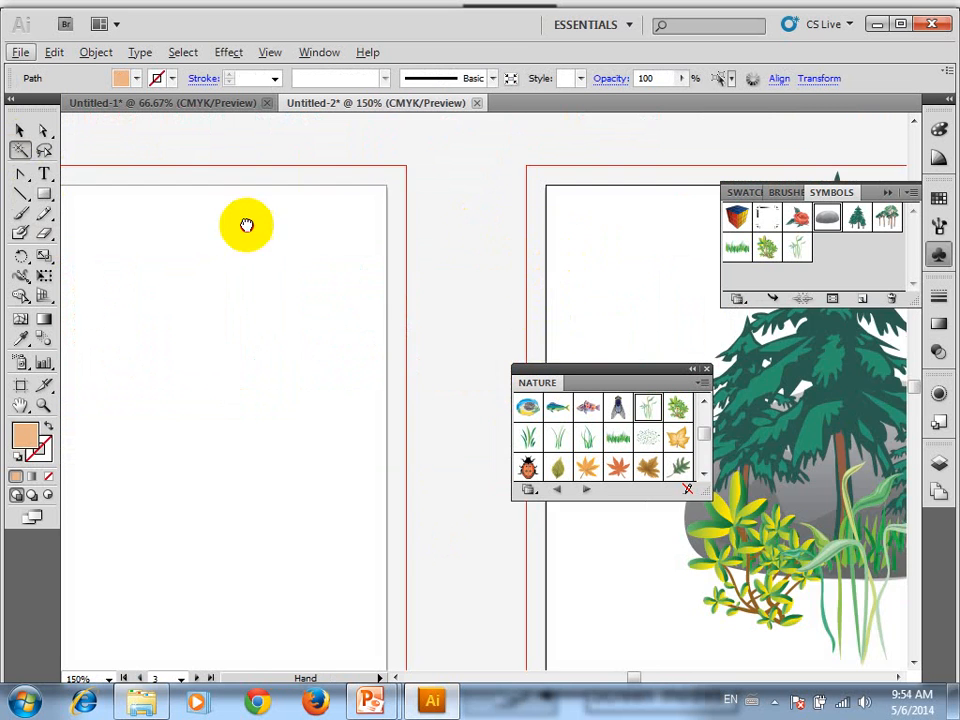
{"action": "left_click_drag", "start_coordinate": [247, 225], "coordinate": [109, 201]}
{"action": "left_click_drag", "start_coordinate": [229, 279], "coordinate": [222, 232]}
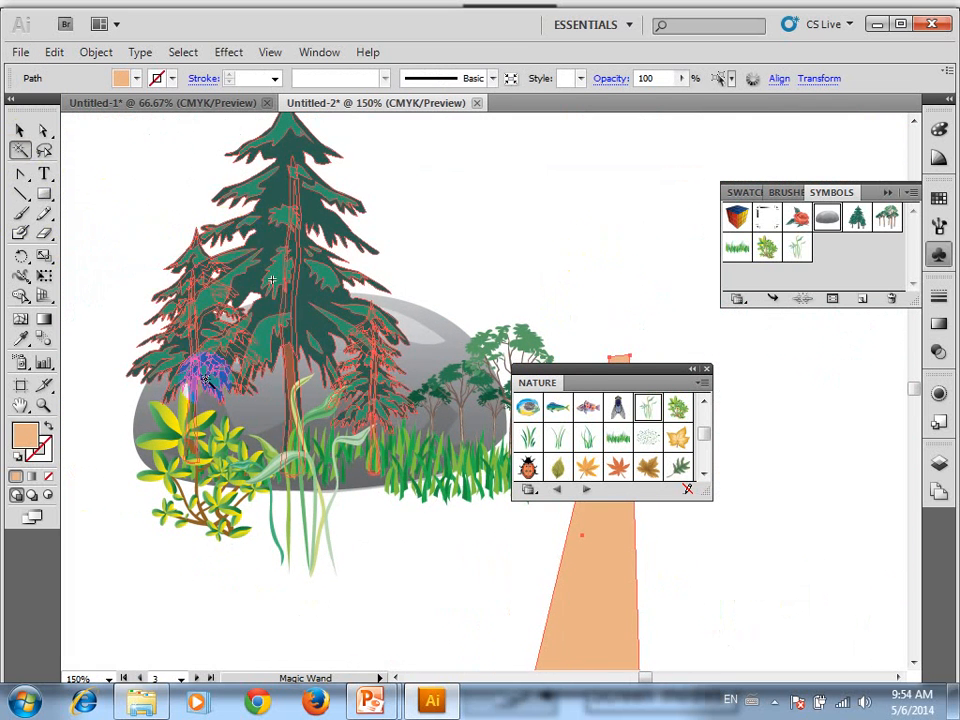
Draw a small rectangle to the left of the tall pine tree and an ellipse to its right
{"action": "left_click", "coordinate": [44, 194]}
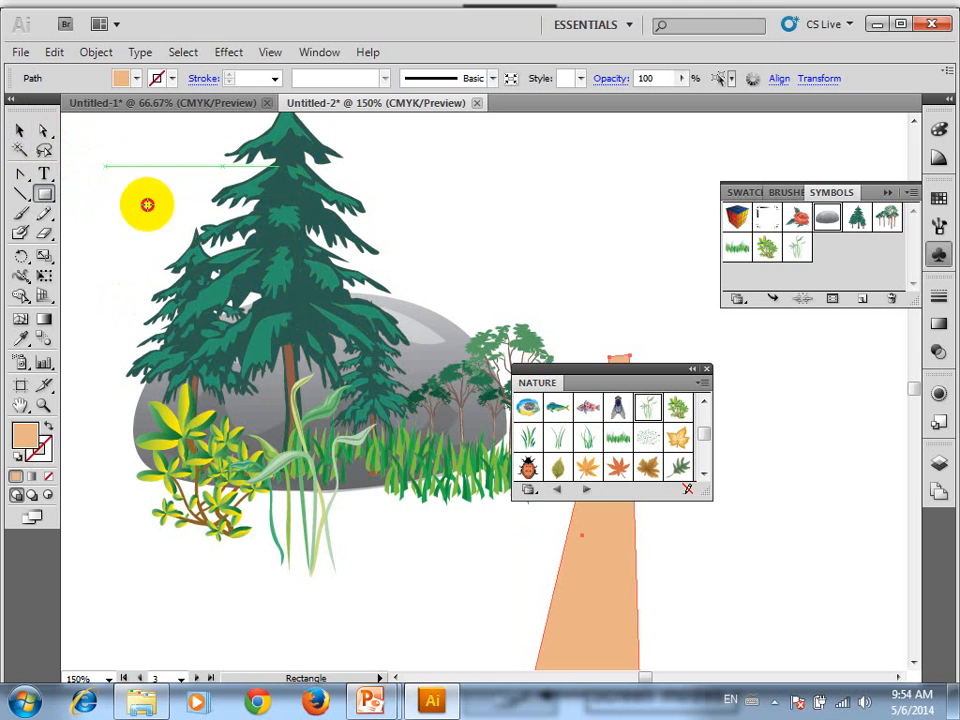
{"action": "left_click_drag", "start_coordinate": [104, 166], "coordinate": [161, 215]}
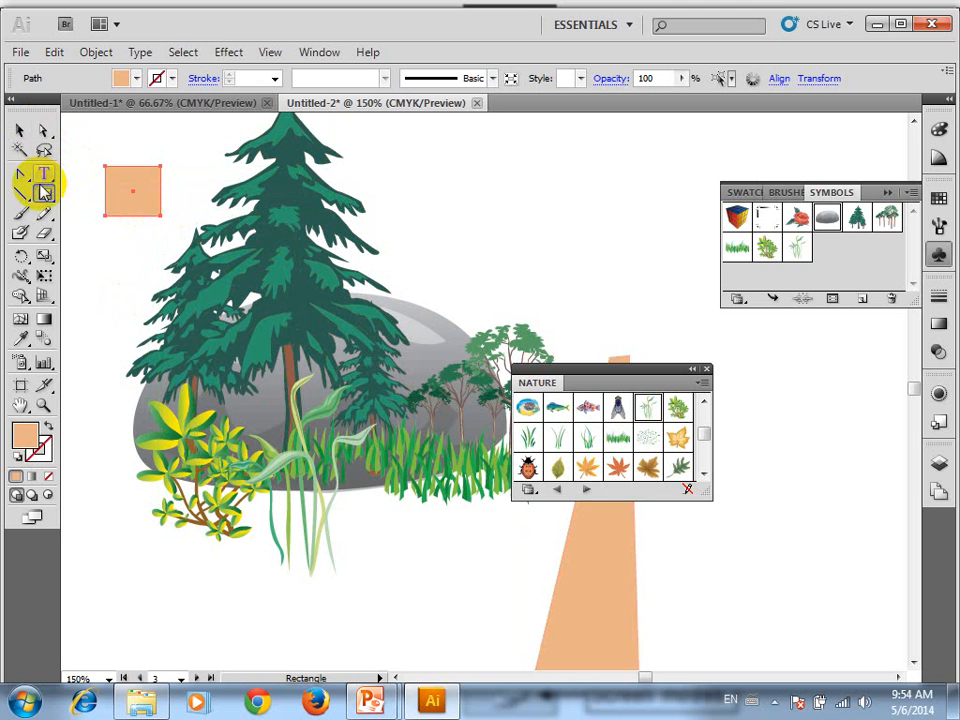
{"action": "left_click_drag", "start_coordinate": [44, 192], "coordinate": [71, 236]}
{"action": "left_click_drag", "start_coordinate": [471, 184], "coordinate": [581, 276]}
Draw a large five-pointed star at the scene's lower left and a rounded rectangle beneath the grass
{"action": "left_click_drag", "start_coordinate": [44, 194], "coordinate": [85, 285]}
{"action": "left_click_drag", "start_coordinate": [103, 568], "coordinate": [178, 621]}
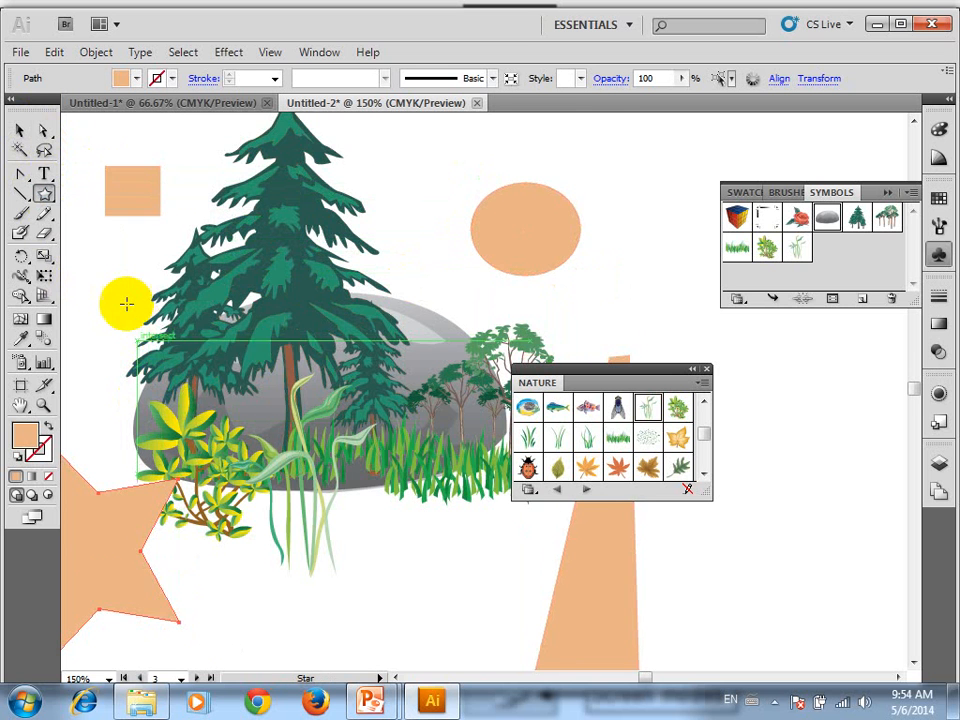
{"action": "scroll", "coordinate": [126, 303], "scroll_direction": "down", "scroll_amount": 3}
{"action": "left_click_drag", "start_coordinate": [44, 193], "coordinate": [79, 214]}
{"action": "left_click_drag", "start_coordinate": [294, 501], "coordinate": [505, 604]}
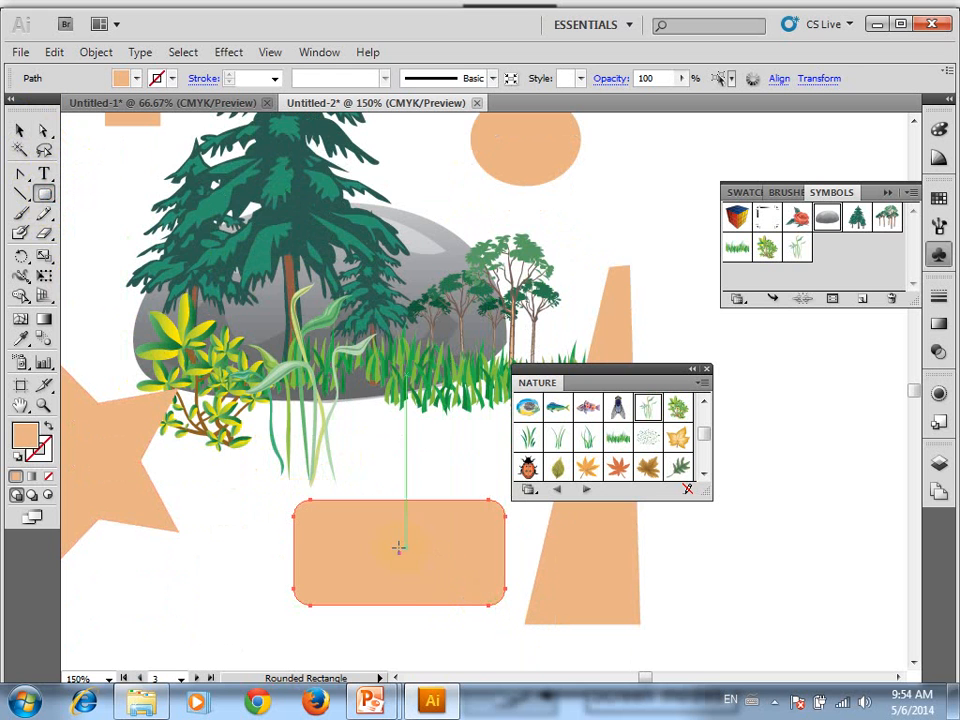
Change the rounded rectangle's fill colour to bright red
{"action": "key", "text": "v"}
{"action": "key", "text": "ctrl+minus"}
{"action": "key", "text": "ctrl+minus"}
{"action": "key", "text": "ctrl+minus"}
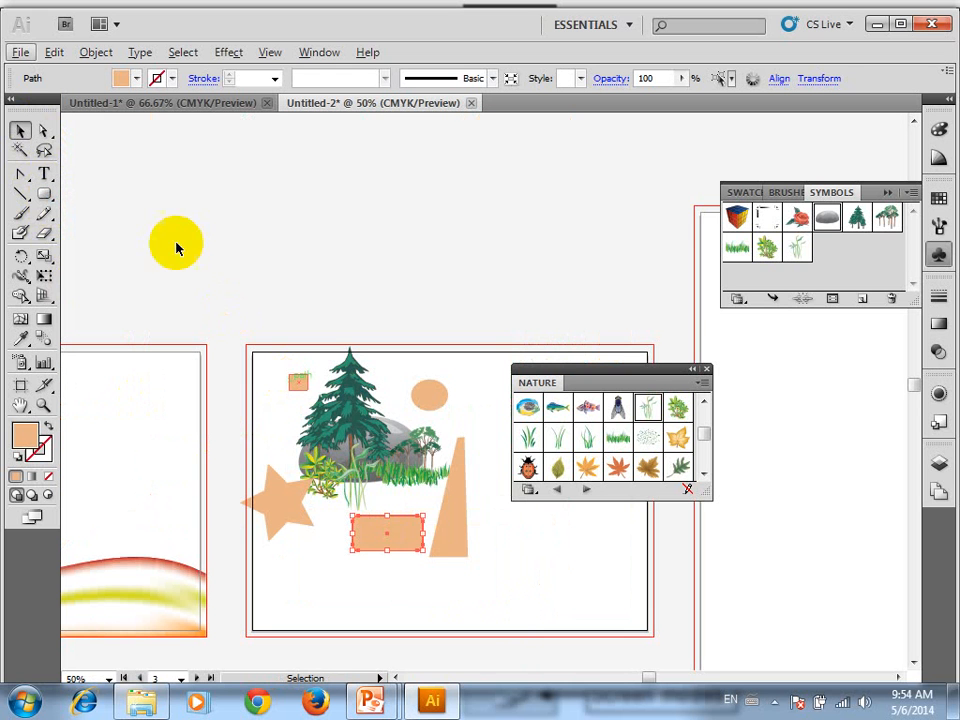
{"action": "double_click", "coordinate": [29, 441]}
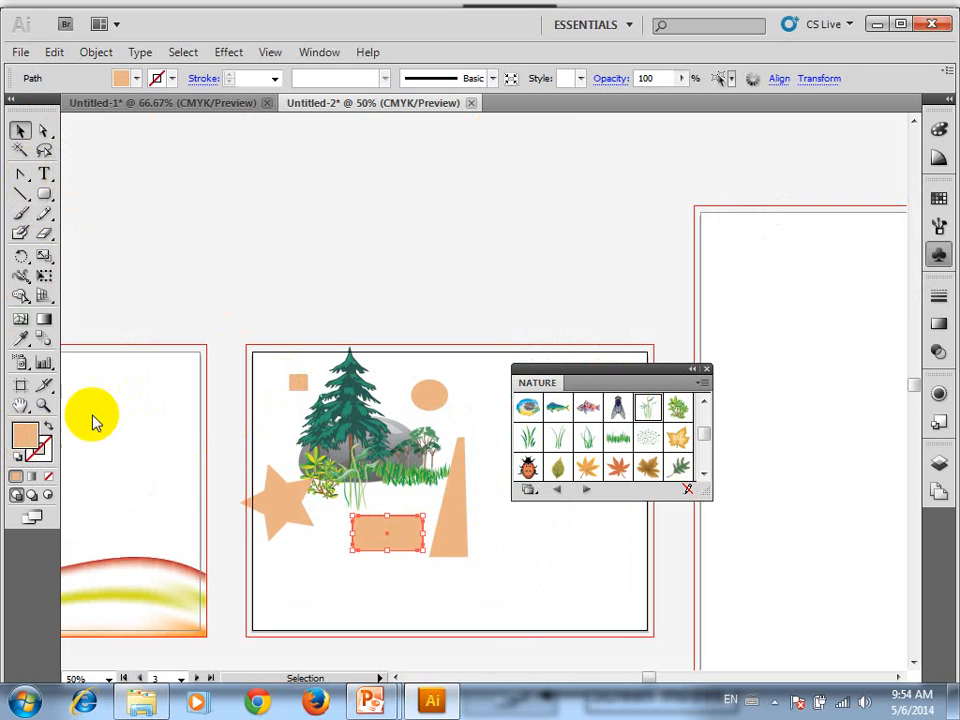
{"action": "left_click", "coordinate": [467, 274]}
{"action": "left_click", "coordinate": [675, 242]}
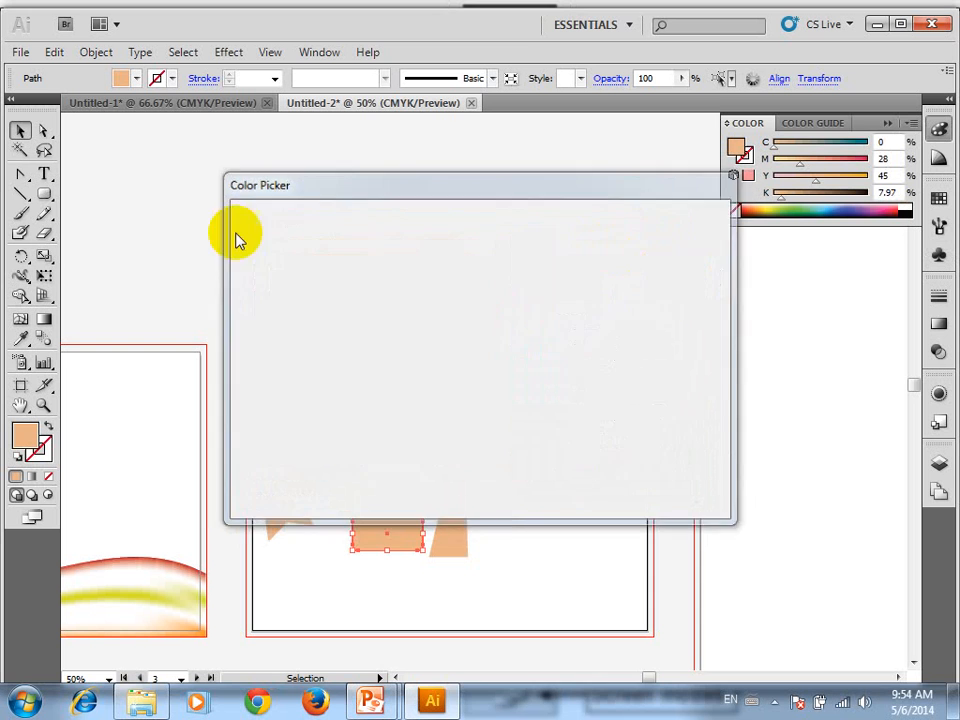
Draw a large red star over the nature scene and a second, wider red rounded rectangle to its right
{"action": "left_click", "coordinate": [43, 194]}
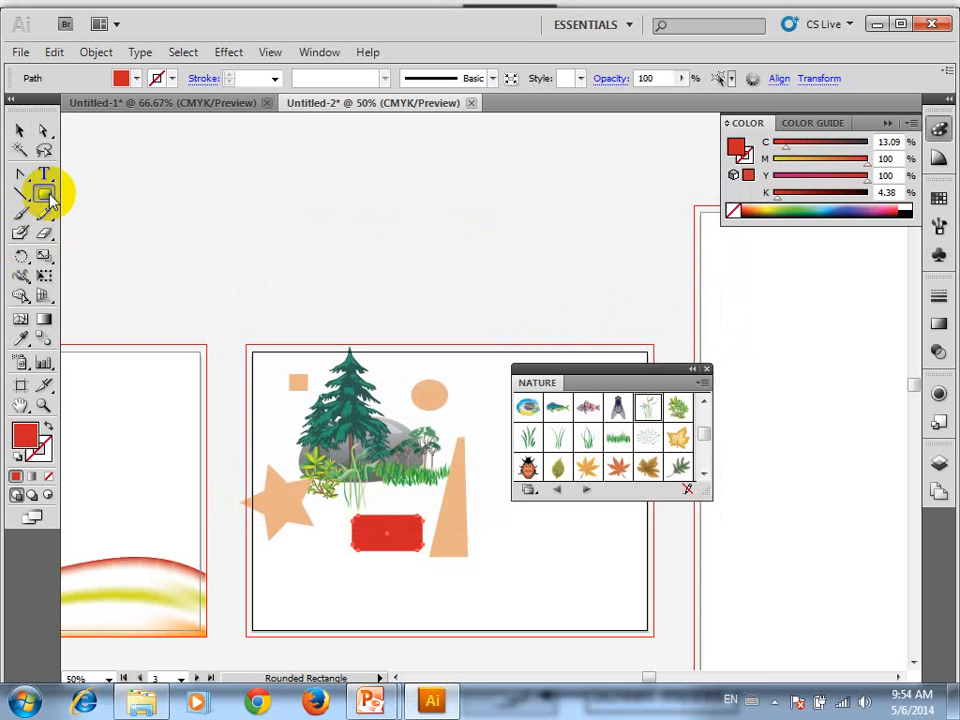
{"action": "left_click_drag", "start_coordinate": [50, 198], "coordinate": [124, 274]}
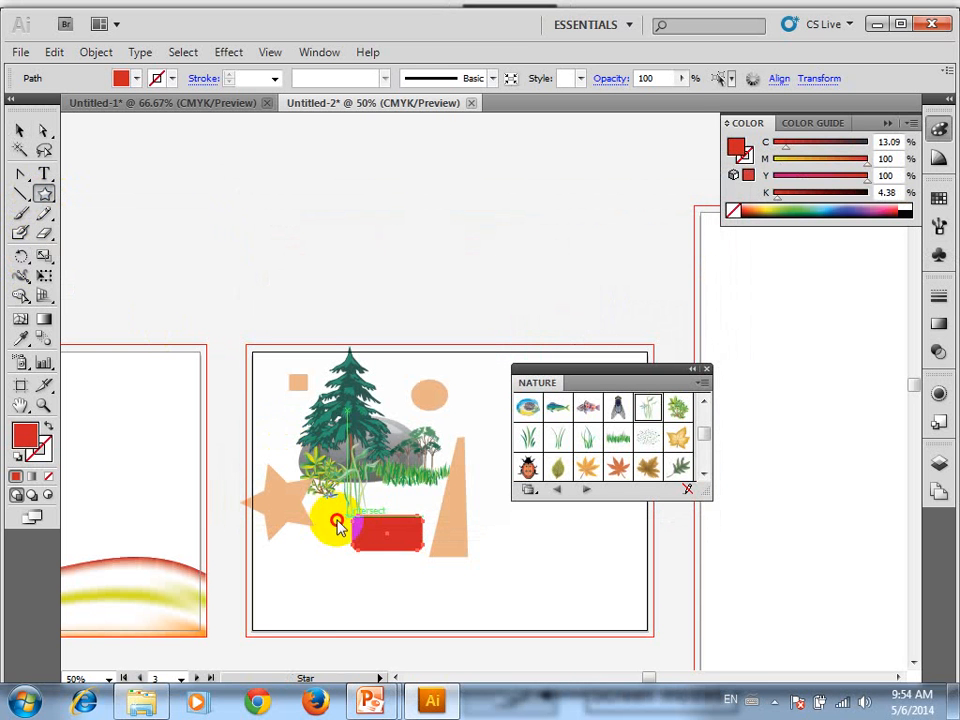
{"action": "left_click_drag", "start_coordinate": [338, 527], "coordinate": [435, 553]}
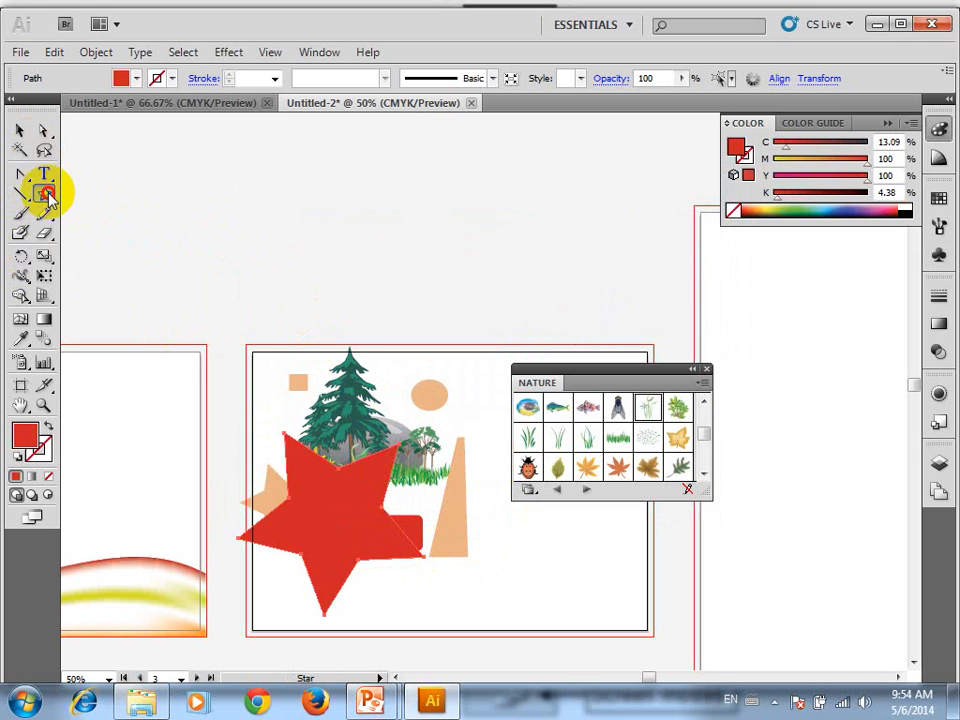
{"action": "left_click_drag", "start_coordinate": [48, 196], "coordinate": [97, 220]}
{"action": "left_click_drag", "start_coordinate": [412, 464], "coordinate": [553, 522]}
Move the Nature symbol library off the nature-scene artboard and deselect everything
{"action": "left_click", "coordinate": [20, 130]}
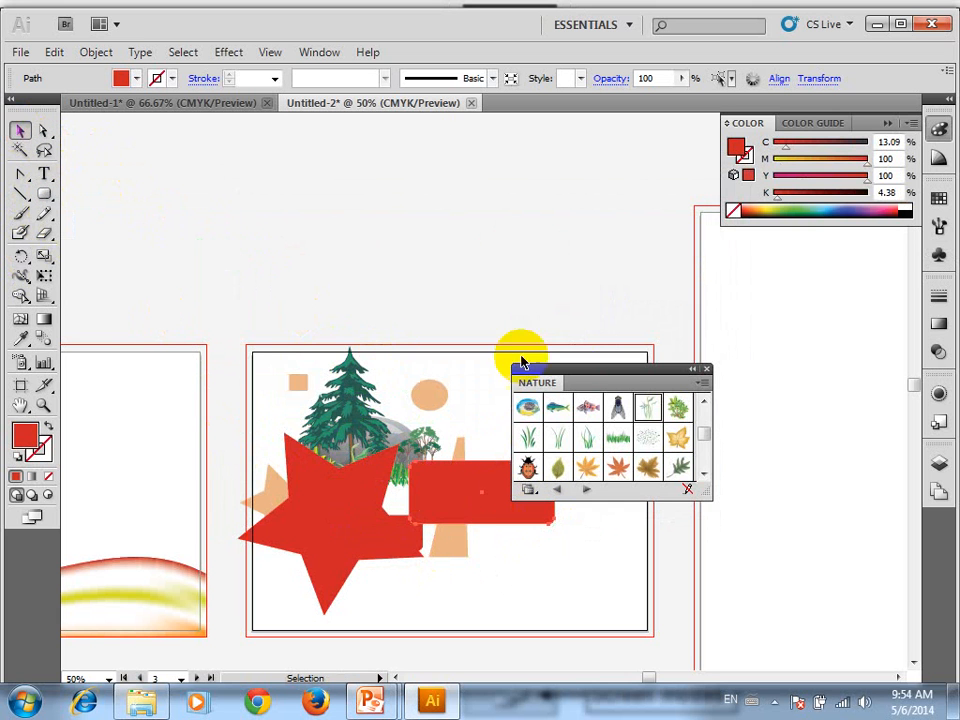
{"action": "left_click_drag", "start_coordinate": [617, 370], "coordinate": [819, 289]}
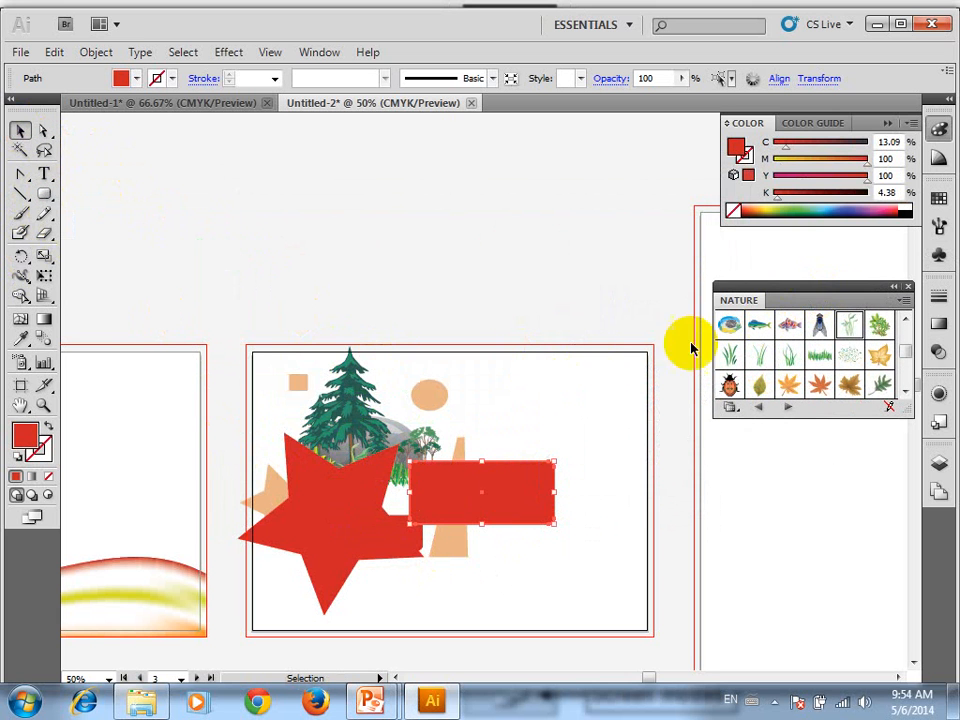
{"action": "left_click", "coordinate": [600, 325]}
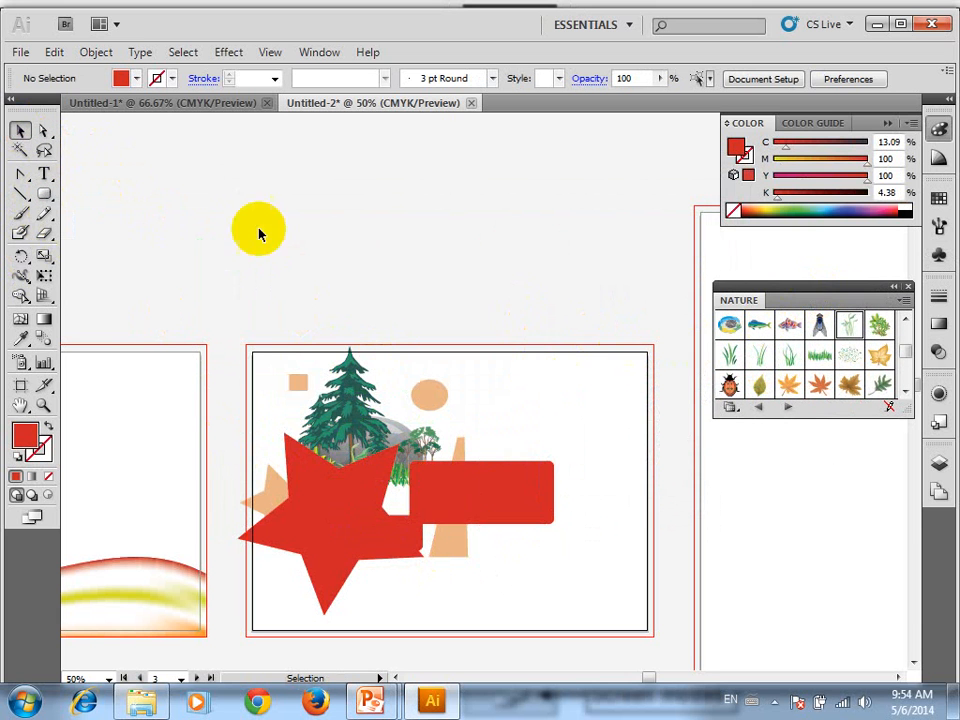
Use the Magic Wand to select all the orange shapes at once, followed by all the red shapes
{"action": "left_click", "coordinate": [21, 151]}
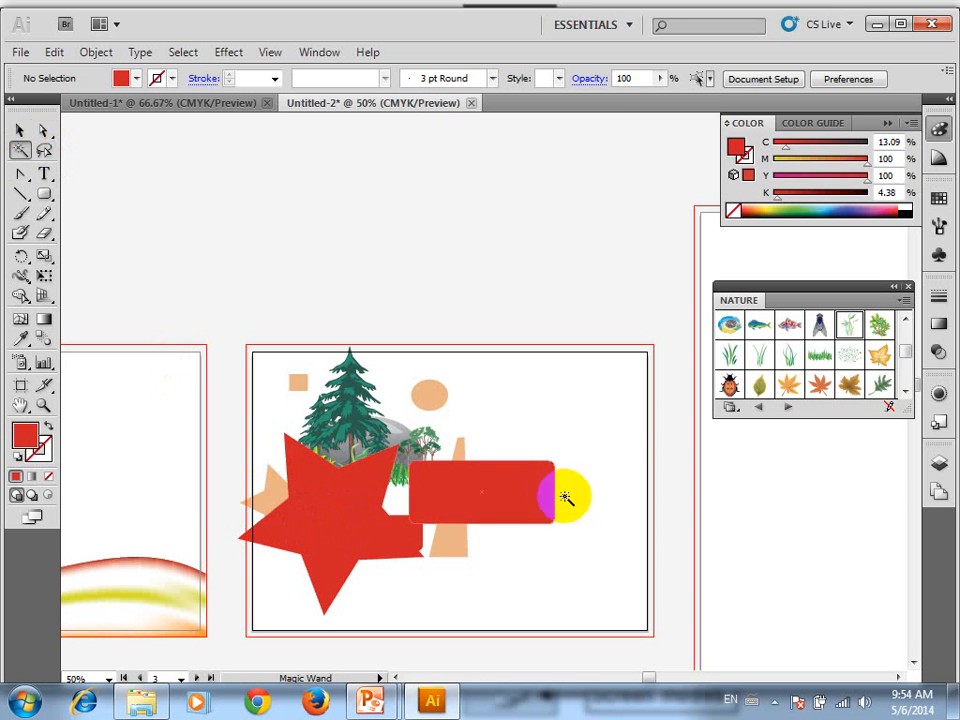
{"action": "left_click", "coordinate": [437, 399]}
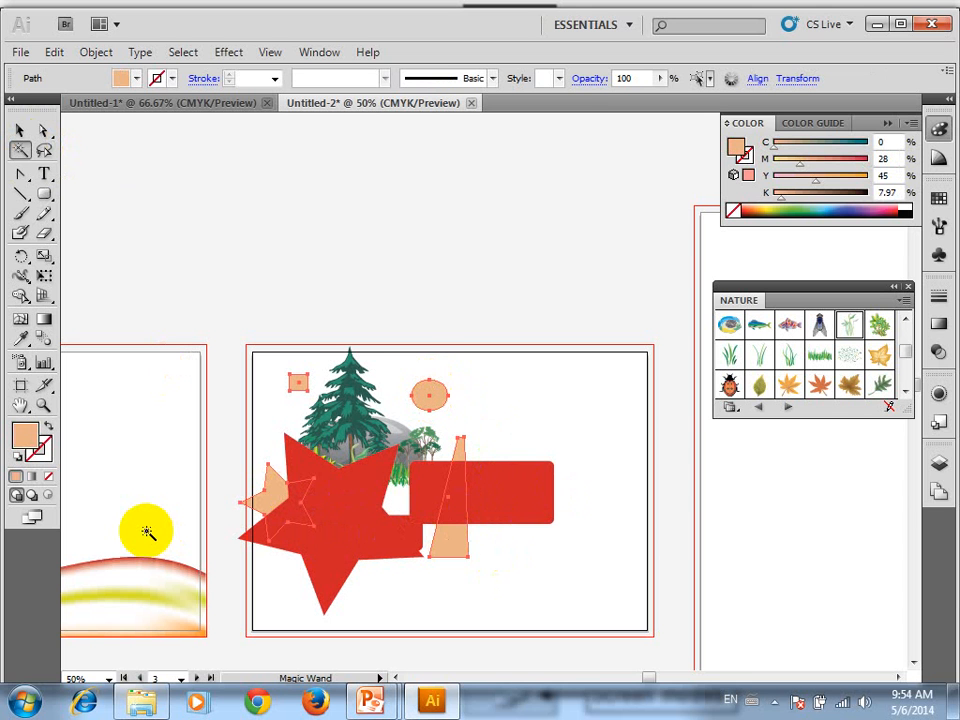
{"action": "left_click", "coordinate": [527, 477]}
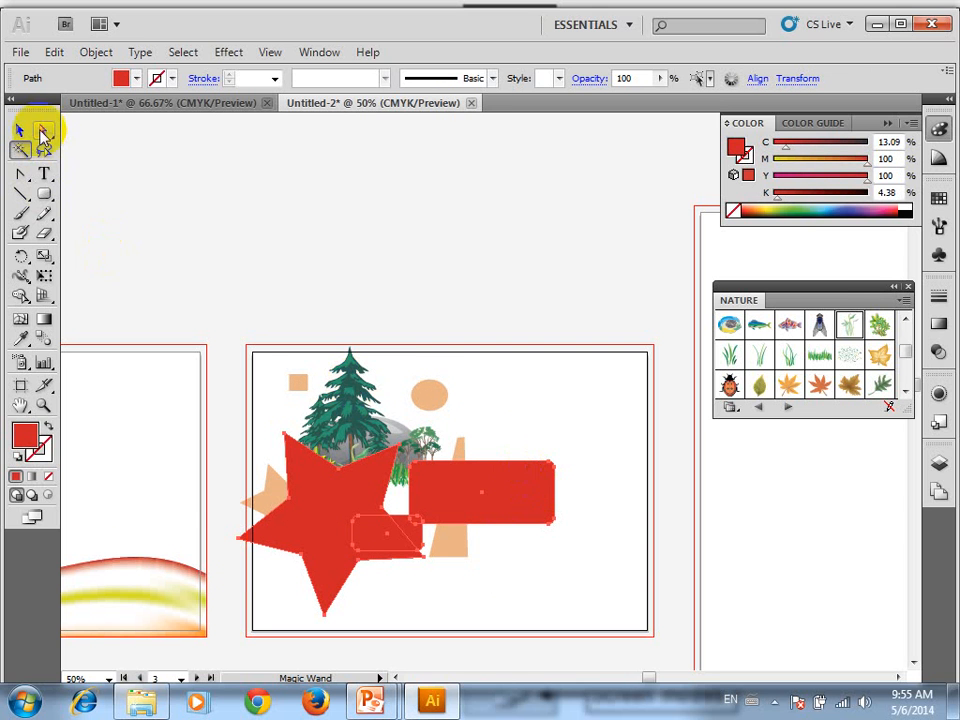
With Direct Selection, raise only the top-right corner anchors of the wide red rounded rectangle so its top edge slopes upward
{"action": "left_click_drag", "start_coordinate": [43, 130], "coordinate": [104, 139]}
{"action": "scroll", "coordinate": [580, 543], "scroll_direction": "up", "scroll_amount": 3}
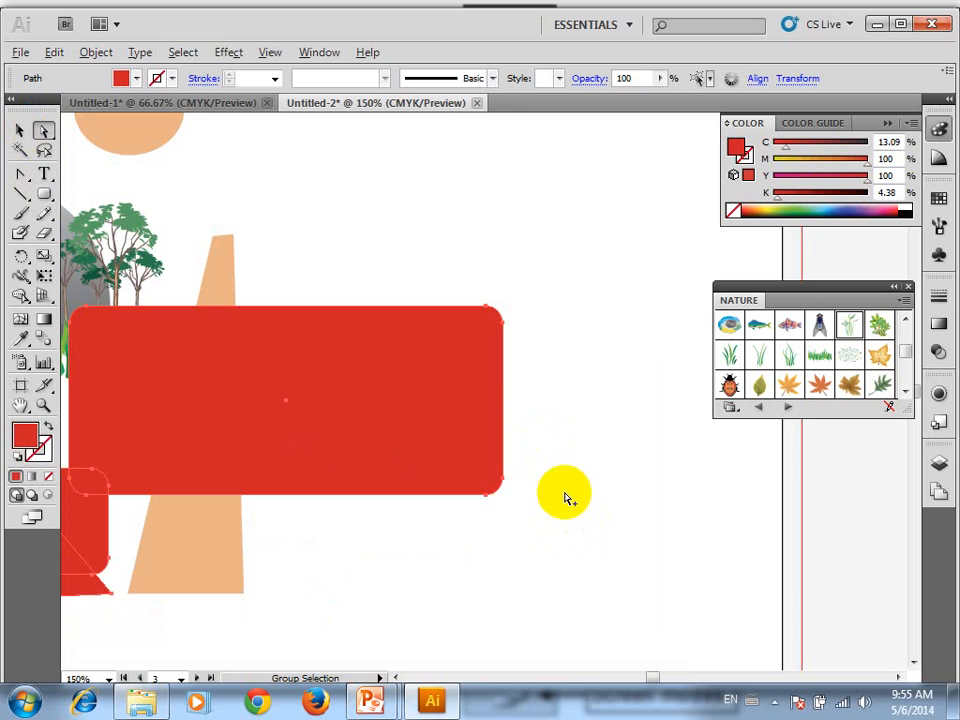
{"action": "key", "text": "space"}
{"action": "left_click_drag", "start_coordinate": [421, 299], "coordinate": [471, 300]}
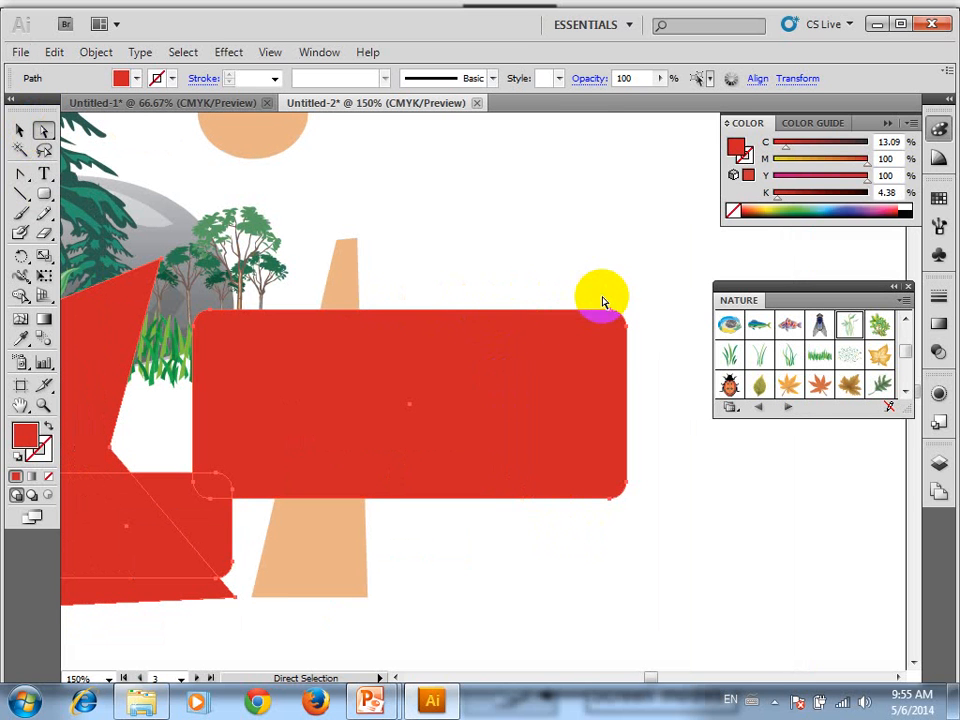
{"action": "left_click_drag", "start_coordinate": [681, 257], "coordinate": [628, 206]}
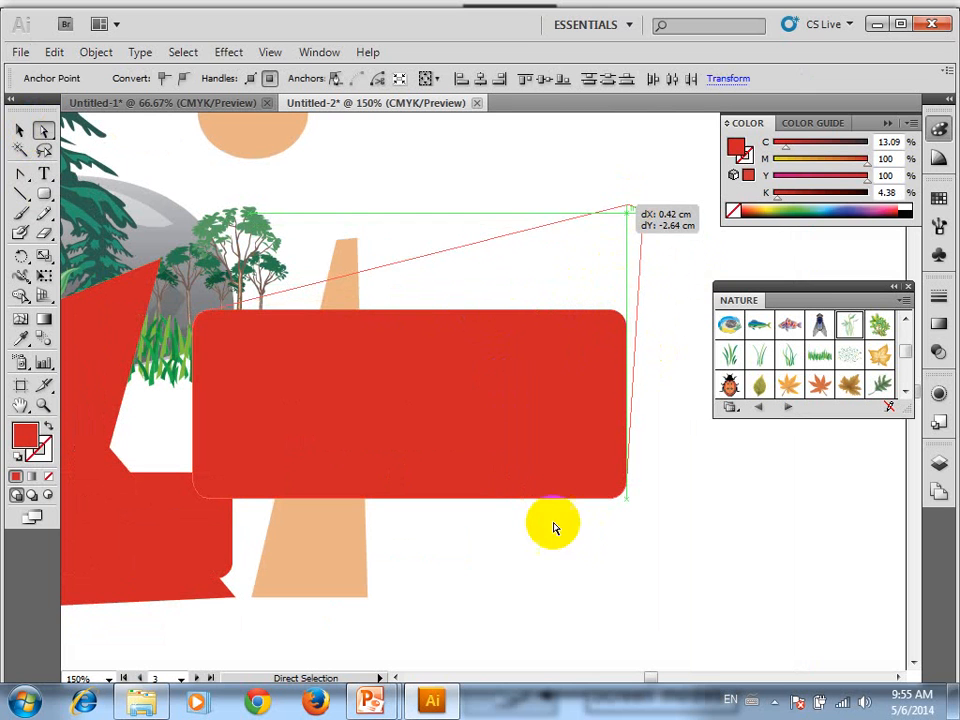
Display the artboard list, followed by the document's layers with the contents of Layer 1
{"action": "left_click", "coordinate": [937, 490]}
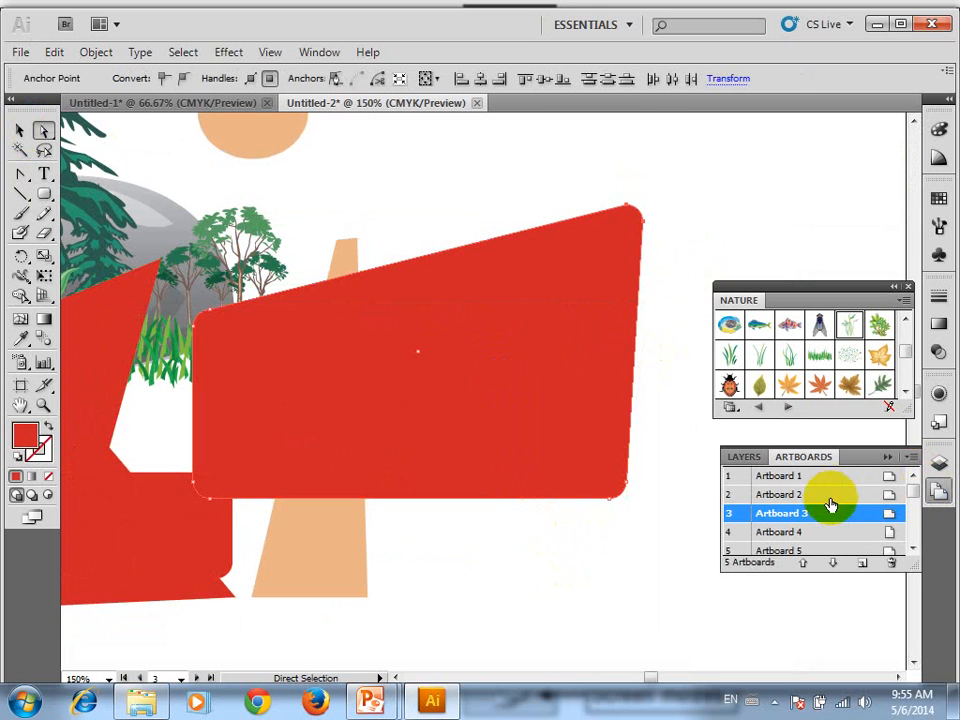
{"action": "left_click", "coordinate": [938, 462]}
{"action": "scroll", "coordinate": [837, 497], "scroll_direction": "down", "scroll_amount": 1}
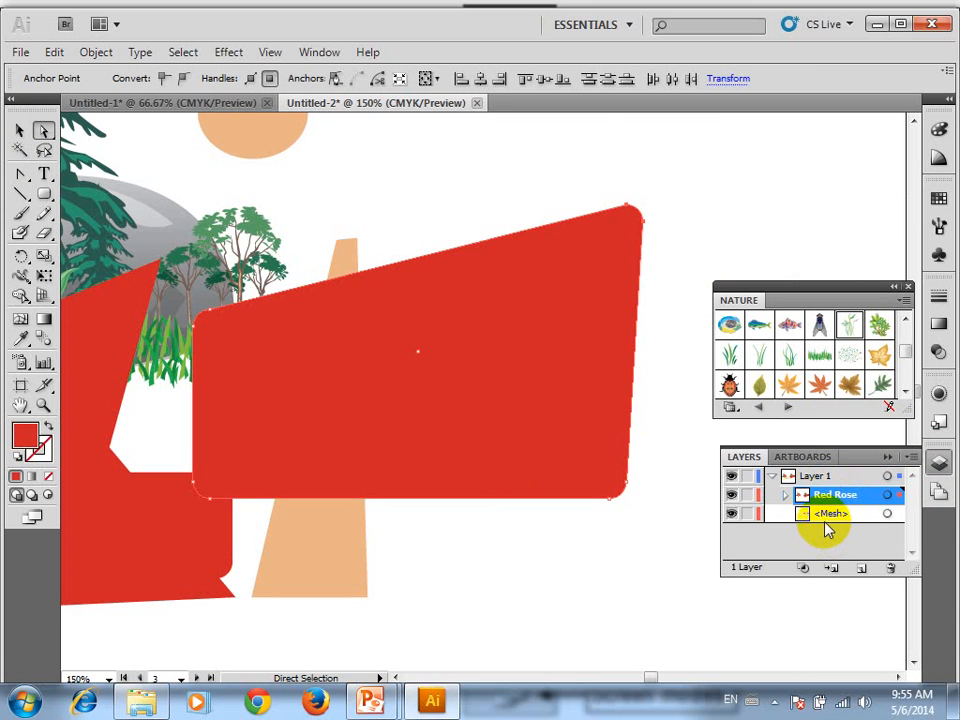
Stretch the curved top-right corner of the wide red shape outward into a long rounded lobe and deselect it
{"action": "left_click", "coordinate": [658, 219]}
{"action": "left_click_drag", "start_coordinate": [664, 172], "coordinate": [664, 330]}
{"action": "left_click", "coordinate": [664, 330]}
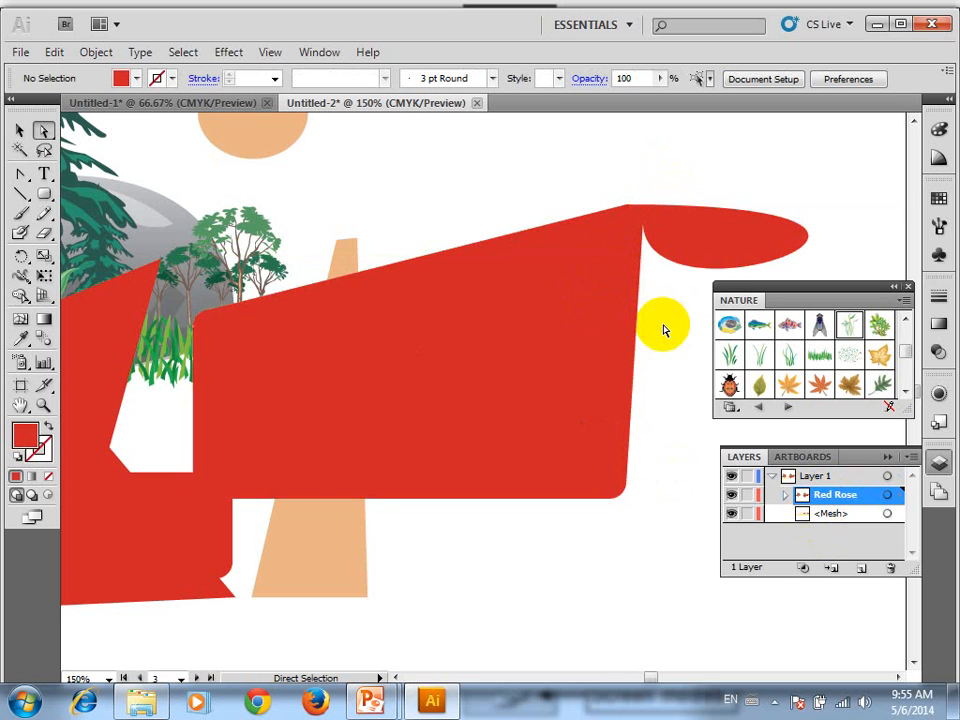
Select the overlapping shapes and symbols across the nature-scene artboard together
{"action": "scroll", "coordinate": [664, 330], "scroll_direction": "down", "scroll_amount": 3}
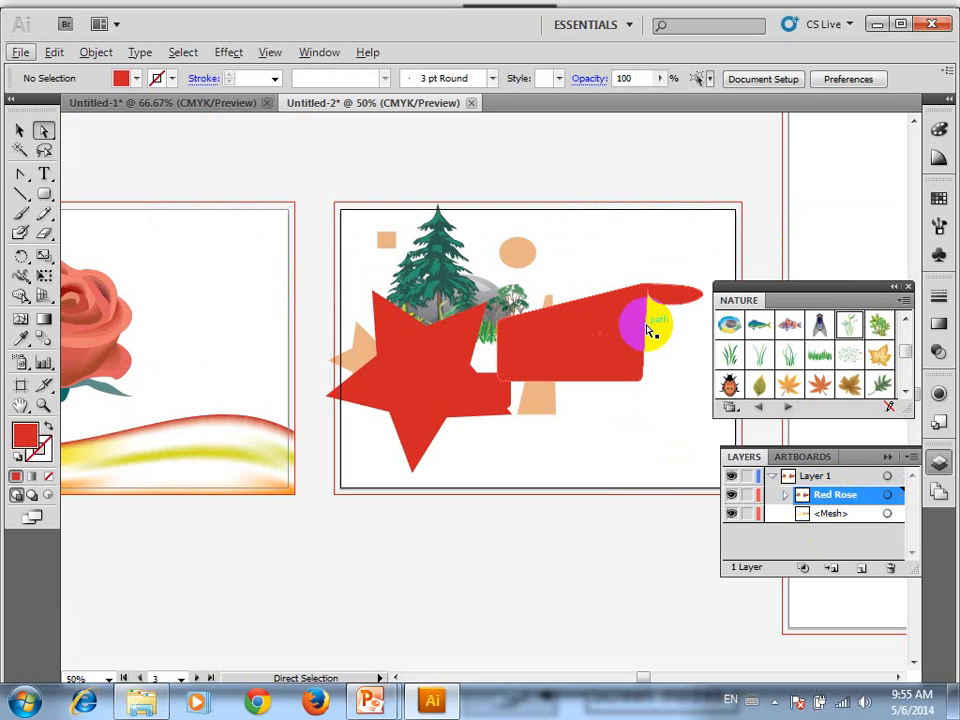
{"action": "left_click_drag", "start_coordinate": [593, 440], "coordinate": [381, 247]}
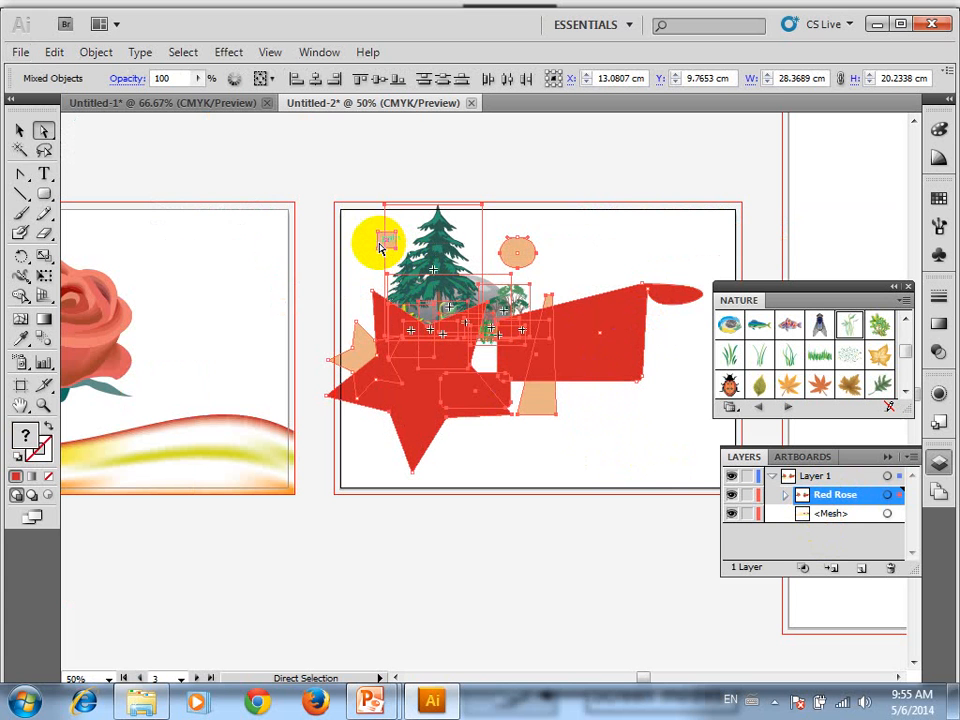
{"action": "left_click_drag", "start_coordinate": [195, 293], "coordinate": [403, 257]}
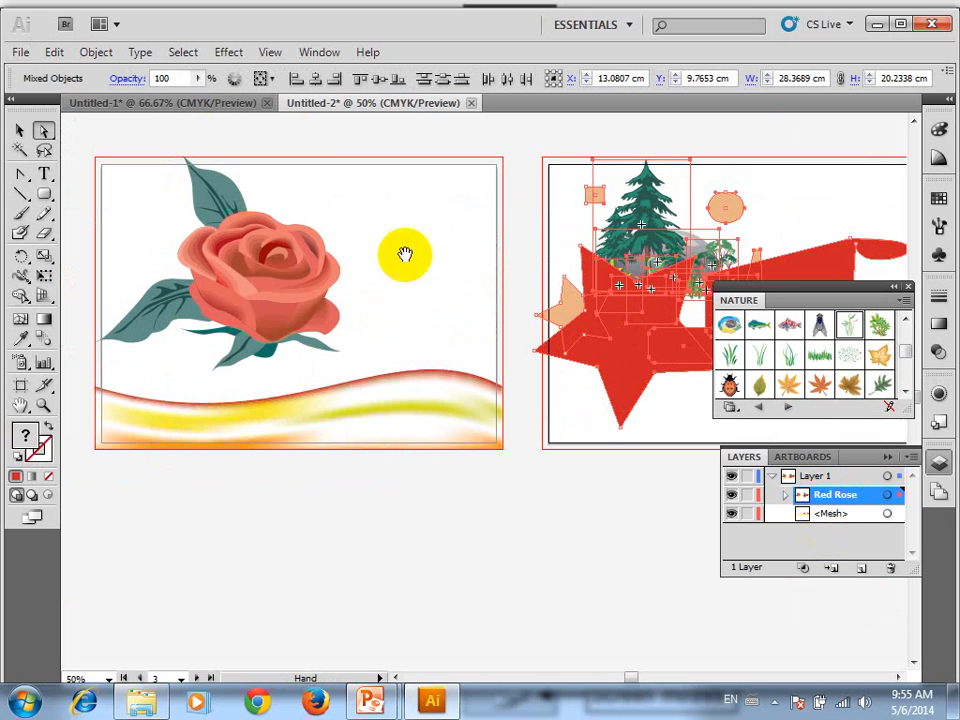
With Direct Selection, select the lower part of the rose together with the gradient mesh and deselect them again
{"action": "left_click_drag", "start_coordinate": [417, 310], "coordinate": [308, 402]}
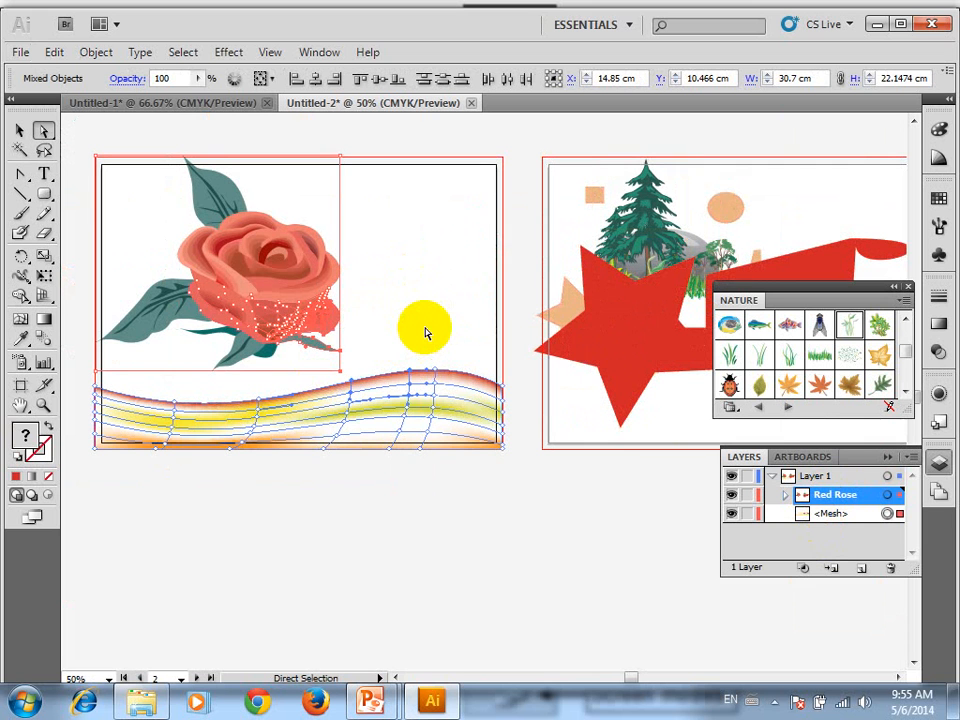
{"action": "left_click", "coordinate": [451, 263]}
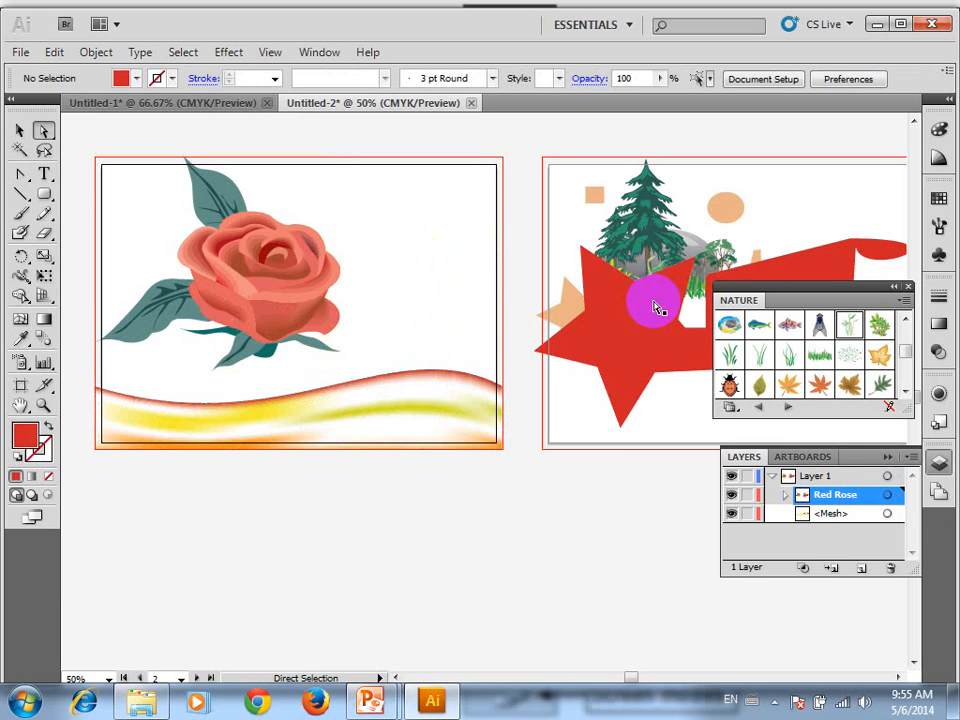
Change the fill of the large red star on the nature-scene artboard to the web color CC6666
{"action": "left_click_drag", "start_coordinate": [601, 249], "coordinate": [36, 236]}
{"action": "left_click", "coordinate": [285, 318]}
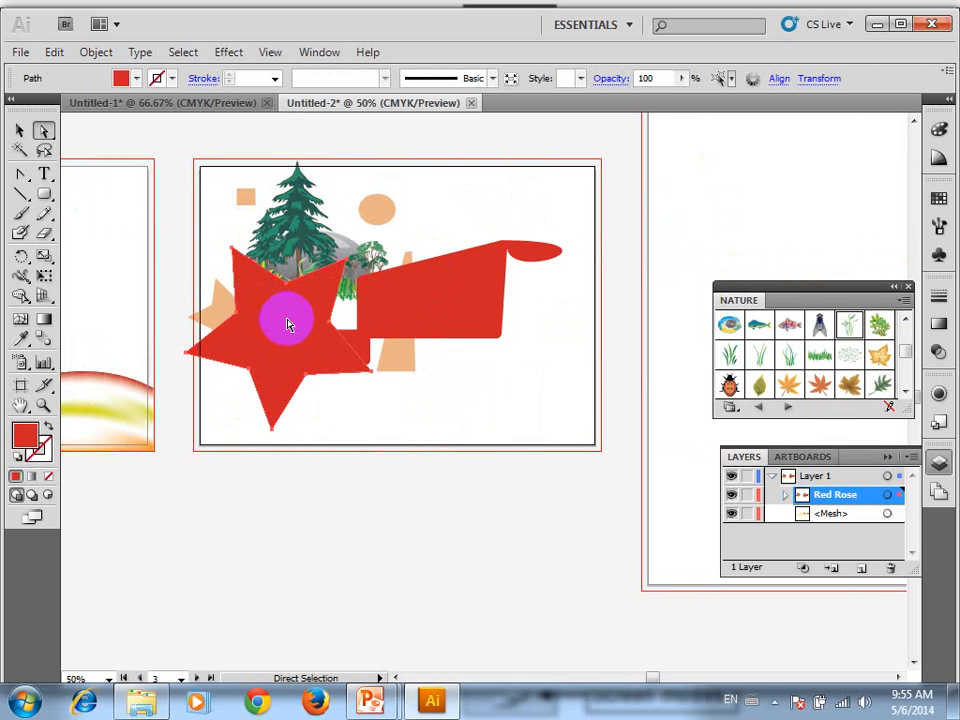
{"action": "left_click", "coordinate": [22, 434]}
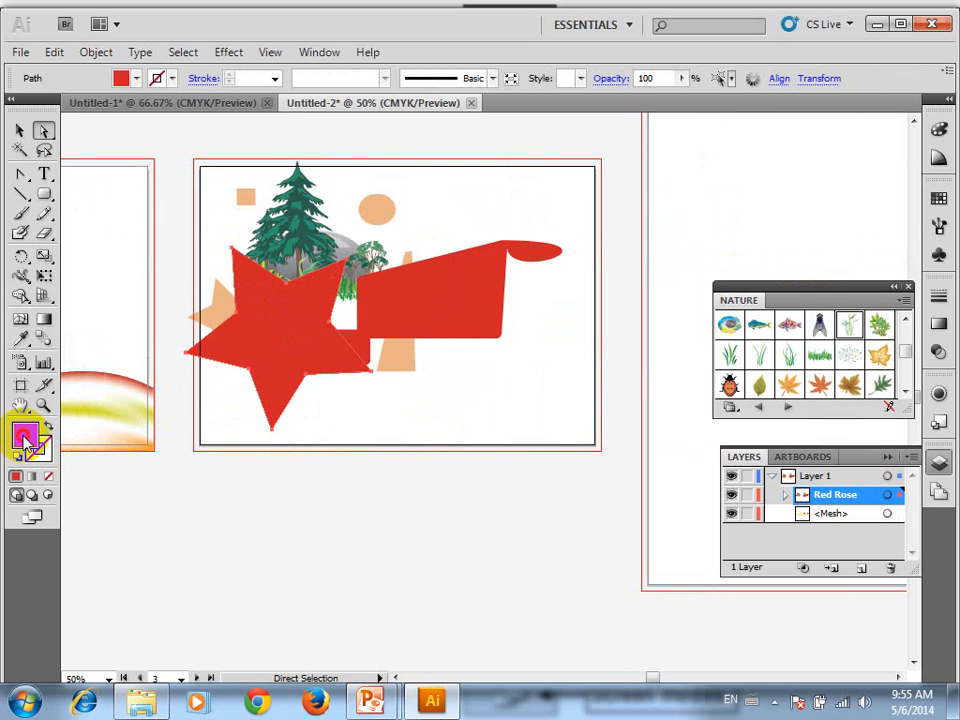
{"action": "left_click", "coordinate": [347, 283]}
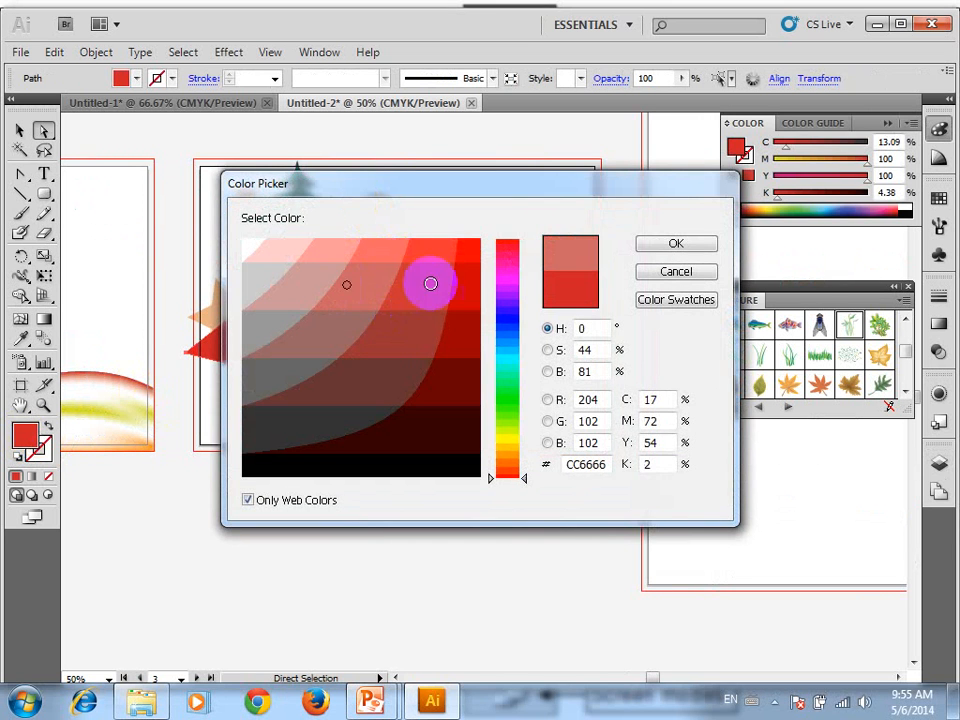
{"action": "left_click", "coordinate": [700, 248]}
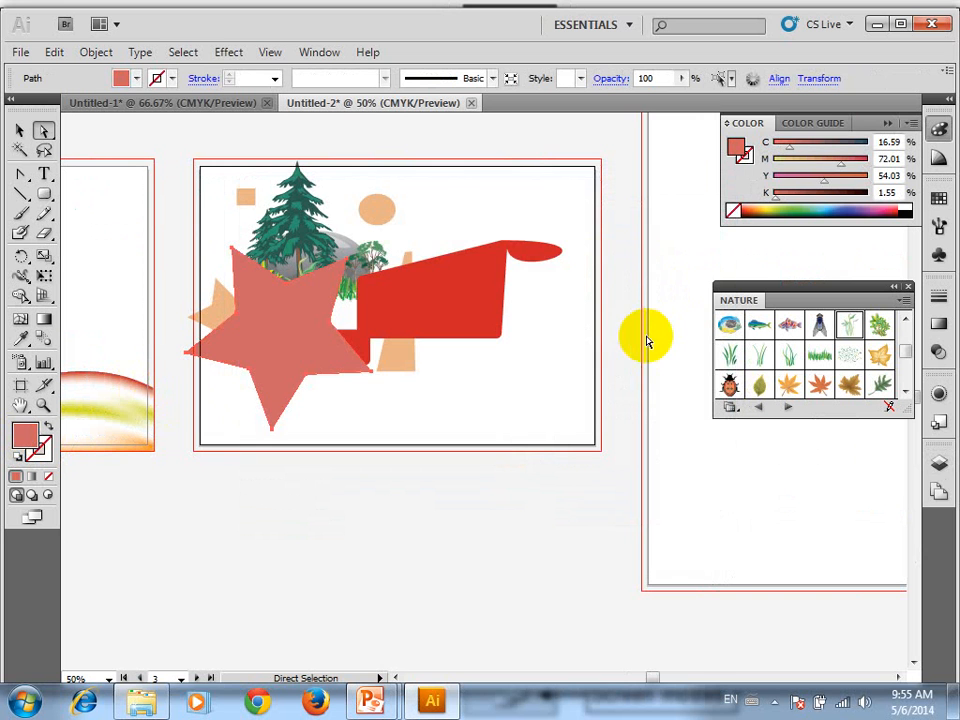
Try pattern and gradient swatches as the fill of the wide red shape, ending with the Fade to Black gradient
{"action": "left_click", "coordinate": [551, 258]}
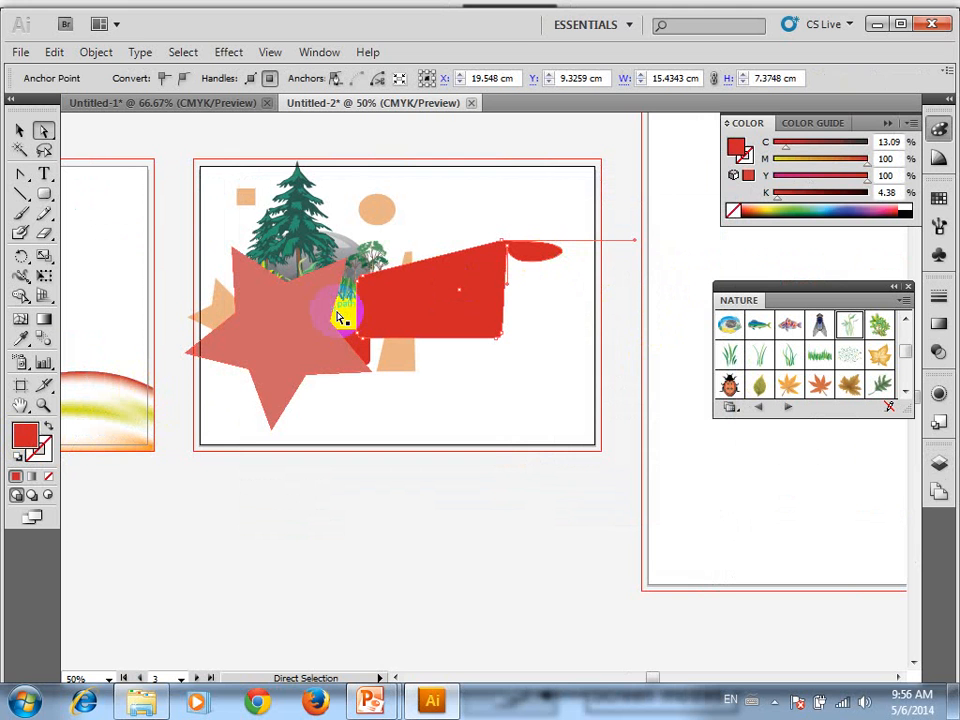
{"action": "left_click", "coordinate": [939, 199]}
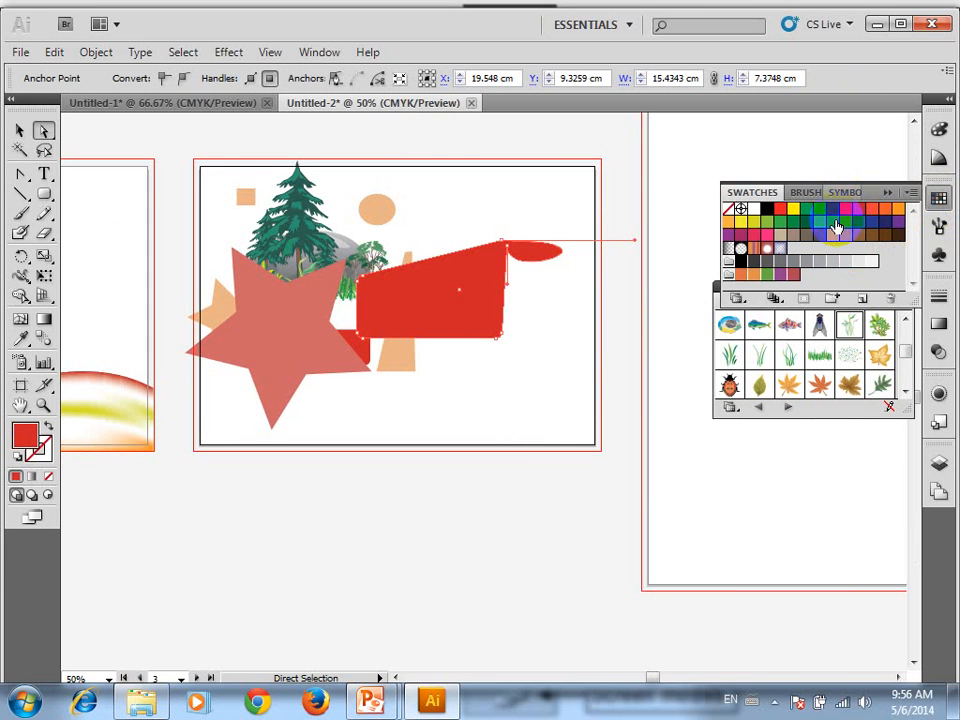
{"action": "left_click", "coordinate": [824, 222]}
{"action": "left_click", "coordinate": [843, 226]}
{"action": "left_click", "coordinate": [782, 249]}
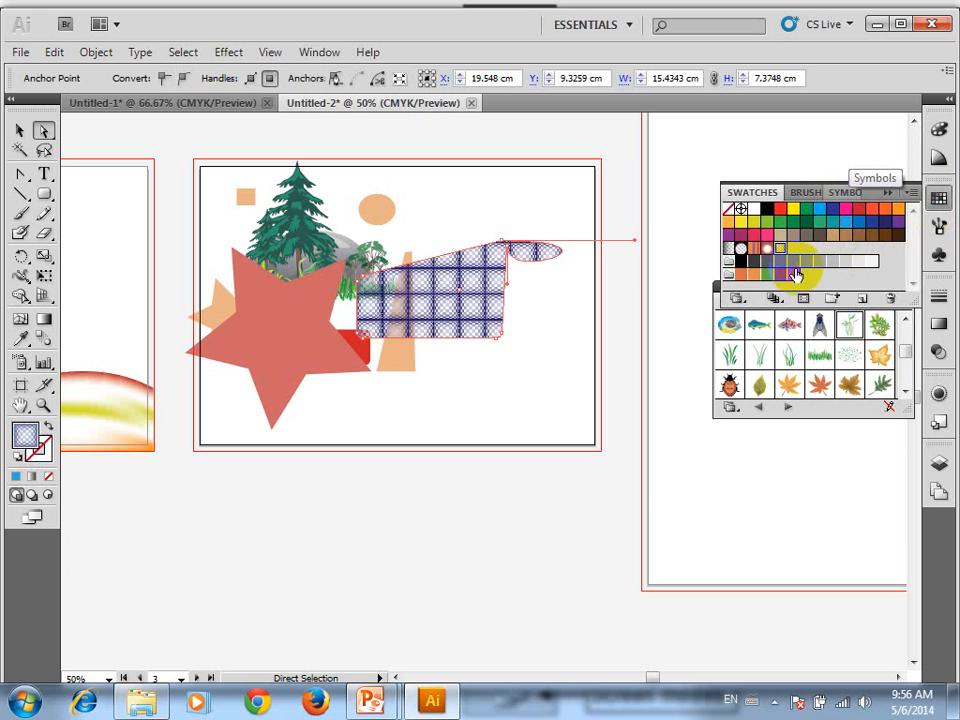
{"action": "left_click", "coordinate": [793, 262]}
{"action": "left_click", "coordinate": [738, 249]}
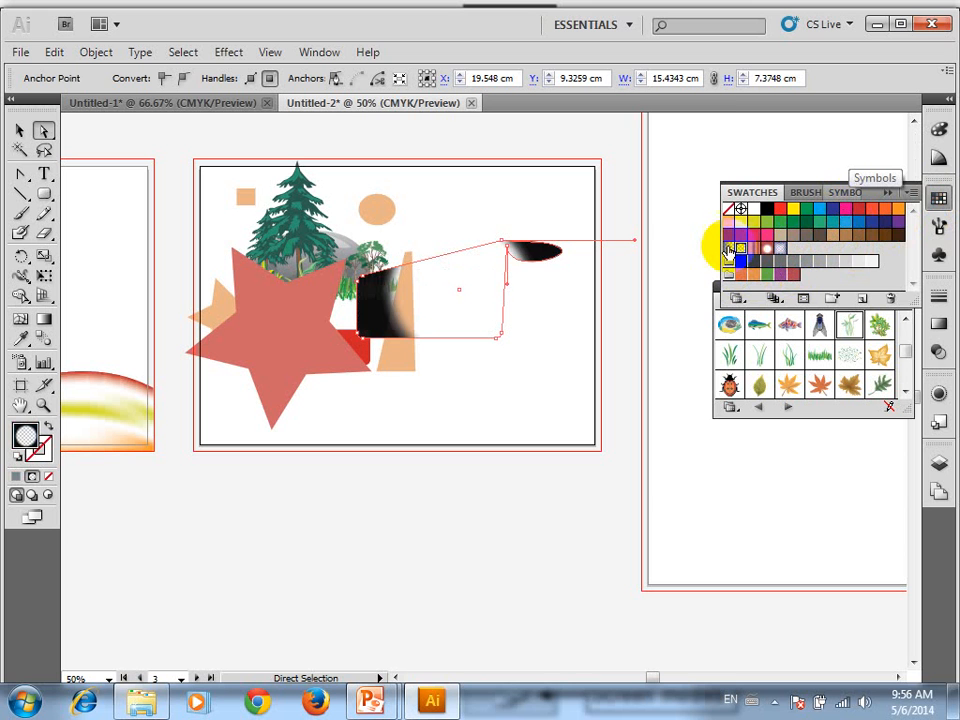
{"action": "left_click", "coordinate": [728, 249]}
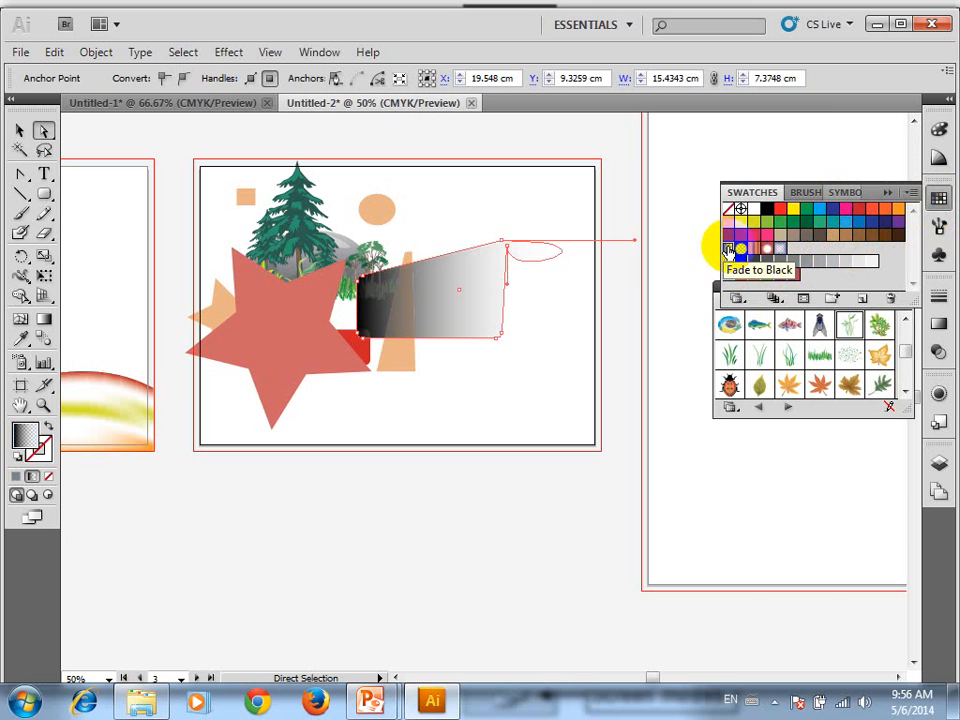
Open the Flowers swatch library from the Nature collection and enlarge it to show all its color groups
{"action": "left_click", "coordinate": [736, 298]}
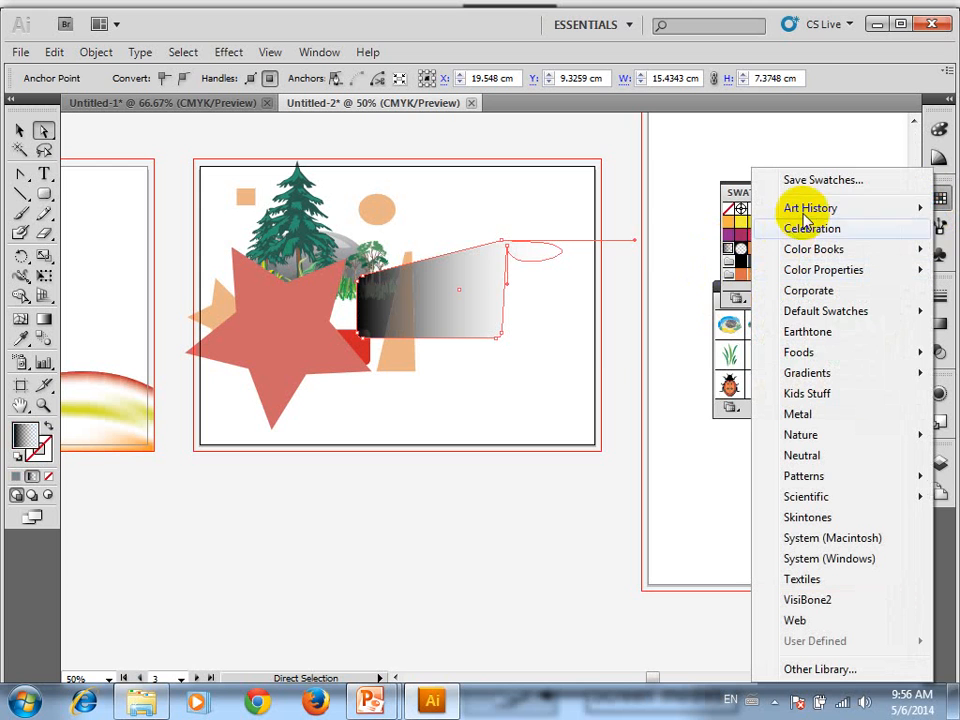
{"action": "mouse_move", "coordinate": [810, 210]}
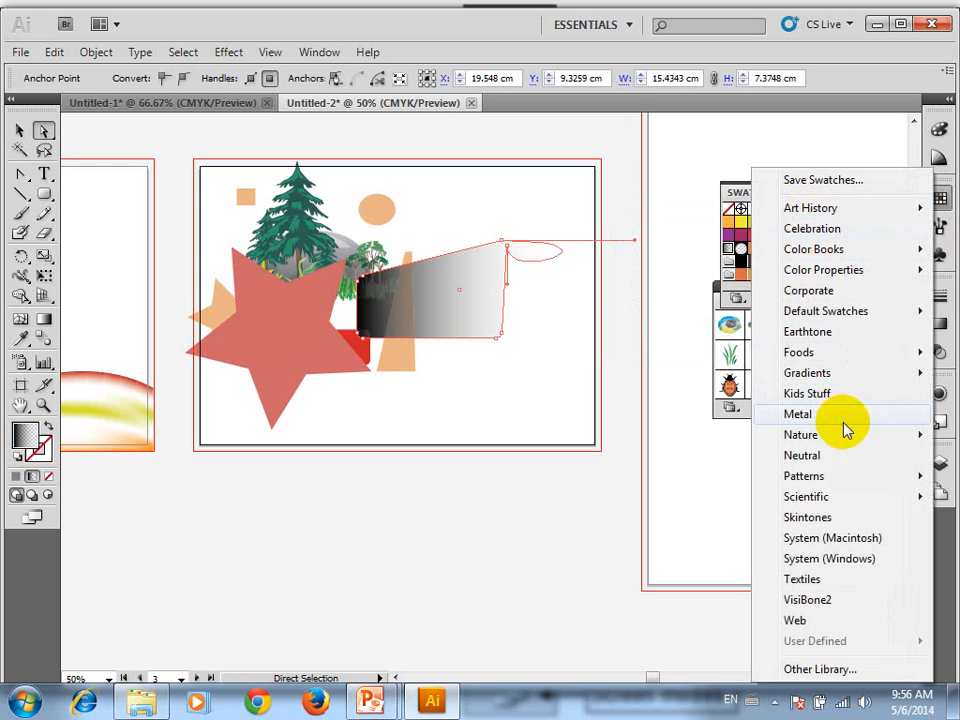
{"action": "mouse_move", "coordinate": [771, 439]}
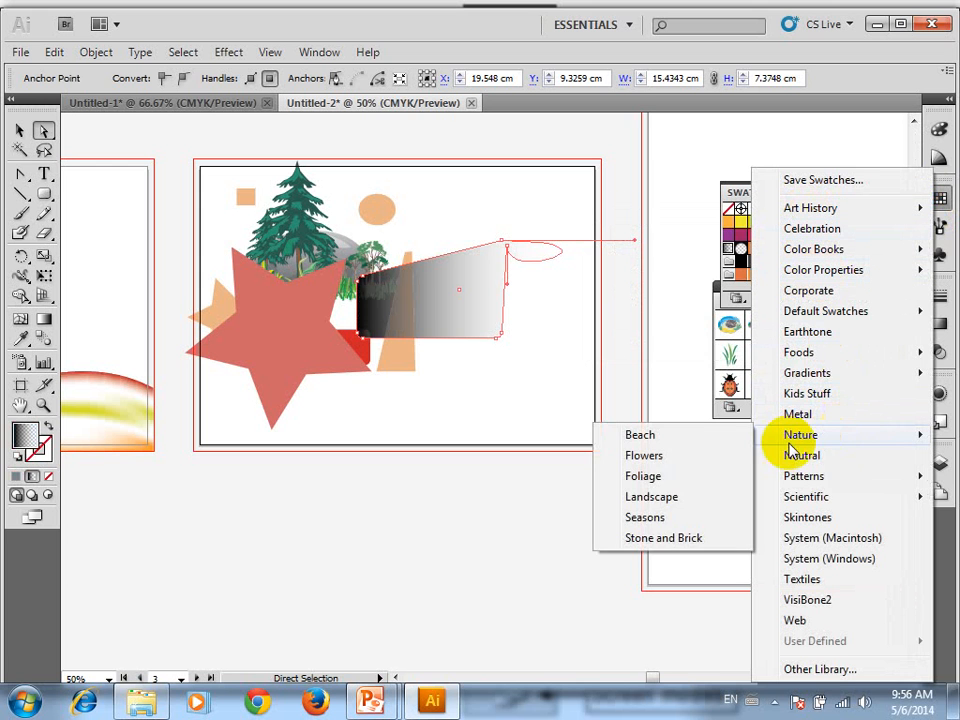
{"action": "left_click", "coordinate": [673, 456]}
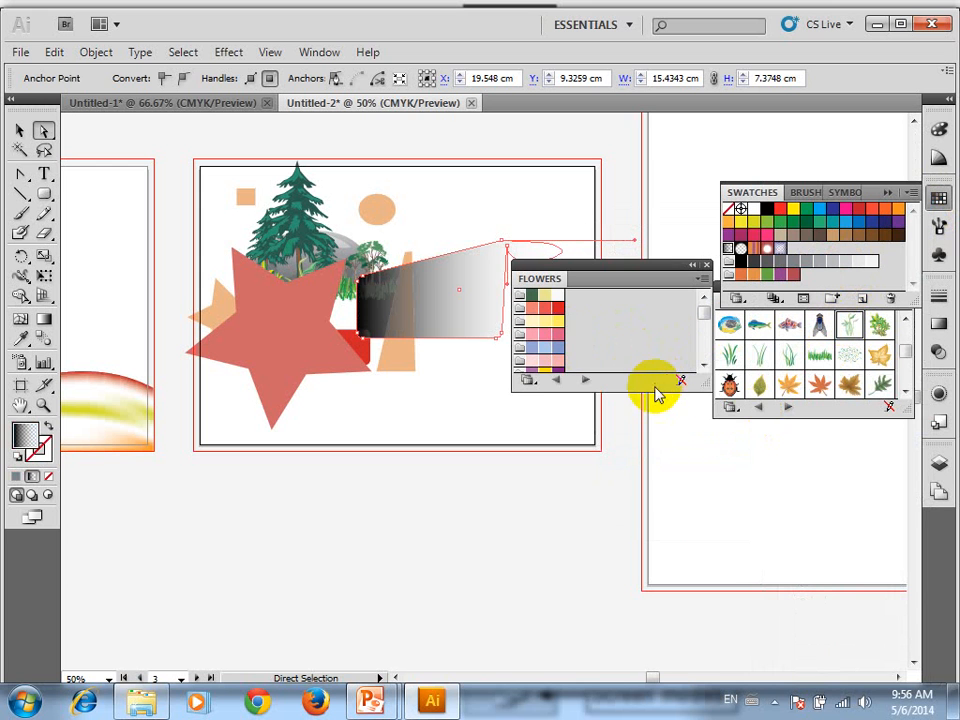
{"action": "left_click_drag", "start_coordinate": [657, 392], "coordinate": [668, 555]}
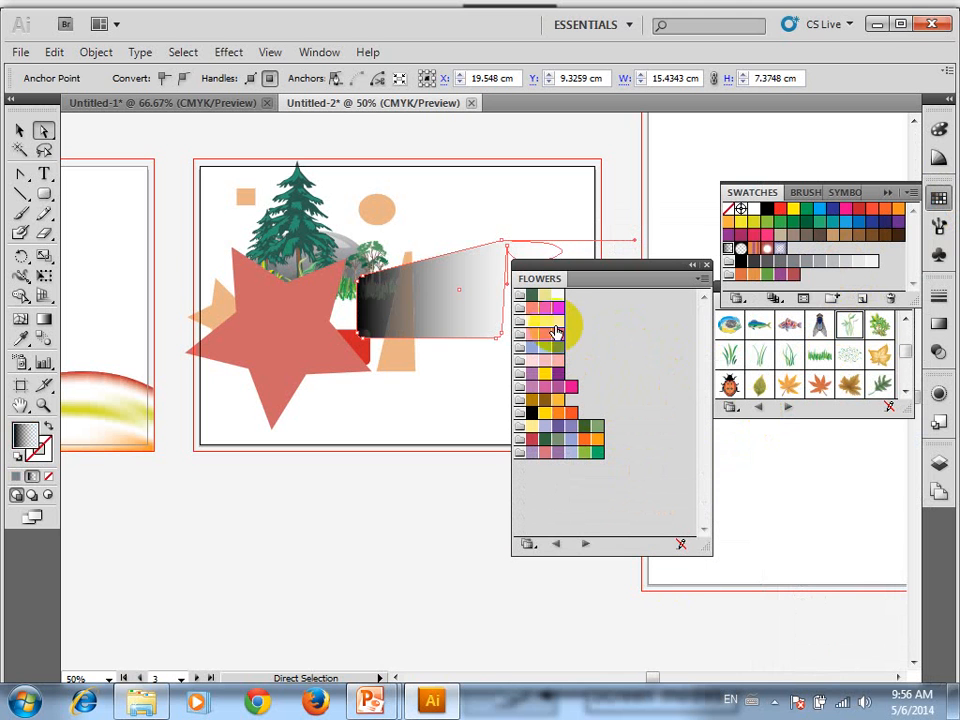
Try several Flowers colors on the wide shape, settle on the bright orange fill, and close the swatch library
{"action": "left_click", "coordinate": [547, 311]}
{"action": "left_click", "coordinate": [546, 322]}
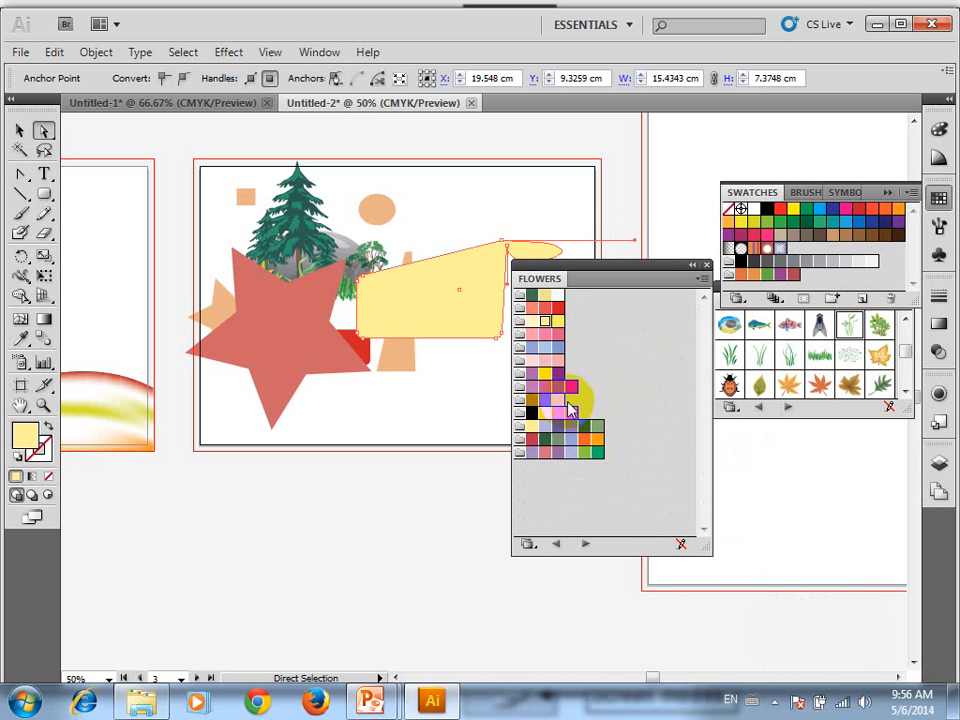
{"action": "left_click", "coordinate": [597, 427]}
{"action": "left_click", "coordinate": [584, 438]}
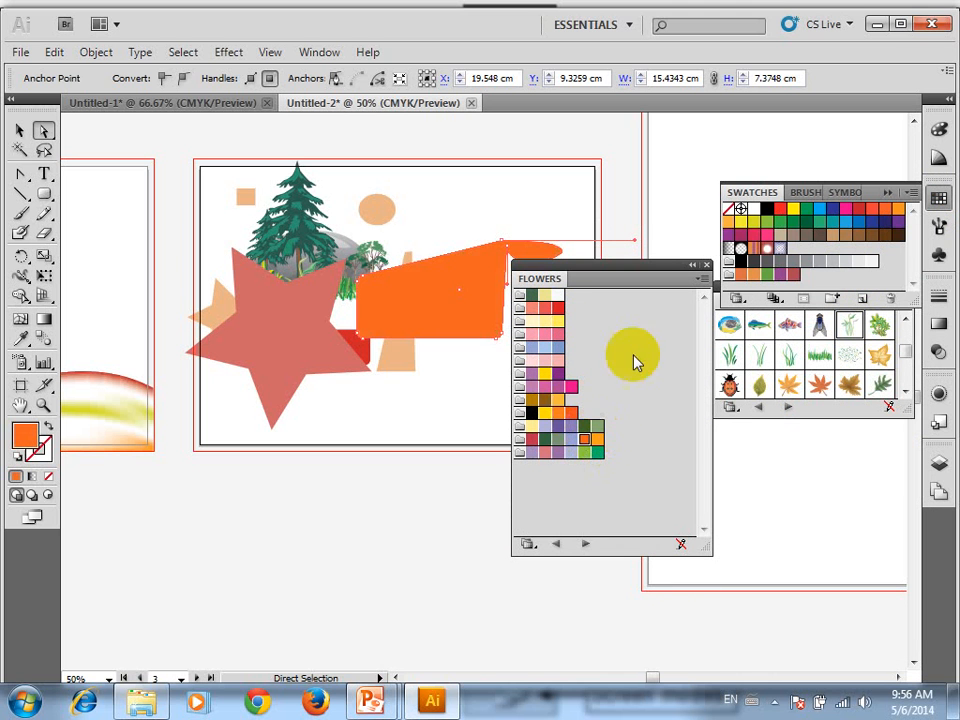
{"action": "left_click", "coordinate": [706, 265]}
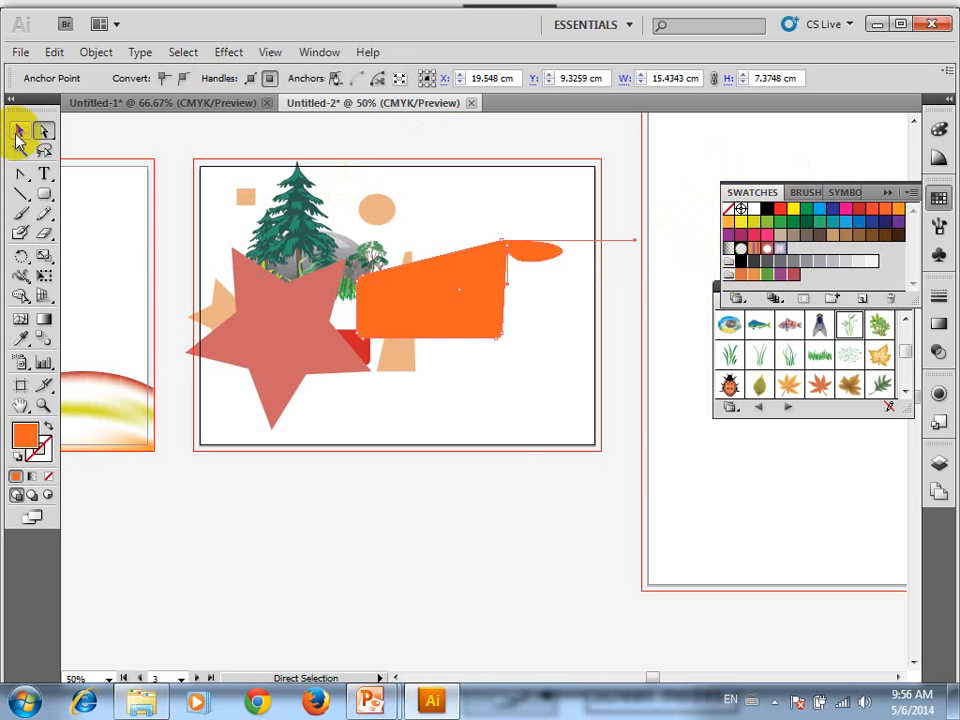
Select all shapes and symbols on the nature-scene artboard with the Selection tool and delete them
{"action": "left_click", "coordinate": [20, 131]}
{"action": "left_click", "coordinate": [350, 340]}
{"action": "left_click", "coordinate": [583, 396]}
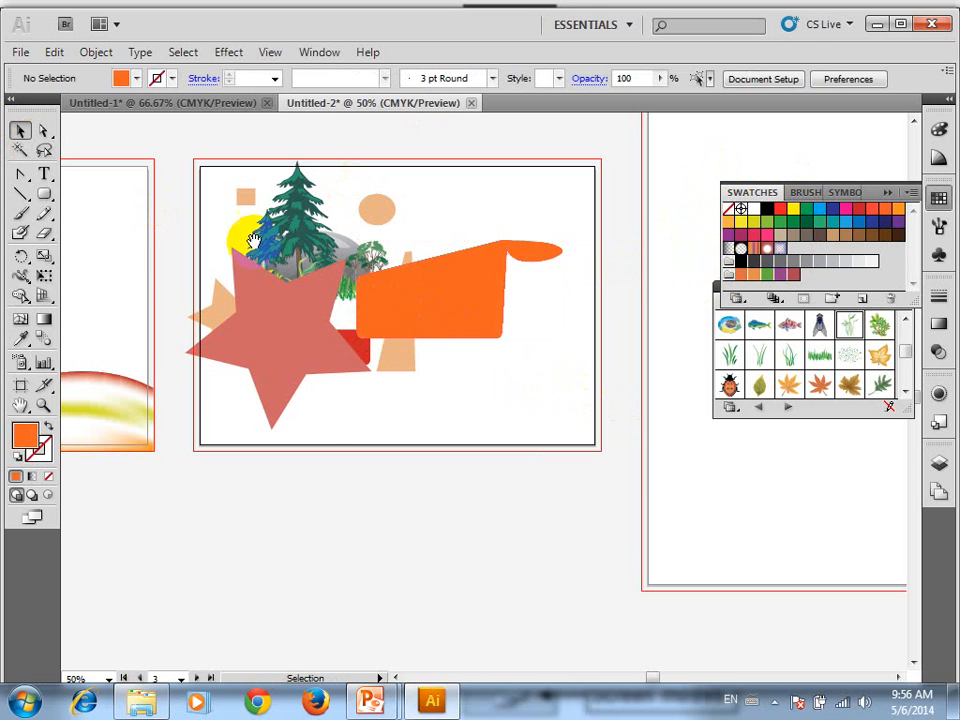
{"action": "left_click_drag", "start_coordinate": [238, 237], "coordinate": [354, 290]}
{"action": "left_click_drag", "start_coordinate": [572, 275], "coordinate": [332, 422]}
{"action": "key", "text": "Delete"}
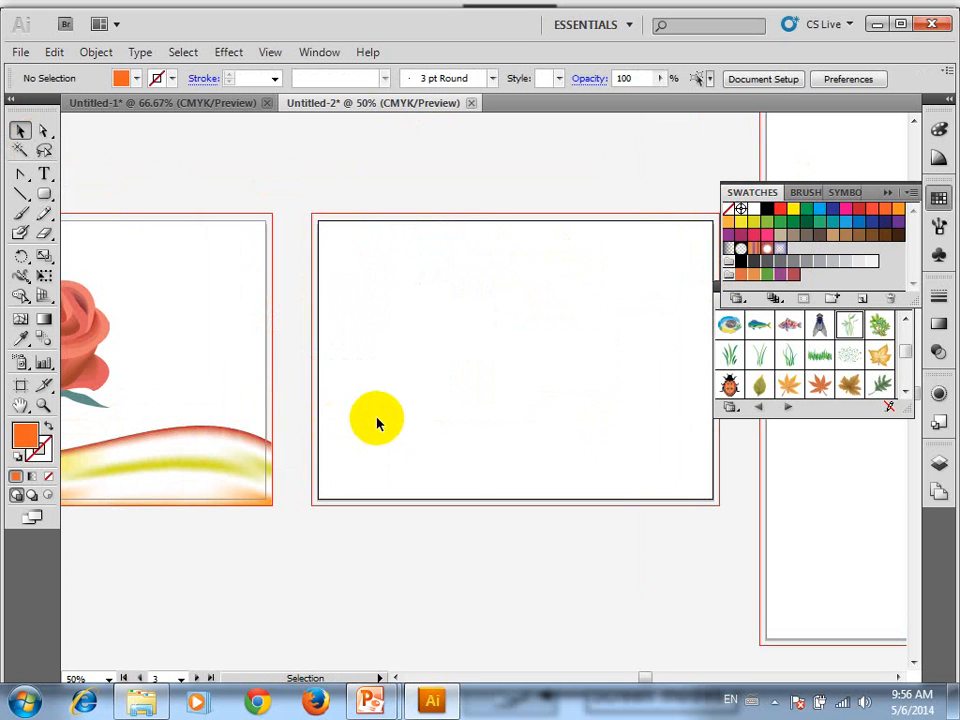
Switch to the PowerPoint slideshow to review the labelled toolbox groups, and return to the emptied artboard in Illustrator
{"action": "key", "text": "ctrl+1"}
{"action": "left_click_drag", "start_coordinate": [634, 296], "coordinate": [516, 345]}
{"action": "key", "text": "ctrl+minus"}
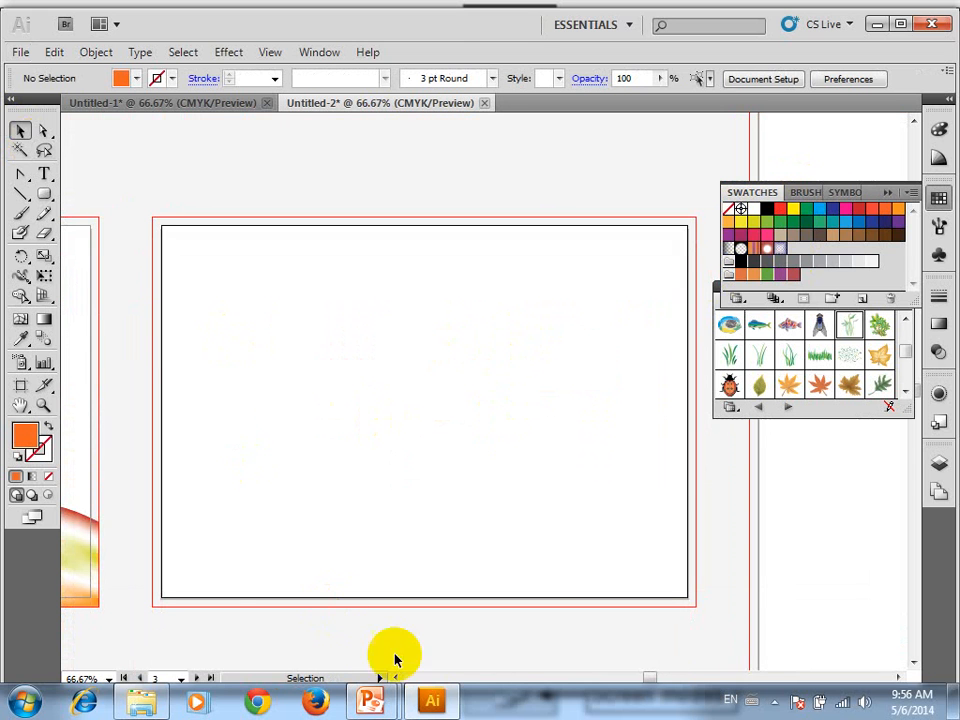
{"action": "mouse_move", "coordinate": [370, 700]}
{"action": "left_click", "coordinate": [480, 628]}
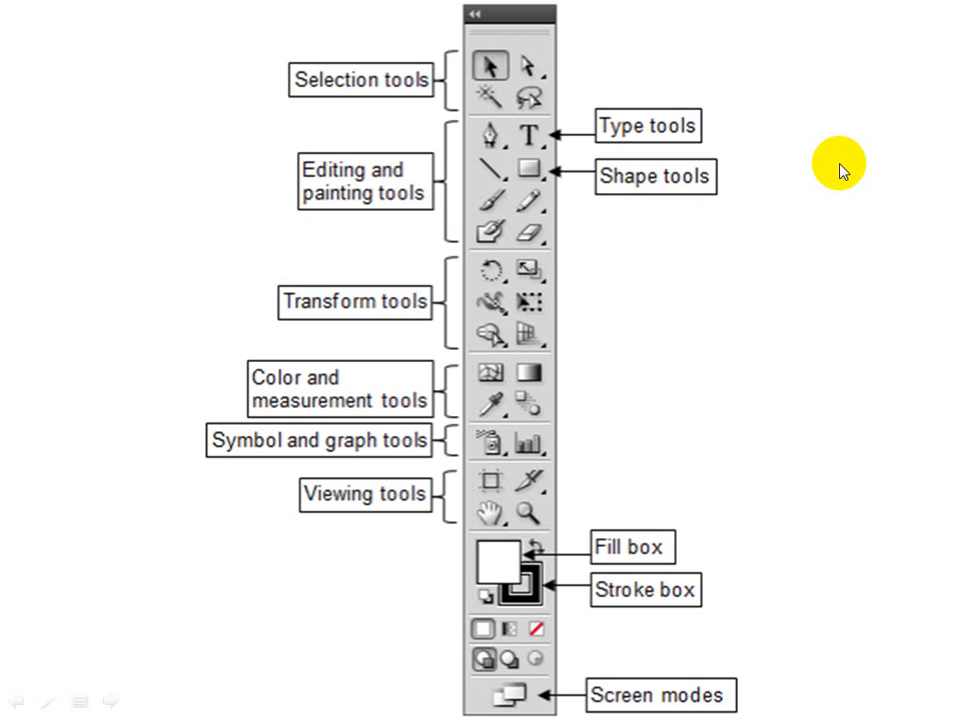
{"action": "key", "text": "super+d"}
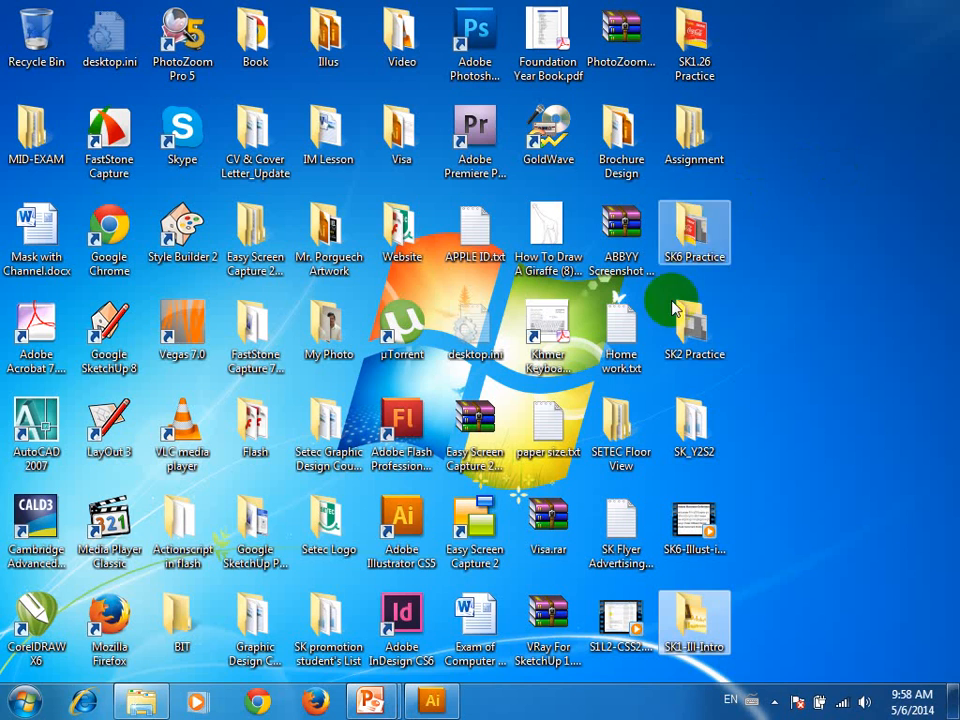
{"action": "left_click", "coordinate": [430, 700]}
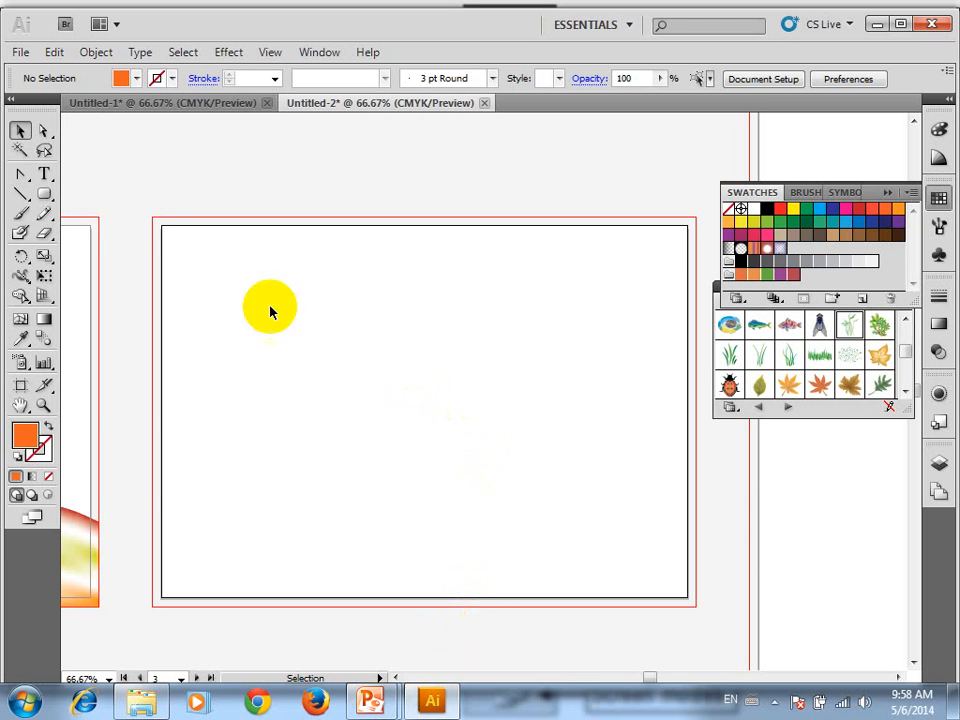
With the Pen tool, draw an open four-anchor wavy path about 38 cm wide from the artboard's left edge past its right edge
{"action": "left_click_drag", "start_coordinate": [21, 174], "coordinate": [68, 180]}
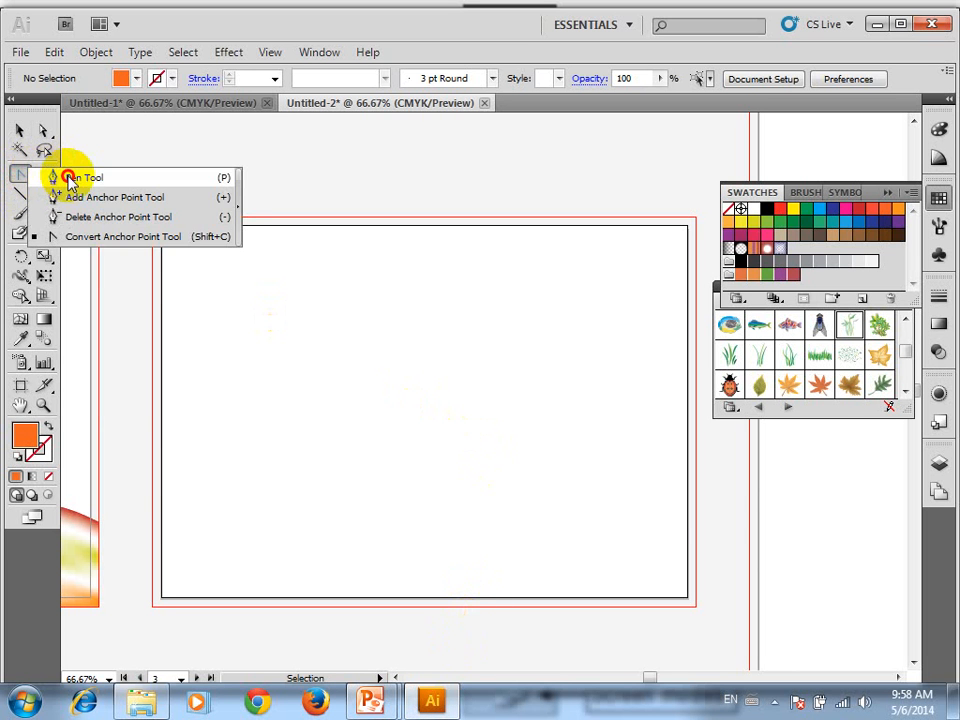
{"action": "left_click", "coordinate": [166, 463]}
{"action": "left_click", "coordinate": [218, 368]}
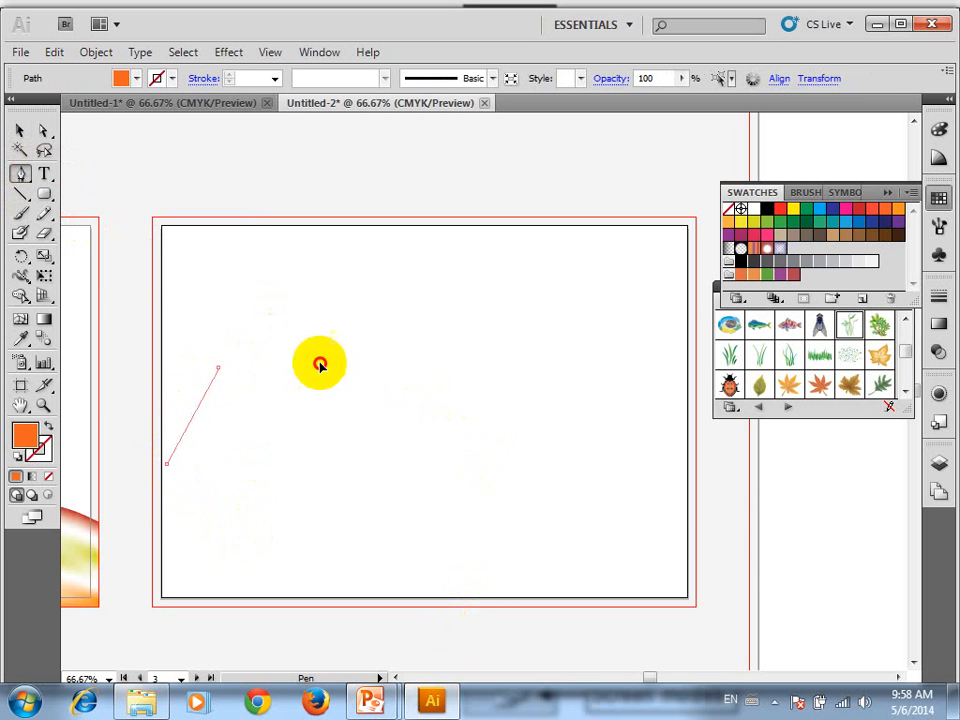
{"action": "left_click_drag", "start_coordinate": [320, 364], "coordinate": [313, 446]}
{"action": "key", "text": "ctrl+z"}
{"action": "left_click_drag", "start_coordinate": [392, 510], "coordinate": [522, 378]}
{"action": "left_click_drag", "start_coordinate": [638, 489], "coordinate": [668, 597]}
{"action": "left_click", "coordinate": [811, 579]}
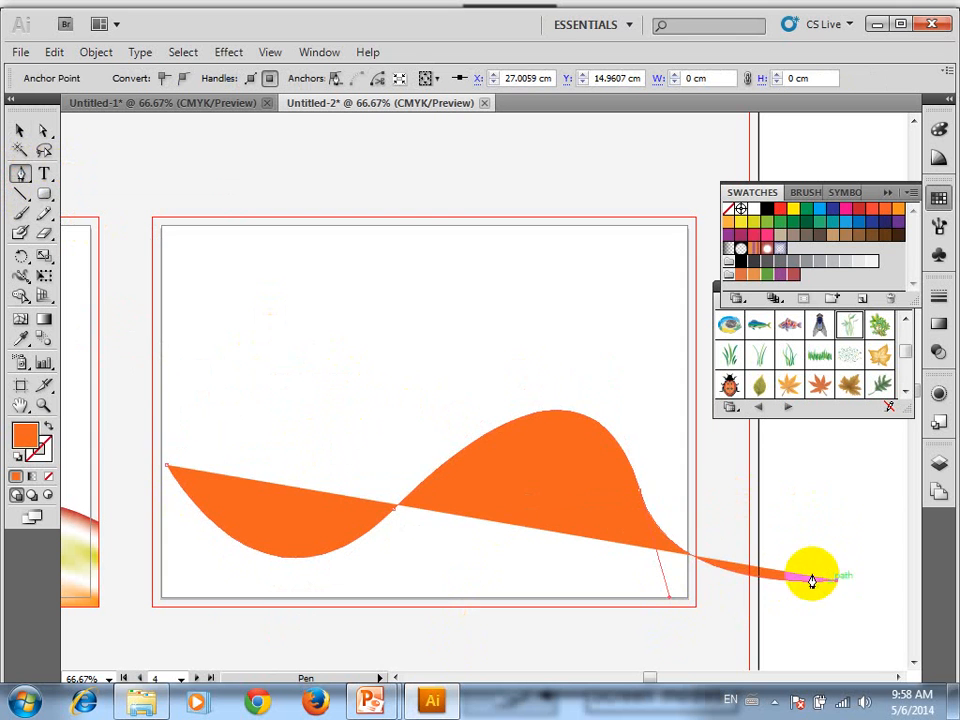
Swap fill and stroke so the wavy path has no fill and an orange stroke, and select the whole path
{"action": "left_click", "coordinate": [46, 428]}
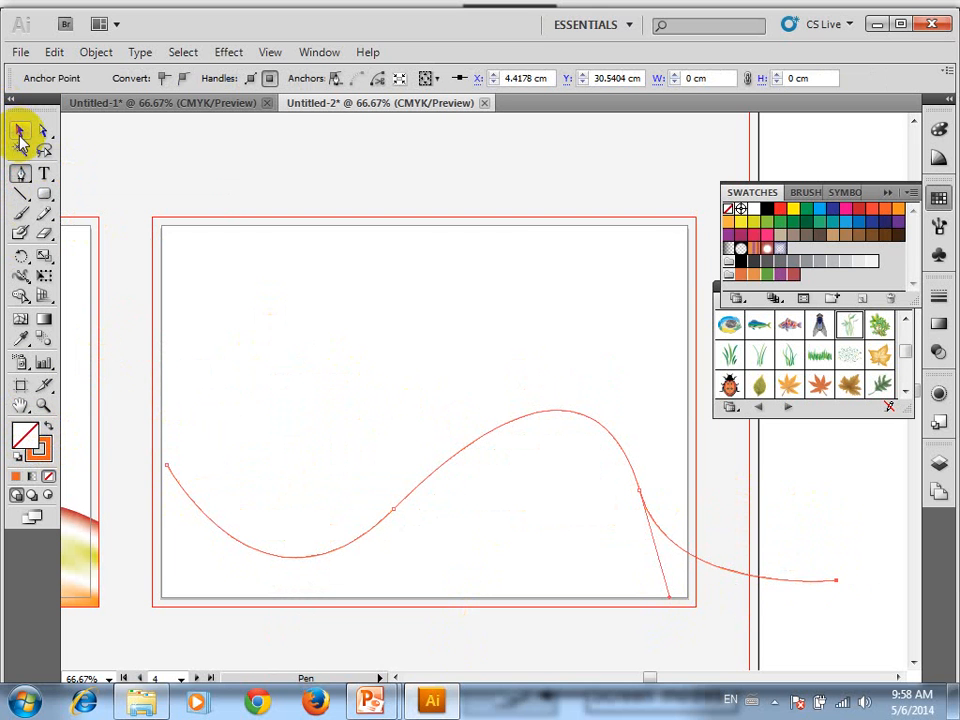
{"action": "left_click", "coordinate": [20, 137]}
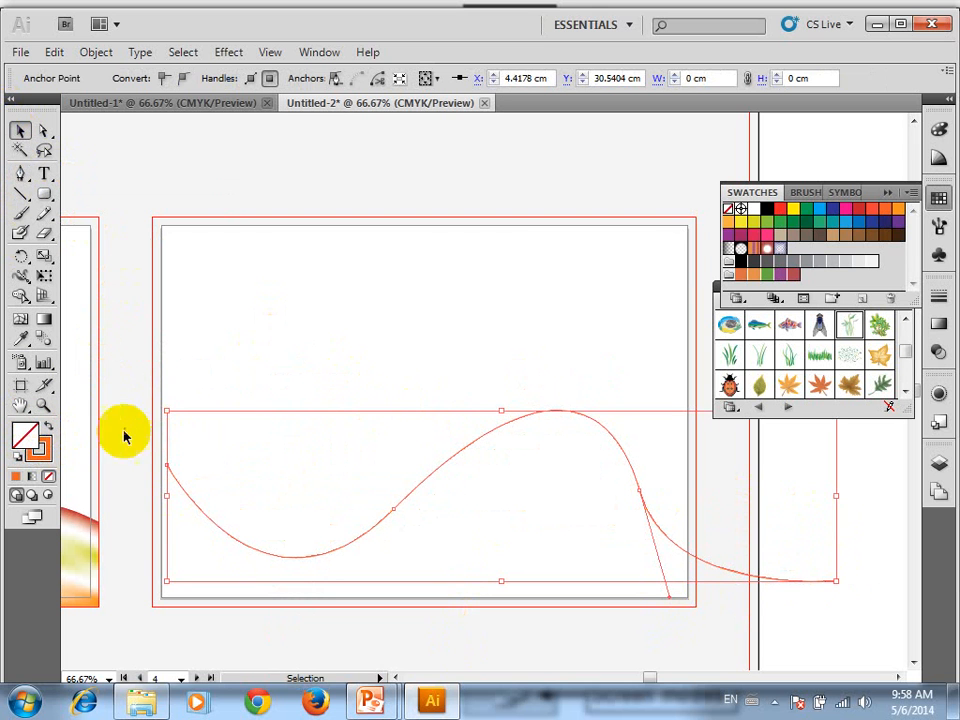
{"action": "left_click", "coordinate": [565, 420]}
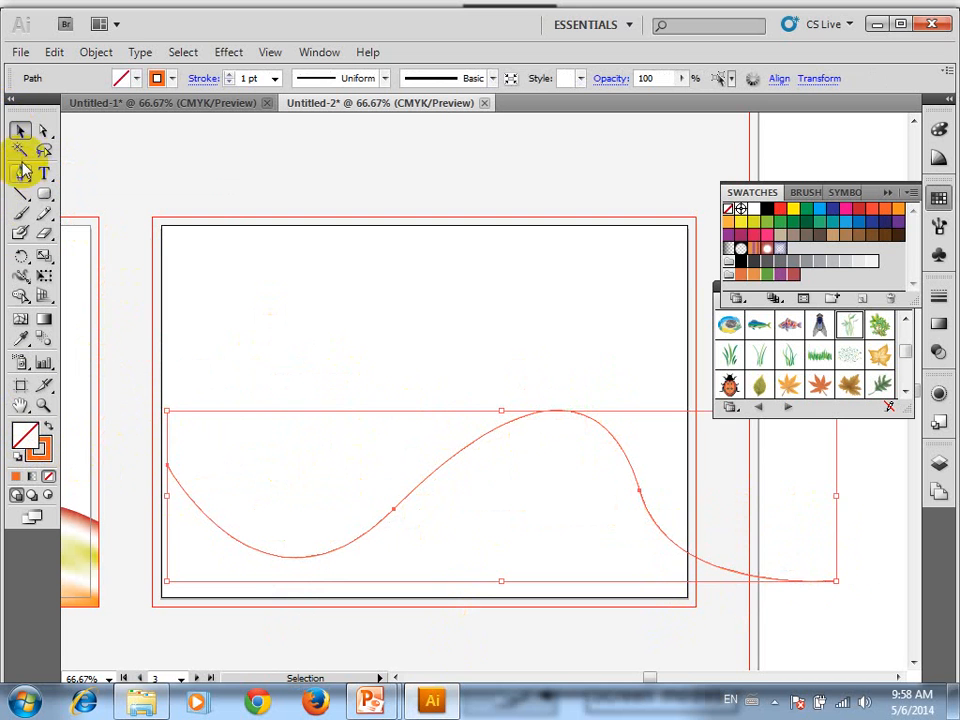
With Direct Selection, reshape the crest of the wavy path by pulling its curve slightly leftward and down, and deselect it
{"action": "left_click", "coordinate": [43, 131]}
{"action": "left_click_drag", "start_coordinate": [664, 454], "coordinate": [611, 516]}
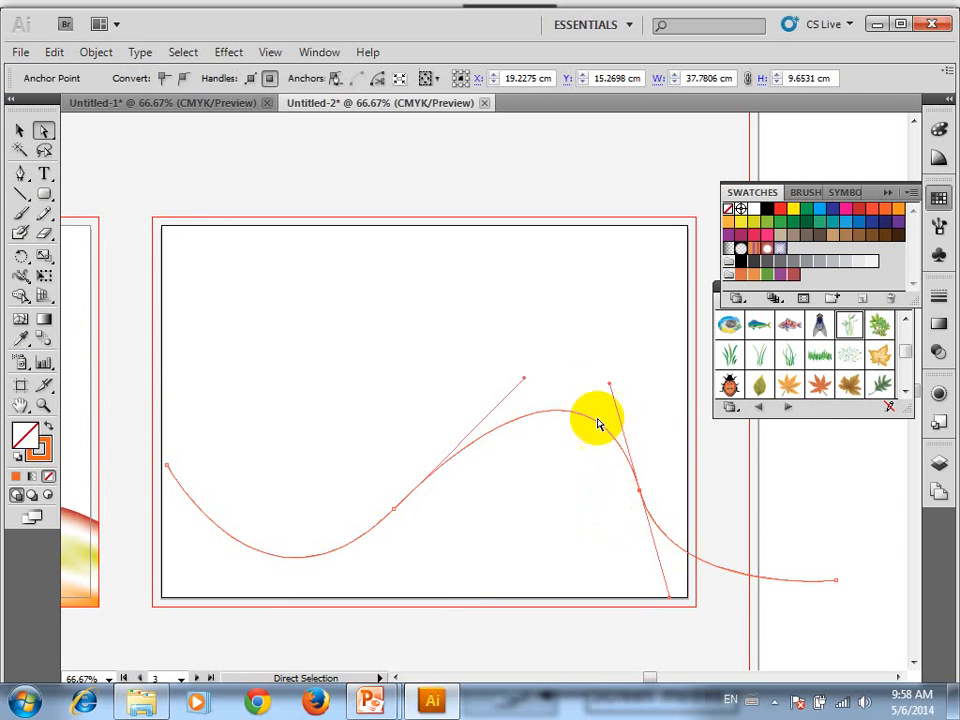
{"action": "left_click_drag", "start_coordinate": [561, 408], "coordinate": [521, 426]}
{"action": "left_click_drag", "start_coordinate": [593, 330], "coordinate": [557, 331]}
{"action": "left_click", "coordinate": [565, 316]}
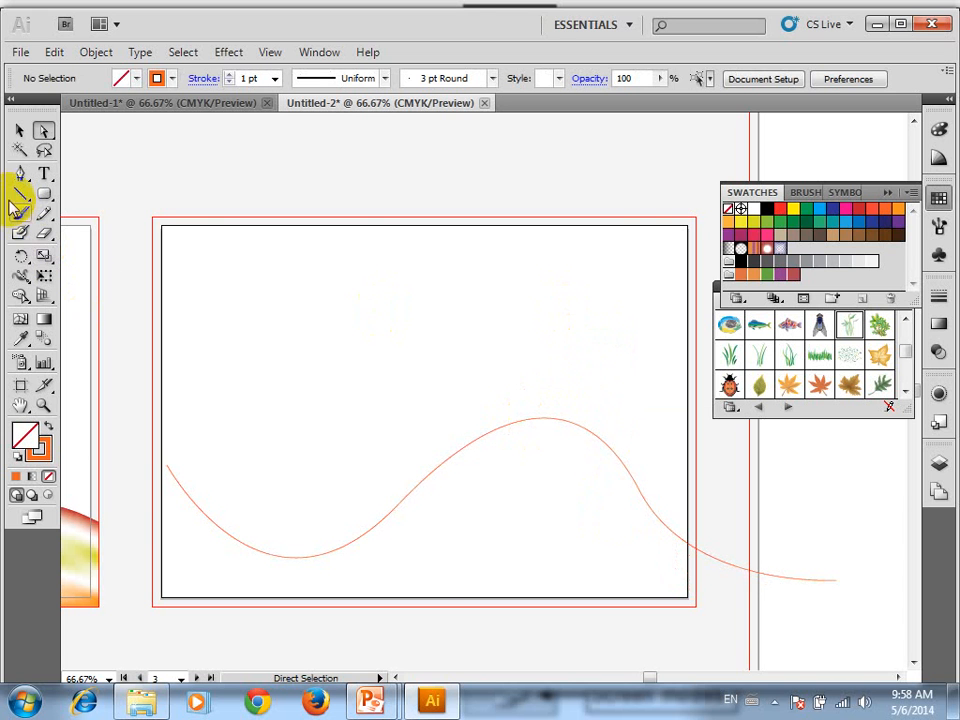
Duplicate the wavy path with the Selection tool, placing the copy directly above the original near the artboard's top edge
{"action": "left_click", "coordinate": [20, 130]}
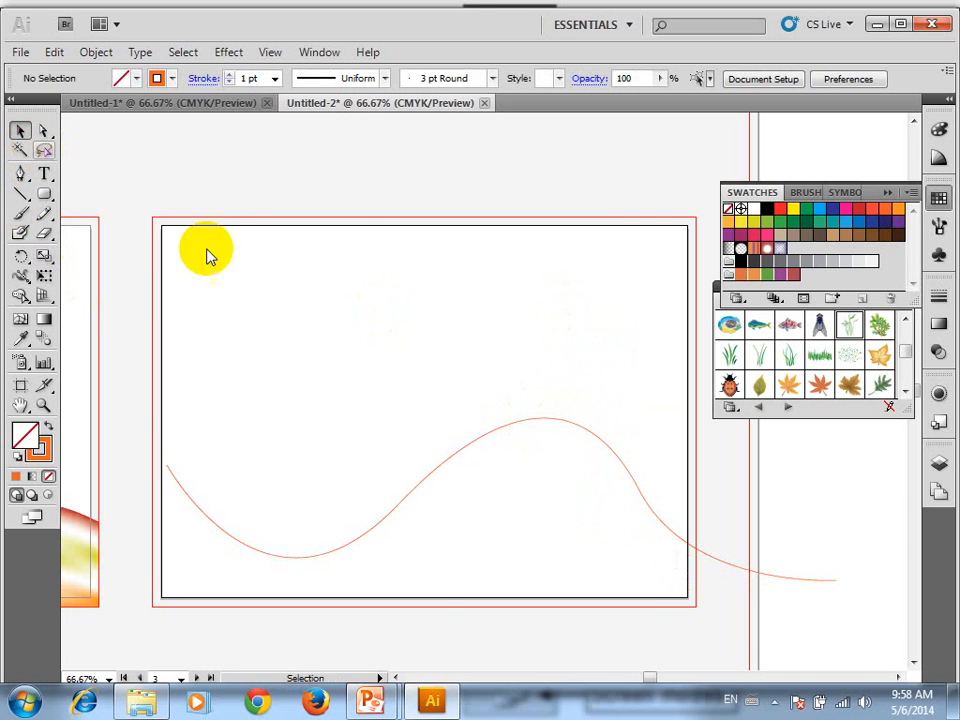
{"action": "left_click", "coordinate": [480, 447]}
{"action": "left_click_drag", "start_coordinate": [482, 444], "coordinate": [469, 254]}
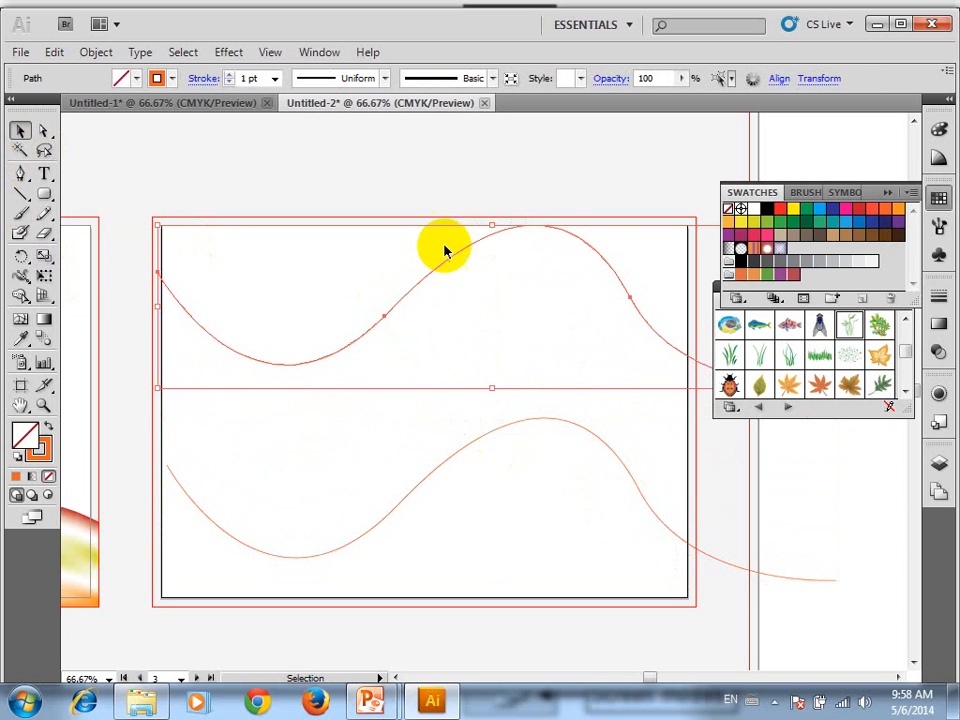
Reflect the upper wavy path across the vertical axis
{"action": "right_click", "coordinate": [445, 250]}
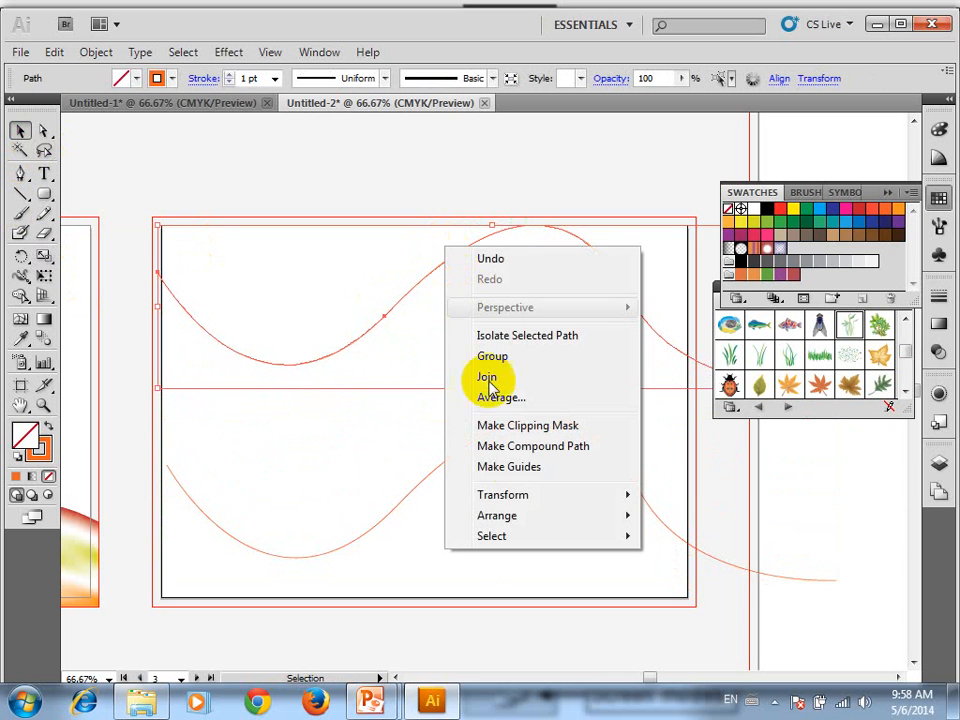
{"action": "mouse_move", "coordinate": [538, 498]}
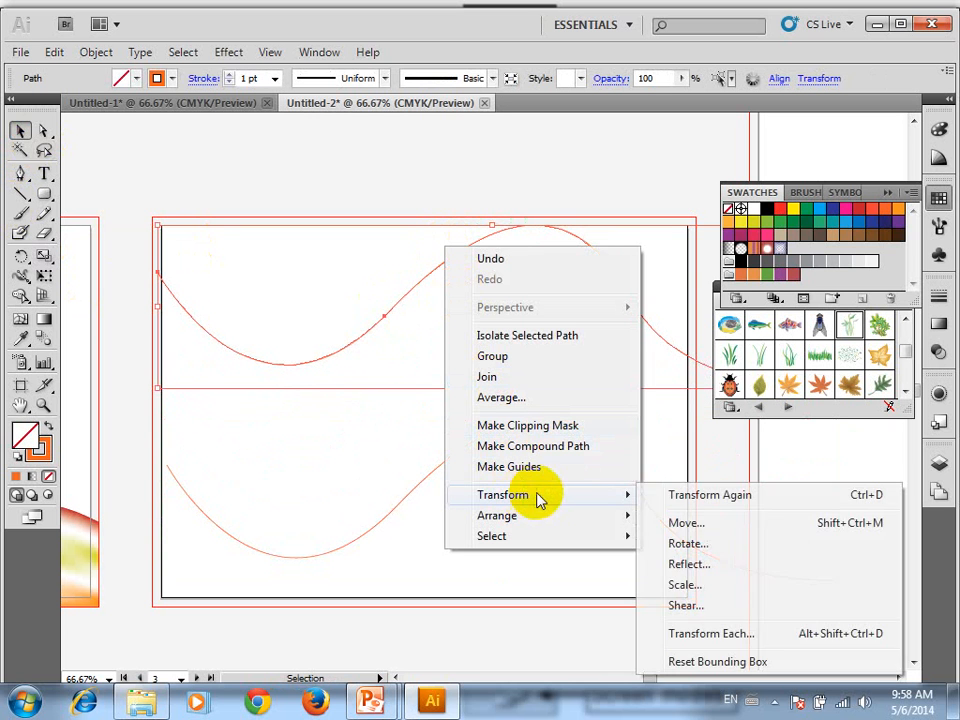
{"action": "left_click", "coordinate": [690, 565]}
{"action": "left_click", "coordinate": [558, 391]}
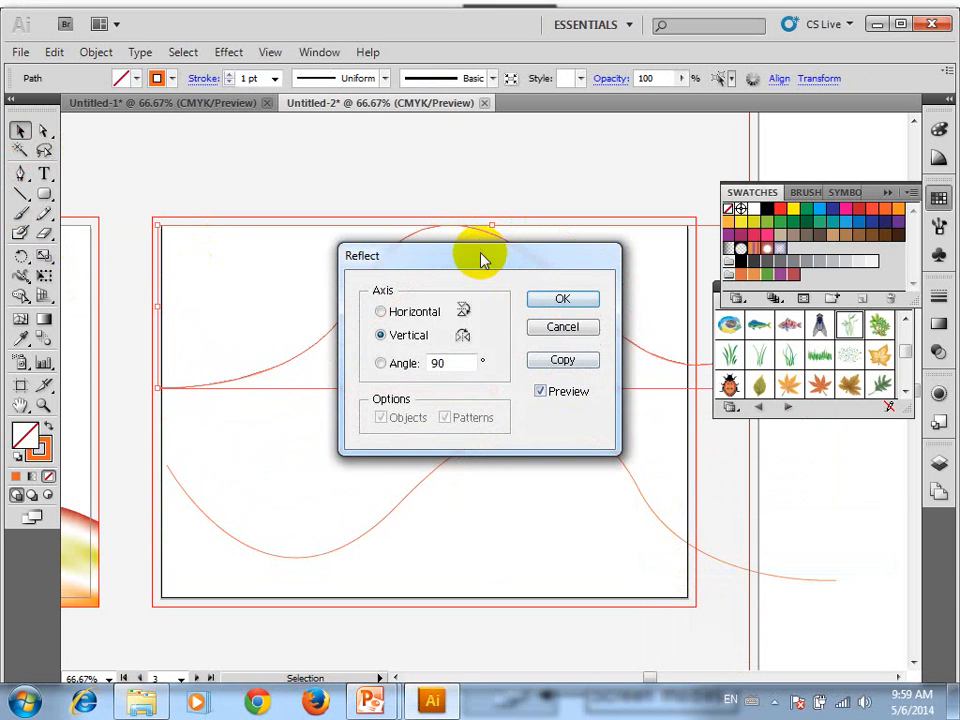
{"action": "left_click_drag", "start_coordinate": [481, 257], "coordinate": [335, 402]}
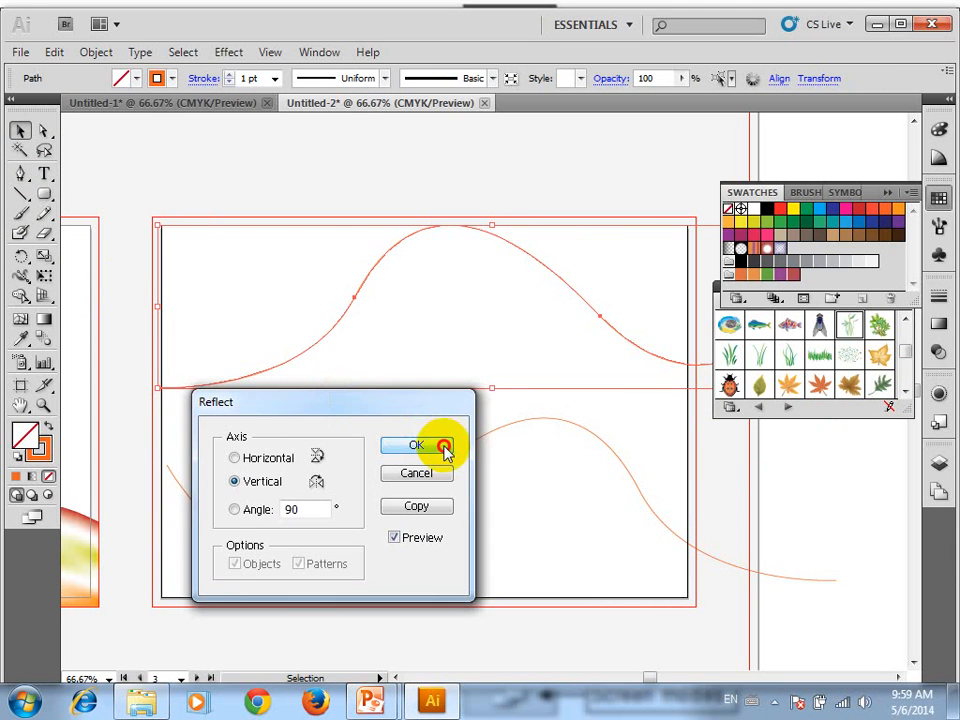
{"action": "left_click", "coordinate": [444, 450]}
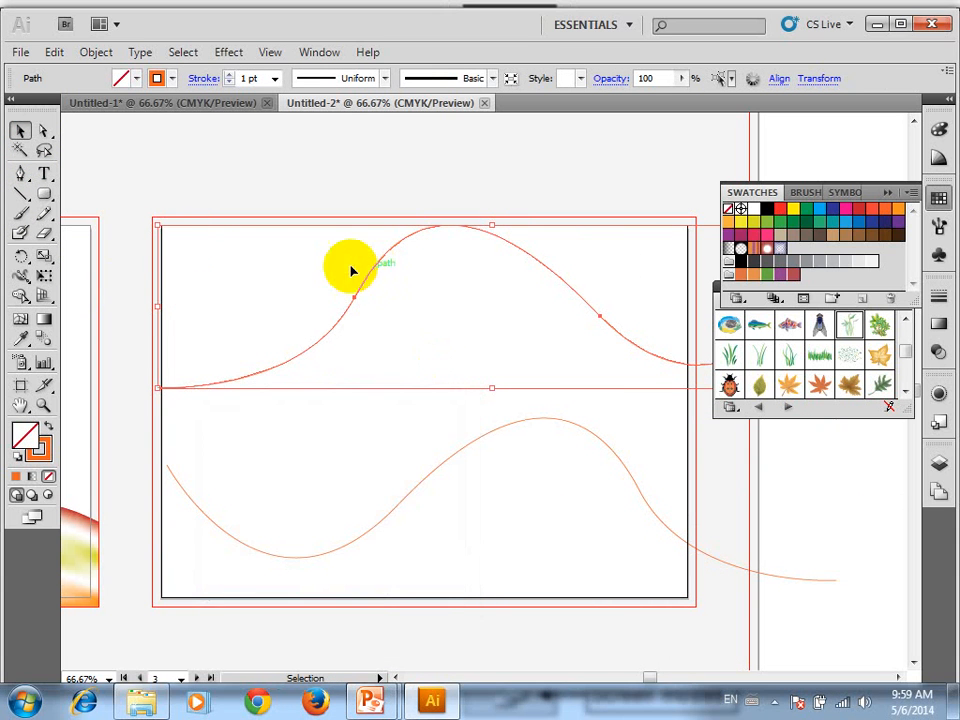
With Direct Selection, move the reflected path's second anchor down and right to about X 12.7 cm, Y 10.5 cm, and deselect the path
{"action": "left_click", "coordinate": [44, 131]}
{"action": "left_click_drag", "start_coordinate": [321, 263], "coordinate": [385, 413]}
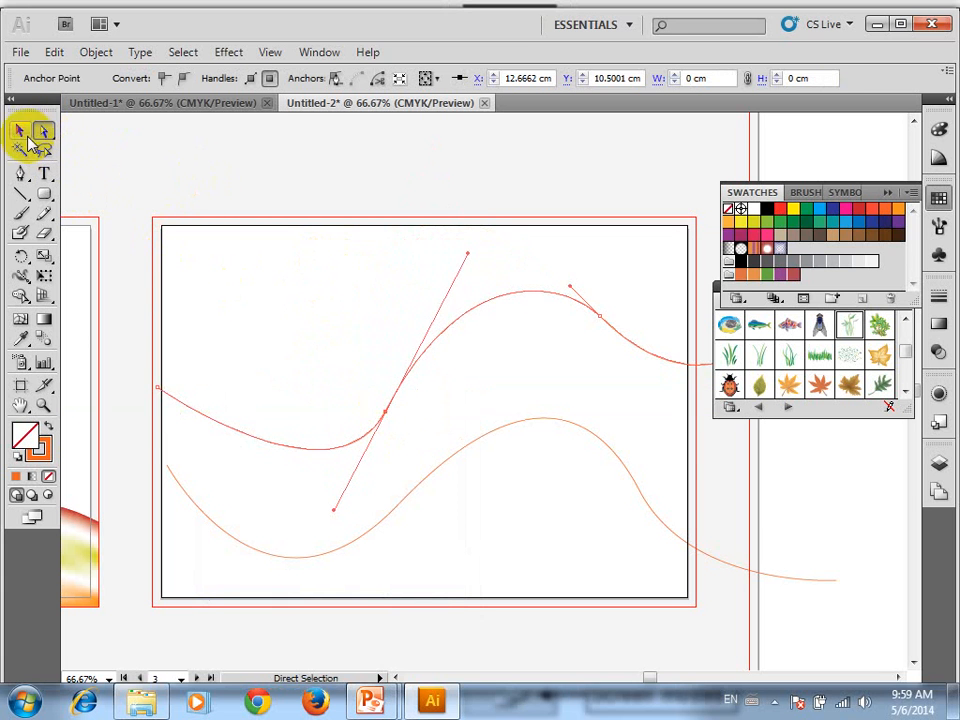
{"action": "left_click", "coordinate": [20, 130]}
{"action": "left_click", "coordinate": [229, 202]}
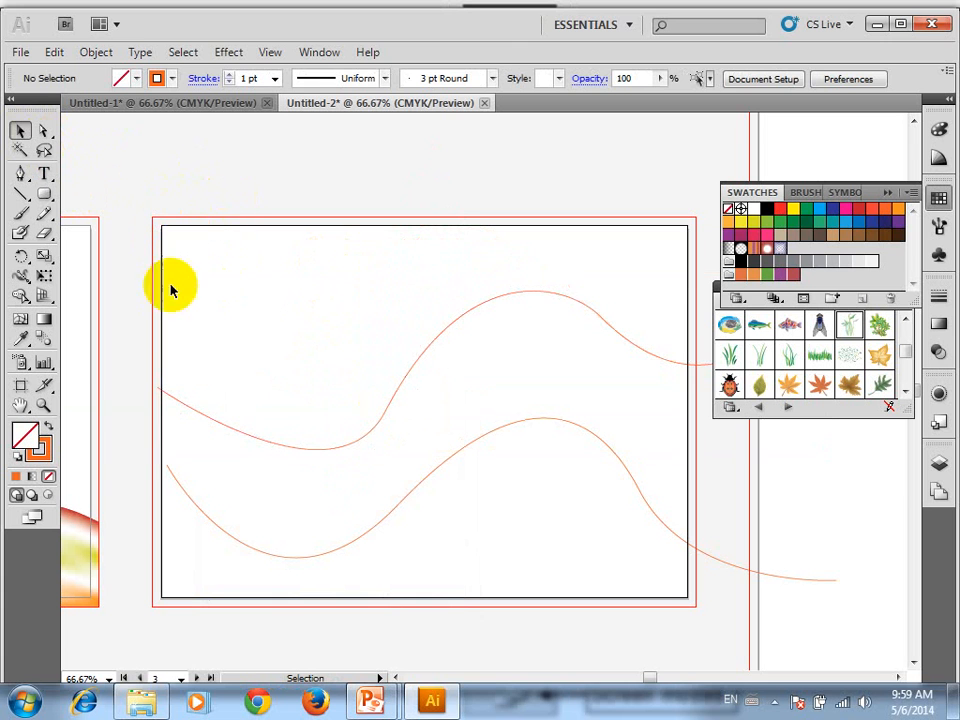
Blend the two wavy paths using Specified Steps spacing with 50 steps
{"action": "double_click", "coordinate": [44, 340]}
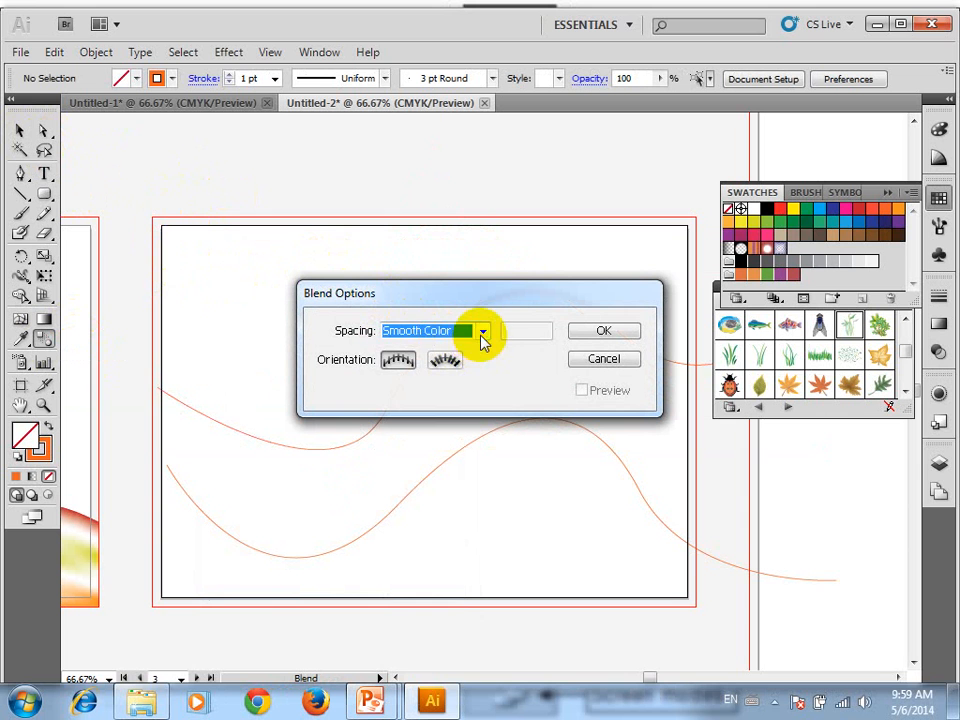
{"action": "left_click", "coordinate": [482, 333]}
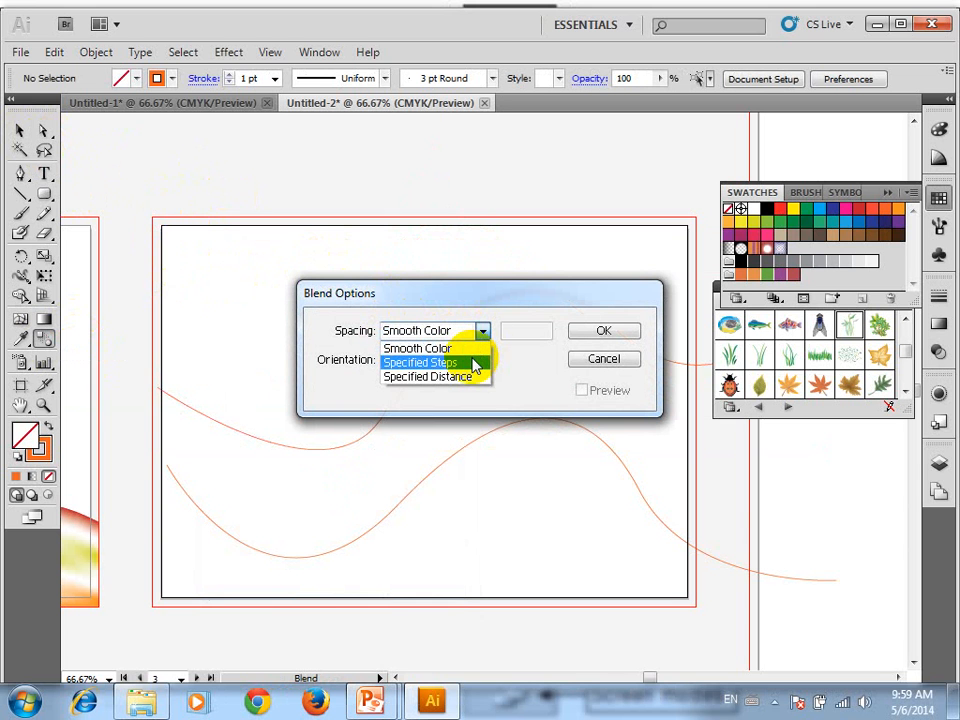
{"action": "left_click", "coordinate": [474, 363]}
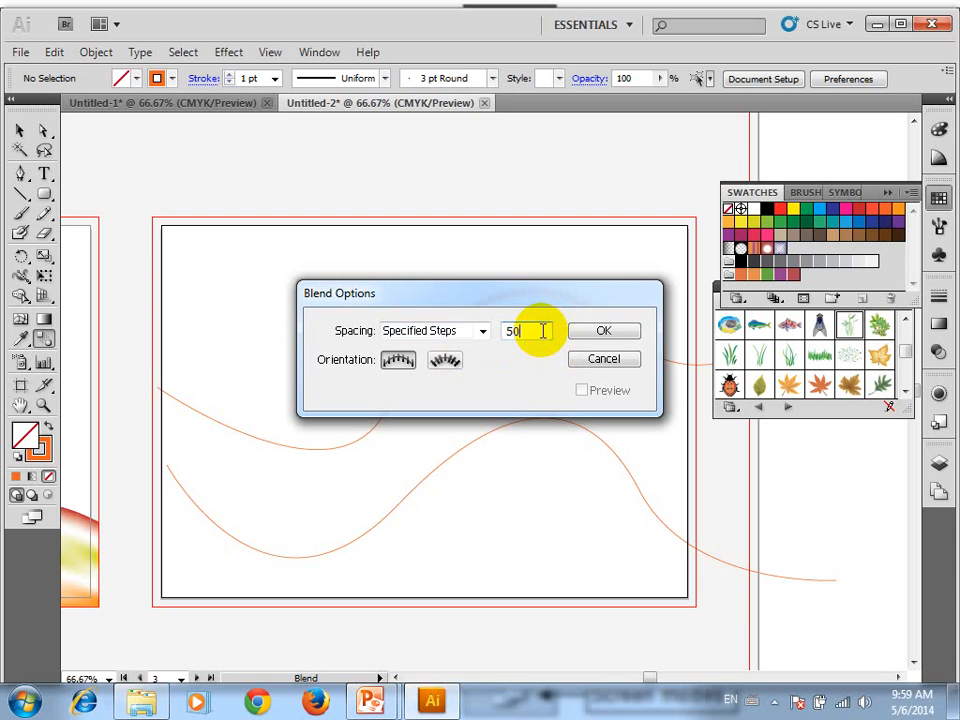
{"action": "left_click", "coordinate": [604, 330]}
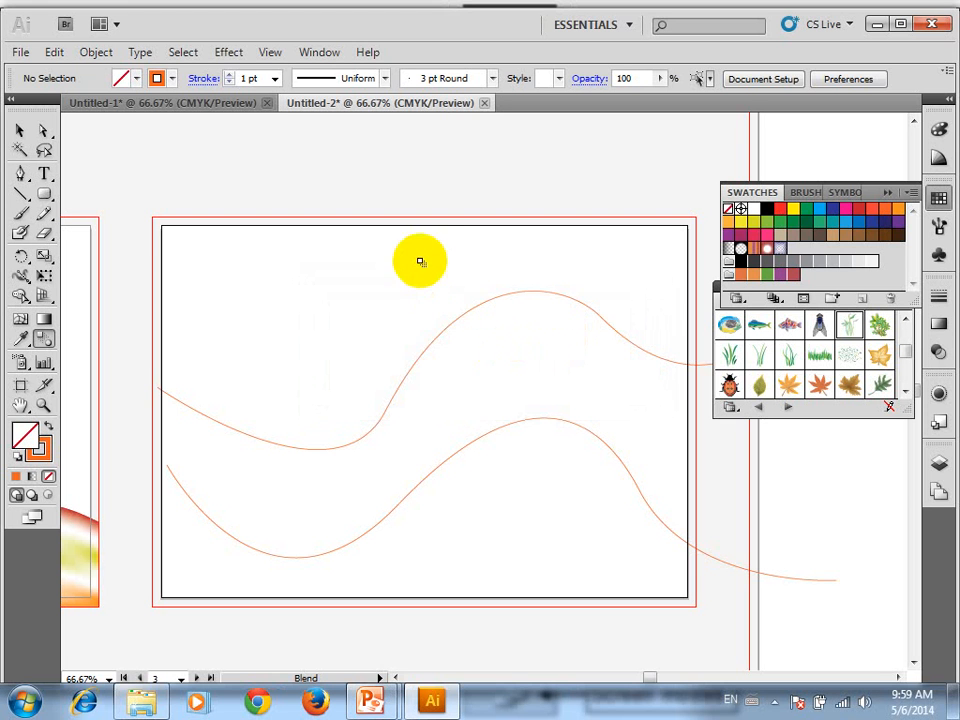
{"action": "left_click", "coordinate": [488, 433]}
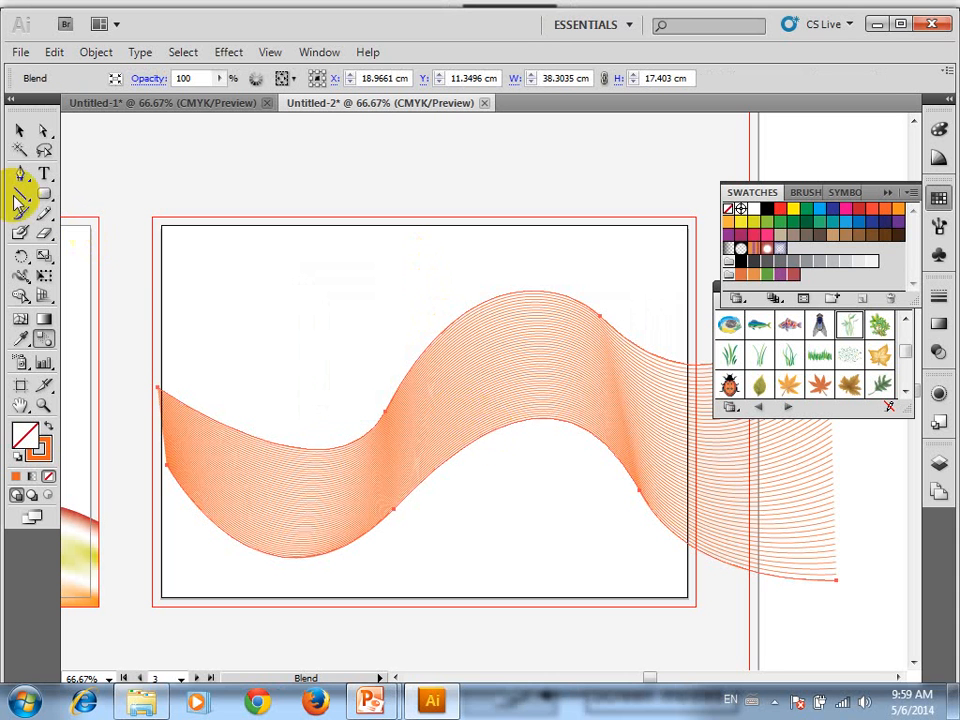
Reshape the blend's upper path by pulling the second anchor's lower handle beyond the artboard's bottom-left corner and the crest handle far left
{"action": "left_click", "coordinate": [43, 131]}
{"action": "left_click_drag", "start_coordinate": [137, 383], "coordinate": [208, 416]}
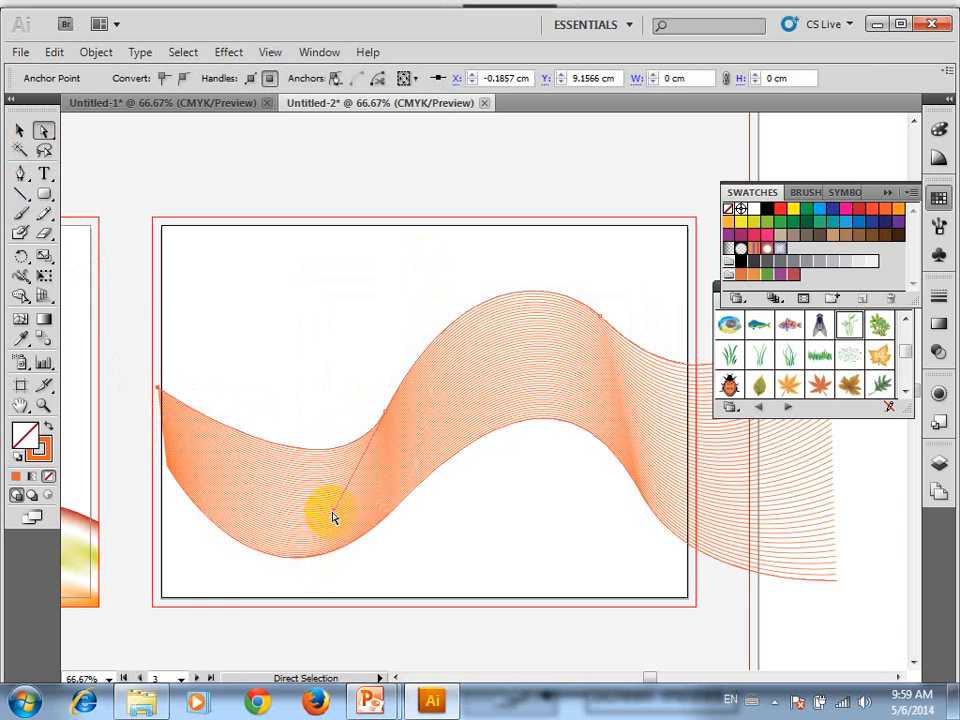
{"action": "left_click_drag", "start_coordinate": [334, 517], "coordinate": [147, 668]}
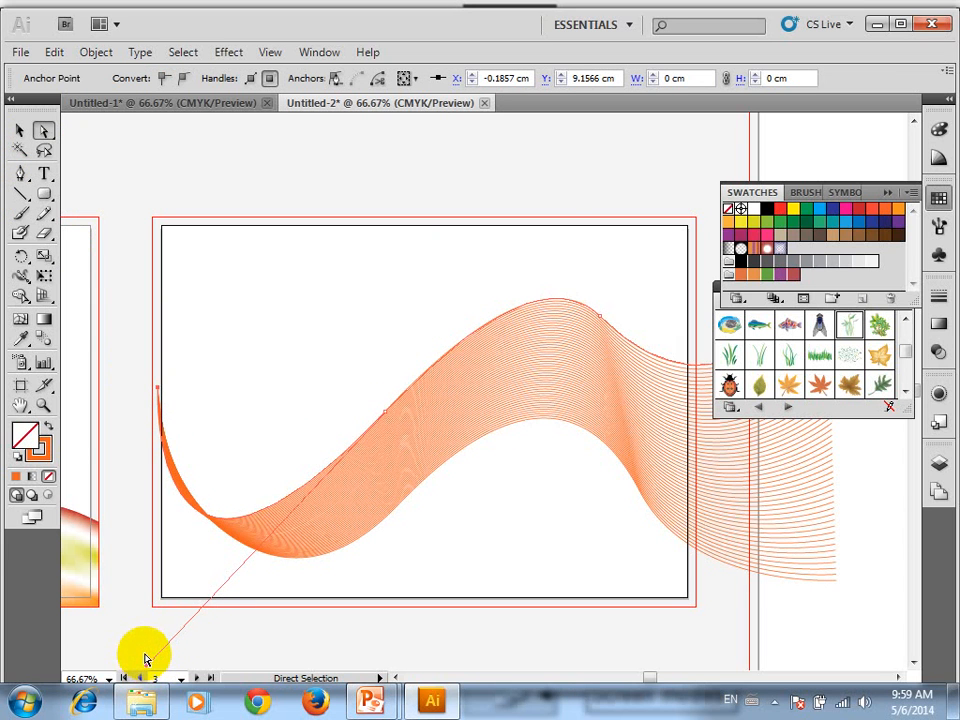
{"action": "left_click", "coordinate": [573, 290]}
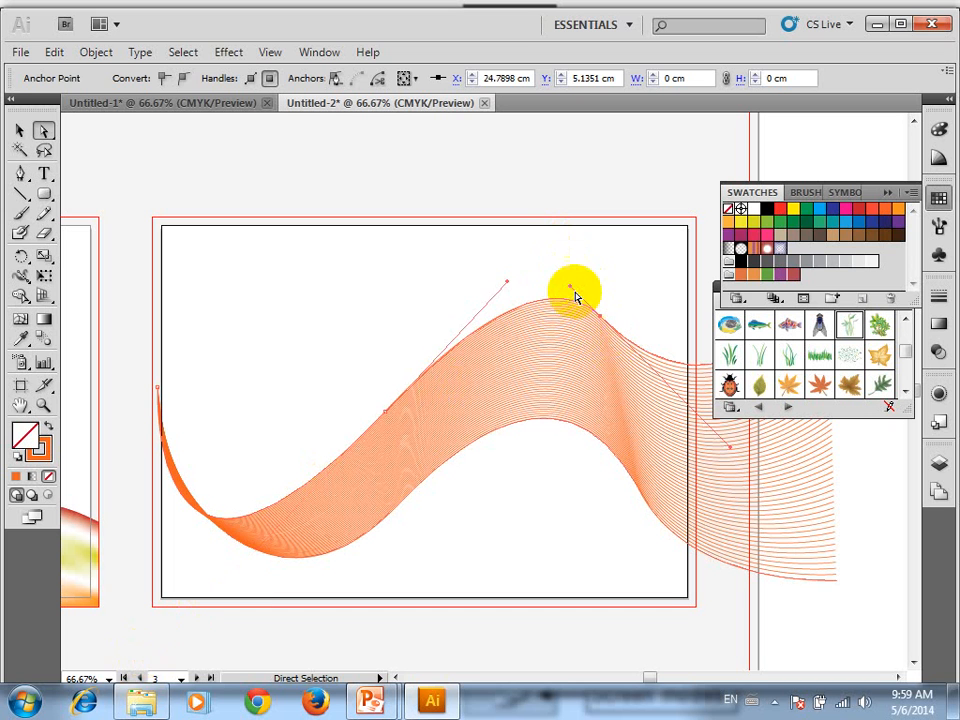
{"action": "left_click_drag", "start_coordinate": [573, 290], "coordinate": [137, 226]}
Reshape the blend's lower path by pulling the right-hand inner anchor's handle outward to the upper right
{"action": "key", "text": "space"}
{"action": "left_click_drag", "start_coordinate": [594, 374], "coordinate": [600, 202]}
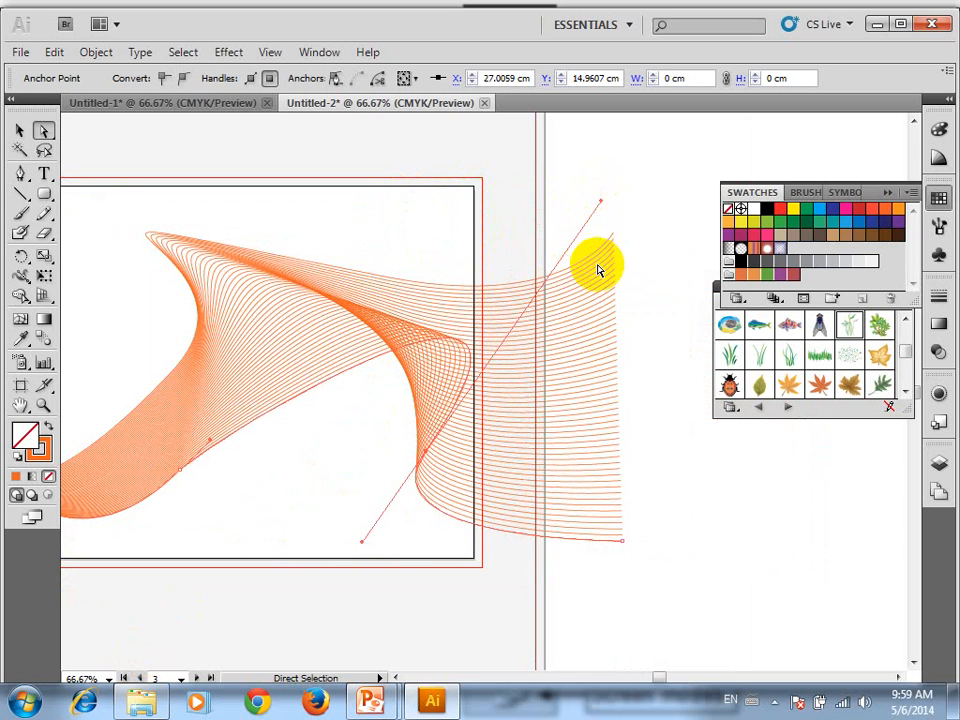
{"action": "left_click_drag", "start_coordinate": [602, 203], "coordinate": [634, 378]}
Steepen the blend's upper path by pulling its right-hand inner anchor's outer handle down to the lower right, and deselect the blend
{"action": "left_click_drag", "start_coordinate": [241, 298], "coordinate": [399, 255]}
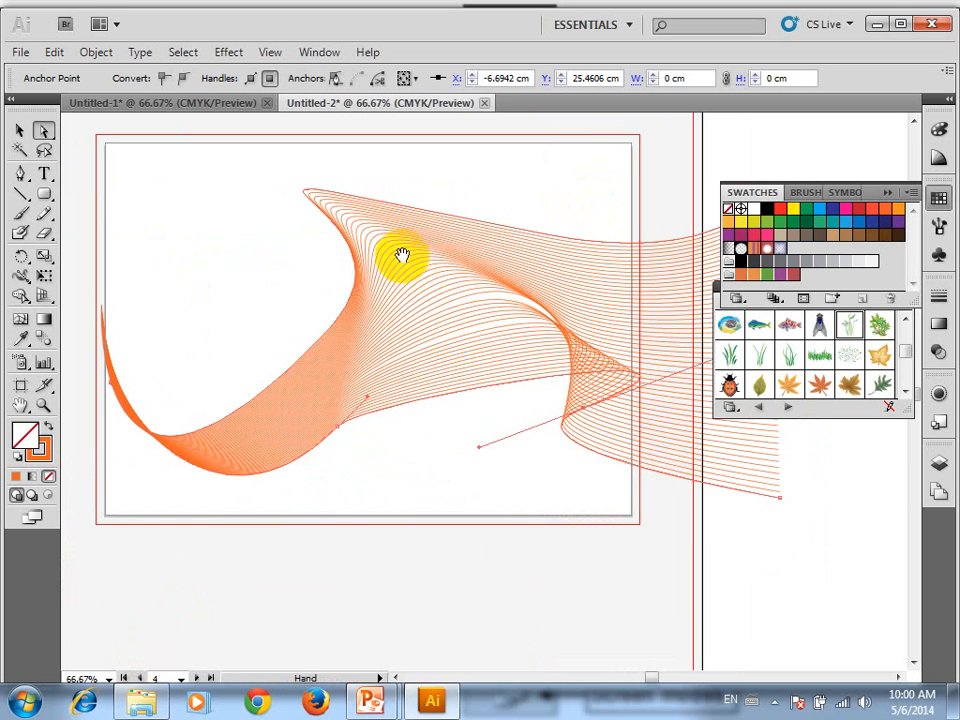
{"action": "left_click", "coordinate": [489, 206]}
{"action": "left_click_drag", "start_coordinate": [459, 209], "coordinate": [388, 257]}
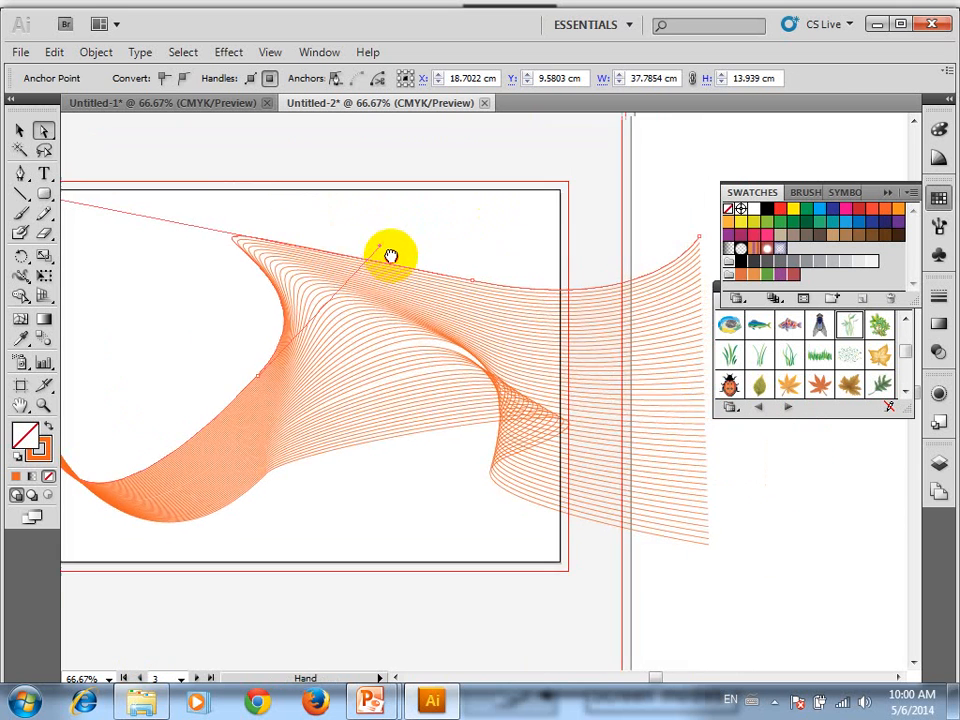
{"action": "left_click", "coordinate": [493, 293]}
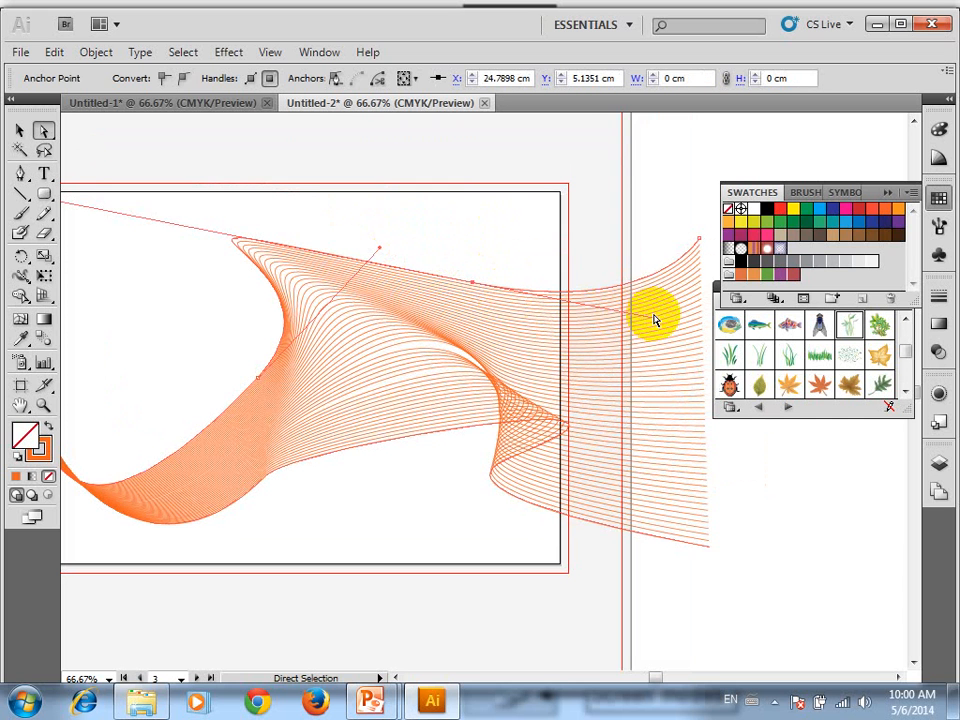
{"action": "left_click_drag", "start_coordinate": [646, 322], "coordinate": [288, 291]}
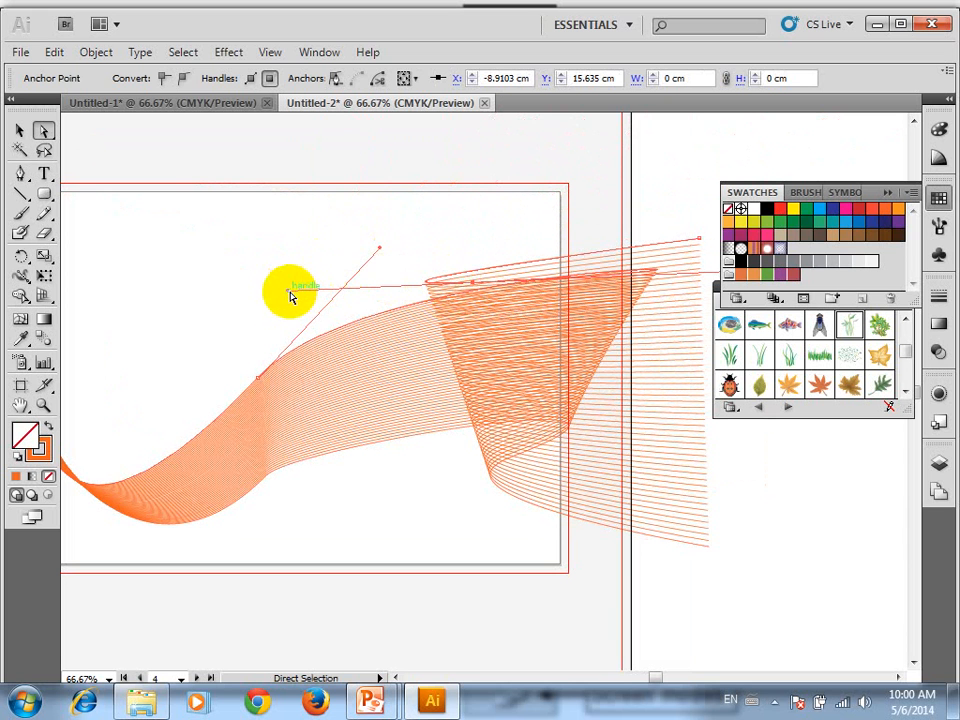
{"action": "left_click_drag", "start_coordinate": [290, 292], "coordinate": [623, 365]}
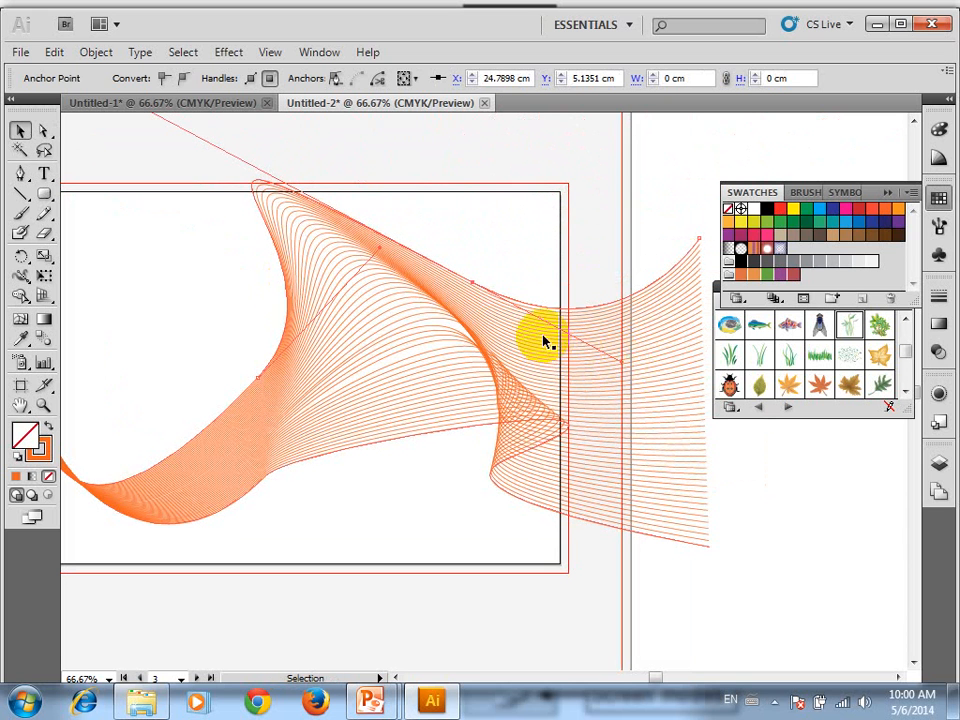
{"action": "left_click", "coordinate": [531, 171]}
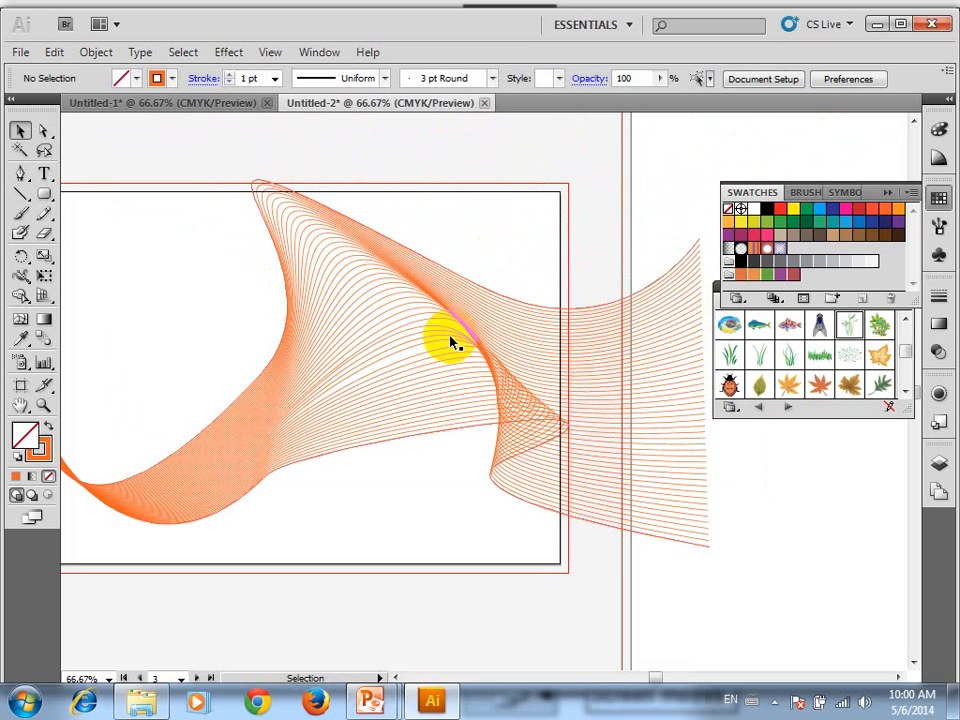
{"action": "key", "text": "ctrl+minus"}
{"action": "key", "text": "ctrl+minus"}
{"action": "scroll", "coordinate": [410, 291], "scroll_direction": "up", "scroll_amount": 1}
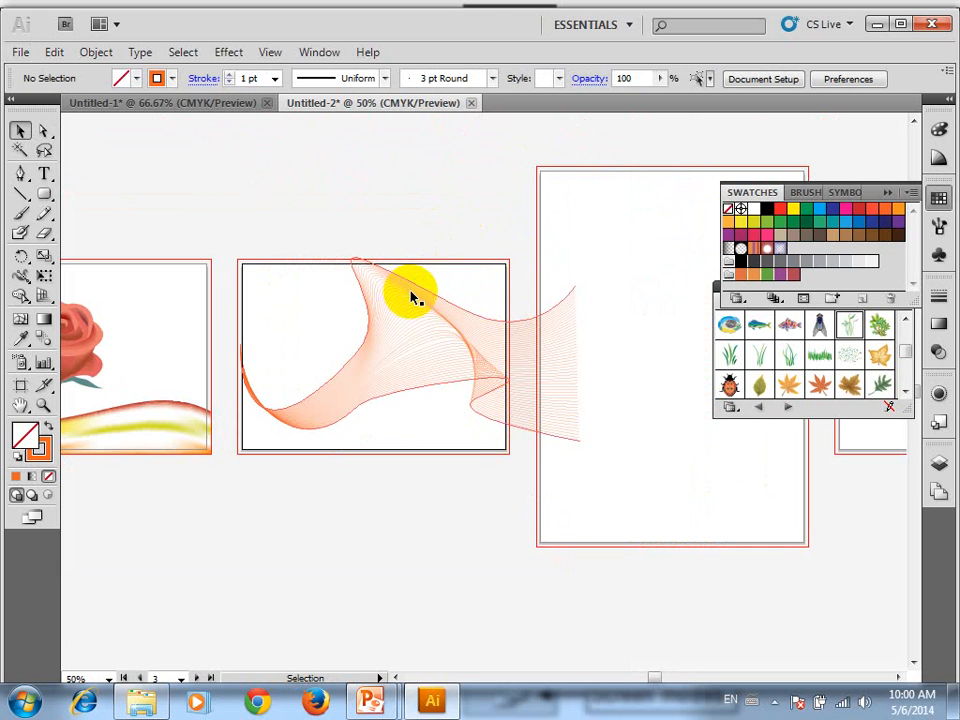
{"action": "left_click", "coordinate": [443, 398]}
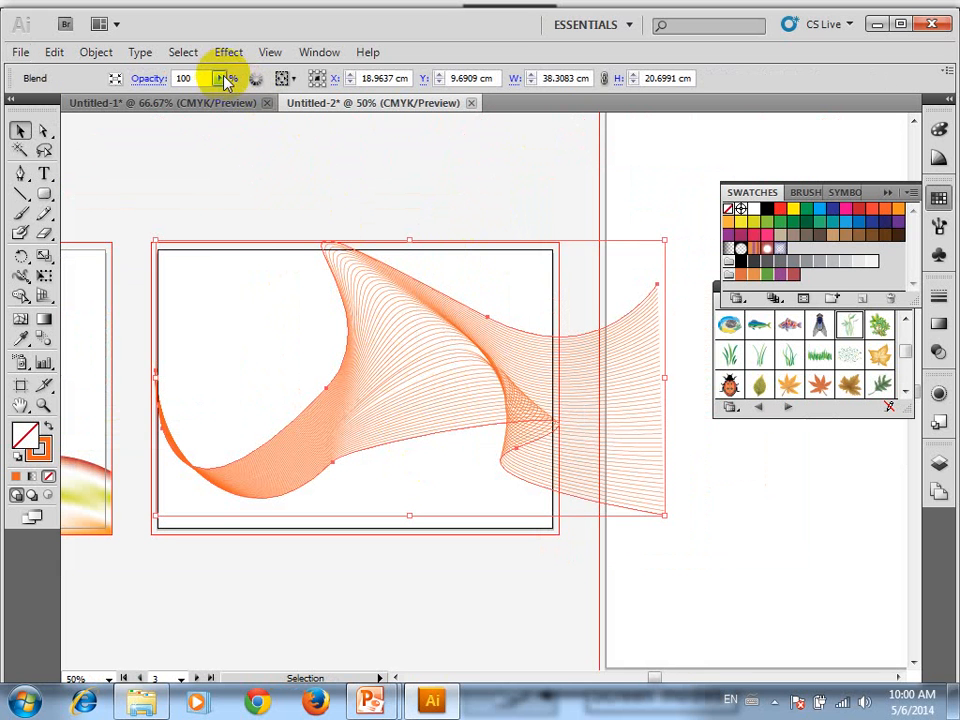
{"action": "left_click", "coordinate": [210, 209]}
{"action": "left_click", "coordinate": [332, 260]}
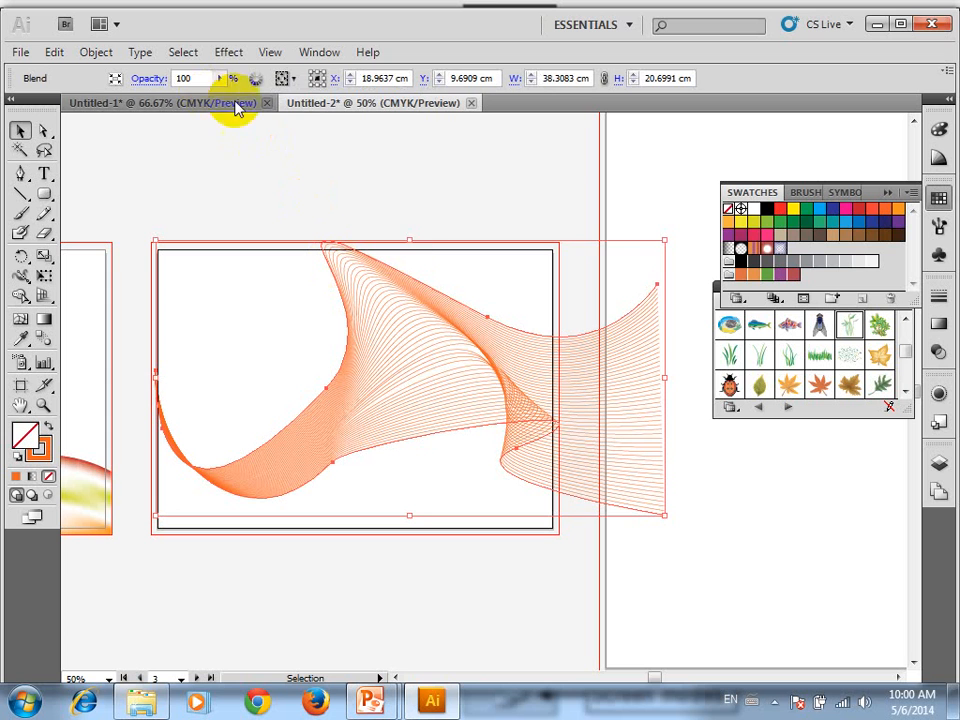
{"action": "left_click", "coordinate": [324, 259]}
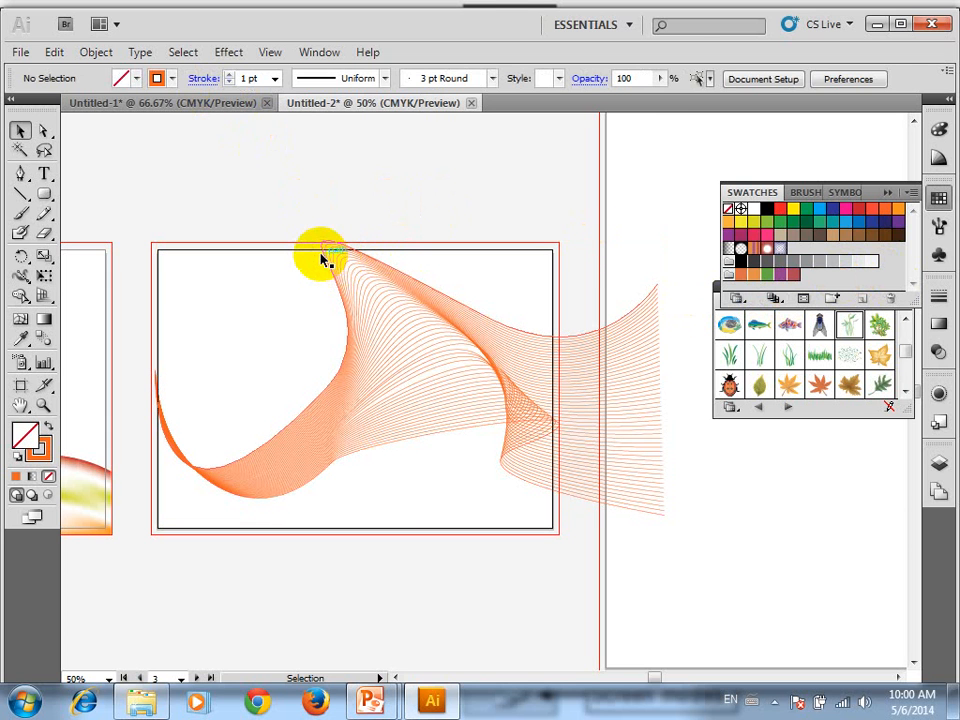
Select only the blend's upper path with Direct Selection and set its stroke weight to 0.25 pt
{"action": "key", "text": "a"}
{"action": "left_click", "coordinate": [325, 258]}
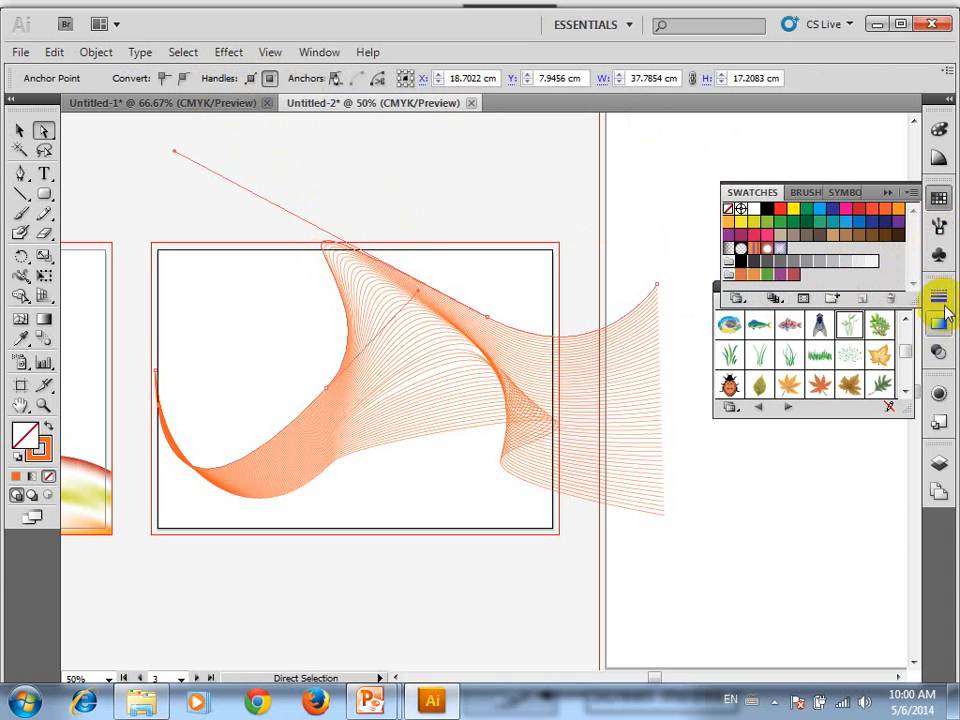
{"action": "left_click", "coordinate": [938, 298]}
{"action": "left_click", "coordinate": [850, 315]}
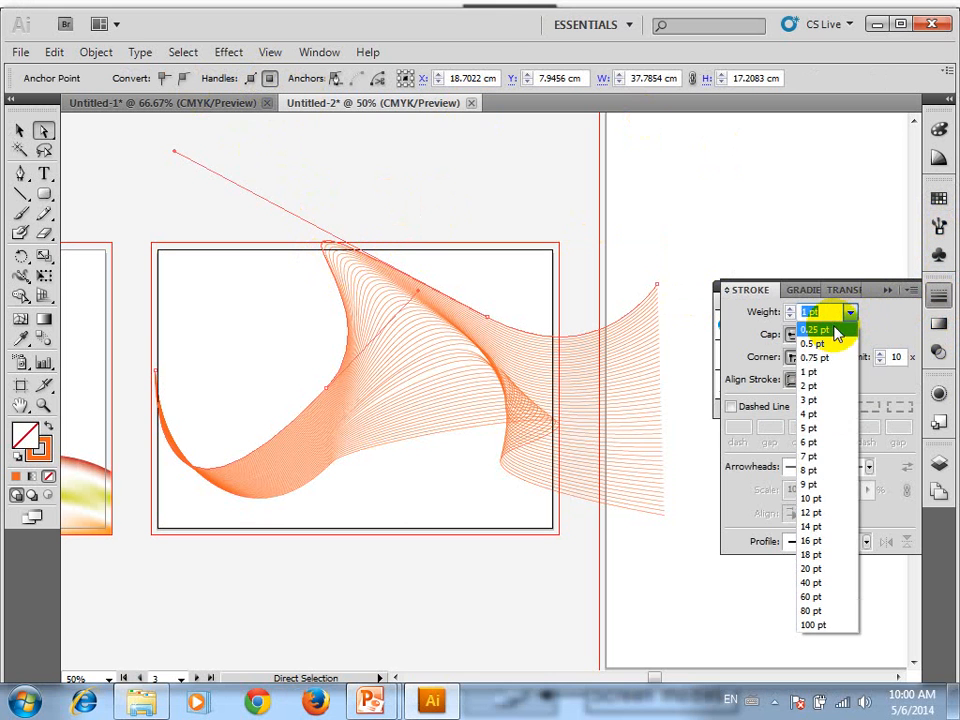
{"action": "left_click", "coordinate": [832, 329]}
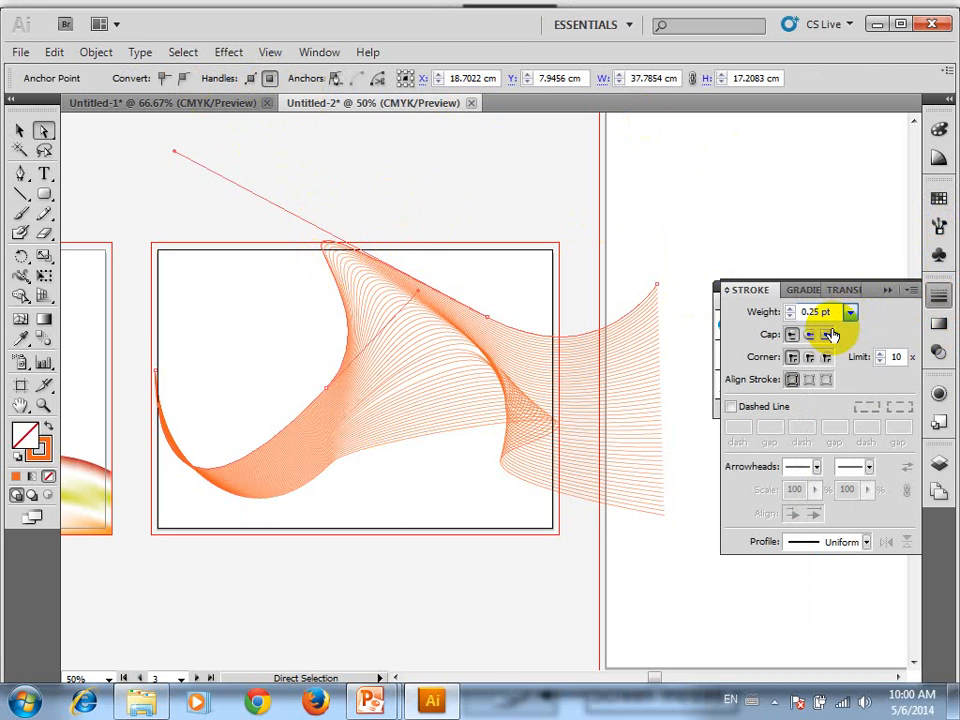
Set the stroke weight of the blend's lower path to 0.25 pt and deselect it
{"action": "left_click", "coordinate": [456, 432]}
{"action": "left_click", "coordinate": [852, 313]}
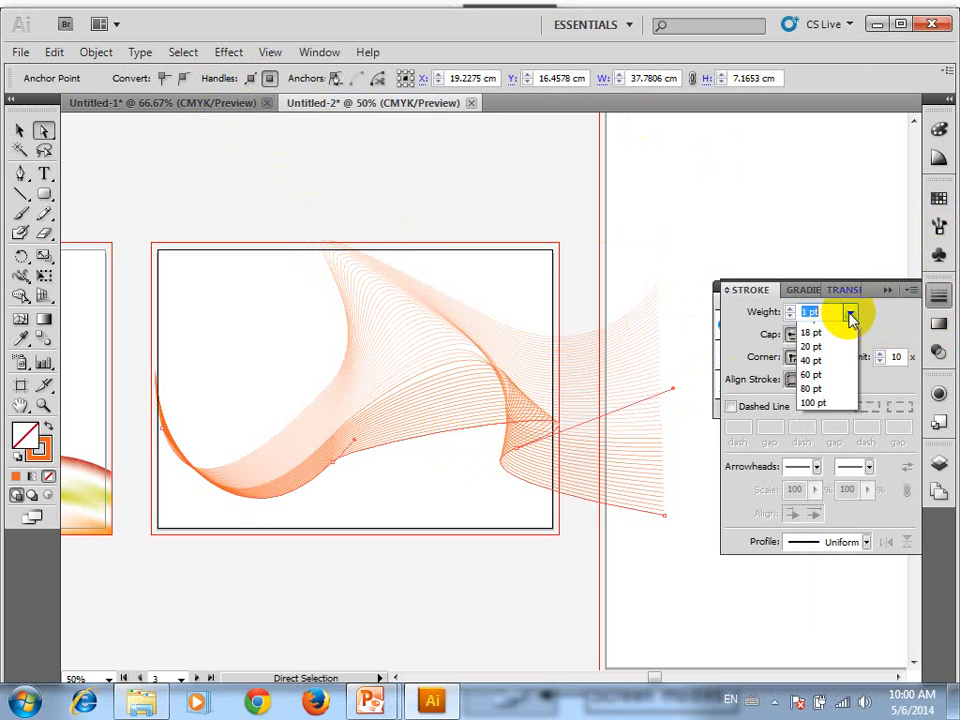
{"action": "left_click", "coordinate": [832, 331]}
{"action": "left_click", "coordinate": [674, 218]}
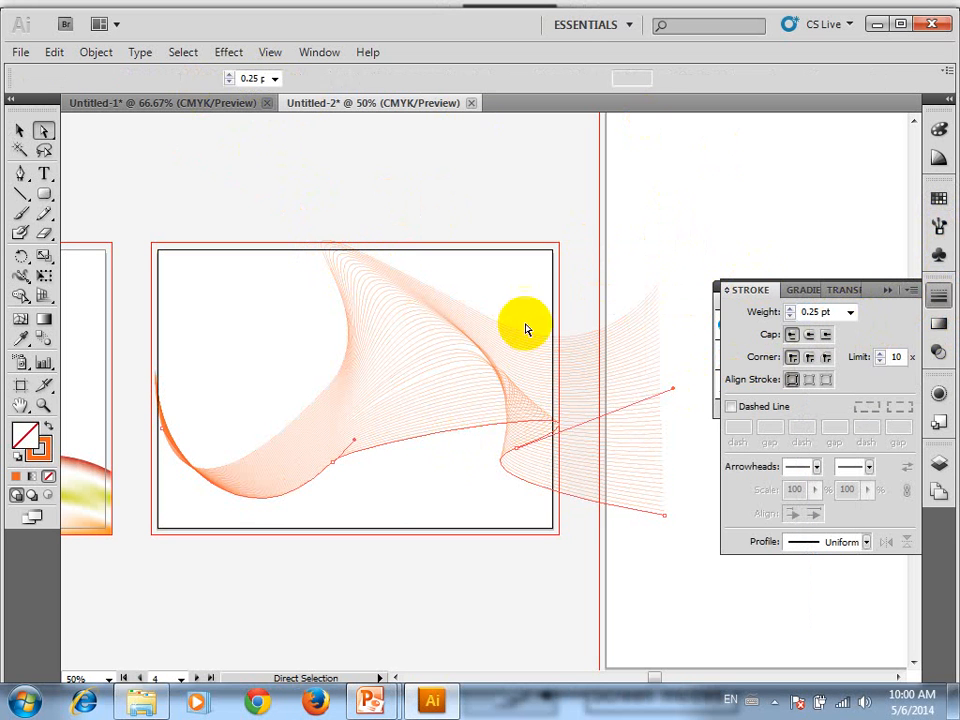
Change the stroke colour of the blend's lower path to blue 3399FF
{"action": "scroll", "coordinate": [450, 358], "scroll_direction": "up", "scroll_amount": 3}
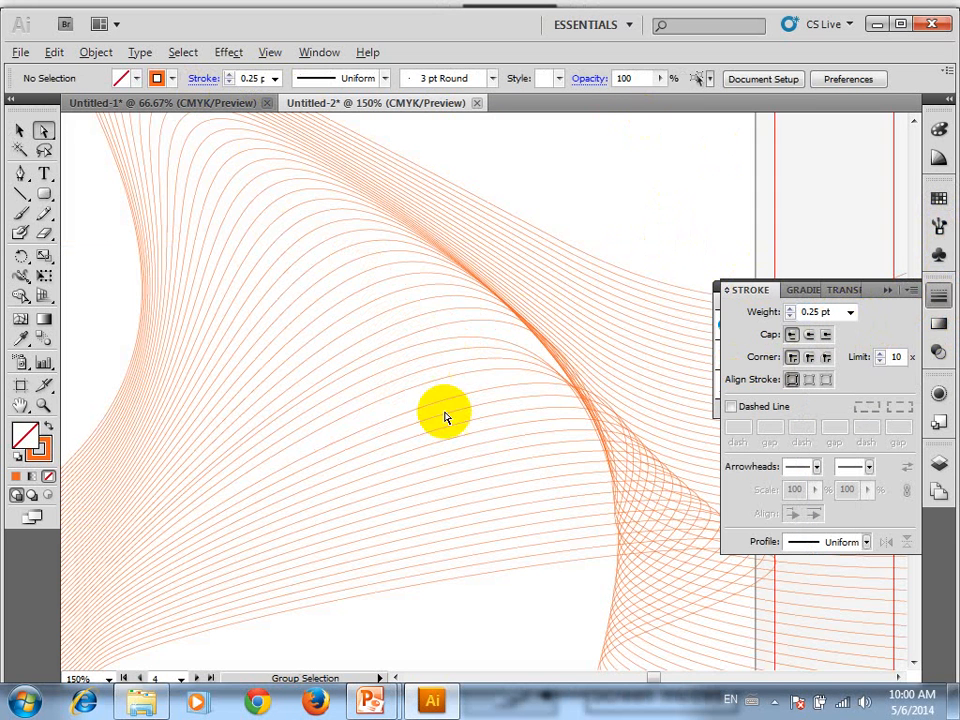
{"action": "left_click_drag", "start_coordinate": [459, 583], "coordinate": [308, 558]}
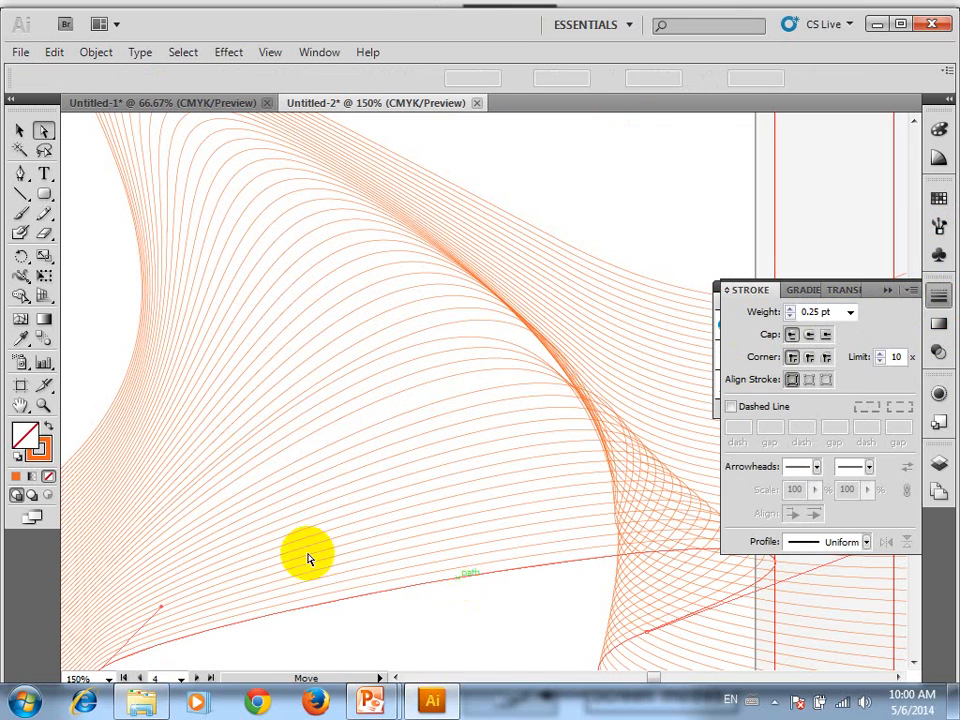
{"action": "left_click", "coordinate": [38, 448]}
{"action": "double_click", "coordinate": [38, 448]}
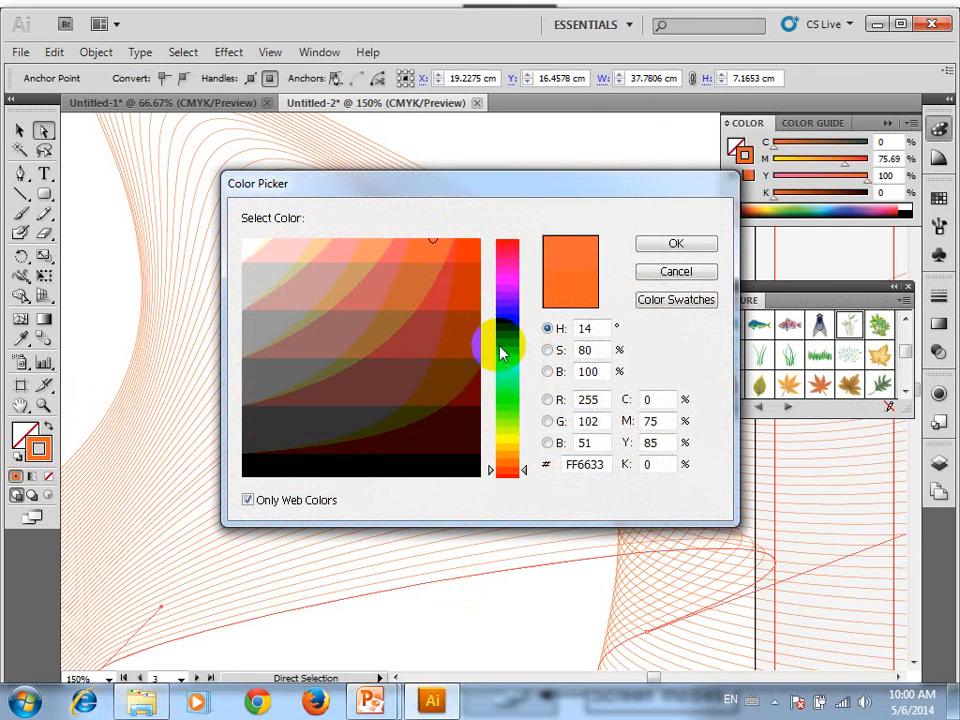
{"action": "left_click", "coordinate": [510, 343]}
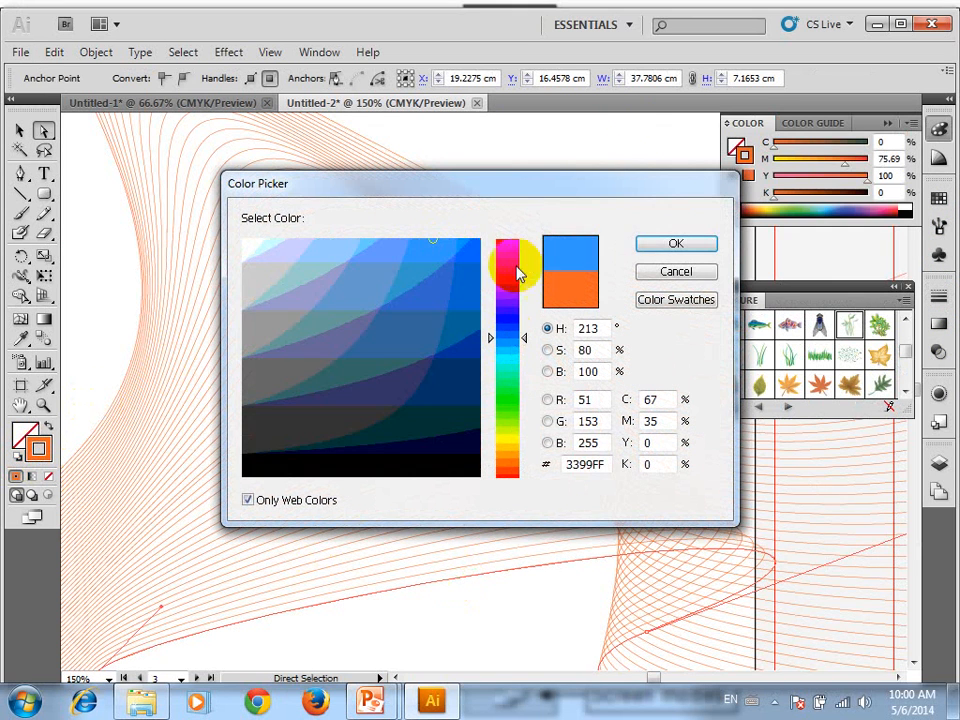
{"action": "left_click", "coordinate": [660, 244]}
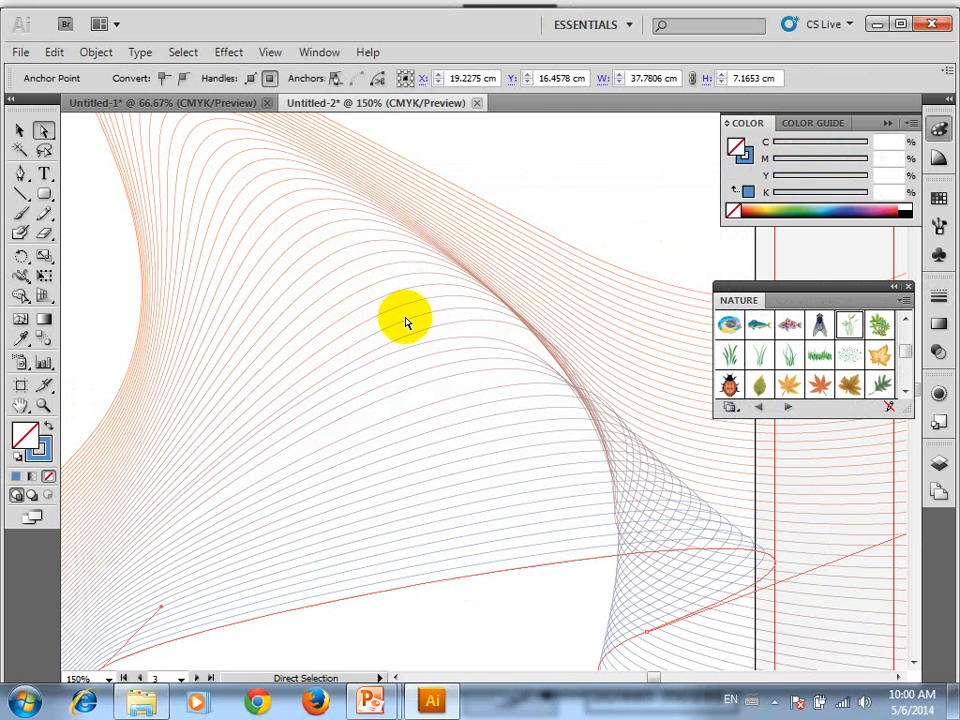
Select the entire blend and delete it from the artboard
{"action": "scroll", "coordinate": [407, 324], "scroll_direction": "down", "scroll_amount": 3}
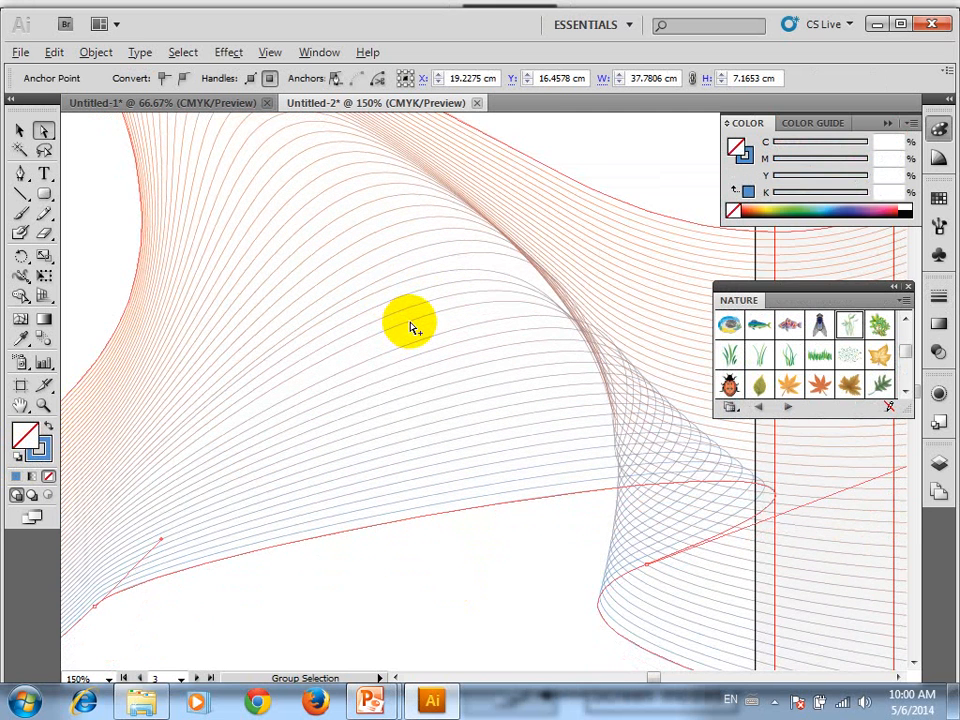
{"action": "scroll", "coordinate": [411, 327], "scroll_direction": "down", "scroll_amount": 3}
{"action": "left_click_drag", "start_coordinate": [438, 279], "coordinate": [470, 331]}
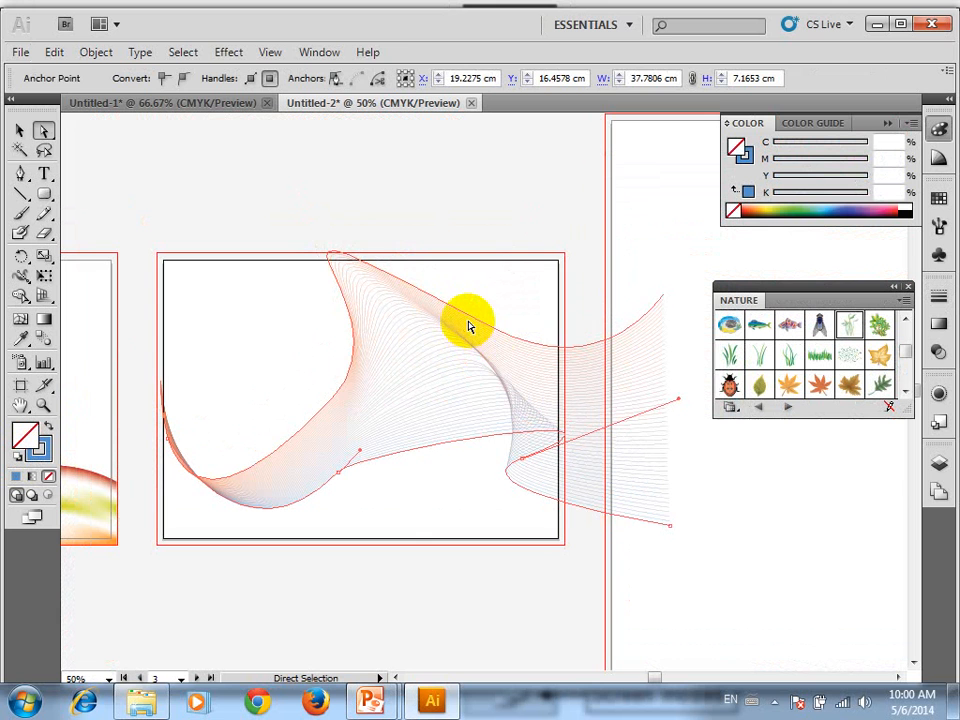
{"action": "key", "text": "v"}
{"action": "left_click_drag", "start_coordinate": [508, 268], "coordinate": [418, 483]}
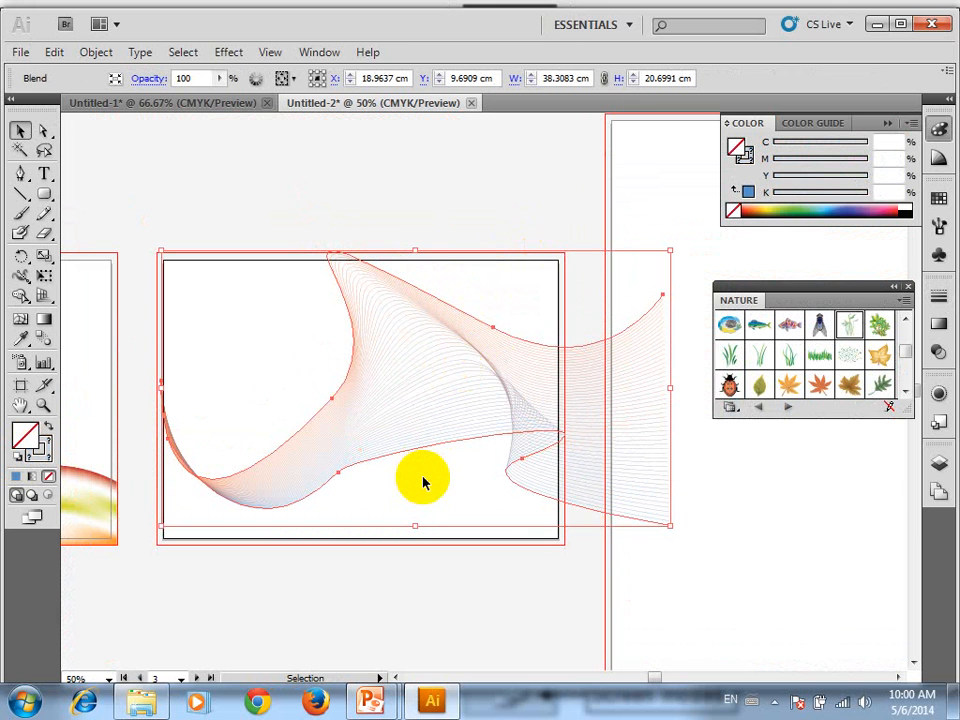
{"action": "left_click_drag", "start_coordinate": [362, 202], "coordinate": [428, 505]}
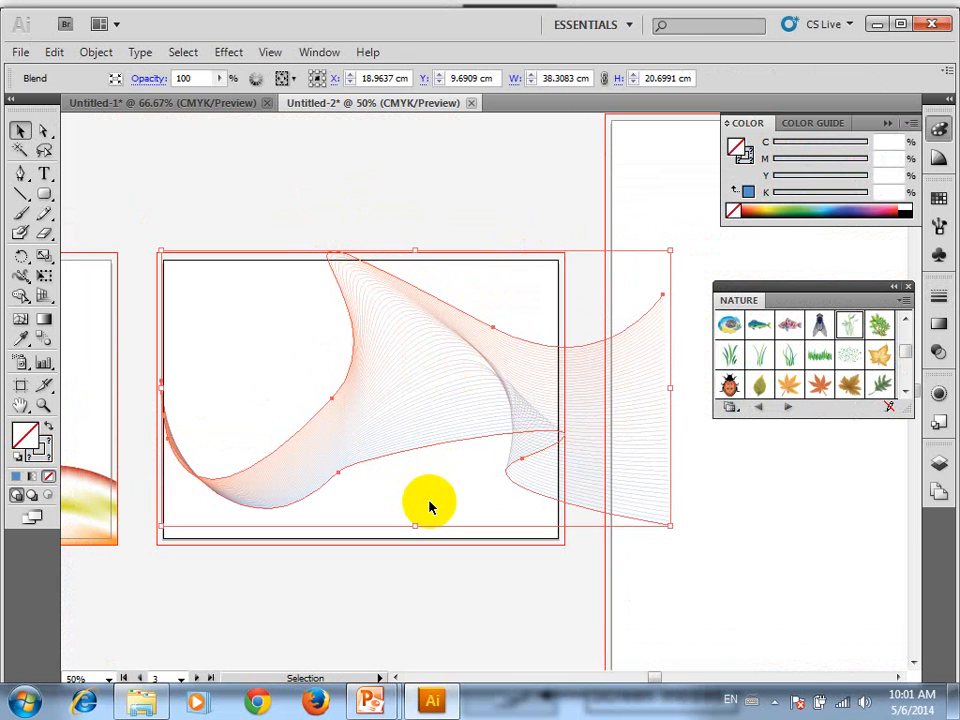
{"action": "key", "text": "Delete"}
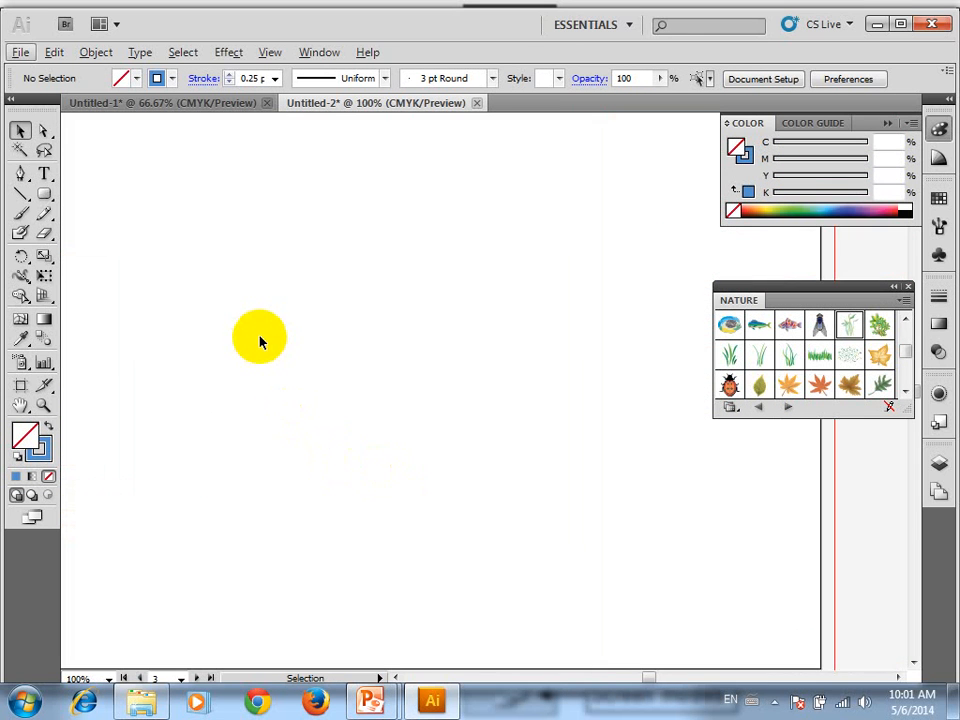
Draw a large circle in the lower middle of the emptied artboard with the Ellipse tool
{"action": "key", "text": "ctrl+minus"}
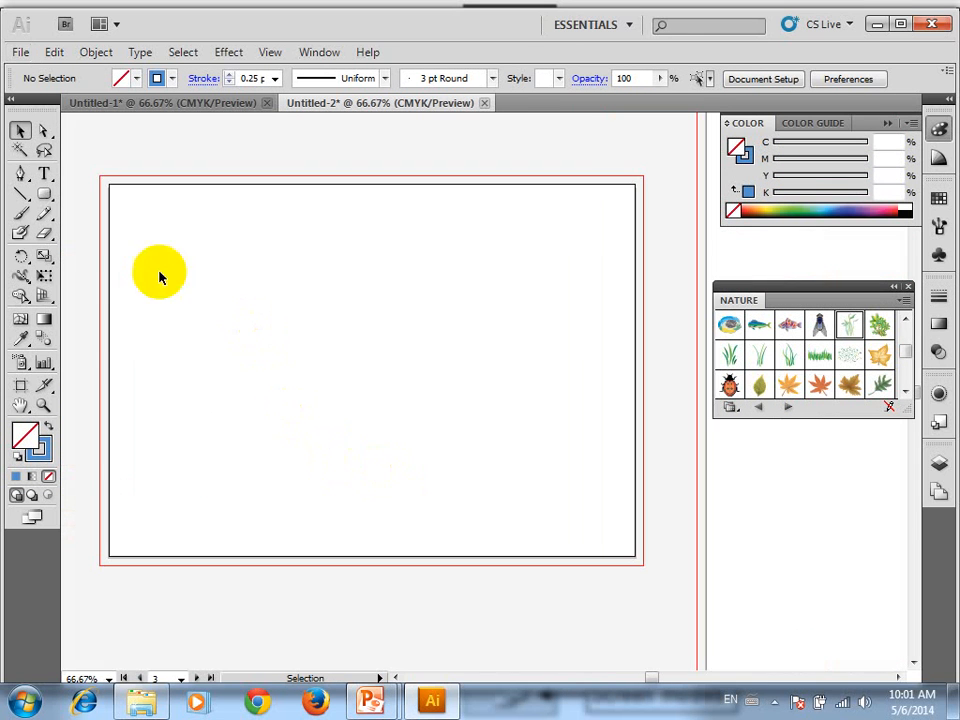
{"action": "left_click_drag", "start_coordinate": [60, 195], "coordinate": [134, 236]}
{"action": "left_click_drag", "start_coordinate": [249, 307], "coordinate": [470, 530]}
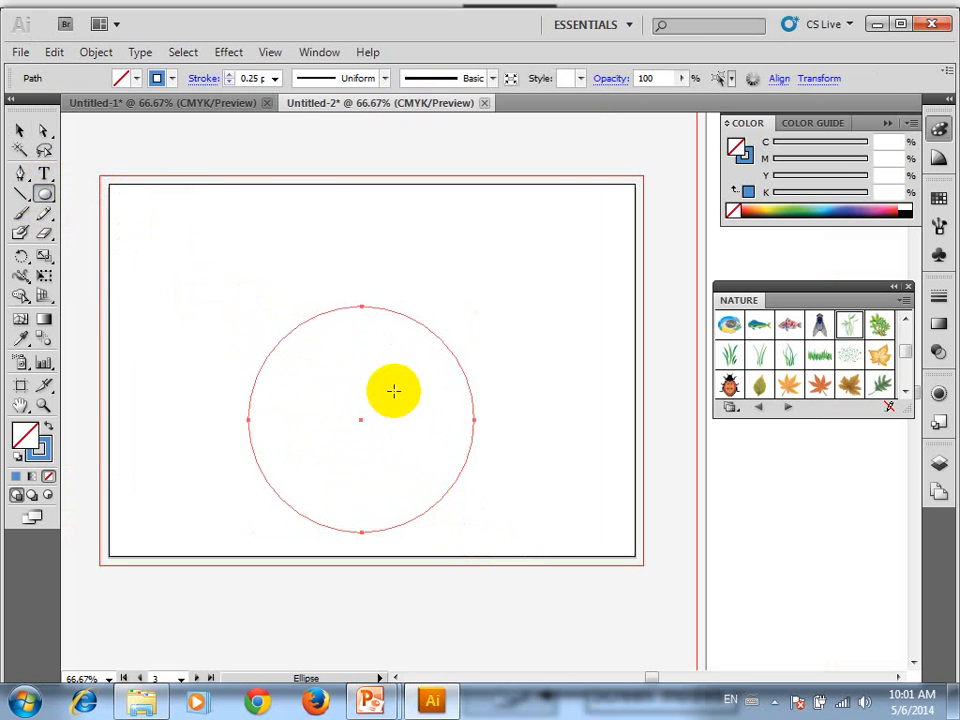
{"action": "key", "text": "v"}
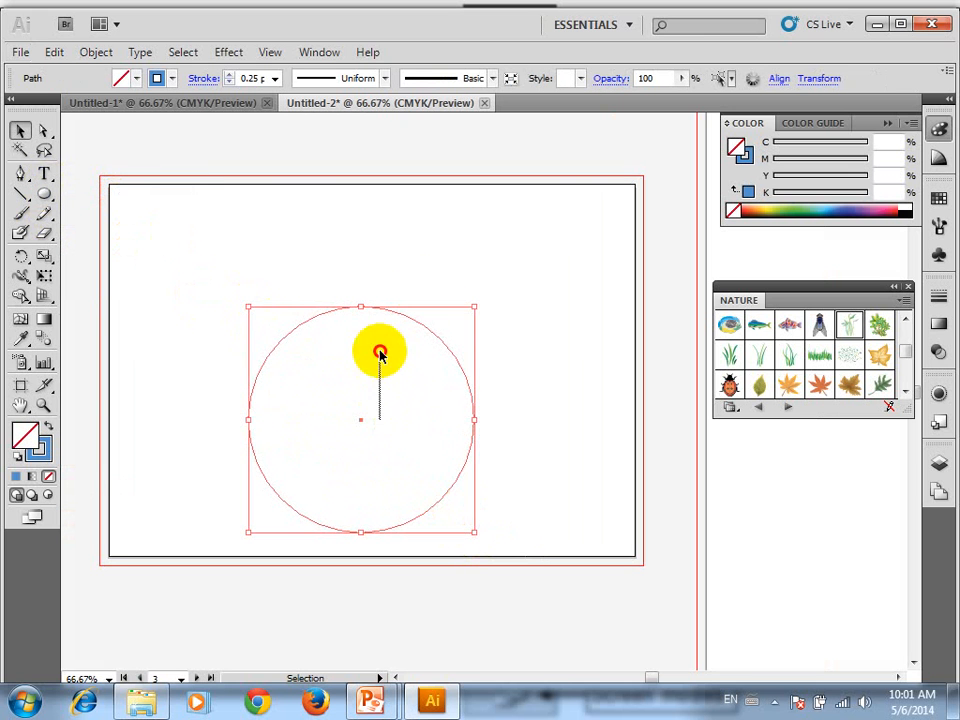
Give the circle a black (000000) stroke with a 1 pt weight and deselect it
{"action": "double_click", "coordinate": [40, 452]}
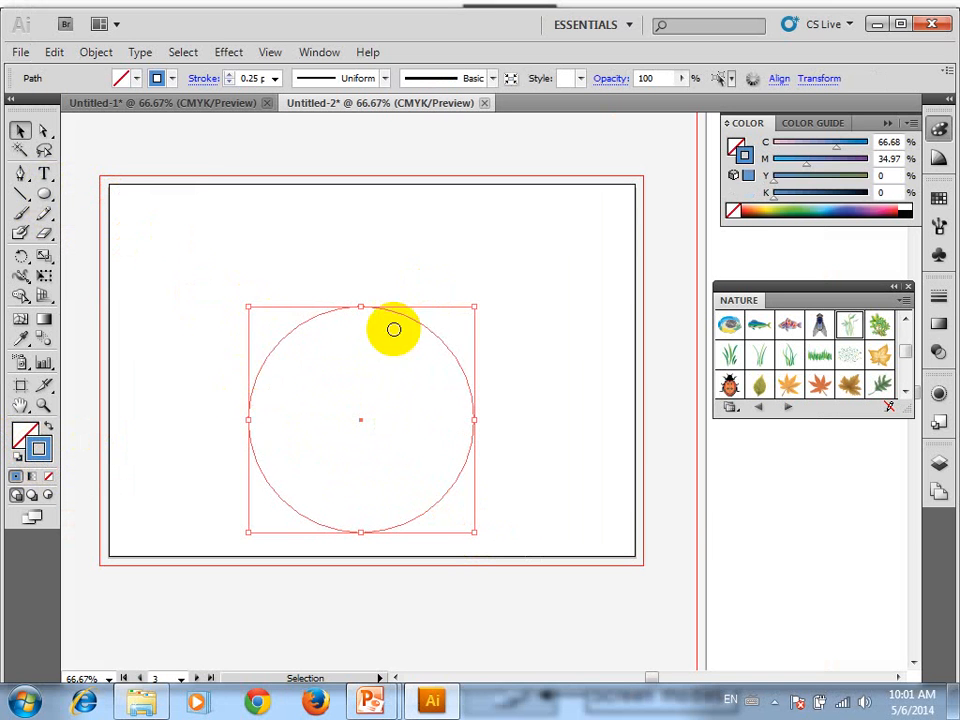
{"action": "left_click_drag", "start_coordinate": [415, 445], "coordinate": [317, 466]}
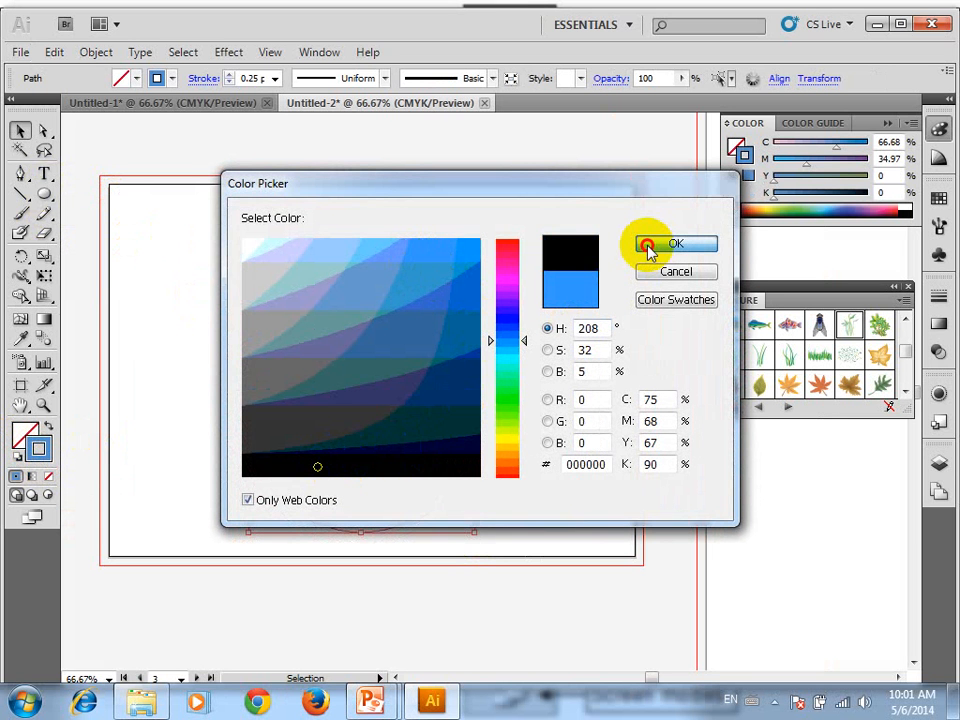
{"action": "left_click", "coordinate": [648, 247]}
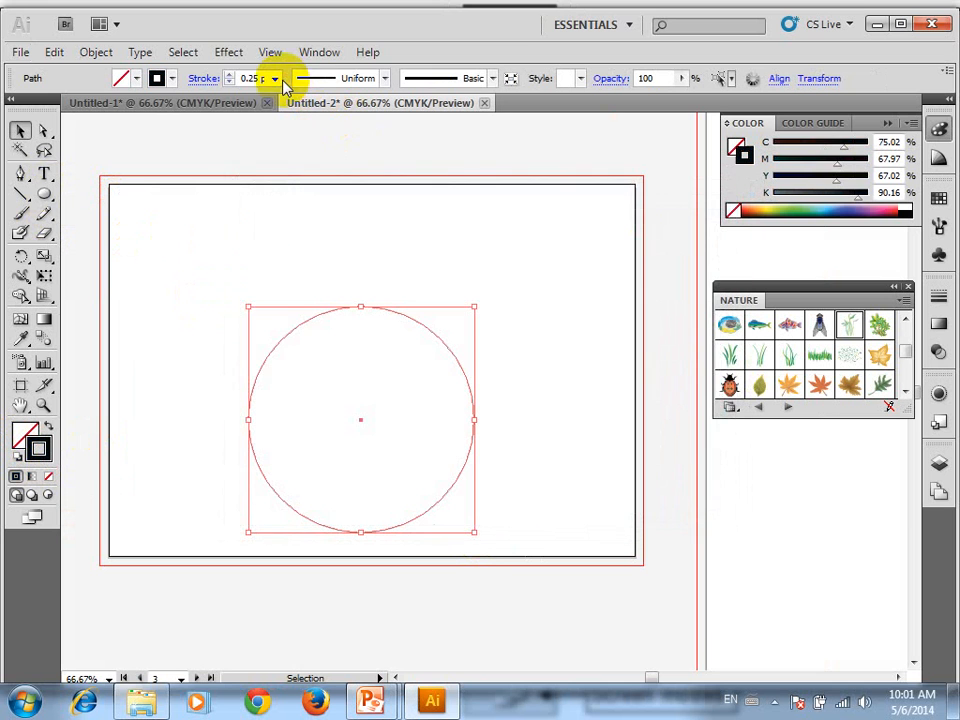
{"action": "left_click", "coordinate": [274, 78]}
{"action": "left_click", "coordinate": [283, 132]}
{"action": "left_click", "coordinate": [393, 331]}
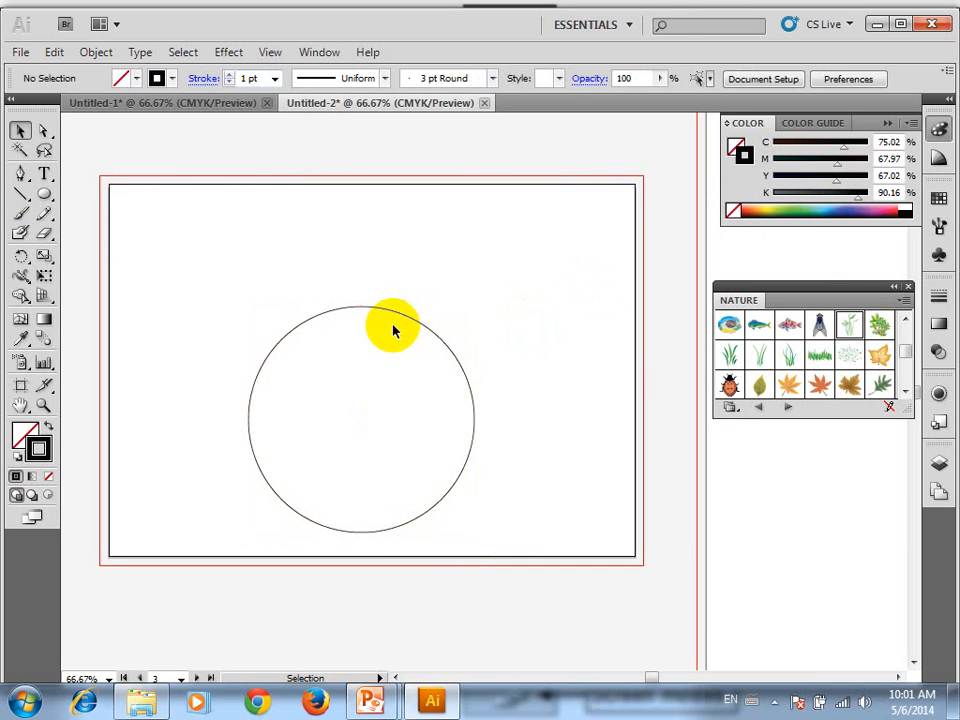
Move the circle slightly up and draw a horizontal line segment from its centre out past its left edge
{"action": "left_click_drag", "start_coordinate": [381, 313], "coordinate": [364, 263]}
{"action": "key", "text": "ctrl+equal"}
{"action": "key", "text": "ctrl+equal"}
{"action": "key", "text": "space"}
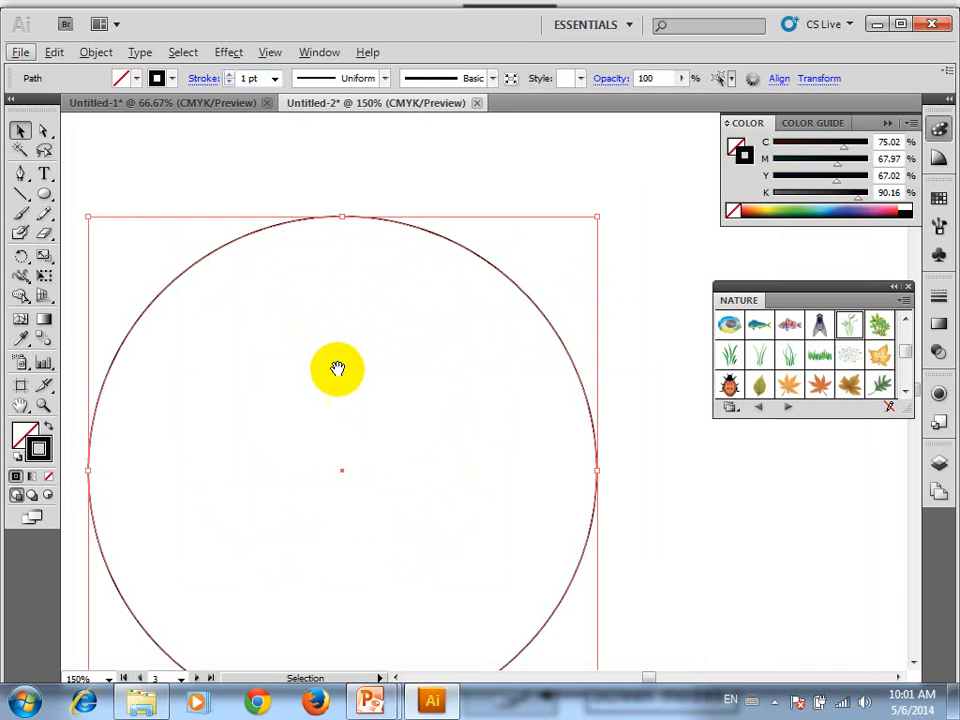
{"action": "left_click_drag", "start_coordinate": [336, 369], "coordinate": [396, 276]}
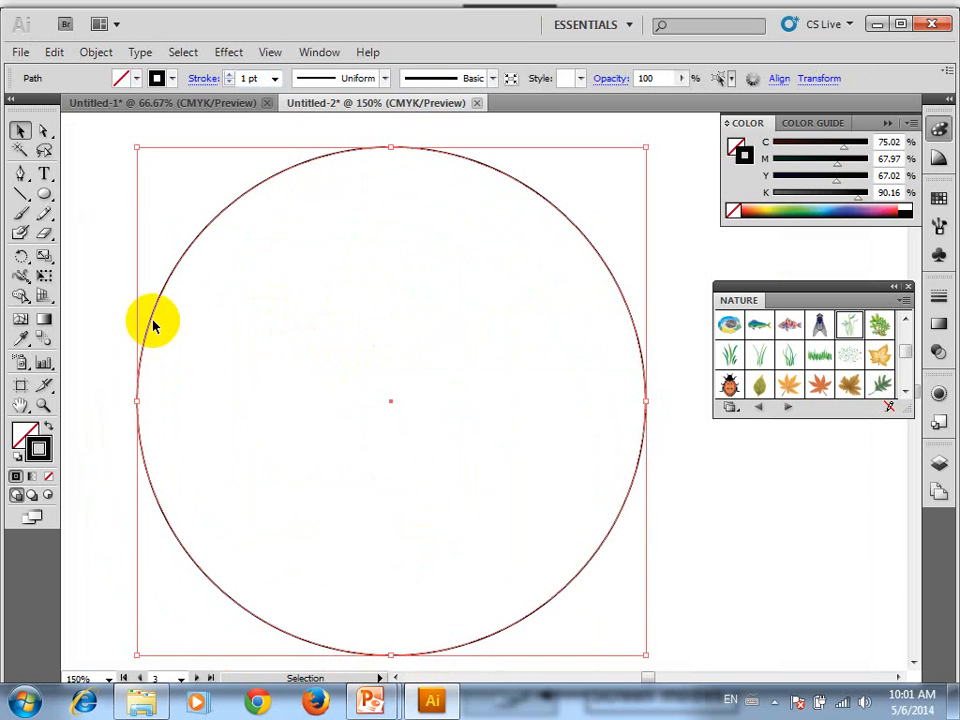
{"action": "left_click", "coordinate": [21, 193]}
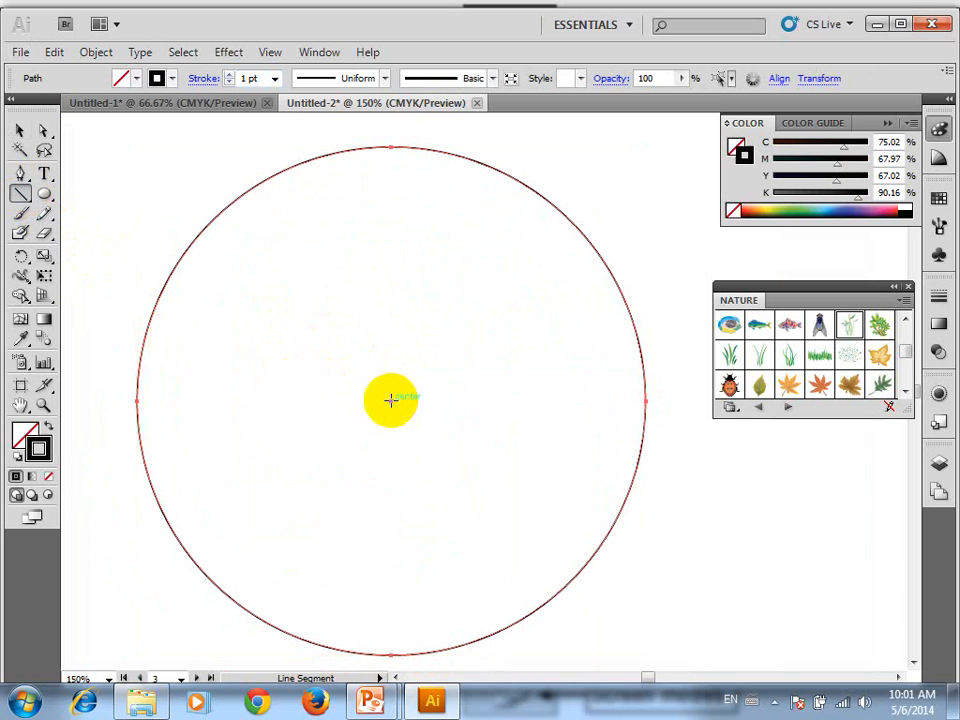
{"action": "left_click_drag", "start_coordinate": [390, 400], "coordinate": [161, 408]}
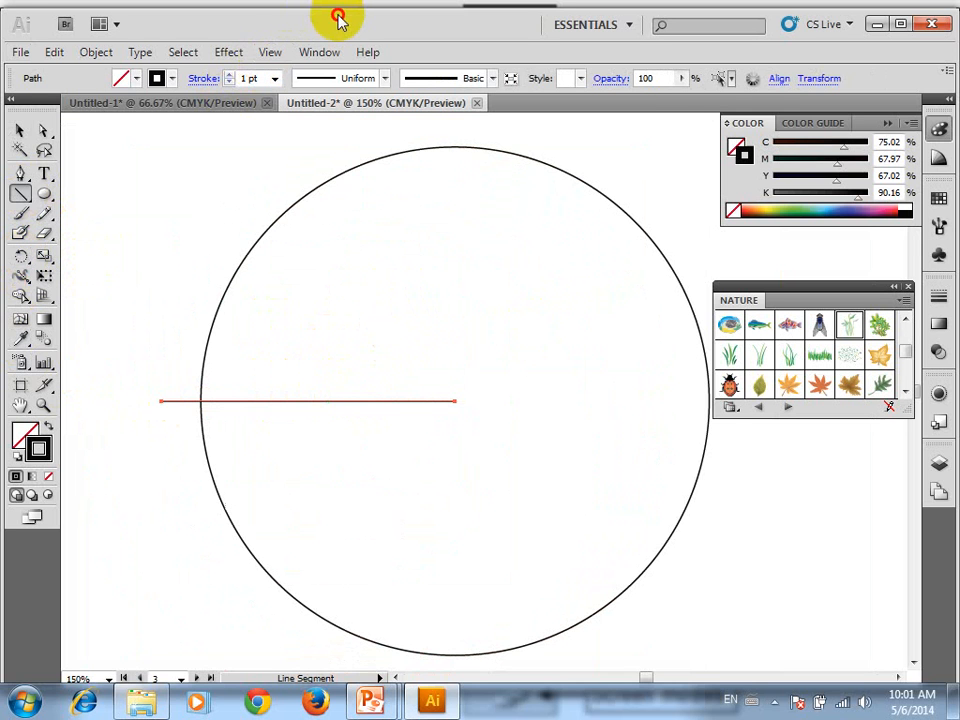
Rotate a copy of the line clockwise about the circle's centre and repeat the transformation until there are six evenly spaced spokes
{"action": "left_click_drag", "start_coordinate": [338, 18], "coordinate": [385, 35]}
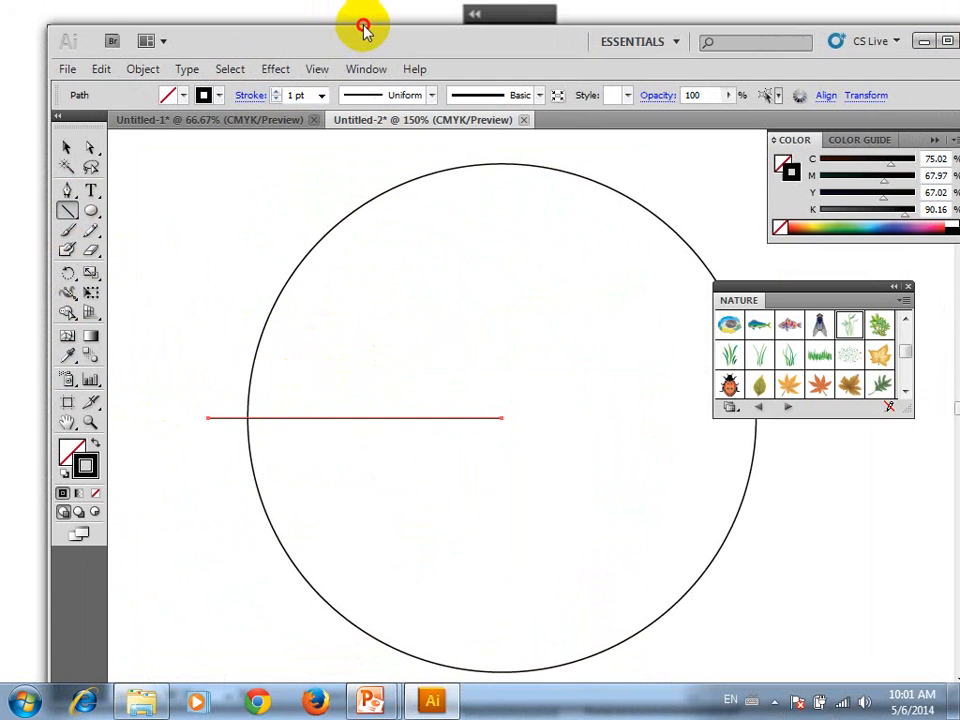
{"action": "left_click", "coordinate": [67, 279]}
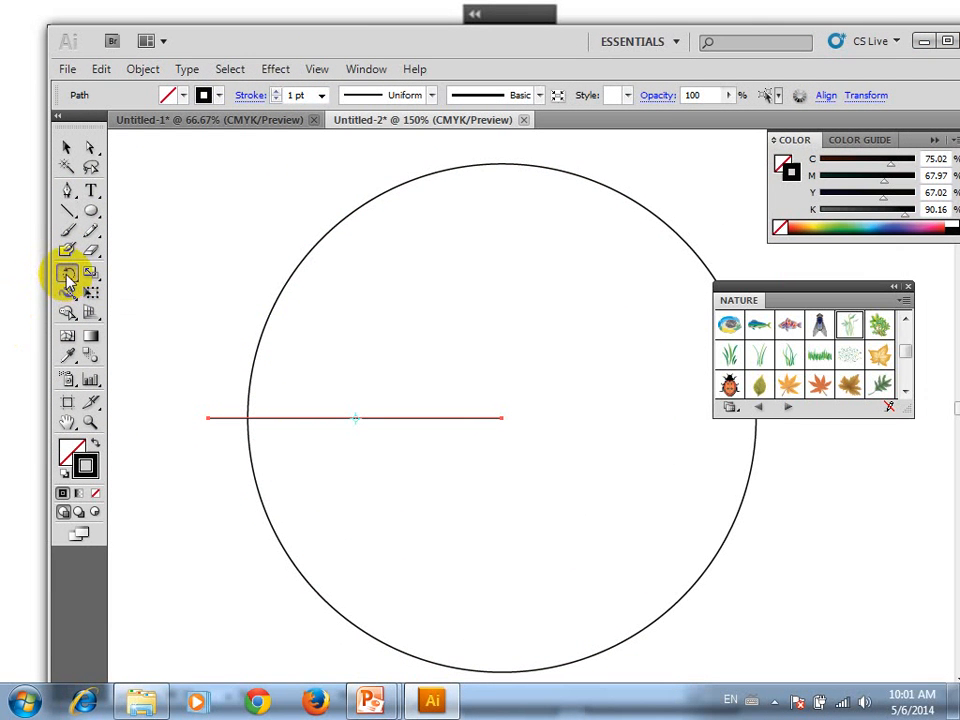
{"action": "double_click", "coordinate": [67, 274]}
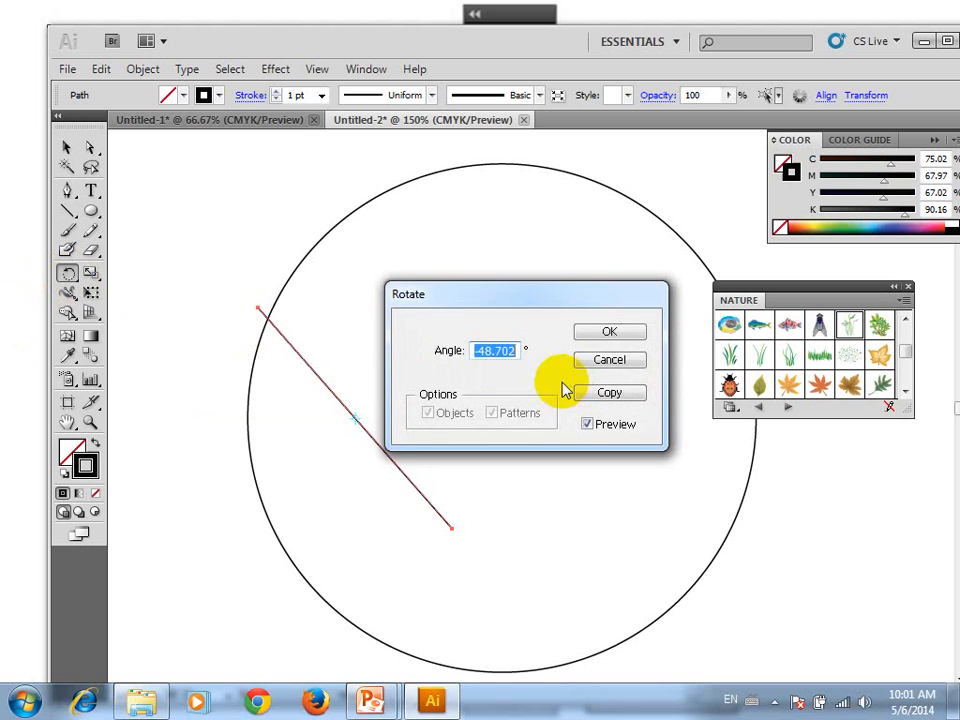
{"action": "left_click", "coordinate": [608, 361]}
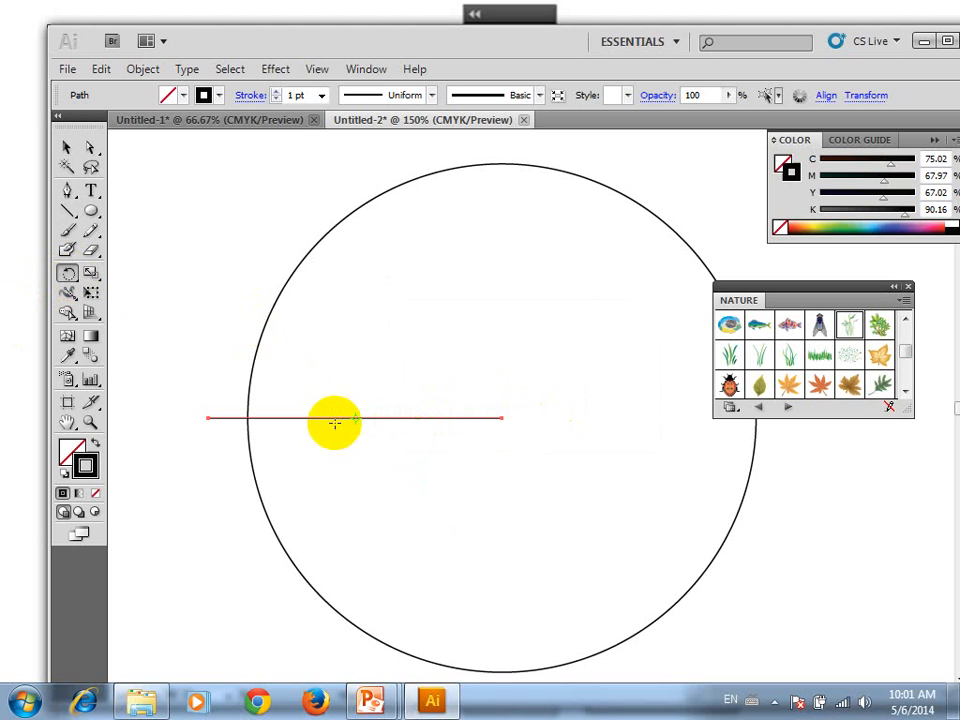
{"action": "left_click_drag", "start_coordinate": [355, 418], "coordinate": [493, 411]}
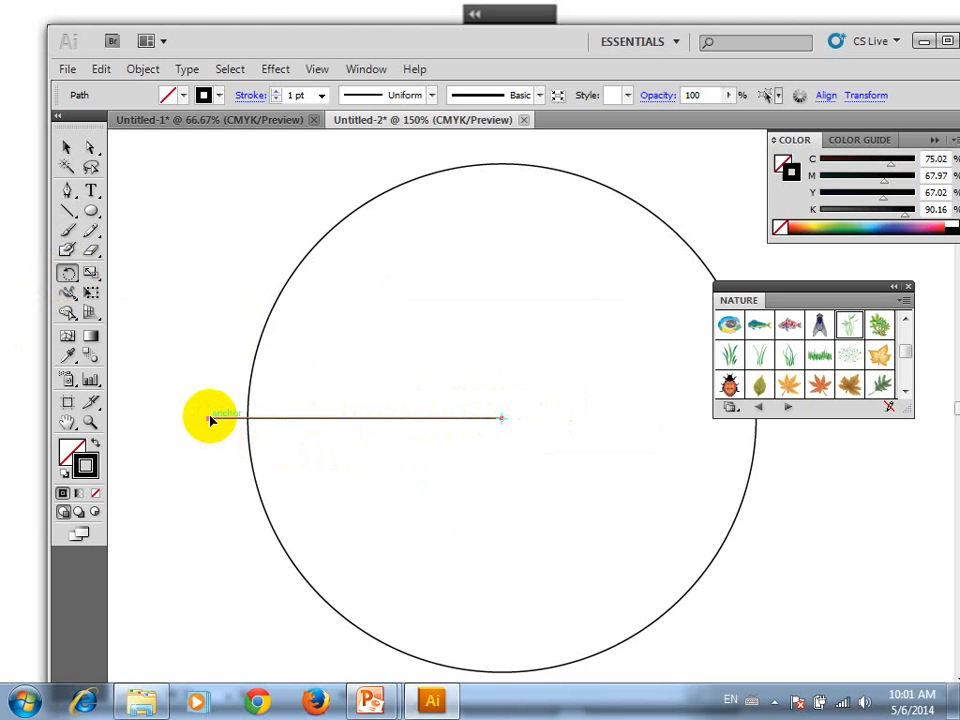
{"action": "left_click_drag", "start_coordinate": [210, 418], "coordinate": [305, 228]}
{"action": "key", "text": "ctrl+d"}
{"action": "key", "text": "ctrl+d"}
{"action": "key", "text": "ctrl+d"}
{"action": "key", "text": "ctrl+d"}
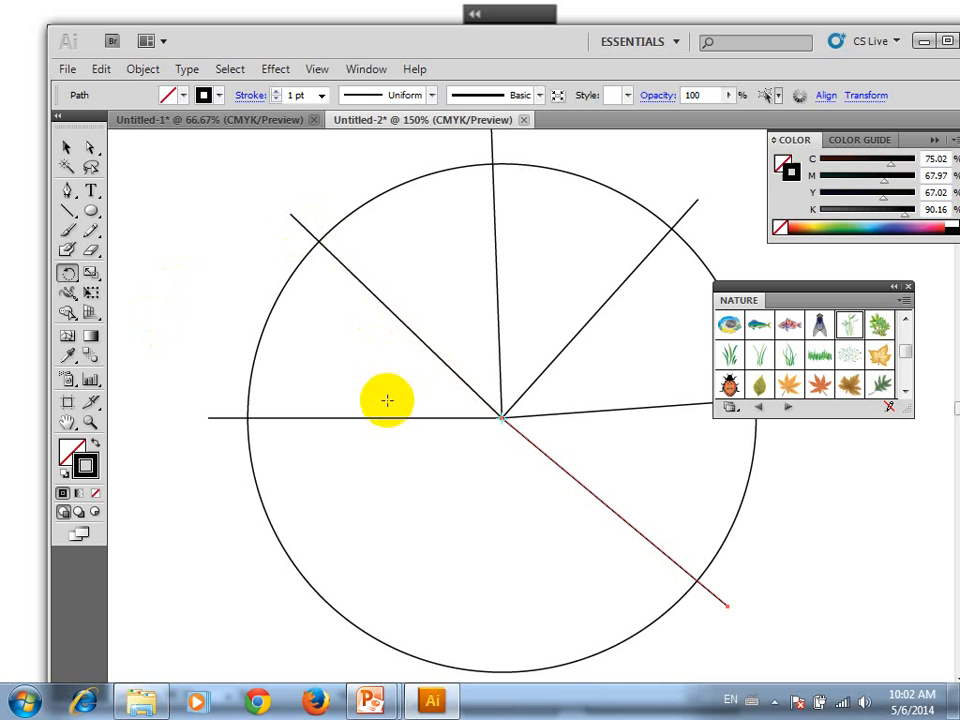
Set the stroke colour of the horizontal left spoke to white
{"action": "key", "text": "v"}
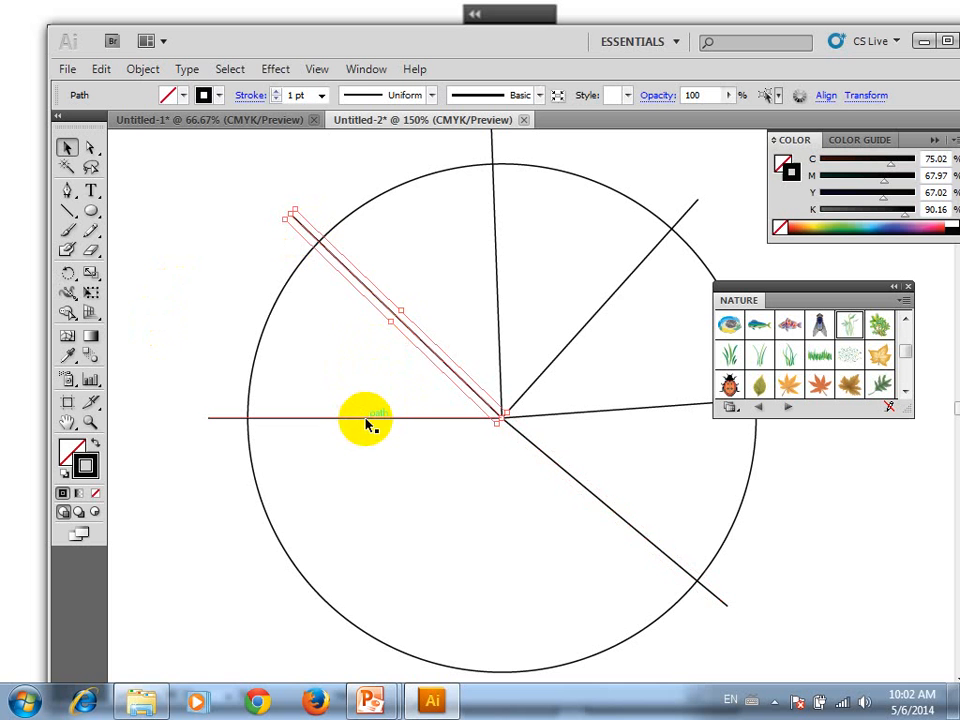
{"action": "left_click", "coordinate": [369, 418]}
{"action": "double_click", "coordinate": [87, 468]}
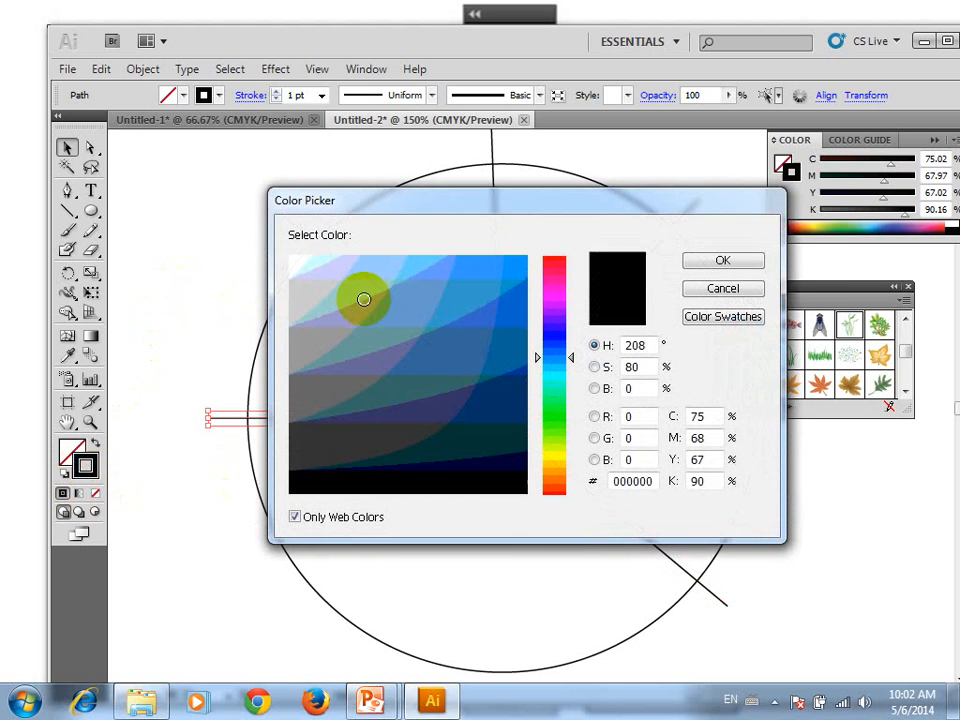
{"action": "left_click_drag", "start_coordinate": [364, 298], "coordinate": [261, 229]}
{"action": "left_click", "coordinate": [735, 265]}
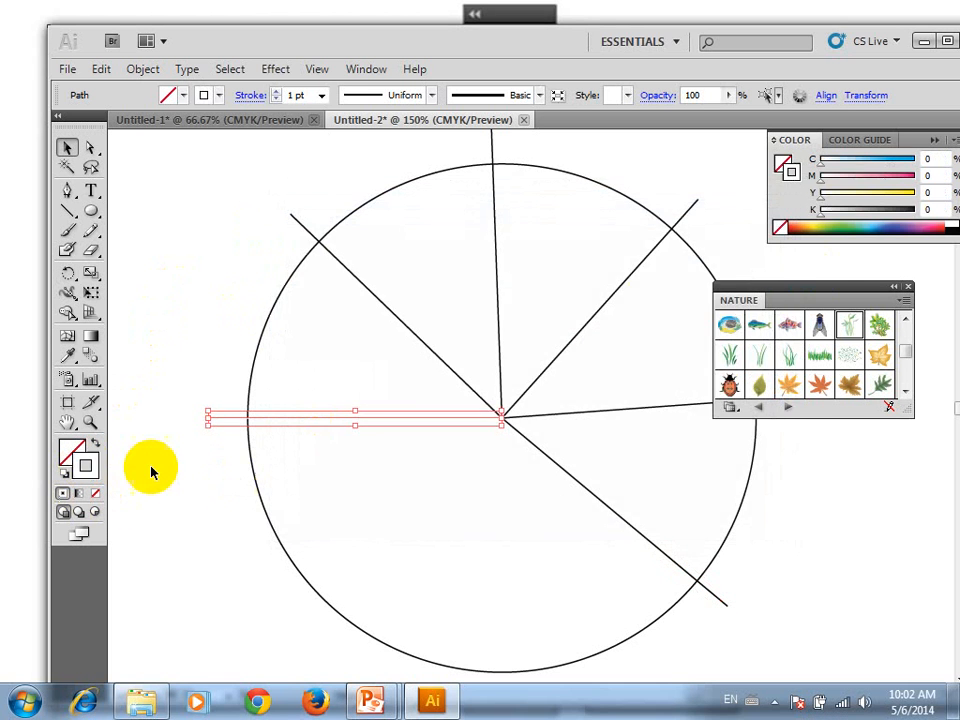
Set the stroke colour of the upper-left spoke to a bright blue
{"action": "left_click", "coordinate": [376, 297]}
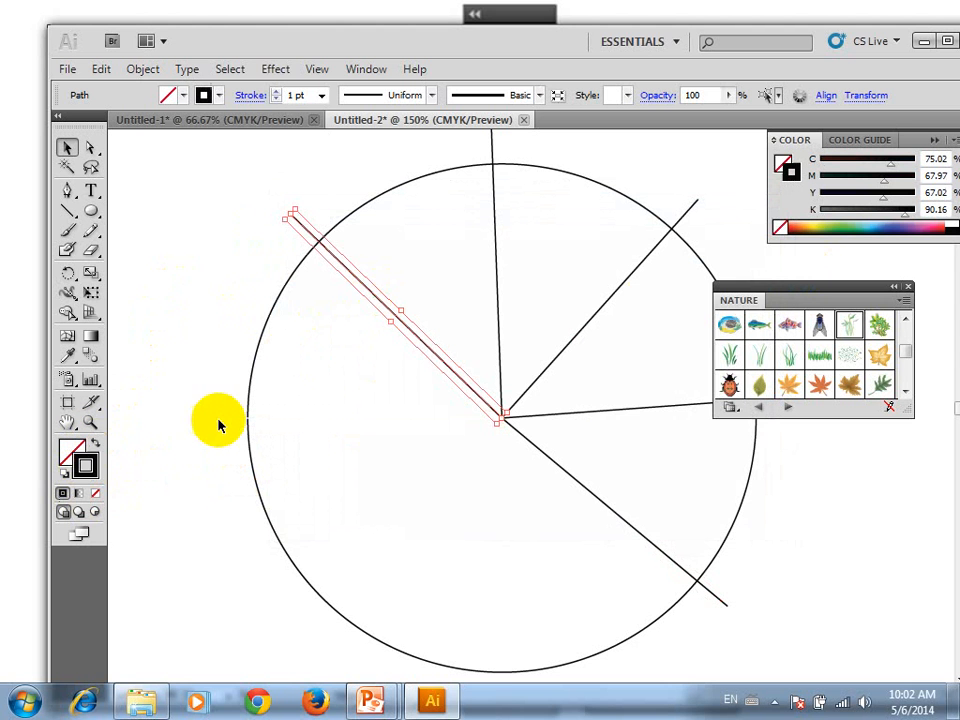
{"action": "double_click", "coordinate": [87, 465]}
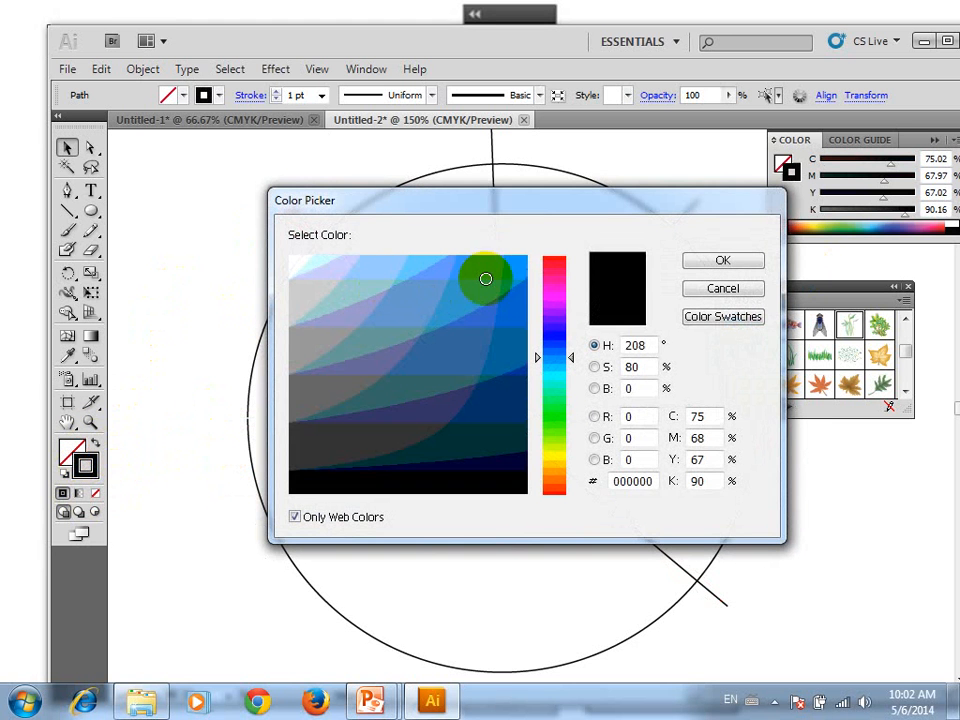
{"action": "left_click", "coordinate": [517, 268]}
{"action": "left_click", "coordinate": [722, 260]}
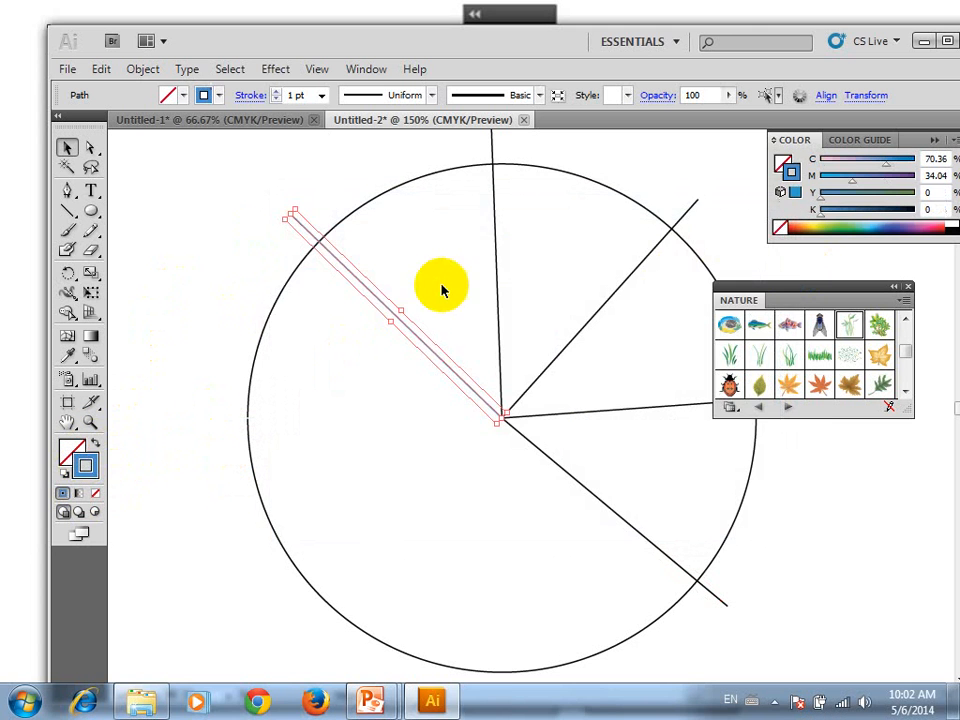
Set the stroke colour of the near-vertical upper spoke to bright red
{"action": "left_click", "coordinate": [495, 260]}
{"action": "double_click", "coordinate": [90, 460]}
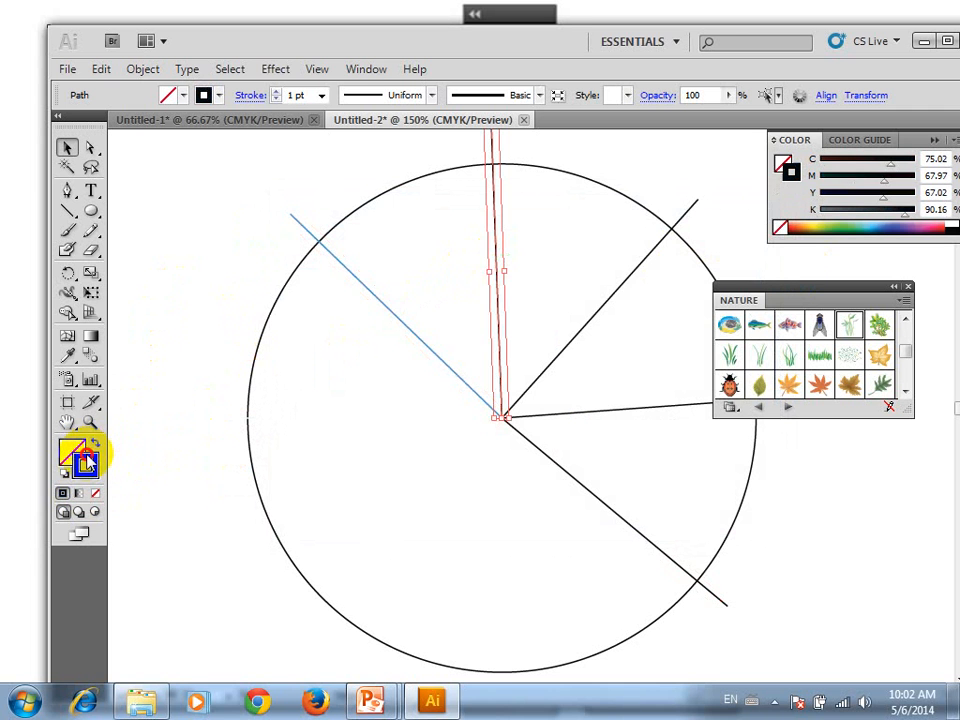
{"action": "left_click", "coordinate": [555, 259]}
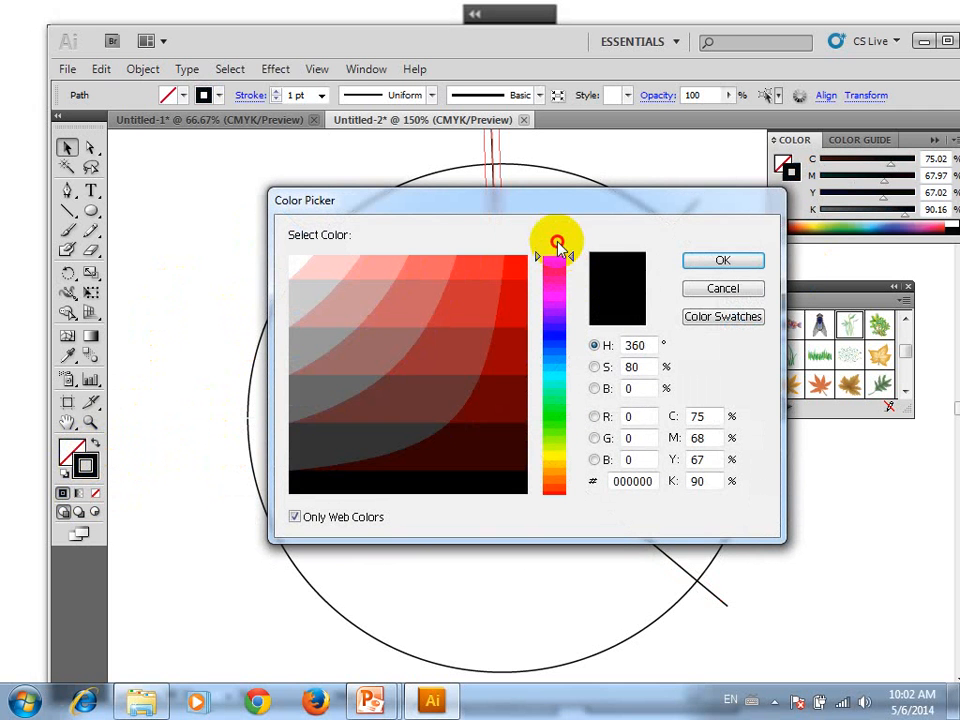
{"action": "left_click", "coordinate": [526, 258]}
{"action": "left_click", "coordinate": [722, 260]}
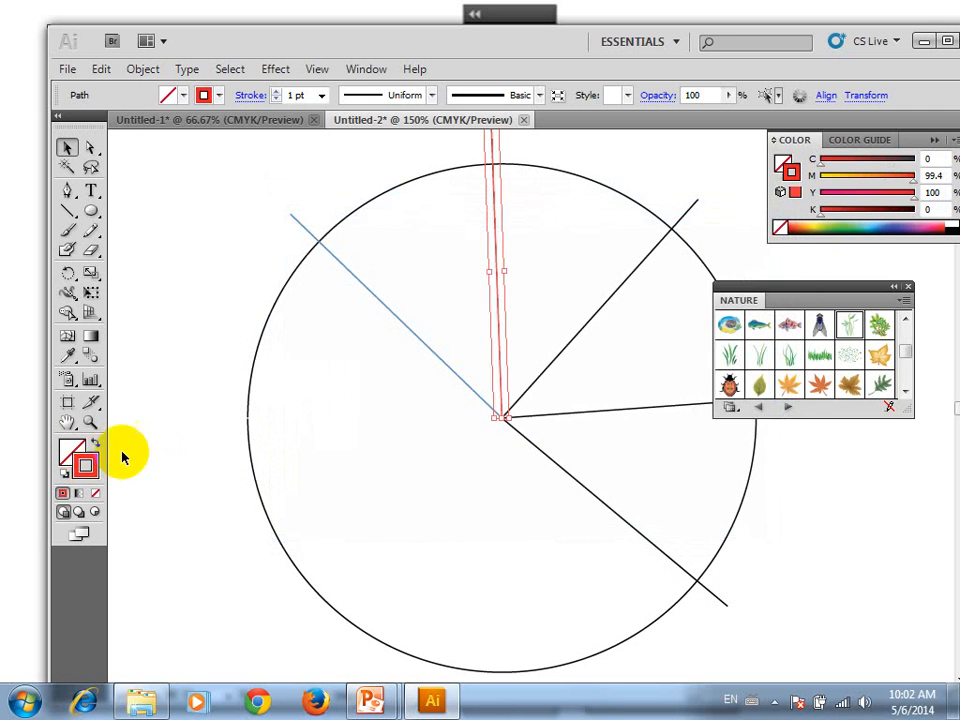
Set the stroke colour of the upper-right spoke to yellow
{"action": "left_click", "coordinate": [614, 302]}
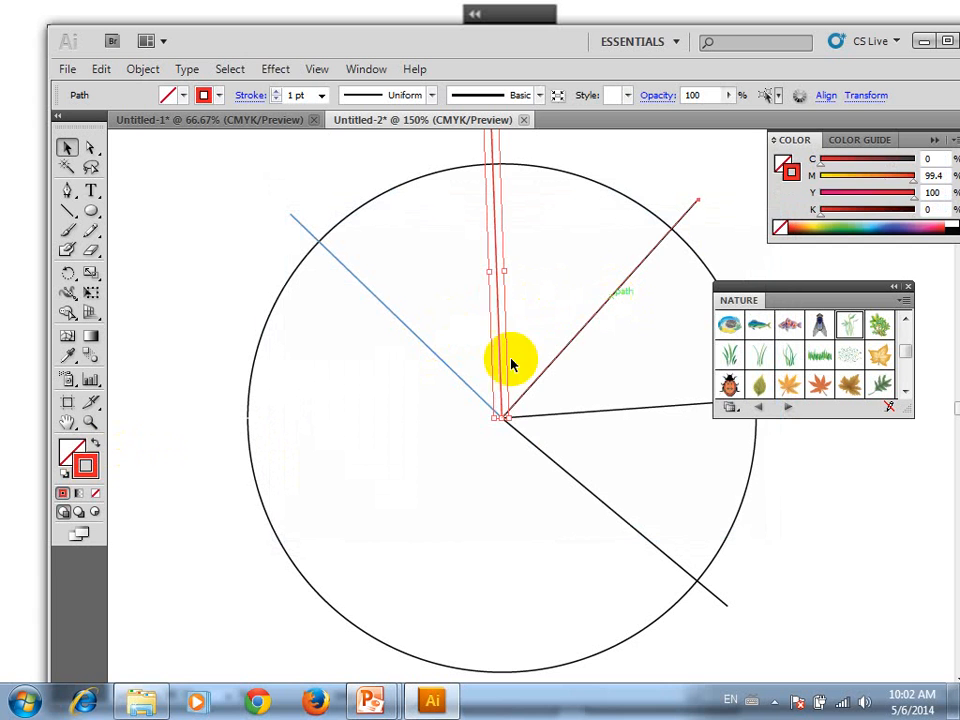
{"action": "double_click", "coordinate": [96, 466]}
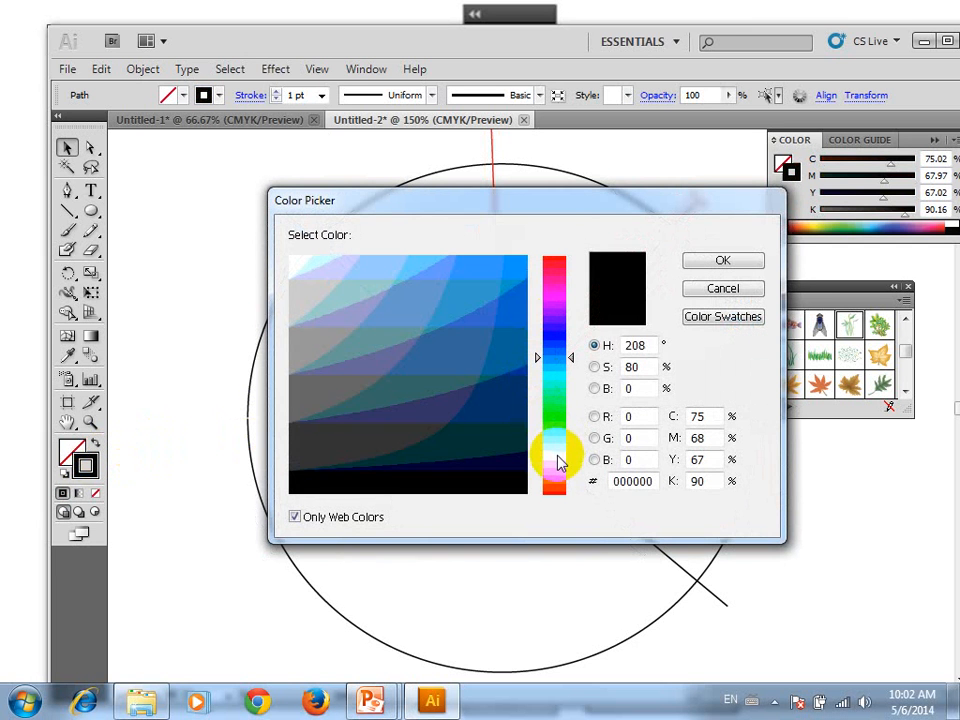
{"action": "left_click", "coordinate": [555, 456]}
{"action": "left_click_drag", "start_coordinate": [499, 309], "coordinate": [555, 242]}
{"action": "left_click", "coordinate": [690, 260]}
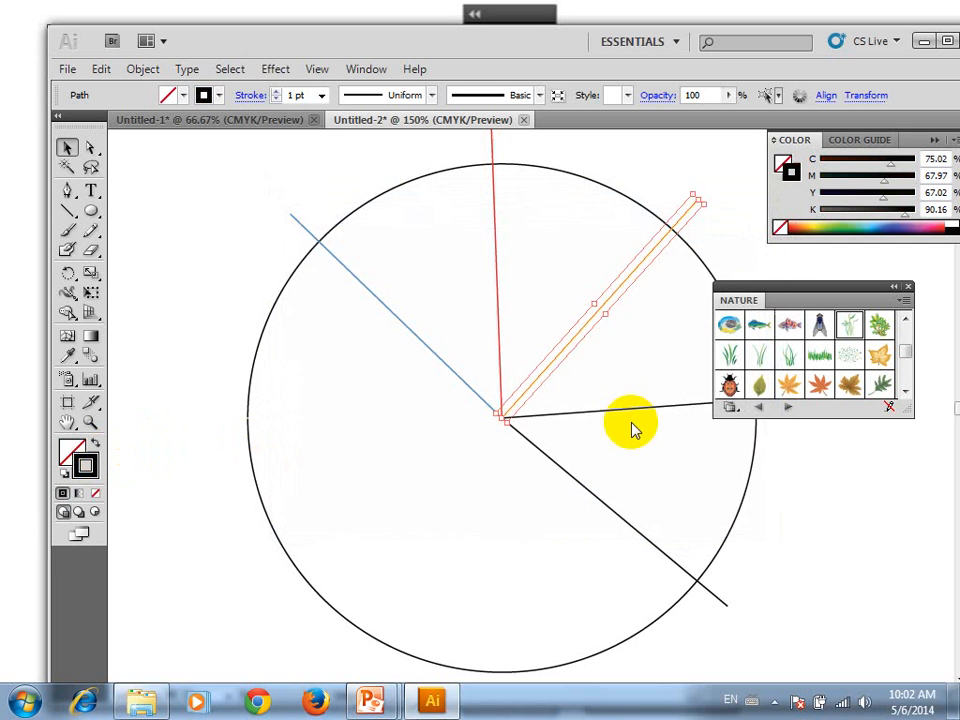
Set the stroke colour of the near-horizontal right spoke to green
{"action": "left_click", "coordinate": [628, 415]}
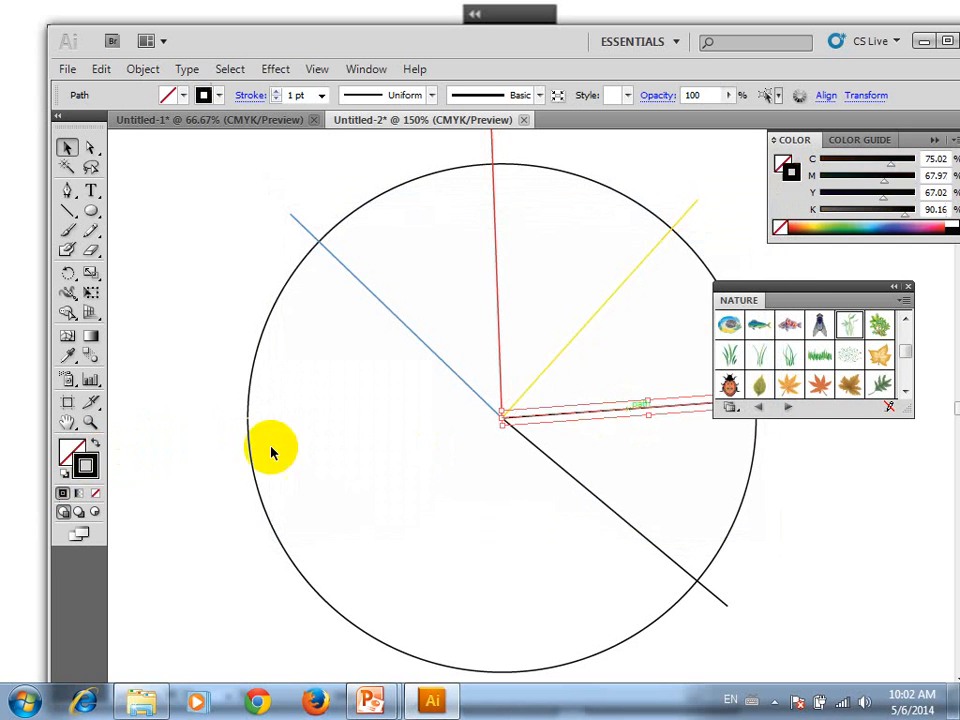
{"action": "double_click", "coordinate": [93, 468]}
{"action": "left_click", "coordinate": [557, 414]}
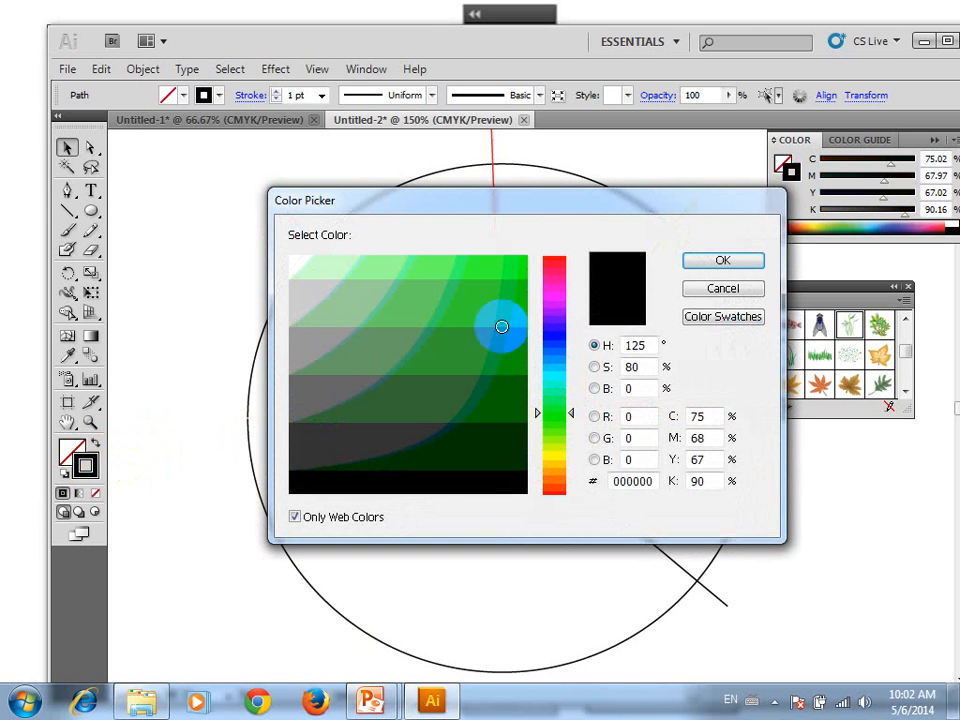
{"action": "left_click_drag", "start_coordinate": [501, 326], "coordinate": [551, 246]}
{"action": "left_click", "coordinate": [716, 262]}
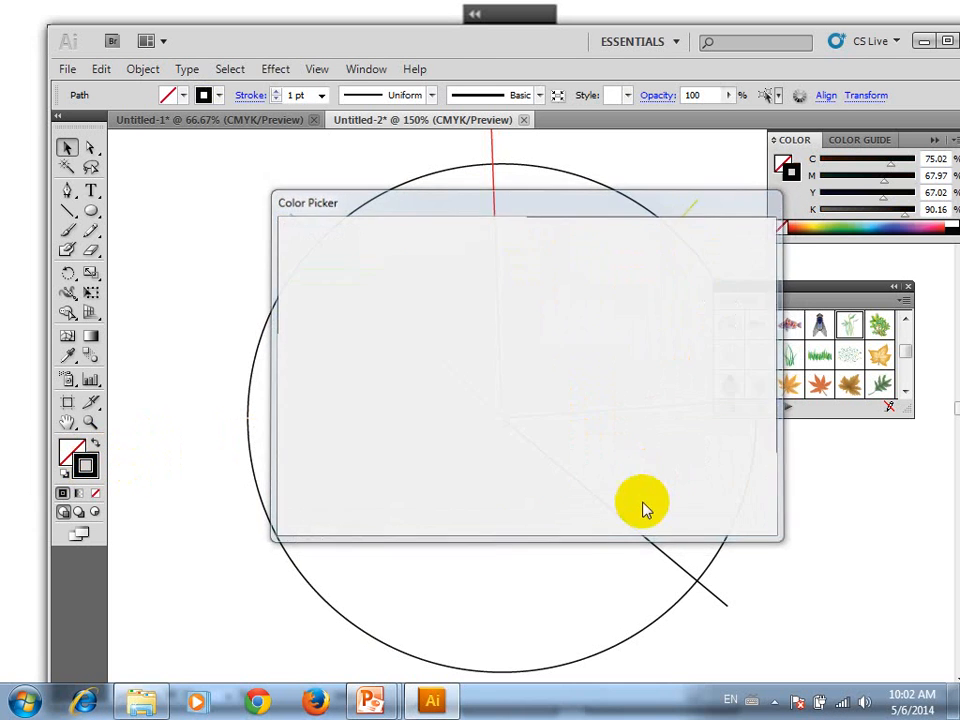
Set the stroke colour of the lower-right spoke to magenta (FF00FF)
{"action": "left_click", "coordinate": [650, 543]}
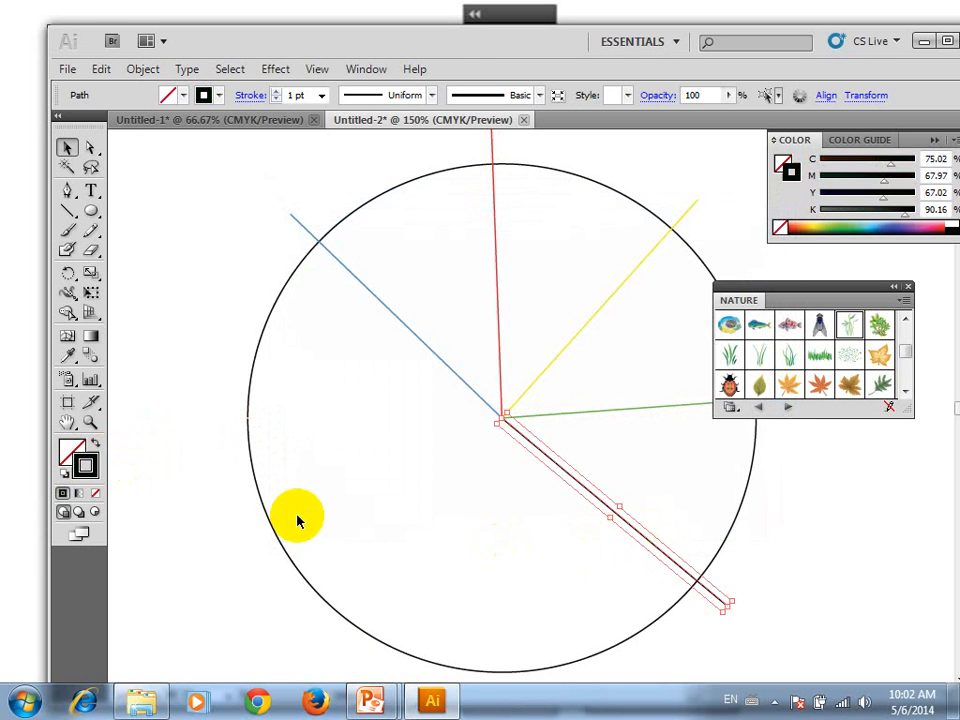
{"action": "double_click", "coordinate": [76, 476]}
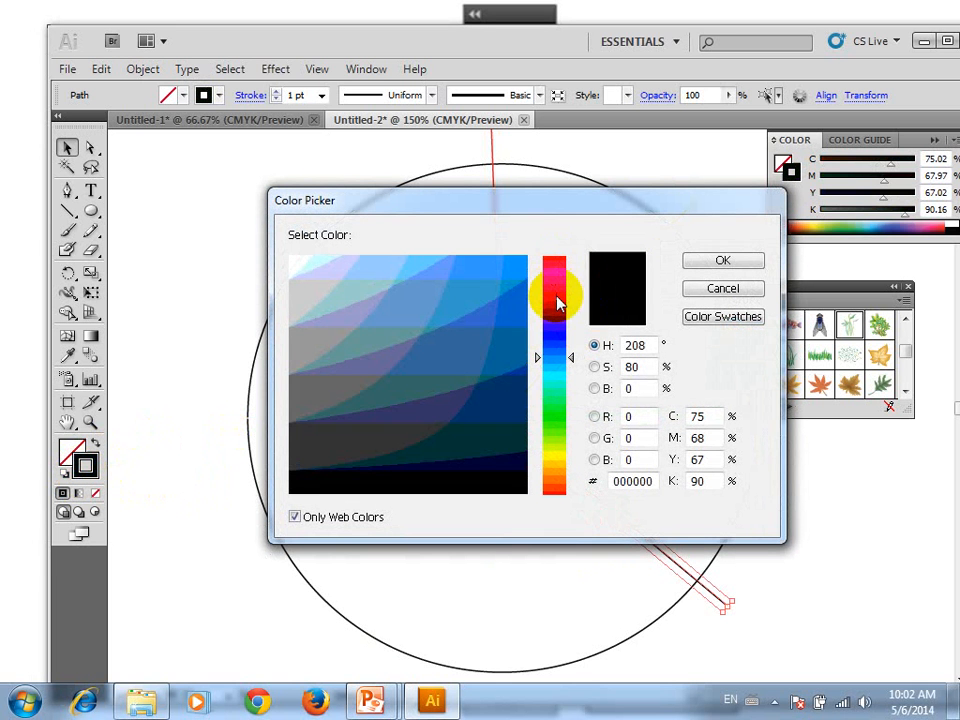
{"action": "left_click", "coordinate": [557, 296]}
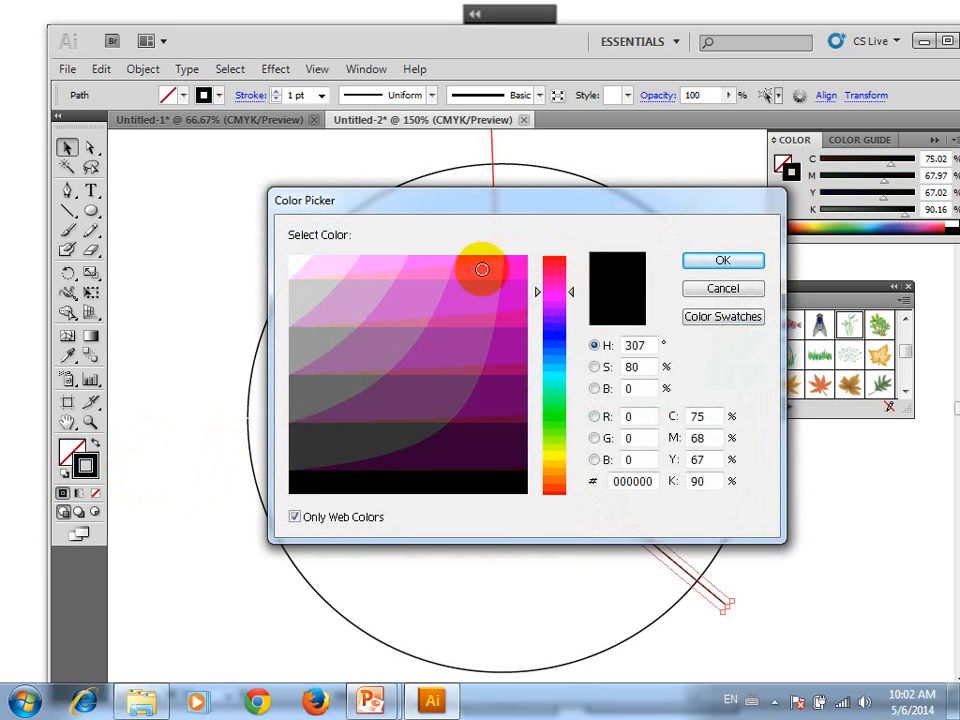
{"action": "left_click", "coordinate": [518, 257]}
{"action": "left_click", "coordinate": [720, 262]}
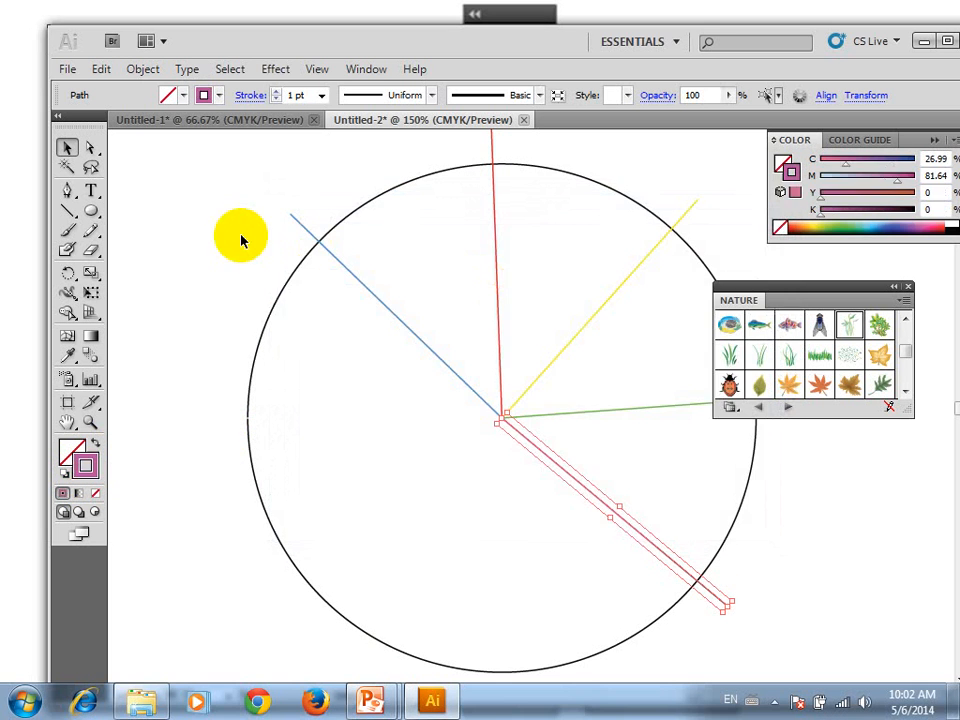
Repeat the rotation once more to add a spoke pointing down, and set its stroke colour to white
{"action": "key", "text": "ctrl+d"}
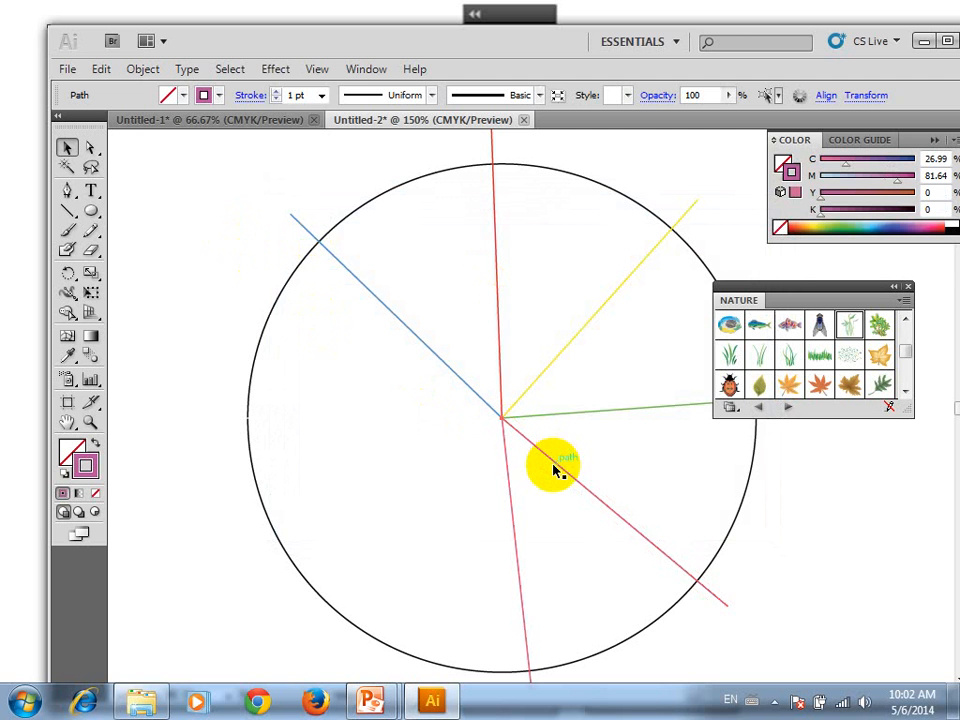
{"action": "double_click", "coordinate": [84, 468]}
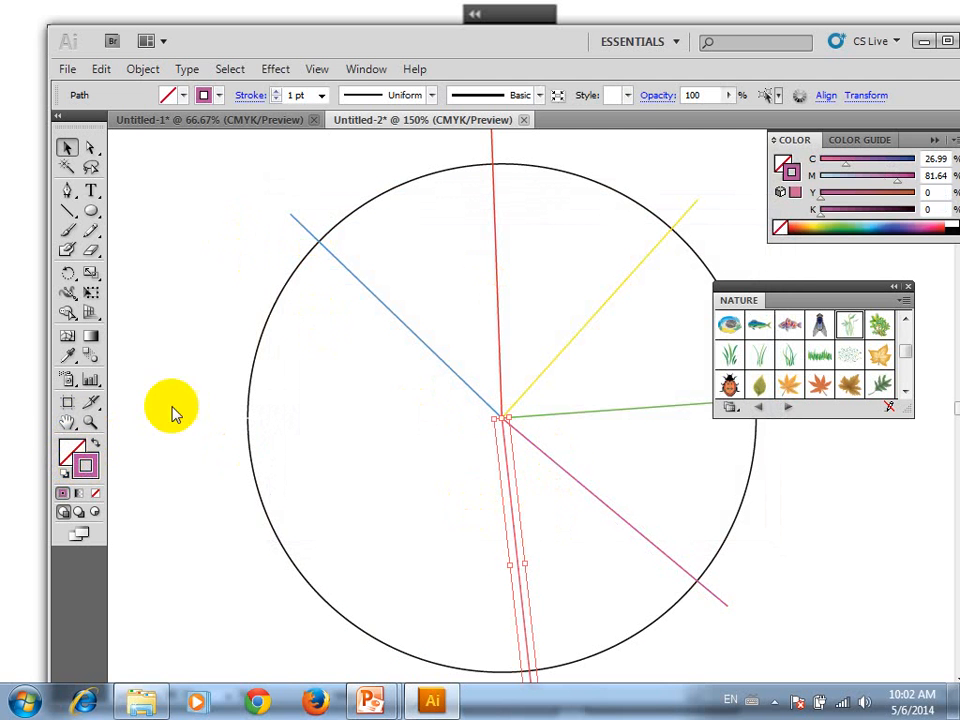
{"action": "left_click_drag", "start_coordinate": [317, 276], "coordinate": [243, 224]}
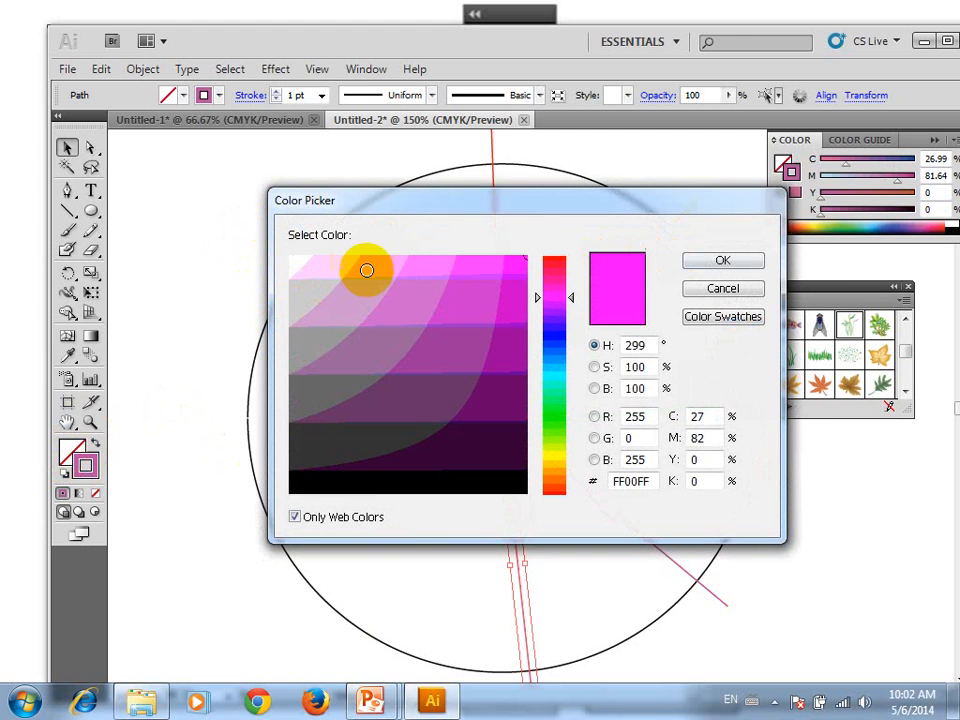
{"action": "left_click_drag", "start_coordinate": [304, 266], "coordinate": [266, 240]}
{"action": "left_click", "coordinate": [728, 264]}
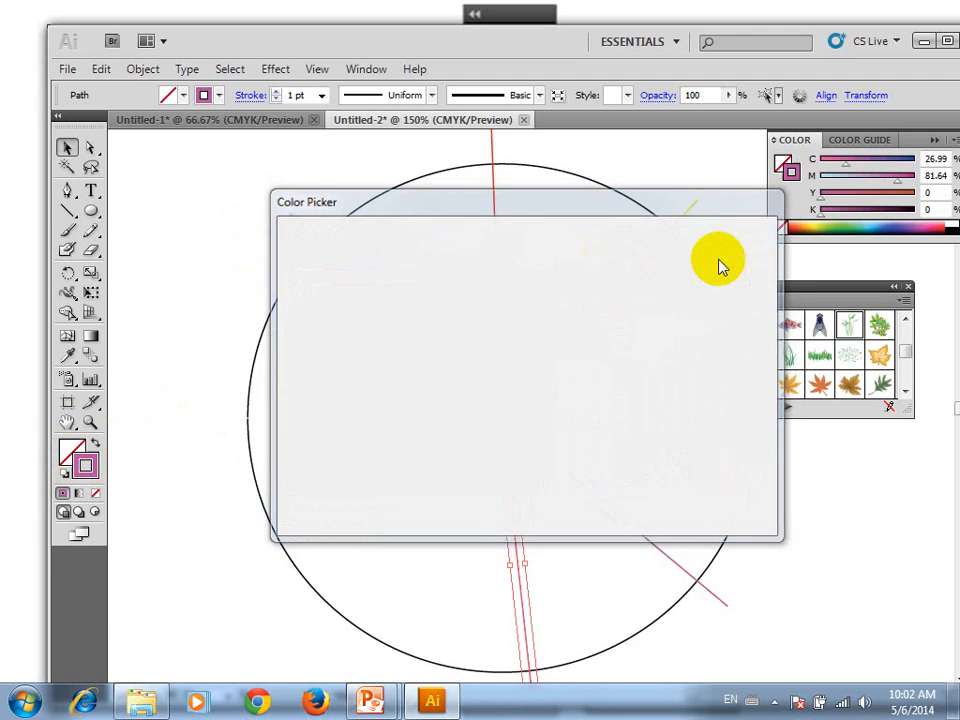
{"action": "left_click", "coordinate": [210, 390]}
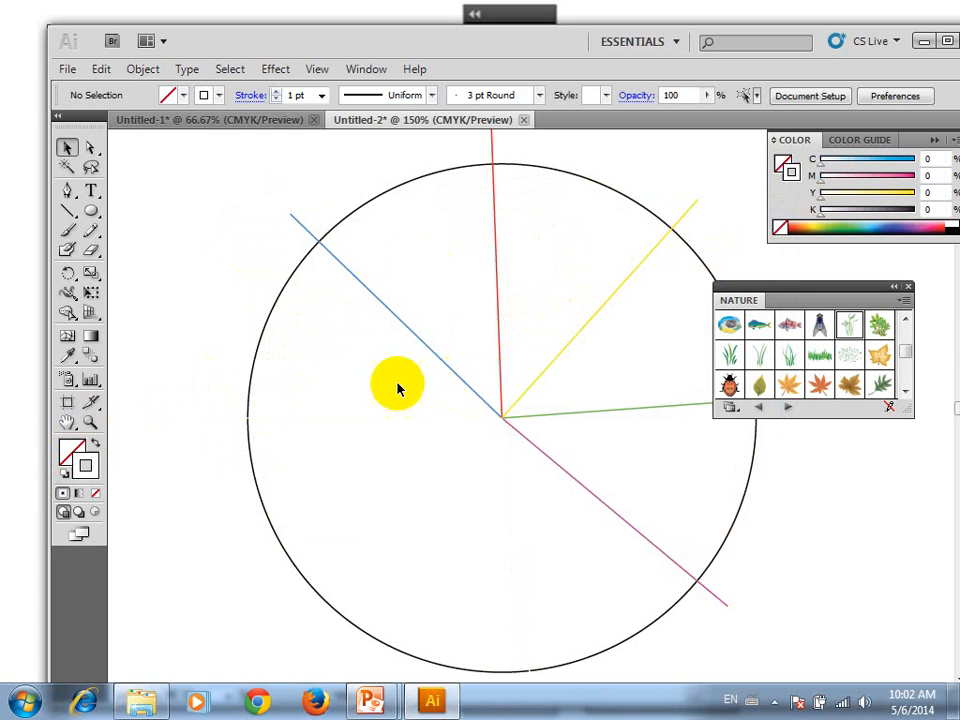
Set the Blend tool's spacing to Smooth Color
{"action": "double_click", "coordinate": [92, 366]}
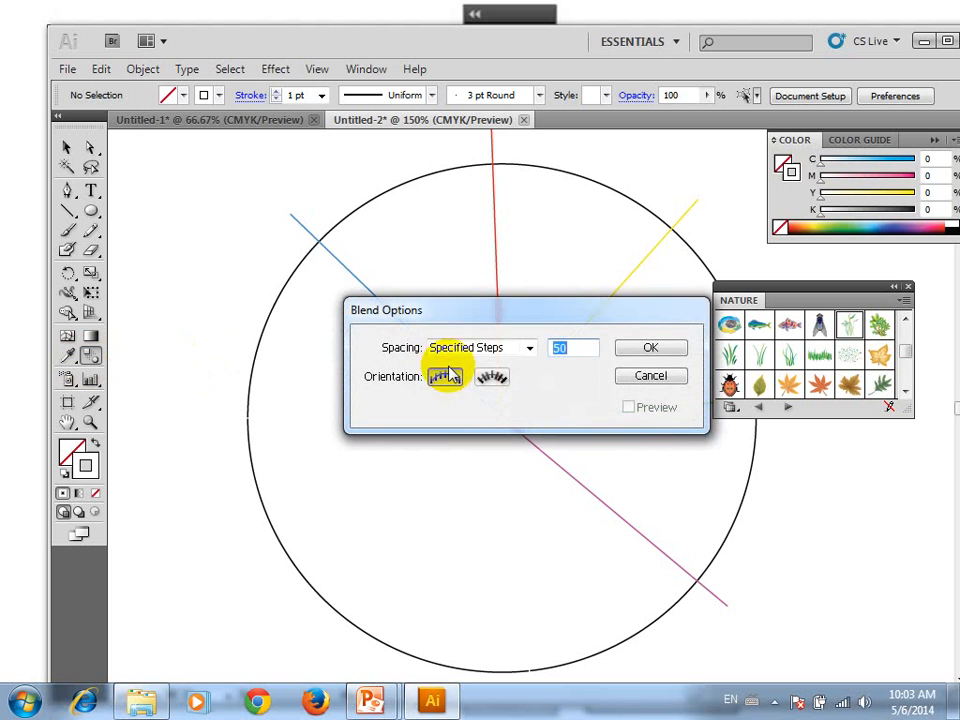
{"action": "left_click", "coordinate": [489, 349]}
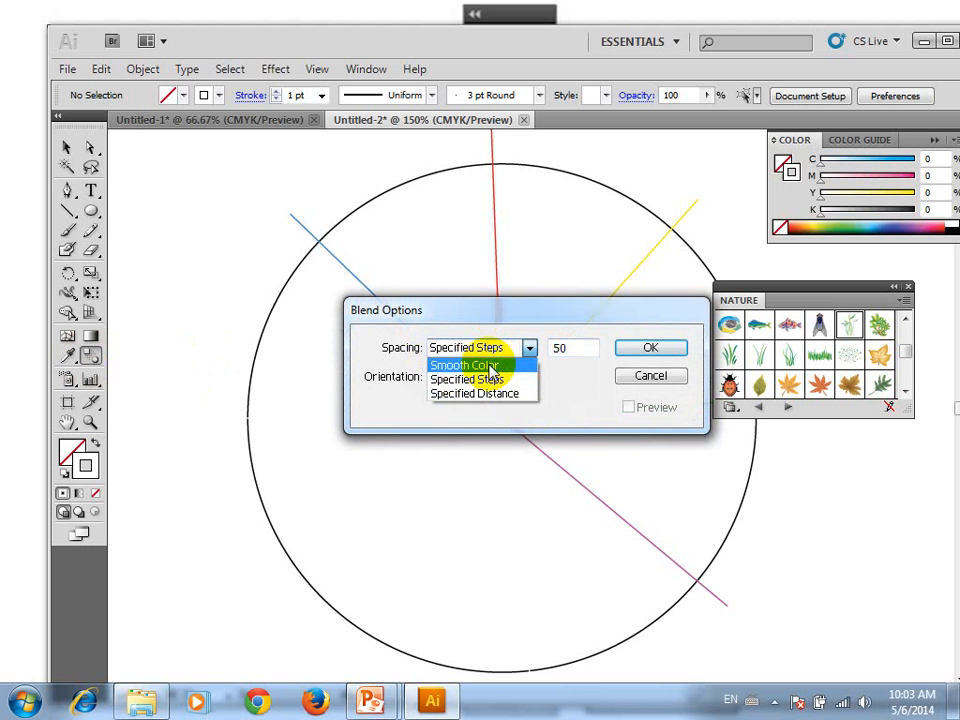
{"action": "left_click", "coordinate": [489, 366]}
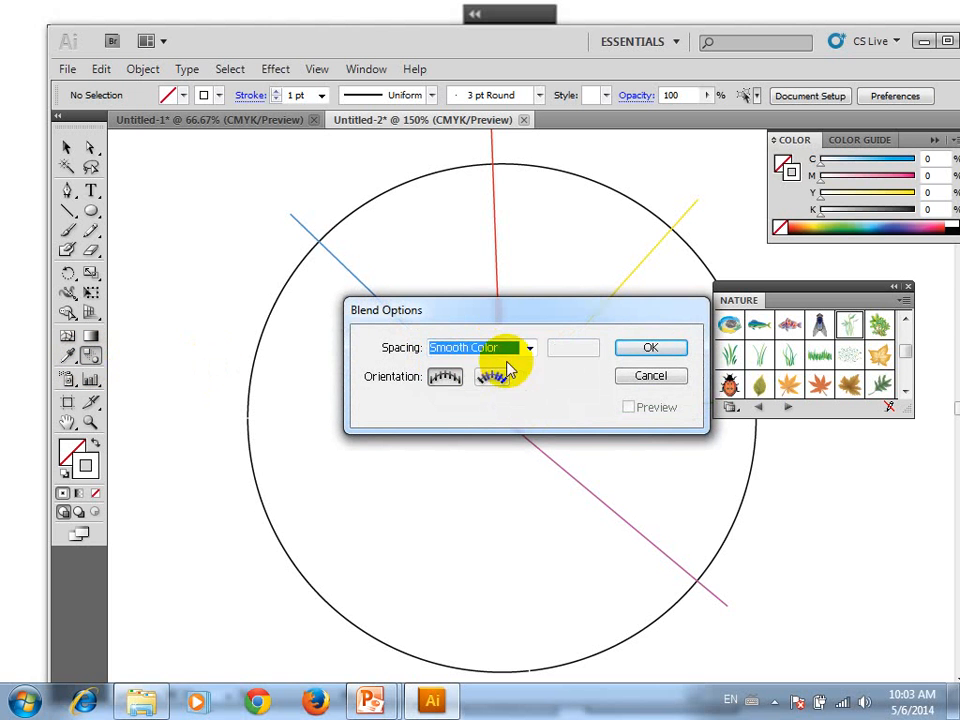
{"action": "left_click", "coordinate": [650, 348]}
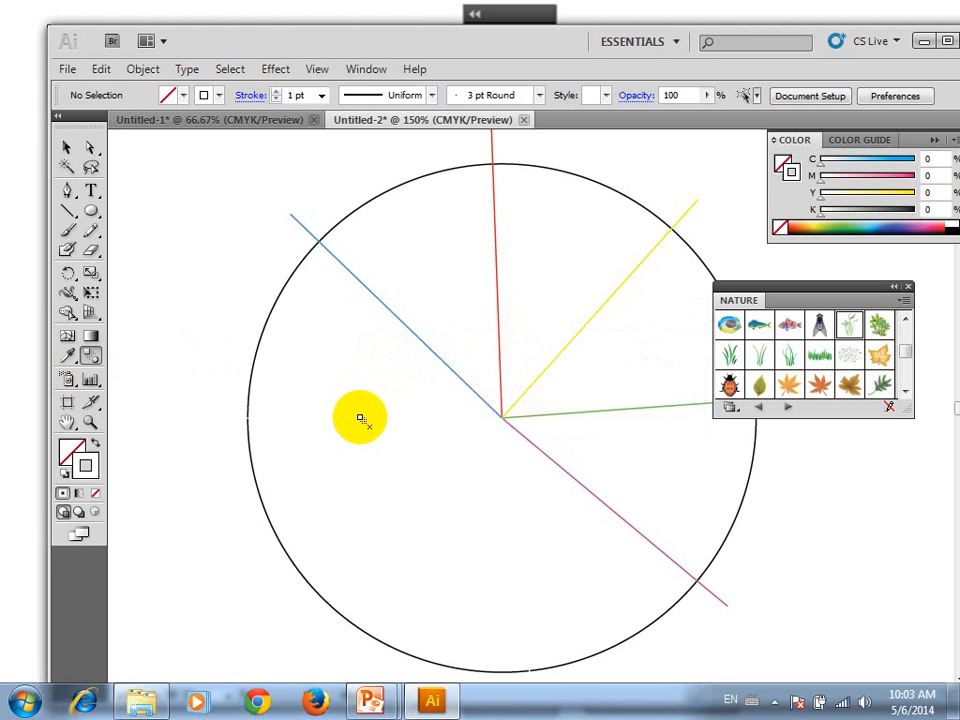
Blend the spokes clockwise in sequence from the white left one through blue, red, yellow and green to magenta, and deselect the result
{"action": "left_click", "coordinate": [408, 328]}
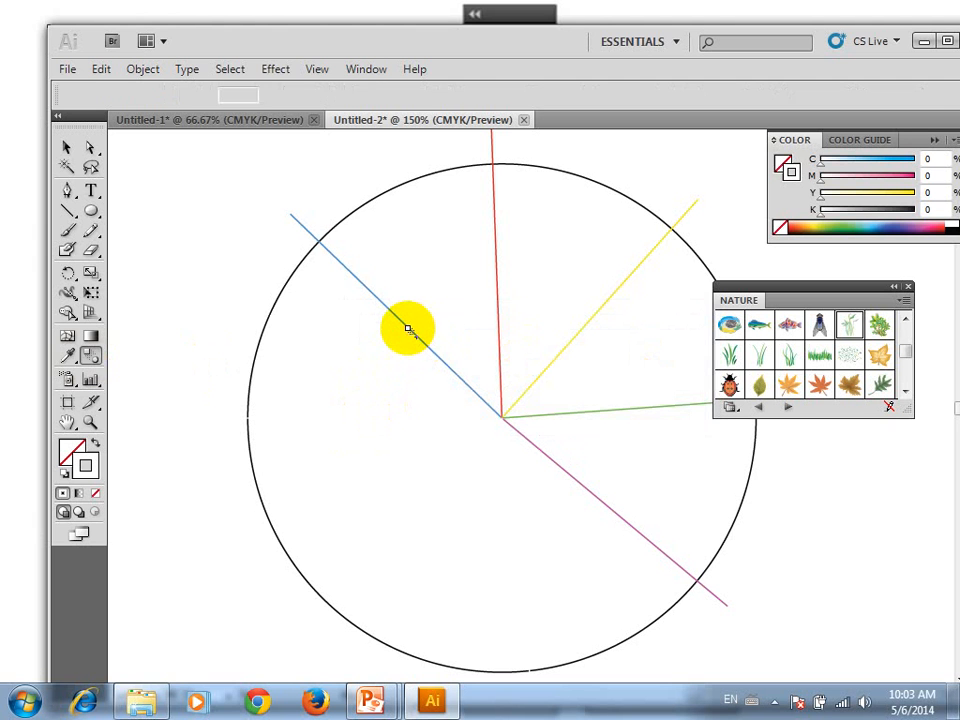
{"action": "left_click", "coordinate": [496, 268]}
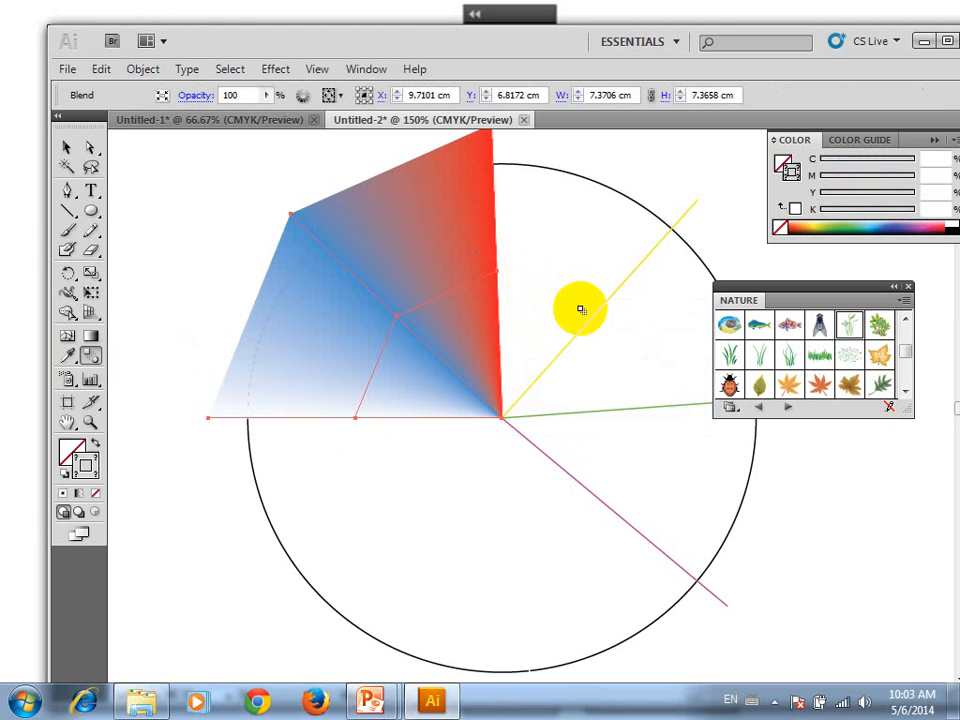
{"action": "left_click", "coordinate": [632, 410]}
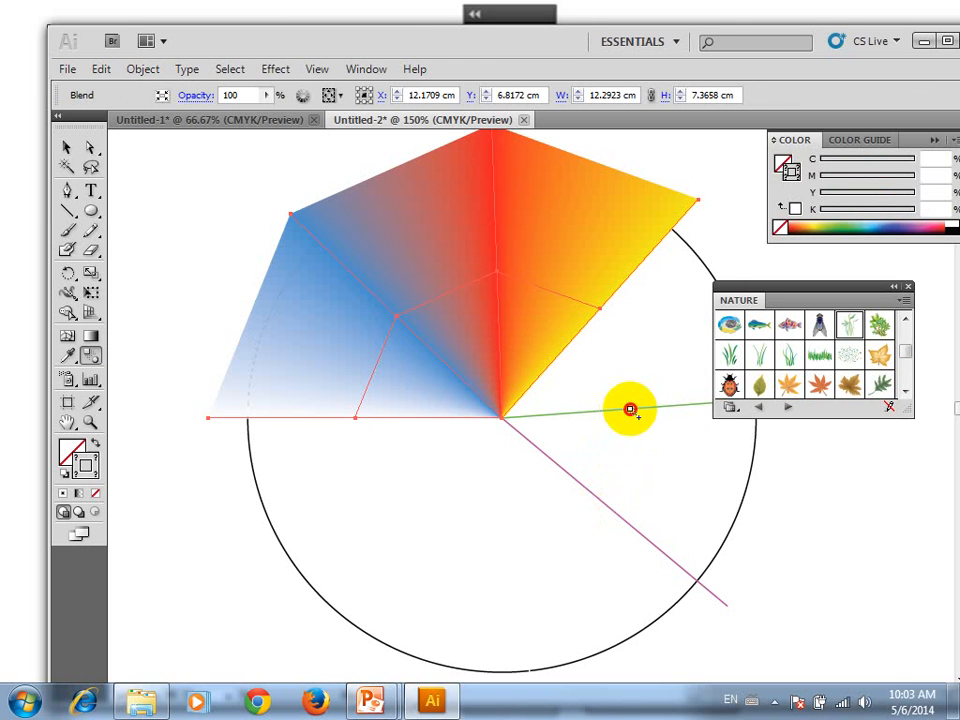
{"action": "left_click", "coordinate": [630, 409]}
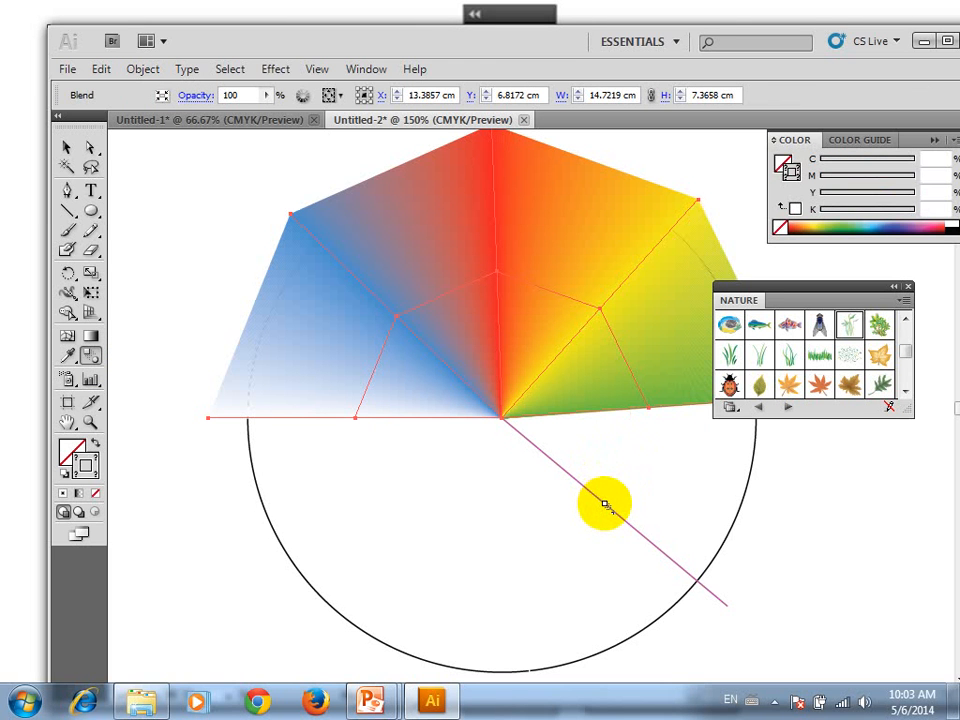
{"action": "left_click", "coordinate": [609, 505]}
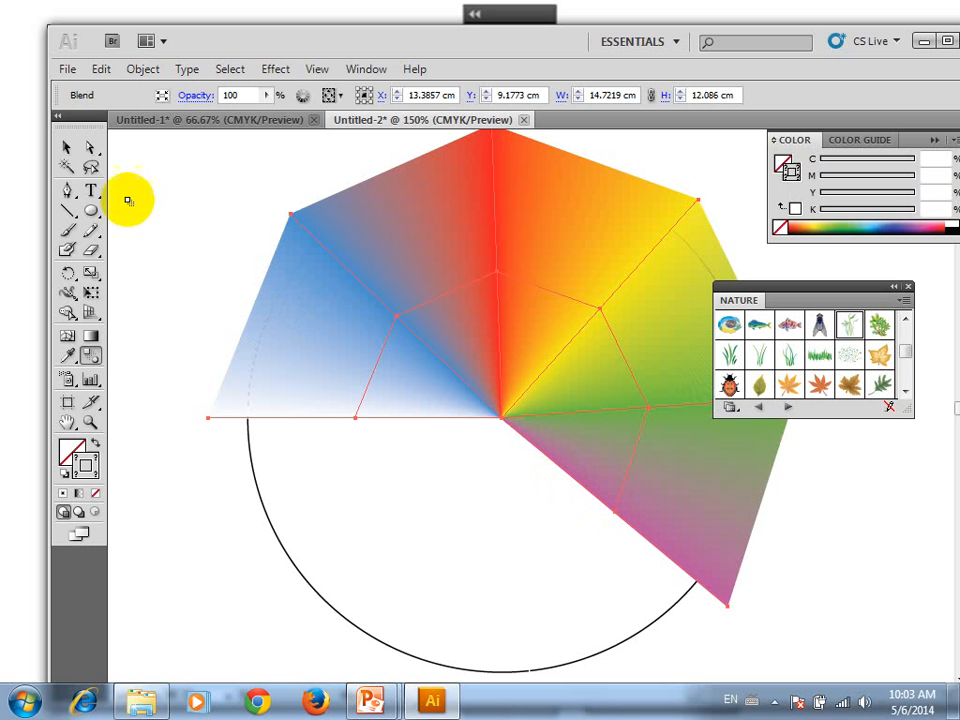
{"action": "left_click", "coordinate": [67, 148]}
{"action": "left_click", "coordinate": [162, 193]}
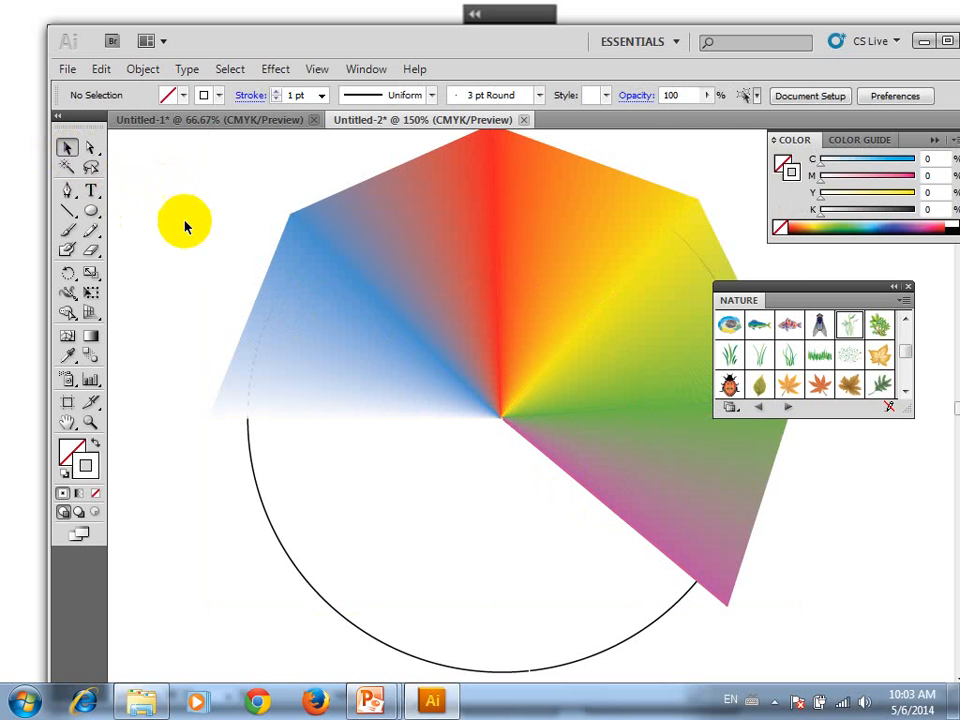
{"action": "scroll", "coordinate": [283, 328], "scroll_direction": "down", "scroll_amount": 3}
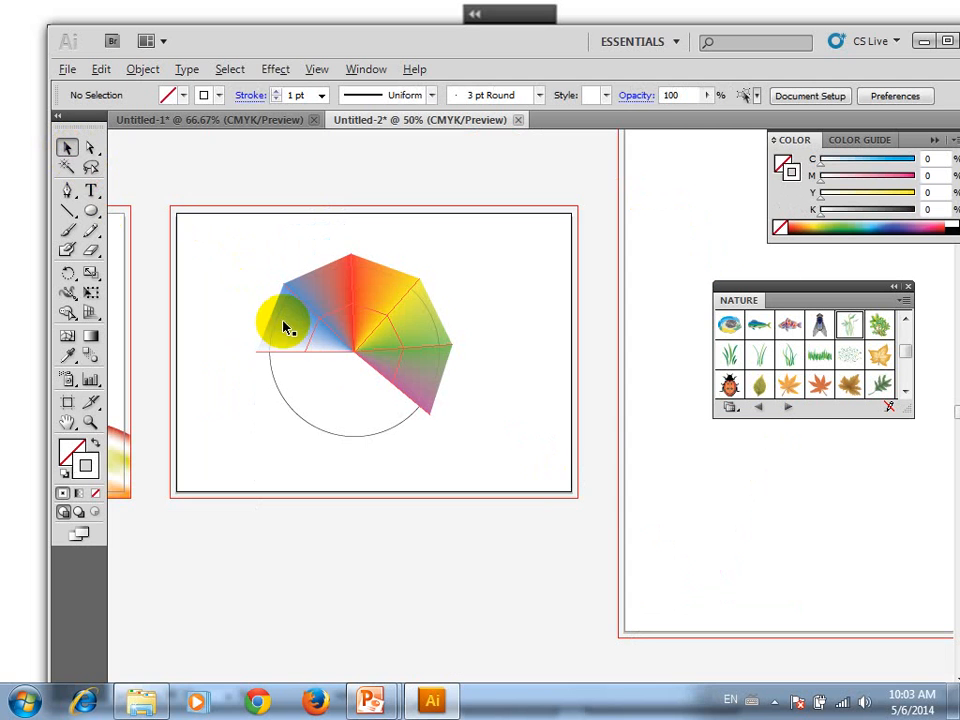
{"action": "left_click", "coordinate": [347, 437]}
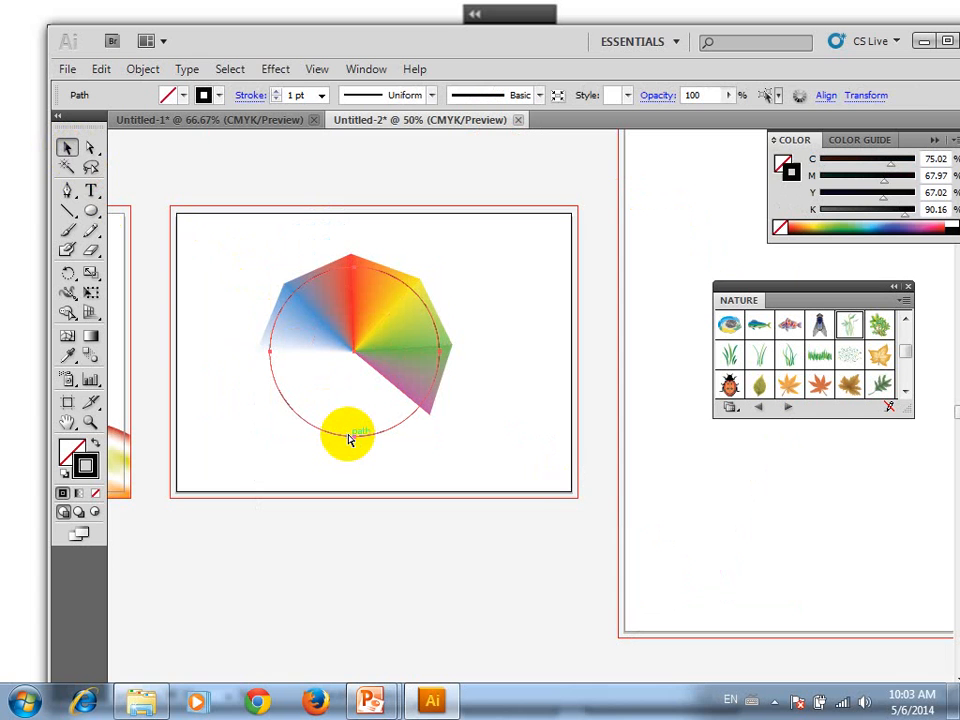
{"action": "left_click", "coordinate": [499, 369]}
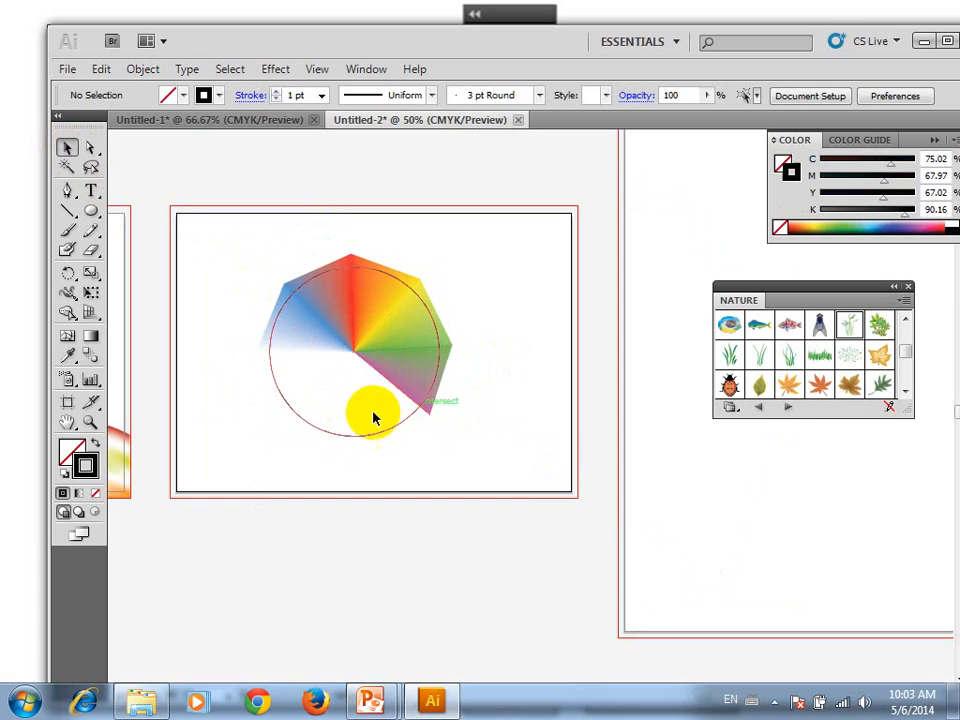
Blend the magenta spoke into the white spoke pointing down with Smooth Color spacing, and deselect the result
{"action": "left_click", "coordinate": [90, 355]}
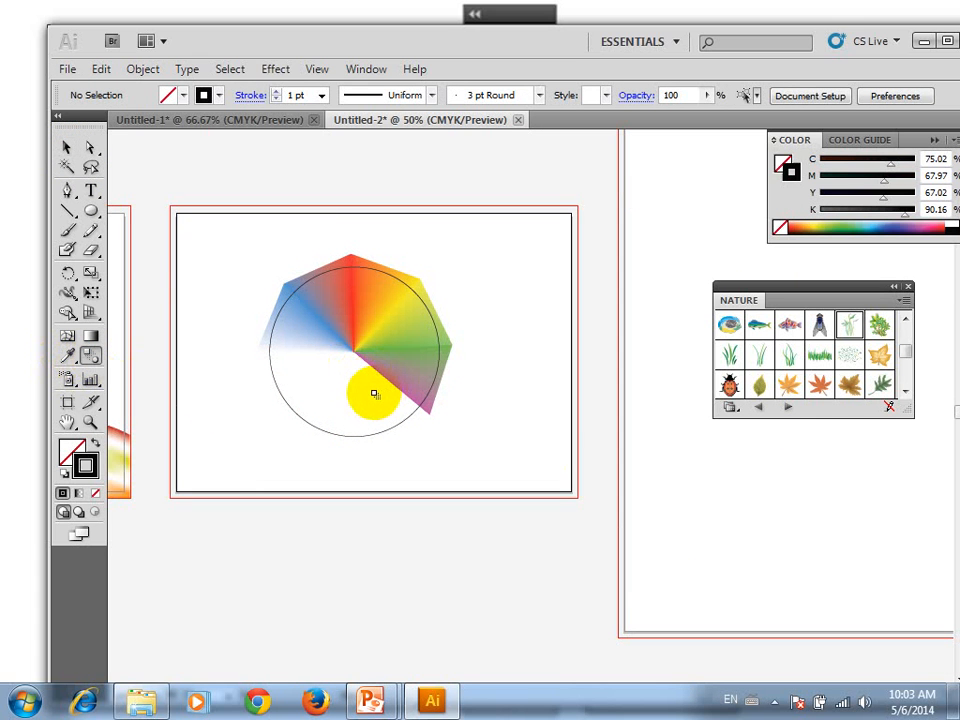
{"action": "left_click_drag", "start_coordinate": [374, 394], "coordinate": [362, 397]}
{"action": "double_click", "coordinate": [90, 357]}
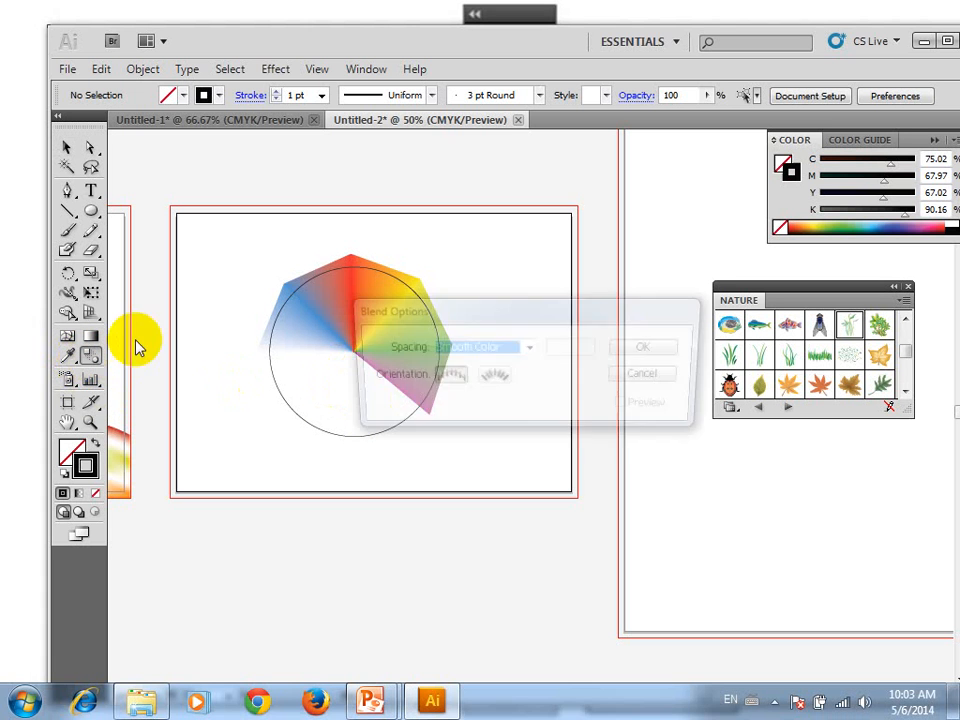
{"action": "left_click", "coordinate": [666, 348]}
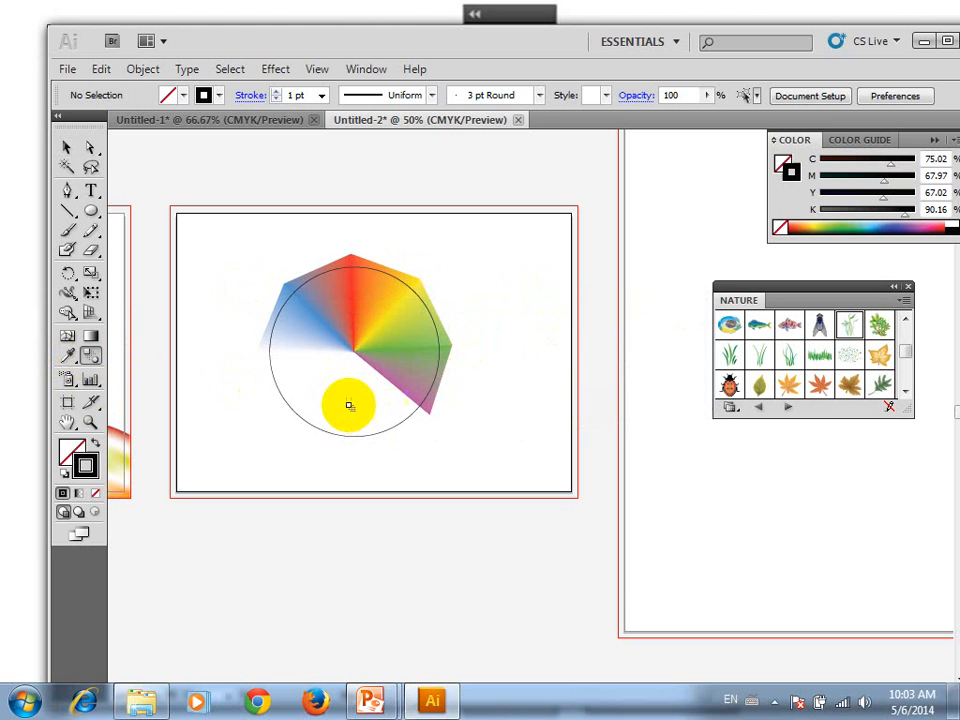
{"action": "scroll", "coordinate": [358, 395], "scroll_direction": "up", "scroll_amount": 4}
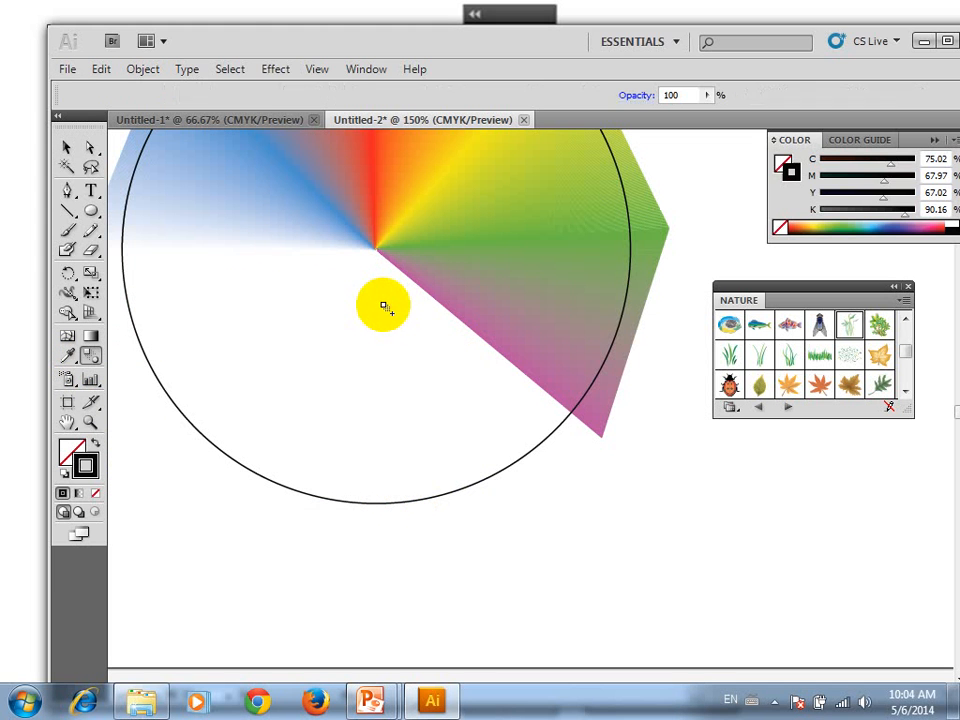
{"action": "left_click", "coordinate": [385, 306]}
{"action": "left_click", "coordinate": [63, 147]}
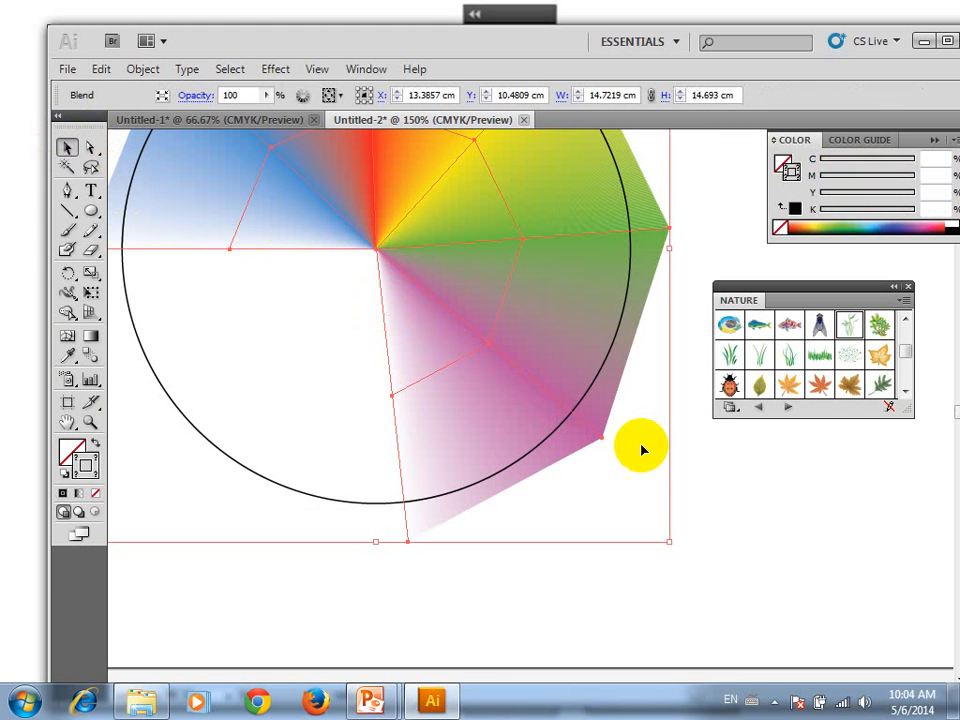
{"action": "left_click", "coordinate": [761, 538]}
{"action": "key", "text": "ctrl+0"}
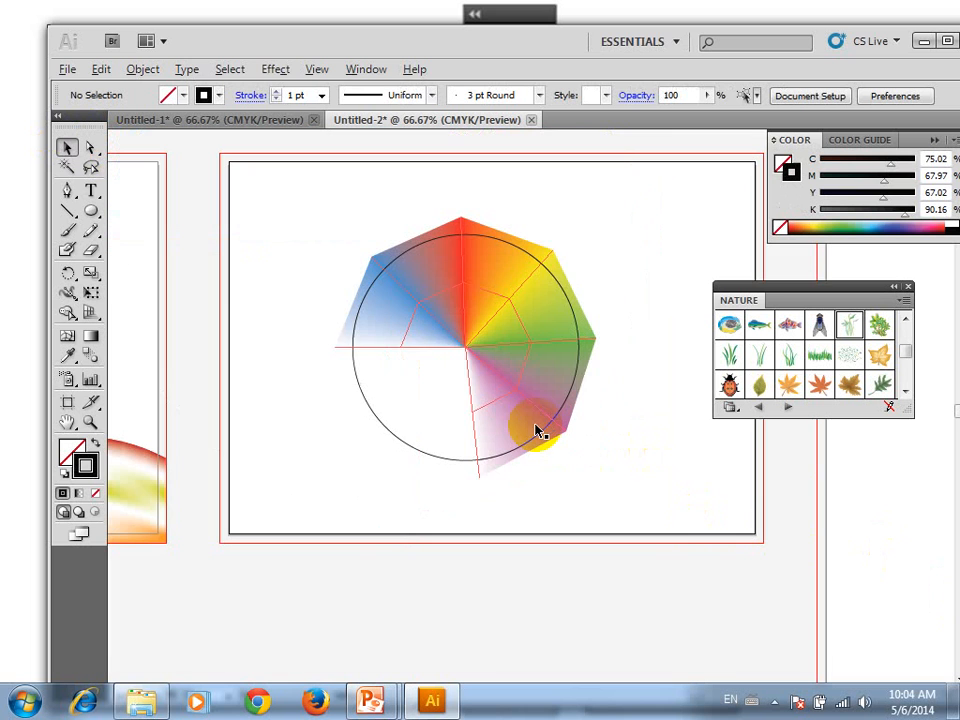
Send the circle behind the blended spokes and deselect it
{"action": "left_click", "coordinate": [550, 267]}
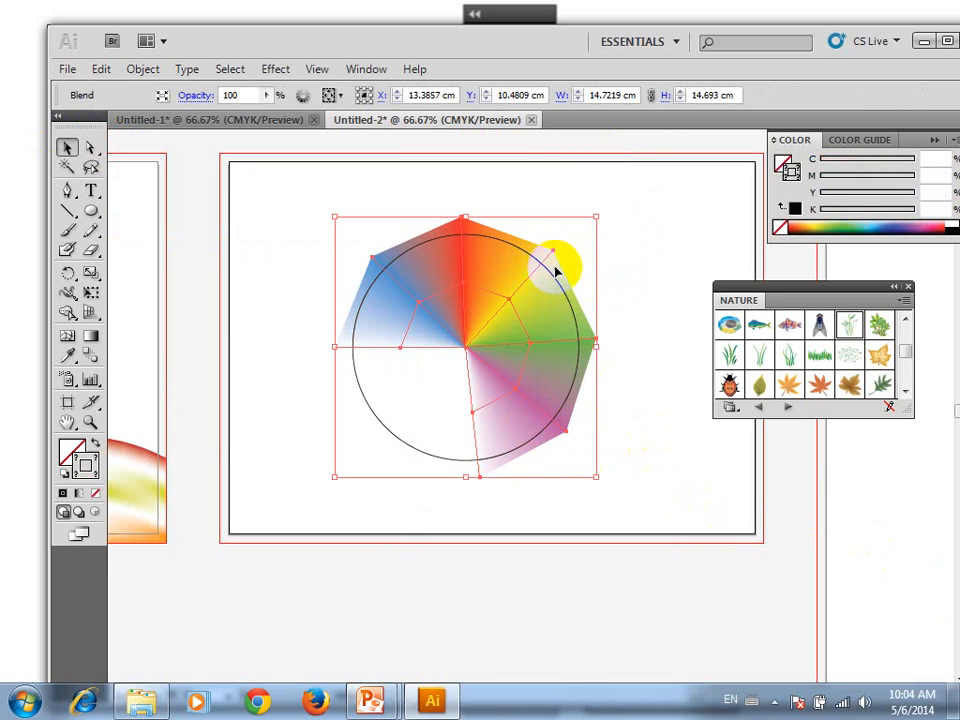
{"action": "left_click", "coordinate": [705, 283]}
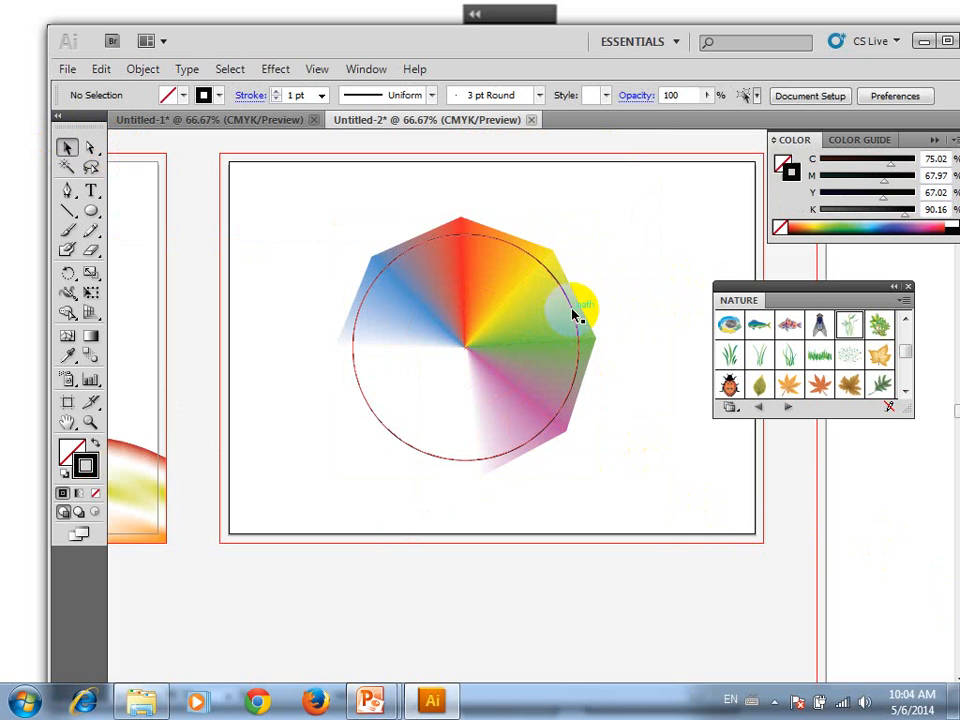
{"action": "left_click", "coordinate": [575, 315]}
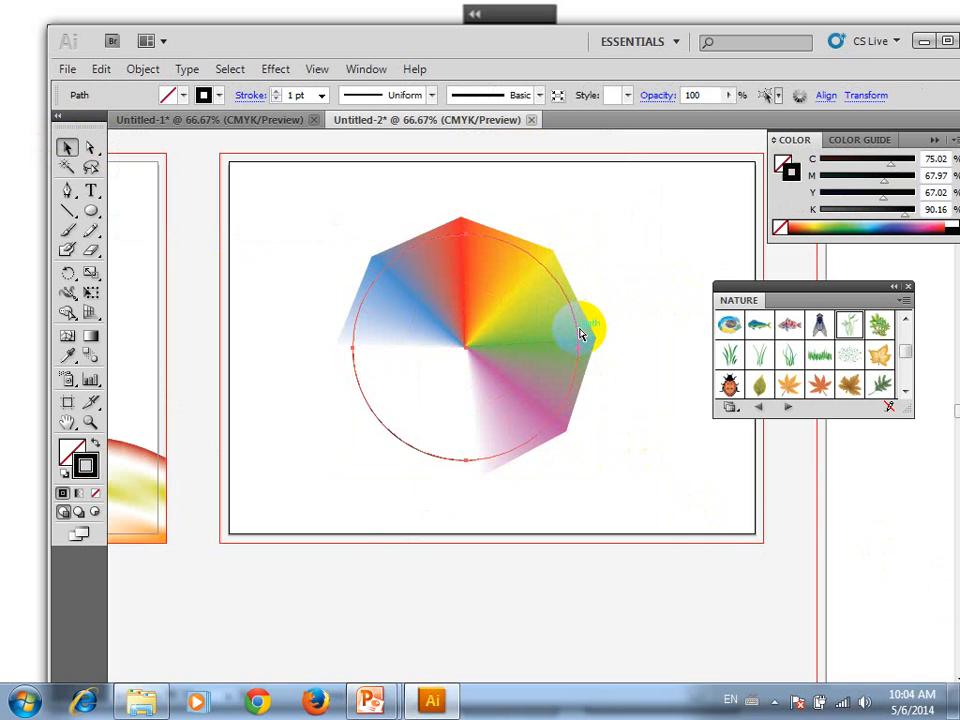
{"action": "left_click", "coordinate": [639, 258]}
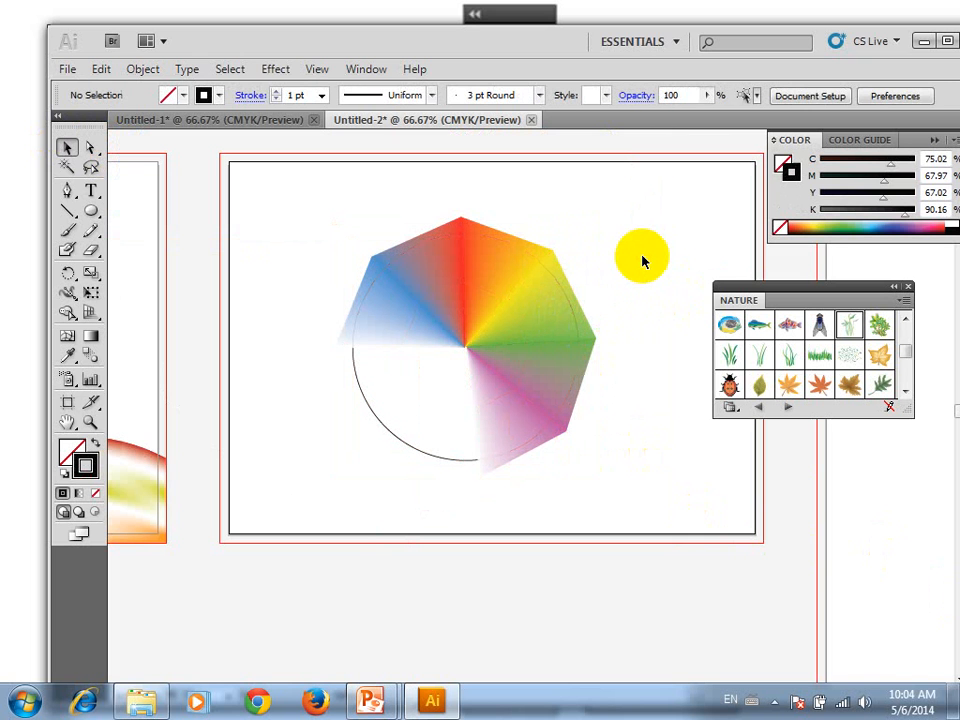
Try to make a clipping mask from the blended spokes and the circle behind them
{"action": "left_click_drag", "start_coordinate": [626, 257], "coordinate": [531, 314]}
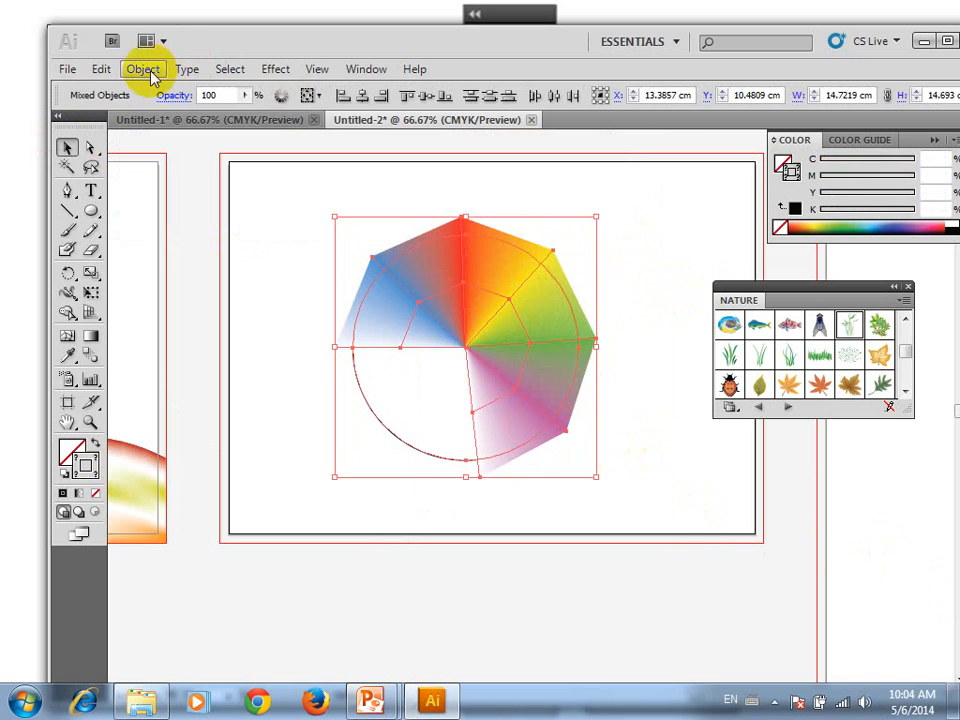
{"action": "left_click", "coordinate": [142, 69]}
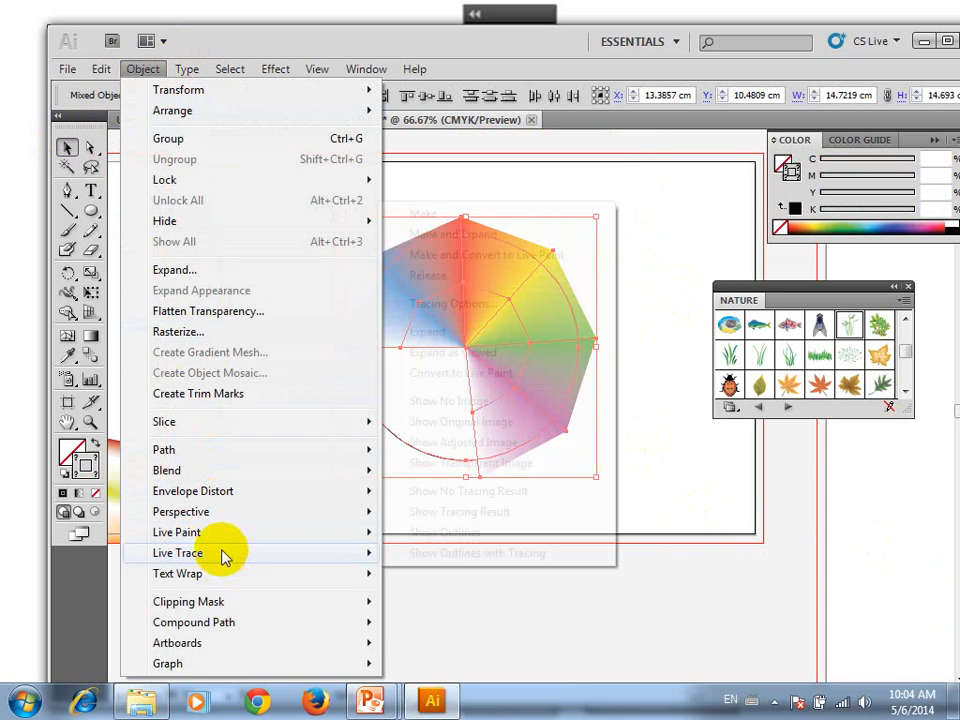
{"action": "mouse_move", "coordinate": [229, 530]}
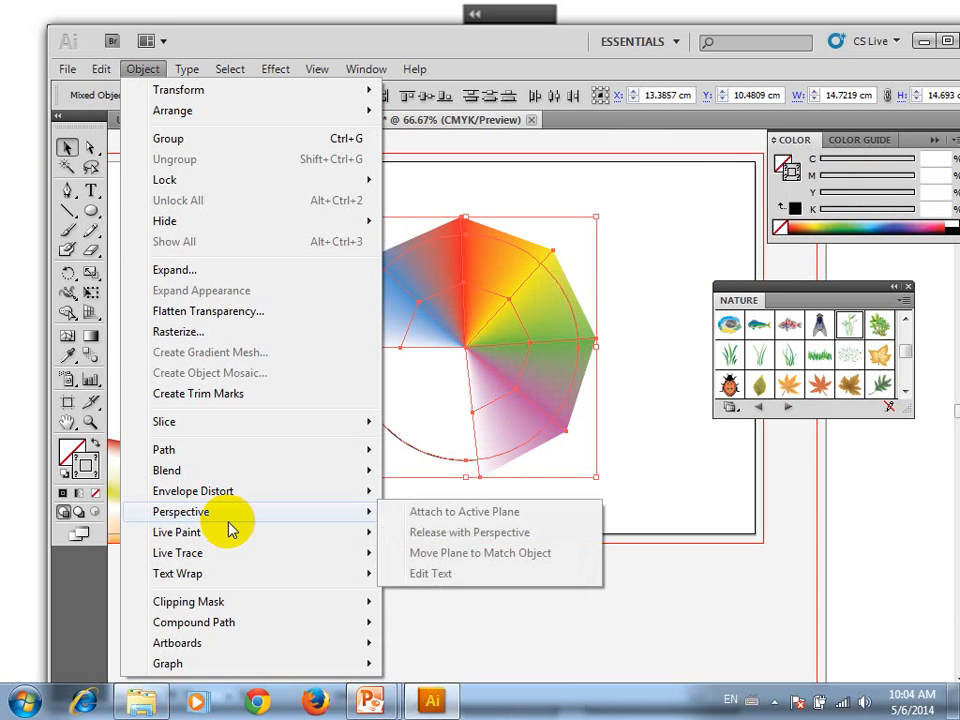
{"action": "mouse_move", "coordinate": [266, 604]}
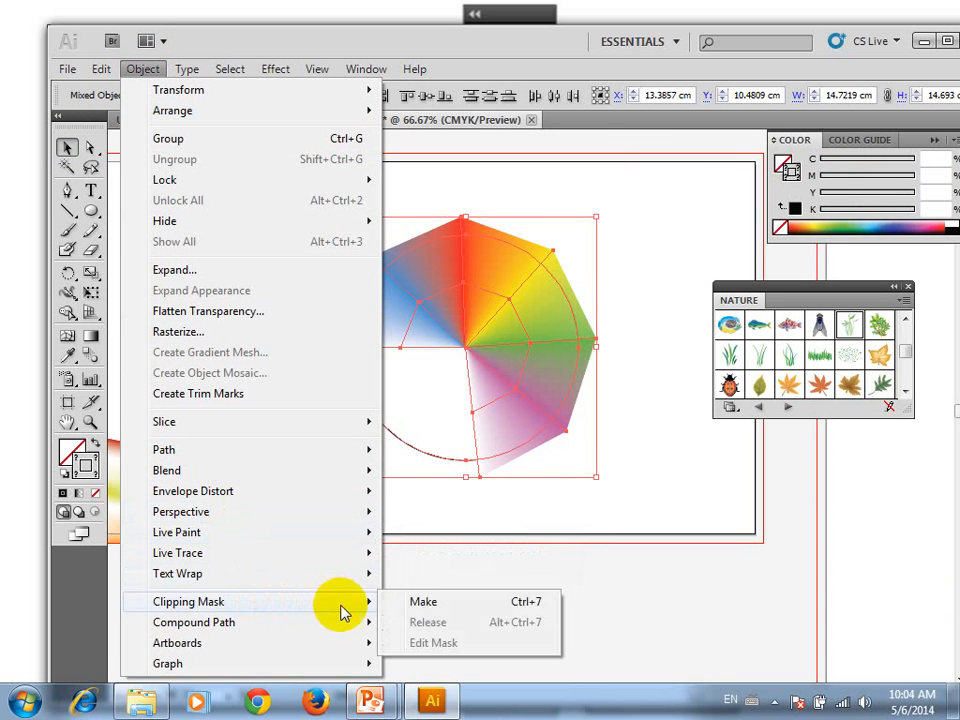
{"action": "left_click", "coordinate": [414, 603]}
{"action": "left_click", "coordinate": [530, 410]}
{"action": "left_click", "coordinate": [685, 436]}
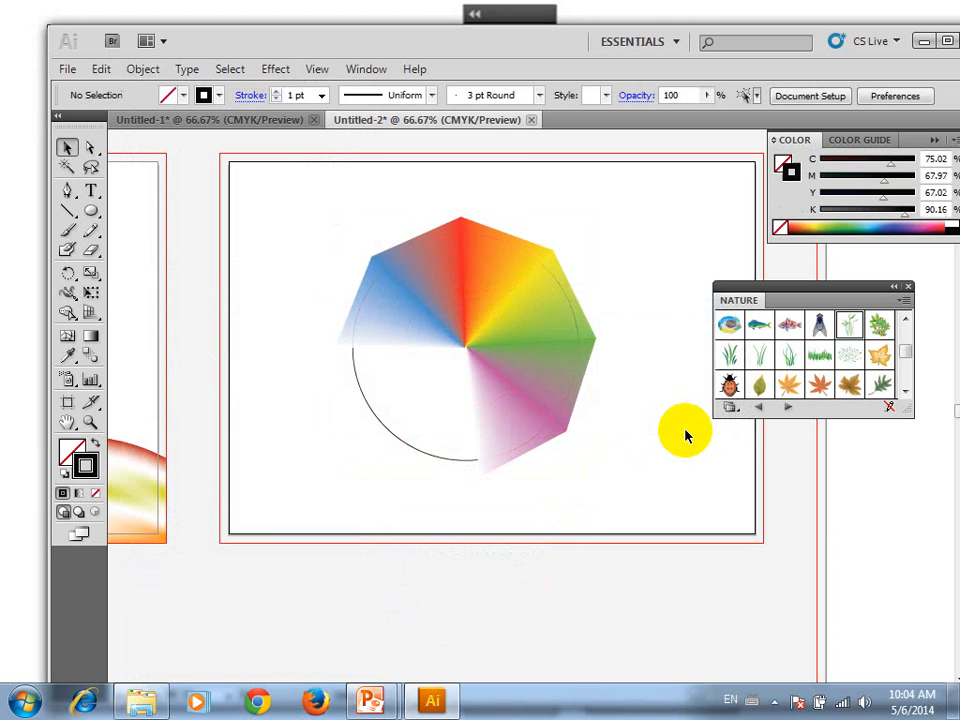
Bring the circle in front of the blended spokes
{"action": "left_click", "coordinate": [423, 460]}
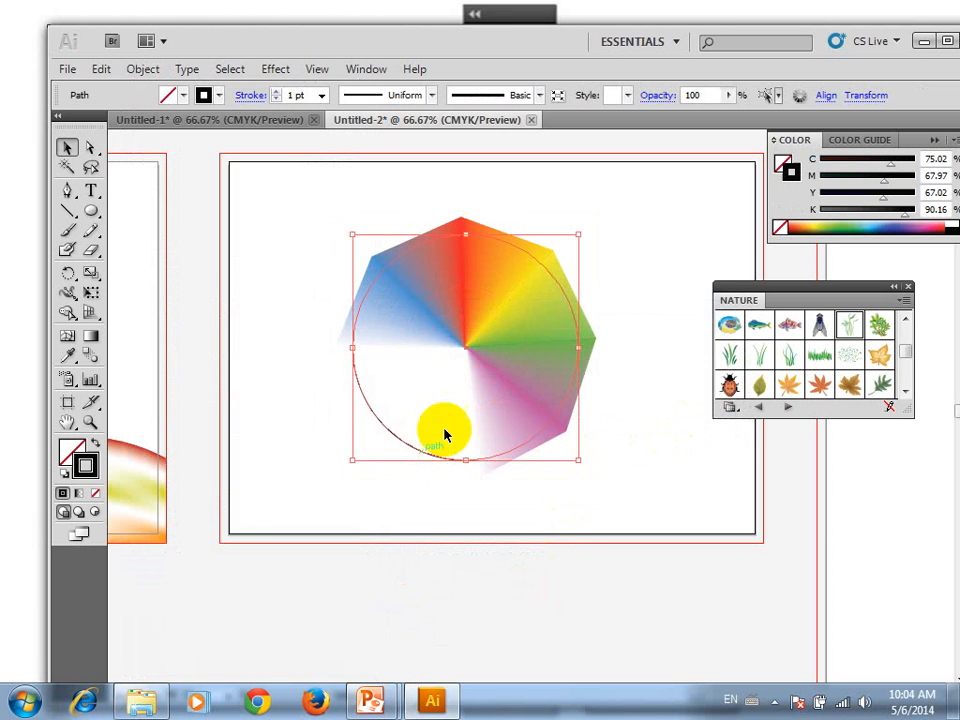
{"action": "left_click", "coordinate": [640, 319]}
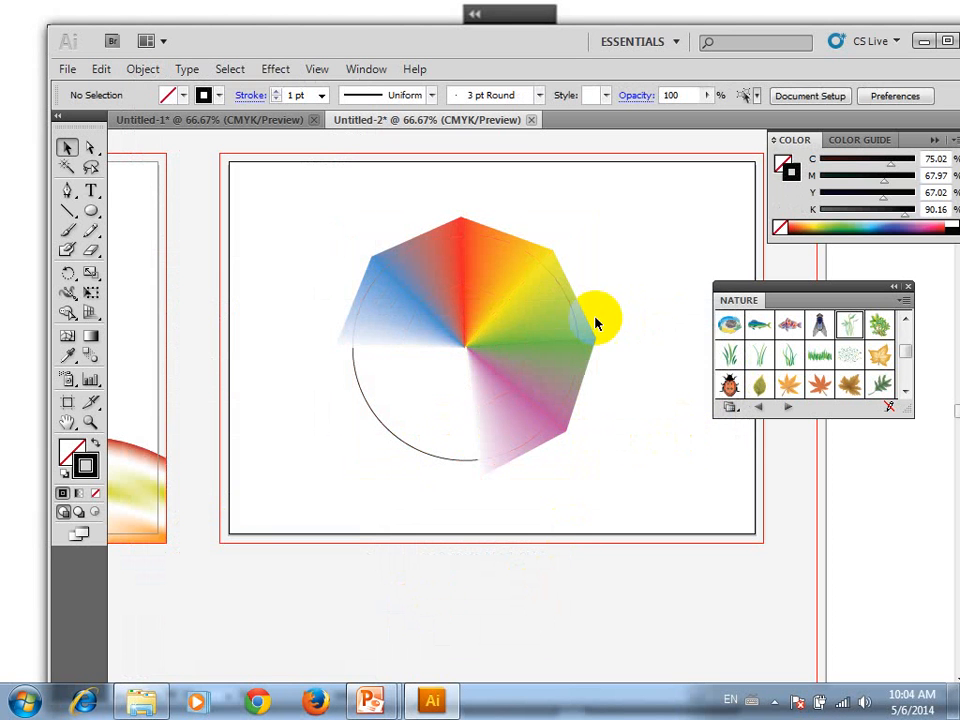
{"action": "left_click", "coordinate": [366, 398]}
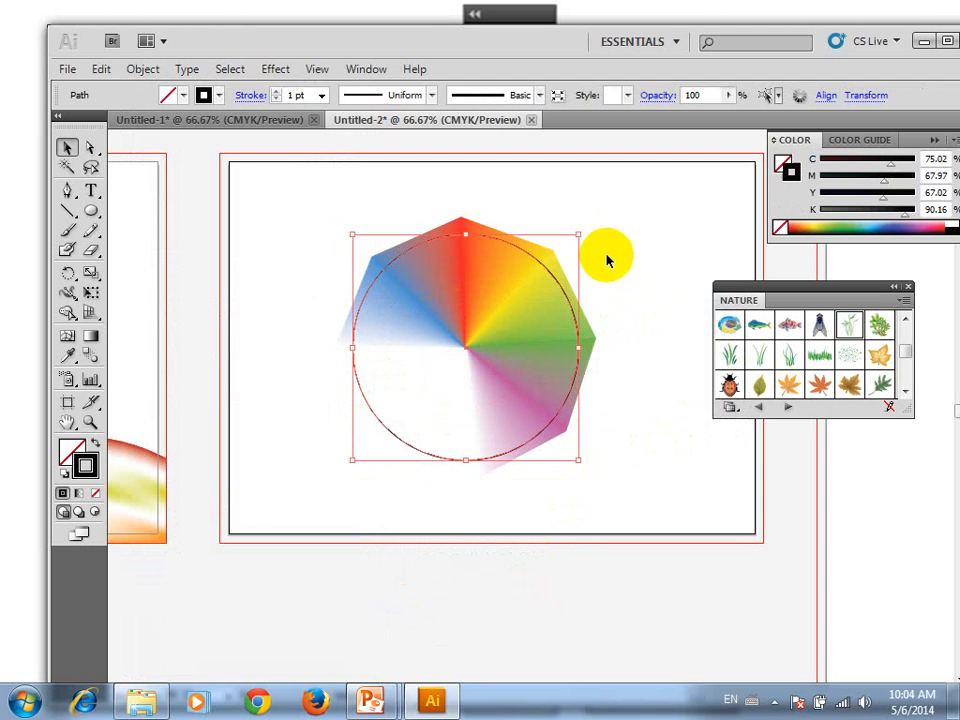
Select the circle together with the blended spokes, make a clipping mask from them, and deselect the result
{"action": "left_click_drag", "start_coordinate": [650, 253], "coordinate": [519, 366]}
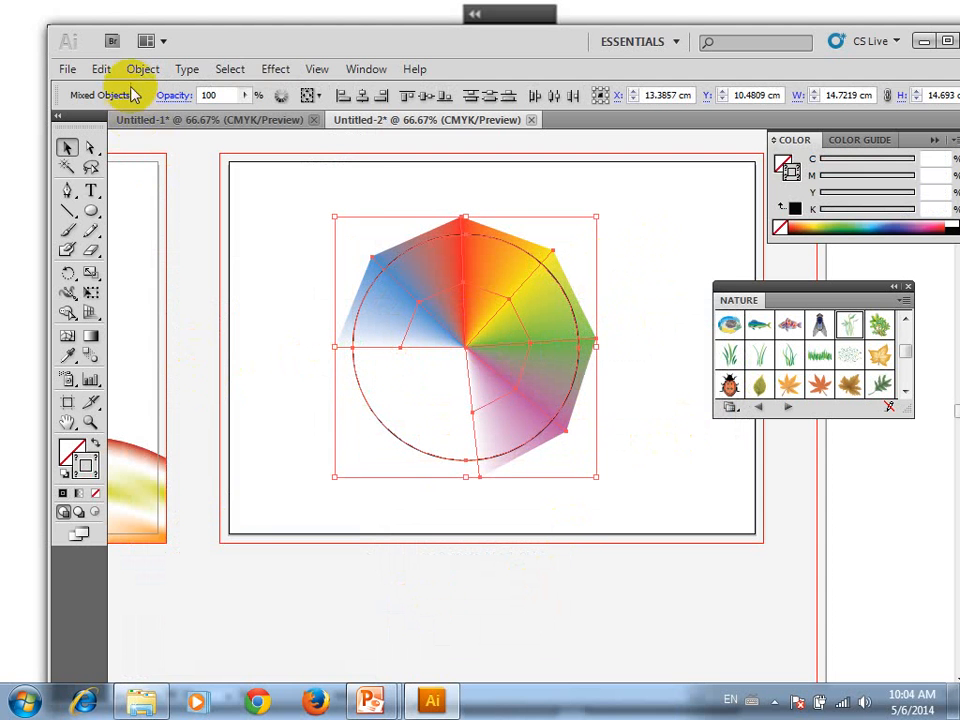
{"action": "left_click", "coordinate": [143, 69]}
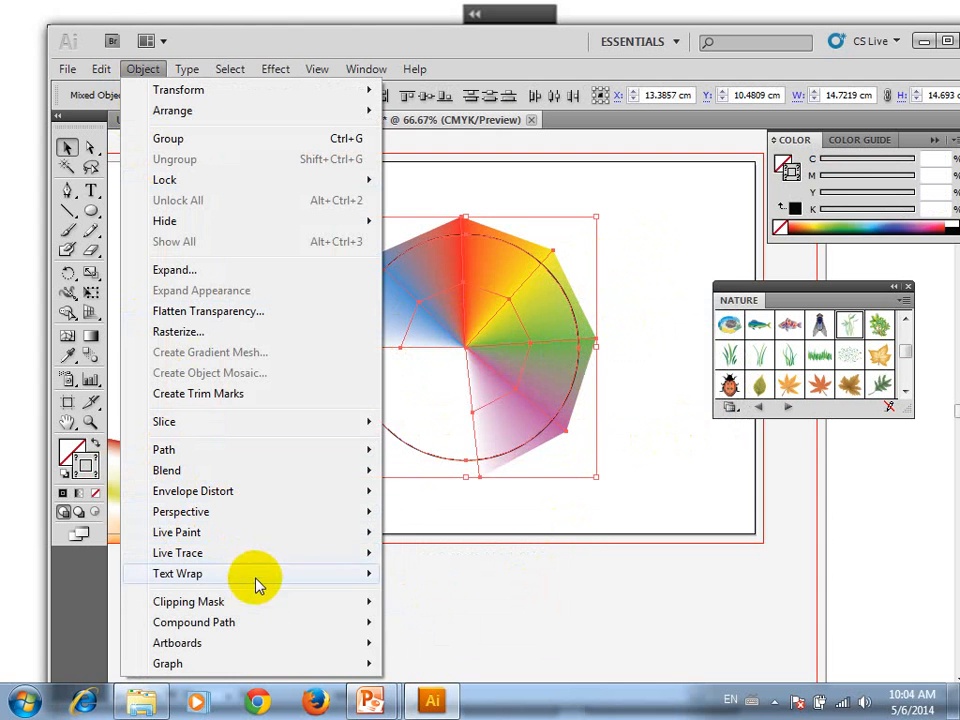
{"action": "mouse_move", "coordinate": [270, 606]}
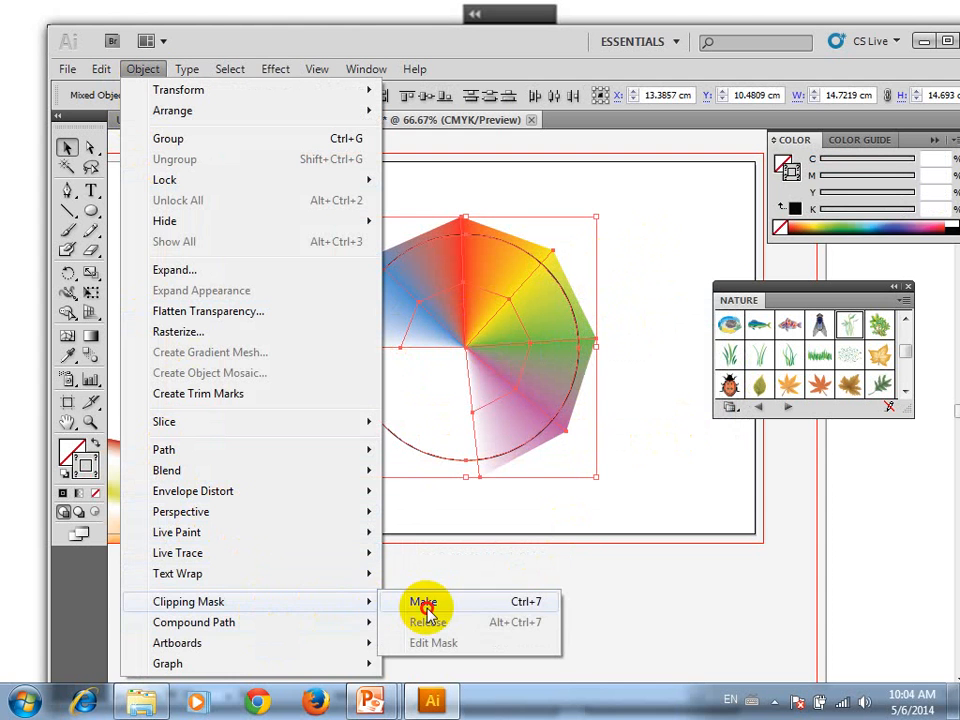
{"action": "left_click", "coordinate": [423, 602]}
{"action": "left_click", "coordinate": [660, 439]}
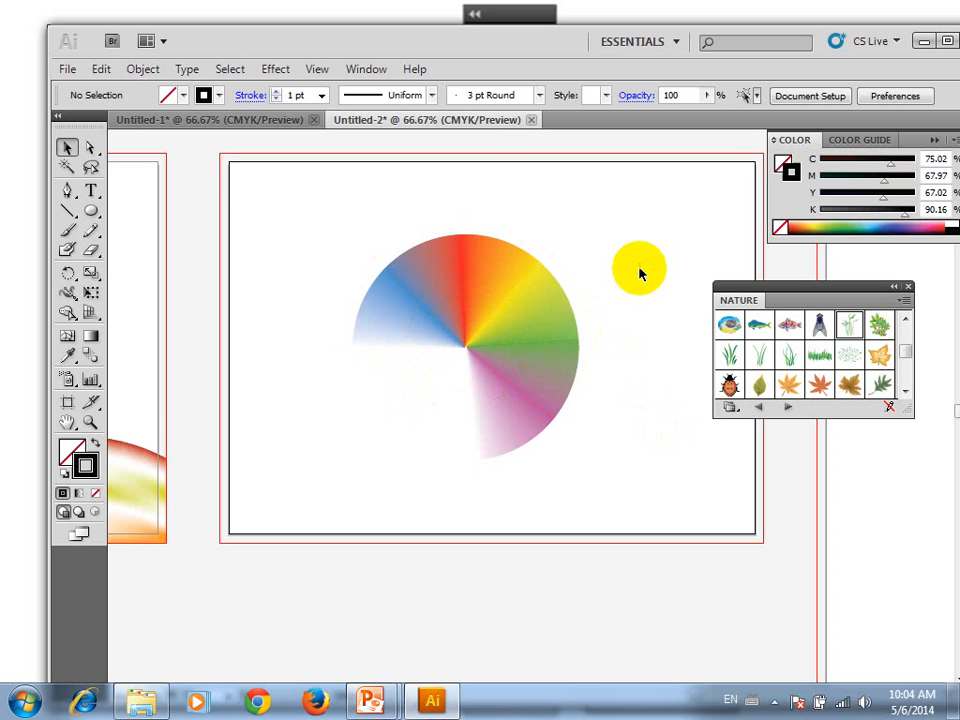
{"action": "scroll", "coordinate": [605, 281], "scroll_direction": "up", "scroll_amount": 1}
{"action": "scroll", "coordinate": [605, 281], "scroll_direction": "up", "scroll_amount": 1}
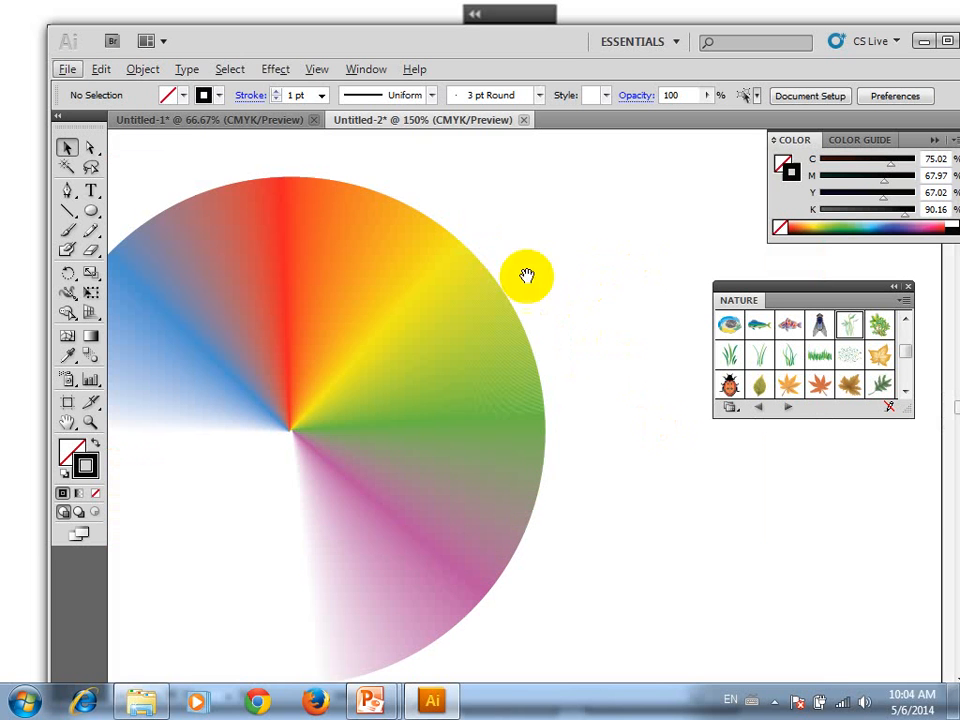
{"action": "left_click_drag", "start_coordinate": [361, 277], "coordinate": [496, 249]}
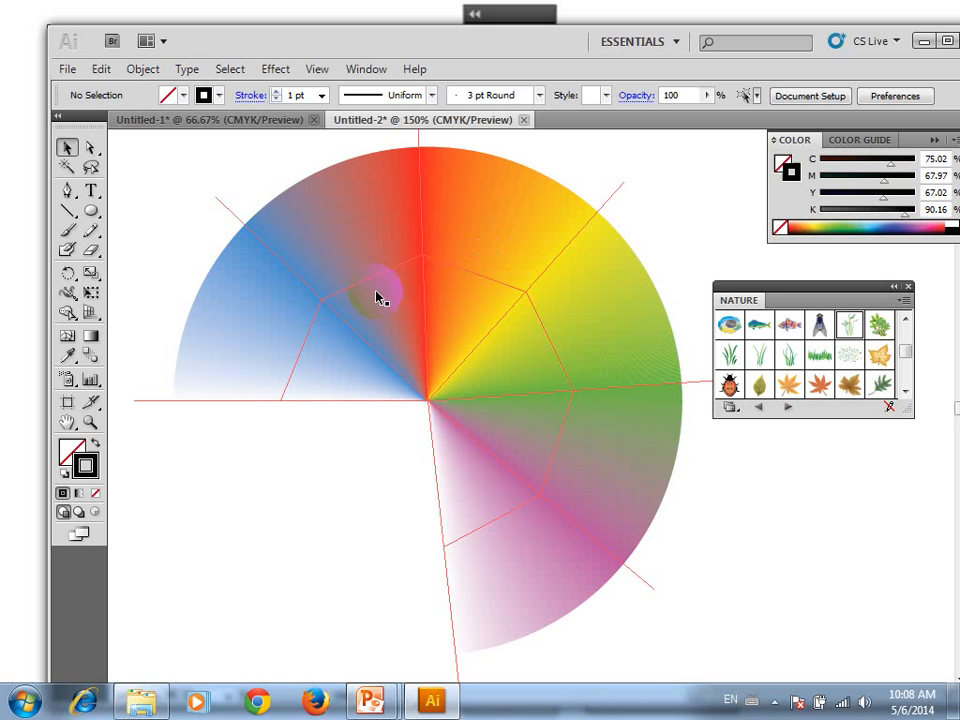
Create a circle 12 cm wide and 12 cm high on the empty landscape artboard with the Ellipse tool
{"action": "left_click_drag", "start_coordinate": [586, 387], "coordinate": [133, 309]}
{"action": "left_click_drag", "start_coordinate": [490, 343], "coordinate": [141, 330]}
{"action": "left_click_drag", "start_coordinate": [560, 353], "coordinate": [103, 371]}
{"action": "left_click_drag", "start_coordinate": [594, 387], "coordinate": [341, 388]}
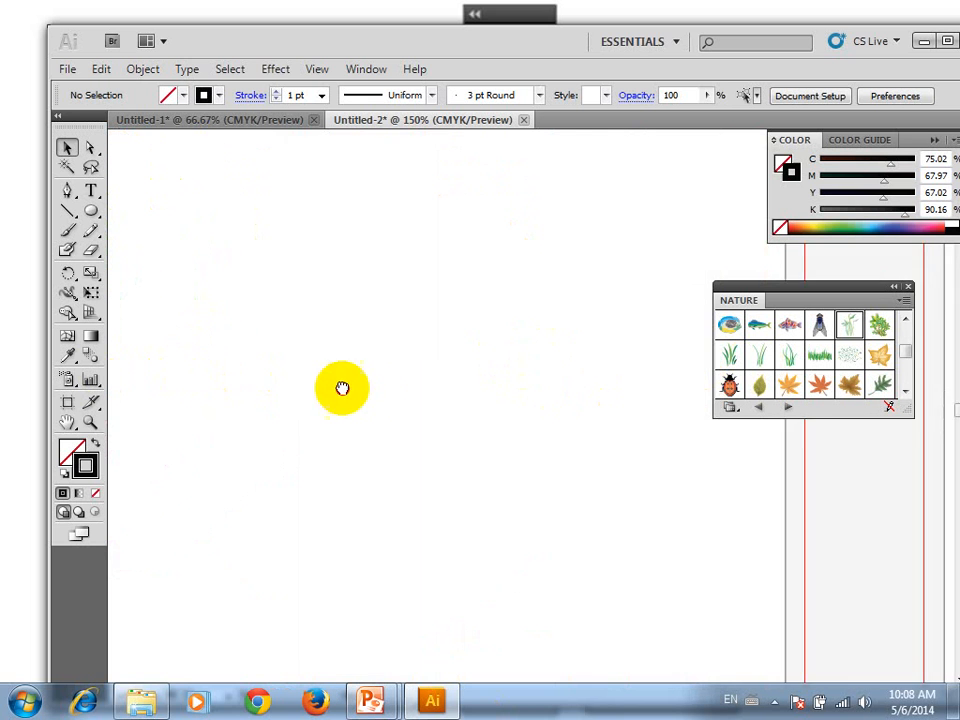
{"action": "left_click_drag", "start_coordinate": [612, 350], "coordinate": [332, 345]}
{"action": "left_click_drag", "start_coordinate": [396, 345], "coordinate": [176, 336]}
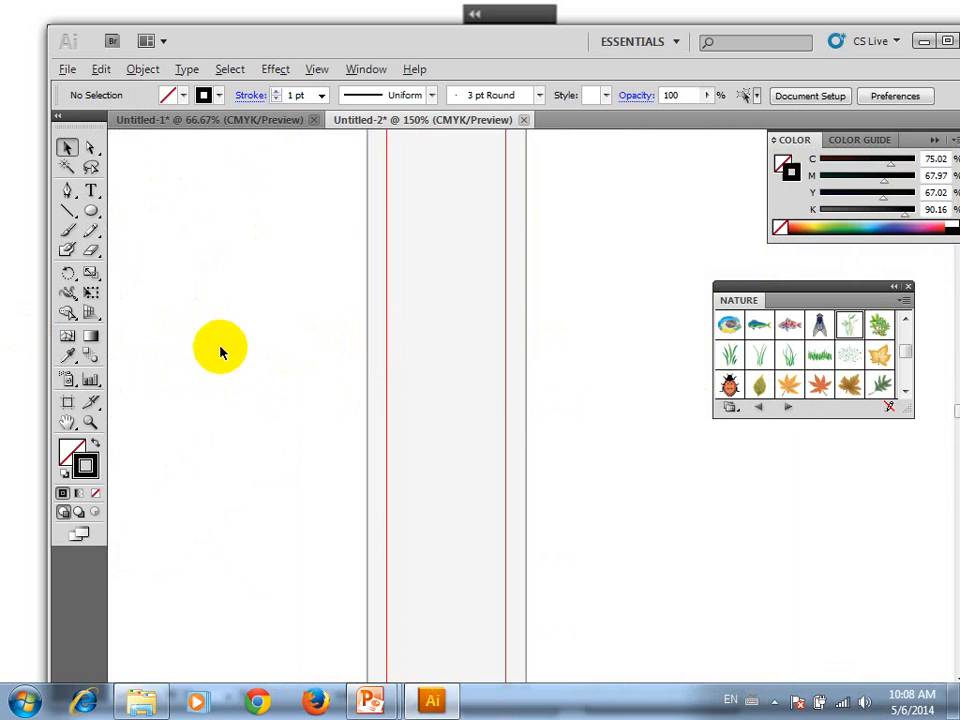
{"action": "scroll", "coordinate": [220, 350], "scroll_direction": "down", "scroll_amount": 4}
{"action": "scroll", "coordinate": [435, 347], "scroll_direction": "up", "scroll_amount": 3}
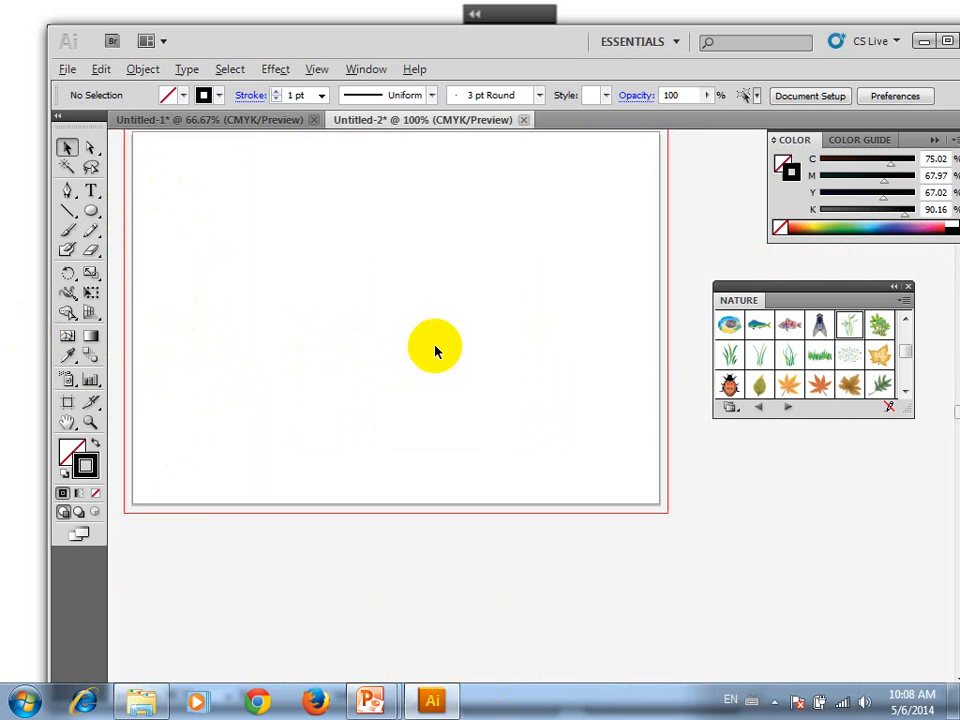
{"action": "scroll", "coordinate": [435, 350], "scroll_direction": "down", "scroll_amount": 2}
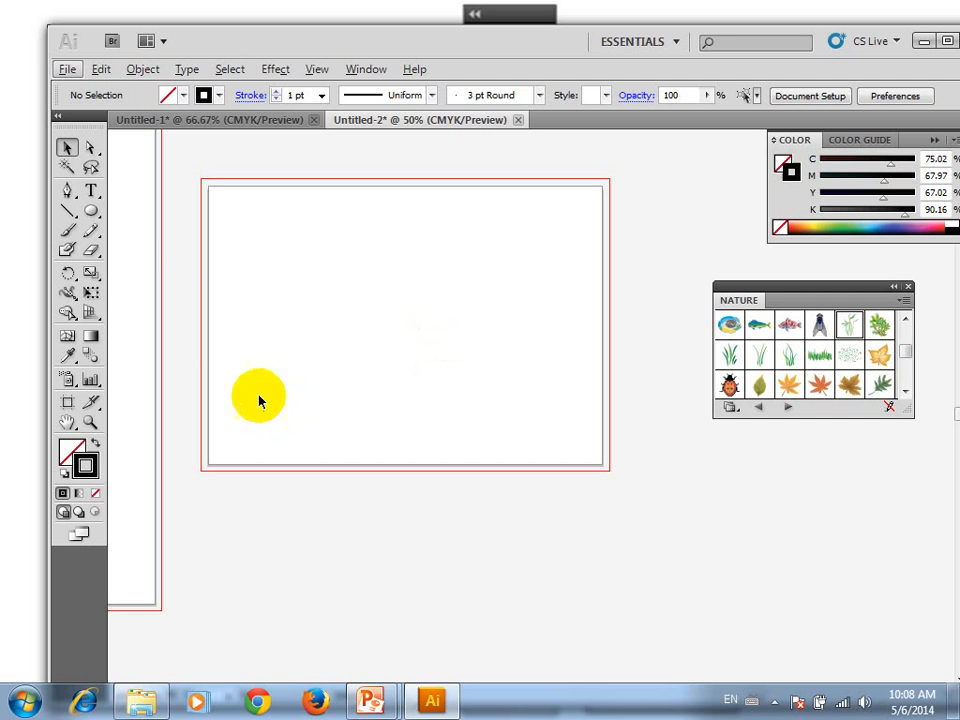
{"action": "left_click", "coordinate": [91, 211]}
{"action": "left_click", "coordinate": [411, 314]}
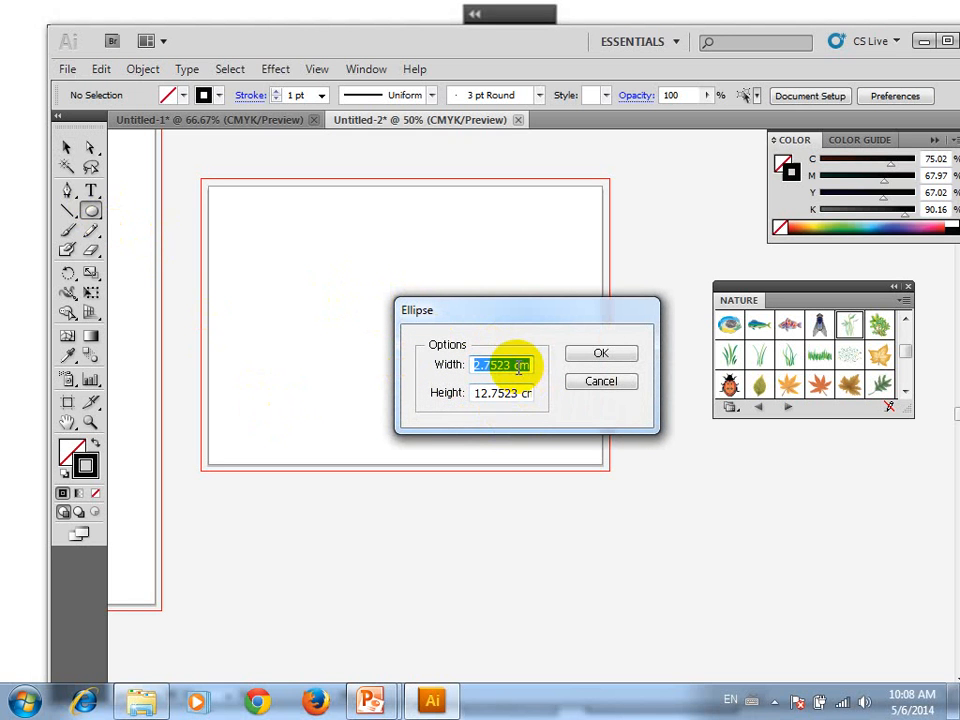
{"action": "type", "text": "12"}
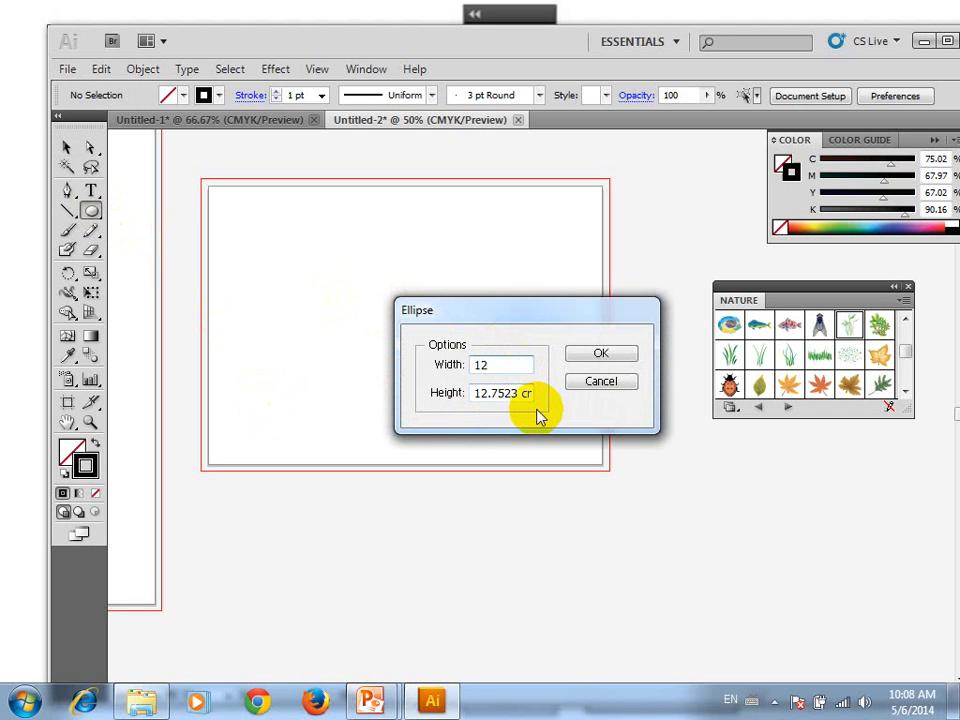
{"action": "key", "text": "Tab"}
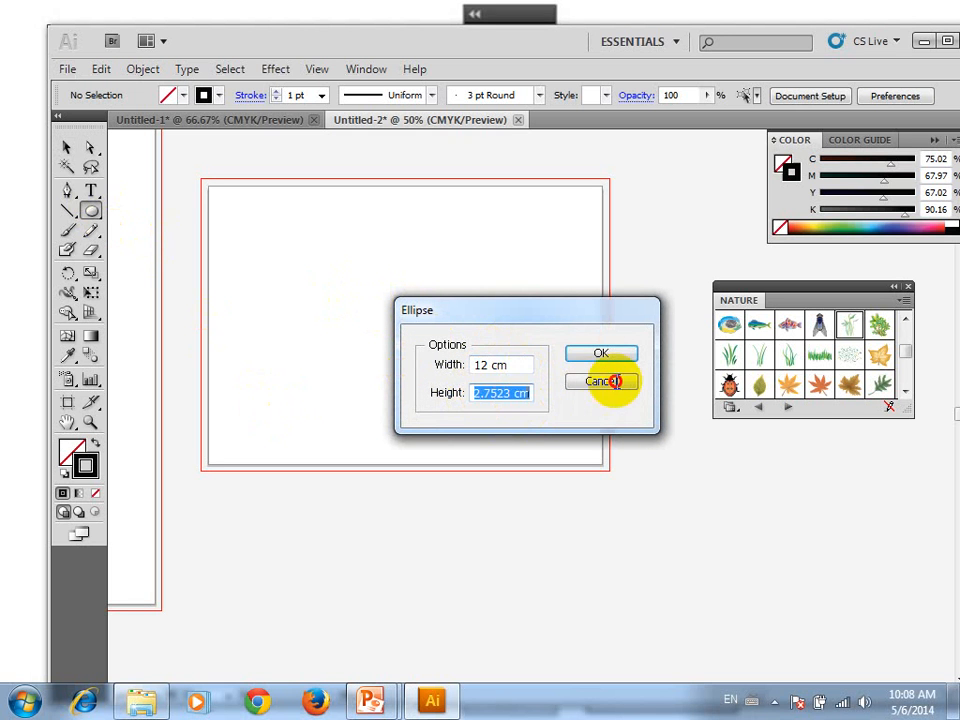
{"action": "type", "text": "12"}
{"action": "key", "text": "Return"}
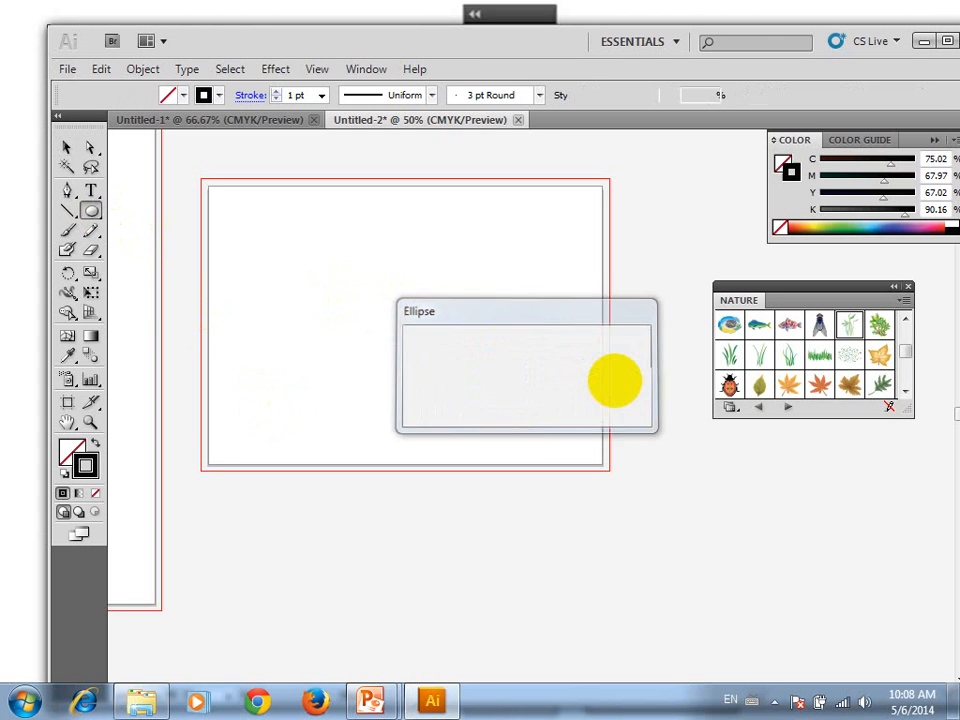
Move the new circle to roughly the middle of its artboard and deselect it
{"action": "left_click", "coordinate": [67, 148]}
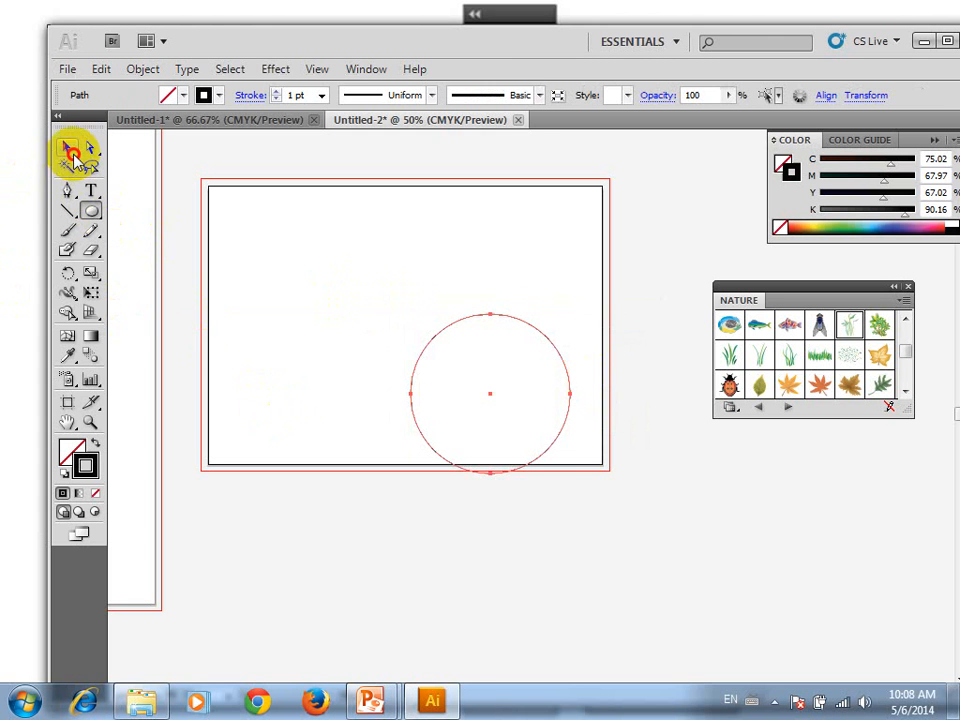
{"action": "left_click_drag", "start_coordinate": [490, 398], "coordinate": [388, 324]}
{"action": "left_click", "coordinate": [546, 313]}
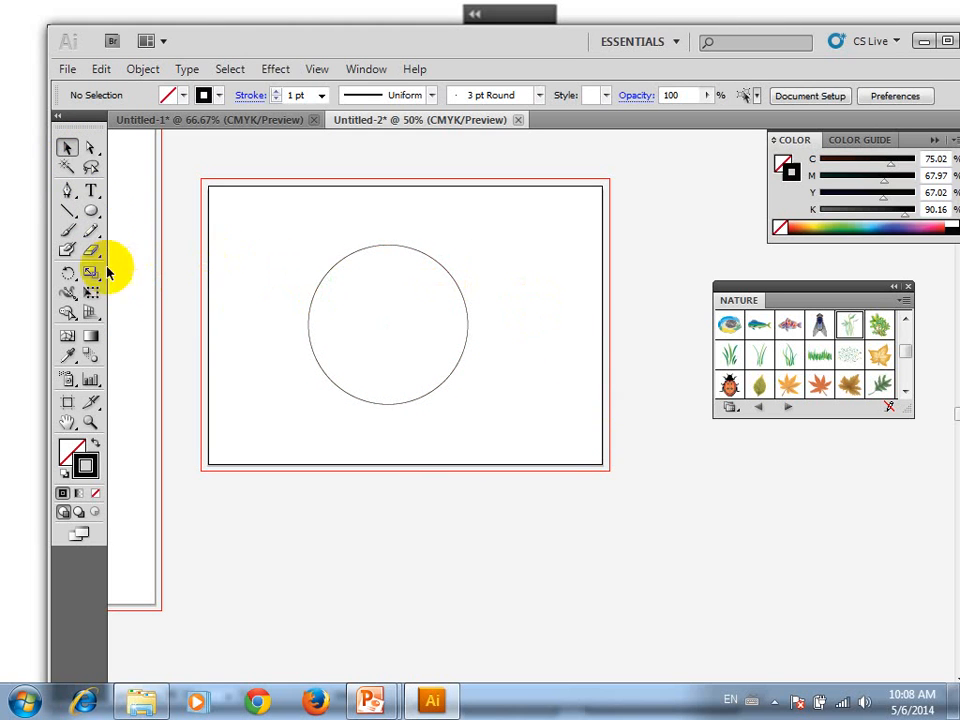
Create a circle 3.5 cm wide and 3.5 cm high with the Ellipse tool and move it to roughly the centre of the 12 cm circle
{"action": "left_click", "coordinate": [91, 211]}
{"action": "left_click", "coordinate": [550, 398]}
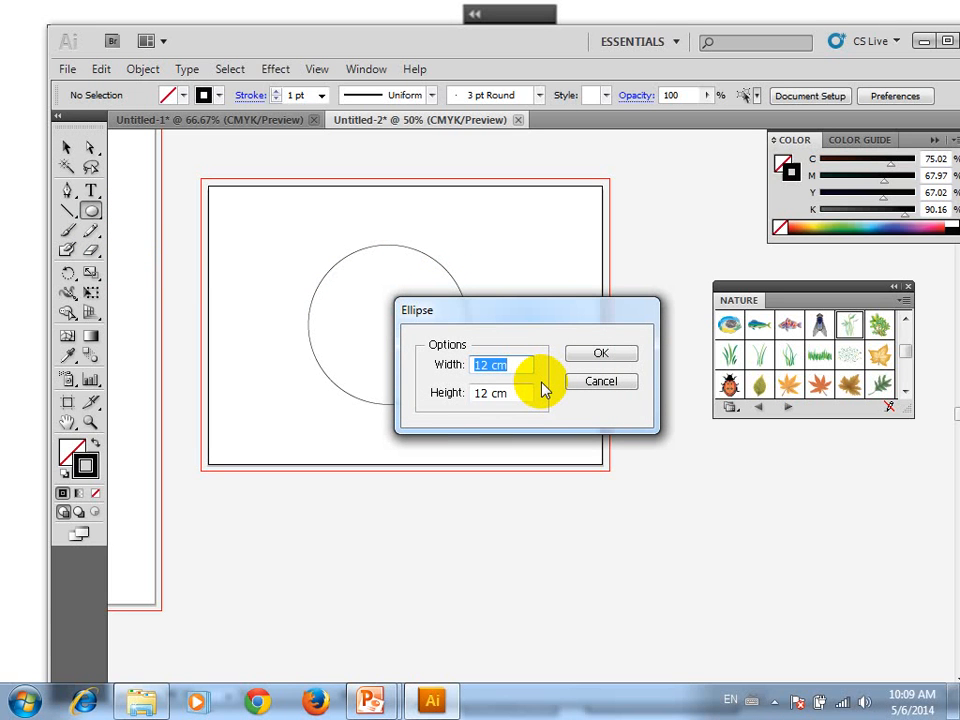
{"action": "type", "text": "3.5"}
{"action": "key", "text": "Tab"}
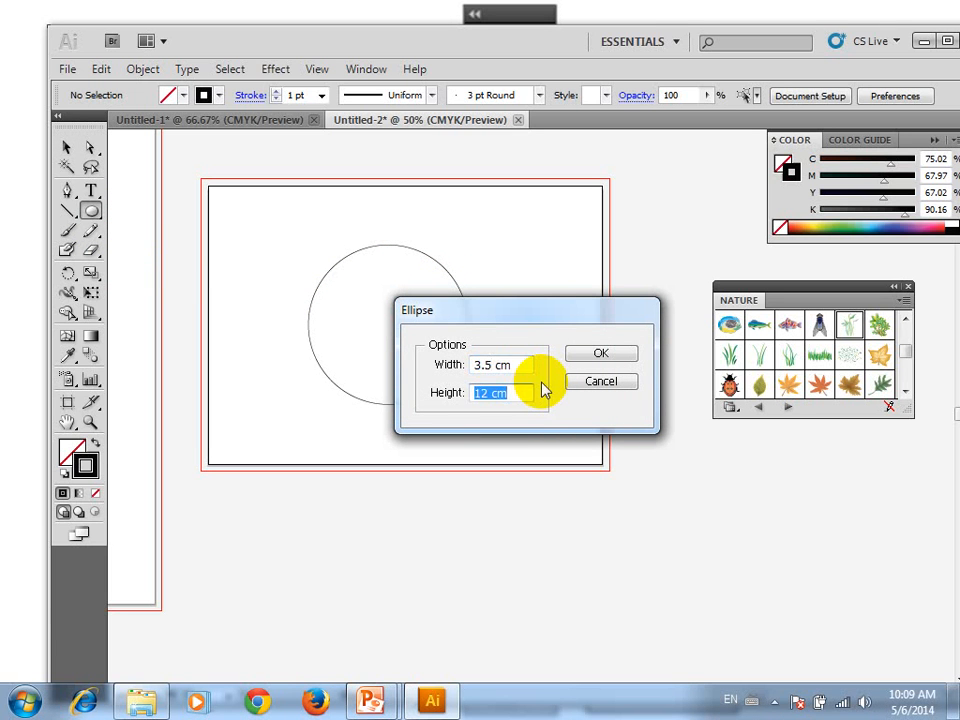
{"action": "key", "text": "BackSpace"}
{"action": "type", "text": "3.5"}
{"action": "key", "text": "Return"}
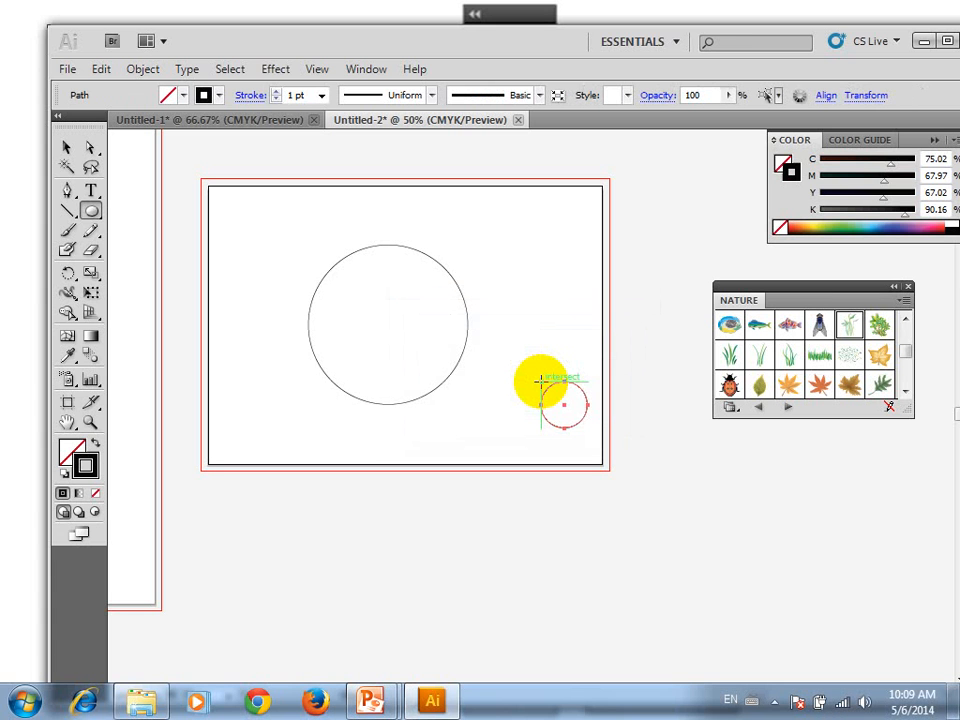
{"action": "key", "text": "v"}
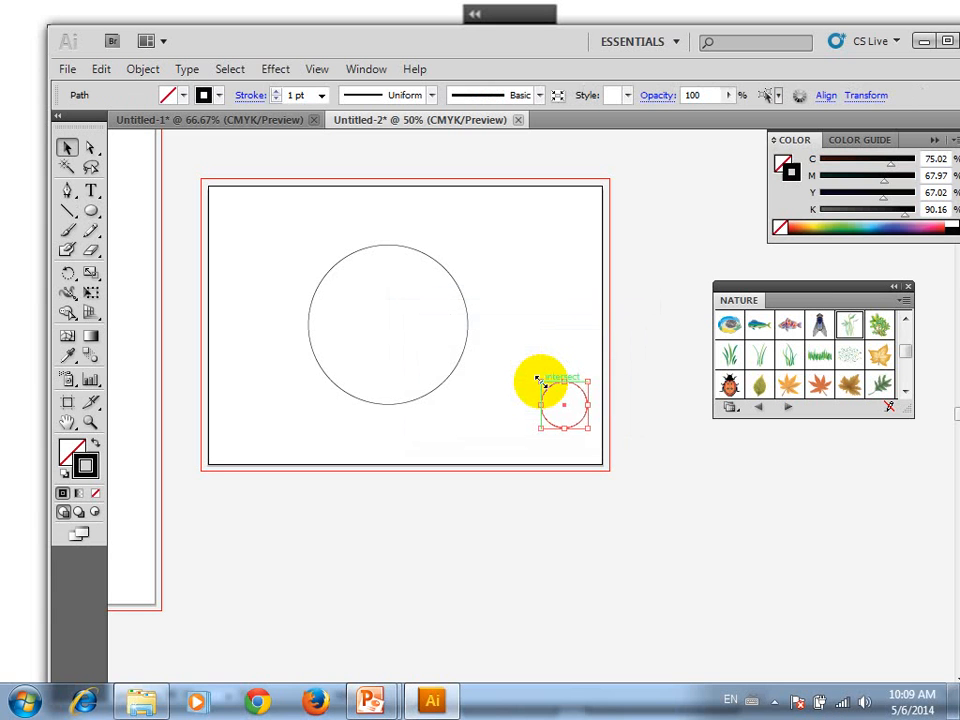
{"action": "left_click_drag", "start_coordinate": [565, 408], "coordinate": [391, 323]}
Create a circle 1.5 cm wide and 1.5 cm high with the Ellipse tool, outside the large circle near its lower-left edge
{"action": "left_click", "coordinate": [91, 211]}
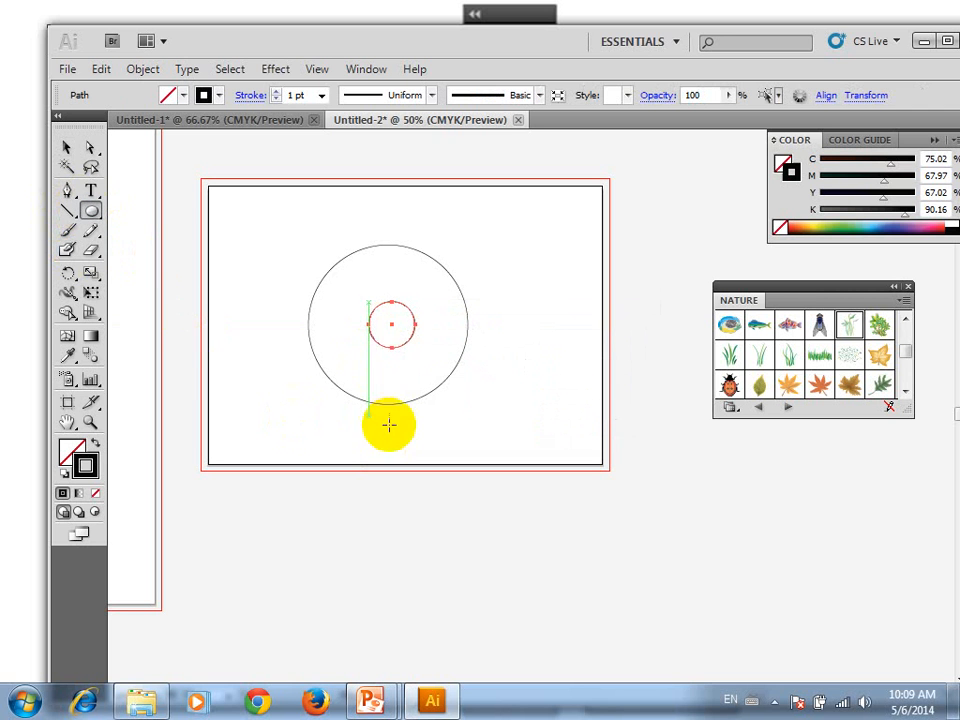
{"action": "left_click_drag", "start_coordinate": [230, 348], "coordinate": [279, 383]}
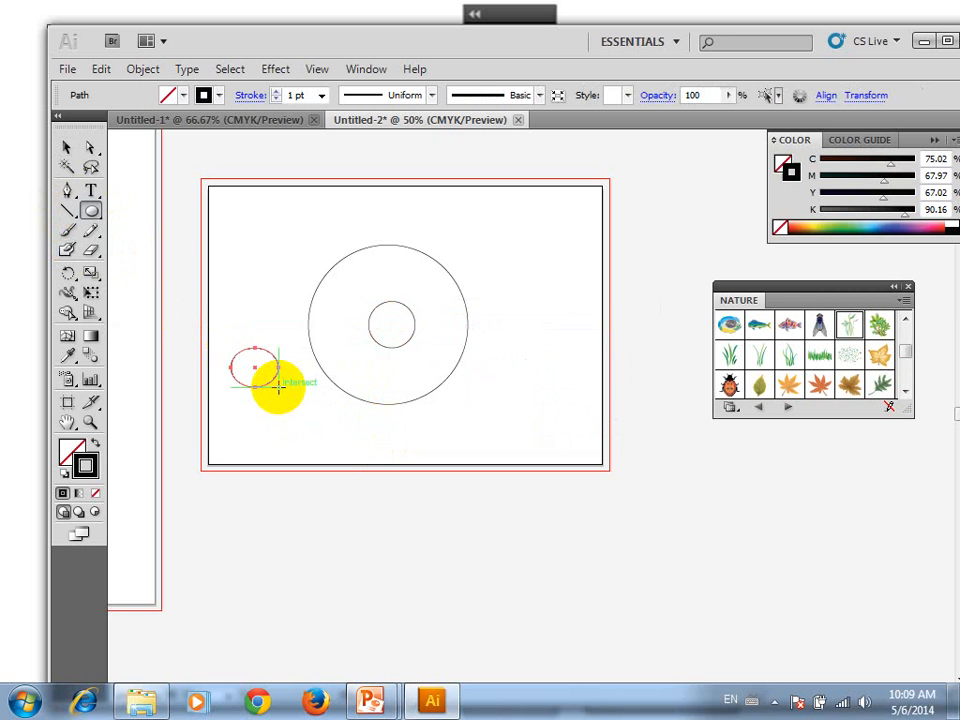
{"action": "key", "text": "ctrl+z"}
{"action": "left_click", "coordinate": [279, 388]}
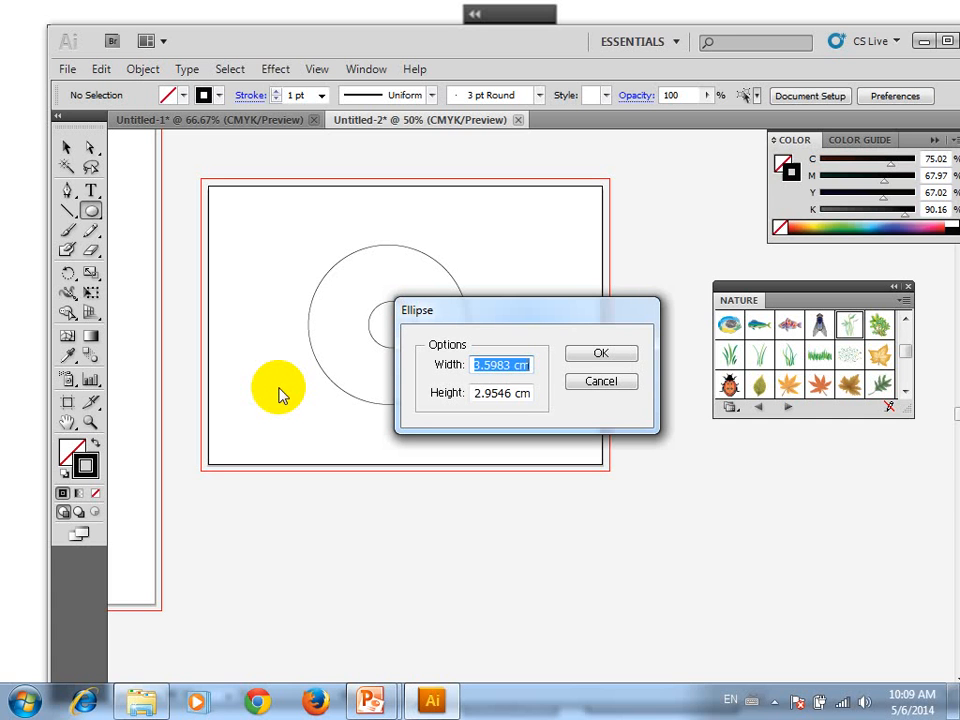
{"action": "type", "text": "1.5"}
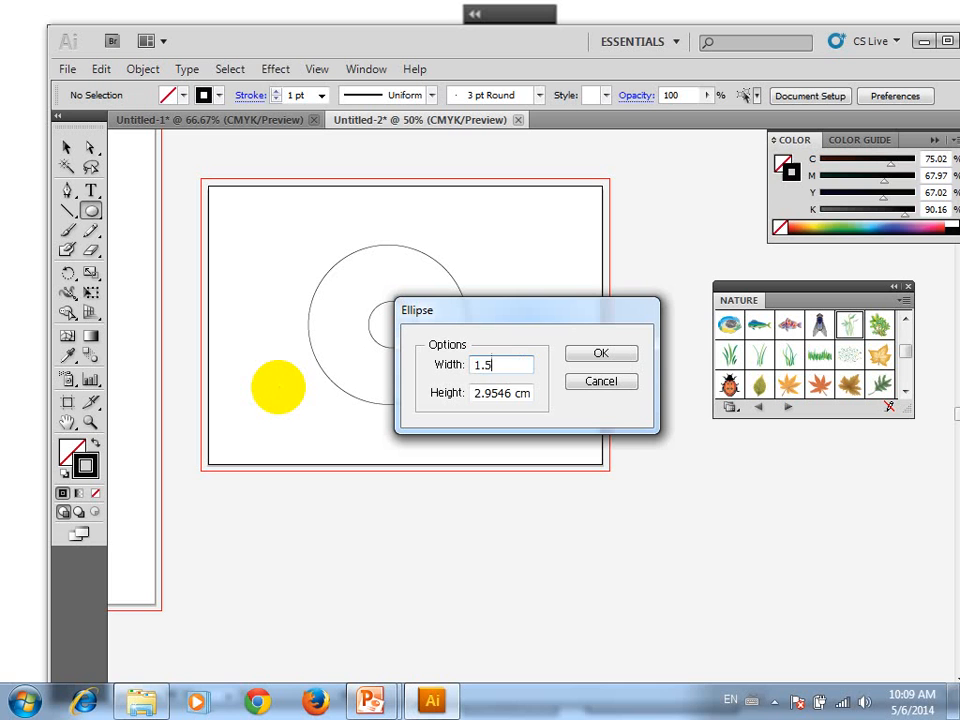
{"action": "key", "text": "Tab"}
{"action": "type", "text": "1"}
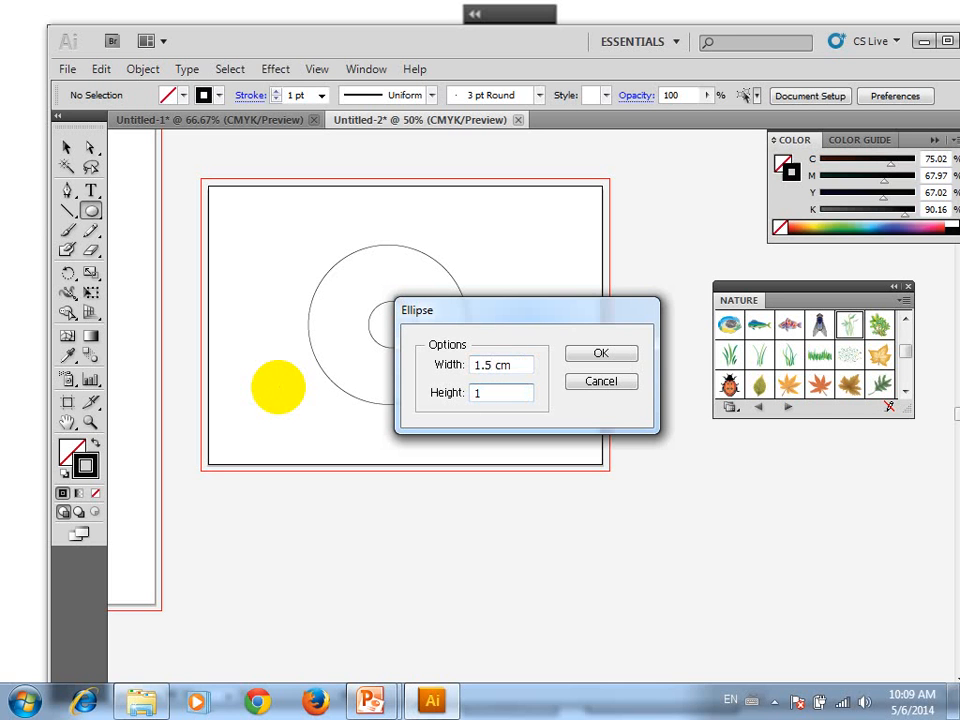
{"action": "type", "text": ".5"}
{"action": "key", "text": "Return"}
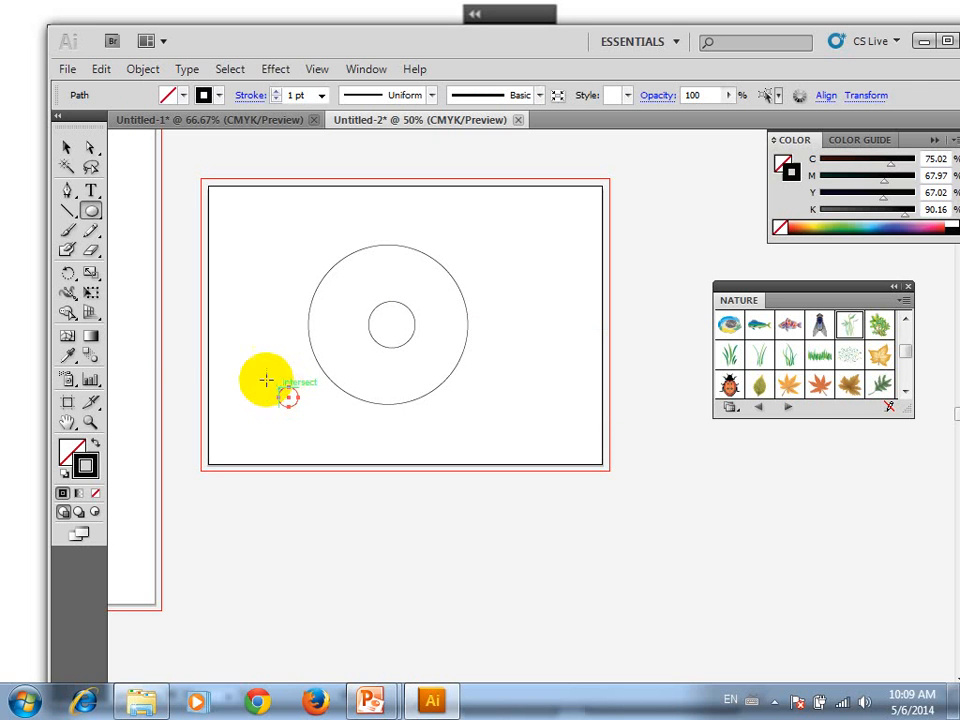
Select all three circles, align their centres both horizontally and vertically so they are concentric, and deselect them
{"action": "left_click", "coordinate": [66, 148]}
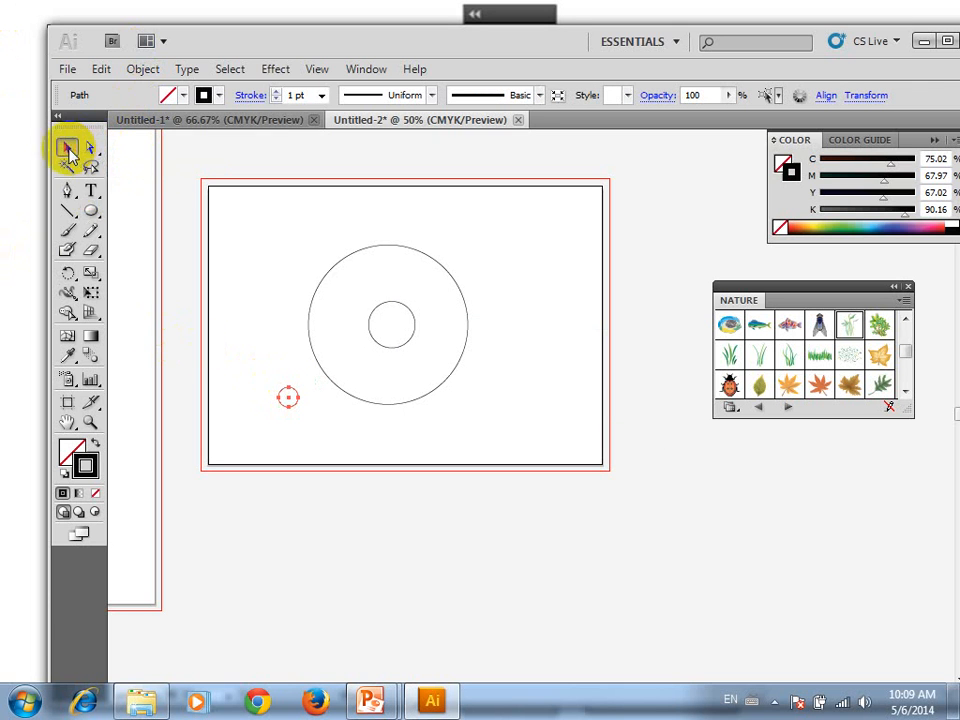
{"action": "left_click_drag", "start_coordinate": [510, 274], "coordinate": [271, 425]}
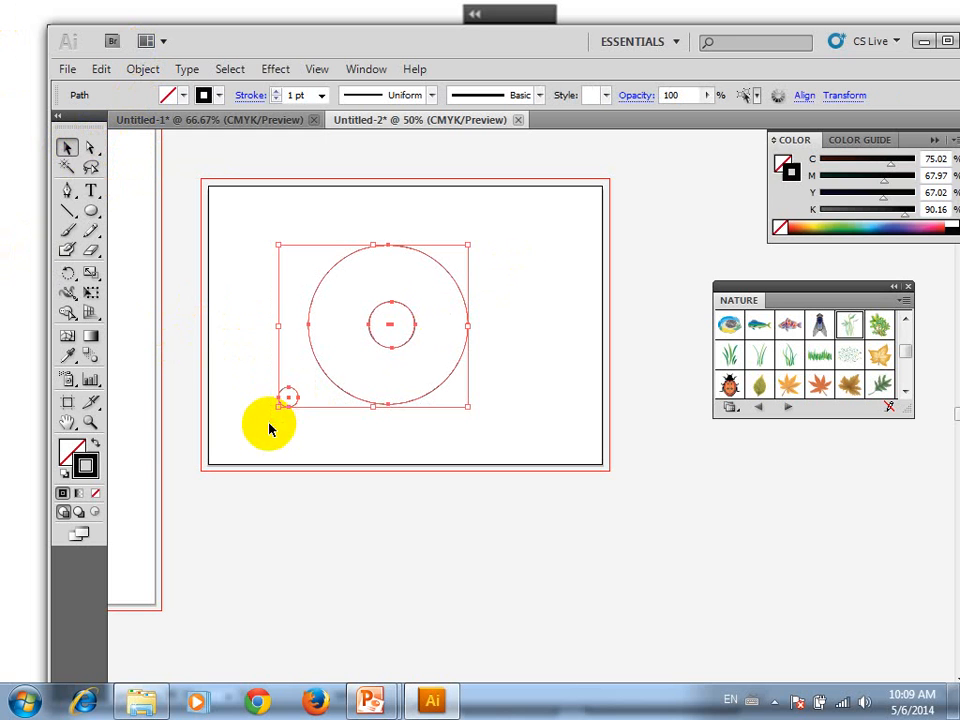
{"action": "left_click", "coordinate": [808, 100]}
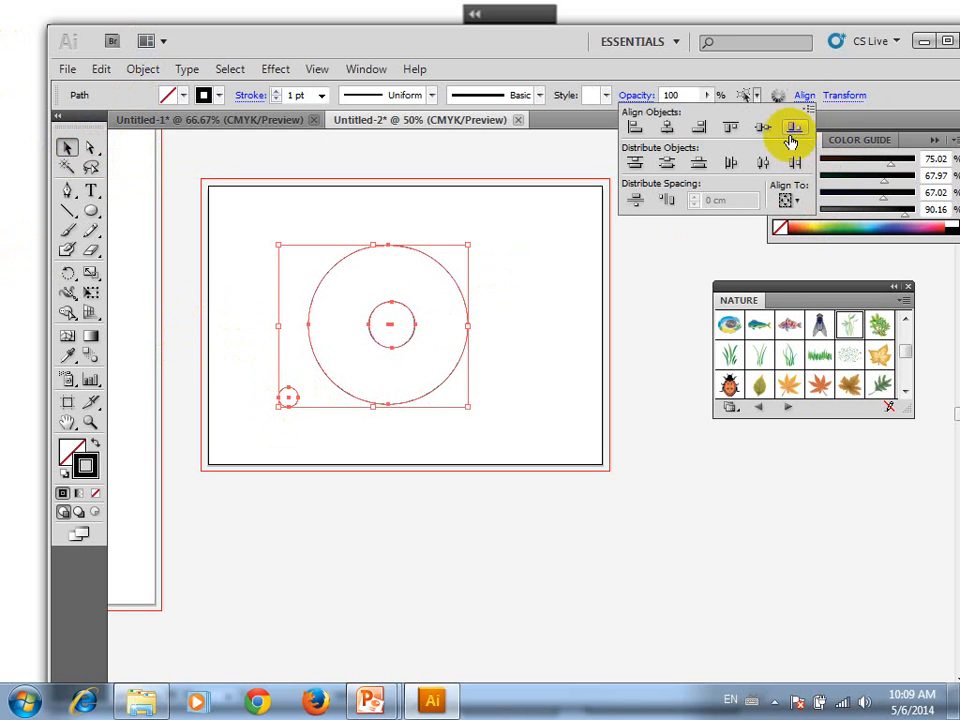
{"action": "left_click", "coordinate": [667, 130]}
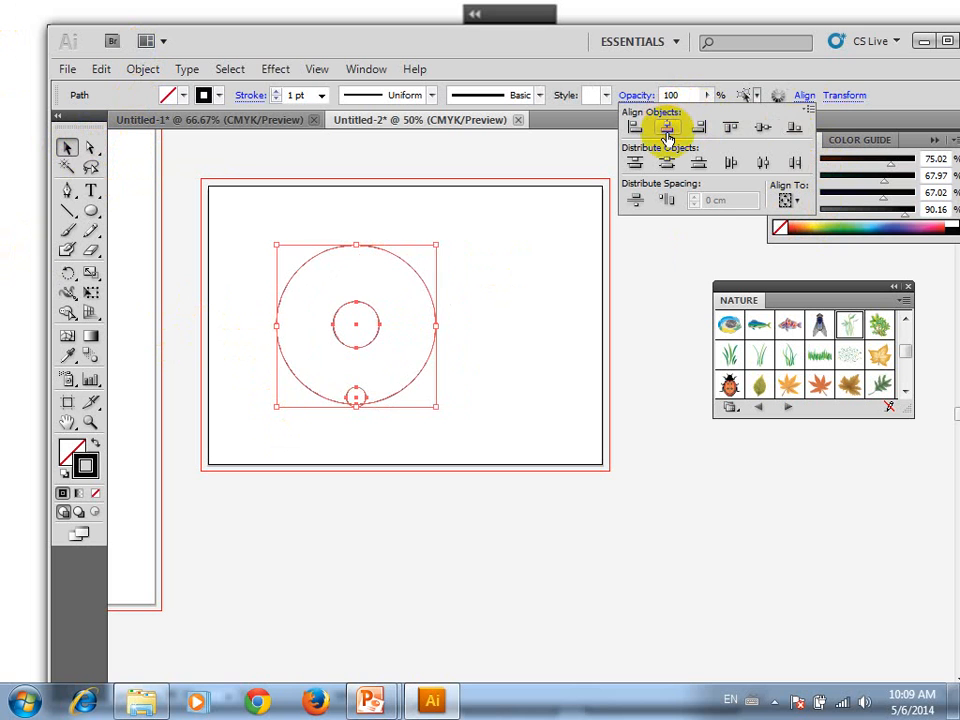
{"action": "left_click", "coordinate": [765, 129]}
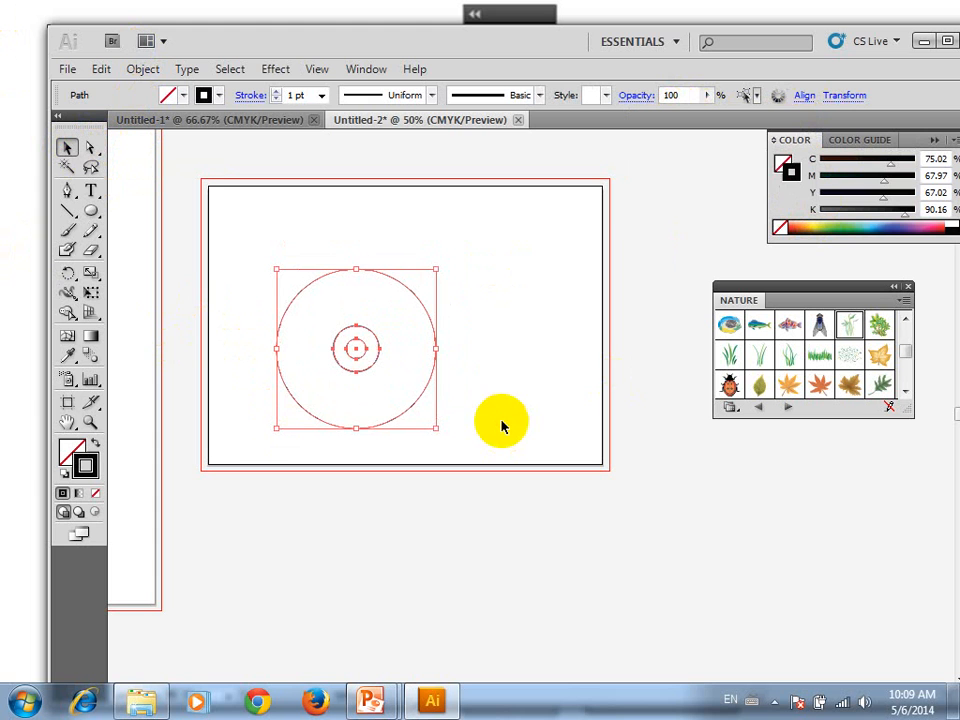
{"action": "left_click", "coordinate": [539, 364]}
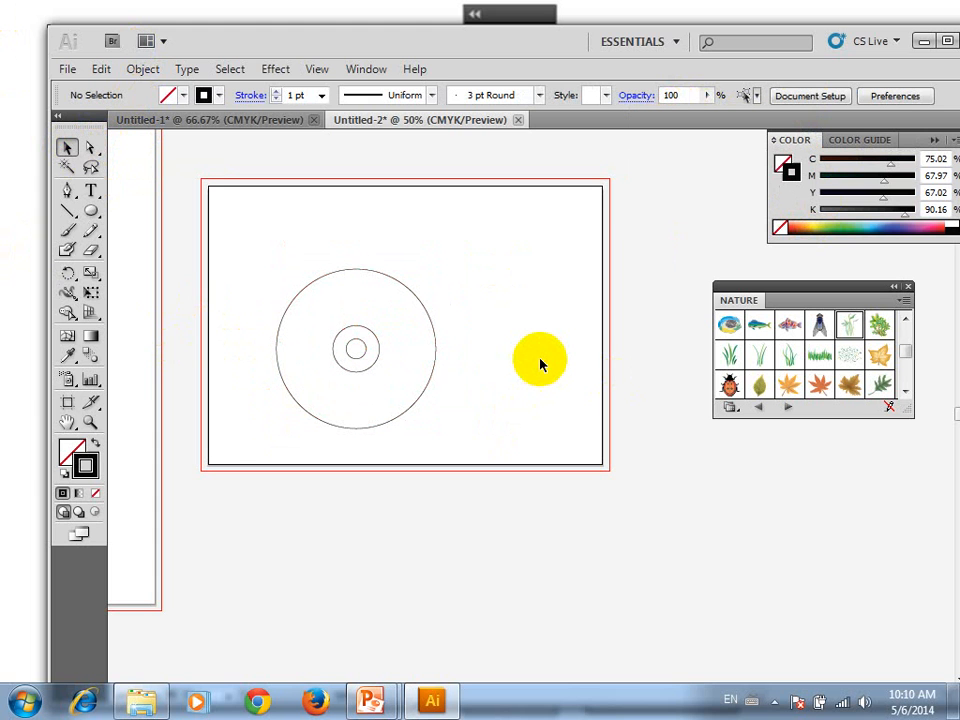